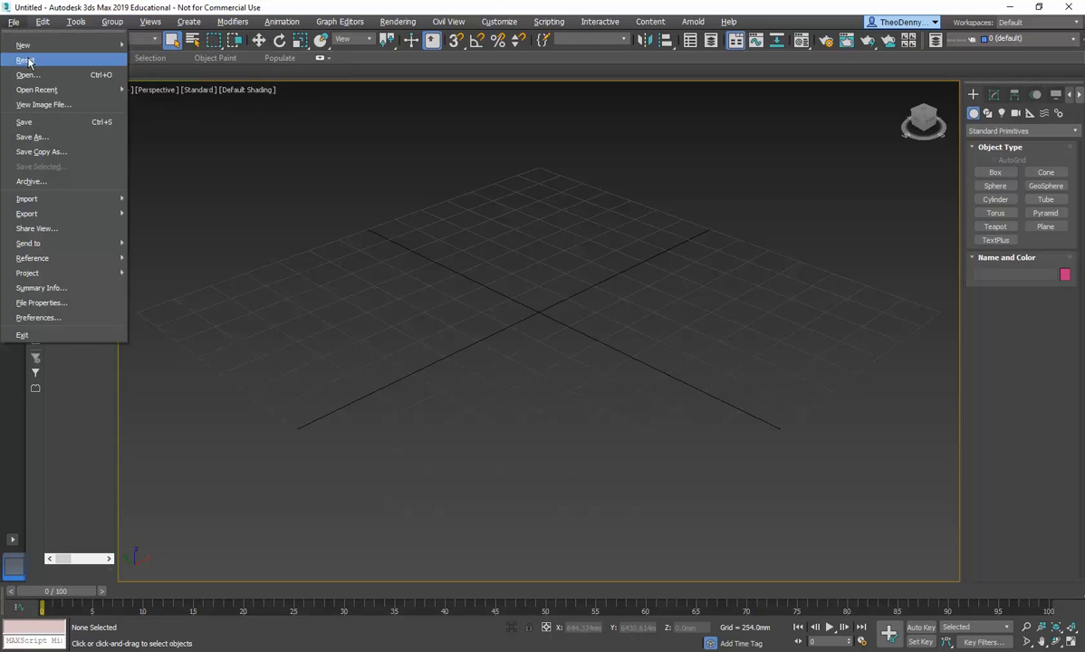
Review the system unit setup without applying changes, and set the display unit scale to metric Millimeters
{"action": "left_click", "coordinate": [518, 285]}
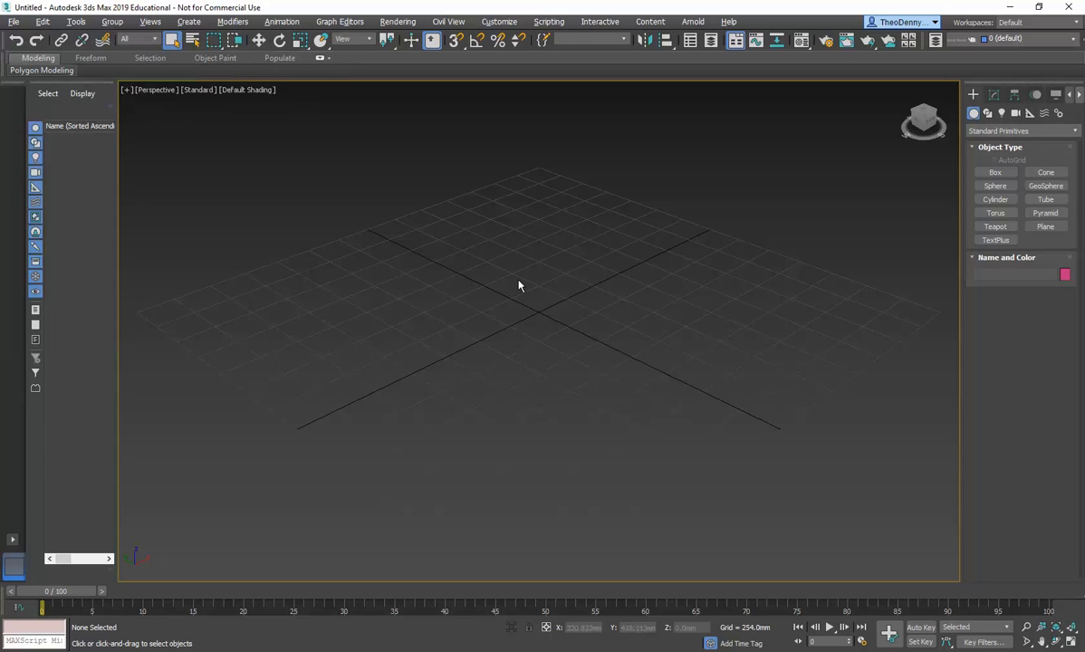
{"action": "left_click", "coordinate": [501, 22]}
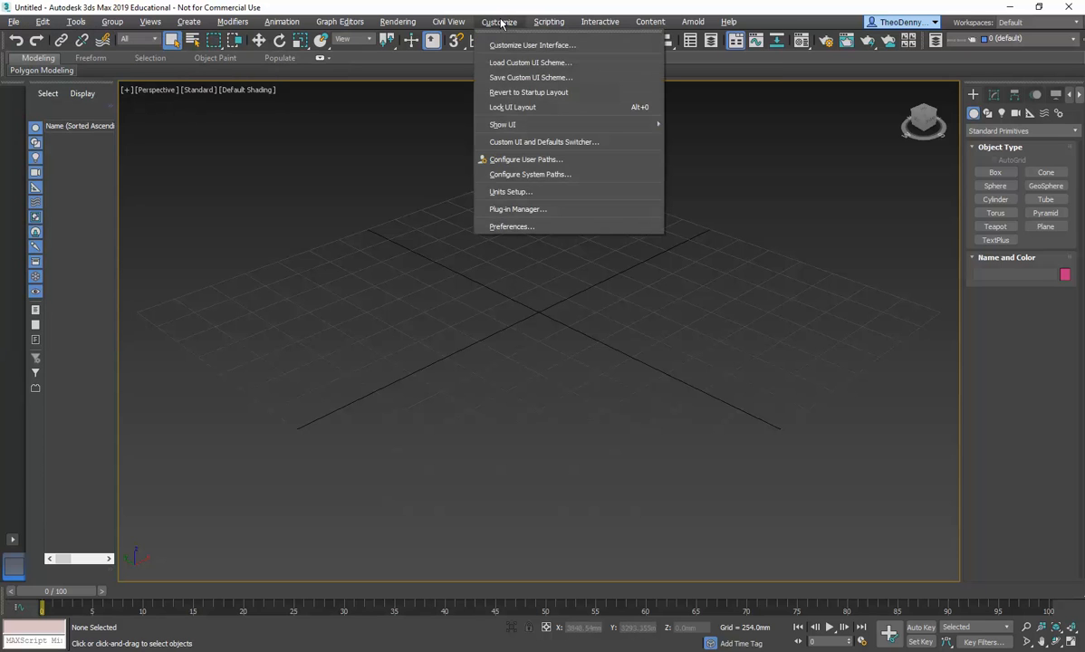
{"action": "left_click", "coordinate": [506, 192]}
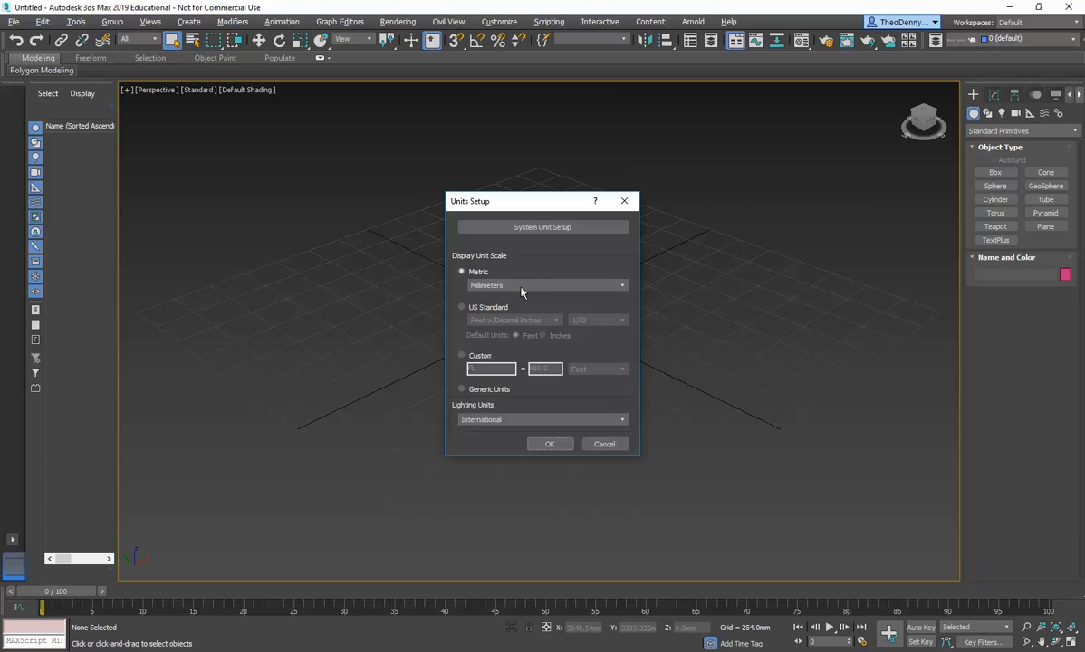
{"action": "left_click", "coordinate": [568, 234]}
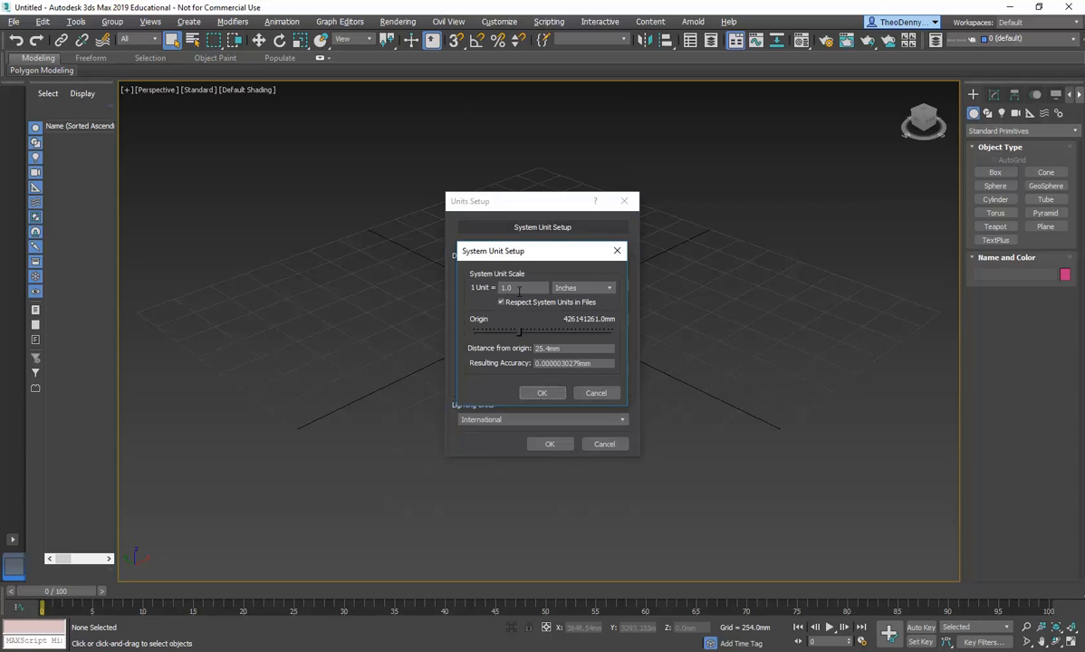
{"action": "left_click", "coordinate": [595, 396]}
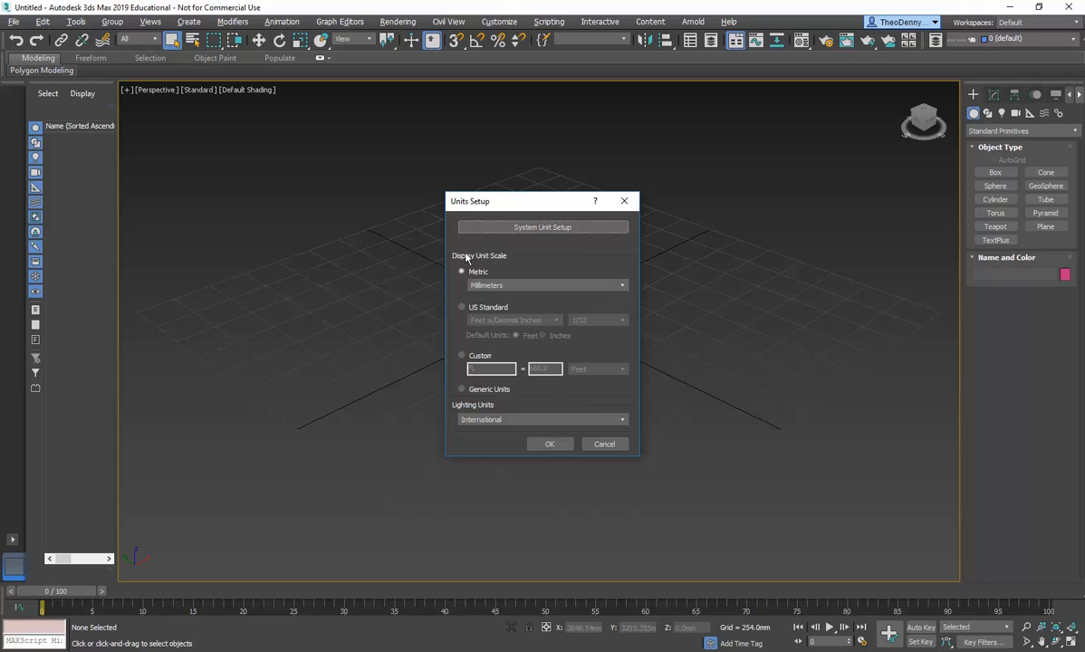
{"action": "left_click", "coordinate": [495, 286]}
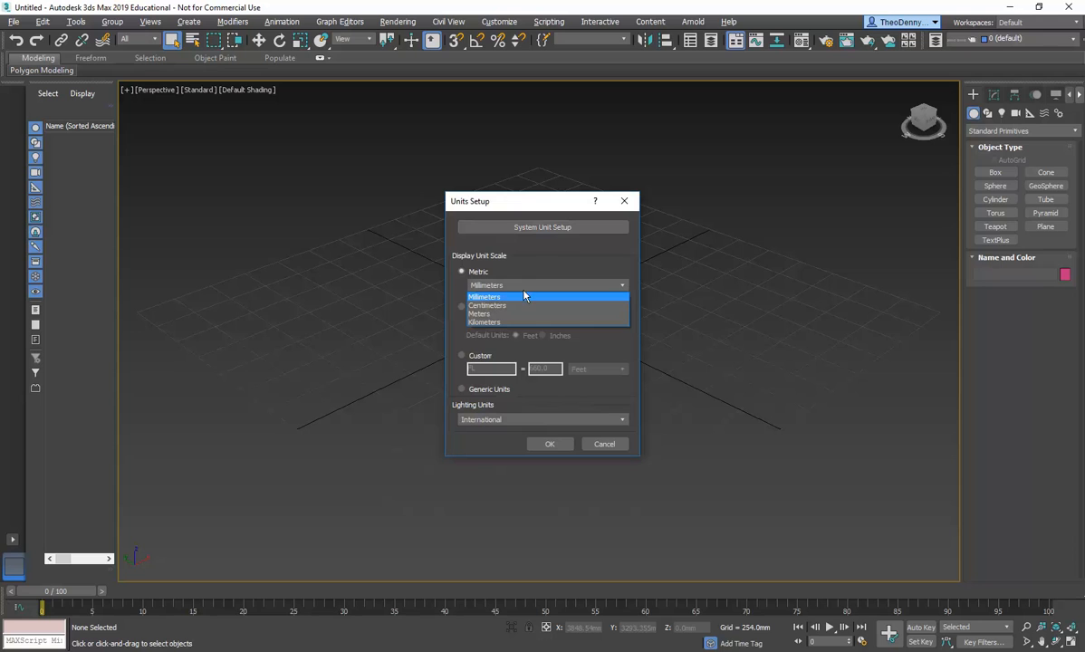
{"action": "left_click", "coordinate": [518, 296]}
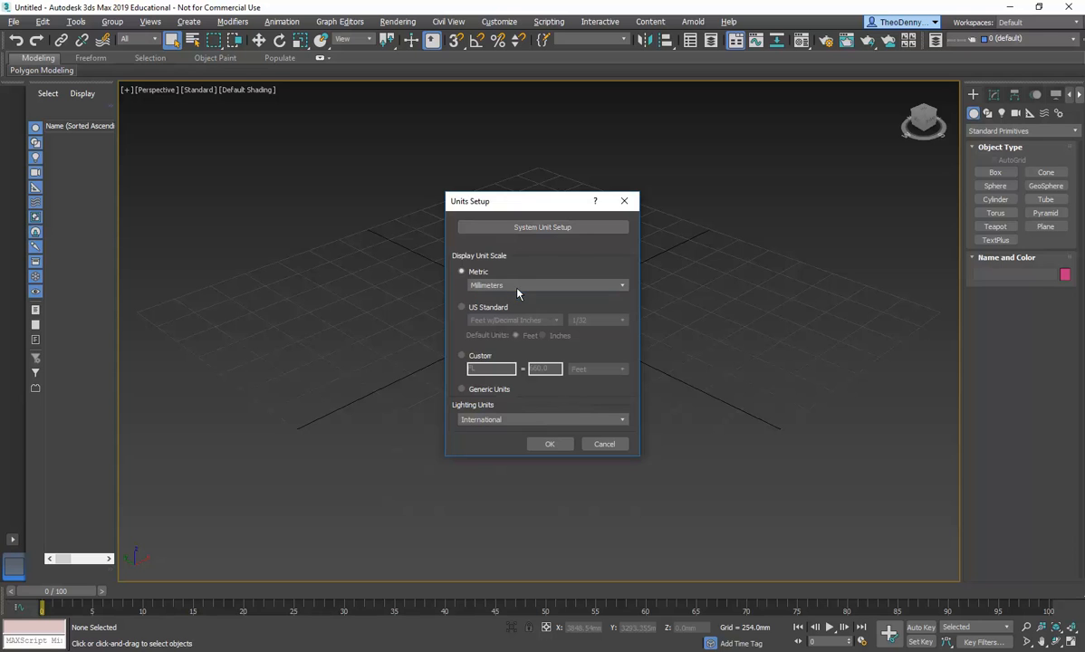
{"action": "left_click", "coordinate": [551, 444]}
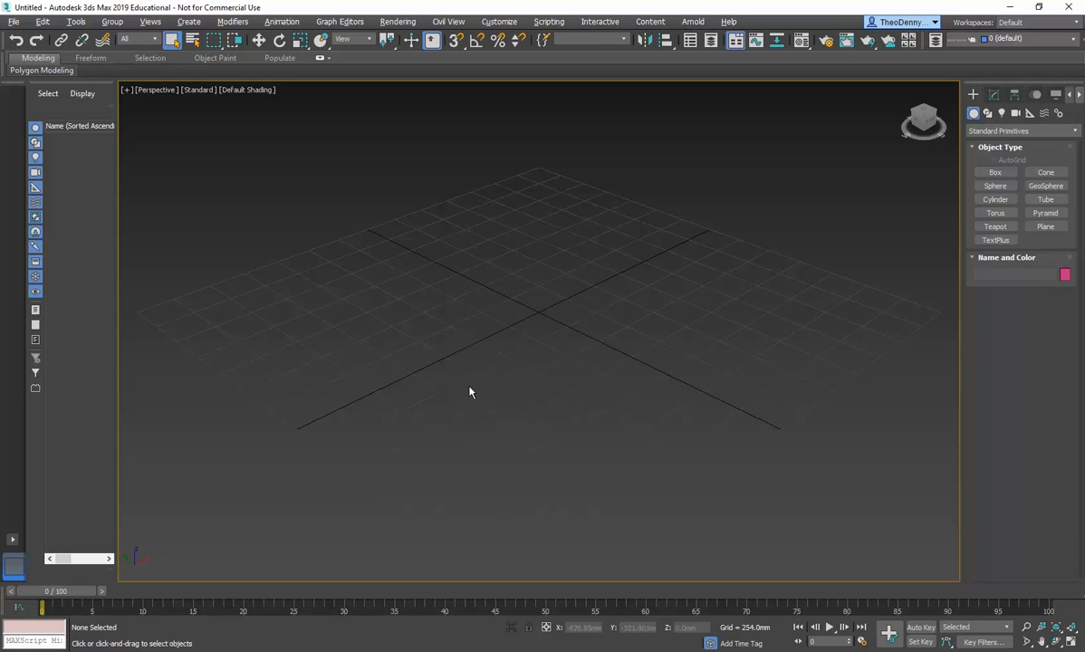
Switch to the Photos app to study the reference photo of the leaning slabs, and return to 3ds Max
{"action": "key", "text": "alt+Tab"}
{"action": "key", "text": "Tab"}
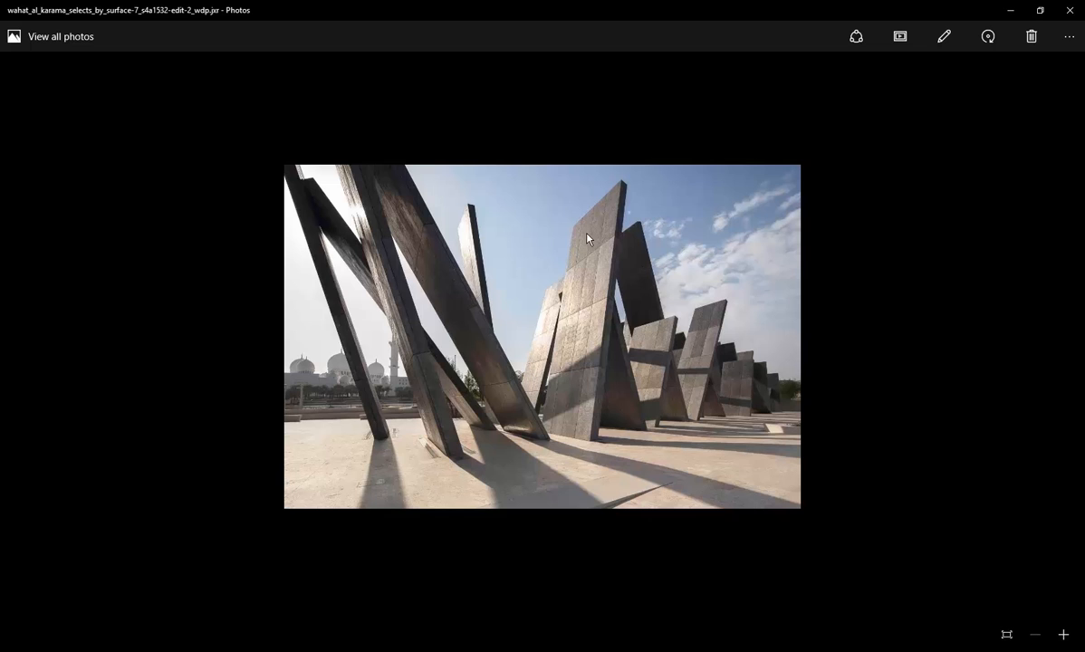
{"action": "key", "text": "alt+Tab"}
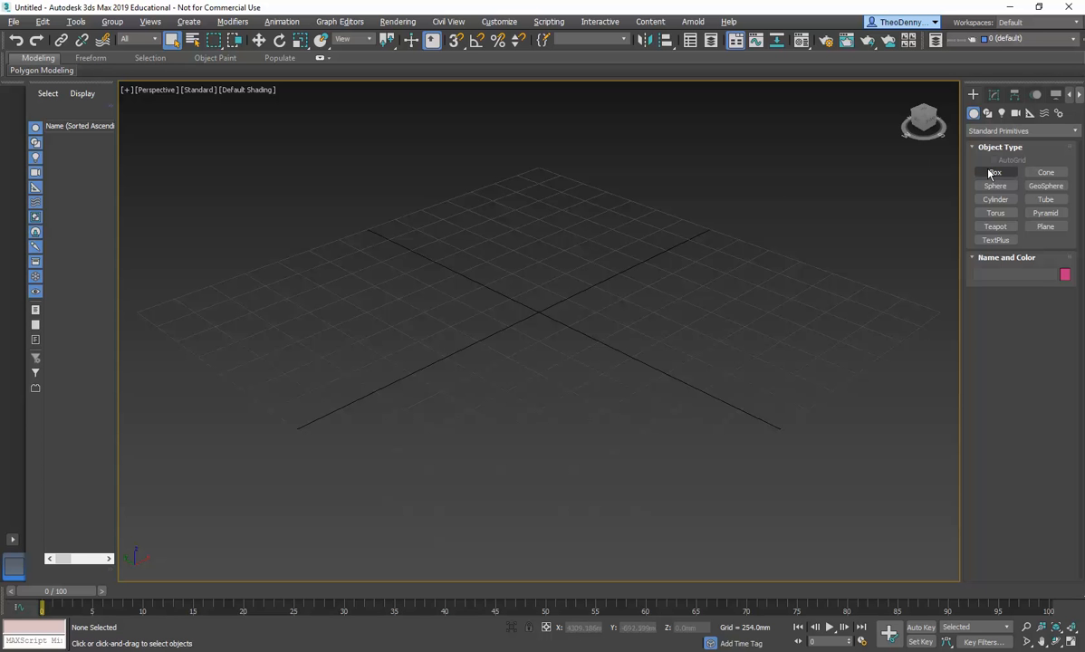
Compare the object creation categories for geometry, shapes, lights and cameras, ending on geometry
{"action": "left_click", "coordinate": [988, 113]}
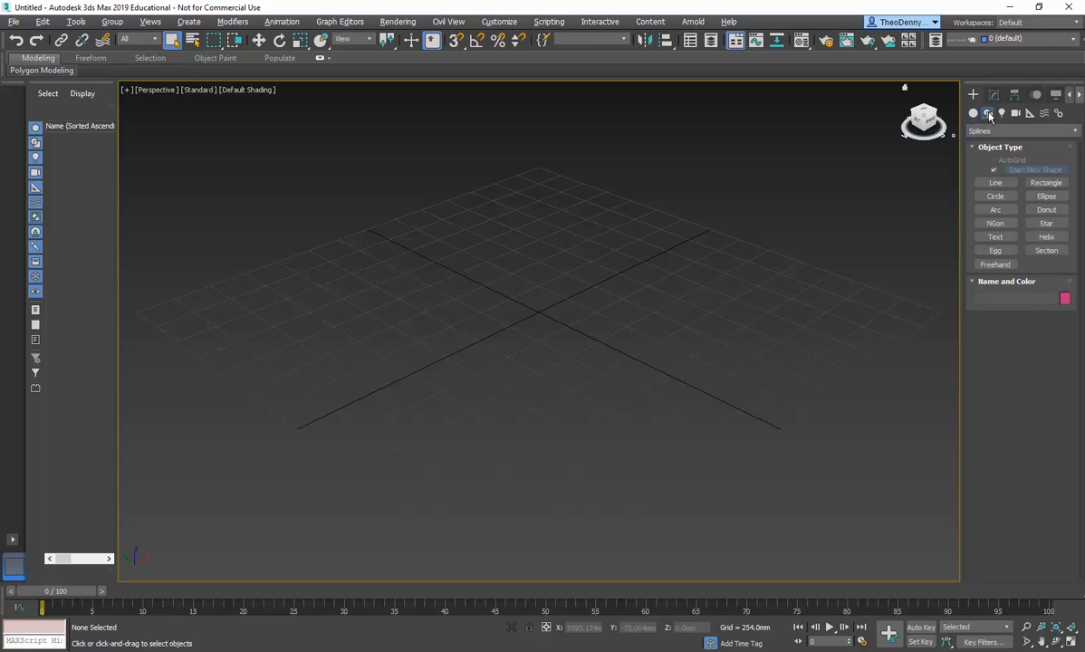
{"action": "left_click", "coordinate": [974, 114]}
{"action": "left_click", "coordinate": [988, 115]}
{"action": "left_click", "coordinate": [974, 114]}
{"action": "left_click", "coordinate": [988, 115]}
{"action": "left_click", "coordinate": [974, 114]}
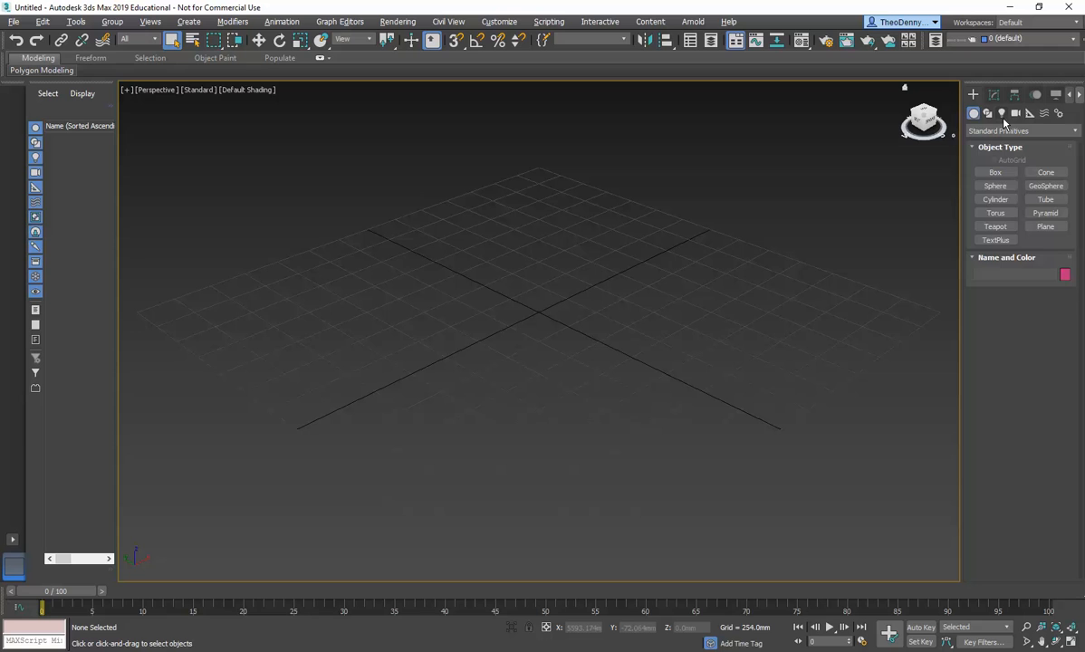
{"action": "left_click", "coordinate": [1001, 114]}
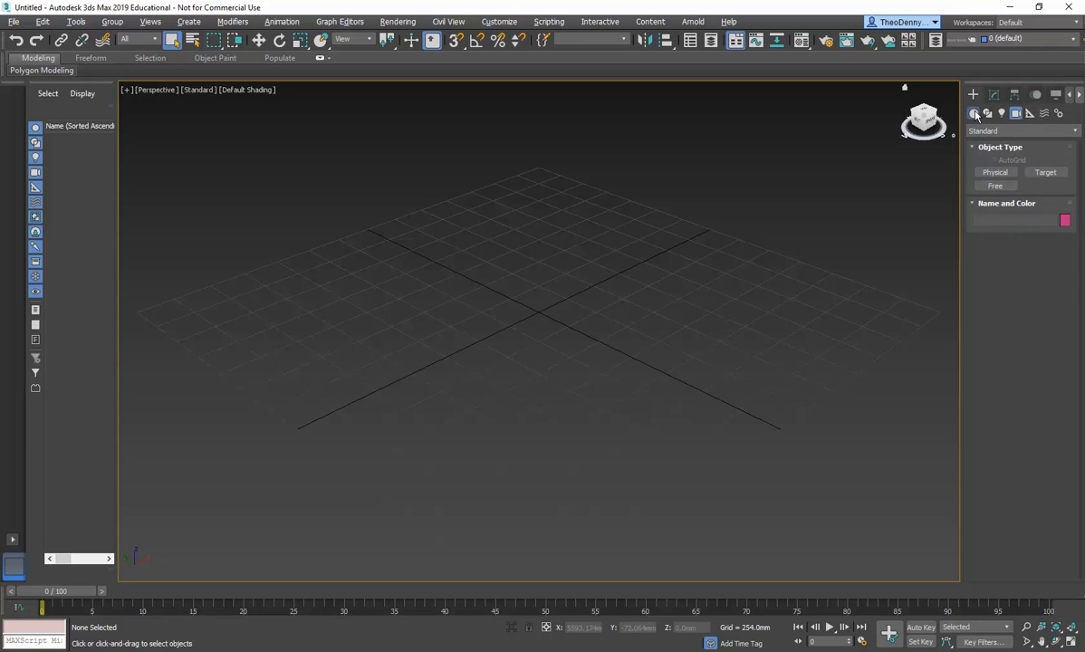
{"action": "left_click", "coordinate": [974, 113]}
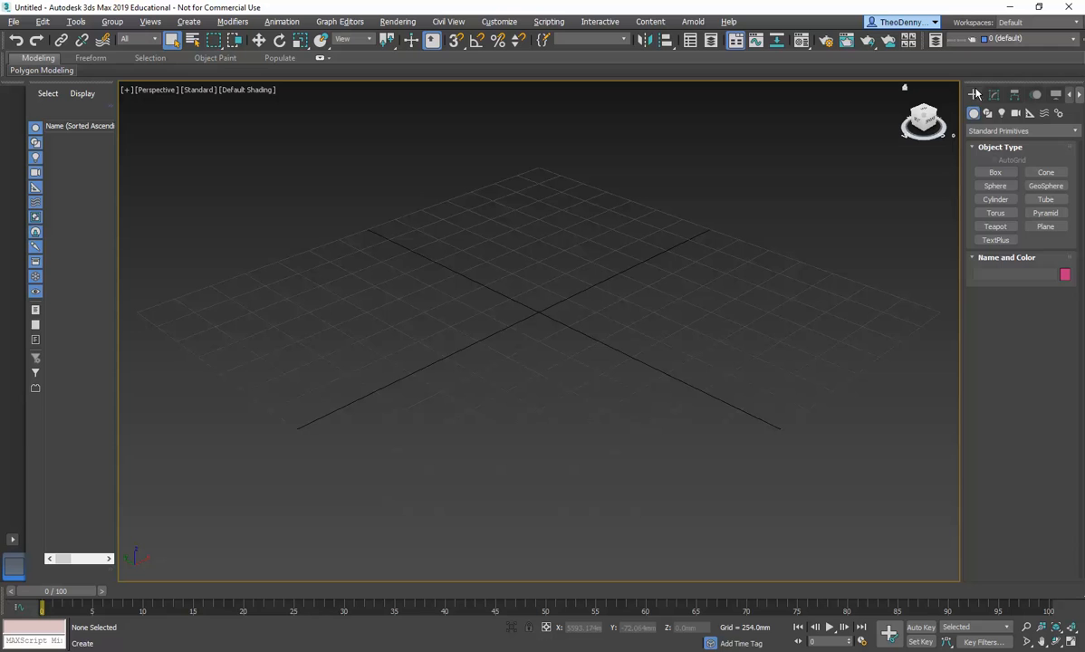
Examine the available geometry types, from Standard Primitives to CFD, keeping Standard Primitives selected
{"action": "left_click", "coordinate": [997, 131]}
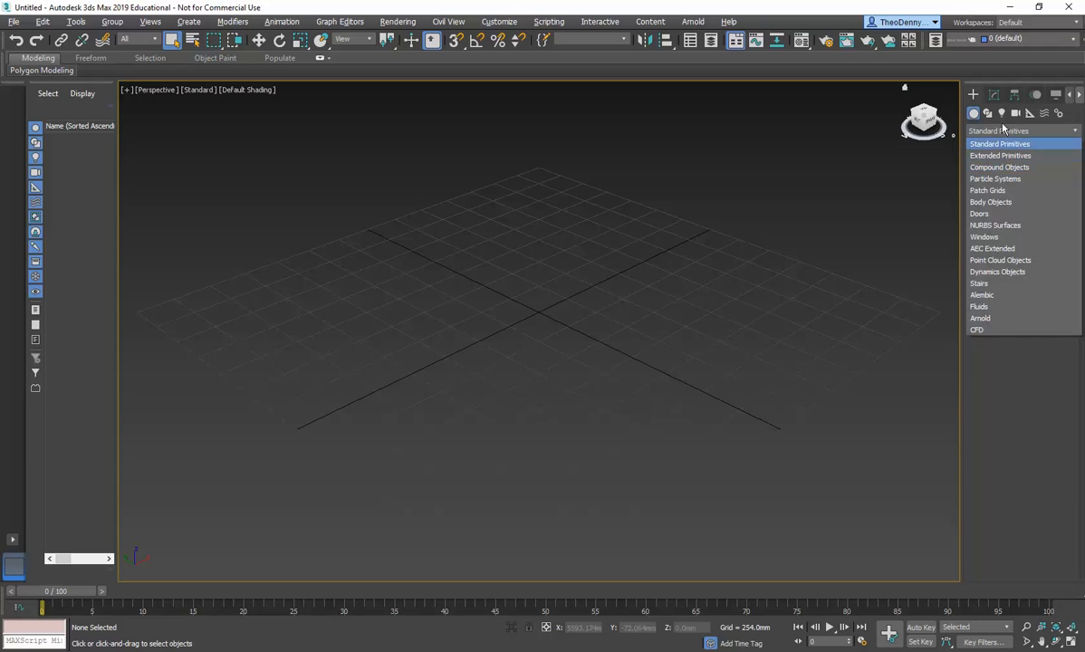
{"action": "left_click", "coordinate": [999, 144]}
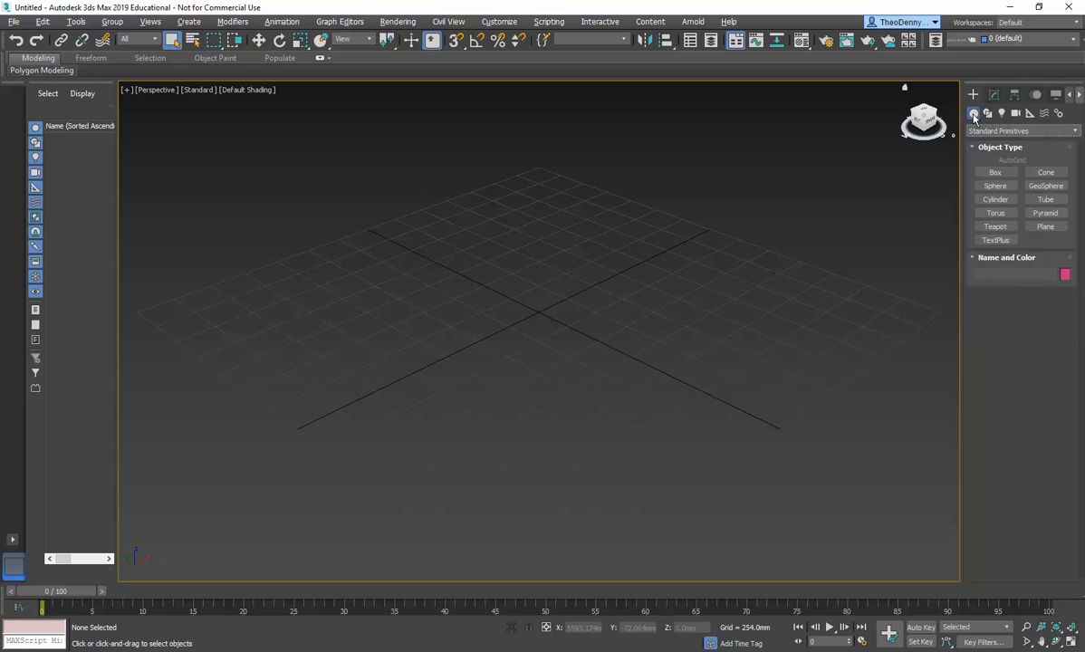
{"action": "left_click", "coordinate": [974, 114]}
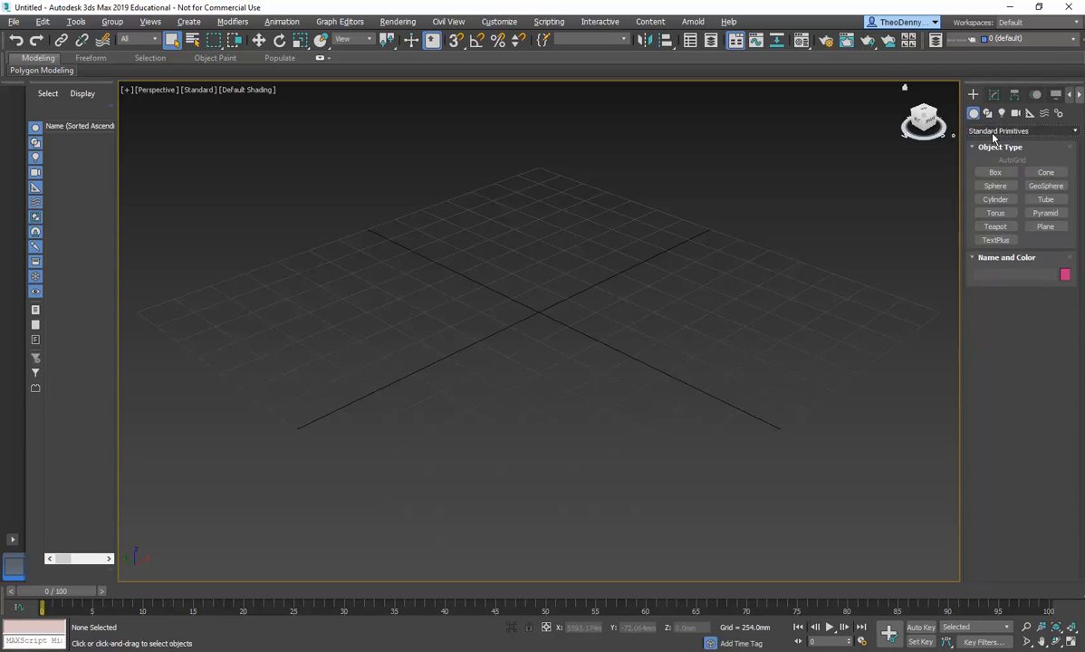
{"action": "left_click", "coordinate": [997, 132]}
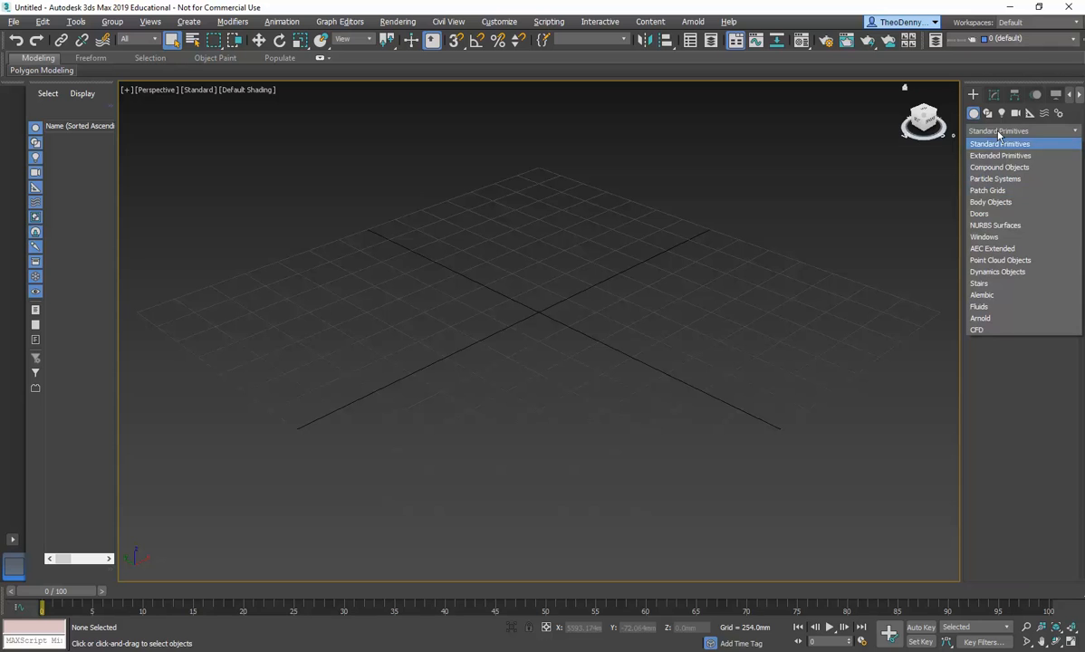
{"action": "left_click", "coordinate": [998, 144]}
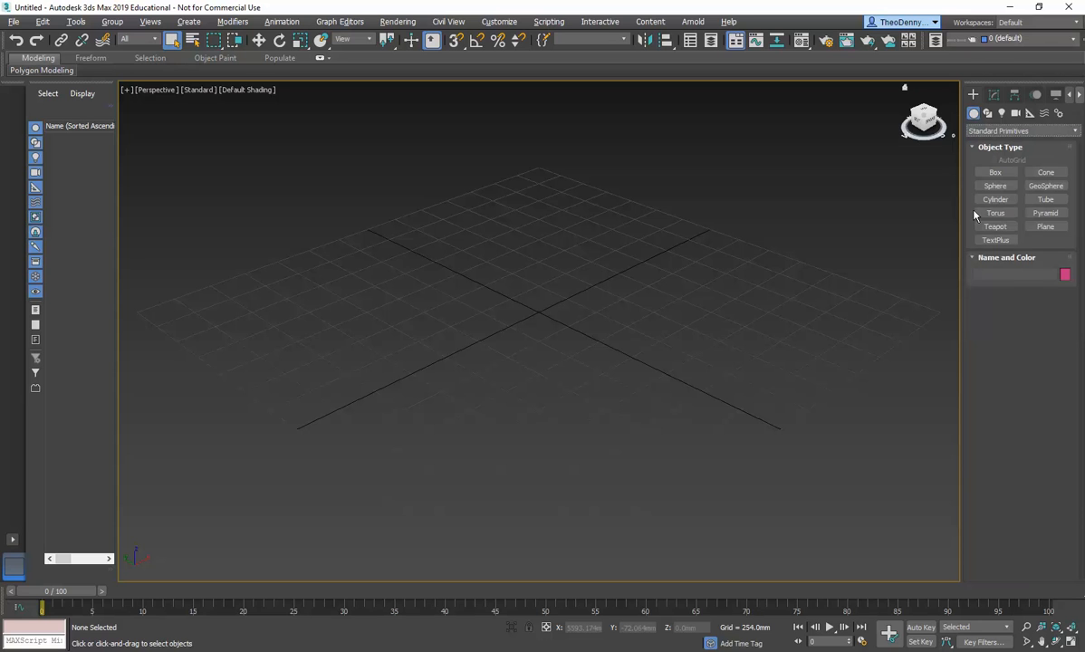
{"action": "left_click", "coordinate": [997, 131]}
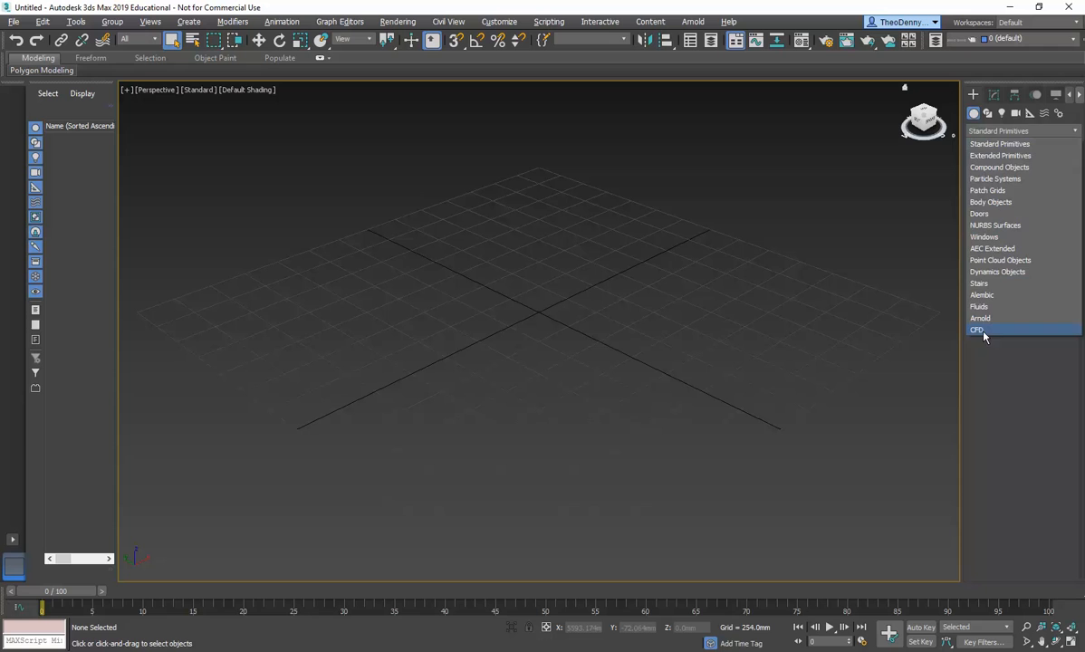
{"action": "left_click", "coordinate": [998, 144]}
Examine the light types and spline shapes, and return to the Standard Primitives geometry
{"action": "left_click", "coordinate": [1003, 113]}
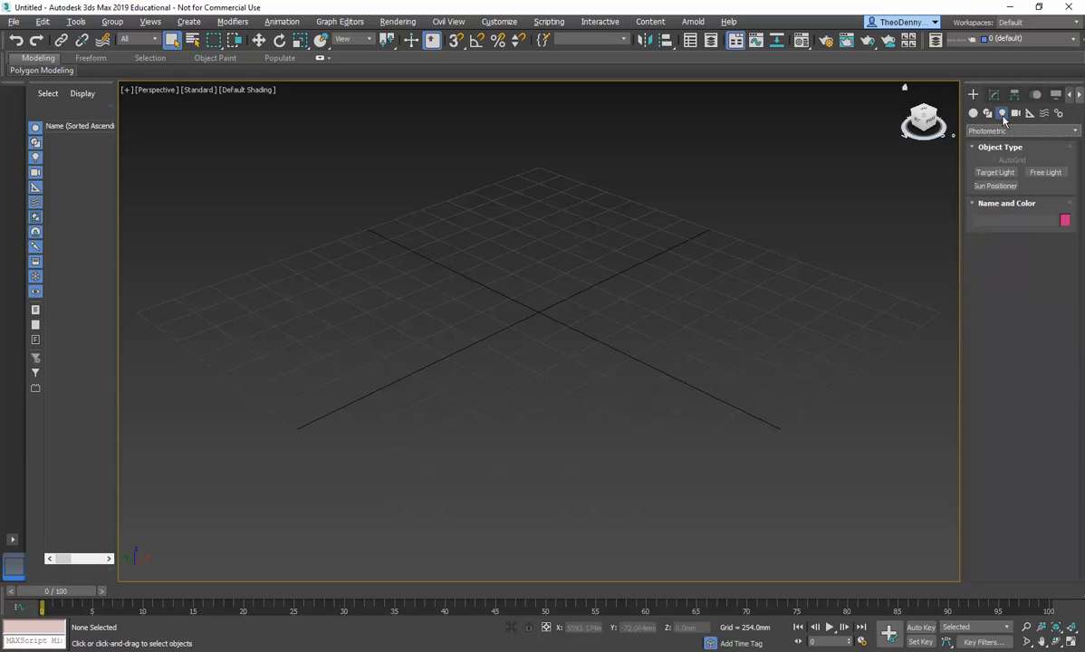
{"action": "left_click", "coordinate": [1008, 133]}
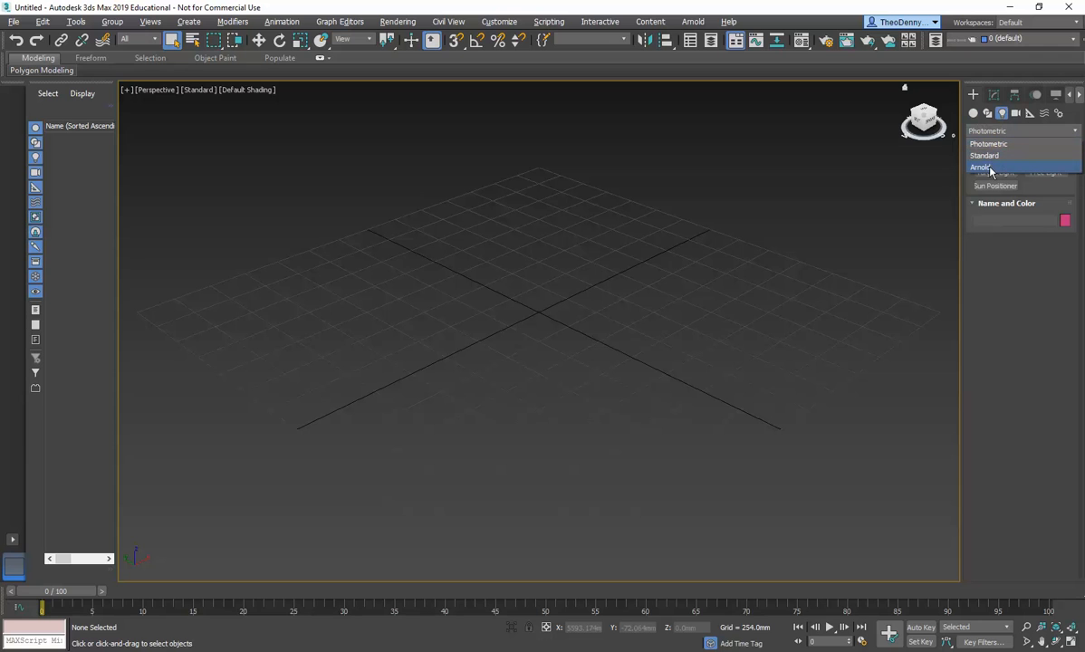
{"action": "left_click", "coordinate": [1005, 143]}
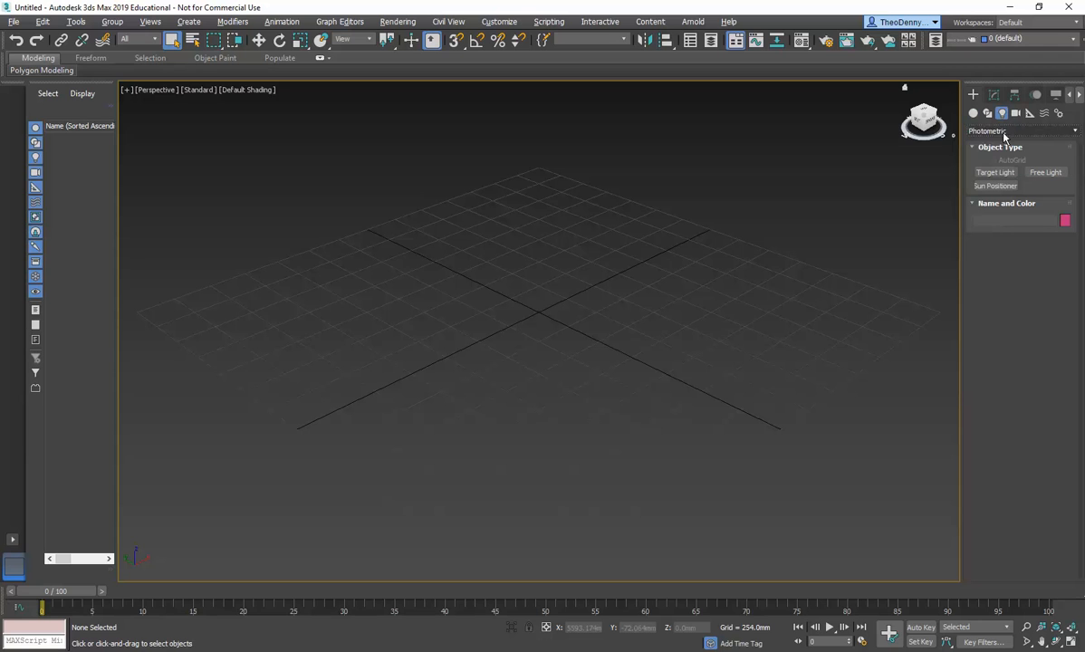
{"action": "left_click", "coordinate": [973, 114]}
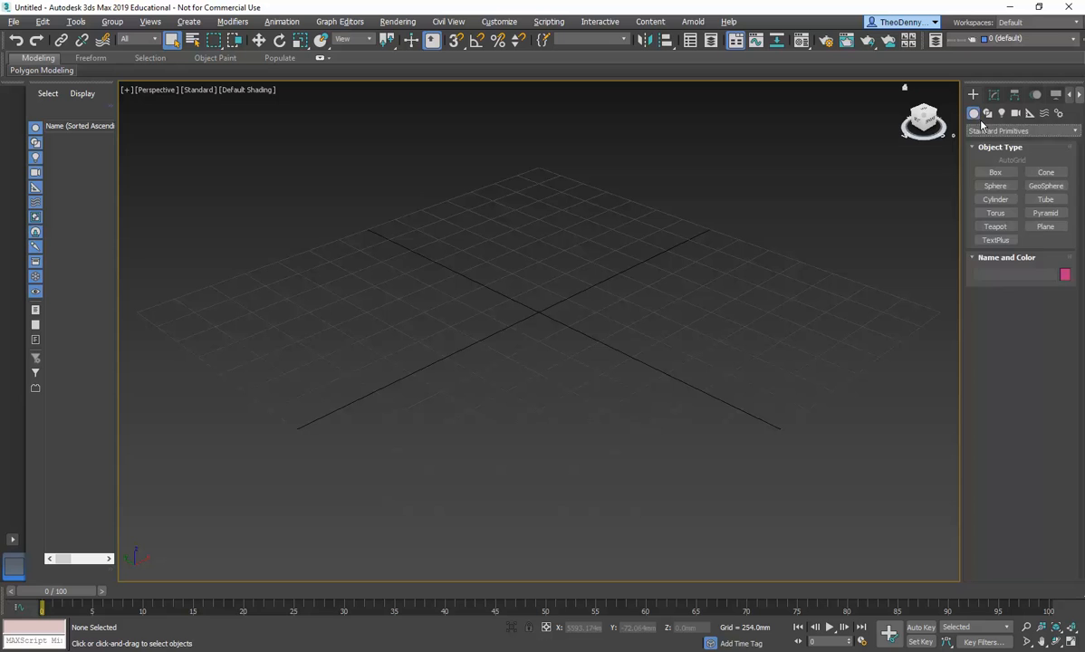
{"action": "left_click", "coordinate": [985, 133]}
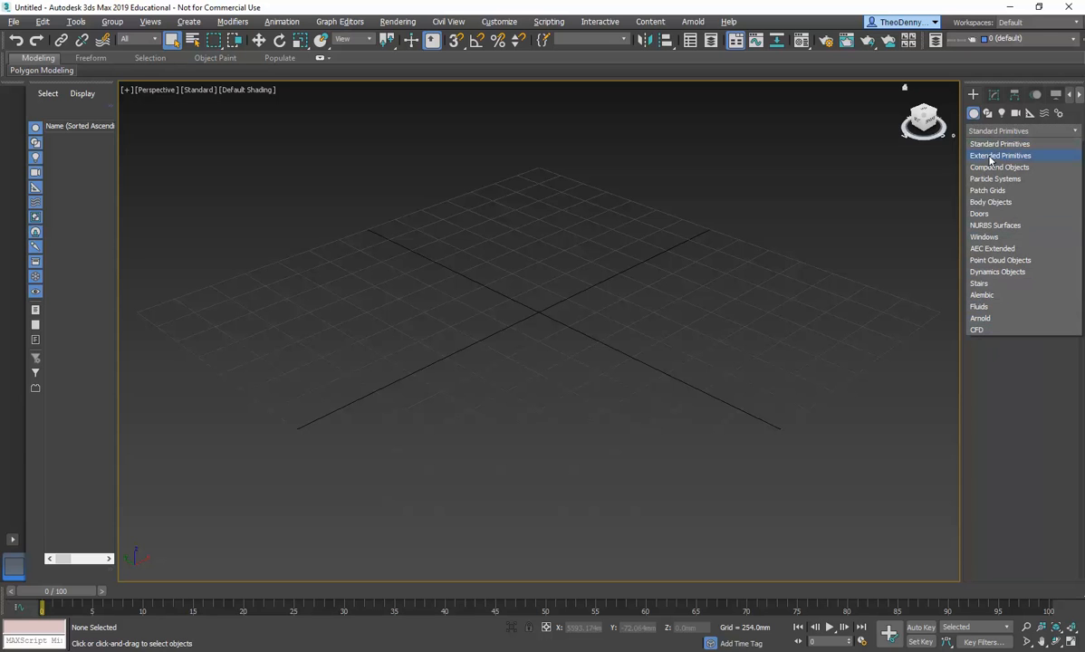
{"action": "left_click", "coordinate": [995, 132]}
{"action": "left_click", "coordinate": [987, 113]}
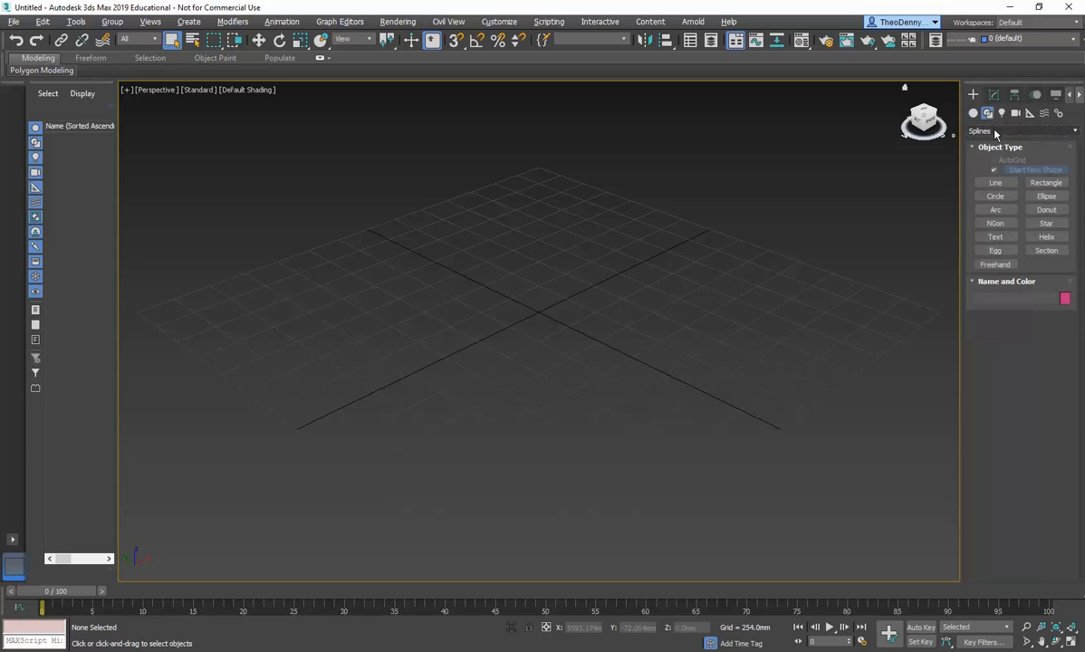
{"action": "left_click", "coordinate": [995, 132]}
{"action": "left_click", "coordinate": [974, 113]}
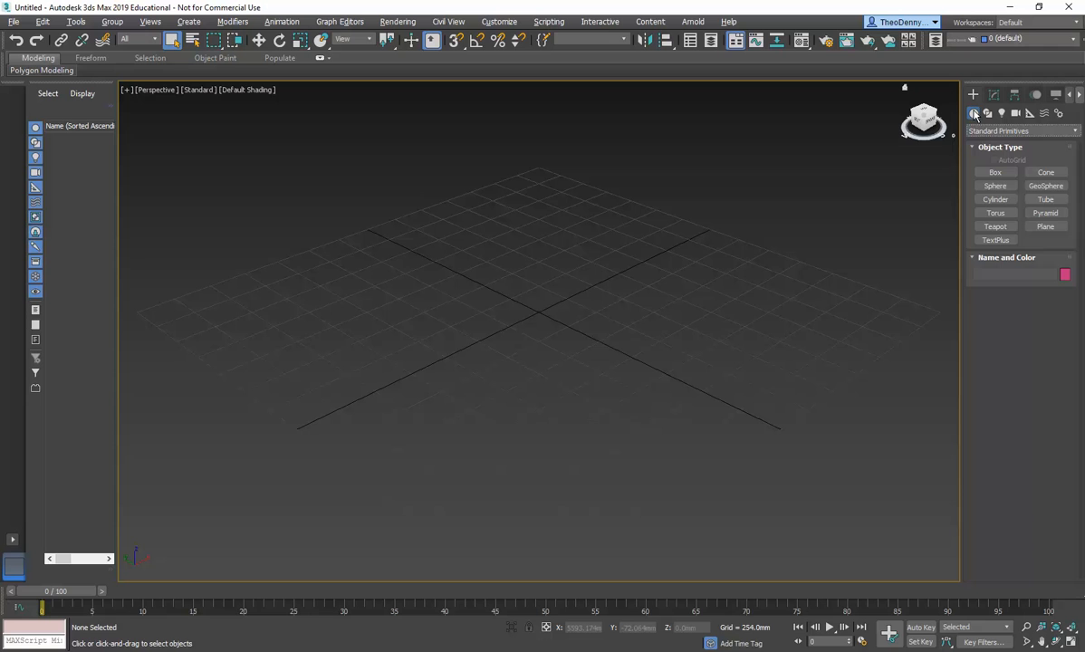
{"action": "left_click", "coordinate": [1004, 132]}
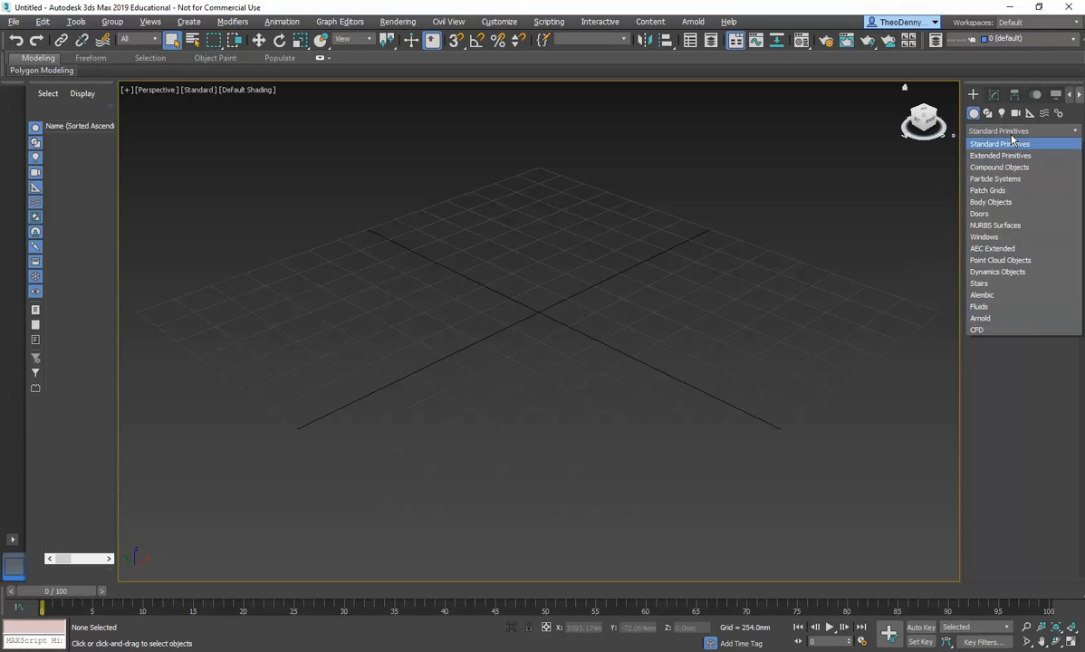
{"action": "left_click", "coordinate": [1005, 143]}
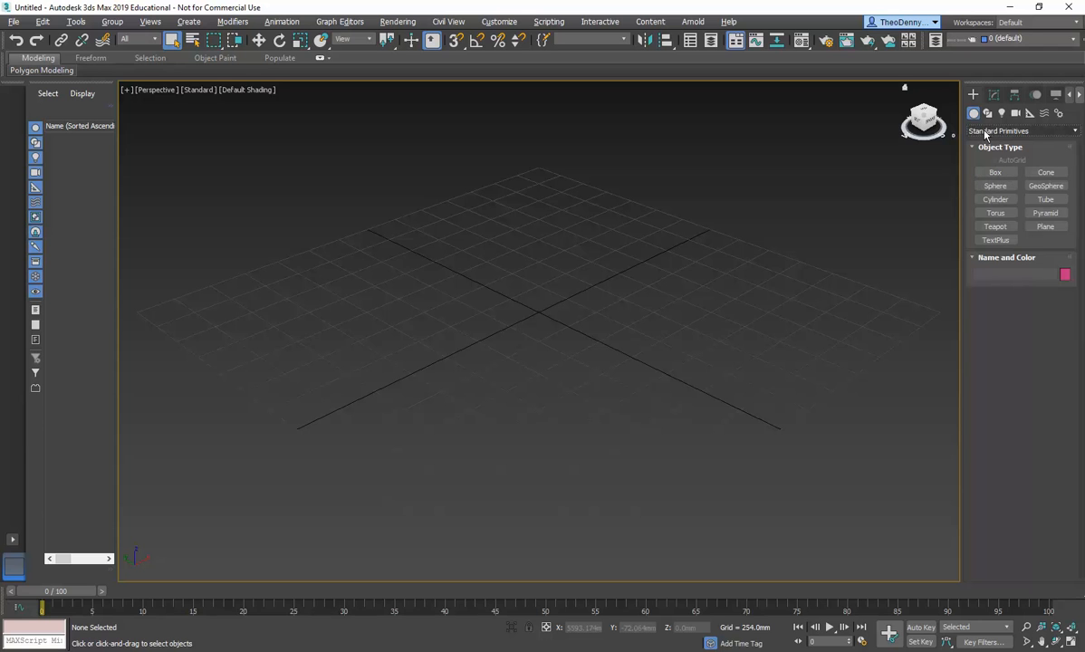
Create a box near the grid's centre, about 180 mm wide and 1338 mm high, and reduce its length to about 362 mm
{"action": "left_click", "coordinate": [998, 174]}
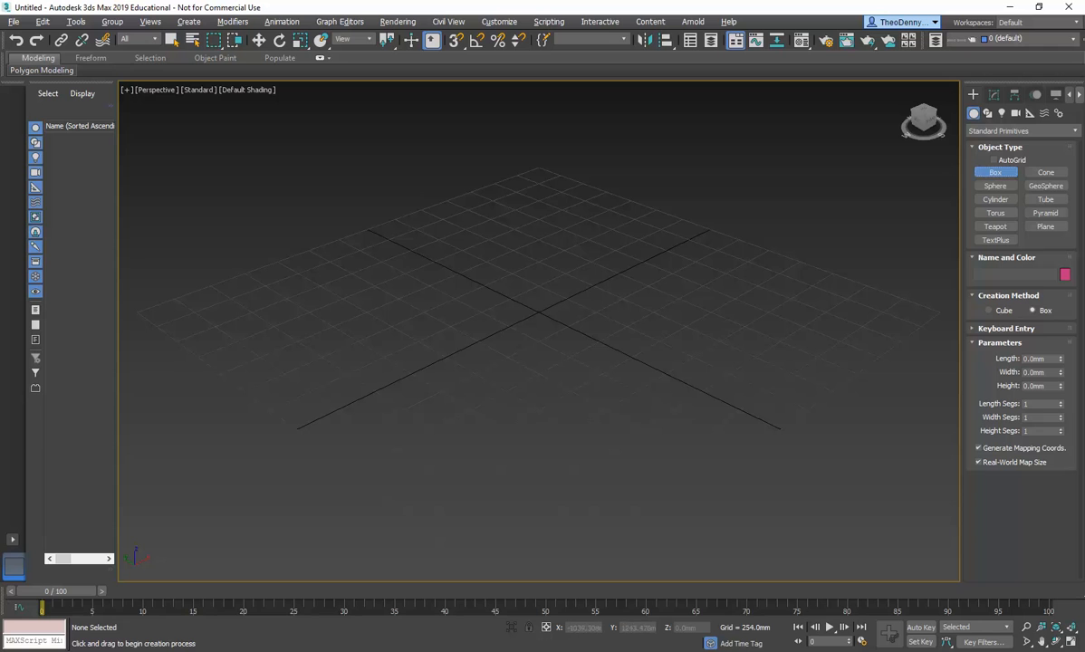
{"action": "left_click_drag", "start_coordinate": [421, 319], "coordinate": [556, 368]}
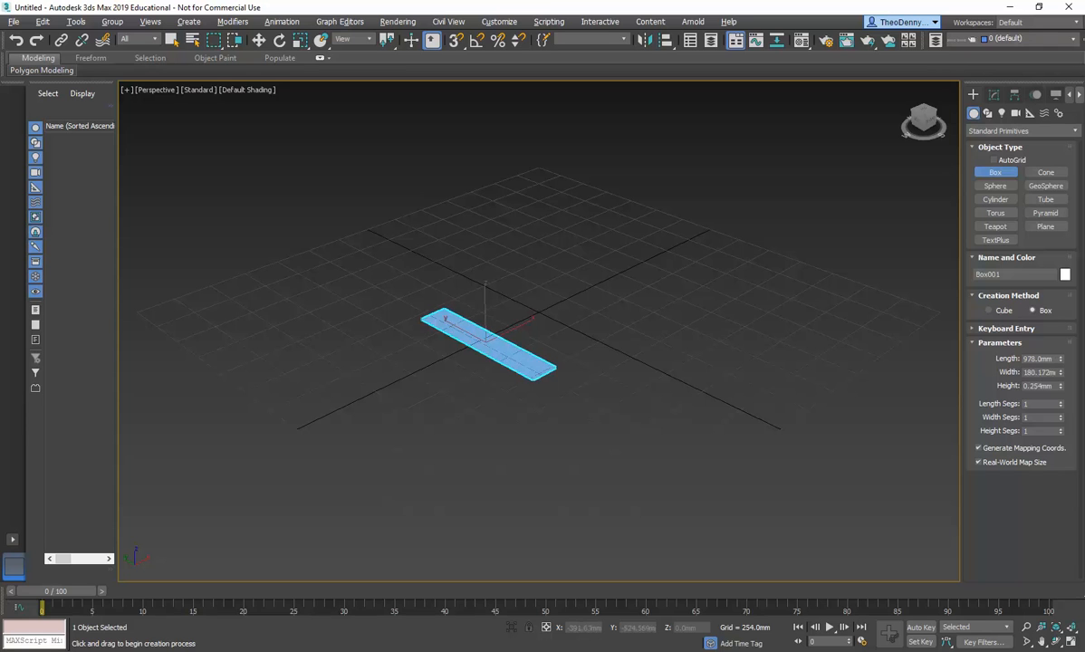
{"action": "left_click", "coordinate": [556, 367]}
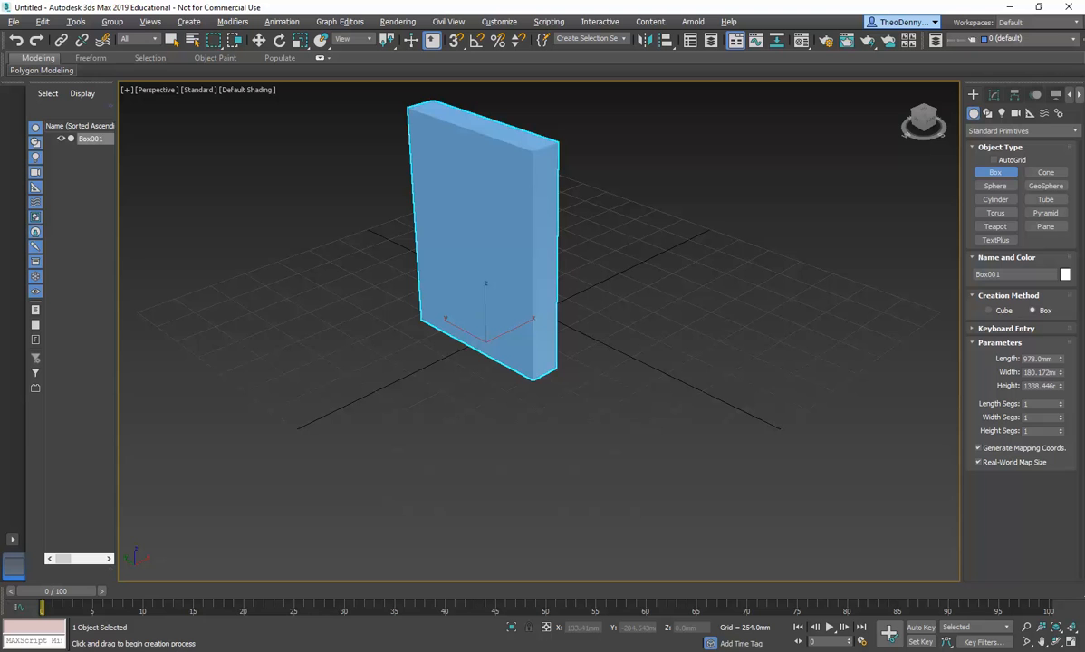
{"action": "middle_click_drag", "start_coordinate": [427, 266], "coordinate": [480, 297]}
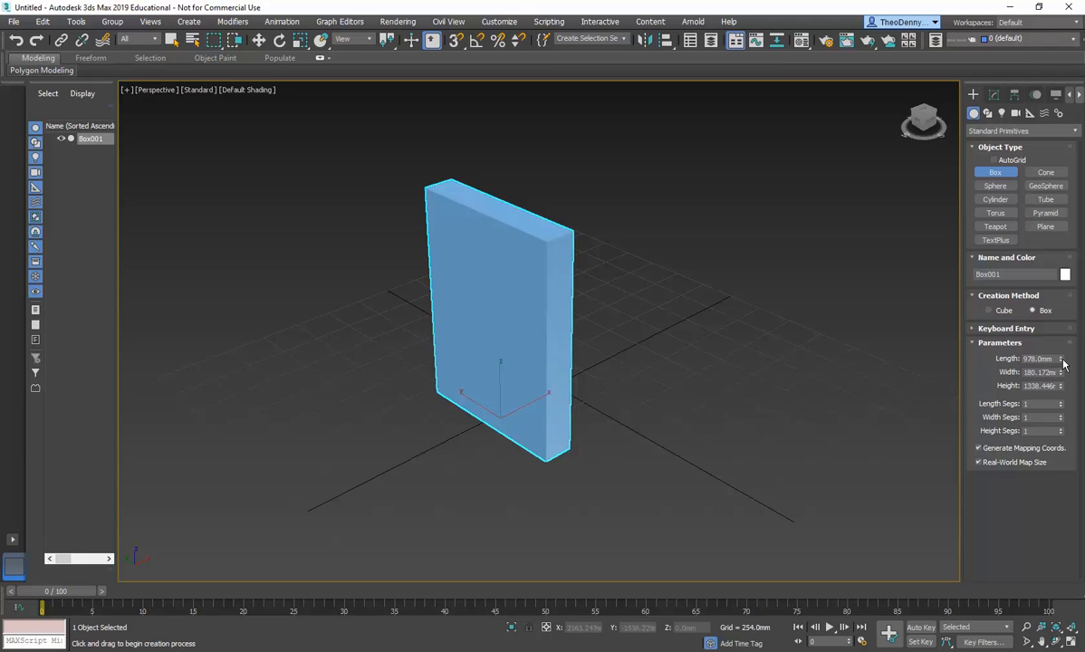
{"action": "left_click_drag", "start_coordinate": [1061, 359], "coordinate": [1058, 398]}
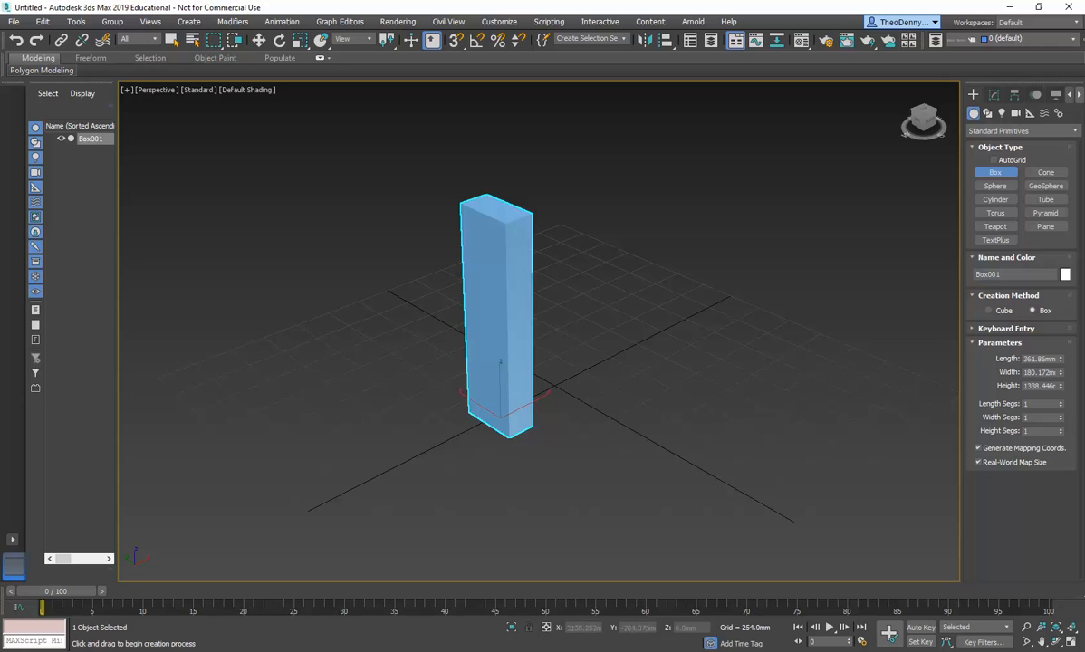
Move the box across the grid to about X -588 mm and Y 368 mm
{"action": "left_click", "coordinate": [259, 40]}
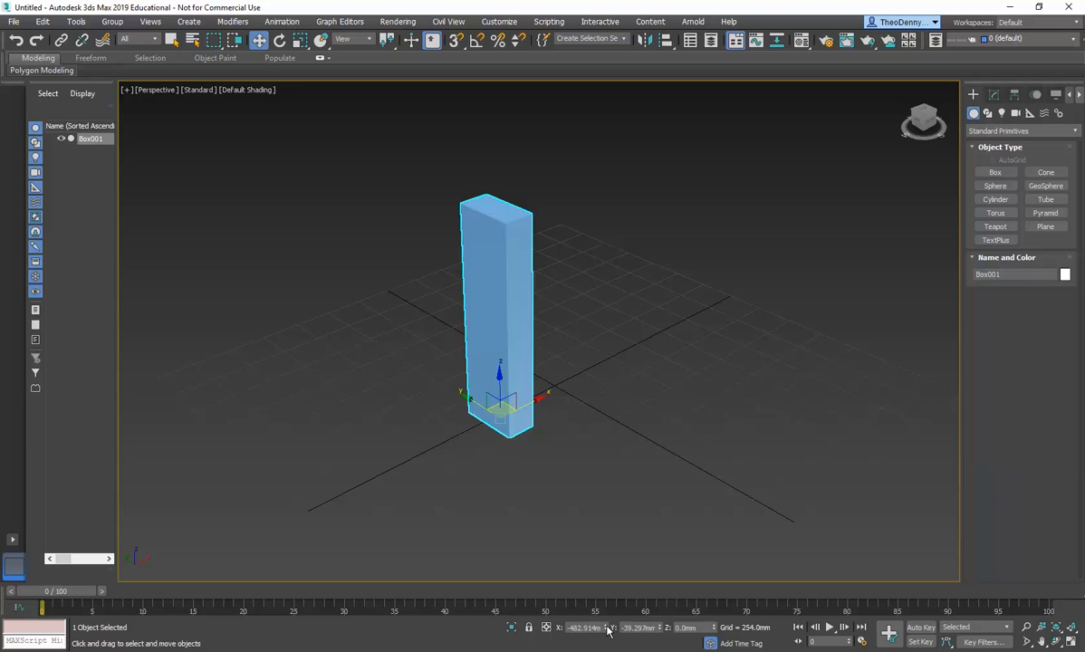
{"action": "mouse_move", "coordinate": [606, 631]}
{"action": "left_mouse_down"}
{"action": "mouse_move", "coordinate": [605, 564]}
{"action": "mouse_move", "coordinate": [614, 645]}
{"action": "left_mouse_up"}
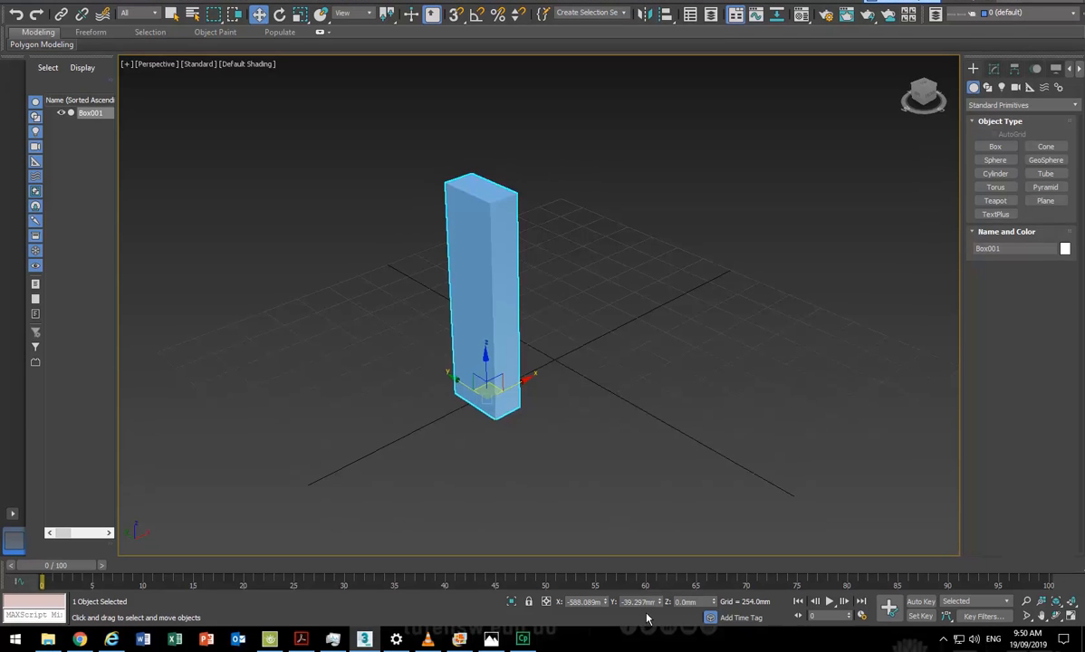
{"action": "left_click_drag", "start_coordinate": [659, 603], "coordinate": [616, 589]}
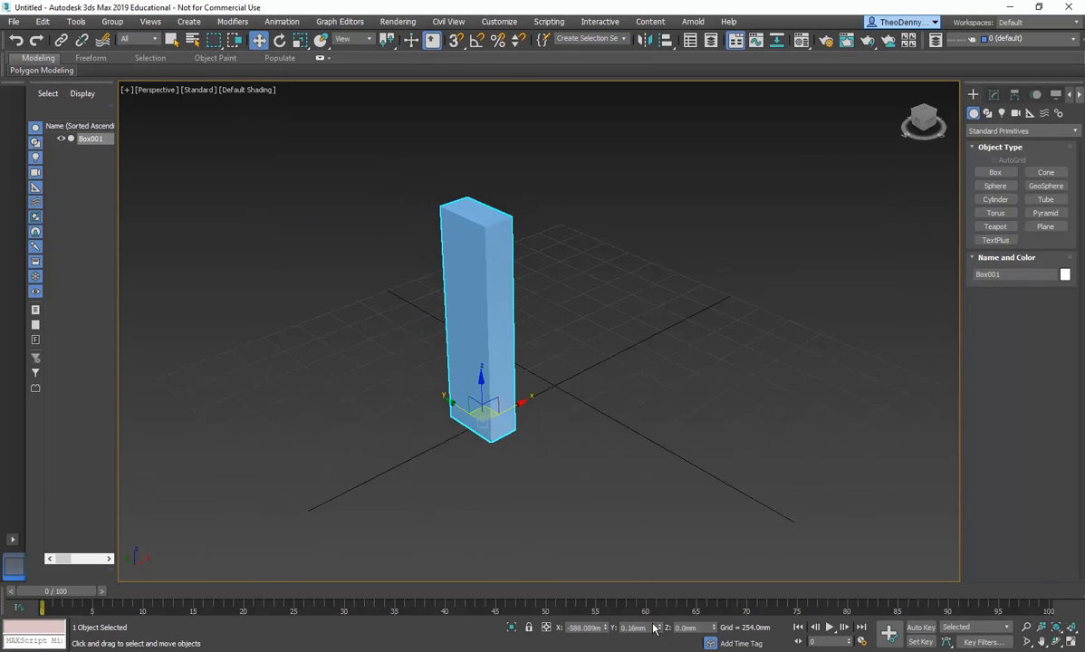
{"action": "left_click_drag", "start_coordinate": [660, 631], "coordinate": [665, 558]}
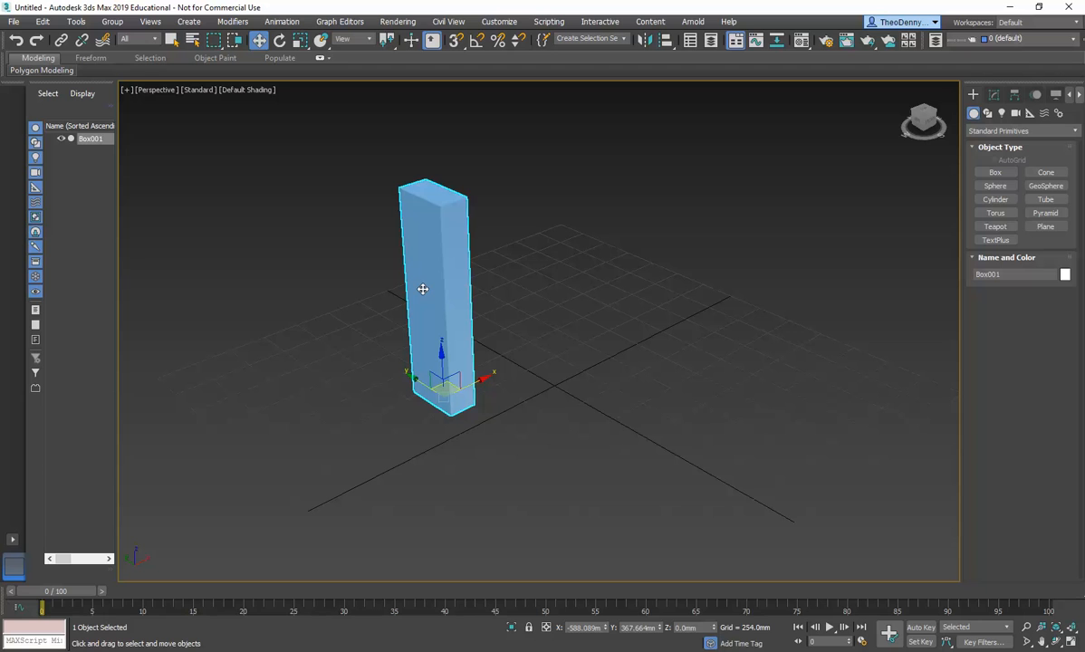
Create a second box beside the first, about 768 mm long, 270 mm wide and 1431 mm high
{"action": "left_click", "coordinate": [993, 94]}
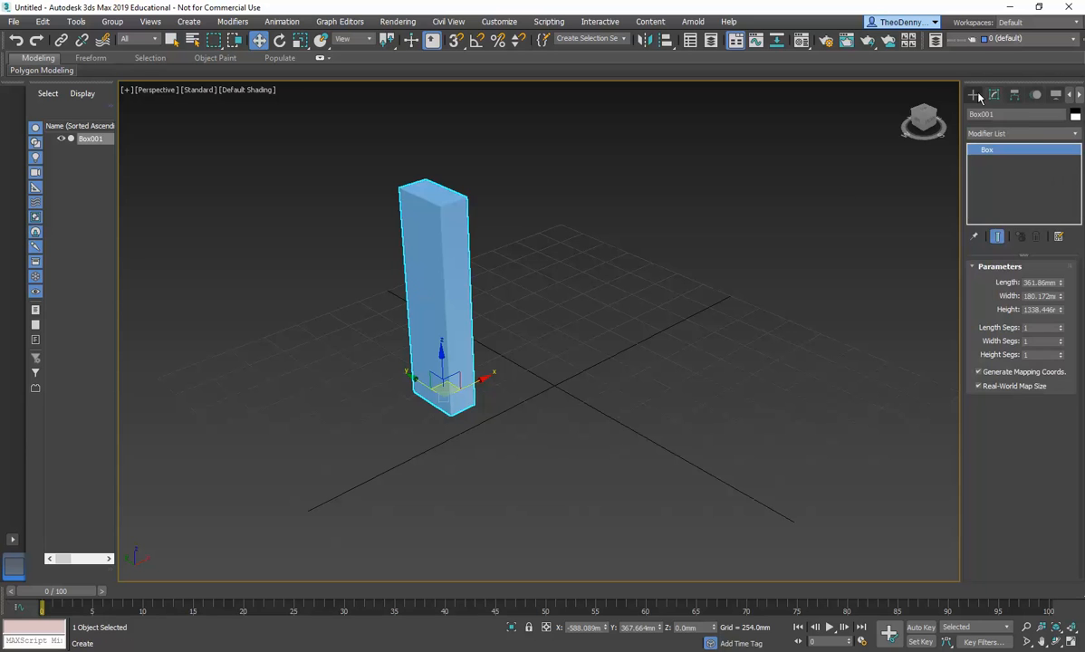
{"action": "left_click", "coordinate": [975, 95]}
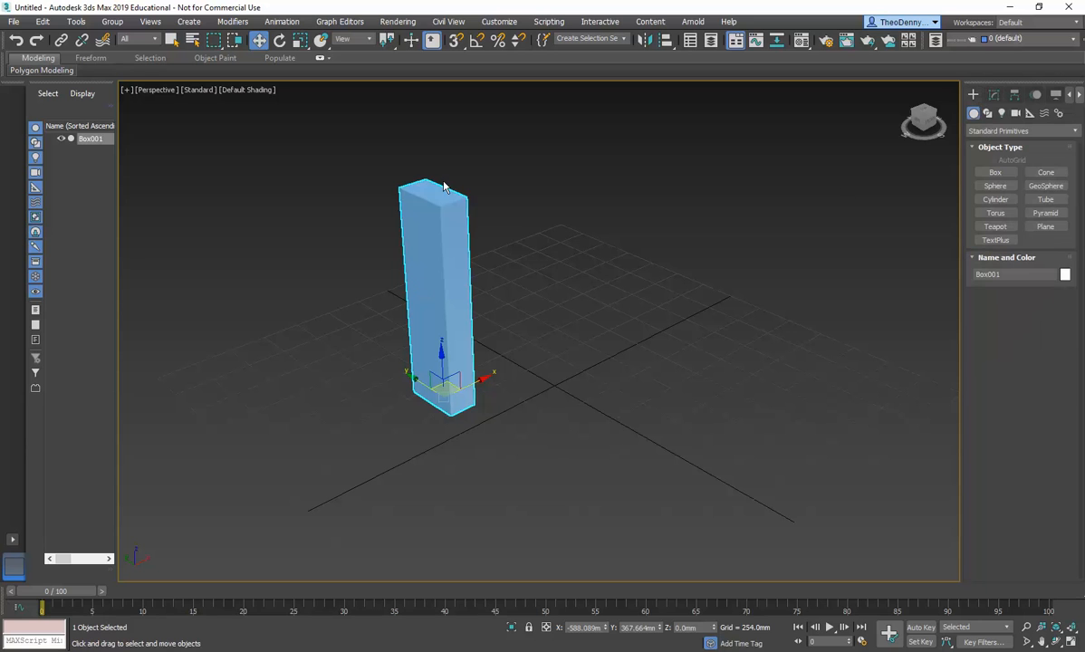
{"action": "left_click", "coordinate": [993, 172]}
{"action": "left_click_drag", "start_coordinate": [589, 422], "coordinate": [718, 464]}
{"action": "left_click", "coordinate": [730, 225]}
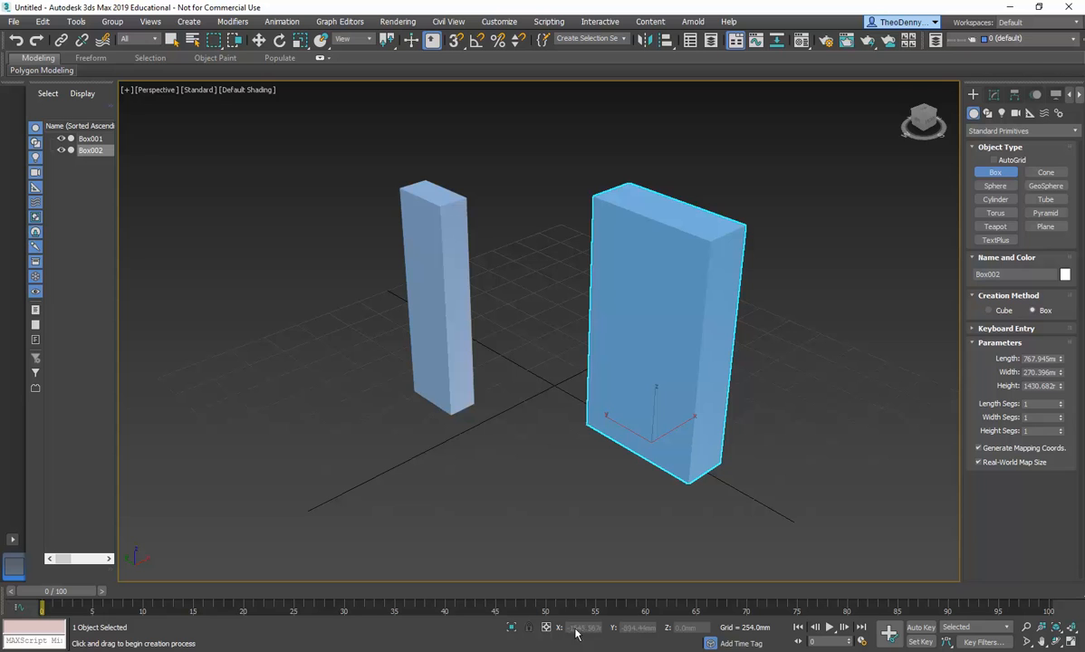
Resize the second box to about 522 mm long, 216 mm wide and 1637 mm high
{"action": "left_click", "coordinate": [258, 41]}
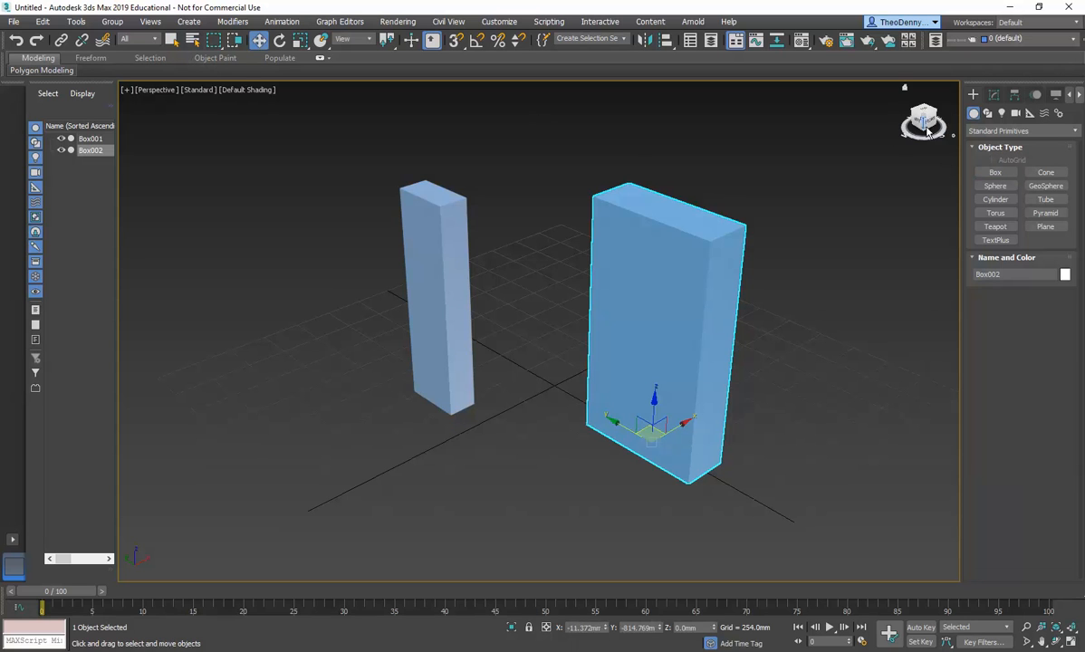
{"action": "left_click", "coordinate": [992, 96]}
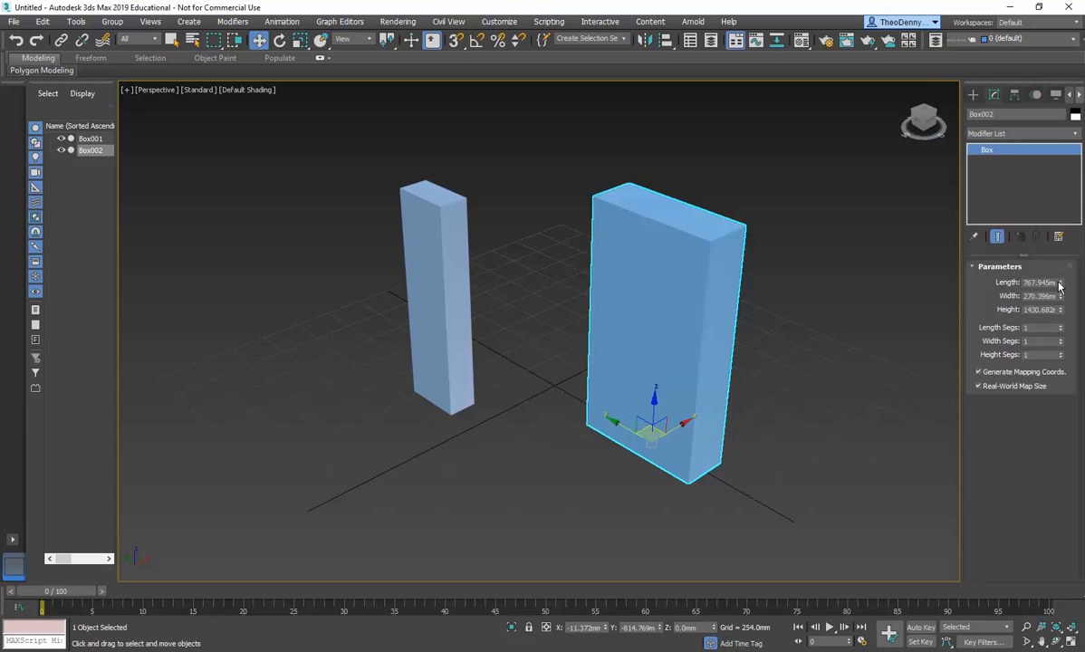
{"action": "left_click_drag", "start_coordinate": [1062, 285], "coordinate": [1048, 305]}
Select the first box and check the slabs' proportions in the reference memorial photo
{"action": "left_click", "coordinate": [450, 288]}
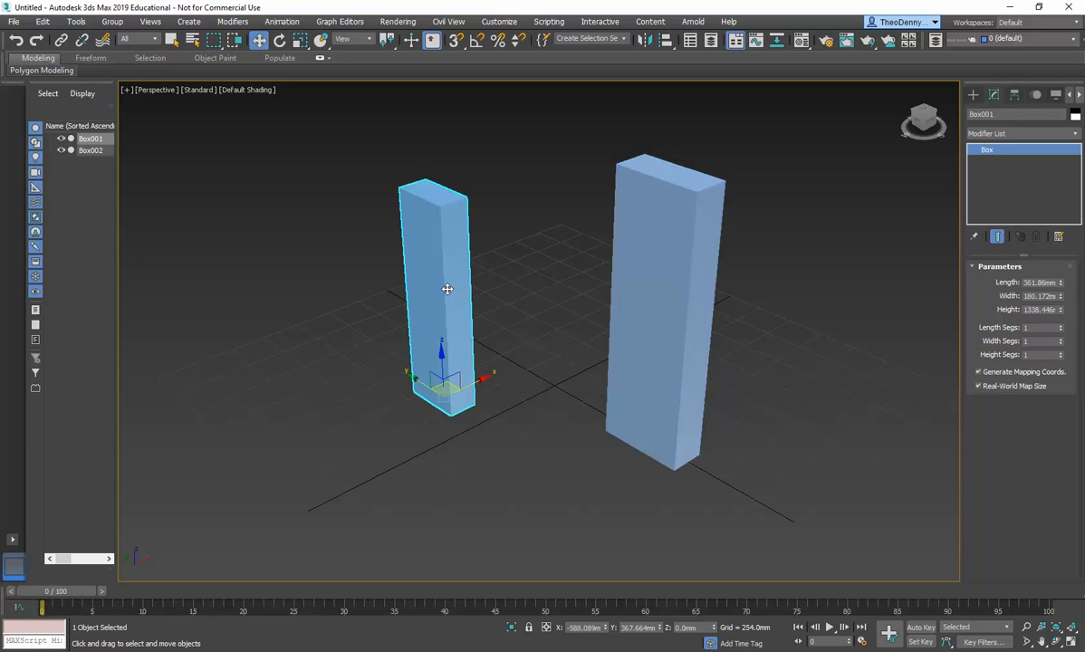
{"action": "middle_click_drag", "start_coordinate": [471, 362], "coordinate": [479, 371]}
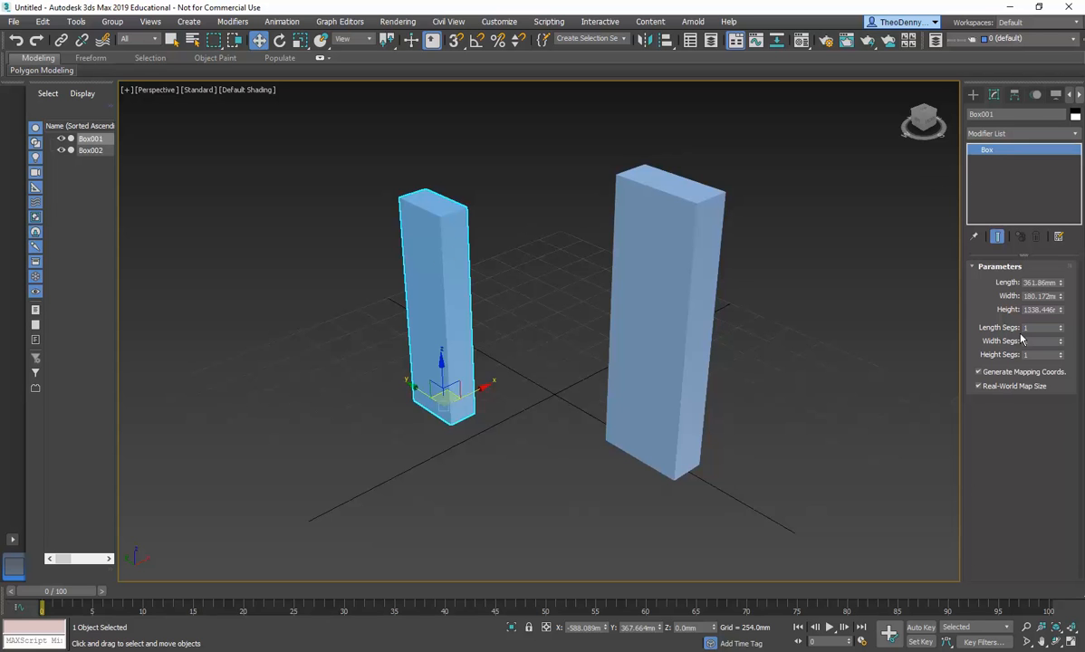
{"action": "key", "text": "alt+Tab"}
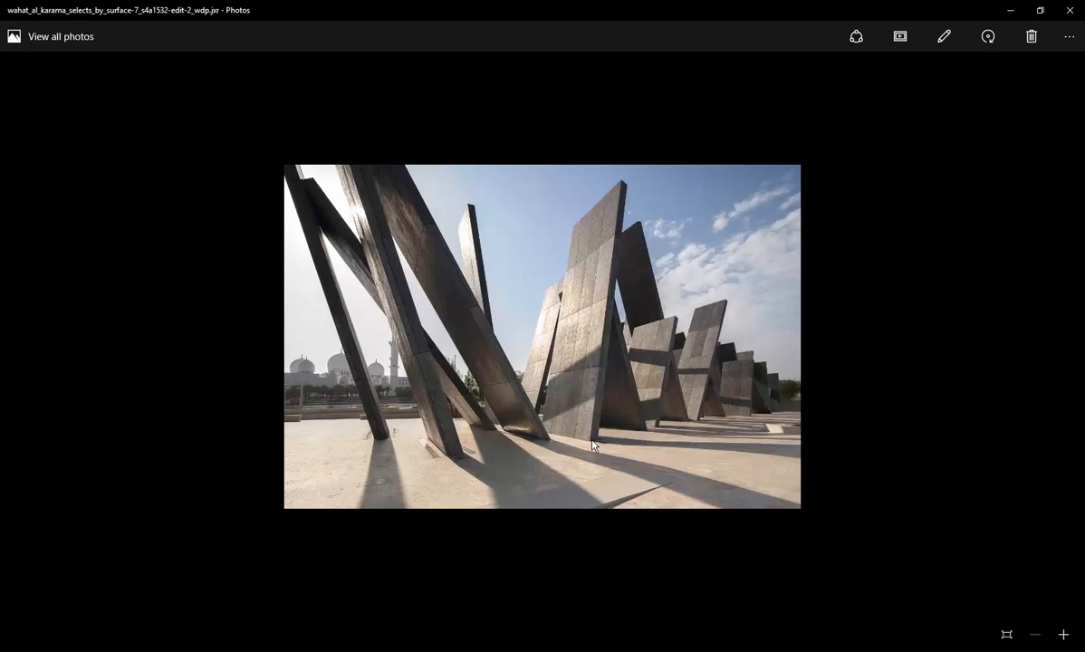
{"action": "key", "text": "alt+Tab"}
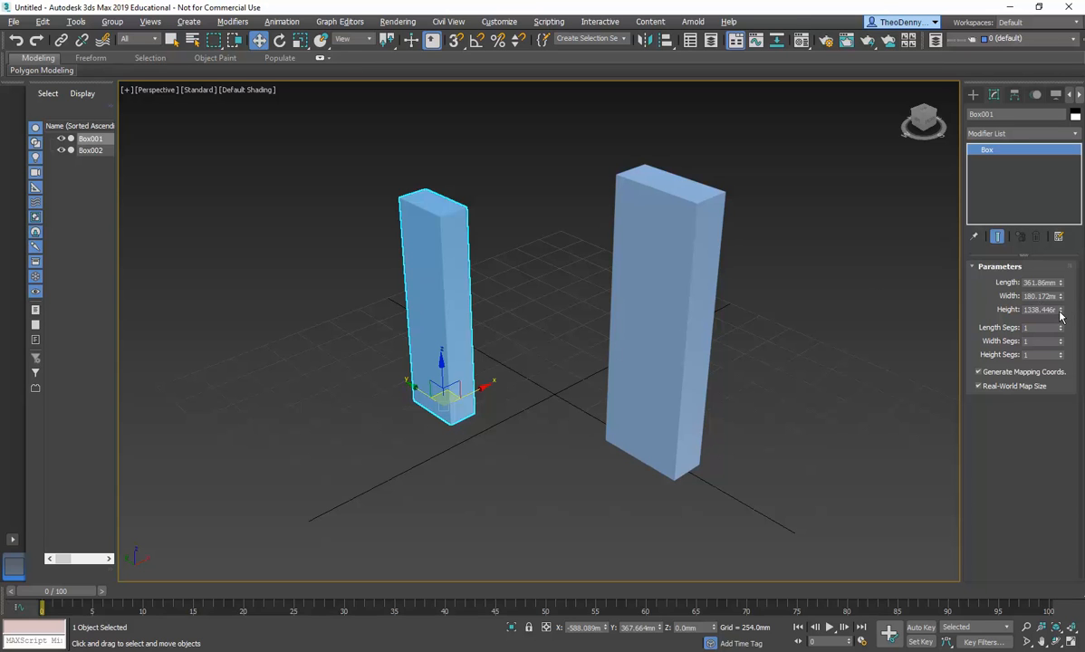
Increase the first box's height to 6000 mm
{"action": "scroll", "coordinate": [740, 316], "scroll_direction": "down", "scroll_amount": 3}
{"action": "middle_click_drag", "start_coordinate": [739, 316], "coordinate": [400, 412]}
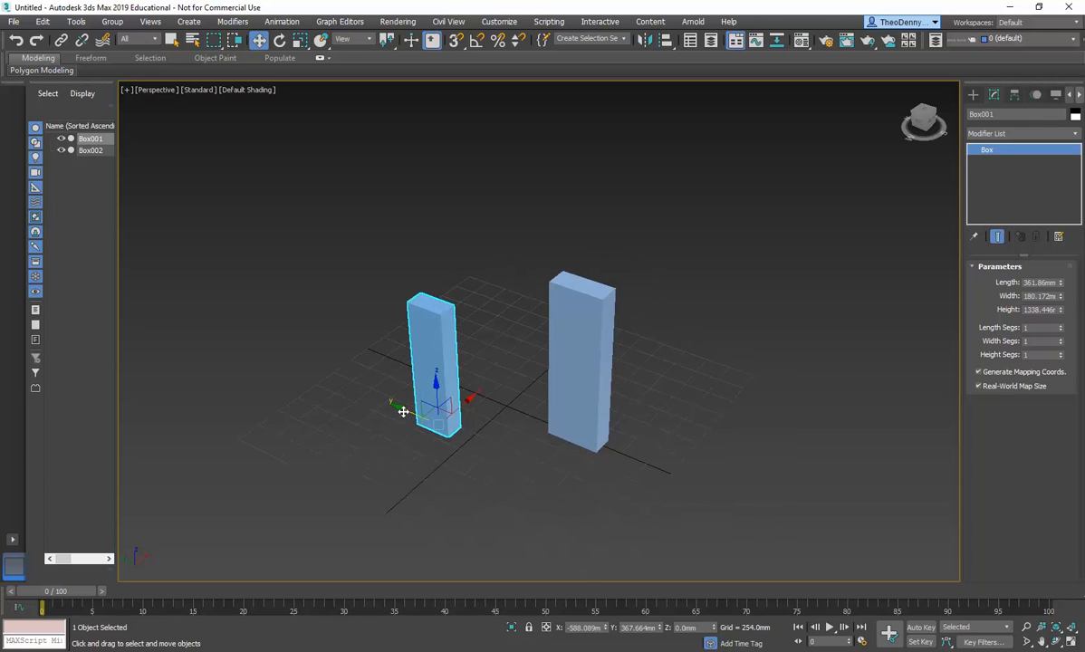
{"action": "left_click_drag", "start_coordinate": [1061, 310], "coordinate": [1052, 253]}
{"action": "middle_click_drag", "start_coordinate": [420, 365], "coordinate": [429, 399]}
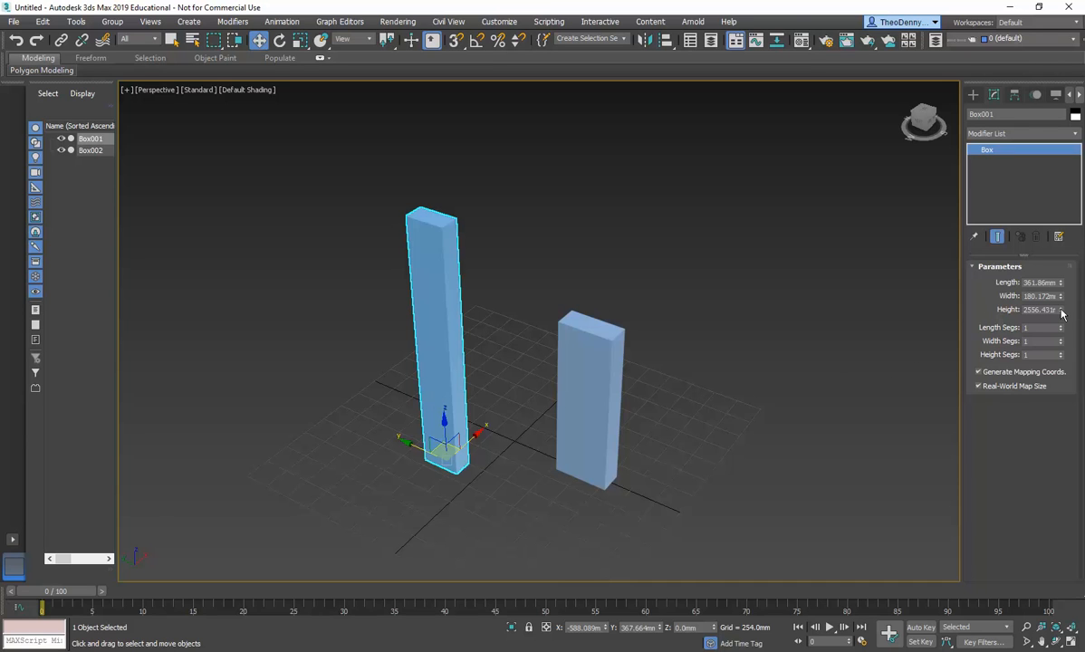
{"action": "left_click_drag", "start_coordinate": [1059, 312], "coordinate": [1065, 274]}
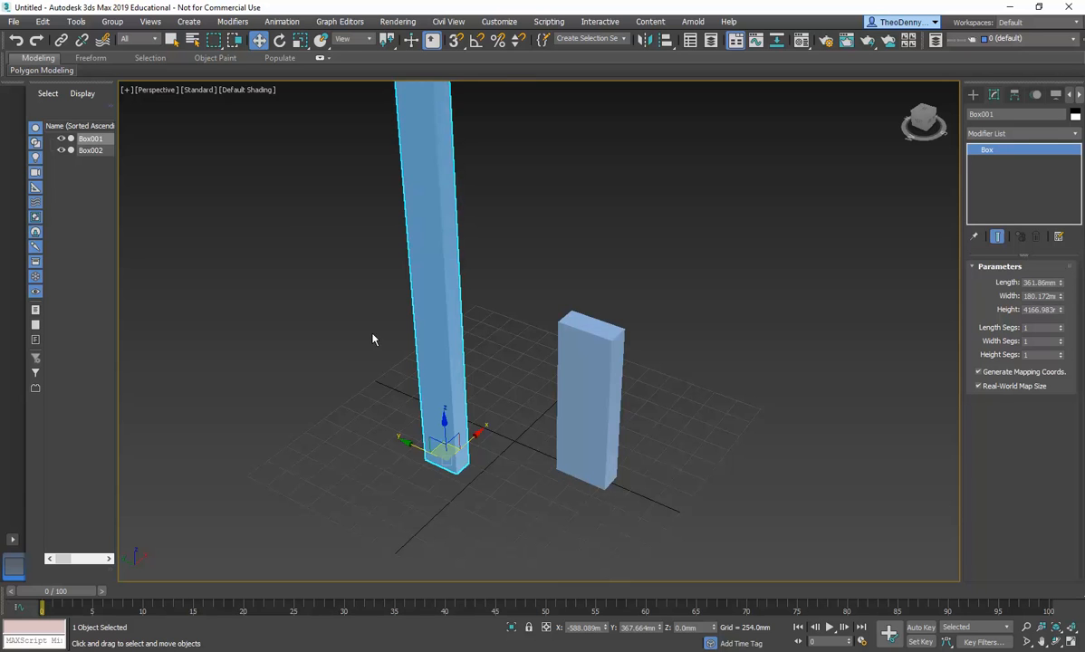
{"action": "scroll", "coordinate": [348, 310], "scroll_direction": "down", "scroll_amount": 2}
{"action": "left_click_drag", "start_coordinate": [1058, 309], "coordinate": [1059, 281]}
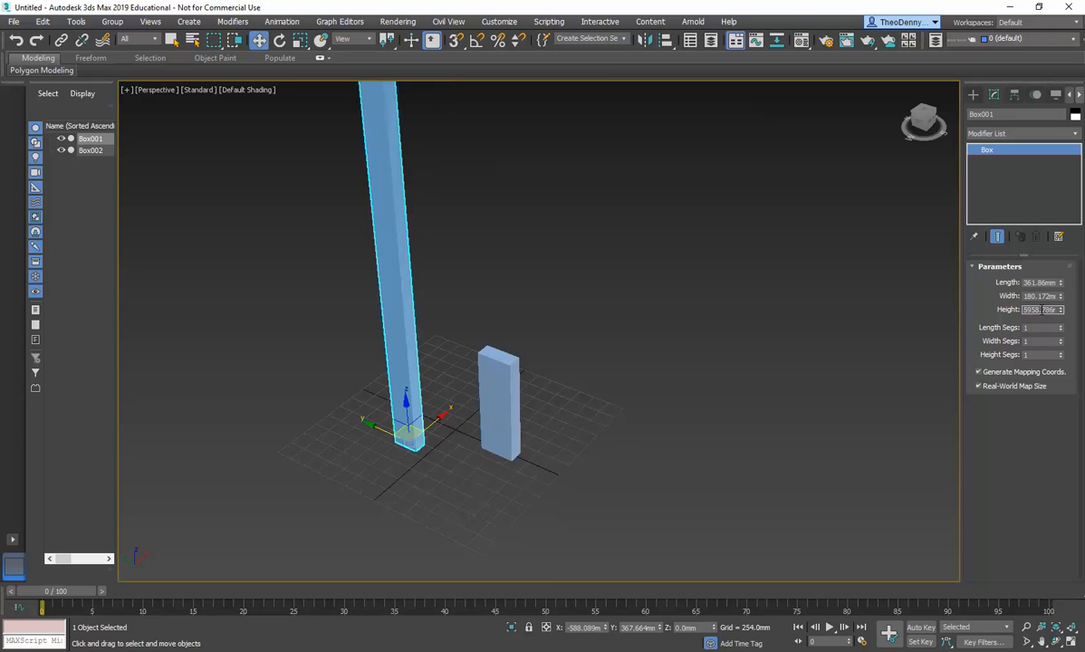
{"action": "double_click", "coordinate": [1042, 310]}
{"action": "type", "text": "6000"}
{"action": "key", "text": "Return"}
Reshape the 6000 mm box into a broad slab, about 1831 mm long and 168 mm wide
{"action": "scroll", "coordinate": [461, 345], "scroll_direction": "down", "scroll_amount": 4}
{"action": "scroll", "coordinate": [480, 407], "scroll_direction": "up", "scroll_amount": 3}
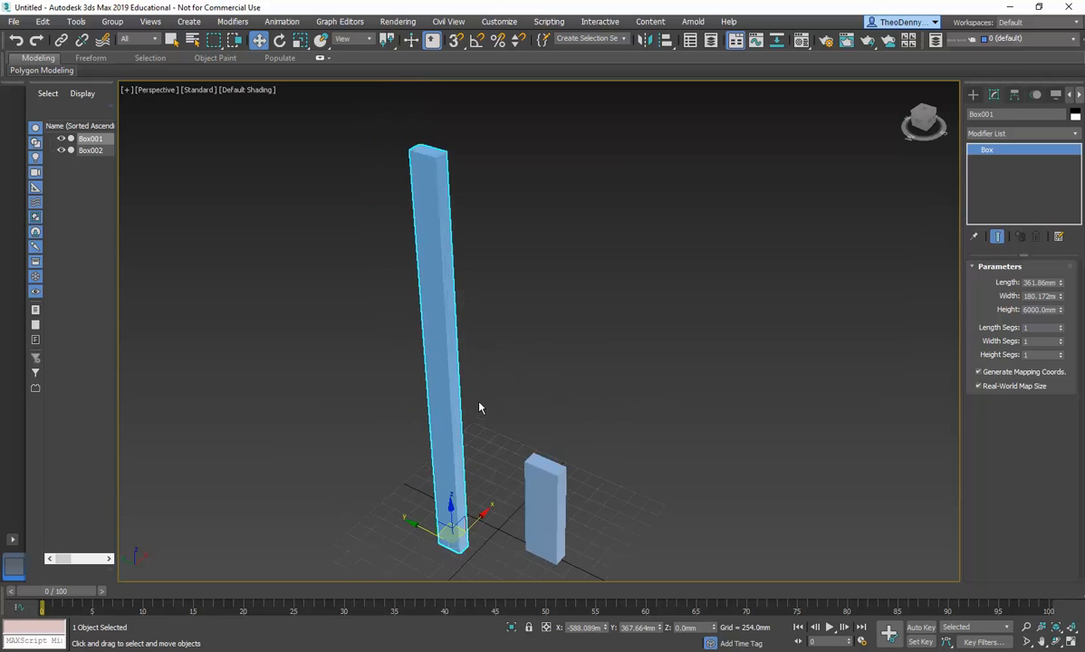
{"action": "left_click_drag", "start_coordinate": [1059, 296], "coordinate": [946, 22]}
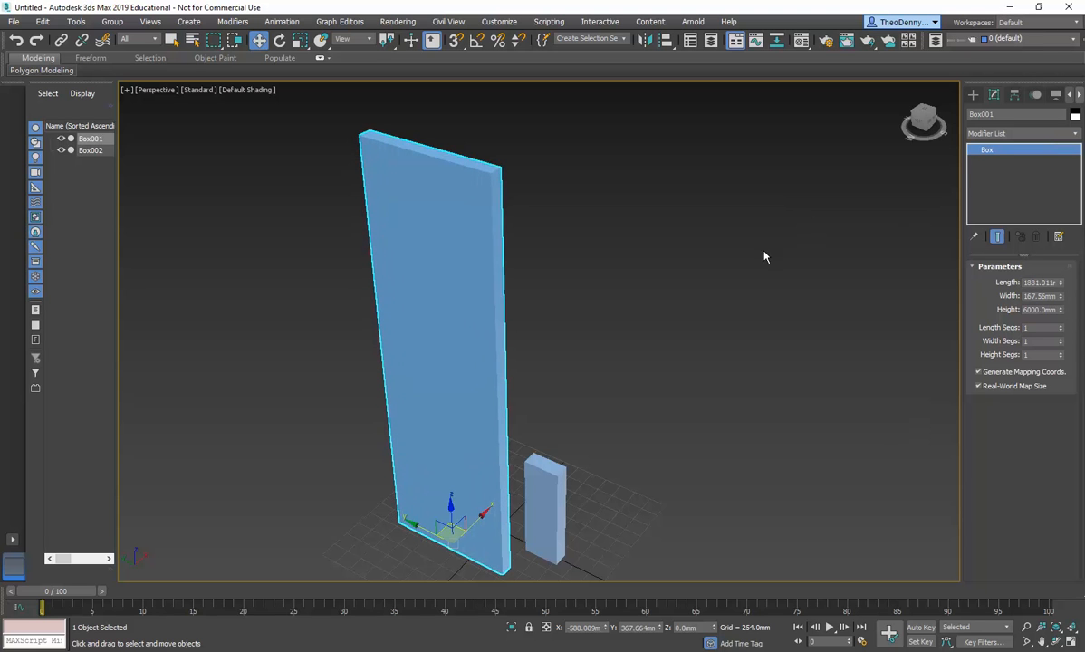
Examine the tall slab and the small box beside it from several distances and viewing angles
{"action": "middle_click_drag", "start_coordinate": [734, 256], "coordinate": [731, 237]}
{"action": "mouse_move", "coordinate": [545, 396]}
{"action": "middle_mouse_down", "text": "alt"}
{"action": "mouse_move", "coordinate": [513, 357]}
{"action": "mouse_move", "coordinate": [536, 376]}
{"action": "mouse_move", "coordinate": [588, 358]}
{"action": "mouse_move", "coordinate": [541, 407]}
{"action": "middle_mouse_up", "text": "alt"}
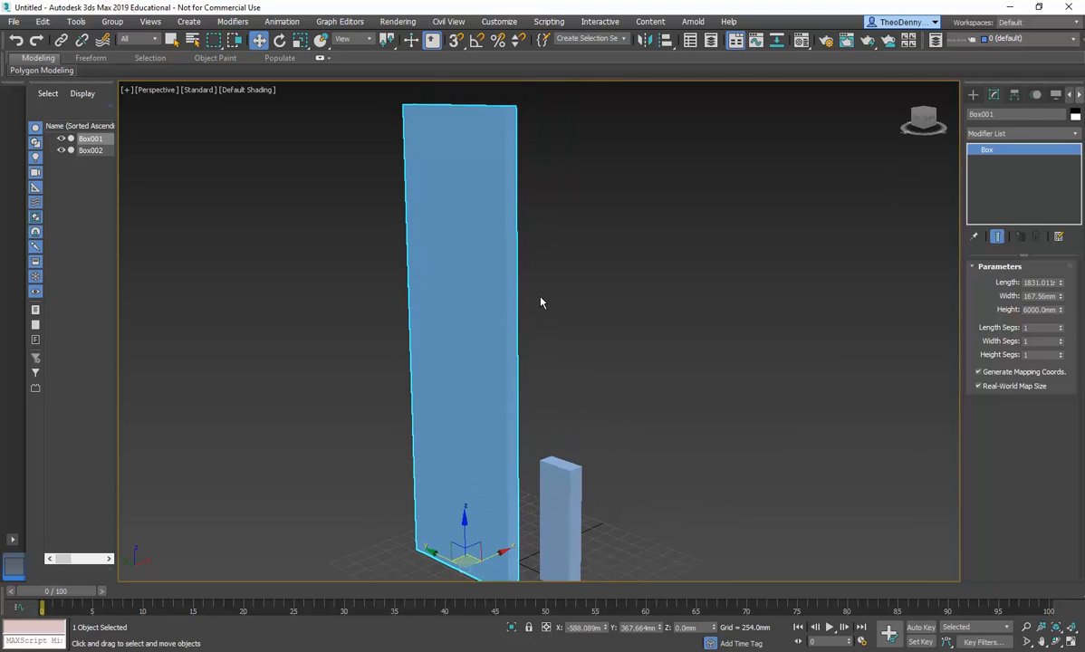
{"action": "scroll", "coordinate": [539, 302], "scroll_direction": "down", "scroll_amount": 3}
{"action": "scroll", "coordinate": [538, 300], "scroll_direction": "up", "scroll_amount": 3}
{"action": "scroll", "coordinate": [538, 301], "scroll_direction": "down", "scroll_amount": 3}
{"action": "scroll", "coordinate": [537, 300], "scroll_direction": "up", "scroll_amount": 3}
{"action": "scroll", "coordinate": [538, 301], "scroll_direction": "down", "scroll_amount": 3}
{"action": "scroll", "coordinate": [538, 301], "scroll_direction": "up", "scroll_amount": 3}
{"action": "scroll", "coordinate": [537, 301], "scroll_direction": "up", "scroll_amount": 3}
{"action": "scroll", "coordinate": [537, 300], "scroll_direction": "down", "scroll_amount": 5}
{"action": "scroll", "coordinate": [537, 300], "scroll_direction": "up", "scroll_amount": 3}
{"action": "scroll", "coordinate": [537, 300], "scroll_direction": "down", "scroll_amount": 3}
{"action": "scroll", "coordinate": [537, 301], "scroll_direction": "up", "scroll_amount": 3}
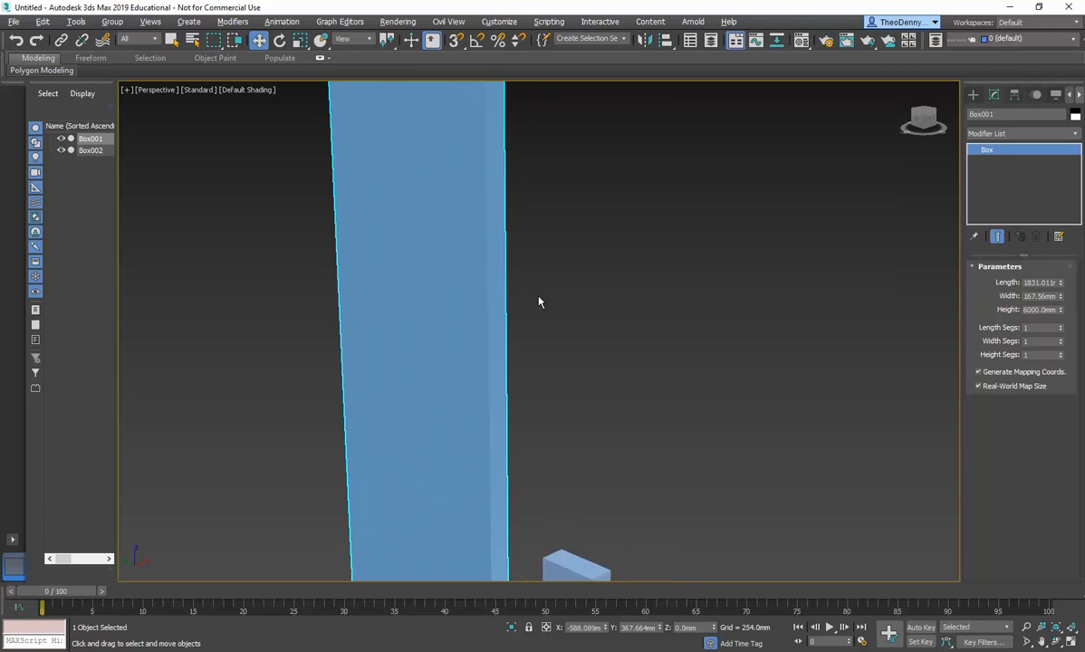
{"action": "middle_click_drag", "start_coordinate": [538, 297], "coordinate": [618, 349], "text": "alt"}
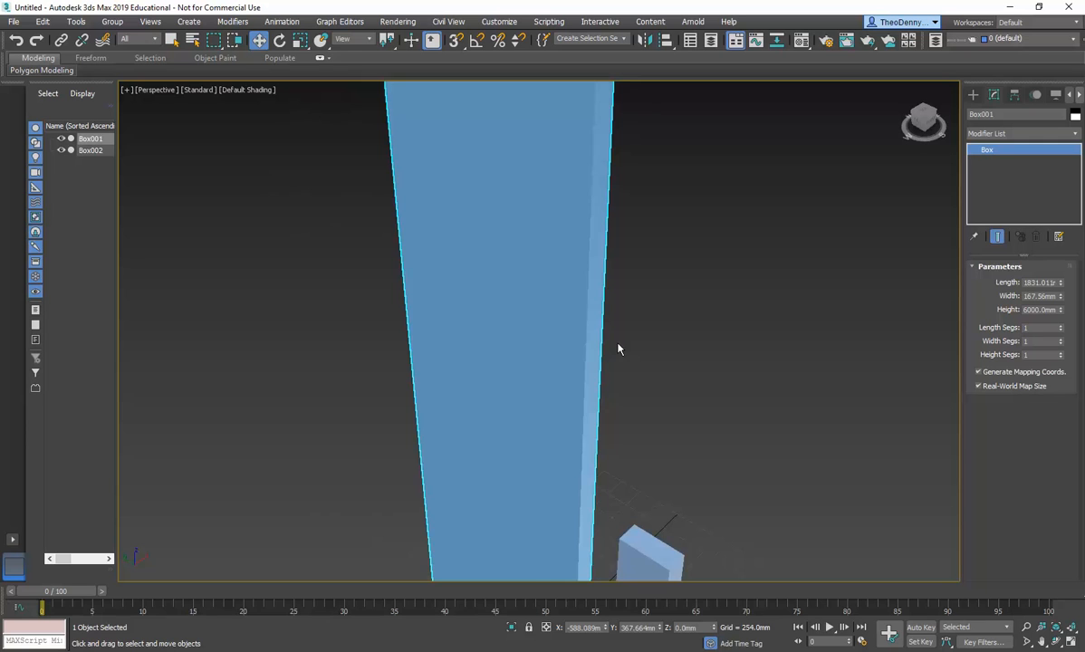
{"action": "scroll", "coordinate": [599, 337], "scroll_direction": "down", "scroll_amount": 5}
{"action": "scroll", "coordinate": [600, 337], "scroll_direction": "up", "scroll_amount": 5}
{"action": "scroll", "coordinate": [600, 338], "scroll_direction": "down", "scroll_amount": 5}
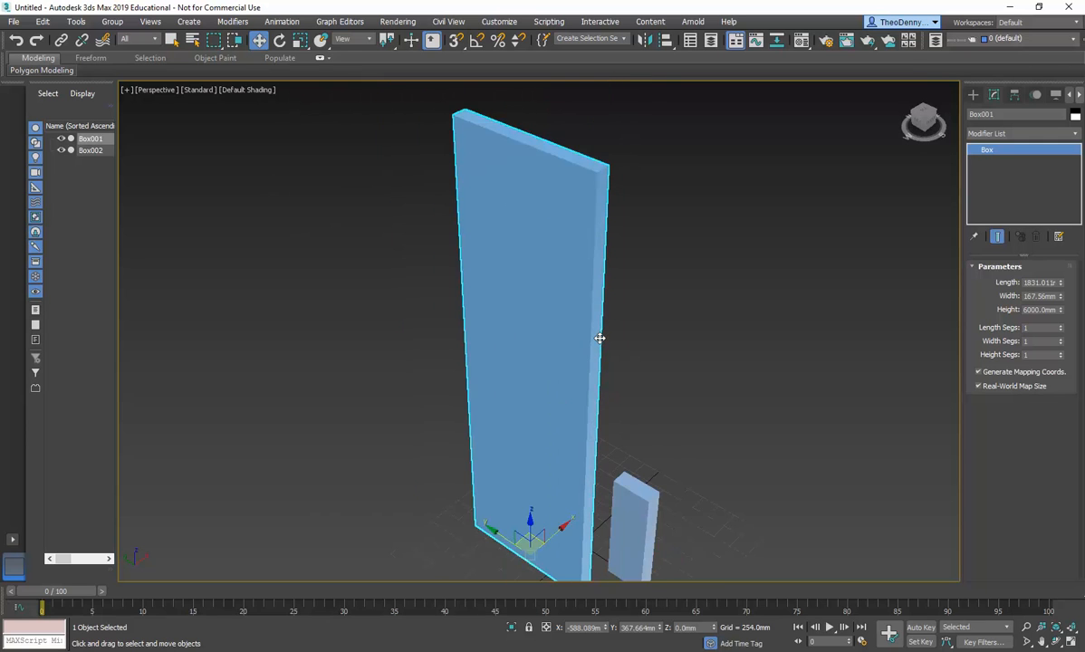
{"action": "scroll", "coordinate": [599, 338], "scroll_direction": "up", "scroll_amount": 3}
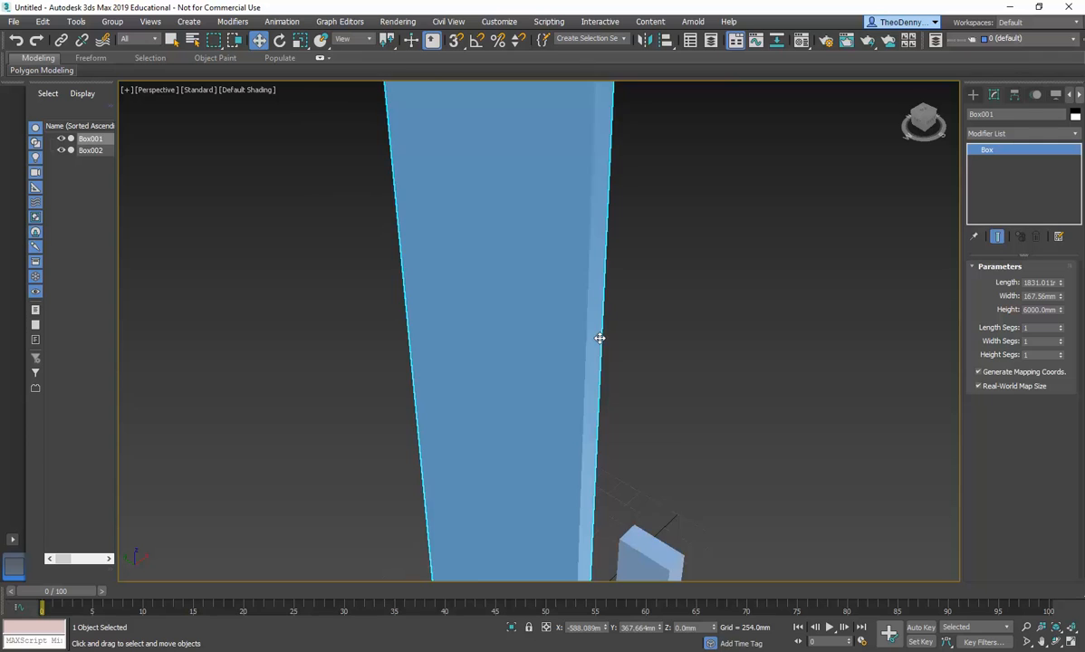
{"action": "scroll", "coordinate": [600, 338], "scroll_direction": "down", "scroll_amount": 3}
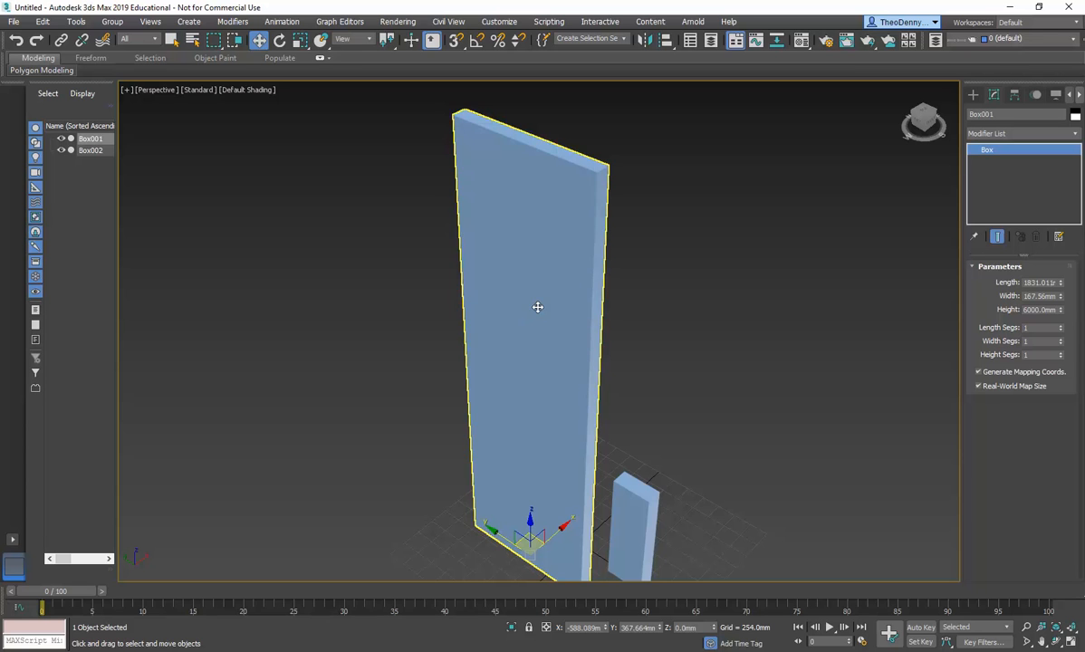
{"action": "scroll", "coordinate": [538, 307], "scroll_direction": "down", "scroll_amount": 3}
{"action": "scroll", "coordinate": [537, 306], "scroll_direction": "up", "scroll_amount": 1}
{"action": "scroll", "coordinate": [537, 306], "scroll_direction": "up", "scroll_amount": 2}
{"action": "scroll", "coordinate": [536, 306], "scroll_direction": "down", "scroll_amount": 1}
{"action": "scroll", "coordinate": [537, 306], "scroll_direction": "up", "scroll_amount": 2}
{"action": "scroll", "coordinate": [537, 306], "scroll_direction": "down", "scroll_amount": 2}
{"action": "middle_click_drag", "start_coordinate": [520, 322], "coordinate": [532, 302], "text": "alt"}
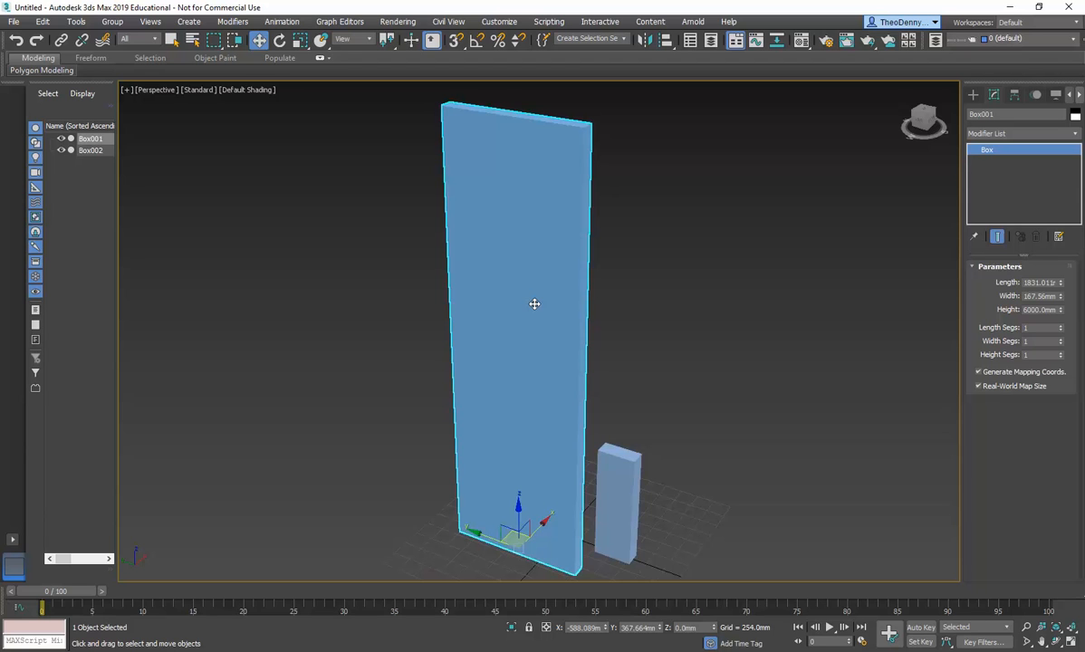
Move the smaller box away from the tall slab to about X -490 mm and Y -1621 mm
{"action": "left_click", "coordinate": [613, 484]}
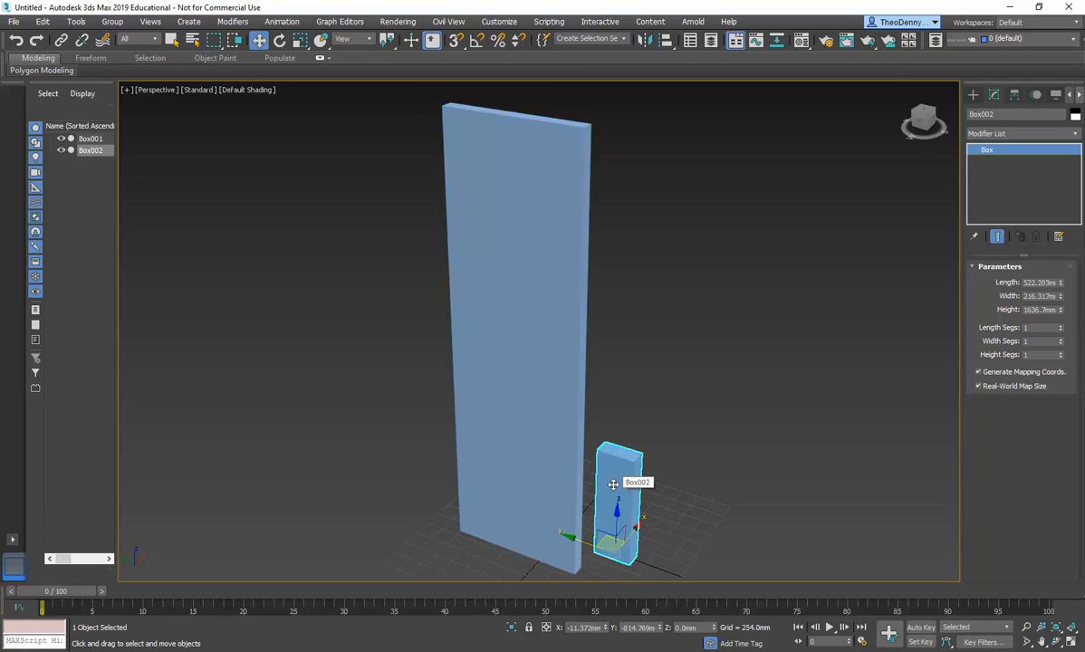
{"action": "middle_click_drag", "start_coordinate": [572, 535], "coordinate": [518, 485]}
{"action": "left_click_drag", "start_coordinate": [531, 497], "coordinate": [611, 520]}
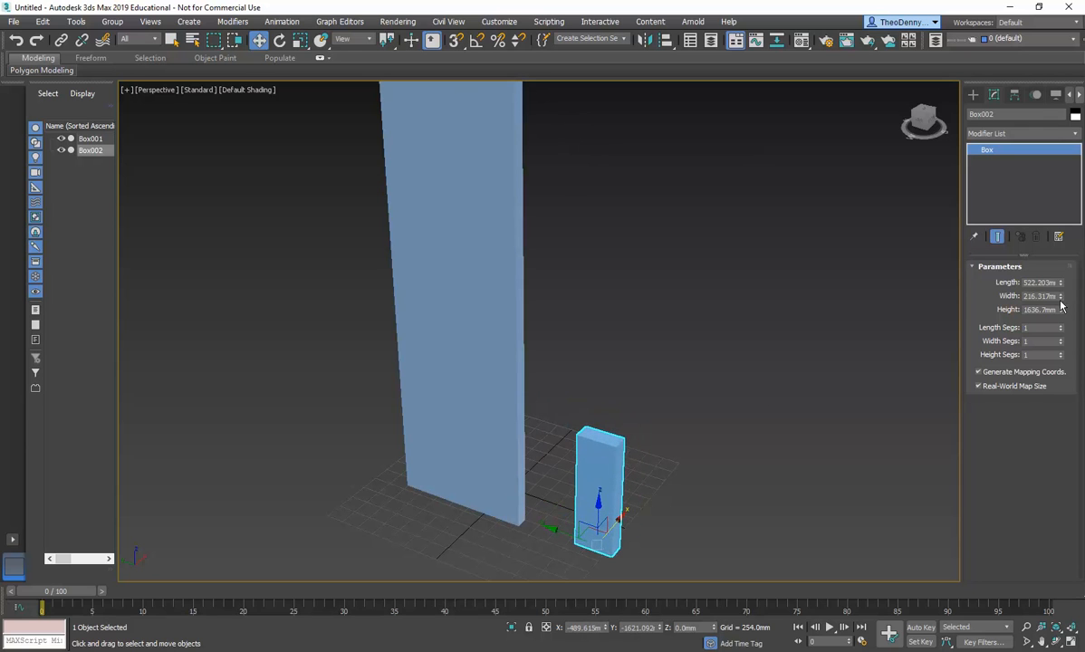
Enlarge the second box into a slab about 1697 mm long, 266 mm wide and 5057 mm high
{"action": "left_click_drag", "start_coordinate": [1061, 310], "coordinate": [1043, 177]}
{"action": "left_click_drag", "start_coordinate": [1061, 297], "coordinate": [1043, 136]}
{"action": "scroll", "coordinate": [741, 346], "scroll_direction": "down", "scroll_amount": 3}
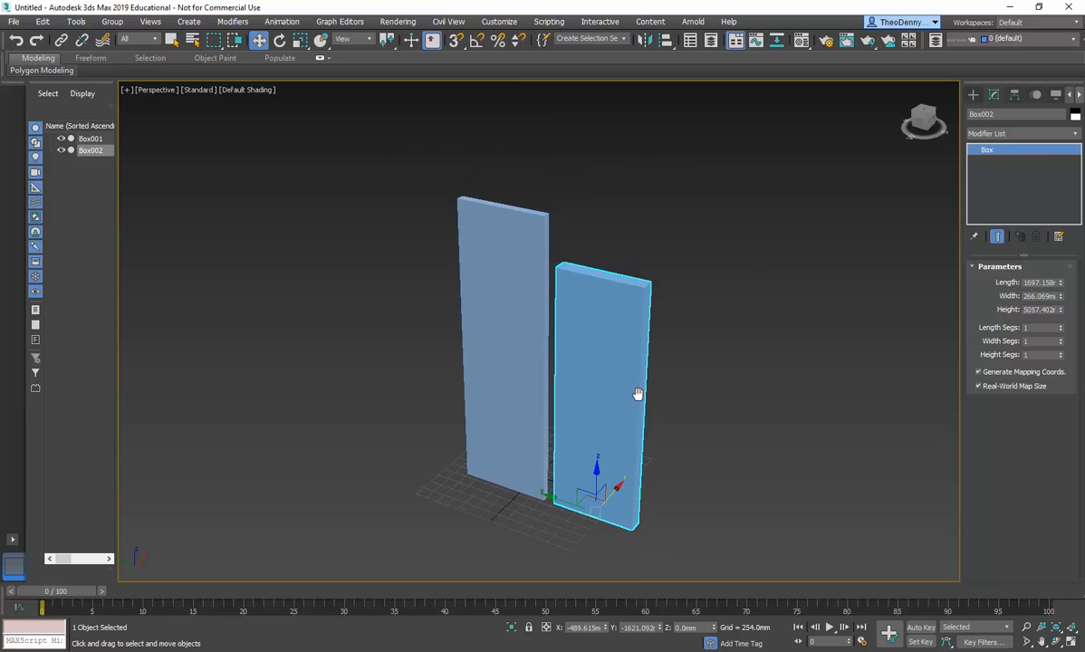
Select the taller slab and compare its shape with the leaning slabs in the reference photo
{"action": "left_click", "coordinate": [489, 394]}
{"action": "middle_click_drag", "start_coordinate": [555, 442], "coordinate": [522, 444]}
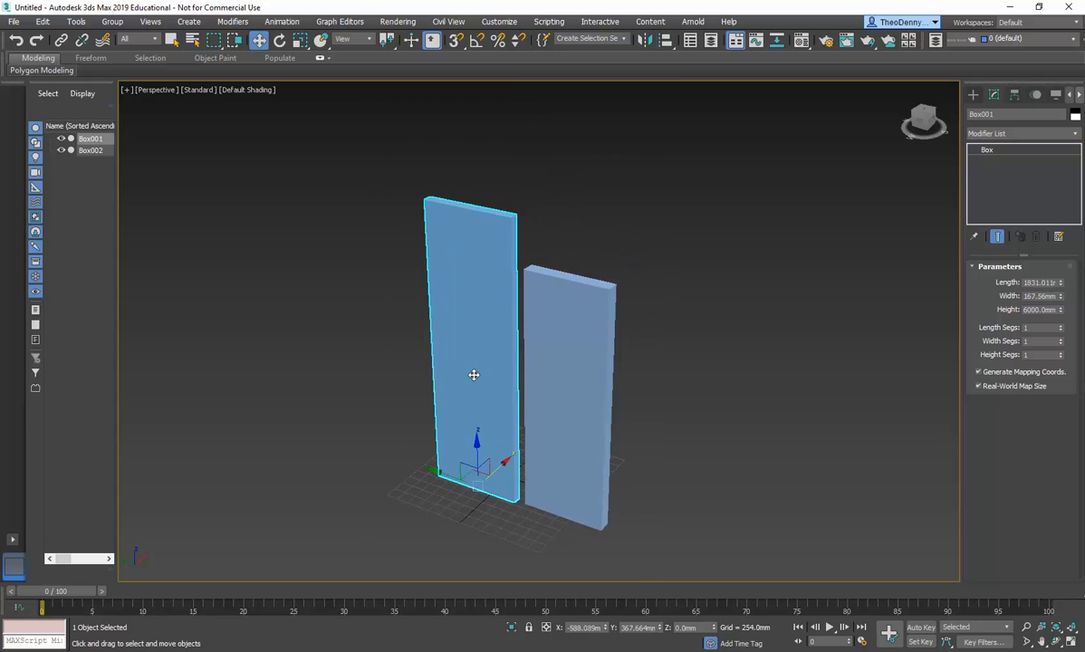
{"action": "key", "text": "alt+Tab"}
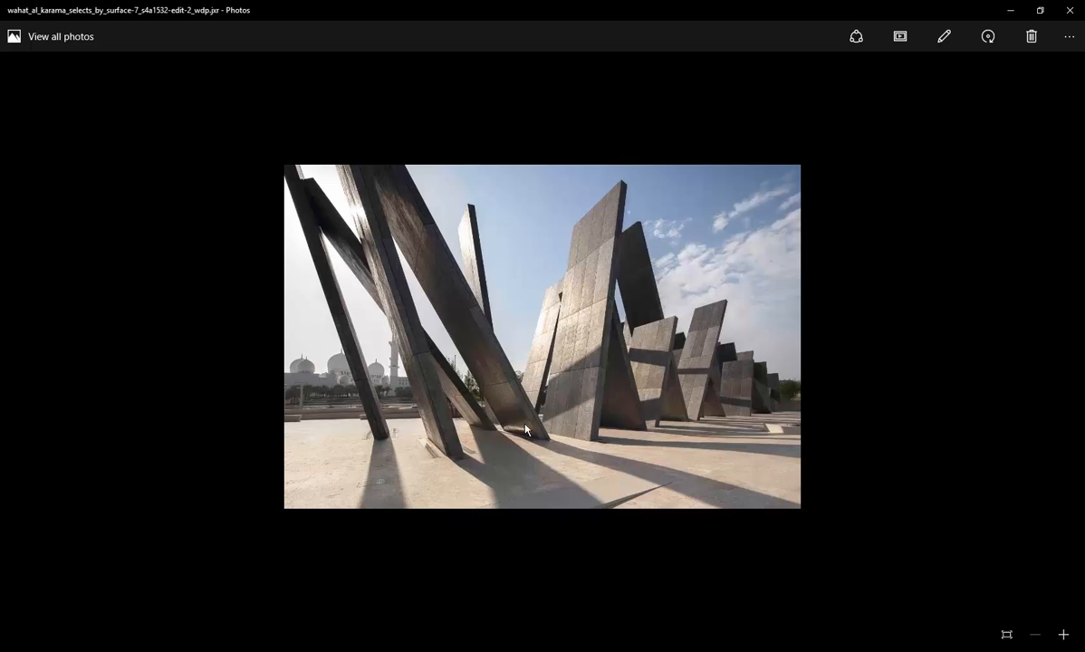
{"action": "key", "text": "alt+Tab"}
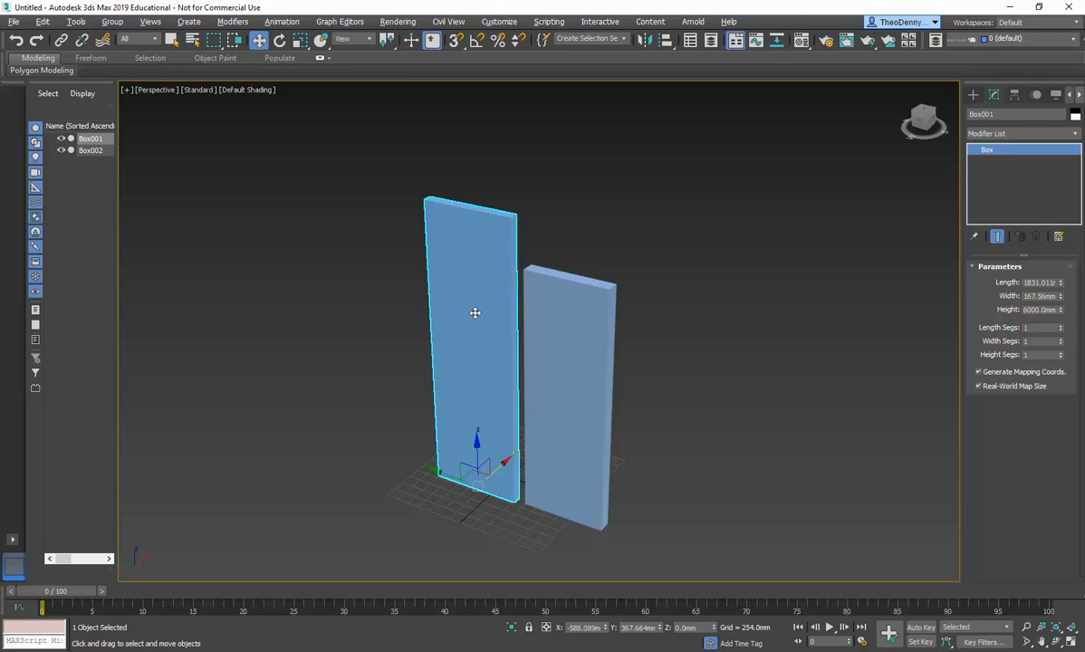
Convert the taller slab to an Editable Poly
{"action": "right_click", "coordinate": [458, 233]}
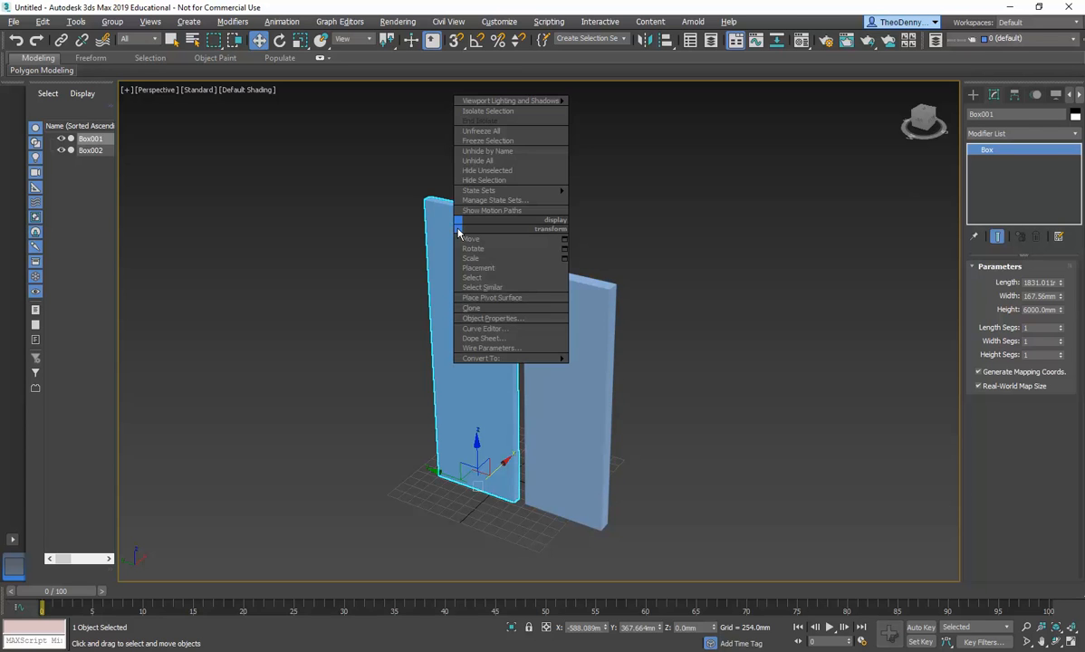
{"action": "mouse_move", "coordinate": [481, 359]}
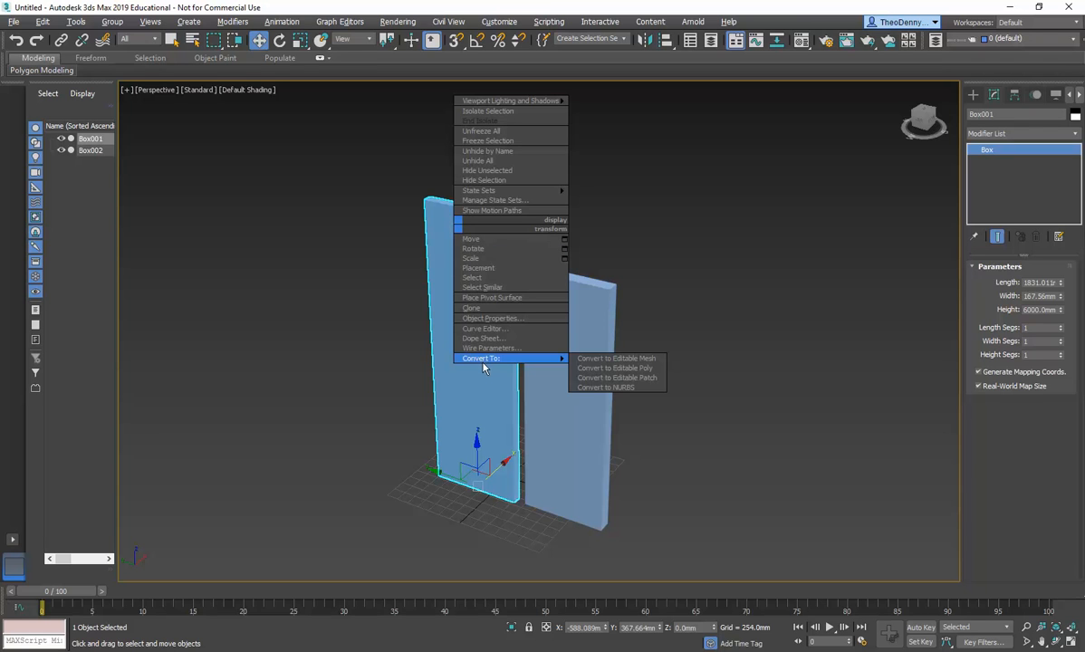
{"action": "left_click", "coordinate": [616, 368]}
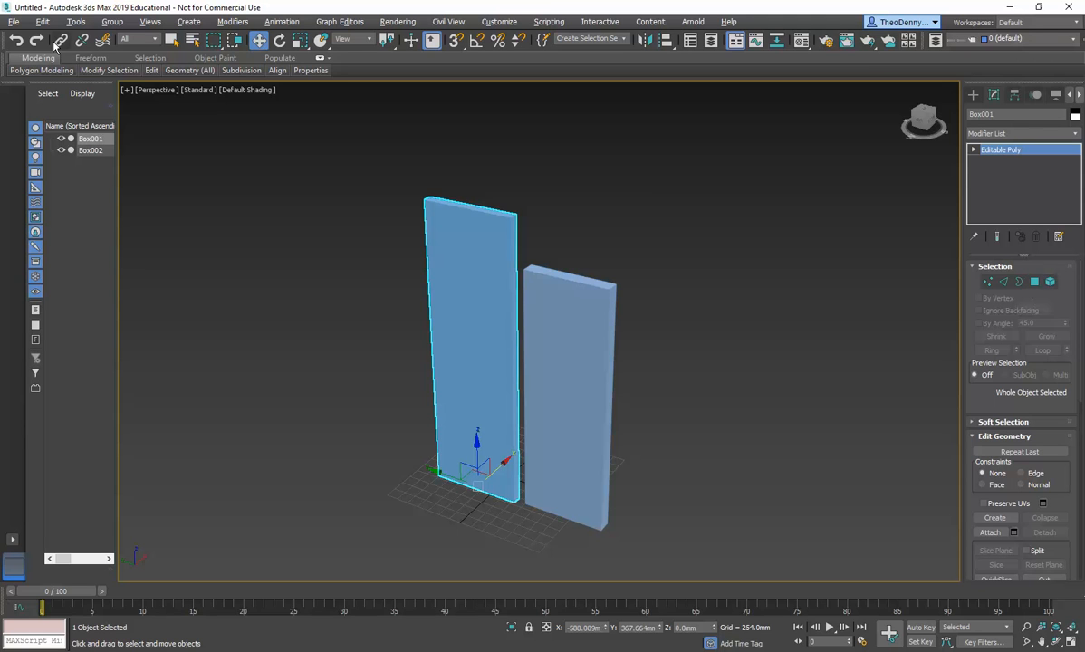
Undo the taller slab's Editable Poly conversion and add an Edit Poly modifier above its box parameters
{"action": "key", "text": "ctrl+z"}
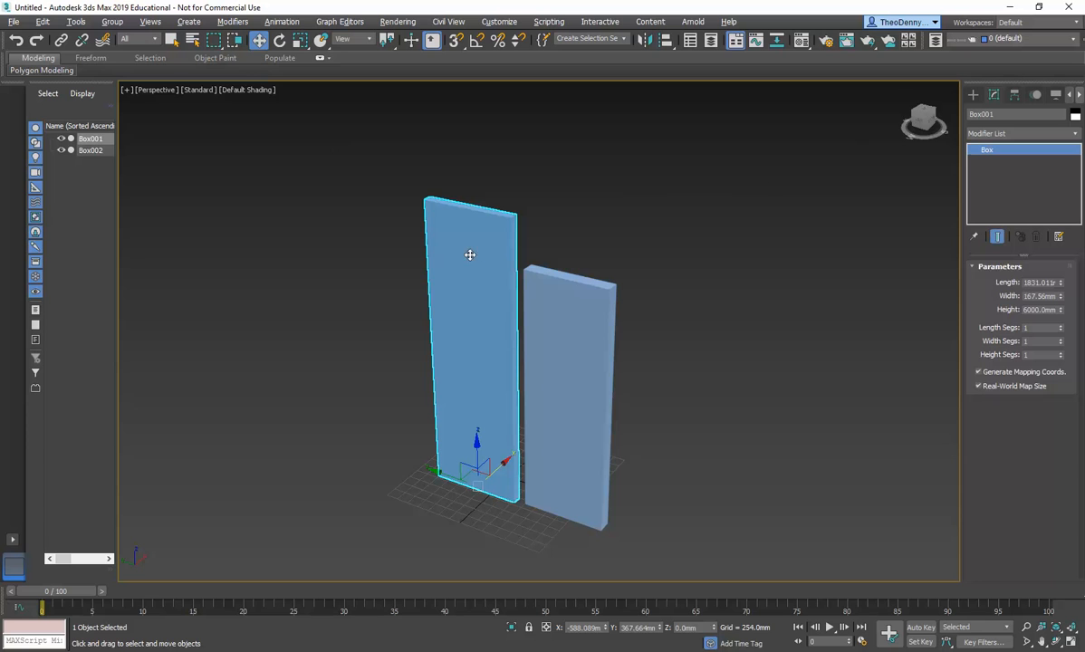
{"action": "left_click", "coordinate": [1076, 135]}
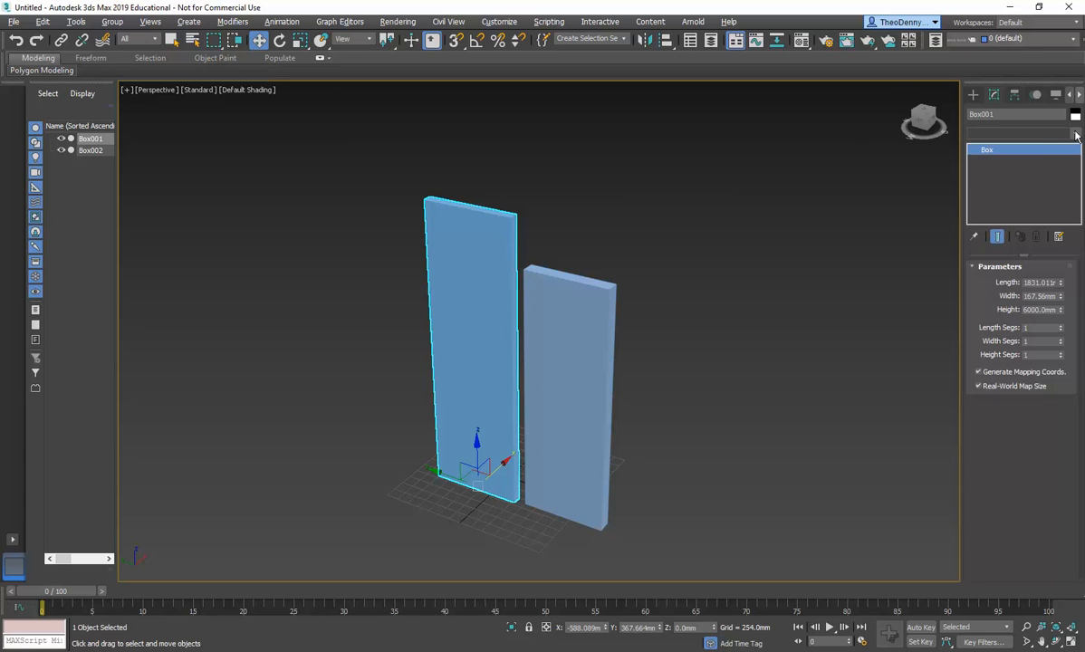
{"action": "scroll", "coordinate": [1023, 371], "scroll_direction": "down", "scroll_amount": 5}
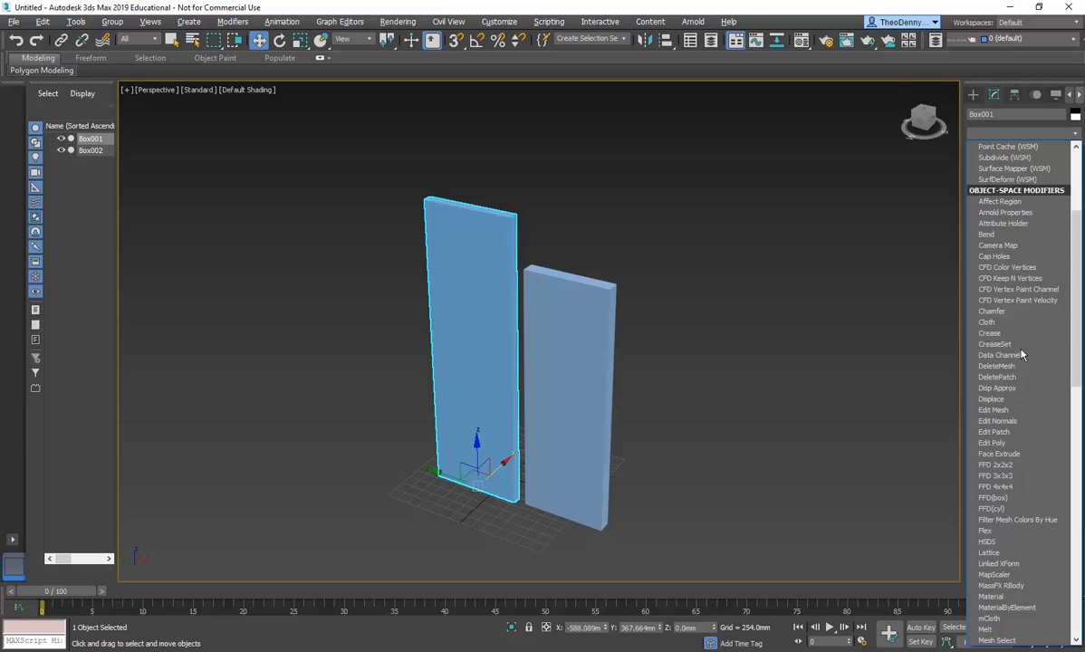
{"action": "left_click", "coordinate": [1006, 444]}
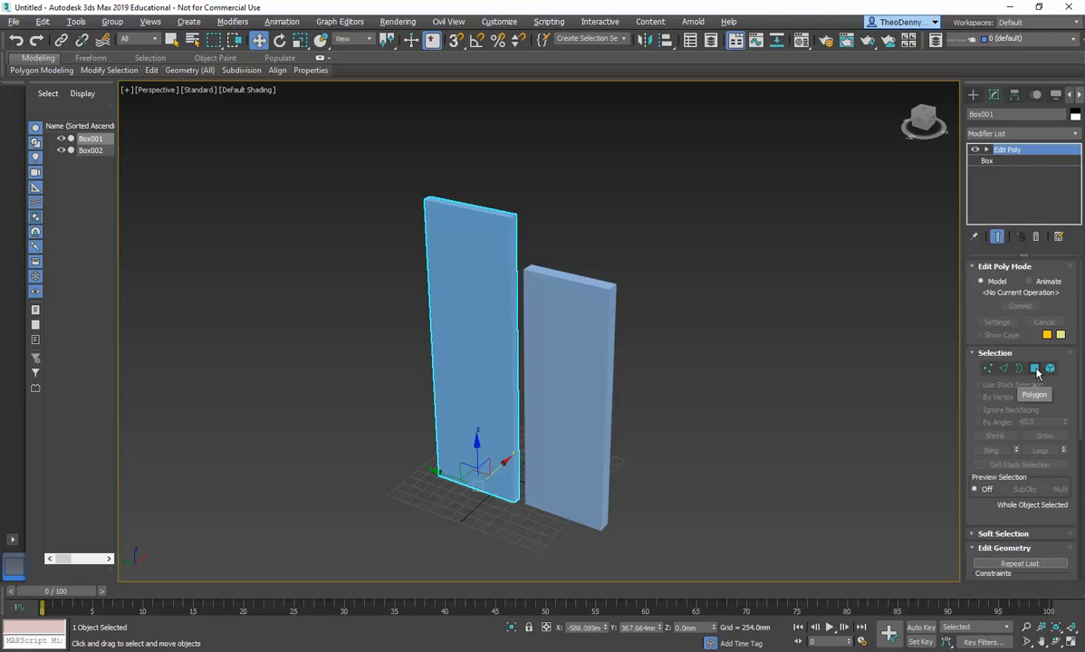
Enlarge the taller slab's base box to about 1959 mm long and 178 mm wide, then return to its Edit Poly modifier
{"action": "left_click", "coordinate": [1004, 161]}
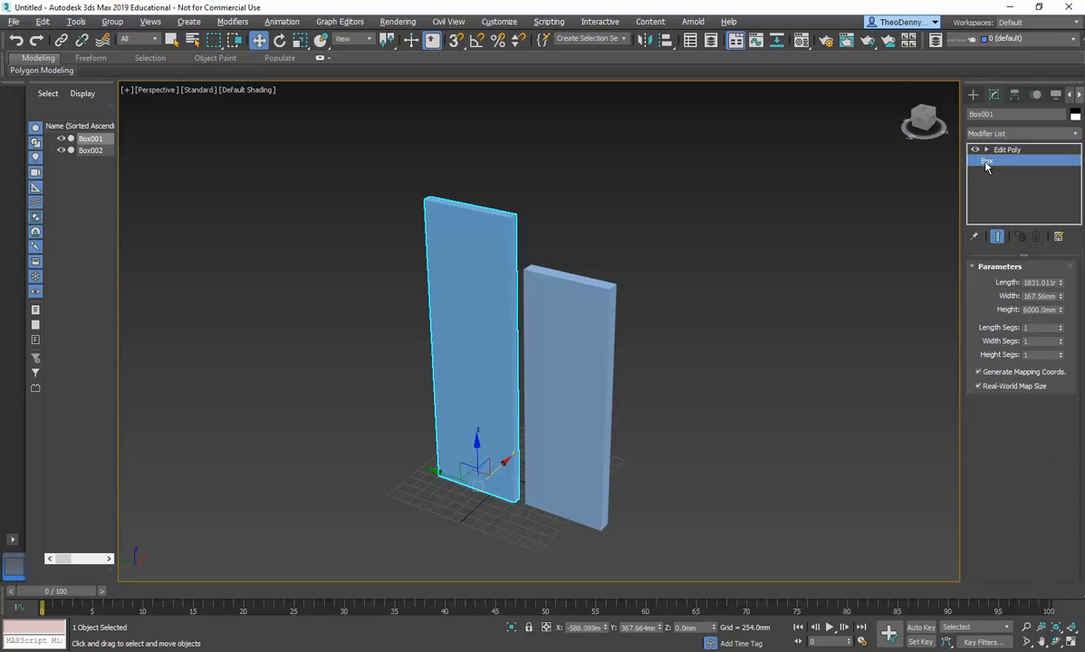
{"action": "mouse_move", "coordinate": [1060, 282]}
{"action": "left_mouse_down"}
{"action": "mouse_move", "coordinate": [1064, 264]}
{"action": "mouse_move", "coordinate": [1062, 277]}
{"action": "left_mouse_up"}
{"action": "left_click", "coordinate": [1060, 294]}
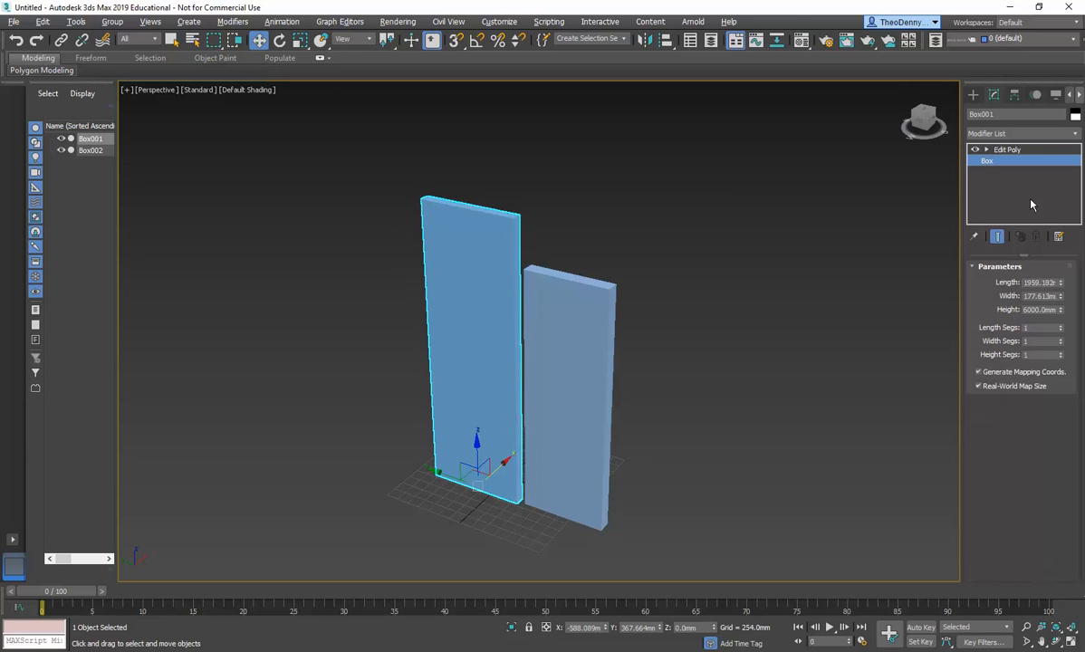
{"action": "left_click", "coordinate": [1012, 149]}
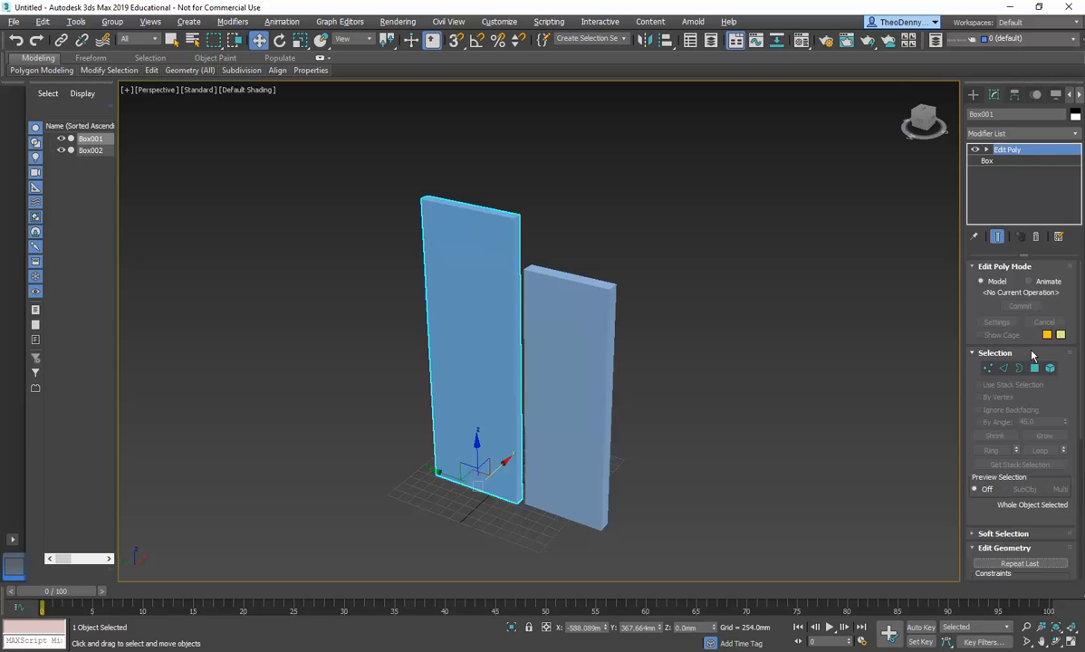
Lean the taller slab by moving its top polygon to about X -1874 mm and Y 1629 mm
{"action": "left_click", "coordinate": [1034, 368]}
{"action": "left_click", "coordinate": [450, 205]}
{"action": "left_click_drag", "start_coordinate": [425, 192], "coordinate": [390, 211]}
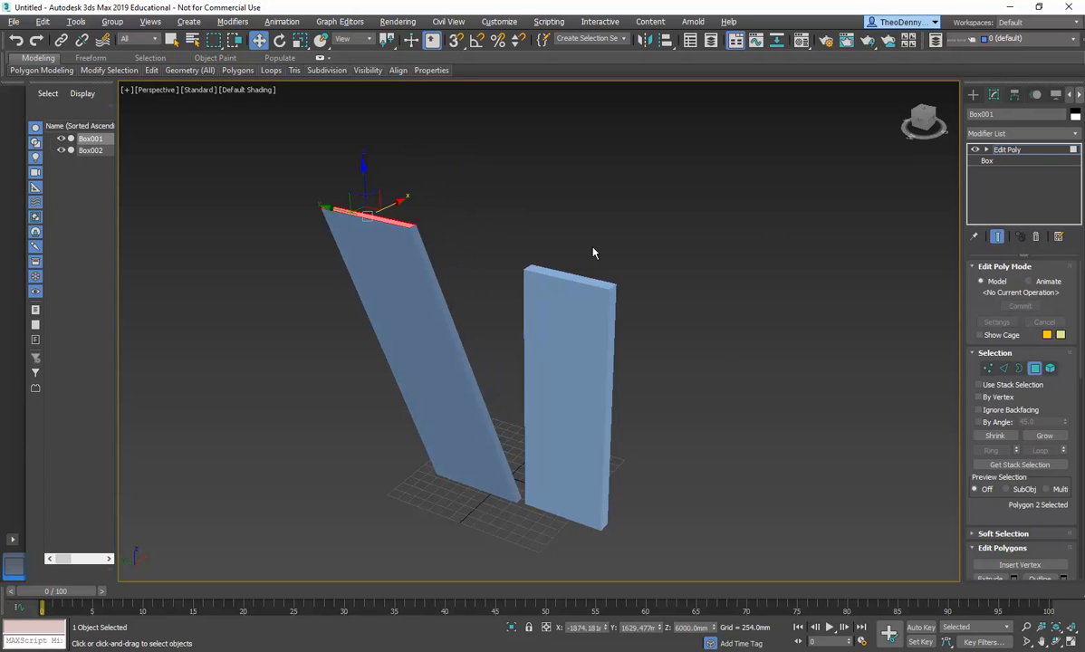
Slope the leaning slab's top by lowering the two upper vertices nearest the shorter slab to about Z 5400 mm
{"action": "left_click", "coordinate": [987, 368]}
{"action": "left_click_drag", "start_coordinate": [389, 184], "coordinate": [443, 272]}
{"action": "left_click_drag", "start_coordinate": [412, 190], "coordinate": [412, 228]}
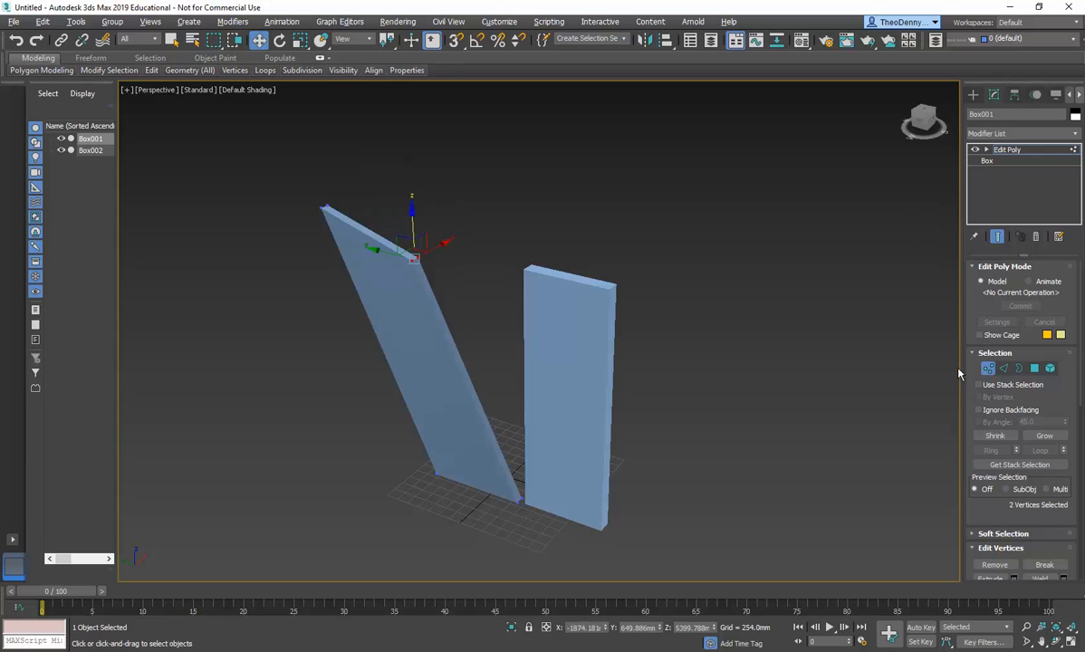
{"action": "left_click", "coordinate": [988, 369]}
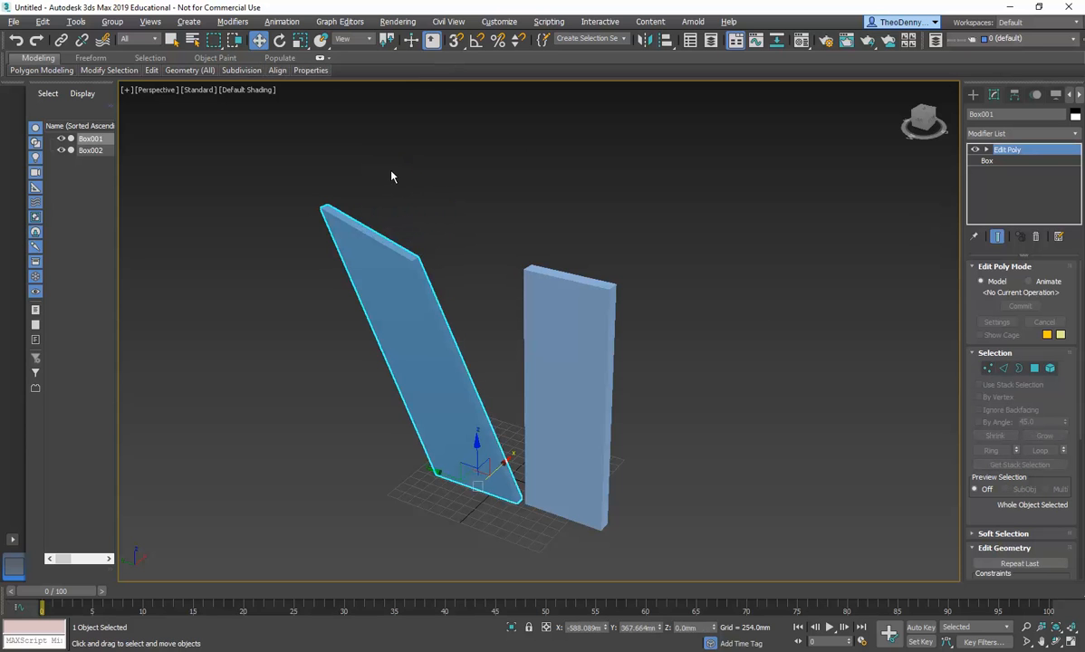
Decline changing the base box beneath the Edit Poly modifier and undo the vertex and top polygon moves
{"action": "left_click", "coordinate": [1000, 163]}
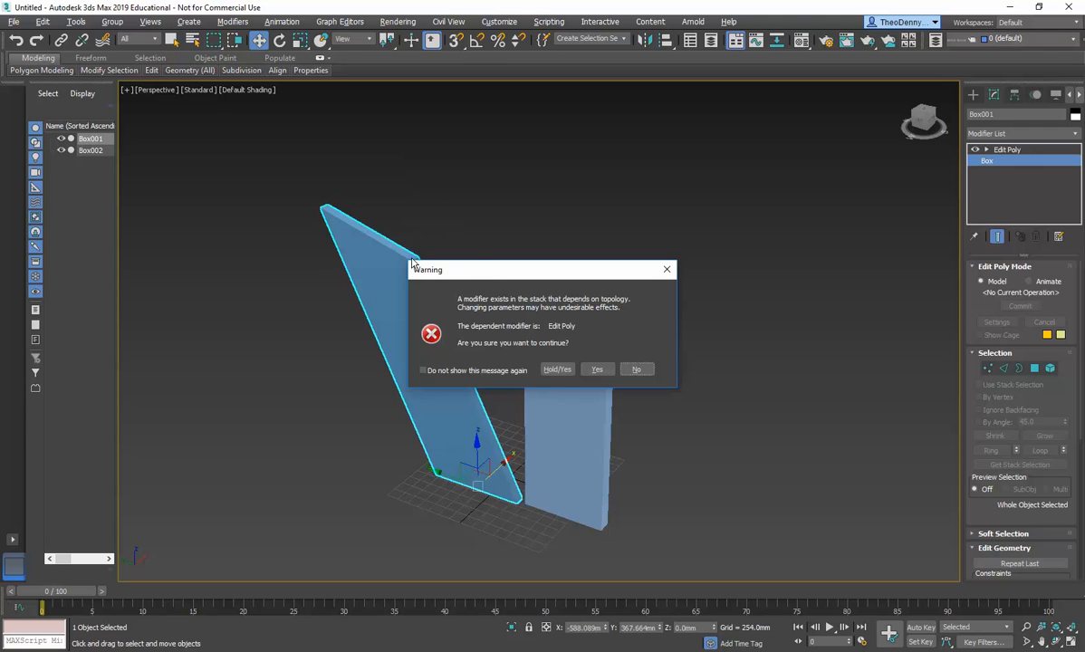
{"action": "left_click", "coordinate": [635, 370]}
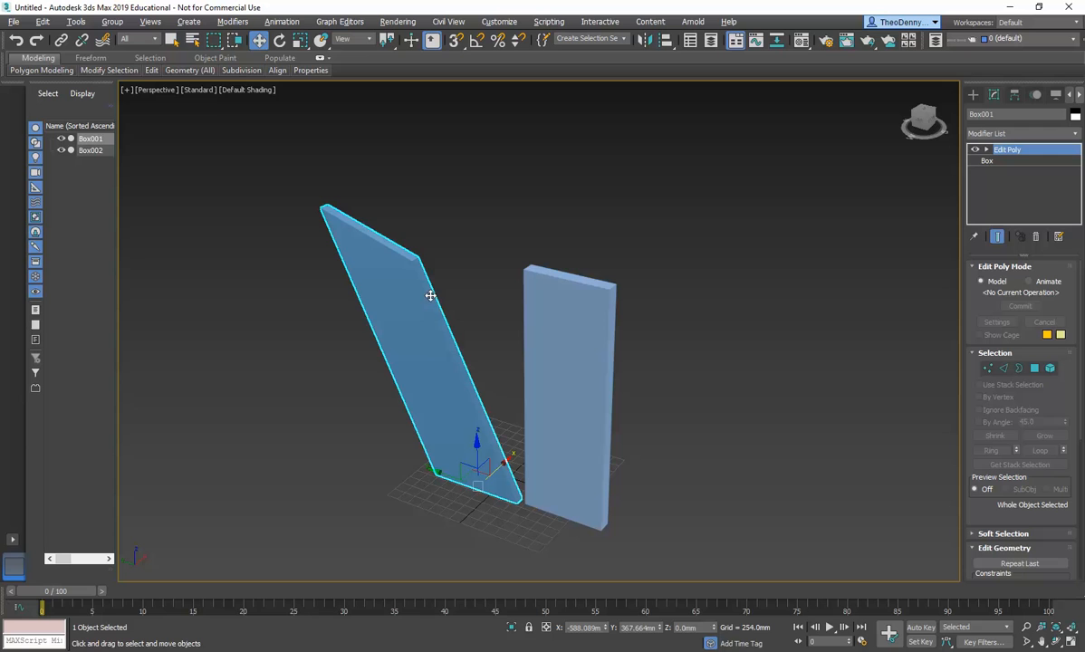
{"action": "left_click", "coordinate": [16, 41]}
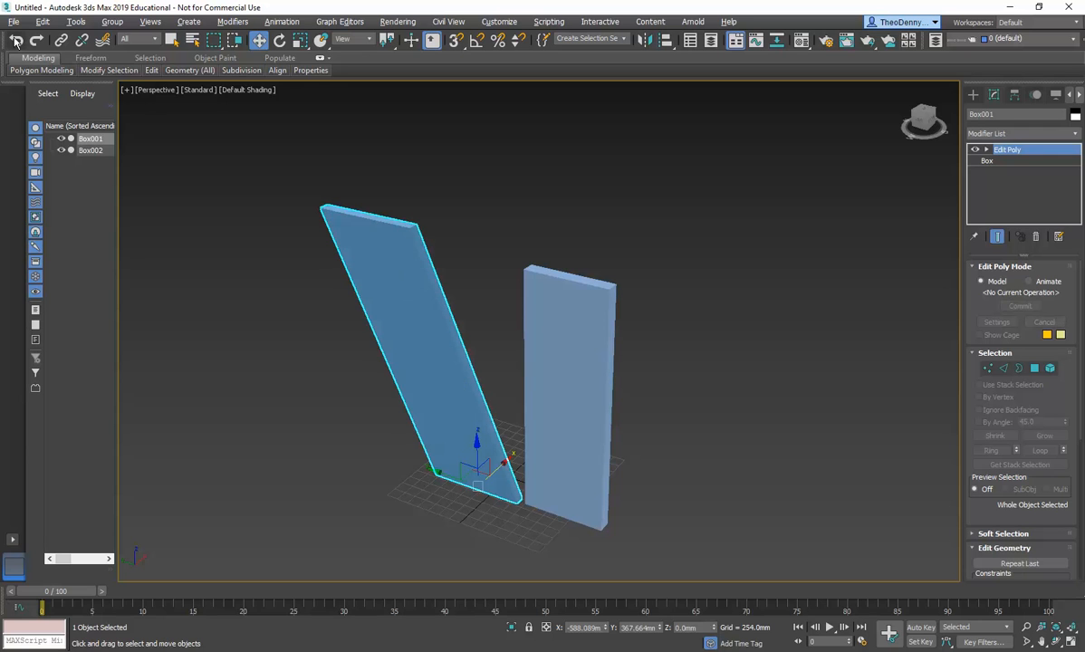
{"action": "left_click", "coordinate": [16, 41]}
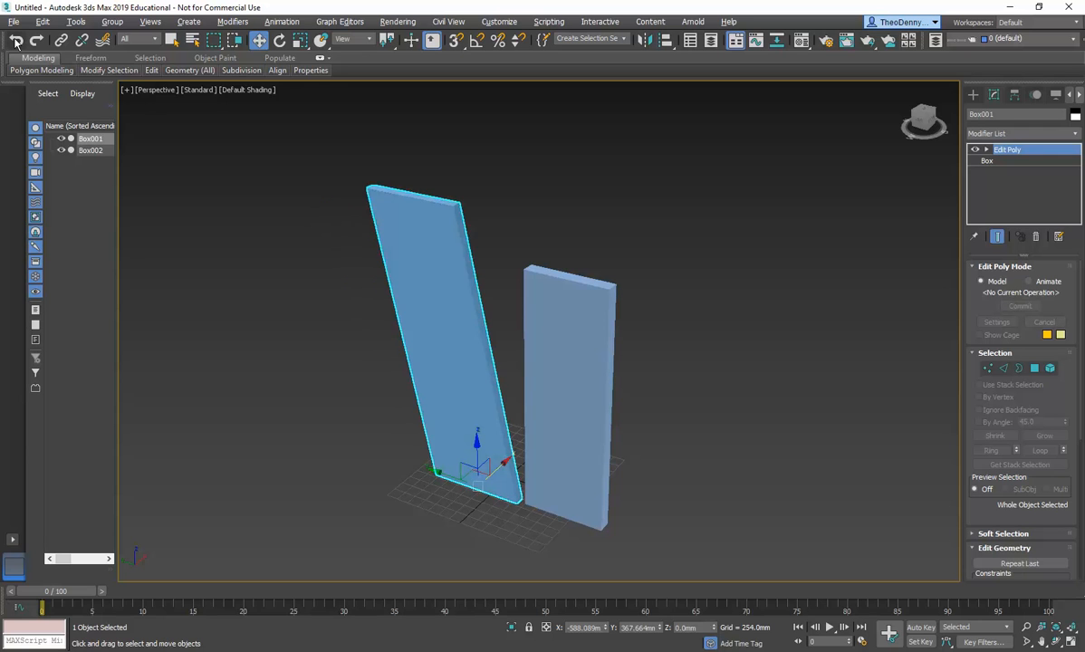
{"action": "left_click", "coordinate": [16, 41]}
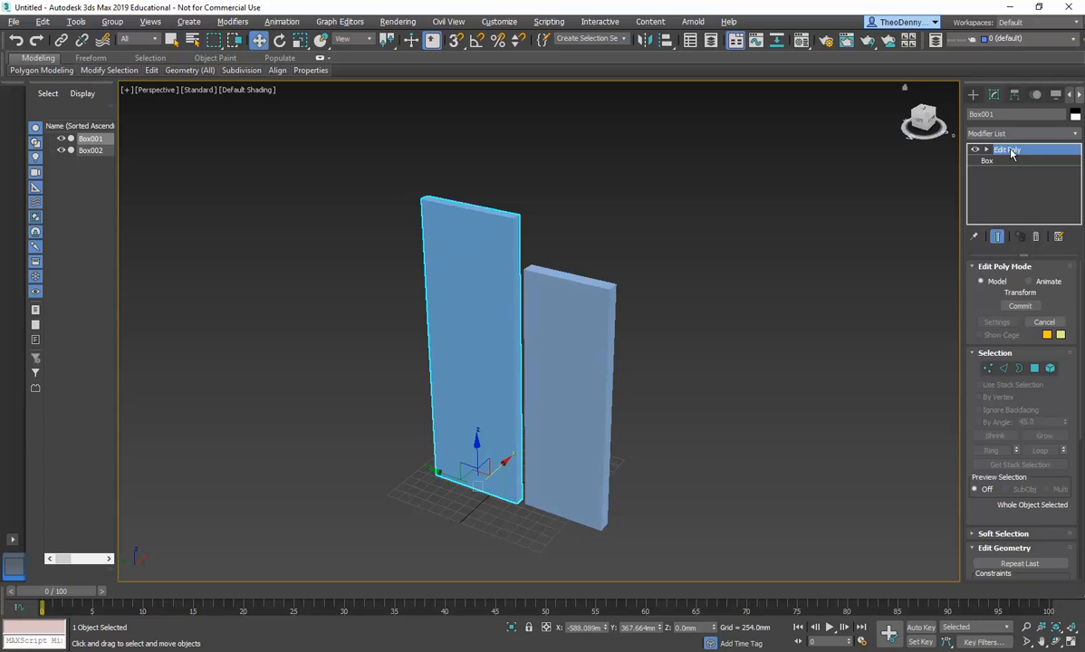
Delete the taller slab's Edit Poly modifier and convert the slab to an Editable Poly
{"action": "left_click", "coordinate": [1037, 239]}
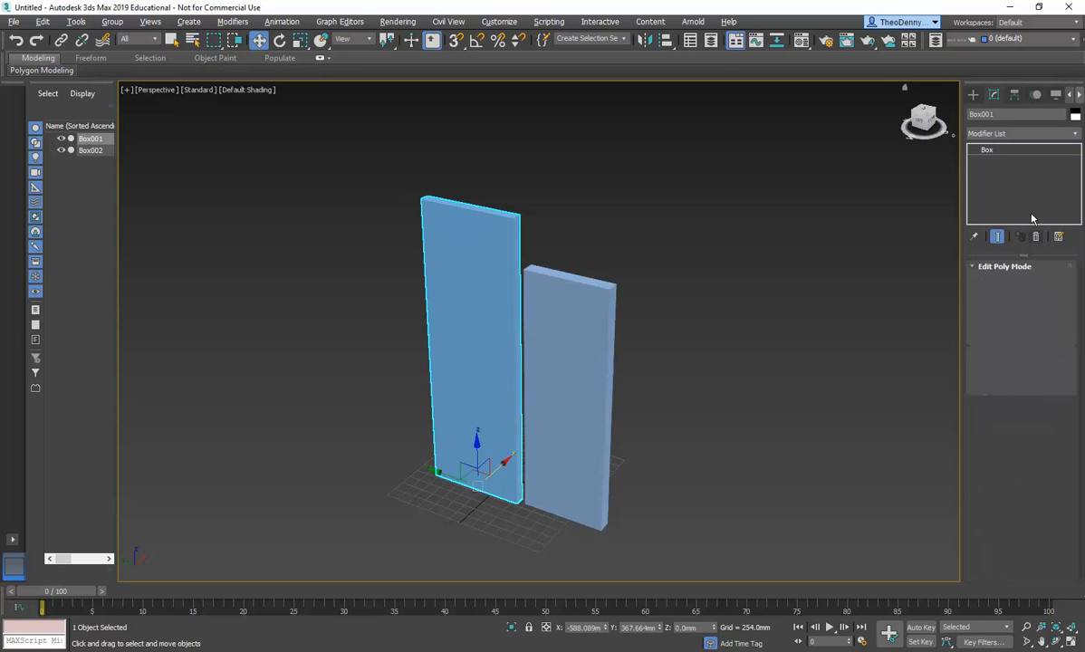
{"action": "right_click", "coordinate": [470, 238]}
{"action": "mouse_move", "coordinate": [480, 366]}
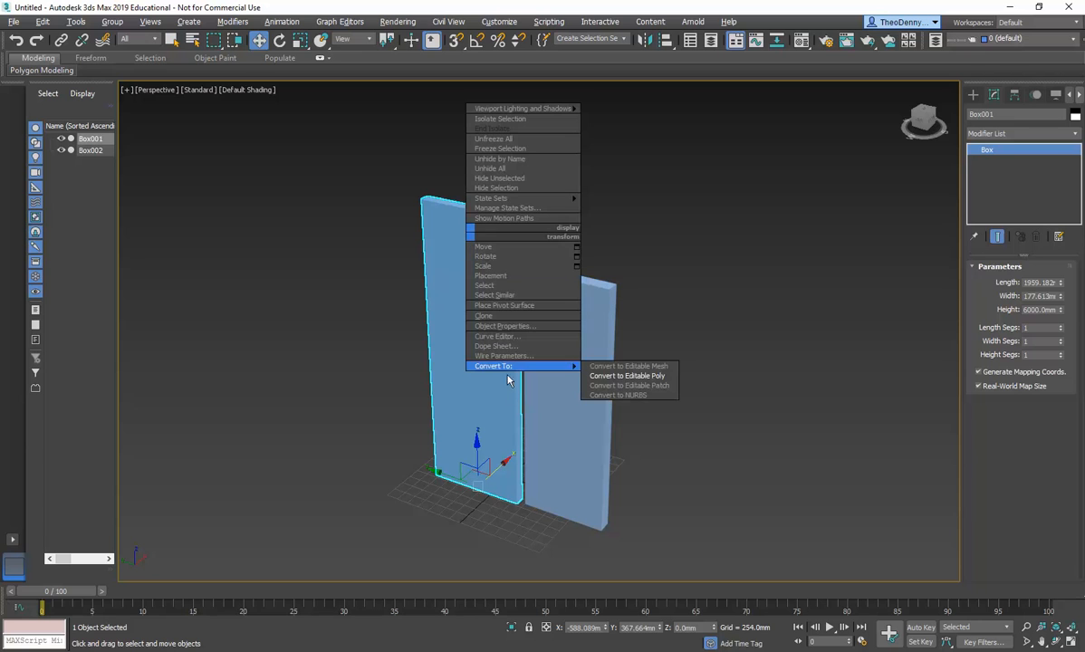
{"action": "left_click", "coordinate": [612, 376]}
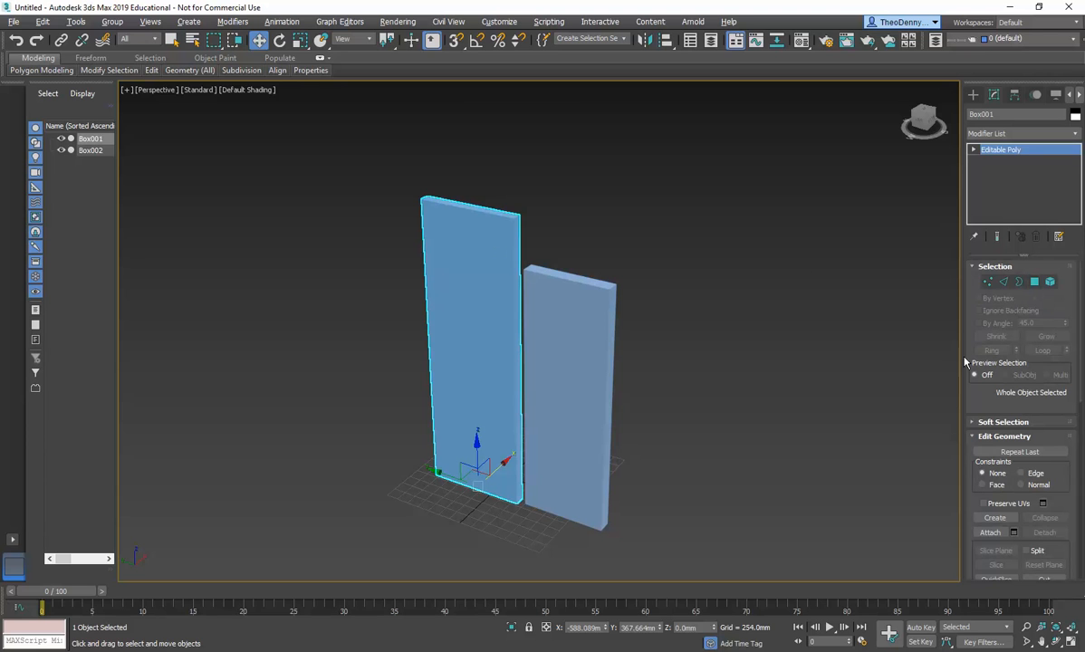
Widen the command panel to two columns and select the taller slab's top polygon
{"action": "left_click_drag", "start_coordinate": [960, 356], "coordinate": [810, 355]}
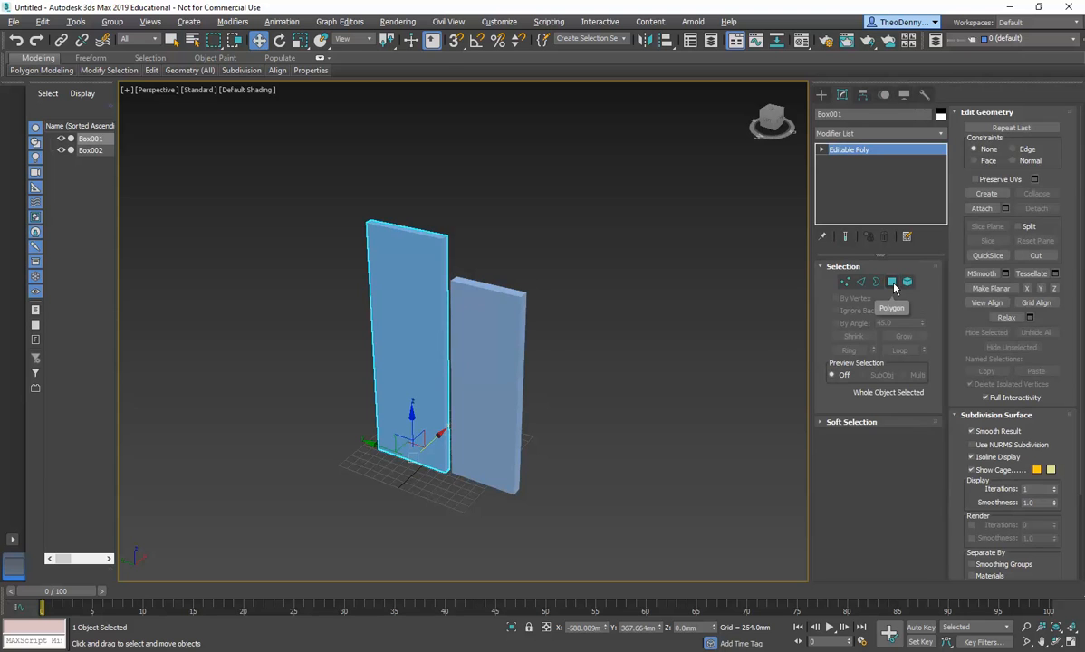
{"action": "left_click", "coordinate": [892, 283]}
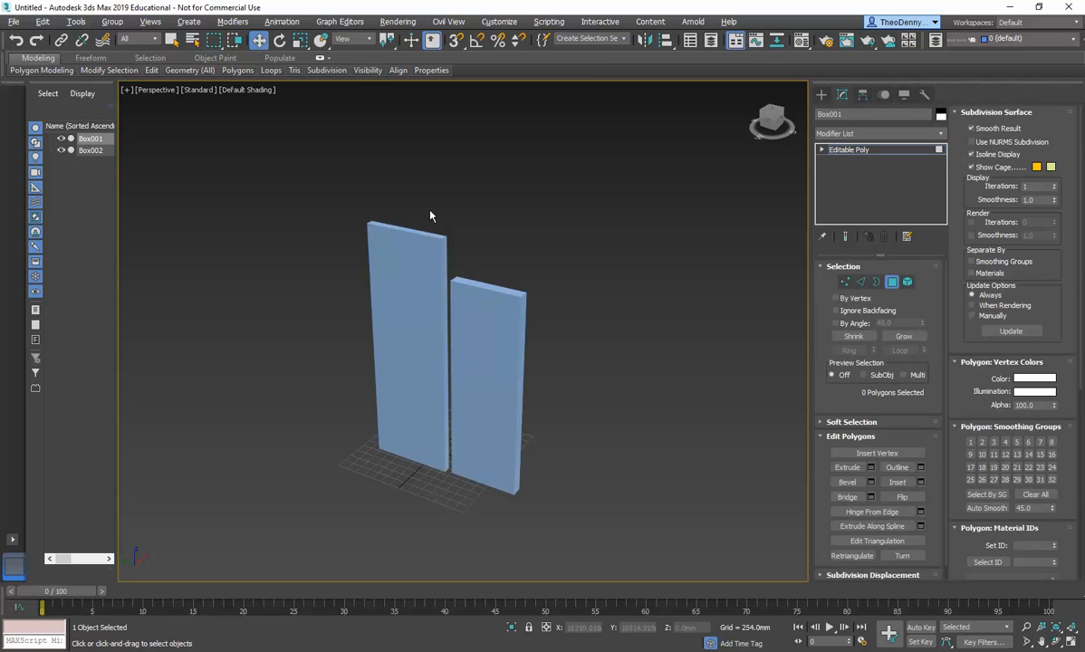
{"action": "scroll", "coordinate": [393, 222], "scroll_direction": "up", "scroll_amount": 5}
{"action": "scroll", "coordinate": [373, 217], "scroll_direction": "down", "scroll_amount": 4}
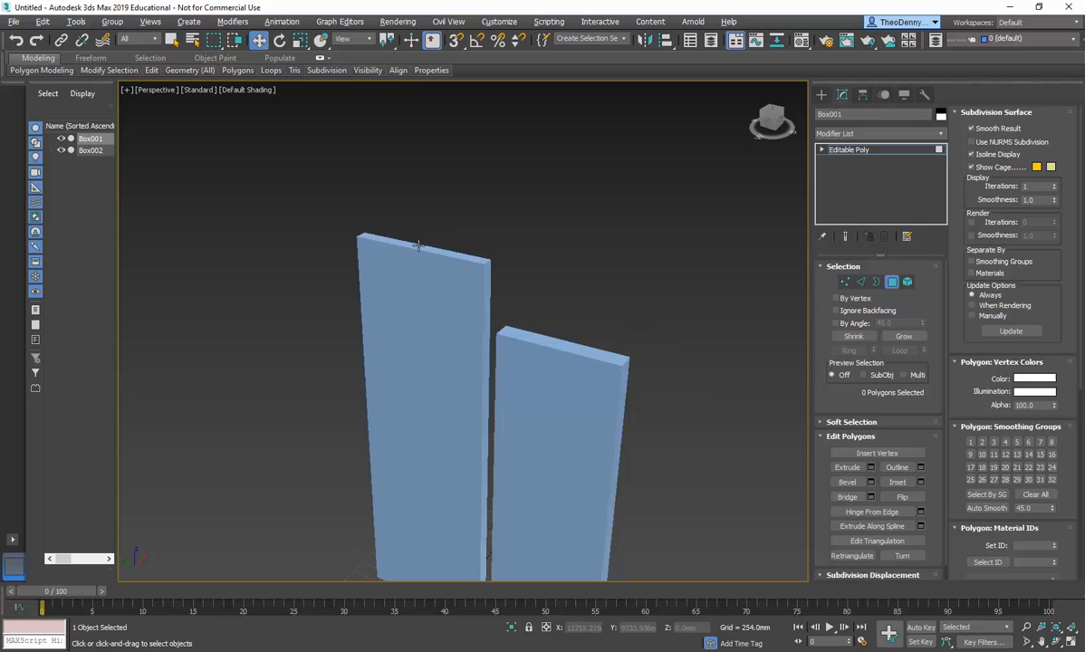
{"action": "left_click", "coordinate": [418, 245]}
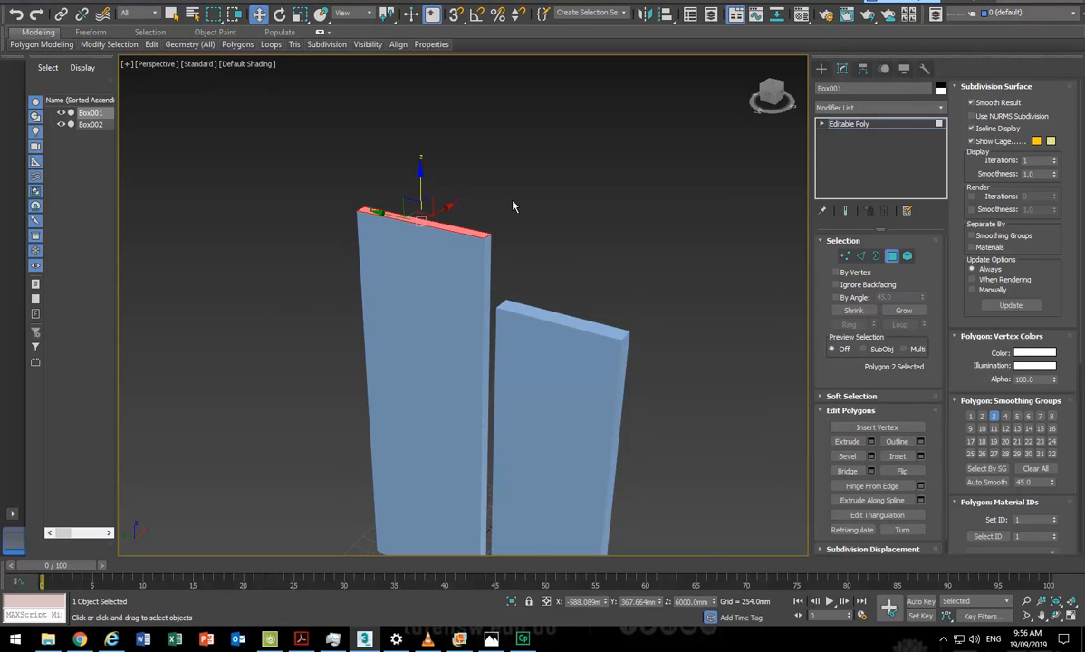
Check the reference photo and move the top polygon to about X 122 mm, Y 1260 mm and Z 6448 mm
{"action": "key", "text": "alt+Tab"}
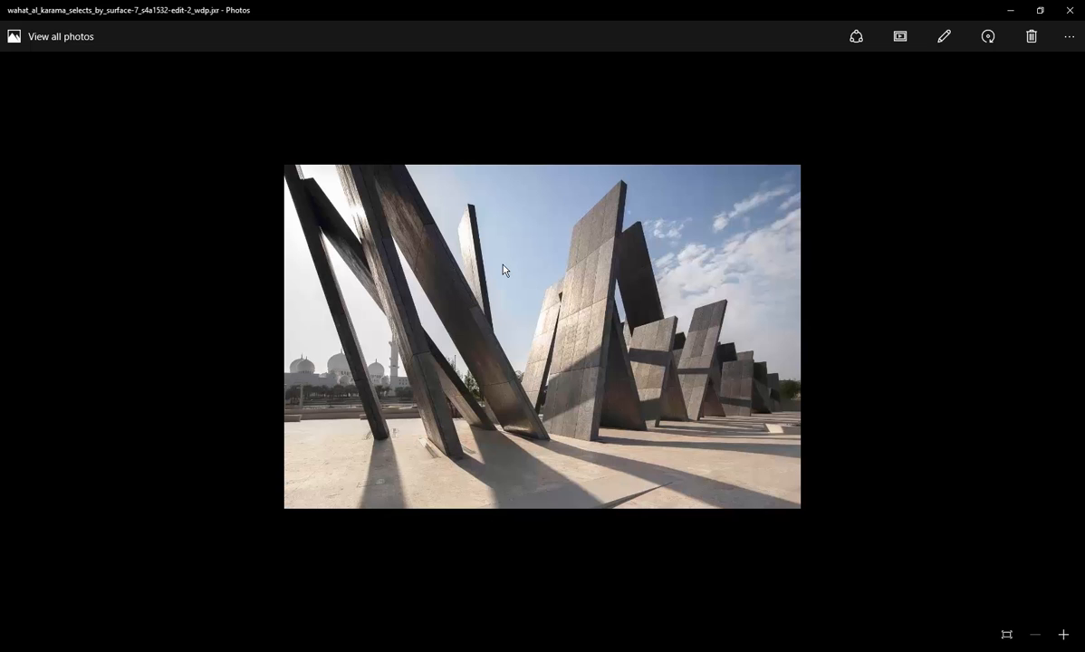
{"action": "key", "text": "alt+Tab"}
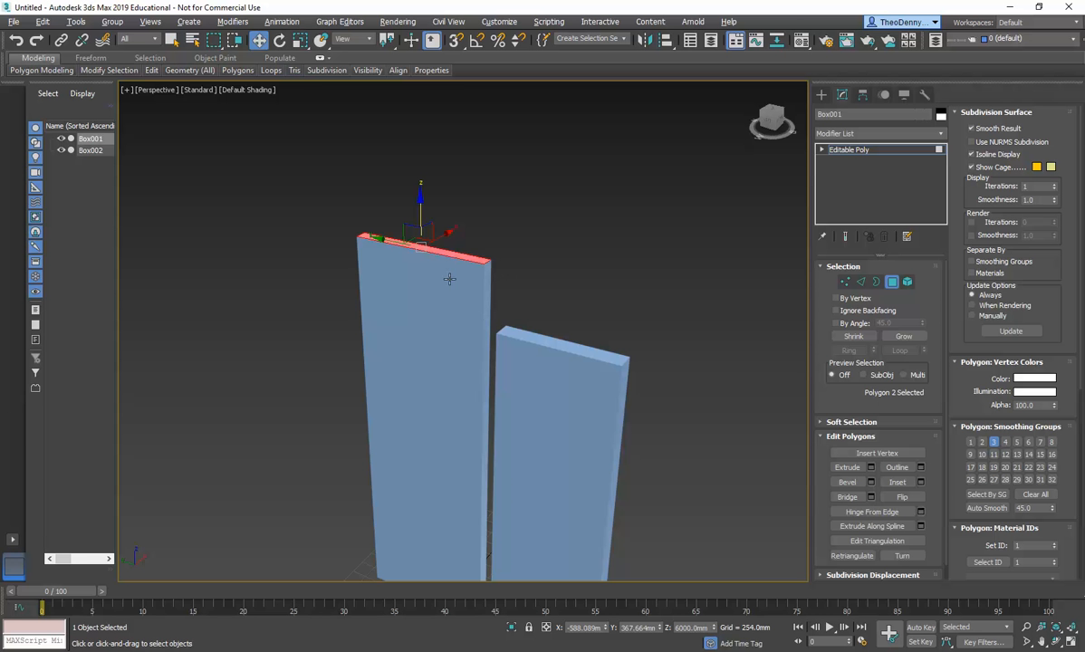
{"action": "left_click_drag", "start_coordinate": [443, 235], "coordinate": [379, 304]}
{"action": "left_click_drag", "start_coordinate": [395, 177], "coordinate": [393, 152]}
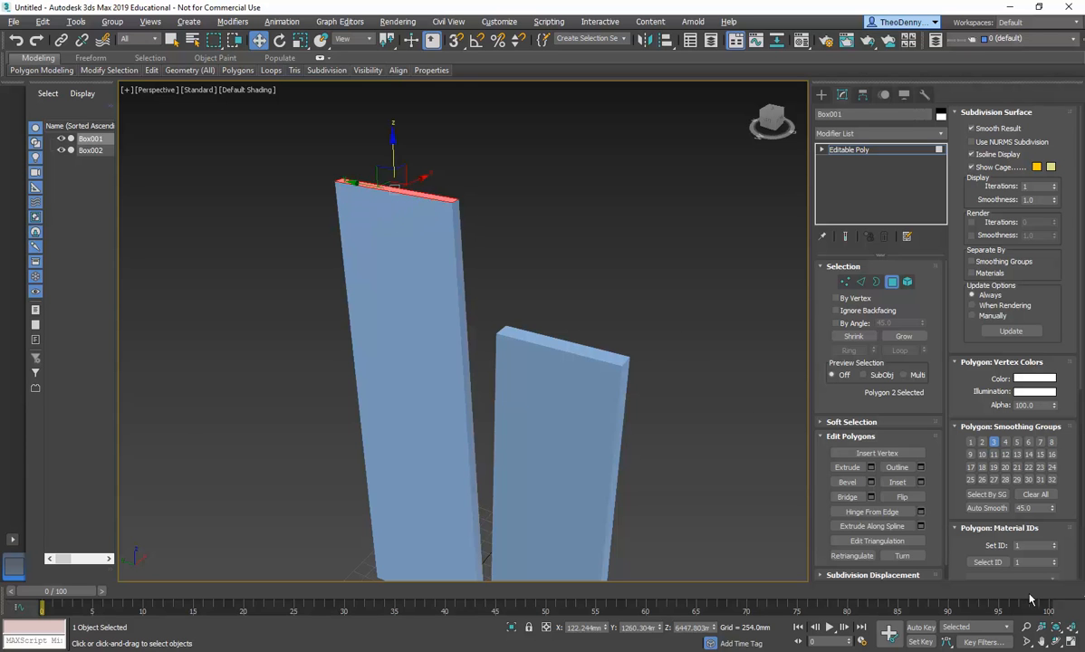
Switch to the four-viewport layout and examine the leaning slab's shape in the top, front and left views
{"action": "key", "text": "alt+w"}
{"action": "scroll", "coordinate": [587, 190], "scroll_direction": "down", "scroll_amount": 3}
{"action": "middle_click_drag", "start_coordinate": [587, 191], "coordinate": [568, 244]}
{"action": "right_click", "coordinate": [498, 315]}
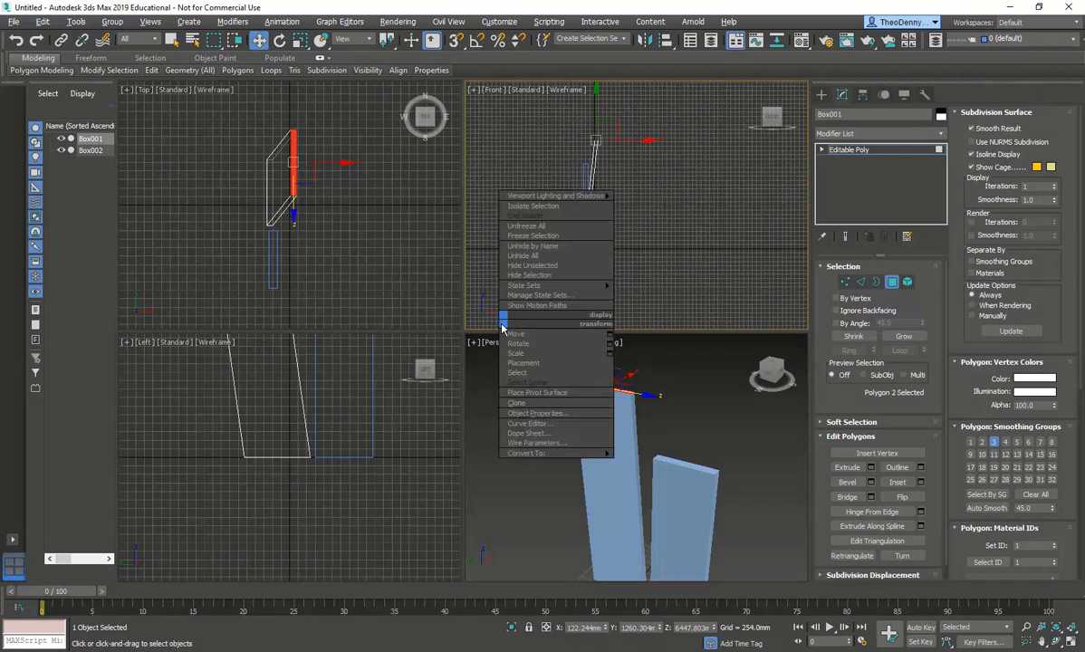
{"action": "scroll", "coordinate": [231, 449], "scroll_direction": "down", "scroll_amount": 3}
{"action": "middle_click_drag", "start_coordinate": [232, 453], "coordinate": [241, 524]}
{"action": "scroll", "coordinate": [230, 503], "scroll_direction": "up", "scroll_amount": 2}
{"action": "middle_click_drag", "start_coordinate": [198, 172], "coordinate": [172, 189]}
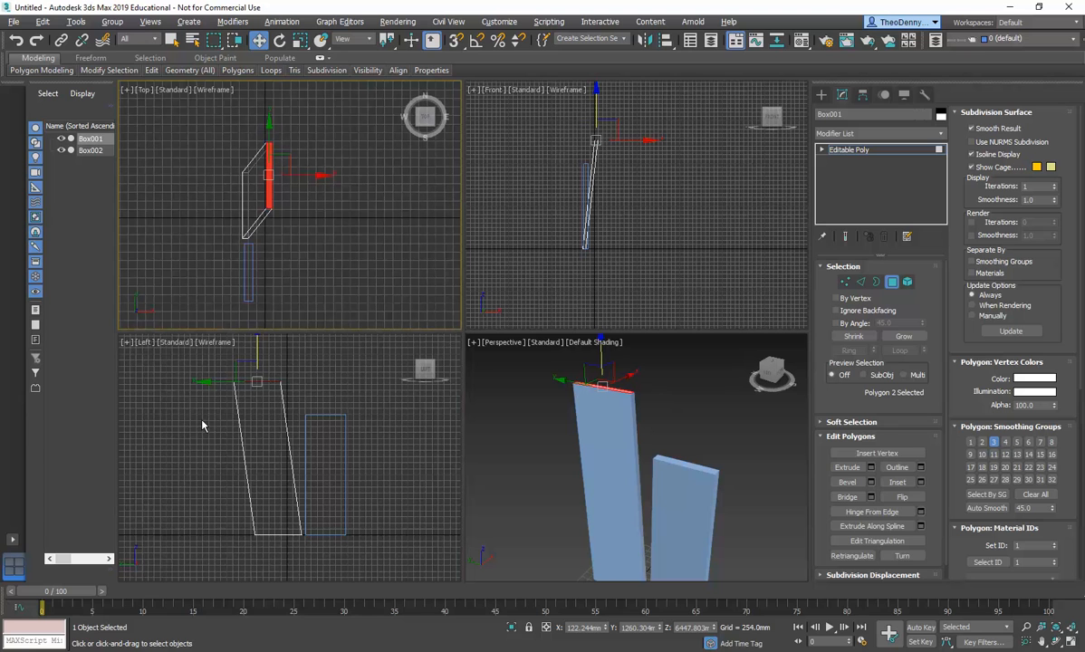
Slope the leaning slab's top by lowering its short outer top edge, away from the shorter slab, to about Z 5942 mm
{"action": "left_click", "coordinate": [864, 283]}
{"action": "key", "text": "alt+Tab"}
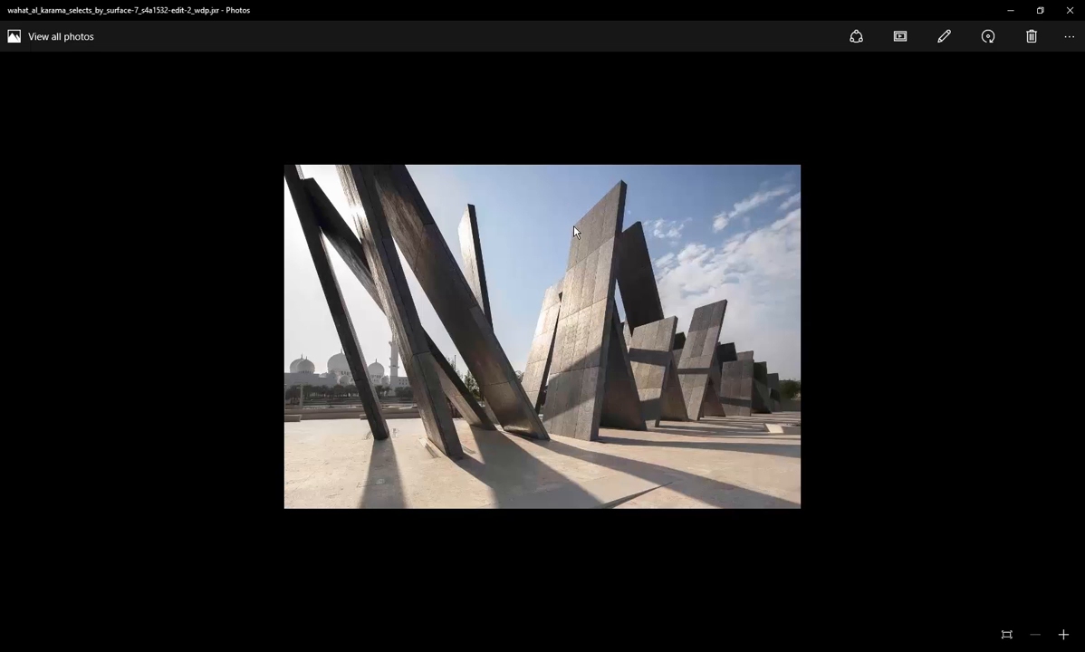
{"action": "key", "text": "alt+Tab"}
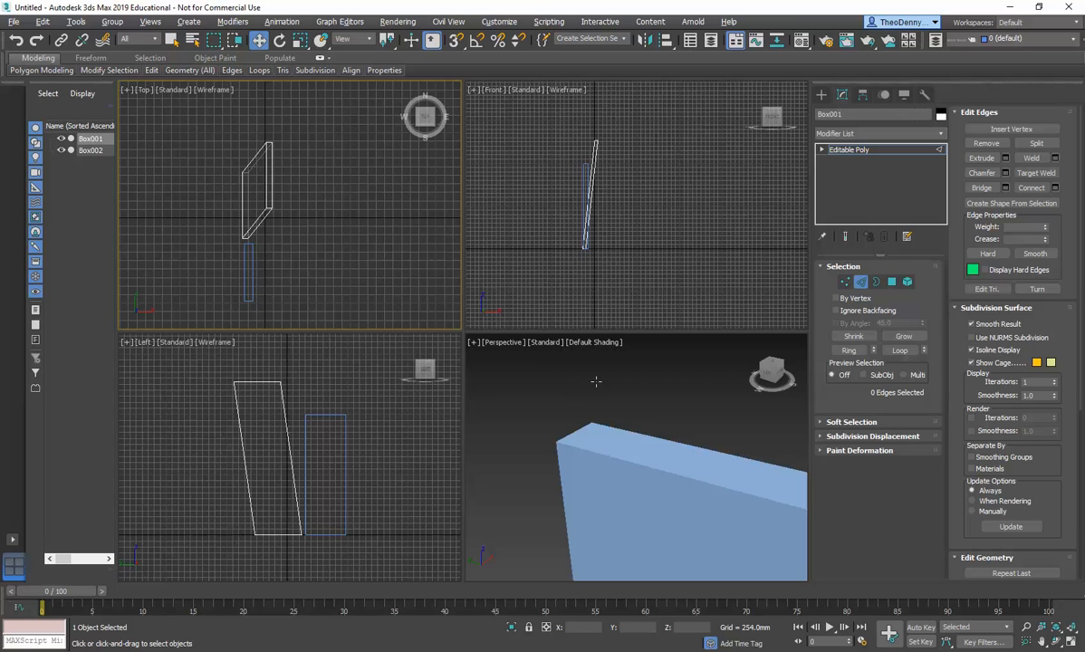
{"action": "scroll", "coordinate": [578, 383], "scroll_direction": "up", "scroll_amount": 3}
{"action": "scroll", "coordinate": [581, 385], "scroll_direction": "down", "scroll_amount": 6}
{"action": "scroll", "coordinate": [582, 387], "scroll_direction": "up", "scroll_amount": 8}
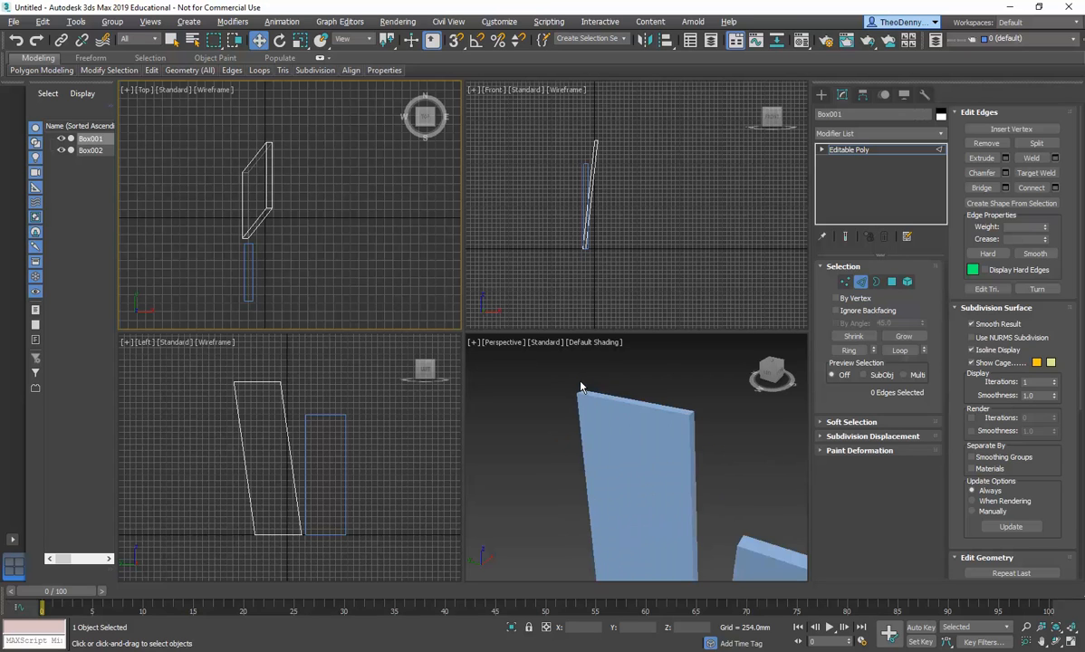
{"action": "left_click", "coordinate": [589, 399]}
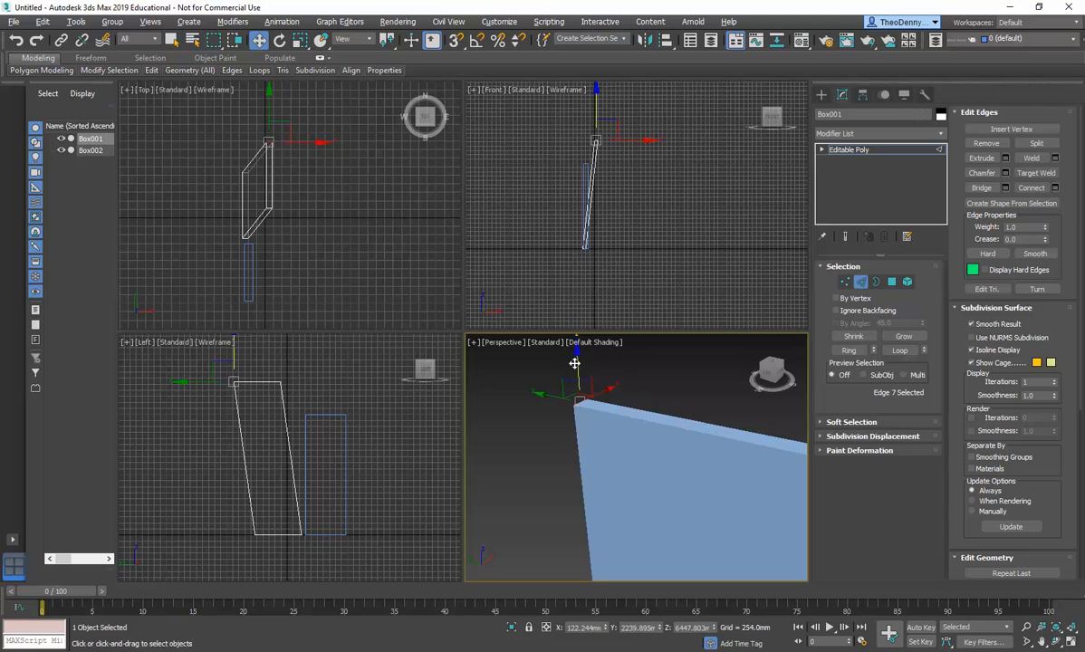
{"action": "scroll", "coordinate": [578, 398], "scroll_direction": "down", "scroll_amount": 10}
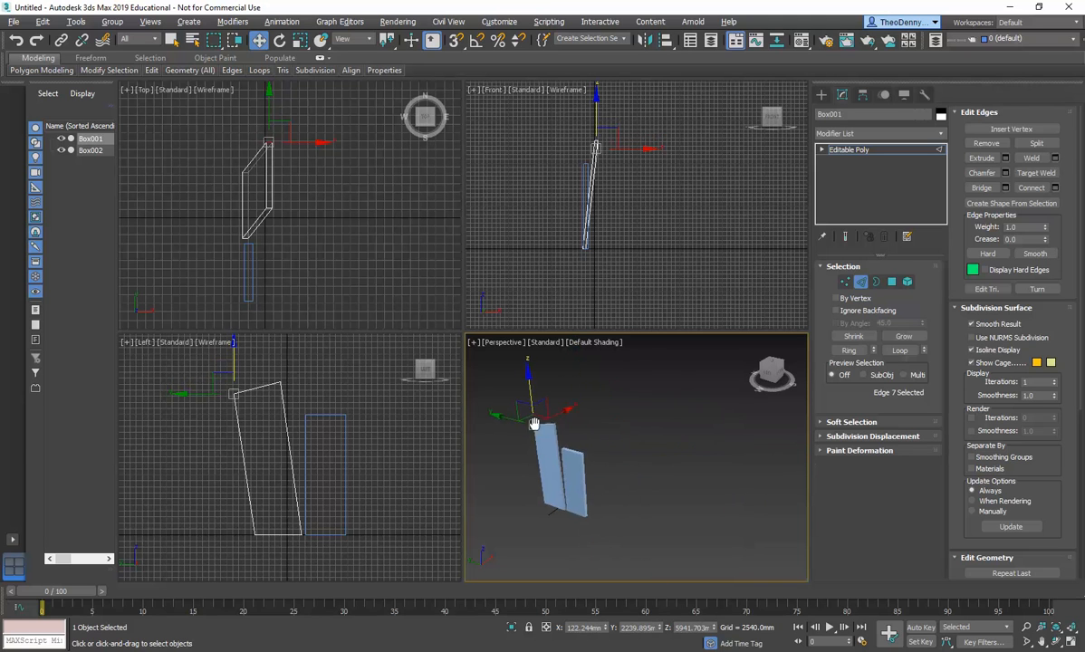
Inspect the sloped slab from another angle and compare its shape with the slabs in the reference photo
{"action": "scroll", "coordinate": [552, 463], "scroll_direction": "up", "scroll_amount": 3}
{"action": "middle_click_drag", "start_coordinate": [622, 457], "coordinate": [585, 465], "text": "alt"}
{"action": "scroll", "coordinate": [574, 470], "scroll_direction": "up", "scroll_amount": 3}
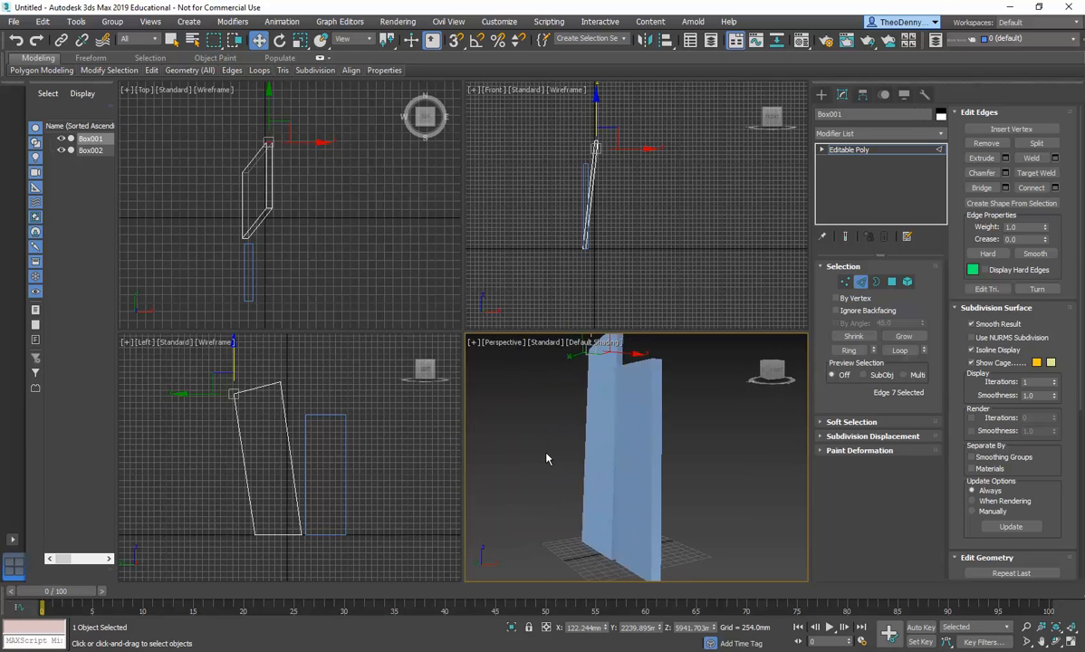
{"action": "key", "text": "alt+Tab"}
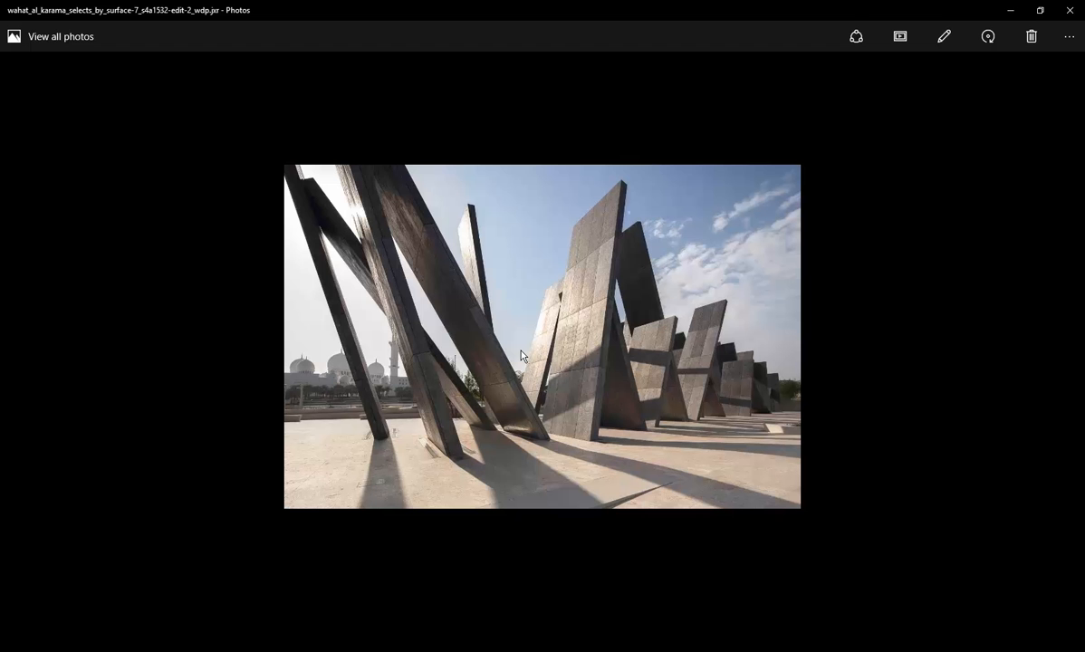
{"action": "key", "text": "alt+Tab"}
{"action": "scroll", "coordinate": [553, 428], "scroll_direction": "down", "scroll_amount": 4}
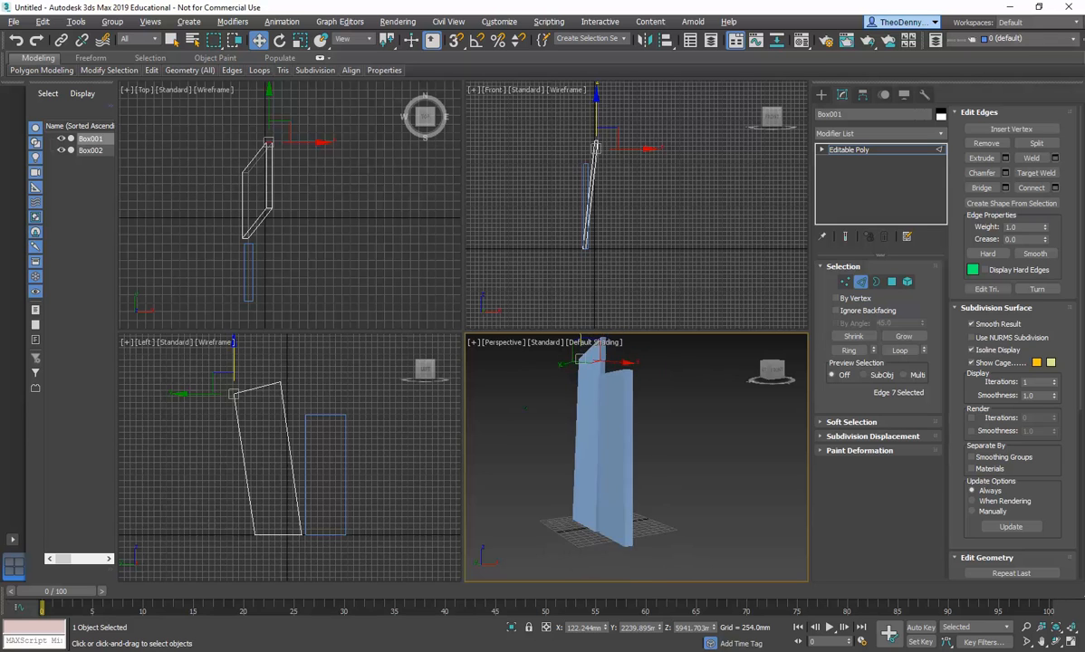
Switch from edge to polygon editing on the leaning slab, try selecting its top polygon, and clear the selection
{"action": "middle_click_drag", "start_coordinate": [555, 428], "coordinate": [567, 437], "text": "alt"}
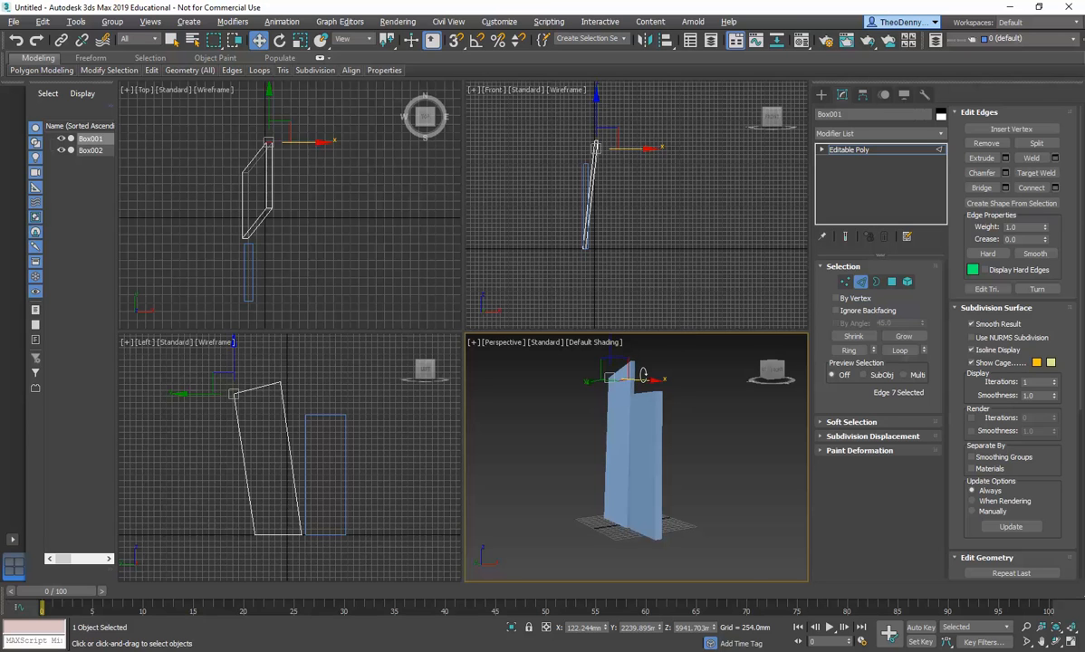
{"action": "middle_click_drag", "start_coordinate": [639, 379], "coordinate": [627, 352], "text": "alt"}
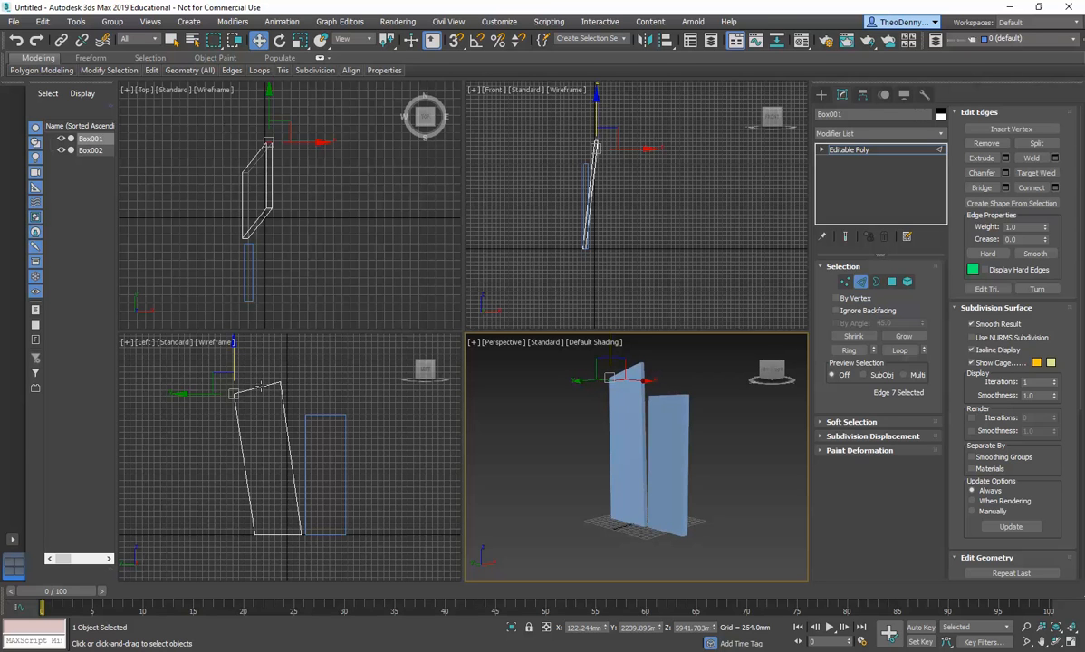
{"action": "left_click", "coordinate": [267, 186]}
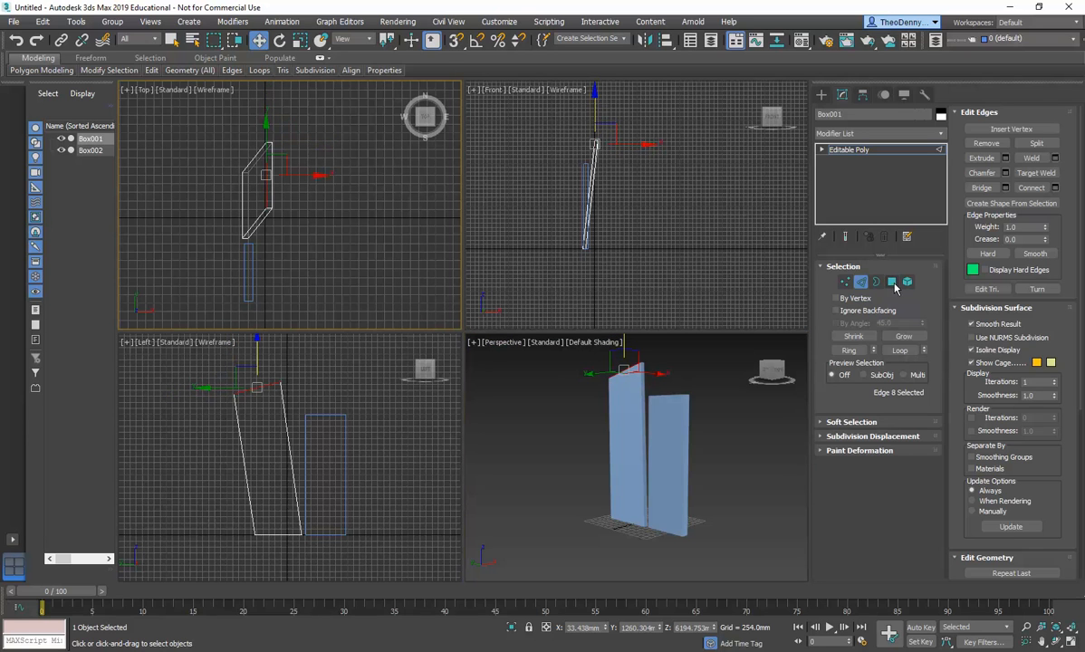
{"action": "left_click", "coordinate": [891, 283]}
{"action": "left_click", "coordinate": [269, 192]}
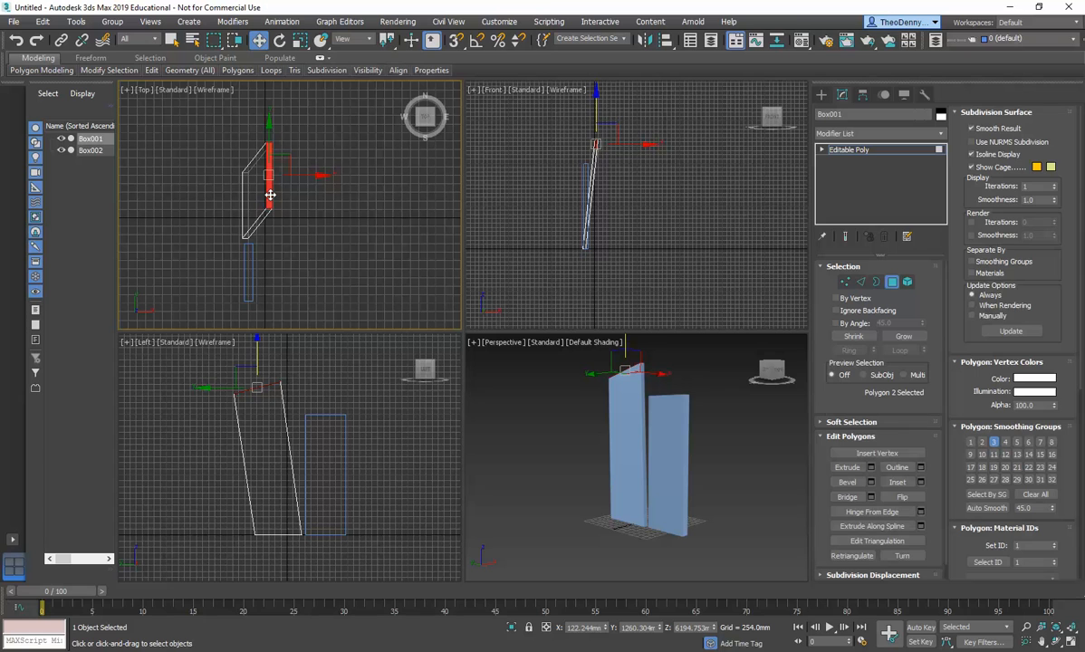
{"action": "left_click", "coordinate": [321, 379]}
{"action": "left_click", "coordinate": [220, 381]}
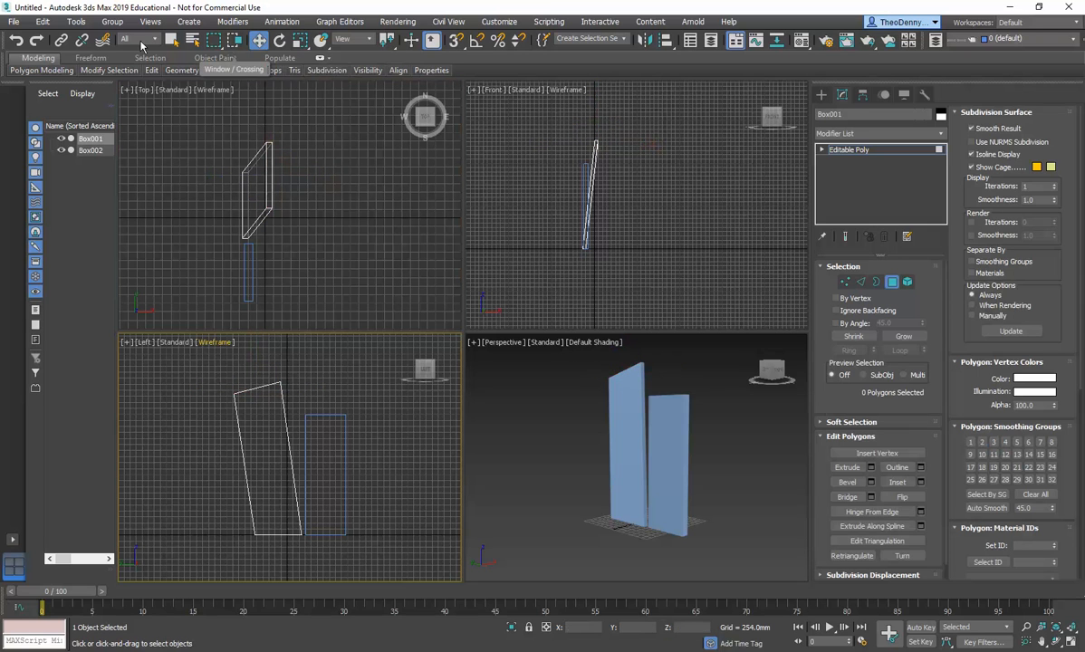
Try to region-select the leaning slab's top polygon in the left view with crossing selection
{"action": "left_click", "coordinate": [235, 41]}
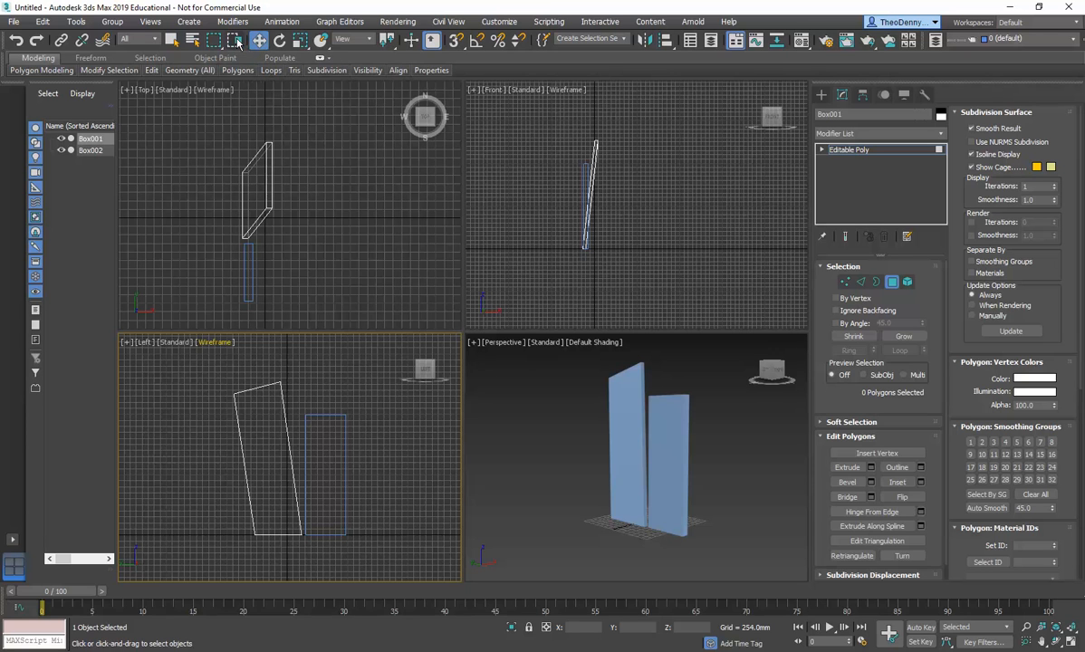
{"action": "left_click", "coordinate": [235, 41]}
{"action": "left_click_drag", "start_coordinate": [175, 335], "coordinate": [299, 405]}
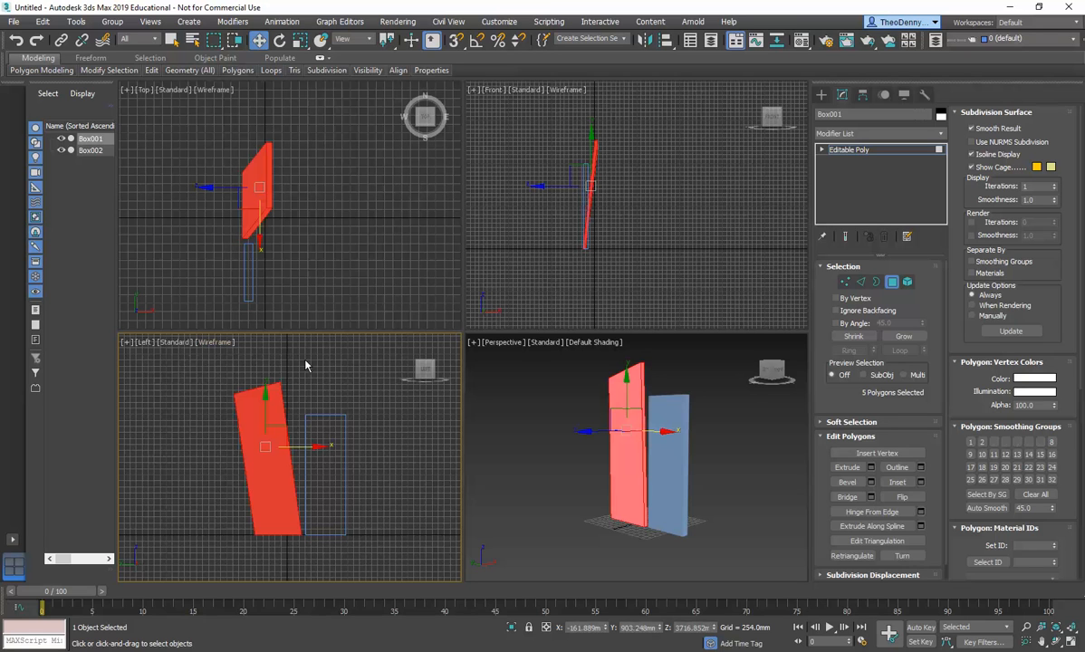
{"action": "left_click", "coordinate": [202, 366]}
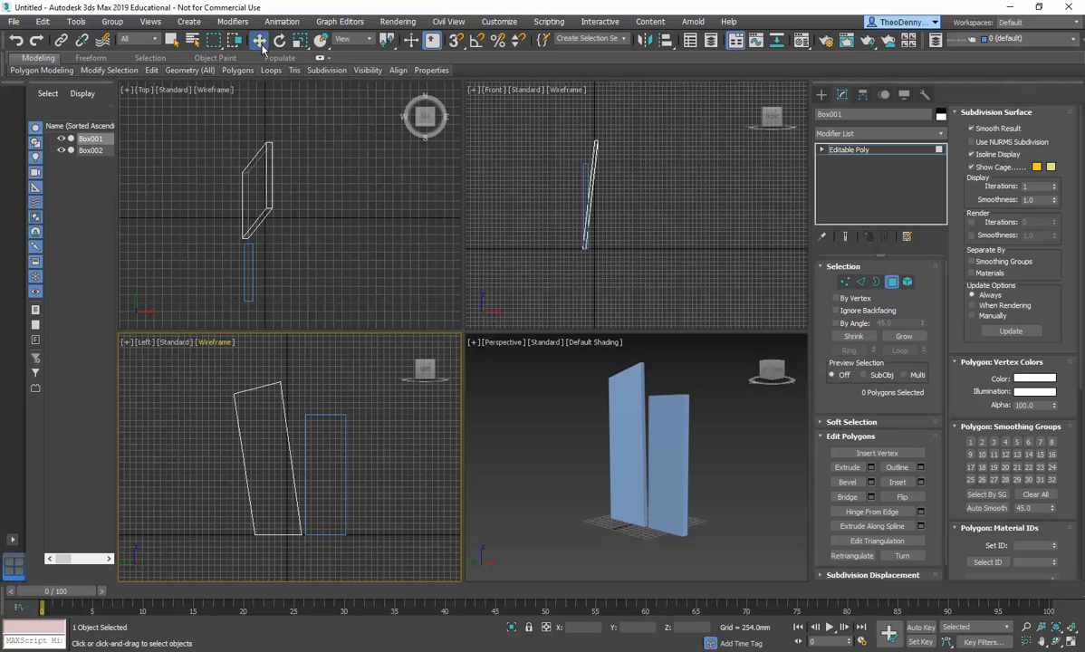
{"action": "left_click", "coordinate": [234, 39]}
{"action": "left_click_drag", "start_coordinate": [286, 360], "coordinate": [214, 418]}
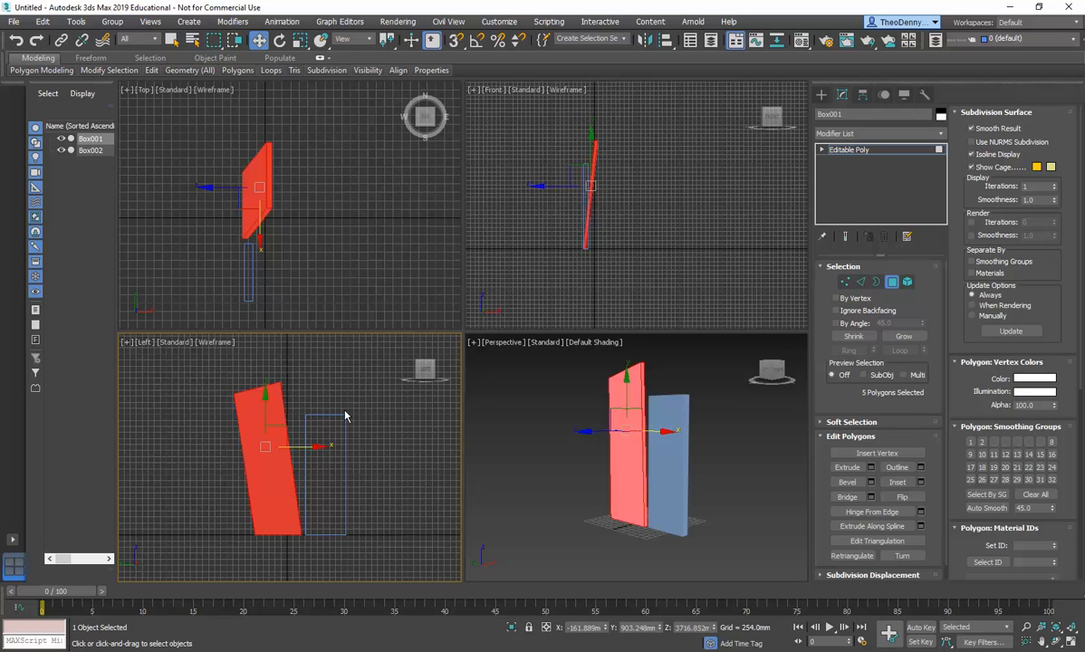
Window-select the leaning slab's top polygon, move it to about X 834 mm and Z 7274 mm, and leave polygon editing
{"action": "left_click", "coordinate": [239, 40]}
{"action": "left_click", "coordinate": [293, 429]}
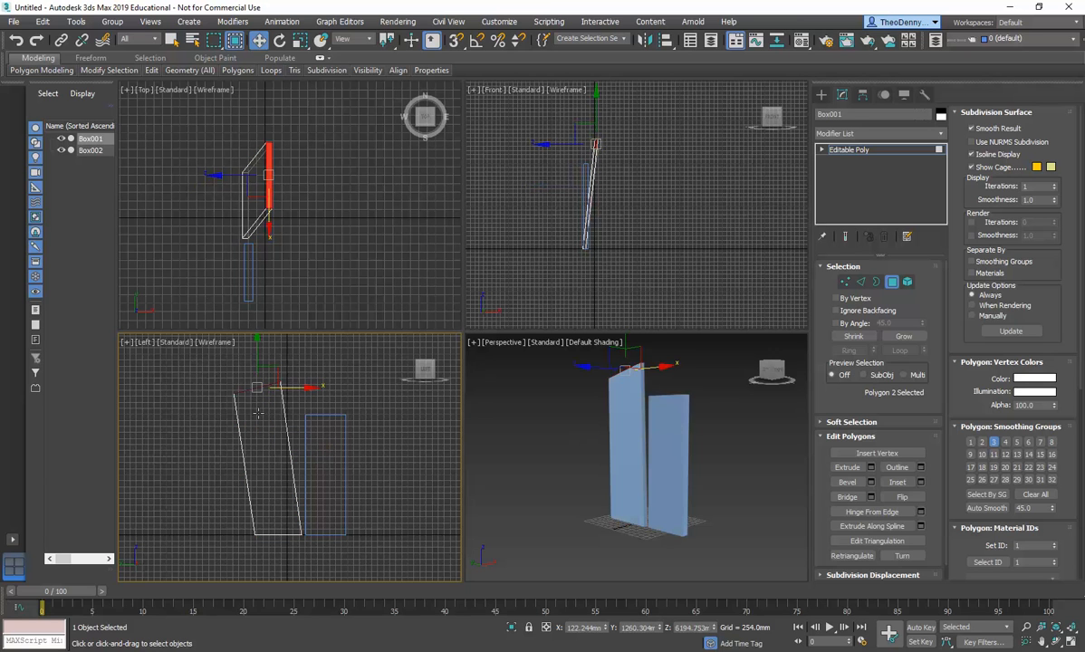
{"action": "left_click_drag", "start_coordinate": [258, 354], "coordinate": [261, 324]}
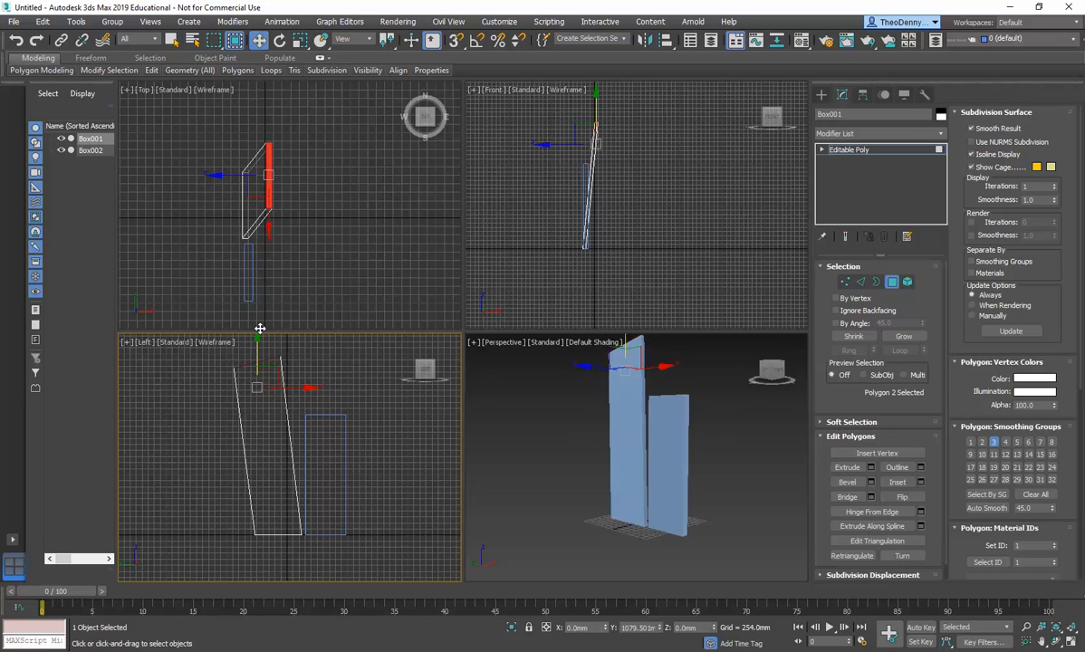
{"action": "right_click", "coordinate": [332, 183]}
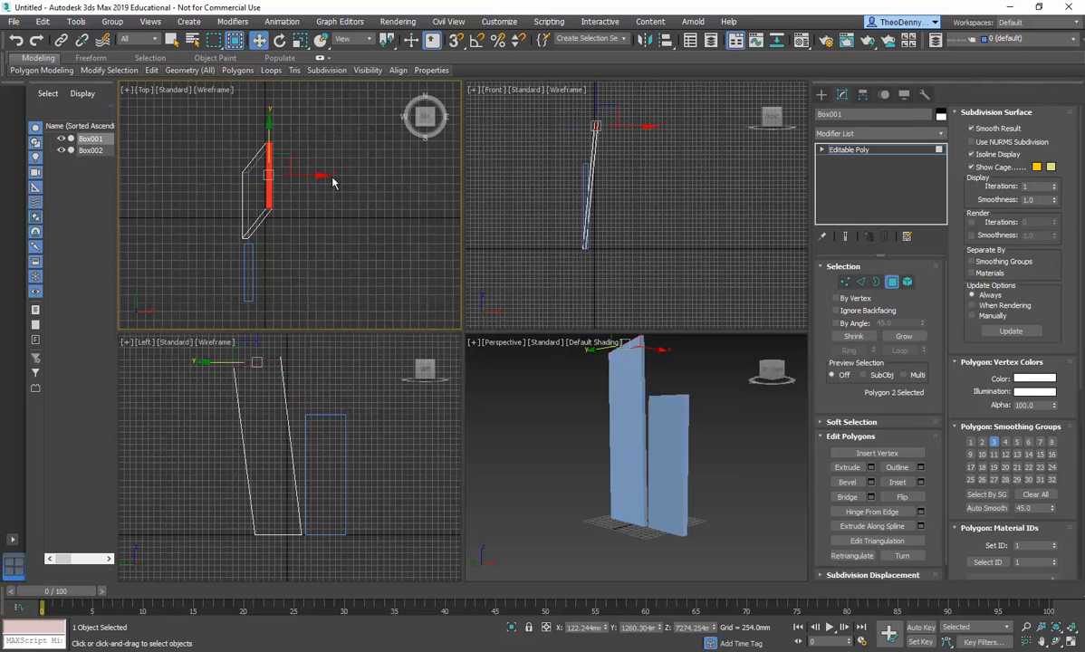
{"action": "left_click_drag", "start_coordinate": [302, 175], "coordinate": [328, 176]}
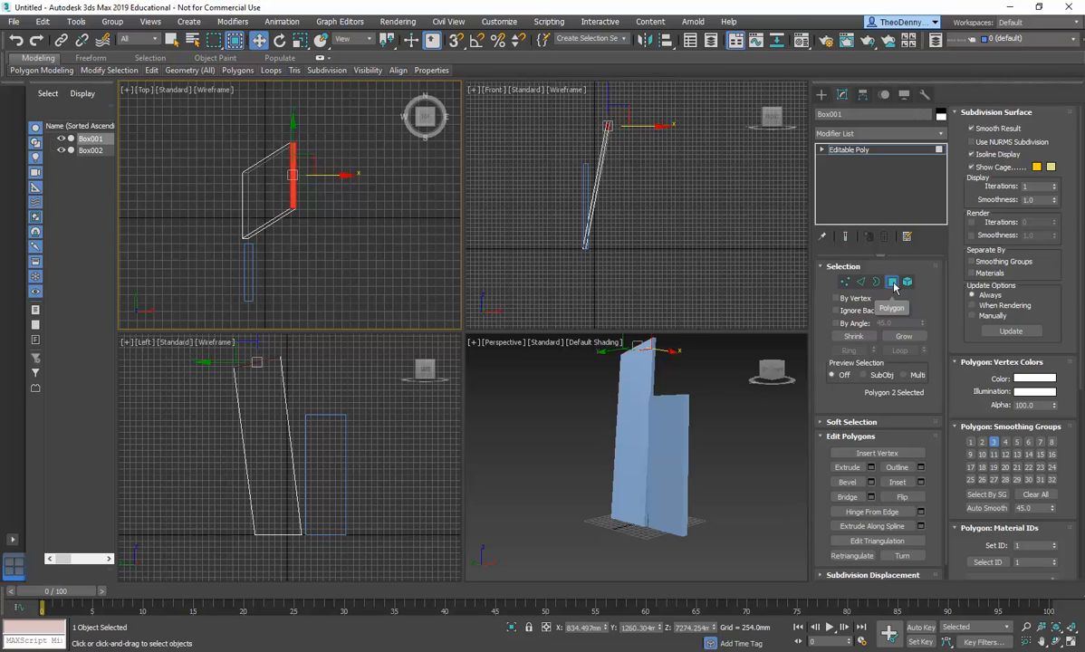
{"action": "left_click", "coordinate": [892, 284]}
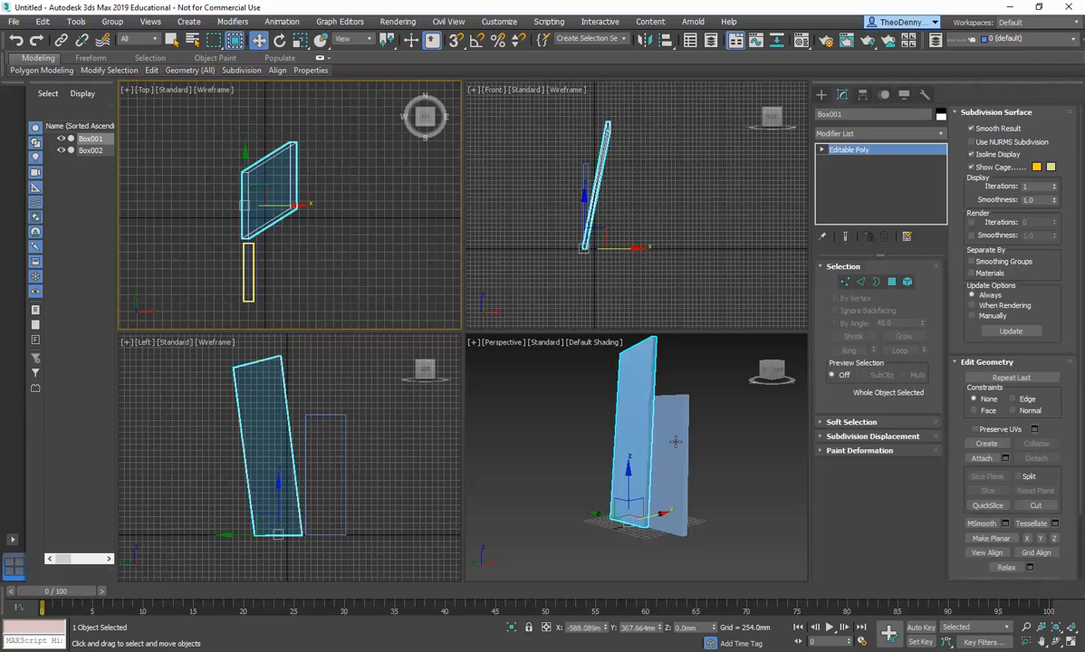
Move the shorter slab away from the leaning one to about Y -2390 mm and apply an FFD 2x2x2 modifier to it
{"action": "left_click", "coordinate": [675, 442]}
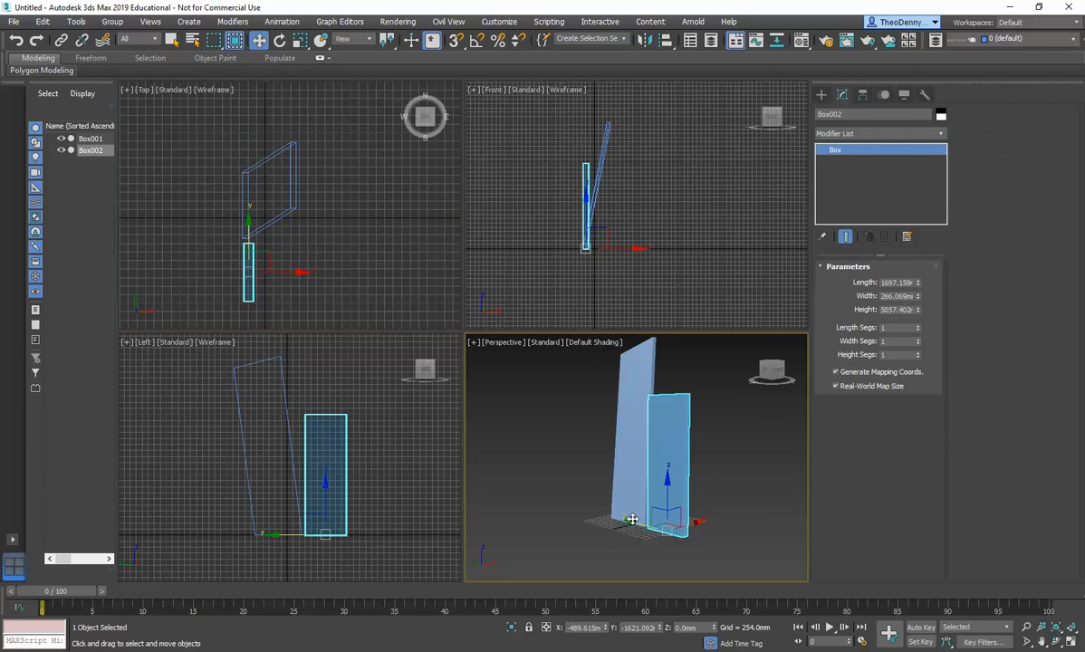
{"action": "left_click_drag", "start_coordinate": [634, 522], "coordinate": [650, 523]}
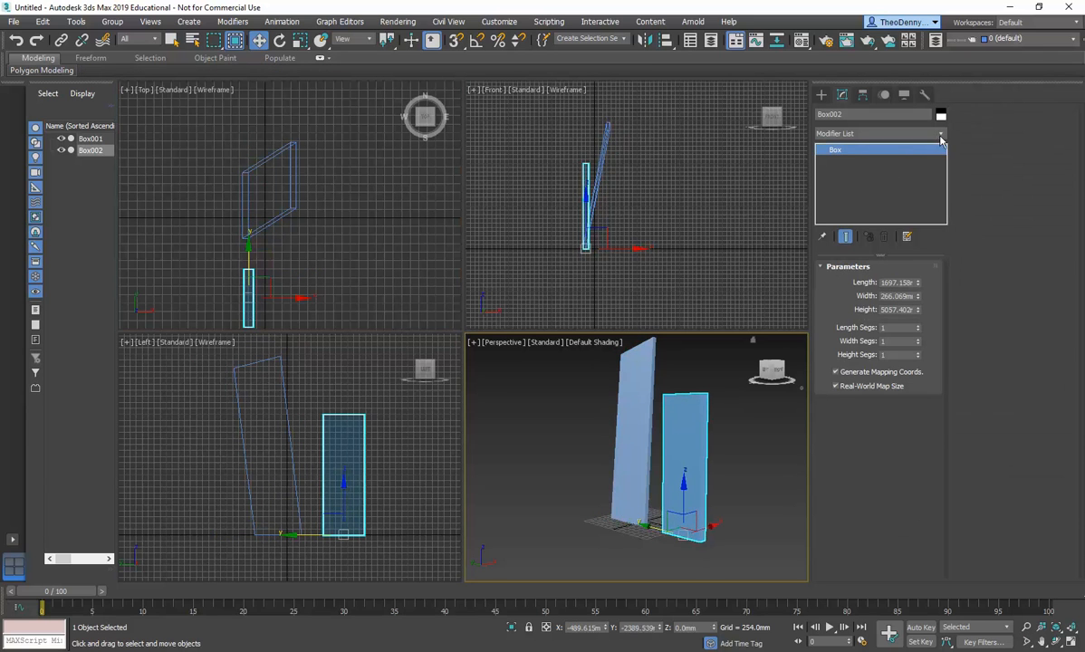
{"action": "left_click", "coordinate": [881, 133]}
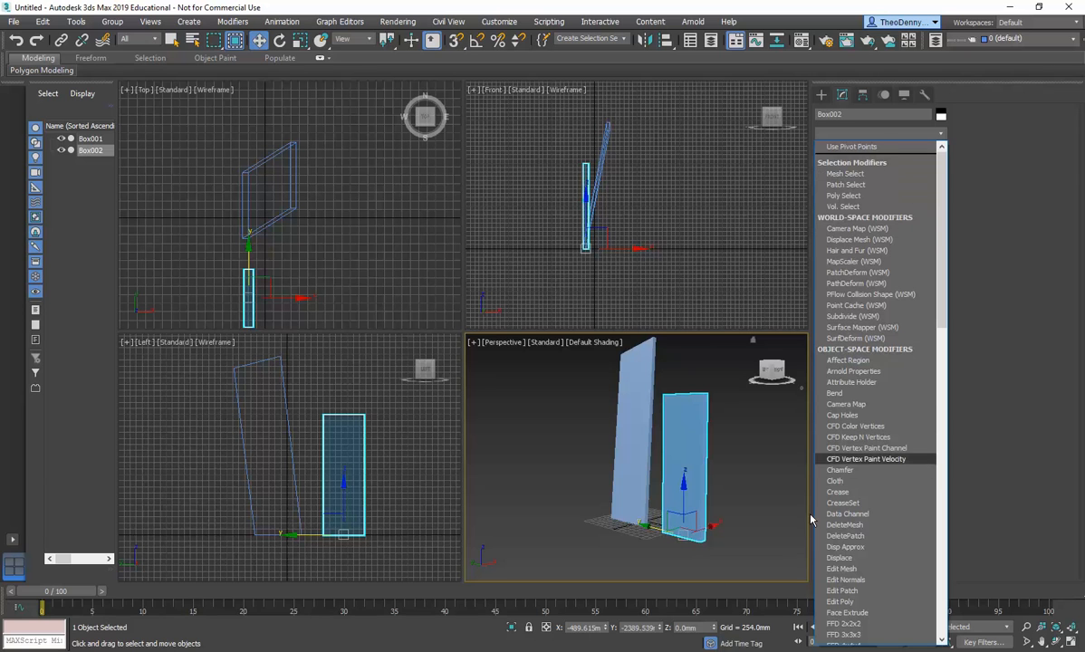
{"action": "scroll", "coordinate": [874, 389], "scroll_direction": "down", "scroll_amount": 6}
{"action": "scroll", "coordinate": [874, 394], "scroll_direction": "down", "scroll_amount": 5}
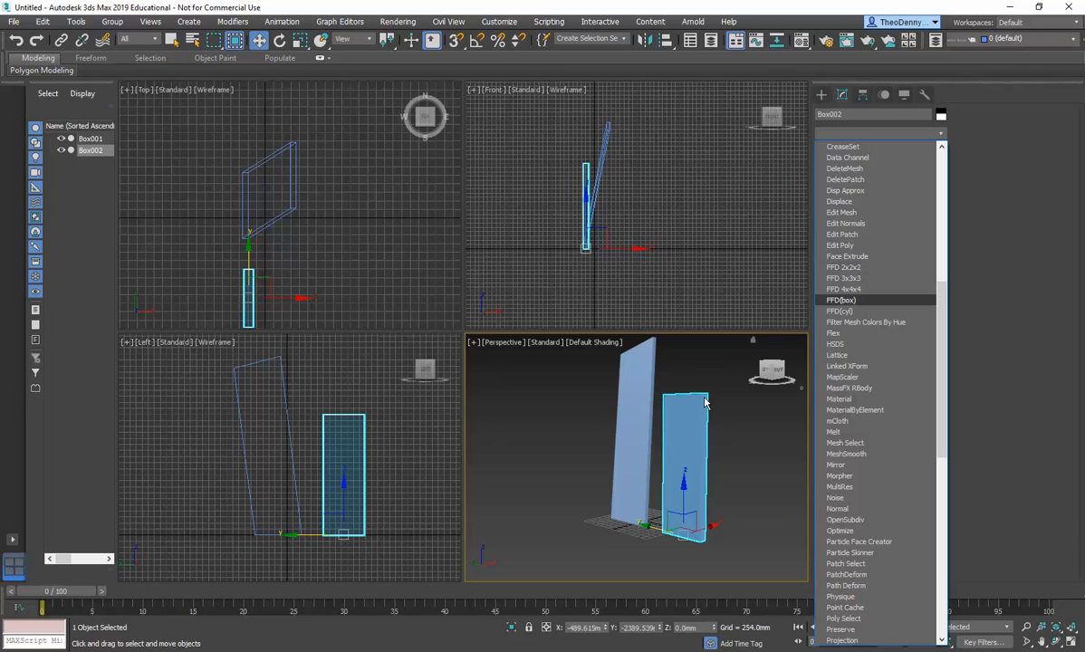
{"action": "left_click", "coordinate": [856, 268]}
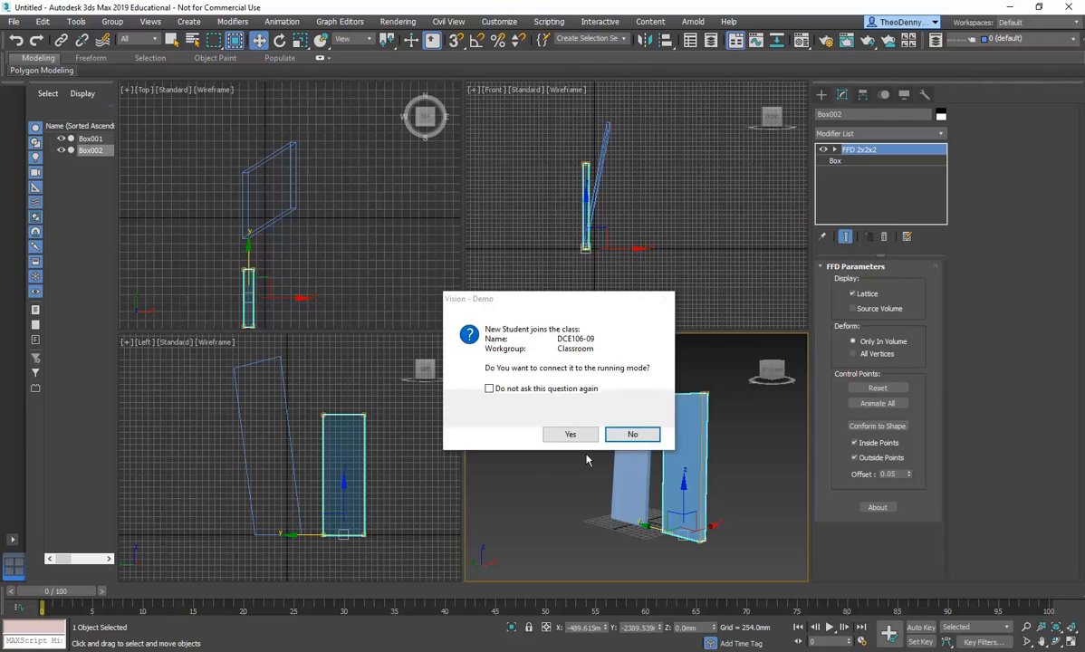
{"action": "left_click", "coordinate": [631, 434]}
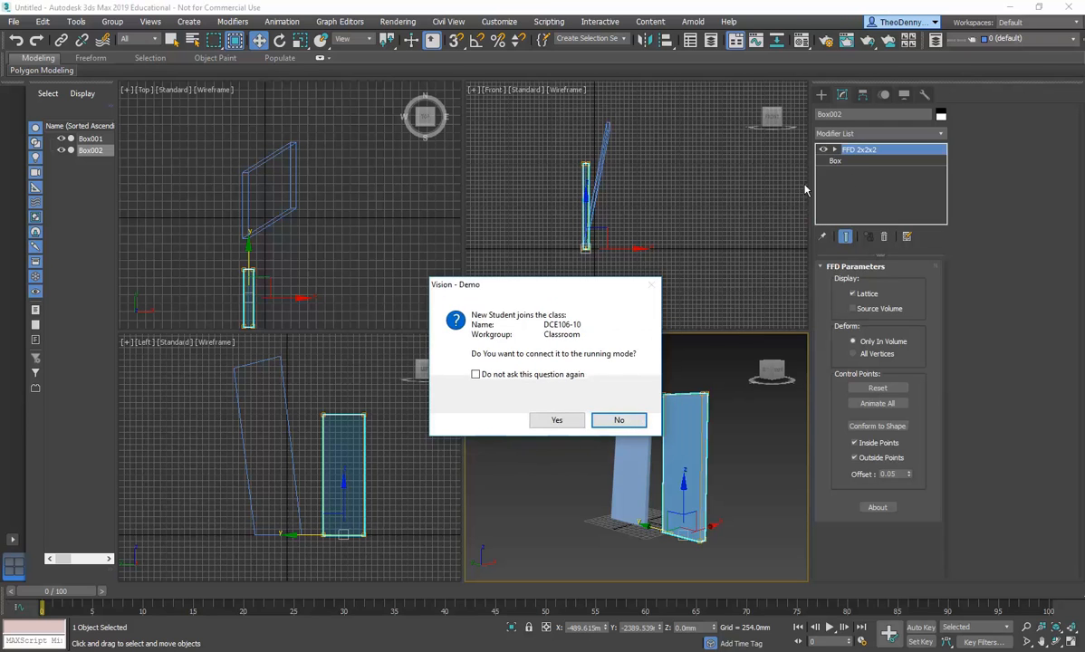
{"action": "left_click", "coordinate": [633, 420]}
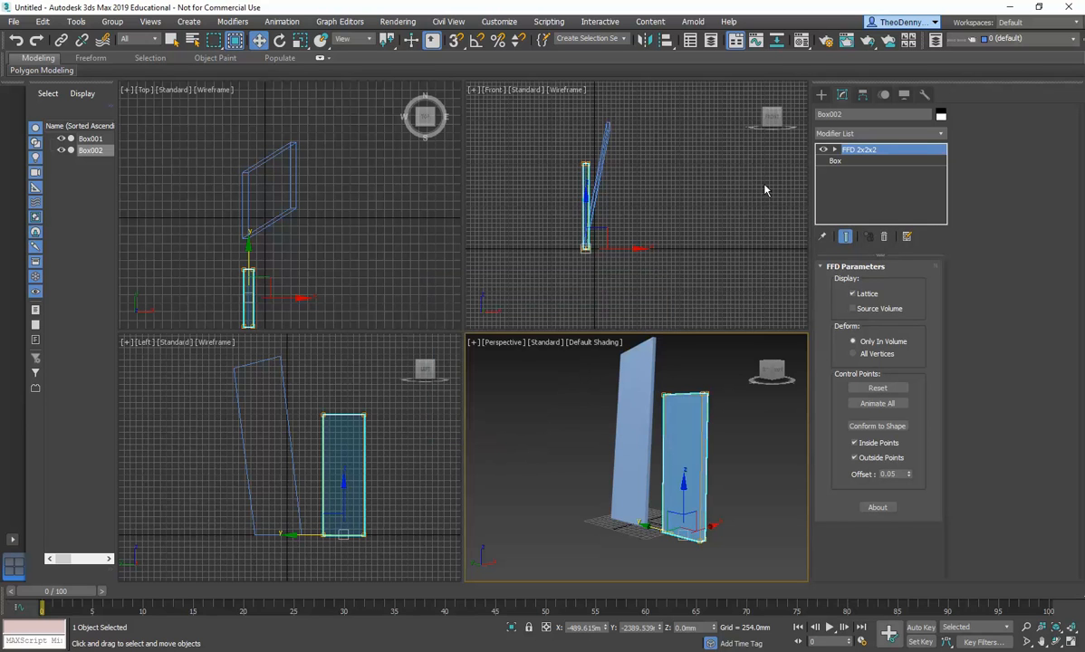
Twist the shorter slab by moving its outer top FFD control points, away from the leaning slab, to about X 12 mm
{"action": "left_click", "coordinate": [835, 150]}
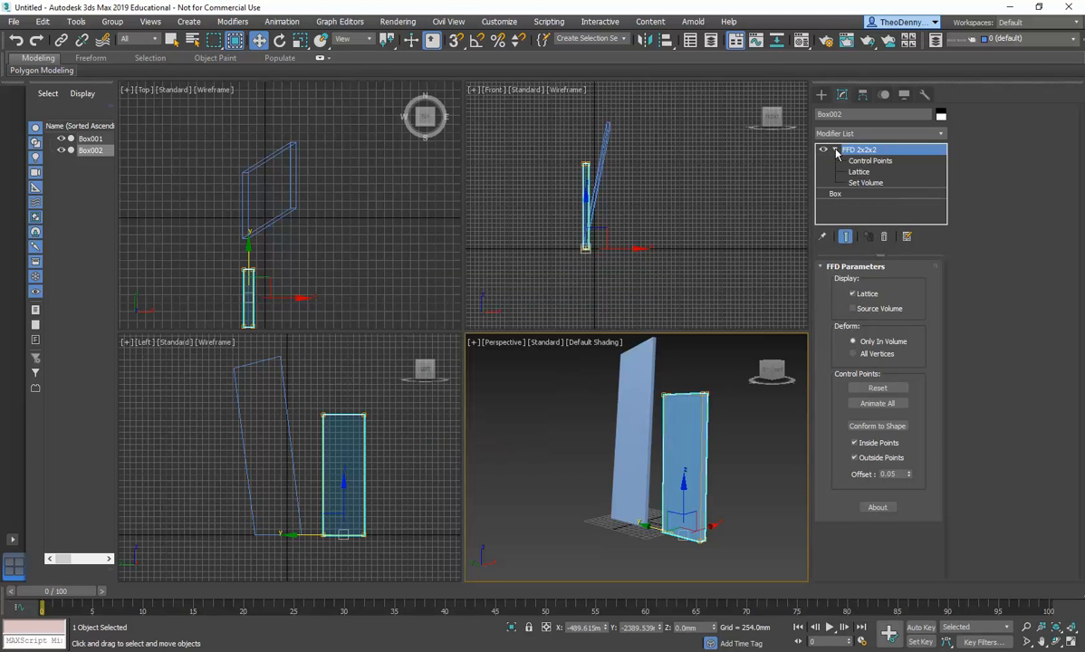
{"action": "left_click", "coordinate": [864, 162]}
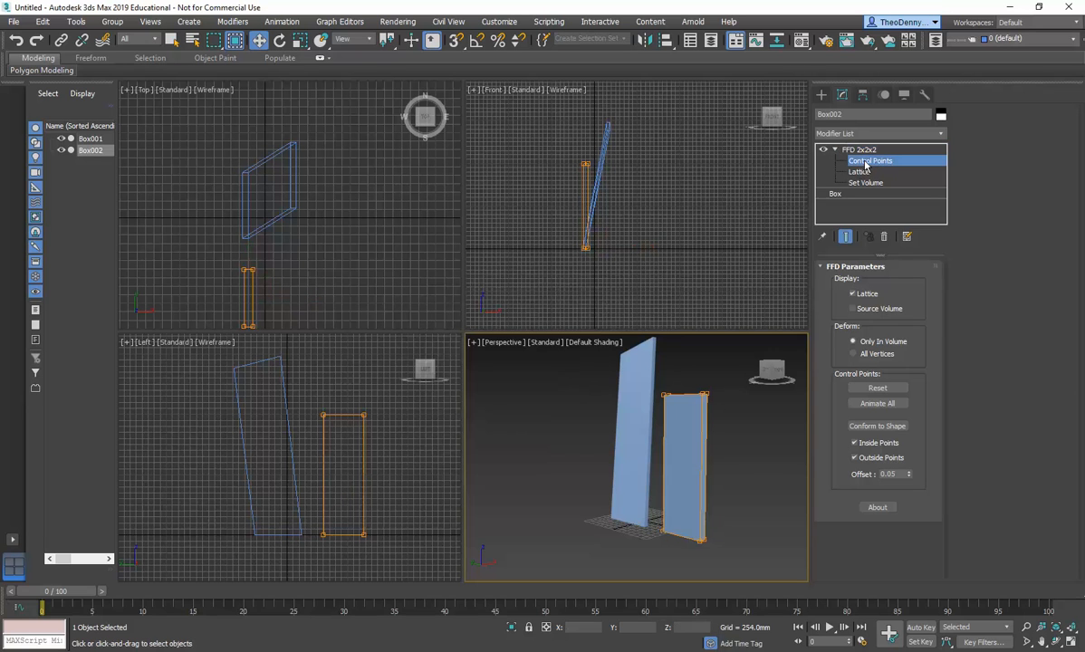
{"action": "left_click", "coordinate": [362, 413]}
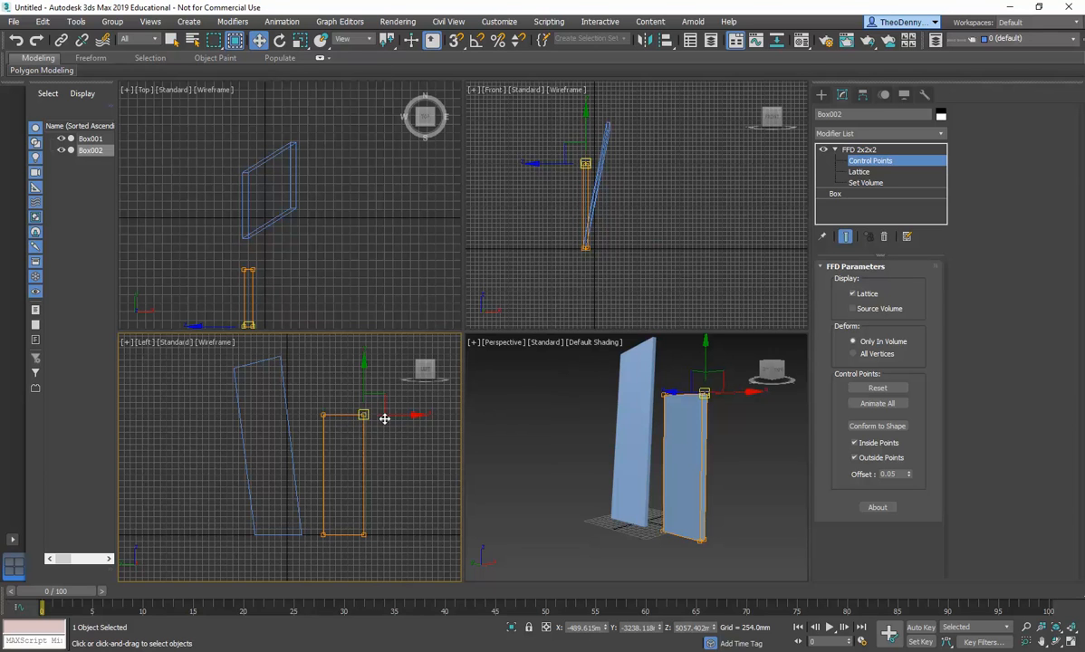
{"action": "middle_click_drag", "start_coordinate": [266, 287], "coordinate": [267, 228]}
{"action": "left_click_drag", "start_coordinate": [278, 276], "coordinate": [294, 272]}
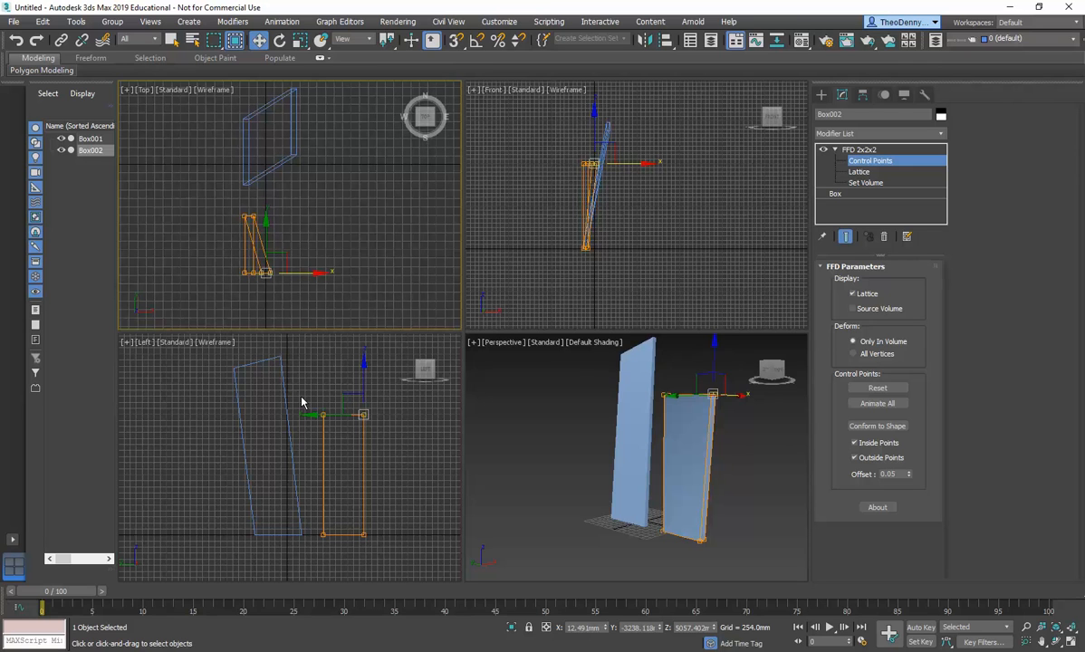
Increase the shorter slab's base box height to about 5867 mm beneath the FFD modifier, and deselect the slab
{"action": "left_click", "coordinate": [859, 196]}
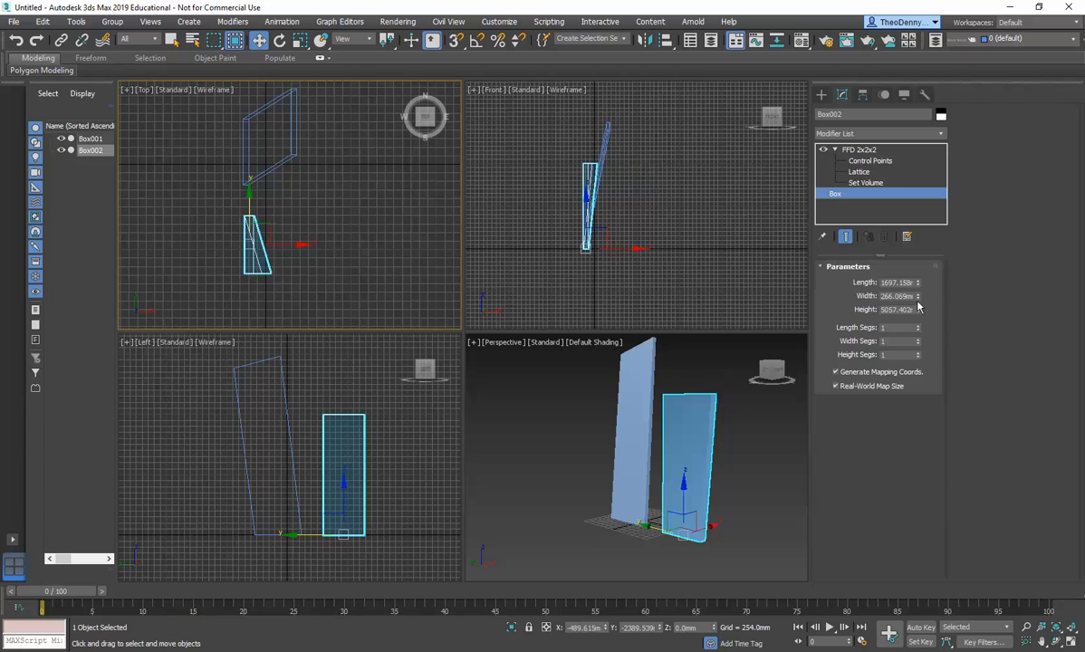
{"action": "left_click_drag", "start_coordinate": [918, 309], "coordinate": [916, 297]}
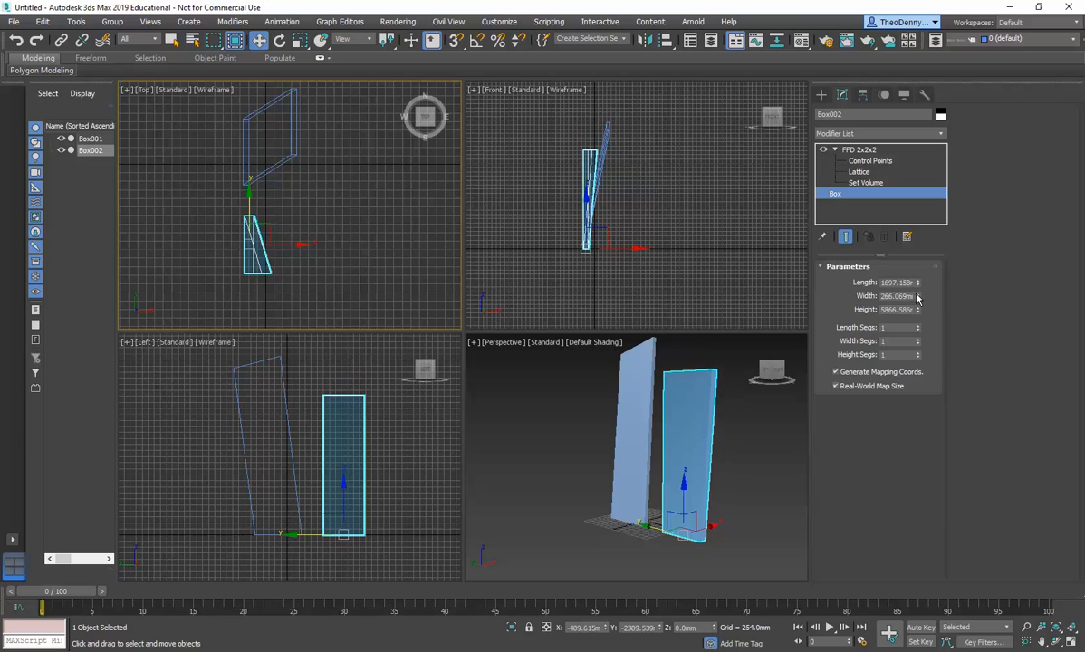
{"action": "left_click", "coordinate": [860, 150]}
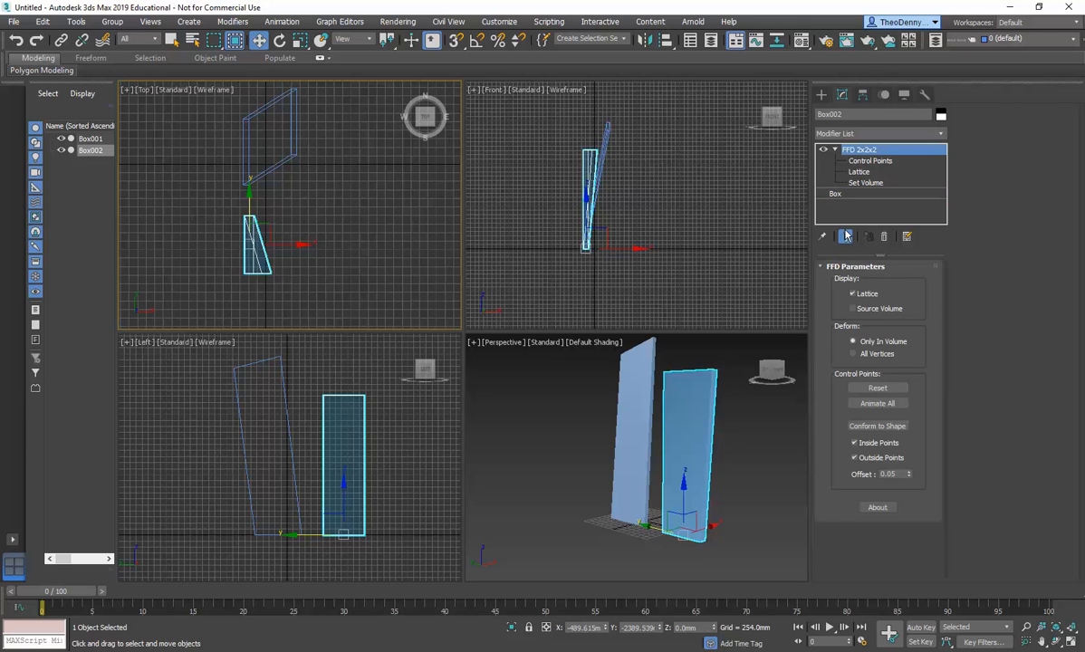
{"action": "left_click", "coordinate": [842, 193]}
{"action": "left_click", "coordinate": [858, 149]}
{"action": "left_click", "coordinate": [185, 218]}
{"action": "middle_click_drag", "start_coordinate": [193, 223], "coordinate": [333, 237]}
Create a box about 3232 mm long, 435 mm wide and 3640 mm high, well to the negative X side of both slabs
{"action": "left_click", "coordinate": [820, 94]}
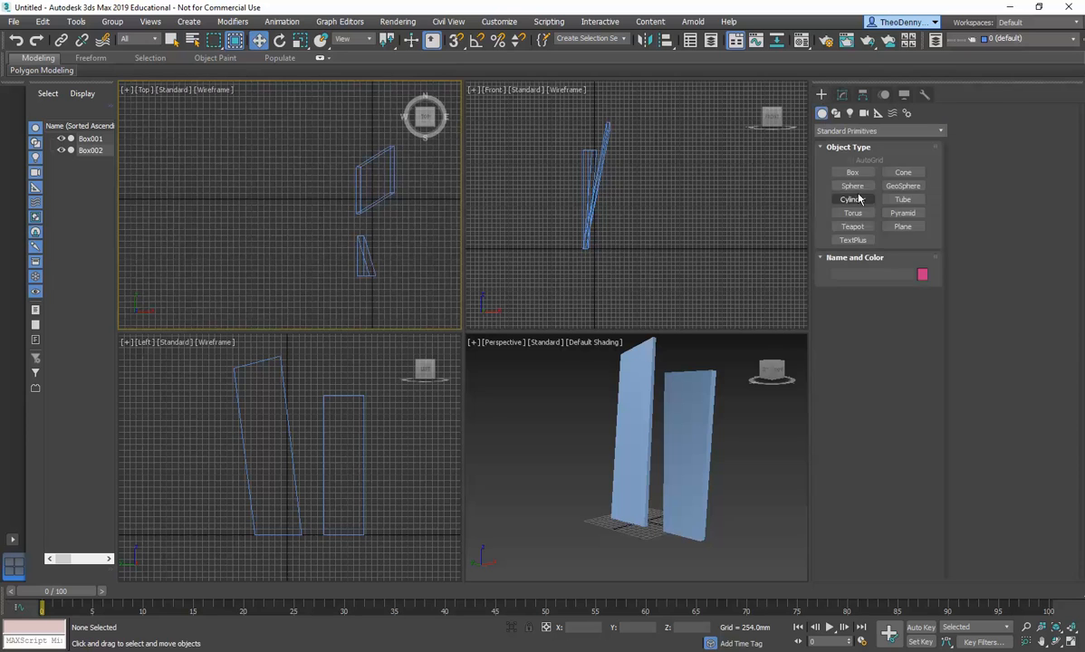
{"action": "left_click", "coordinate": [852, 172]}
{"action": "left_click_drag", "start_coordinate": [198, 291], "coordinate": [209, 212]}
{"action": "left_click", "coordinate": [209, 126]}
{"action": "middle_click_drag", "start_coordinate": [505, 443], "coordinate": [526, 398]}
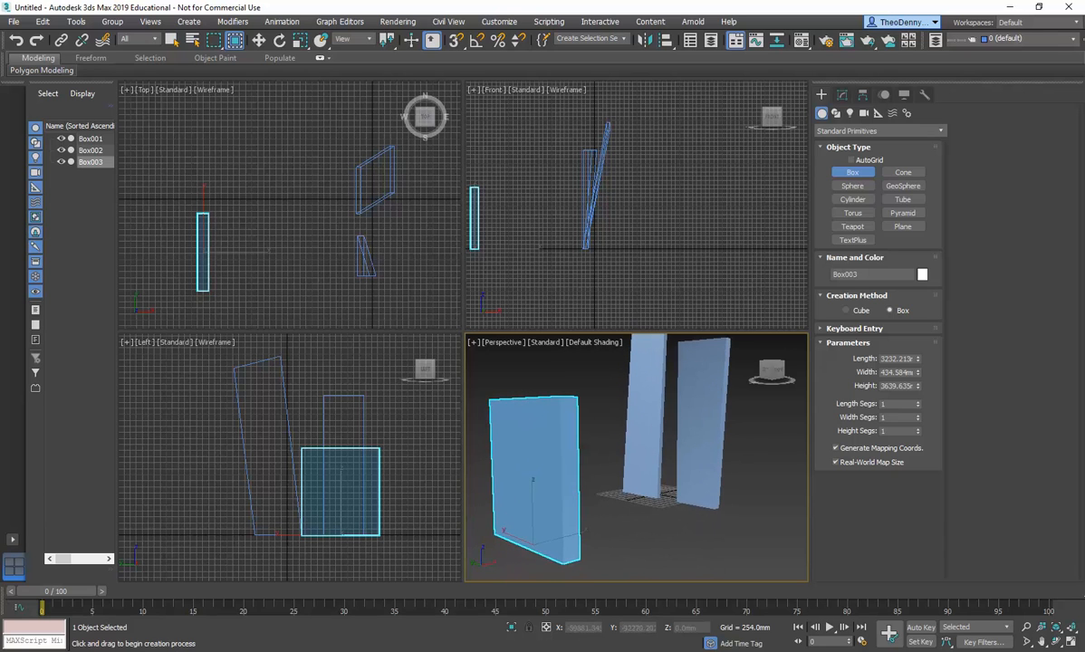
{"action": "key", "text": "w"}
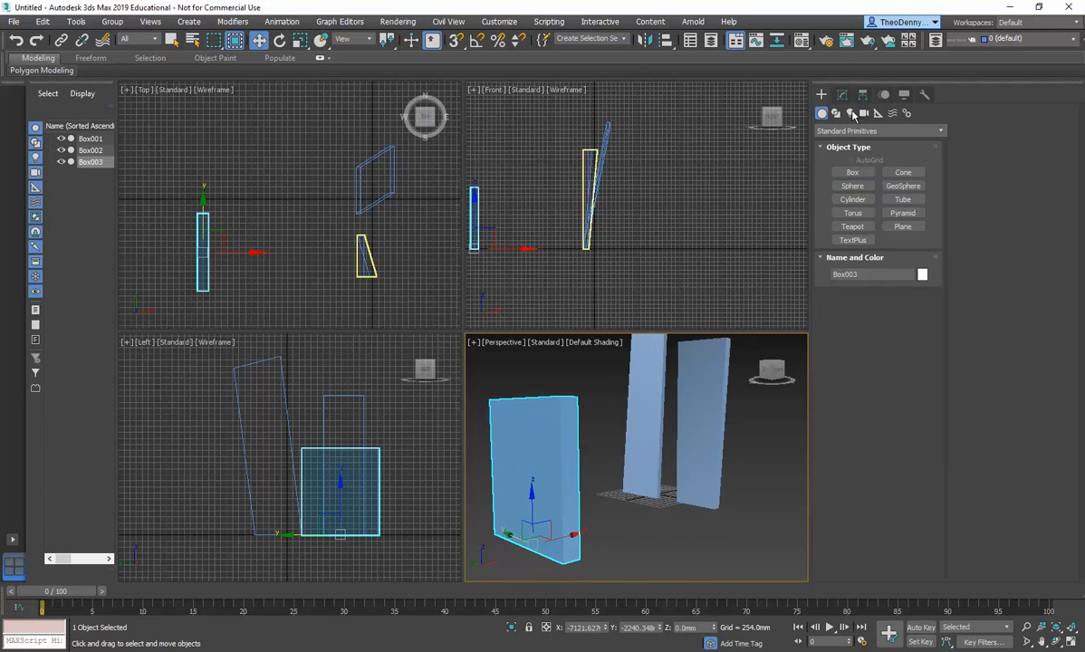
Divide the new box into 22 length segments and 16 height segments
{"action": "left_click", "coordinate": [841, 95]}
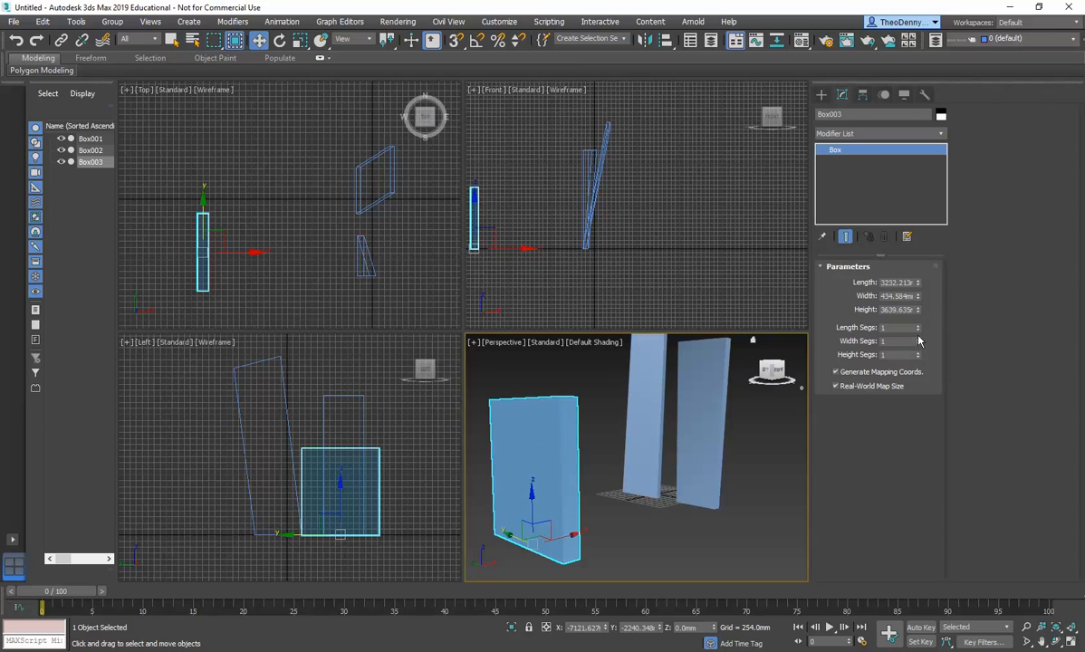
{"action": "left_click_drag", "start_coordinate": [917, 355], "coordinate": [918, 311]}
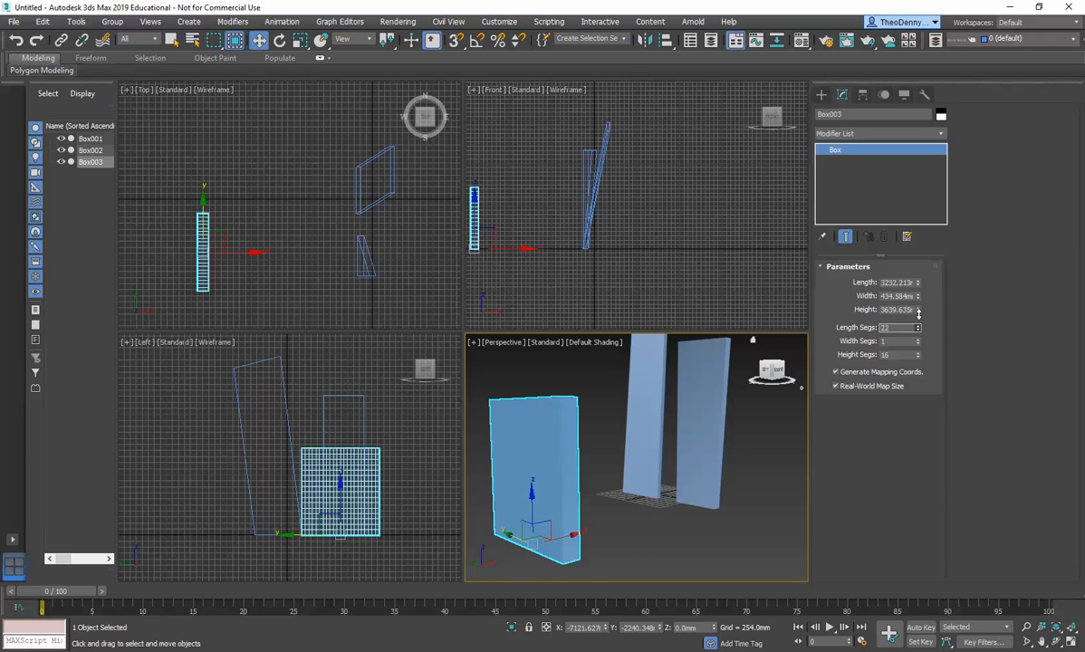
Display edged faces in the perspective view and divide the new box into 3 width segments
{"action": "right_click", "coordinate": [530, 412]}
{"action": "left_click", "coordinate": [502, 390]}
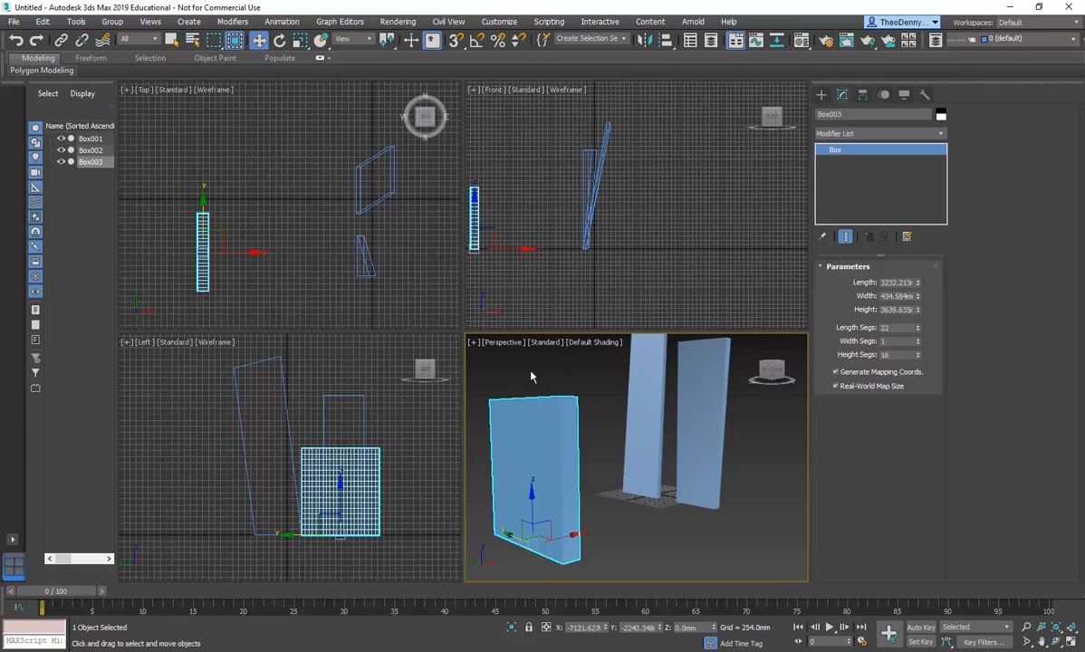
{"action": "left_click", "coordinate": [592, 343]}
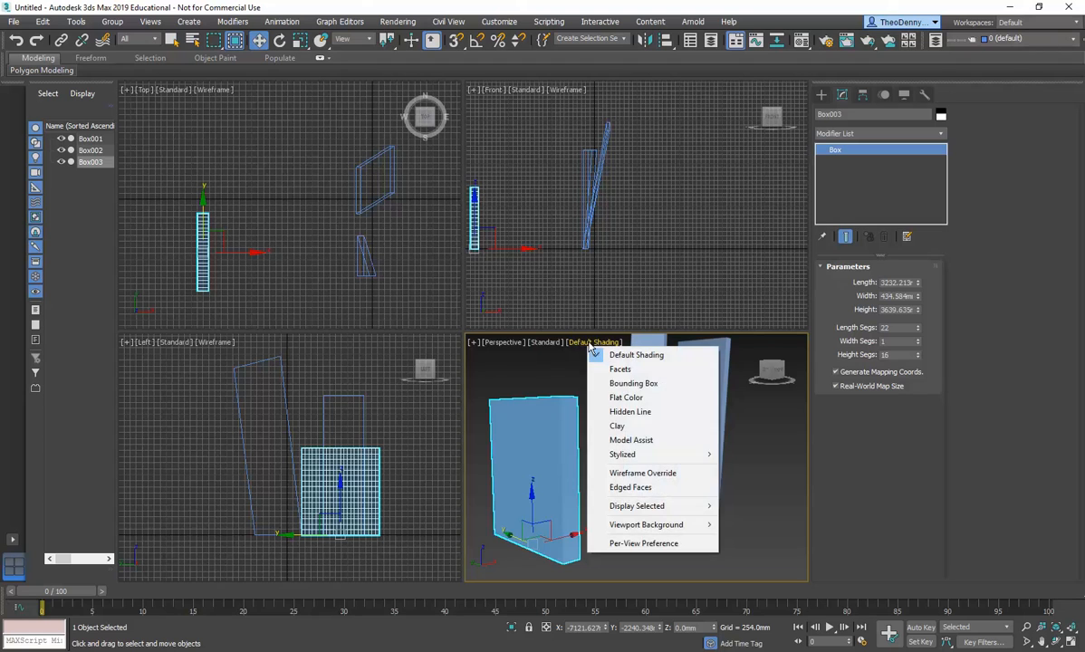
{"action": "left_click", "coordinate": [606, 487]}
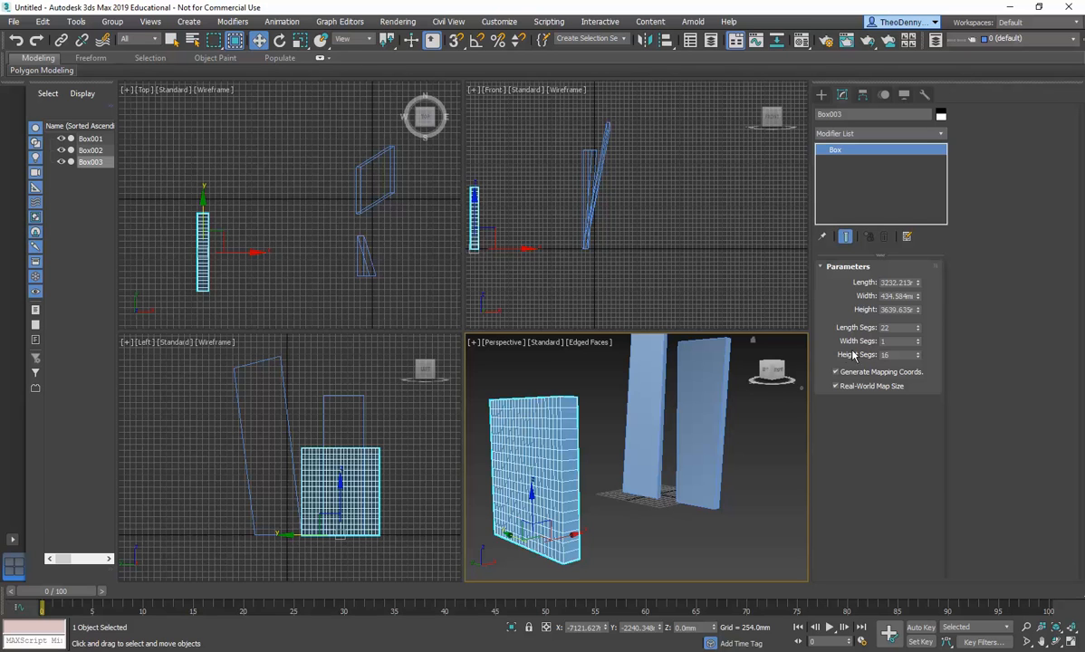
{"action": "left_click", "coordinate": [918, 339]}
{"action": "left_click", "coordinate": [918, 338]}
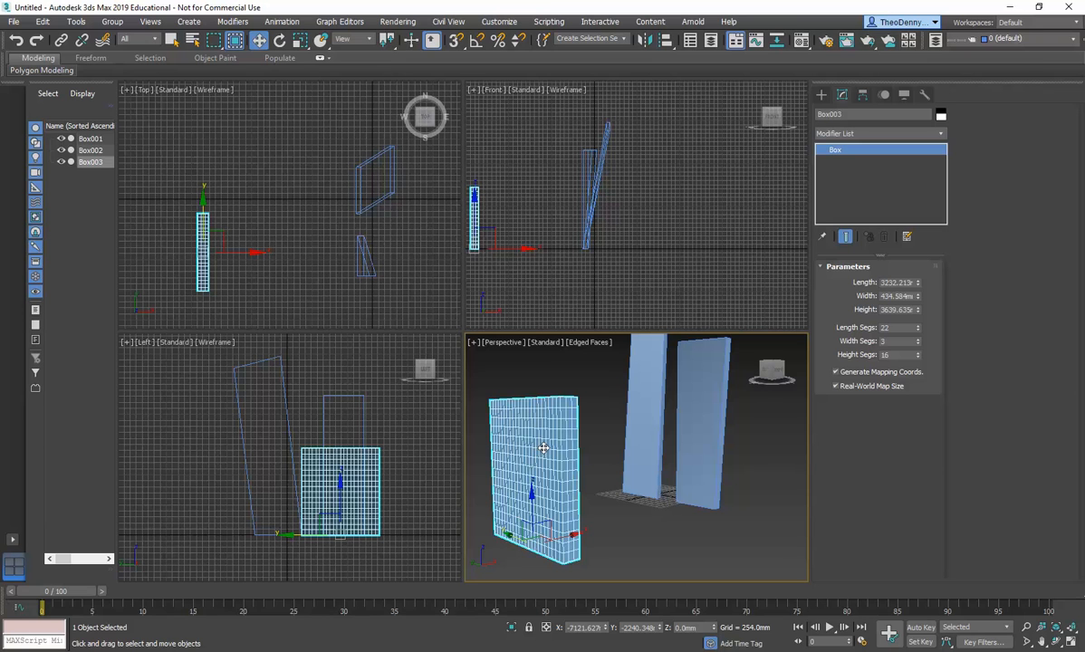
Apply an FFD 3x3x3 modifier to the divided box and enable editing of its control points
{"action": "left_click", "coordinate": [940, 134]}
{"action": "scroll", "coordinate": [838, 389], "scroll_direction": "down", "scroll_amount": 8}
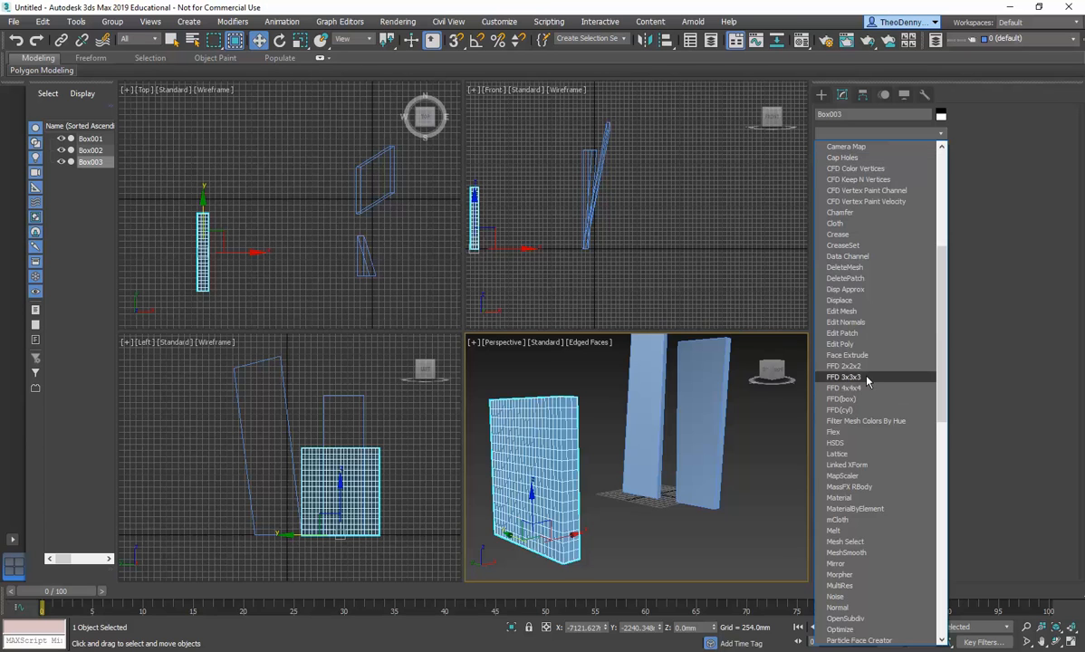
{"action": "left_click", "coordinate": [845, 377]}
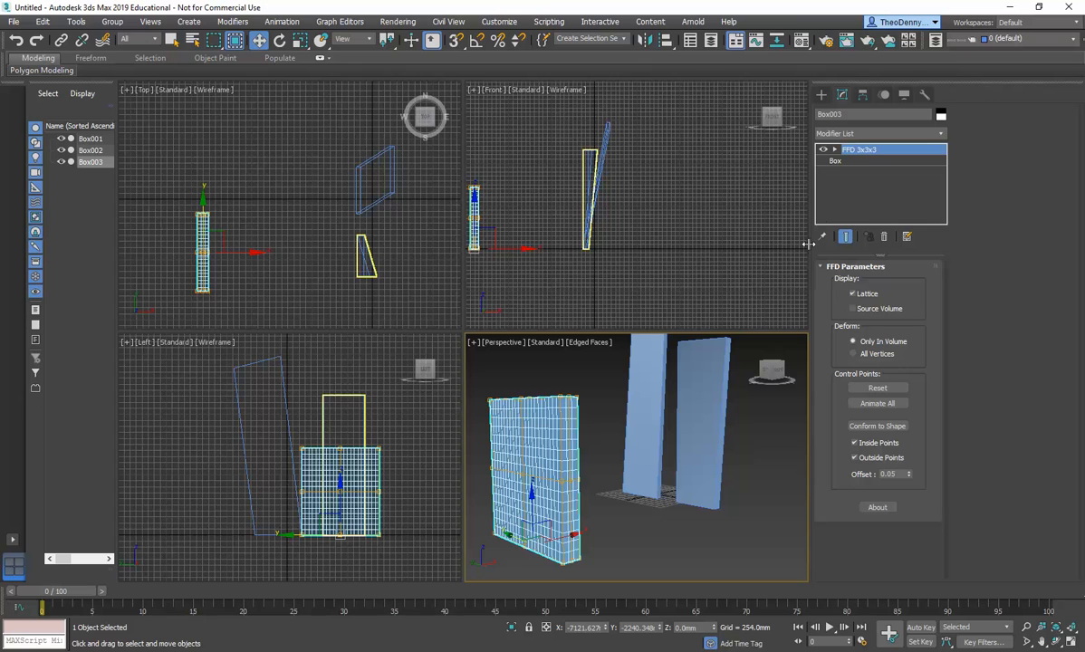
{"action": "left_click", "coordinate": [834, 149]}
{"action": "left_click", "coordinate": [860, 160]}
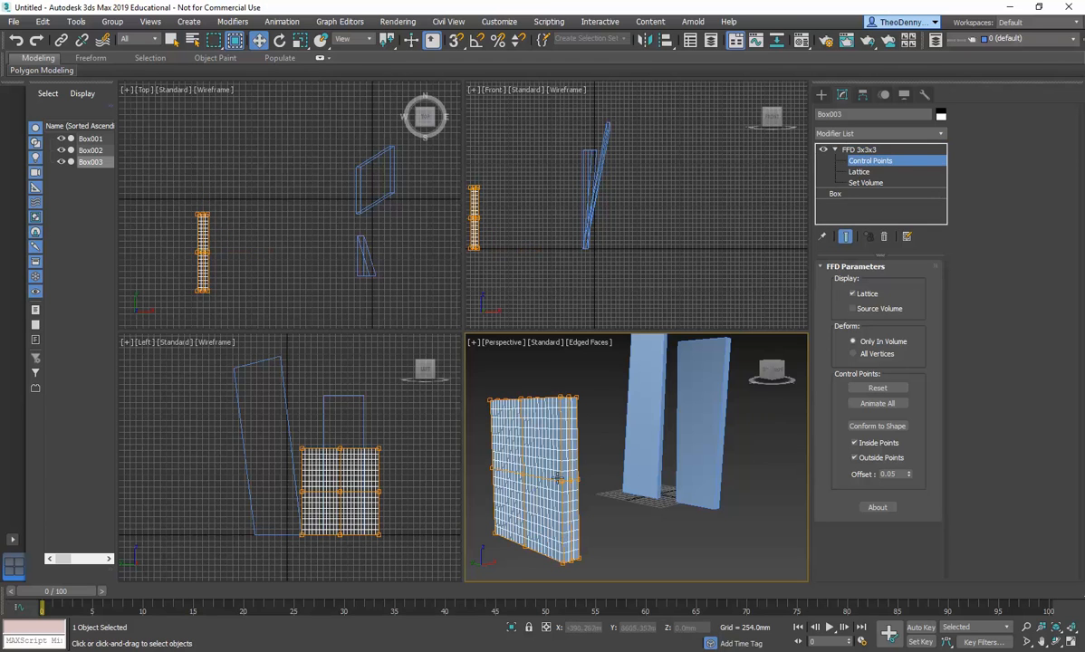
Bulge the box by pulling mid-edge control points toward positive X, a top corner to about Z 4296 mm and the centre to about X -10624 mm
{"action": "left_click_drag", "start_coordinate": [545, 498], "coordinate": [638, 468]}
{"action": "left_click_drag", "start_coordinate": [546, 378], "coordinate": [570, 348]}
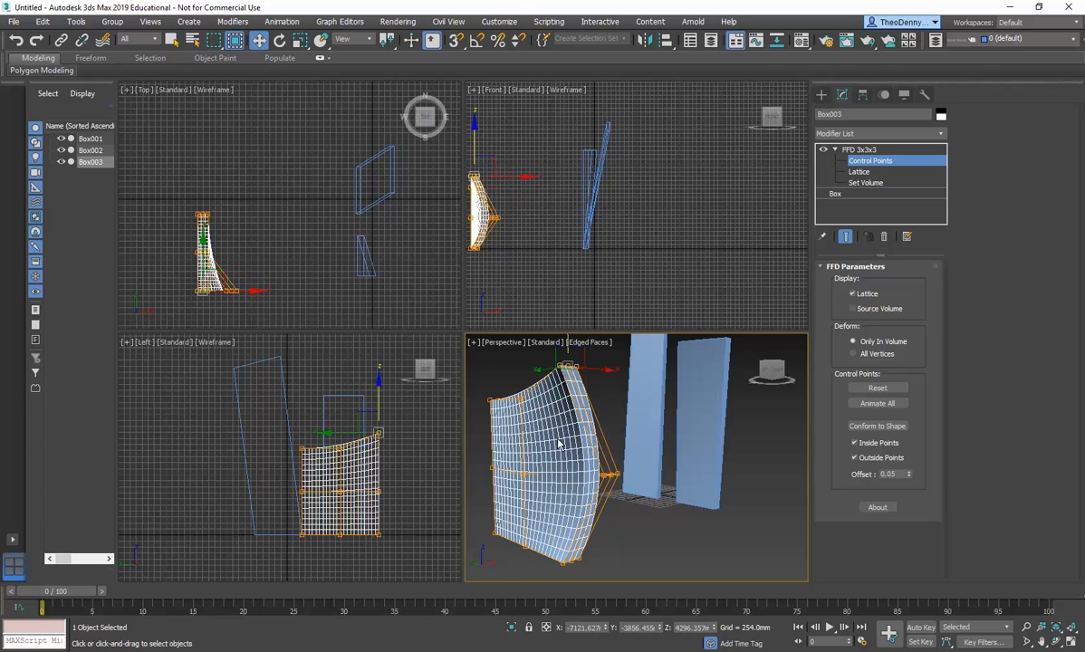
{"action": "left_click", "coordinate": [523, 474]}
{"action": "left_click_drag", "start_coordinate": [539, 470], "coordinate": [392, 504]}
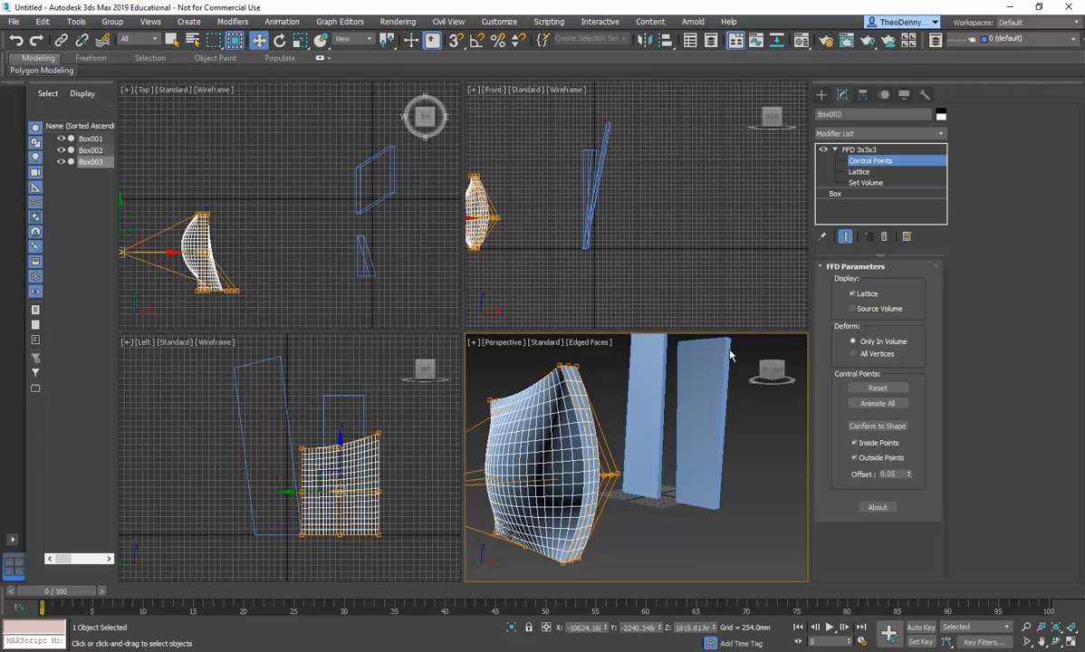
Reduce the bulged box's base length to about 1778 mm beneath the FFD modifier
{"action": "left_click", "coordinate": [861, 151]}
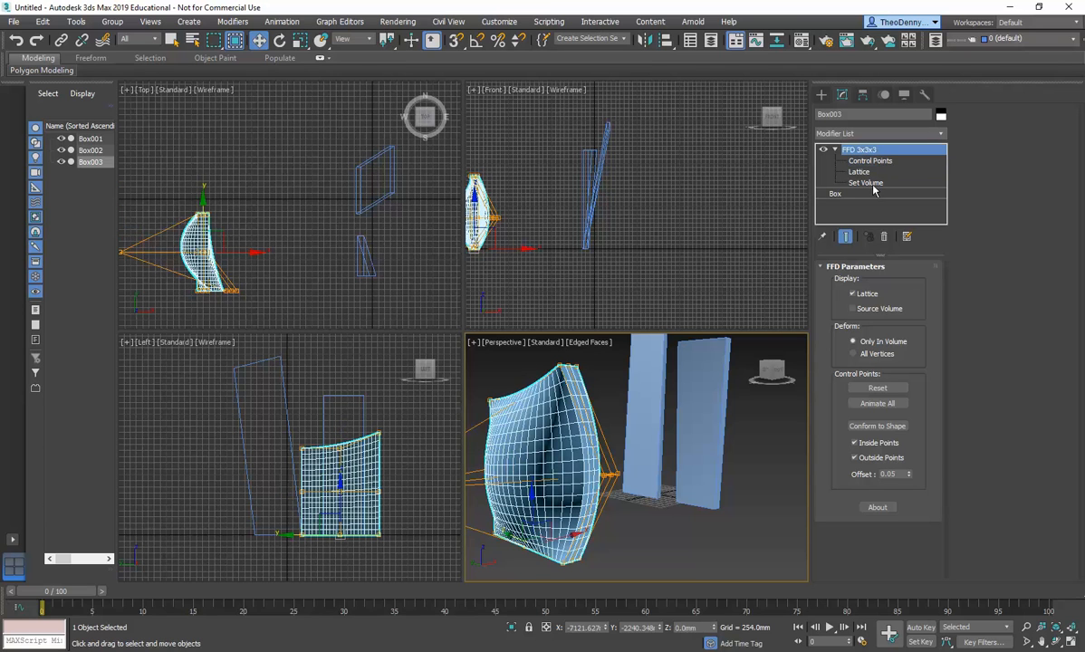
{"action": "left_click", "coordinate": [872, 193]}
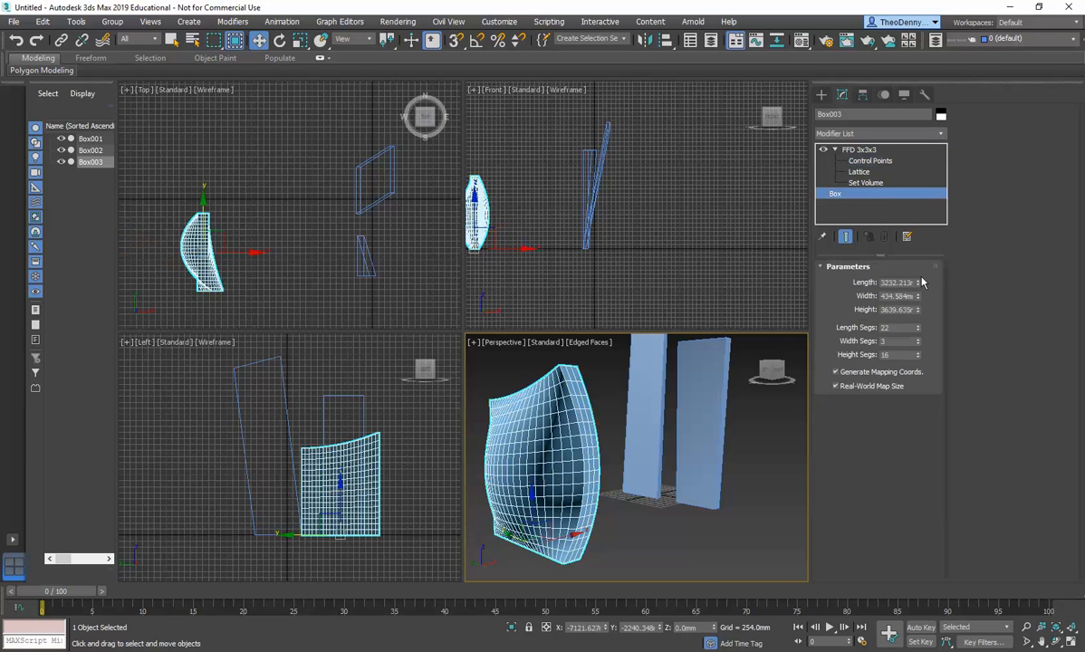
{"action": "left_click_drag", "start_coordinate": [917, 283], "coordinate": [916, 304]}
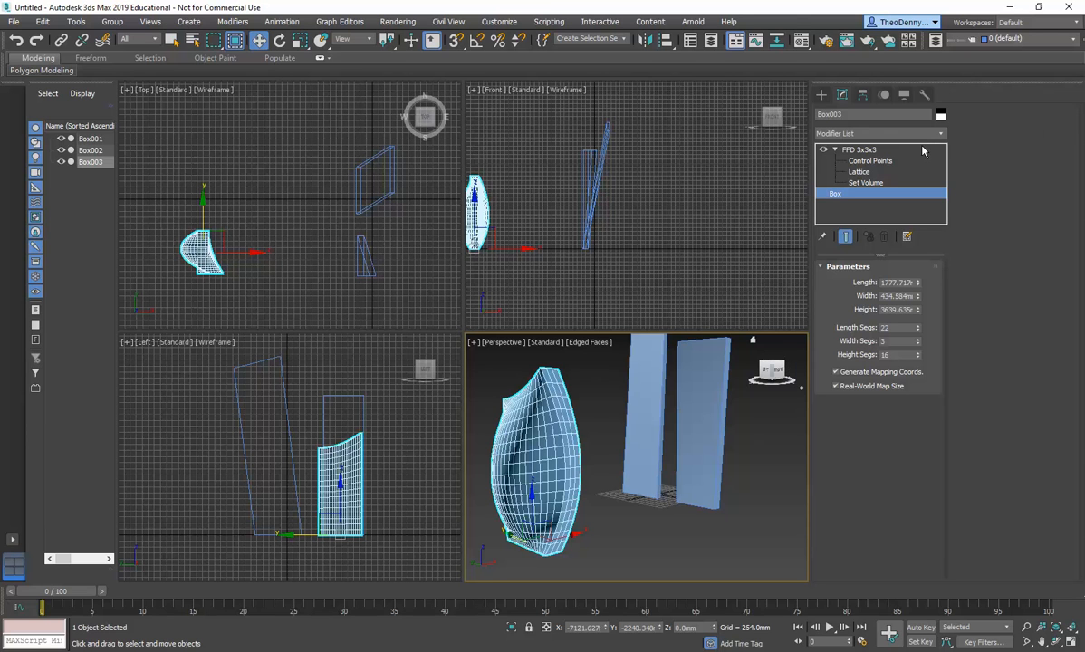
Browse the available object-space modifiers for the bulged box, and delete the box
{"action": "left_click", "coordinate": [833, 149]}
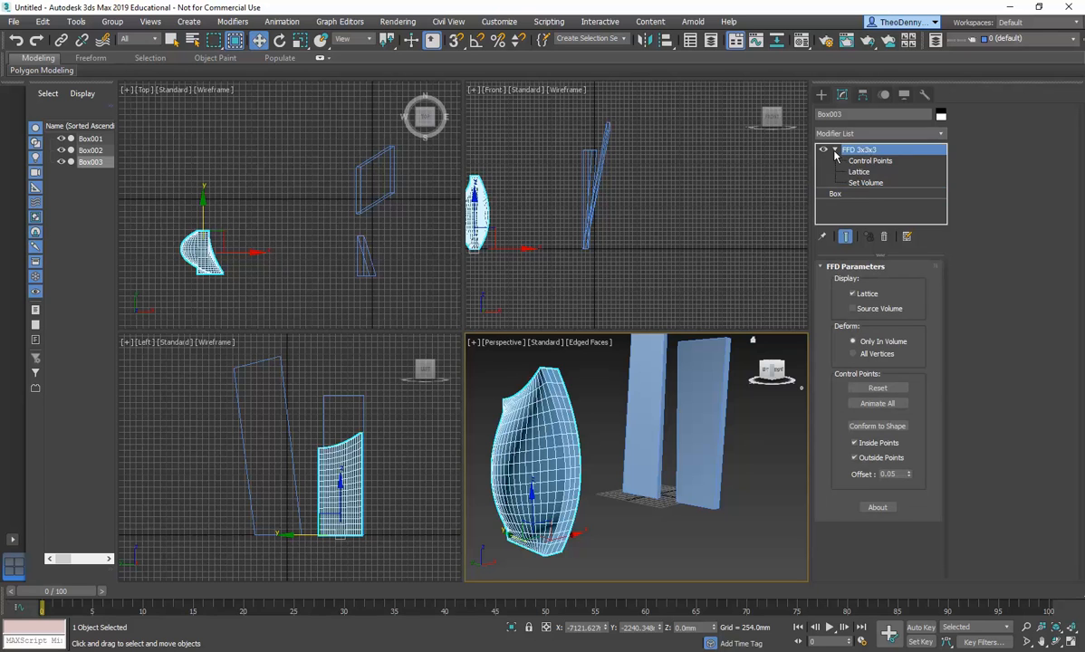
{"action": "left_click", "coordinate": [940, 134]}
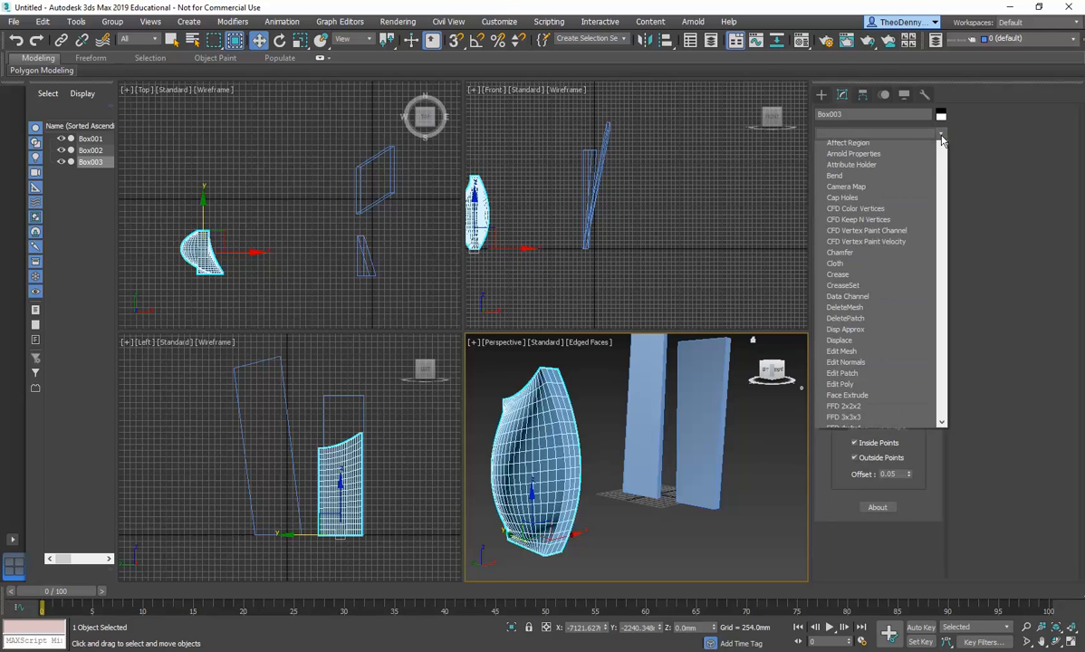
{"action": "scroll", "coordinate": [849, 380], "scroll_direction": "down", "scroll_amount": 3}
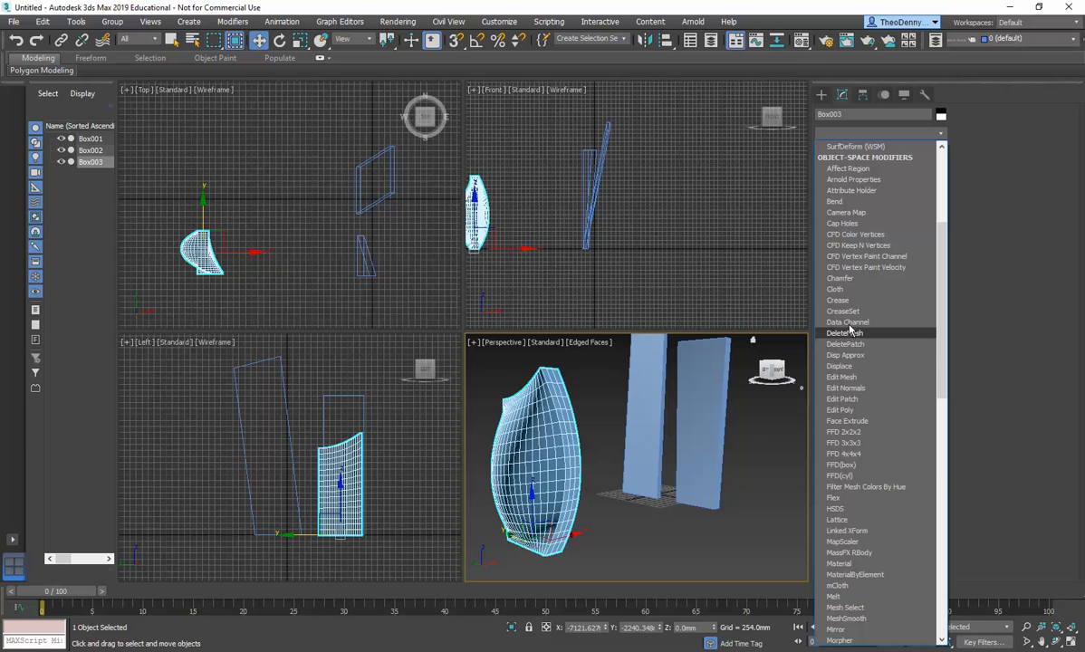
{"action": "scroll", "coordinate": [856, 407], "scroll_direction": "down", "scroll_amount": 6}
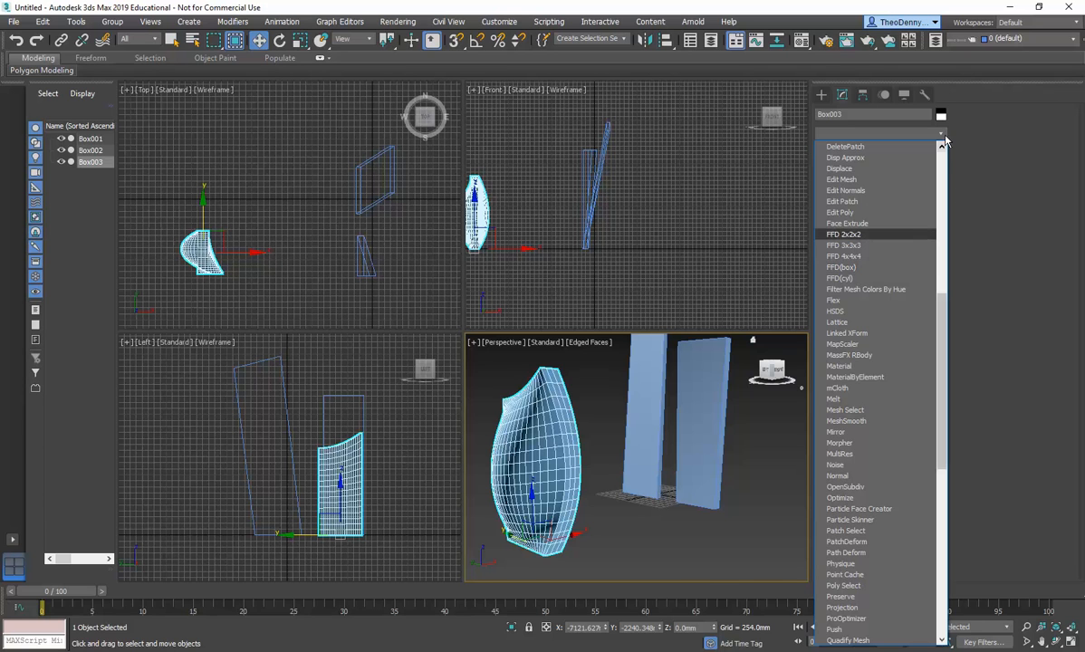
{"action": "left_click", "coordinate": [843, 245]}
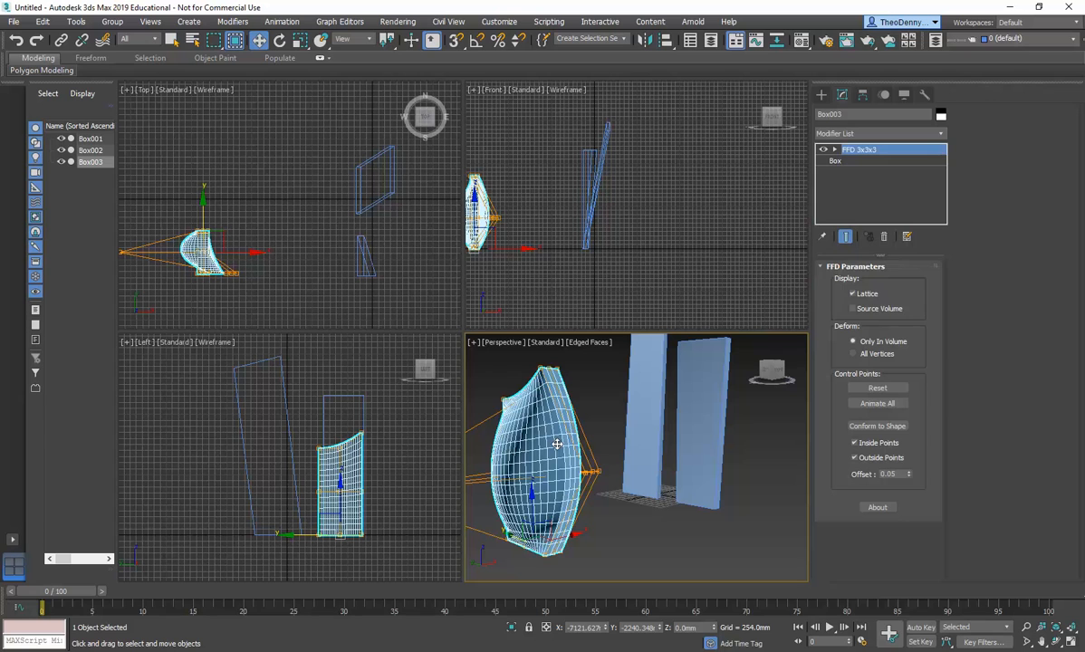
{"action": "key", "text": "Delete"}
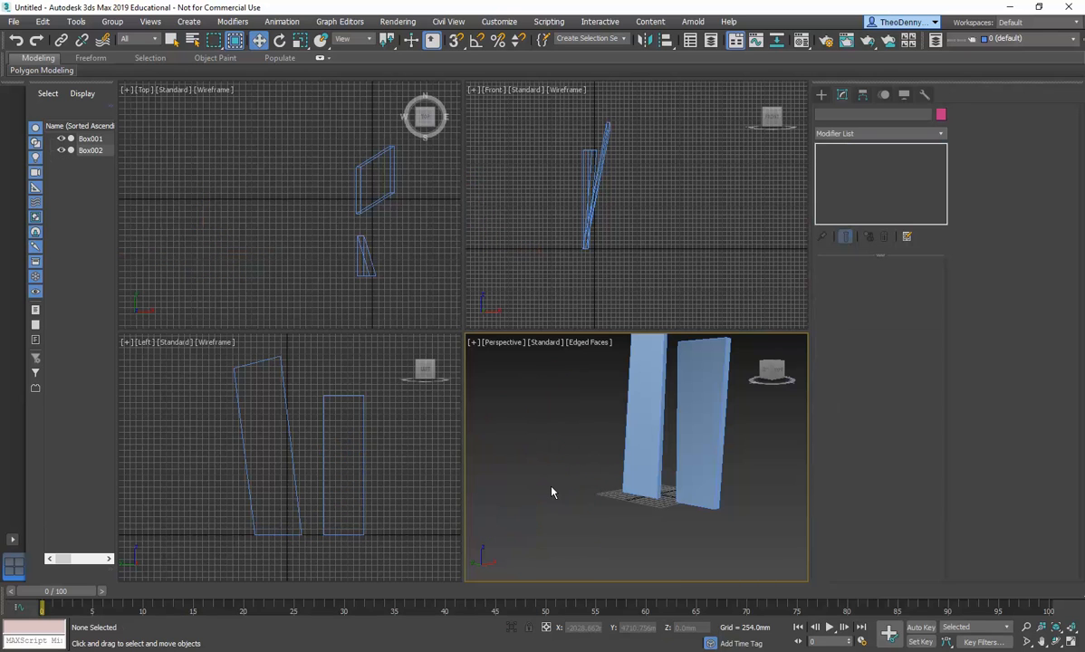
Move the shorter slab away from the leaning slab, about 2265 mm in X and 1311 mm in Y
{"action": "middle_click_drag", "start_coordinate": [640, 451], "coordinate": [569, 503]}
{"action": "left_click", "coordinate": [639, 471]}
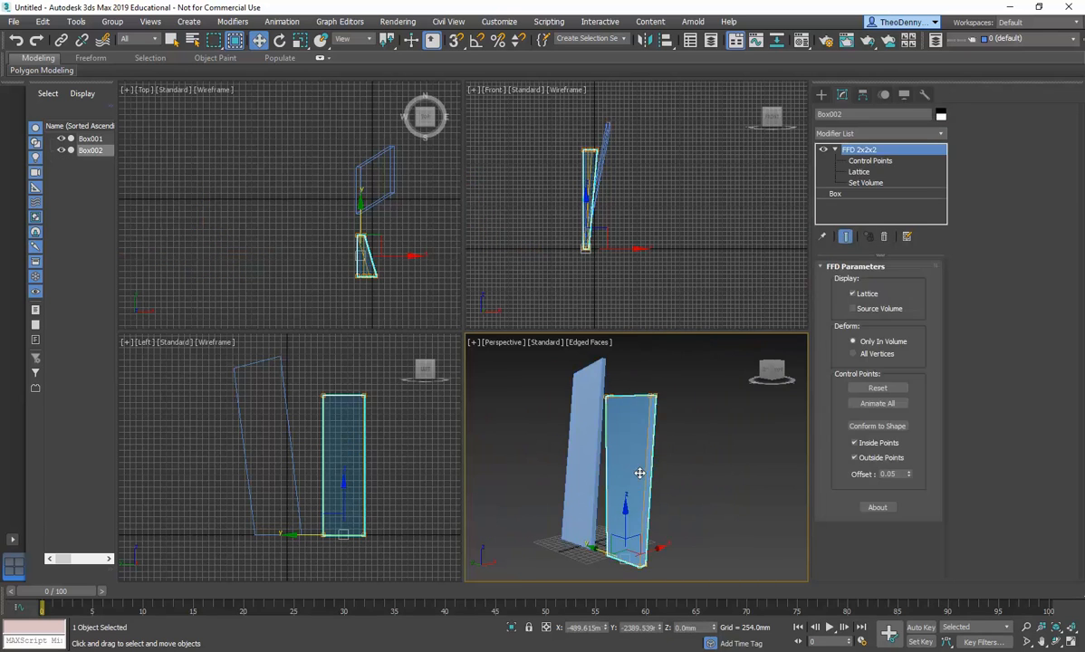
{"action": "left_click_drag", "start_coordinate": [617, 557], "coordinate": [648, 540]}
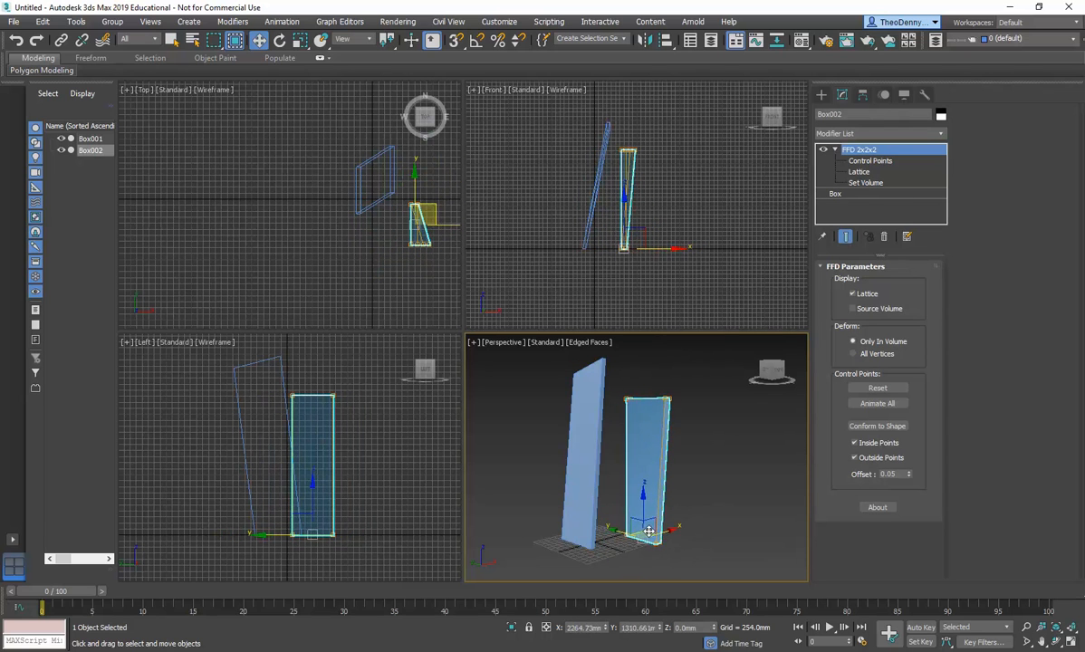
Clone the leaning slab into three copies in a row toward negative X, spaced about 2180 mm apart
{"action": "left_click", "coordinate": [583, 522]}
{"action": "left_click_drag", "start_coordinate": [582, 522], "coordinate": [596, 512]}
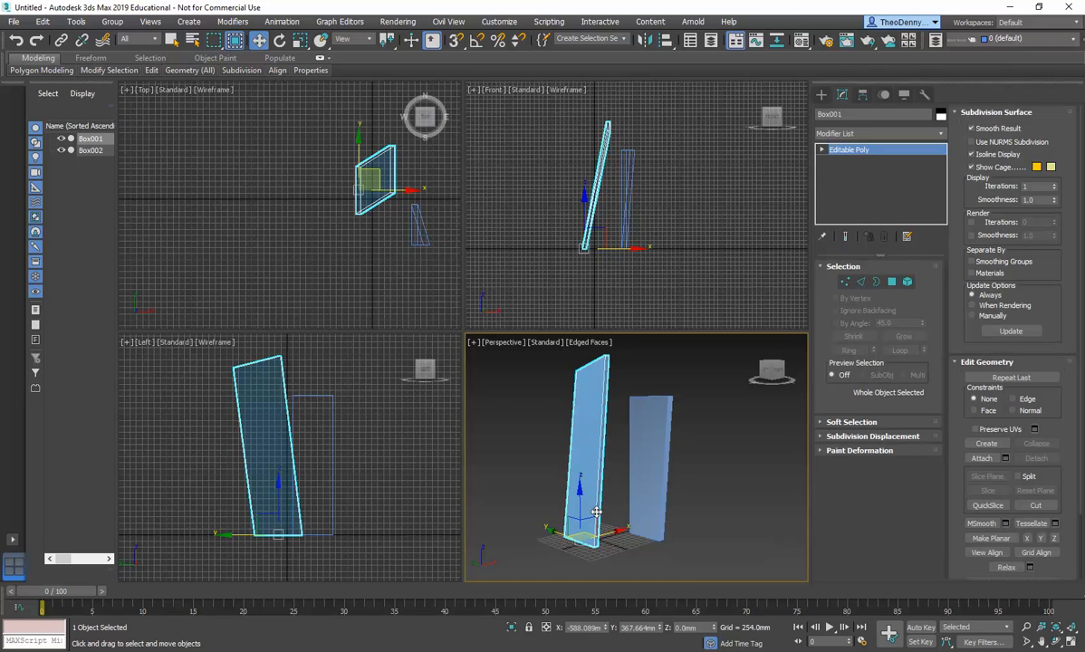
{"action": "middle_click_drag", "start_coordinate": [596, 512], "coordinate": [613, 501]}
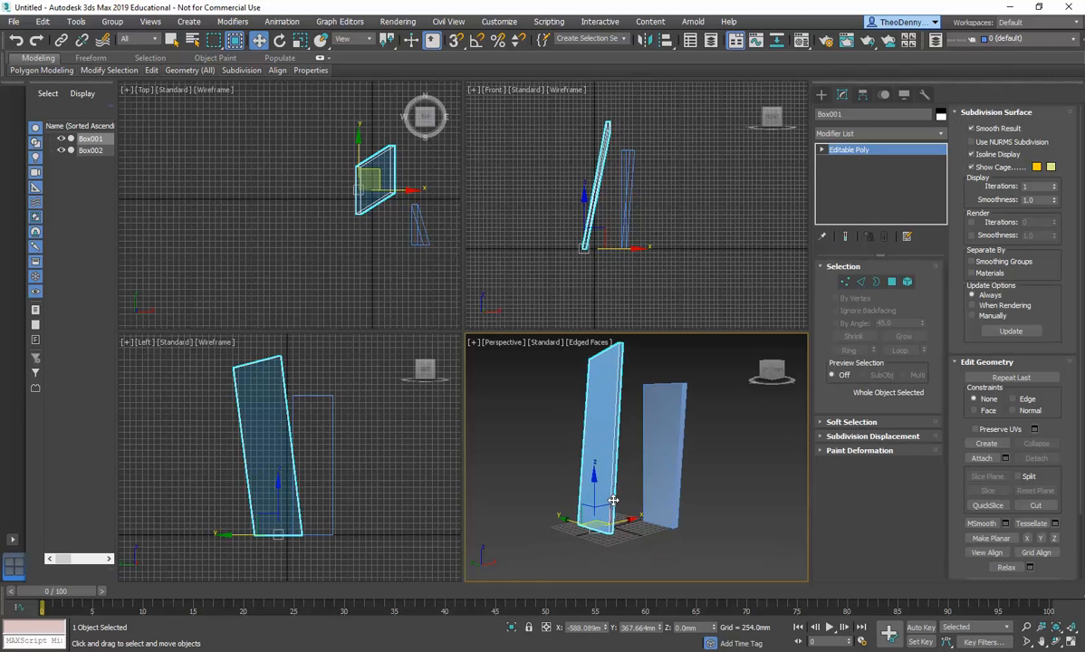
{"action": "left_click_drag", "start_coordinate": [568, 536], "coordinate": [581, 537], "text": "shift"}
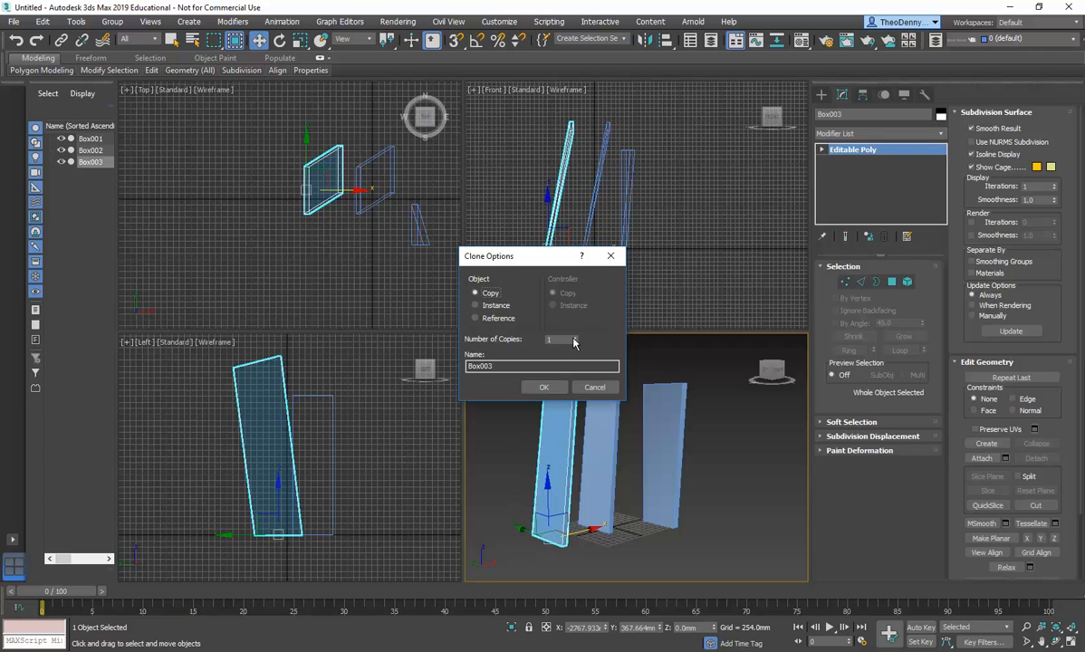
{"action": "left_click", "coordinate": [558, 386]}
{"action": "middle_click_drag", "start_coordinate": [543, 474], "coordinate": [613, 489]}
{"action": "scroll", "coordinate": [589, 484], "scroll_direction": "down", "scroll_amount": 3}
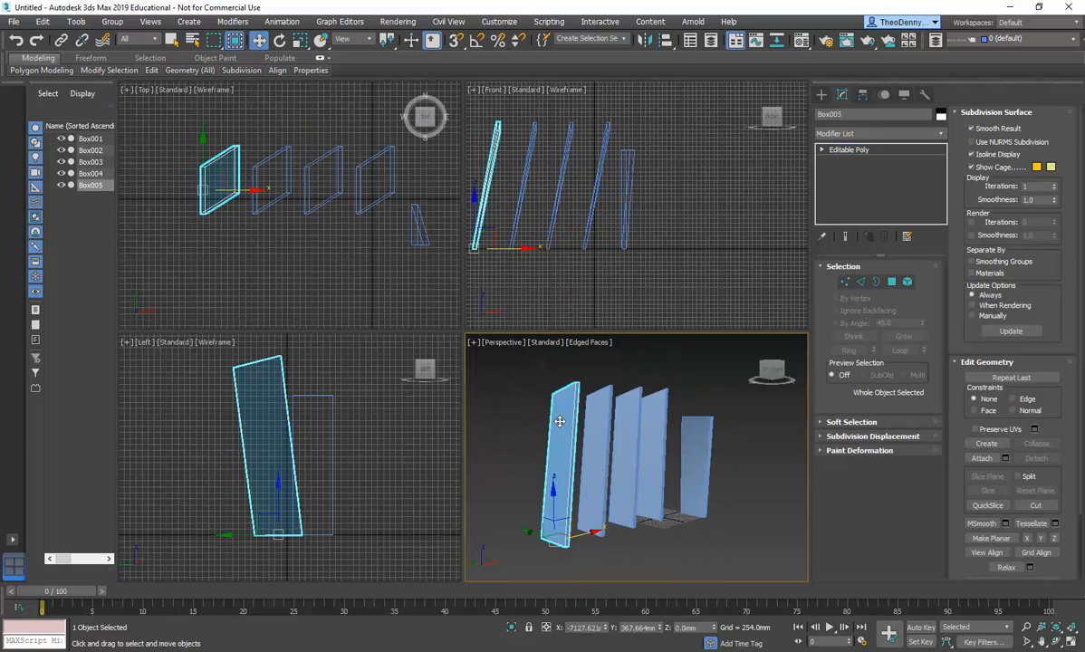
Tilt the outermost copy the opposite way by moving its top polygon to about X -8968 mm and Z 7276 mm, consulting the reference photo
{"action": "left_click", "coordinate": [891, 282]}
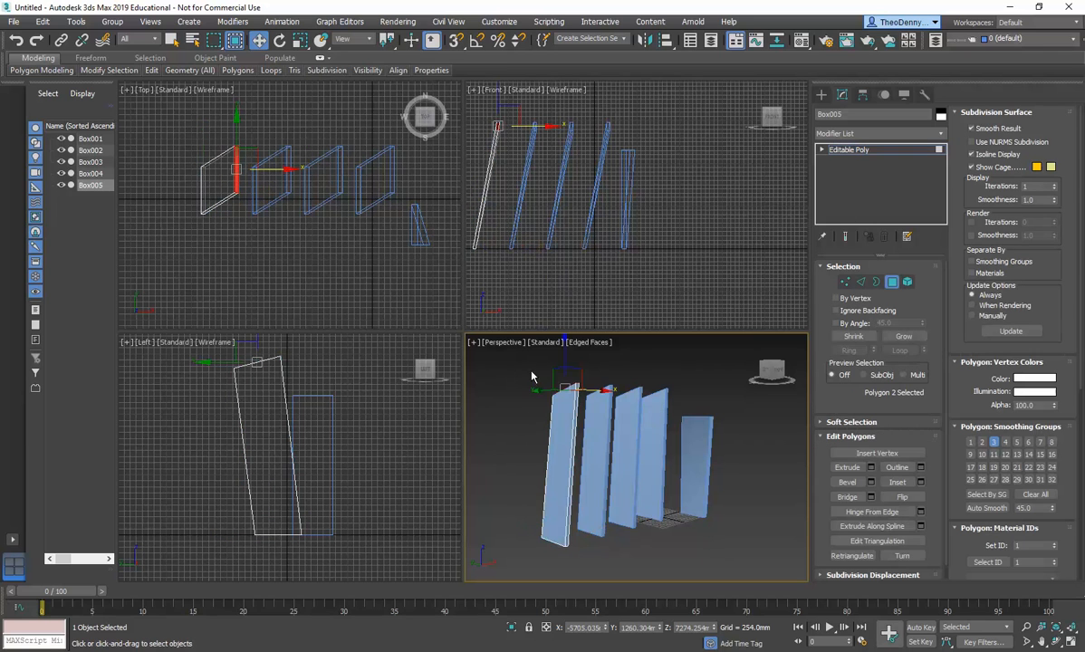
{"action": "left_click_drag", "start_coordinate": [566, 361], "coordinate": [529, 434]}
{"action": "key", "text": "alt+Tab"}
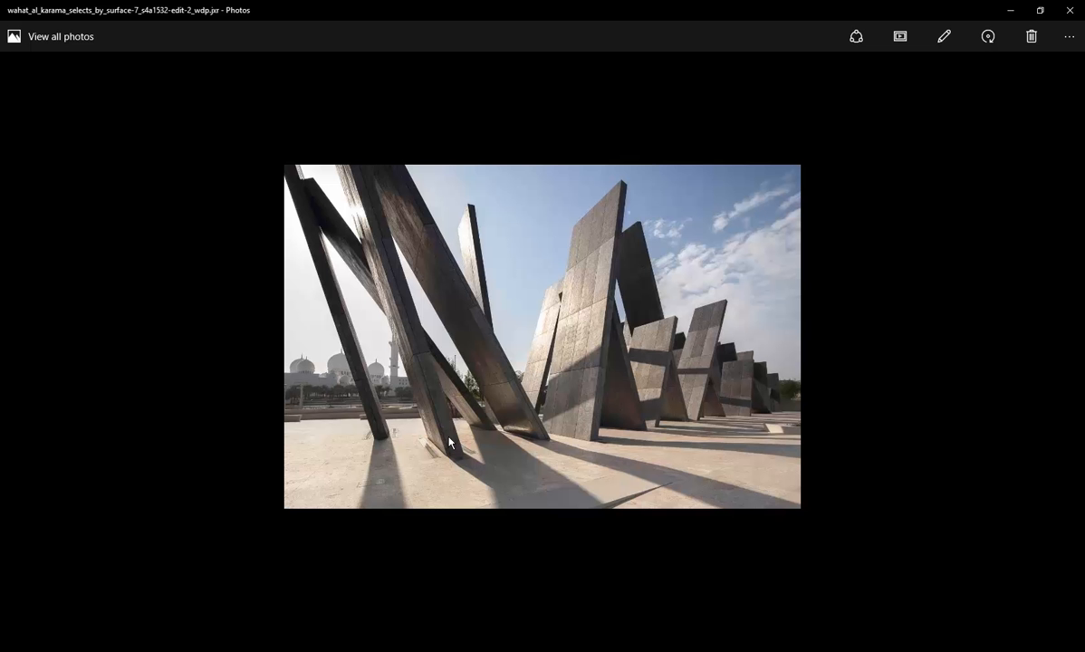
{"action": "key", "text": "alt+Tab"}
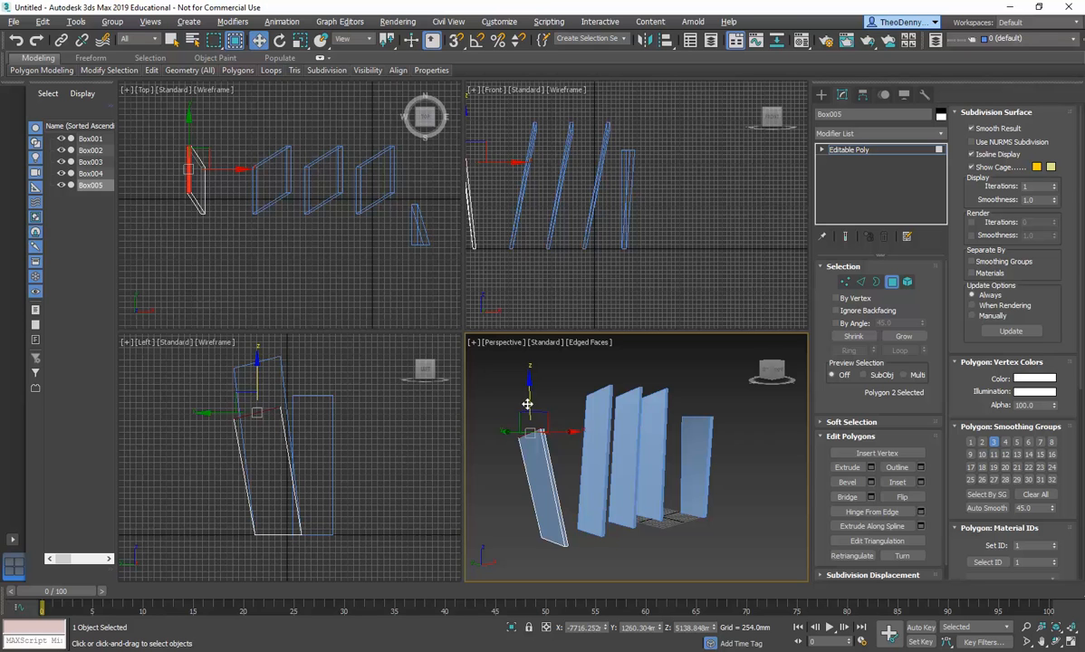
{"action": "left_click_drag", "start_coordinate": [530, 357], "coordinate": [535, 396]}
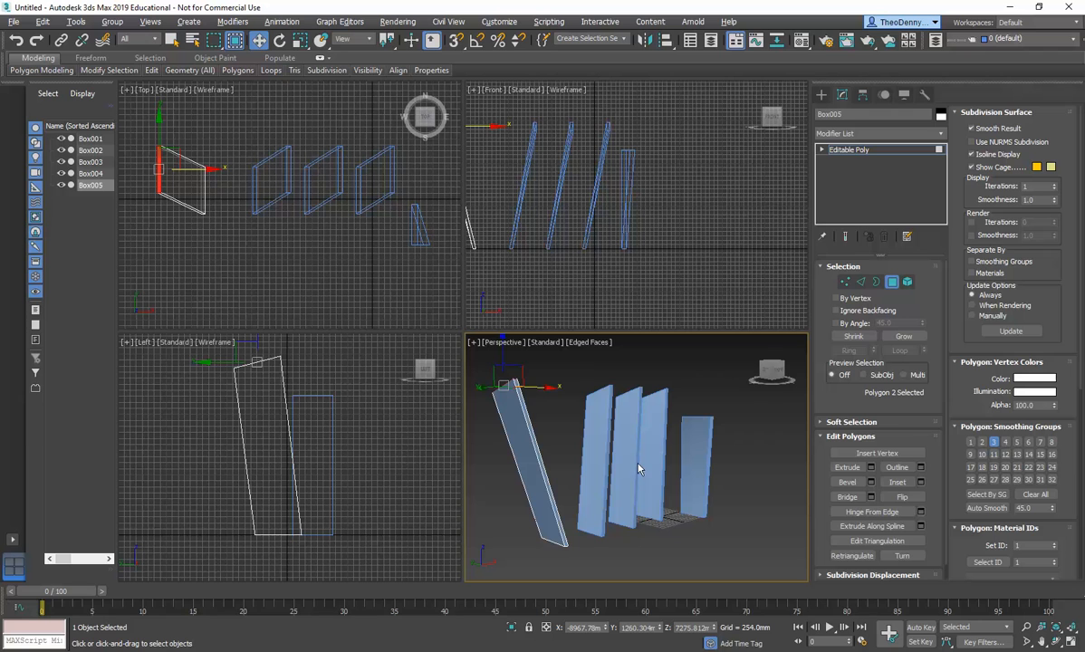
{"action": "left_click", "coordinate": [891, 282]}
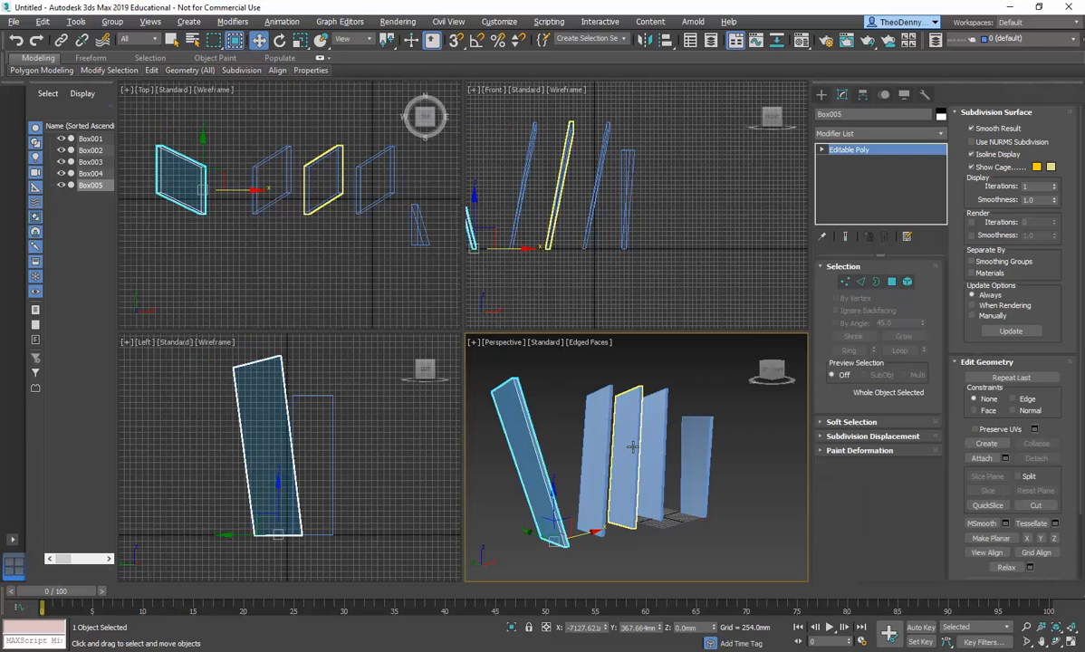
Shorten the copy nearest the original leaning slab by lowering its top polygon to about Z 5910 mm
{"action": "left_click", "coordinate": [632, 446]}
{"action": "left_click", "coordinate": [891, 281]}
{"action": "left_click", "coordinate": [629, 386]}
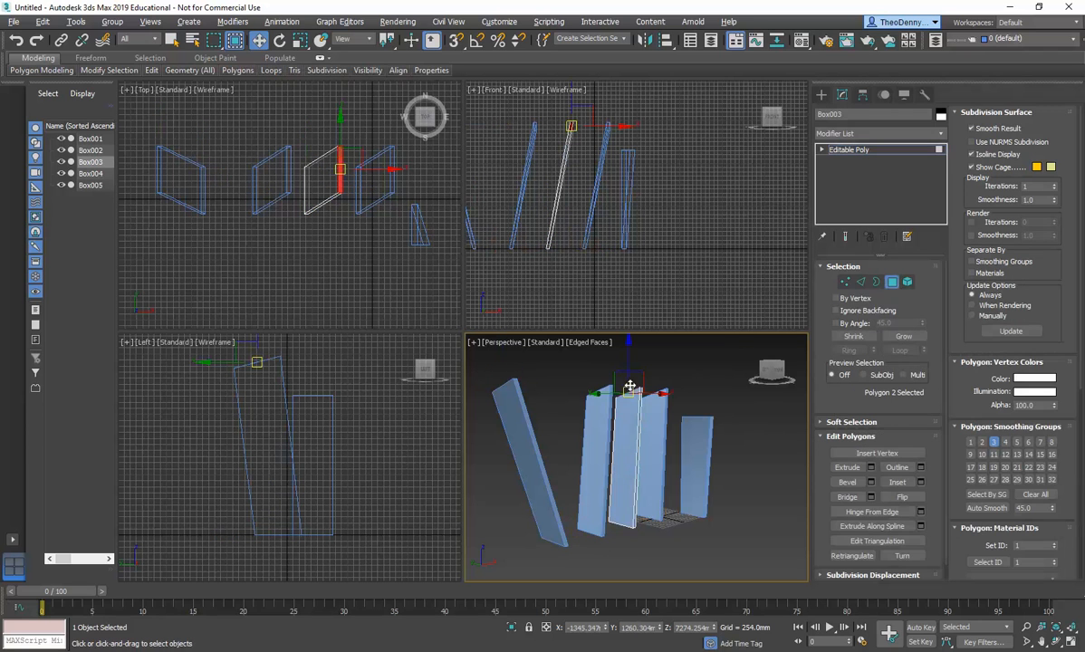
{"action": "left_click_drag", "start_coordinate": [629, 358], "coordinate": [629, 388]}
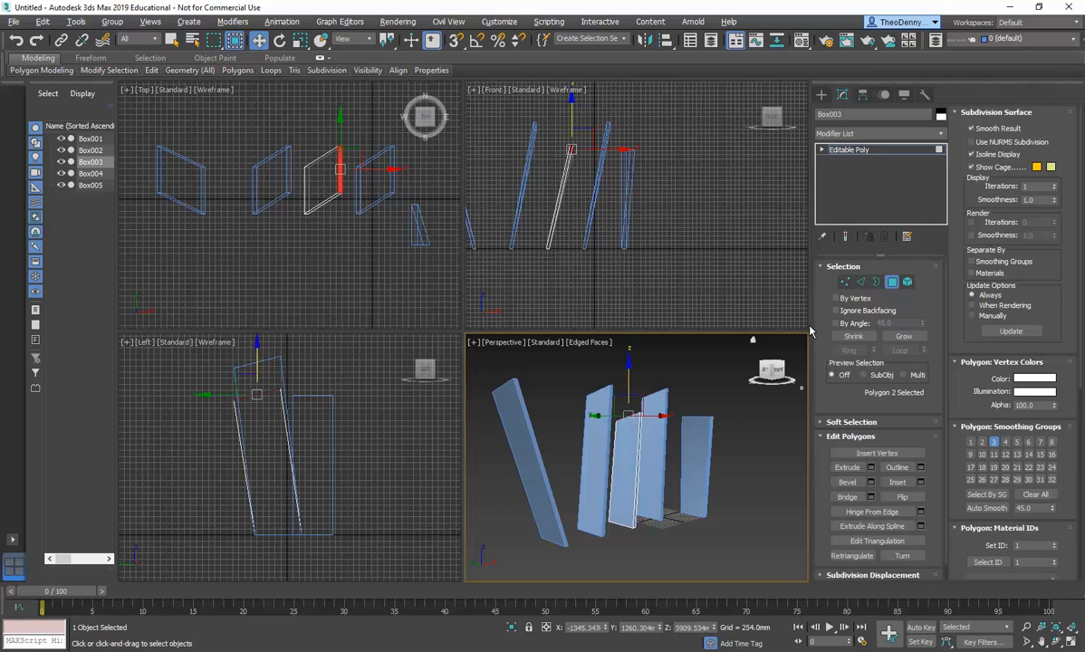
{"action": "left_click", "coordinate": [891, 283]}
Shorten the original leaning slab and increase its lean by moving its top polygon down and toward positive X, and deselect it
{"action": "left_click", "coordinate": [657, 440]}
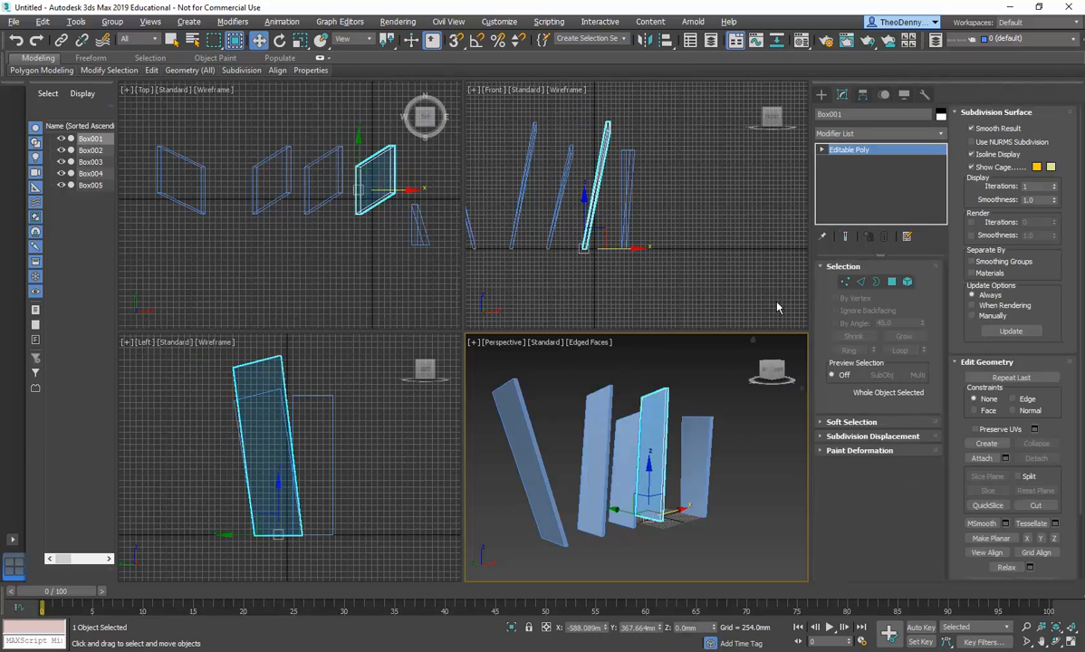
{"action": "left_click", "coordinate": [891, 282]}
{"action": "left_click", "coordinate": [654, 391]}
{"action": "left_click_drag", "start_coordinate": [653, 367], "coordinate": [683, 444]}
{"action": "left_click", "coordinate": [891, 280]}
{"action": "left_click", "coordinate": [561, 389]}
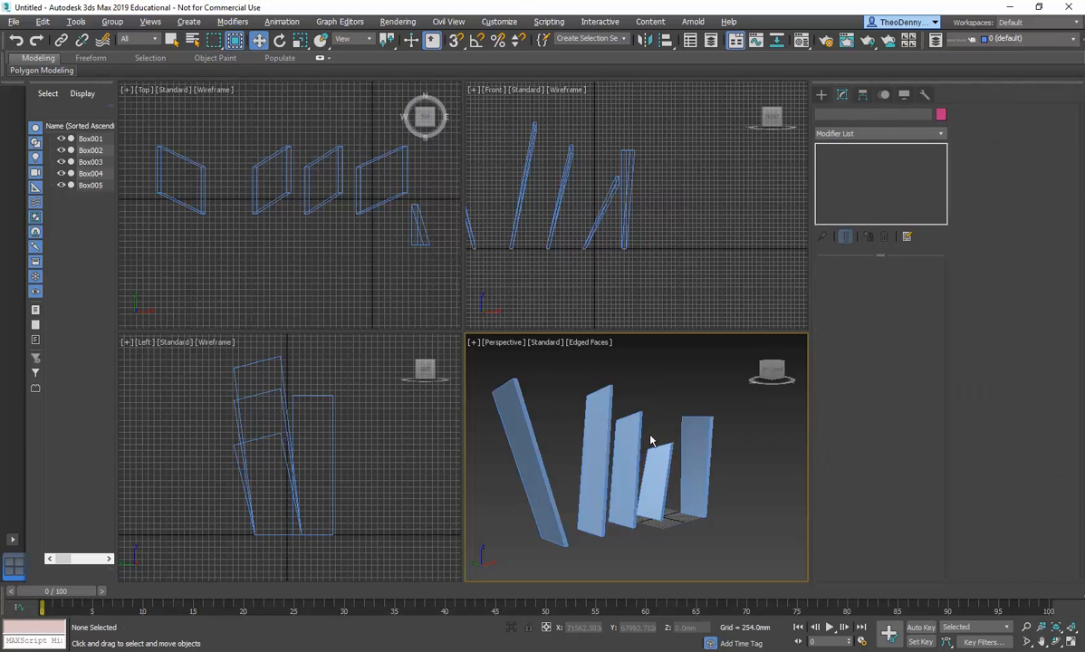
Shorten the outermost, oppositely leaning slab by lowering its top polygon about 1024 mm, and deselect it
{"action": "left_click", "coordinate": [541, 455]}
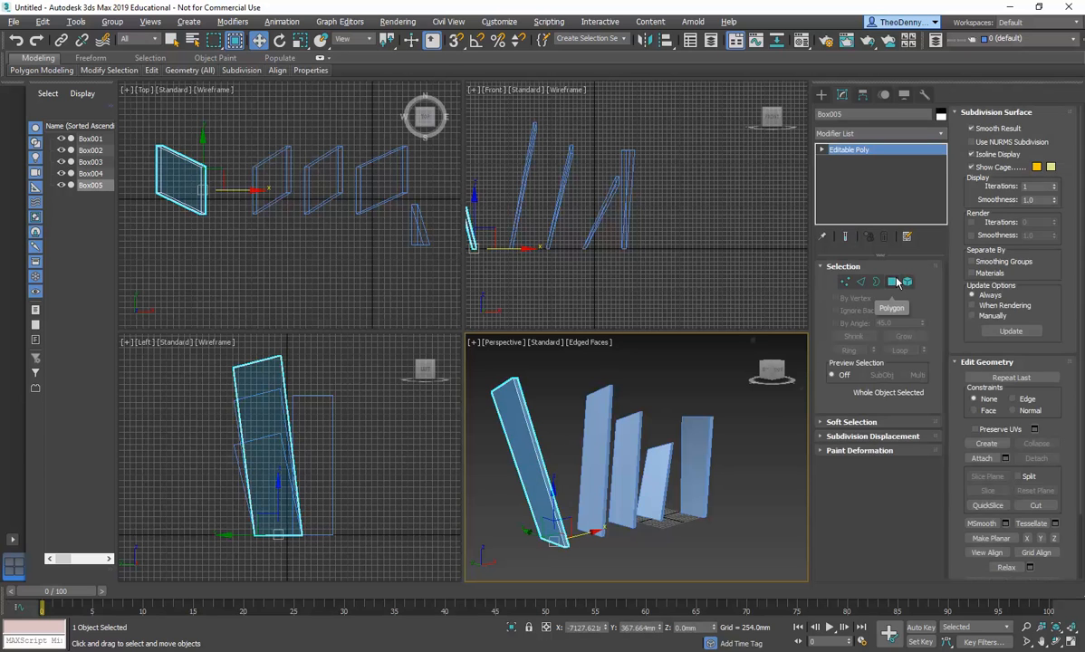
{"action": "left_click", "coordinate": [892, 282]}
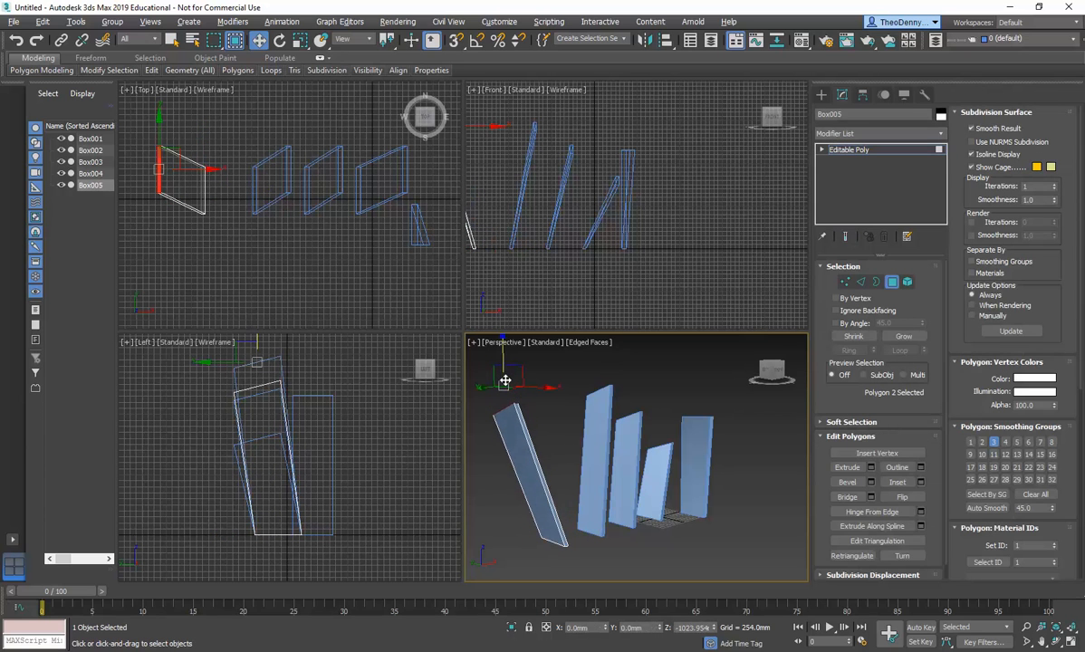
{"action": "left_click", "coordinate": [893, 283]}
{"action": "left_click", "coordinate": [623, 377]}
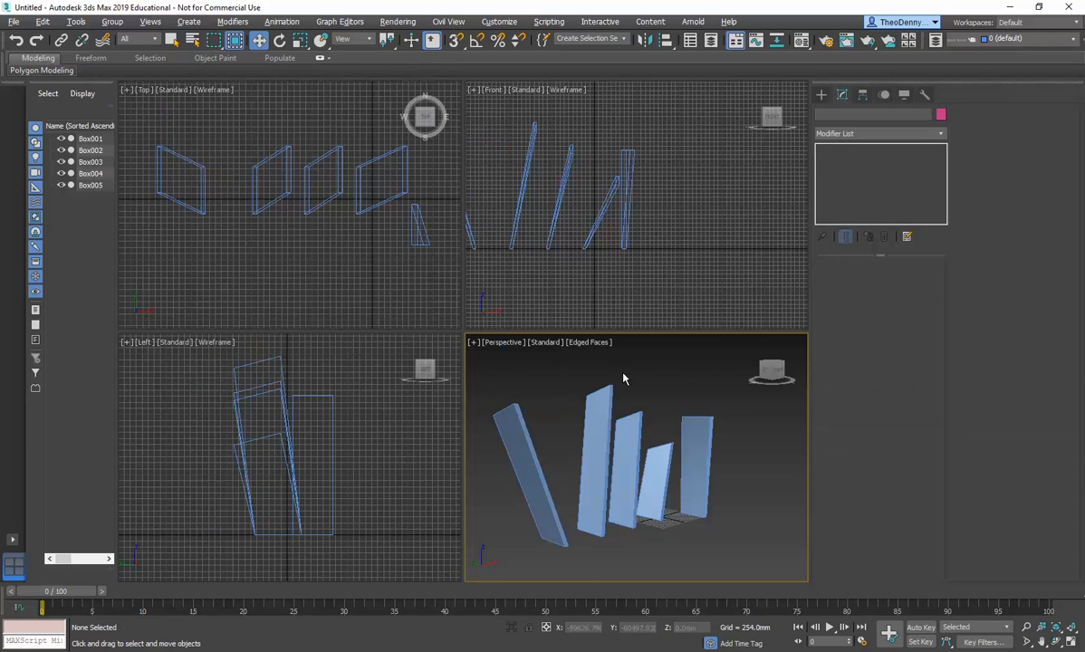
{"action": "middle_click_drag", "start_coordinate": [665, 369], "coordinate": [574, 401], "text": "alt"}
Check the reference photo, then isolate the tallest leaning slab in a maximized perspective view and keep it selected
{"action": "key", "text": "alt+Tab"}
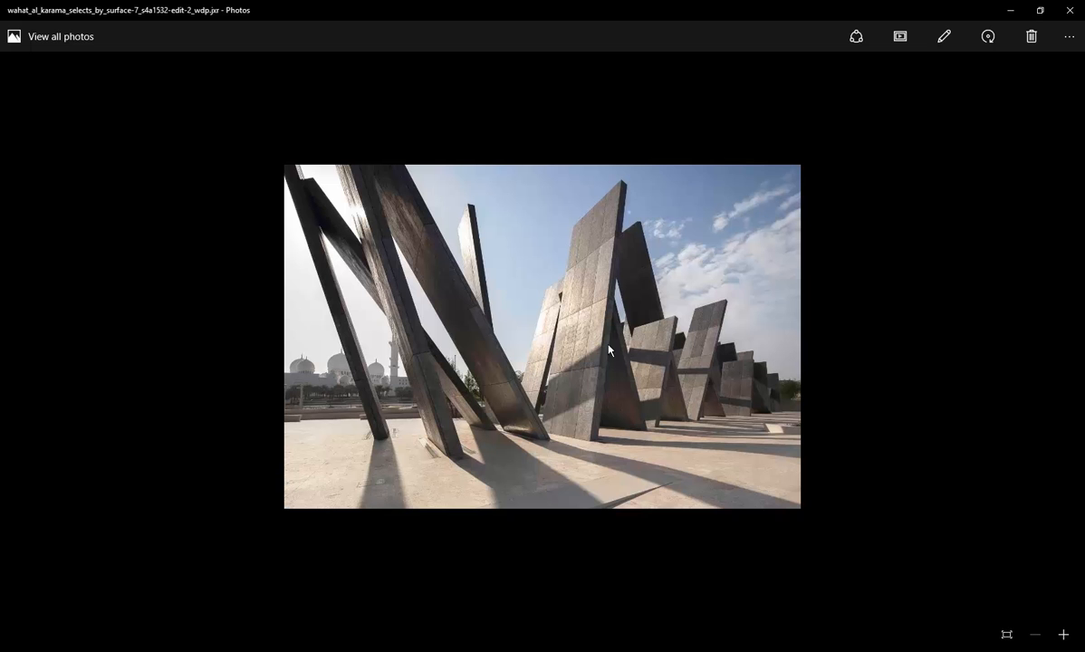
{"action": "key", "text": "alt+Tab"}
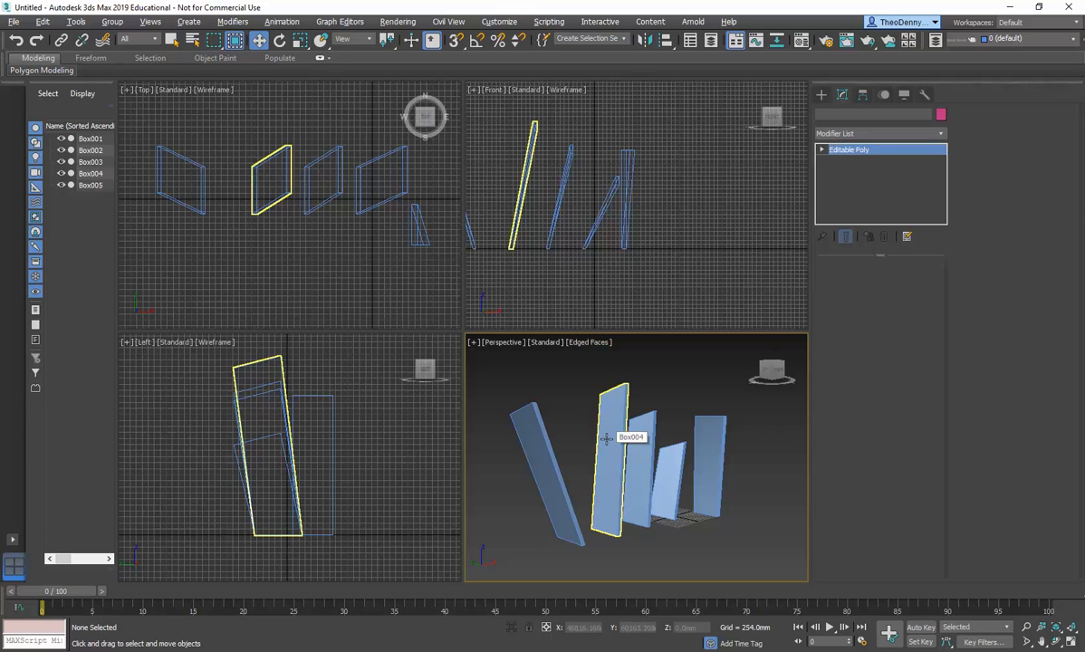
{"action": "left_click", "coordinate": [607, 438]}
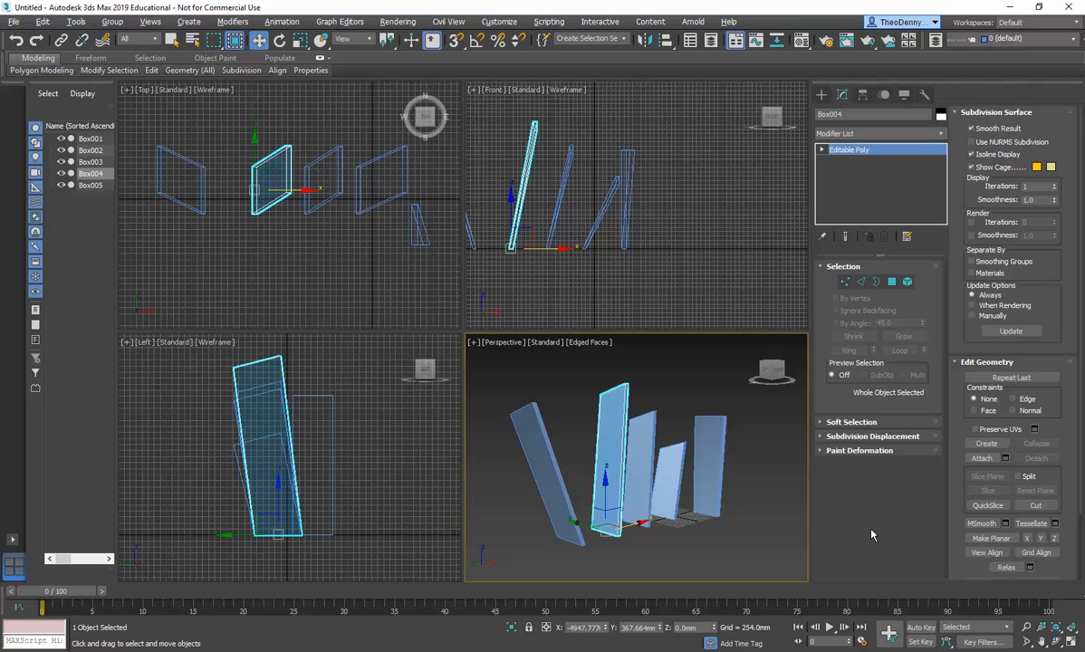
{"action": "left_click", "coordinate": [1072, 641]}
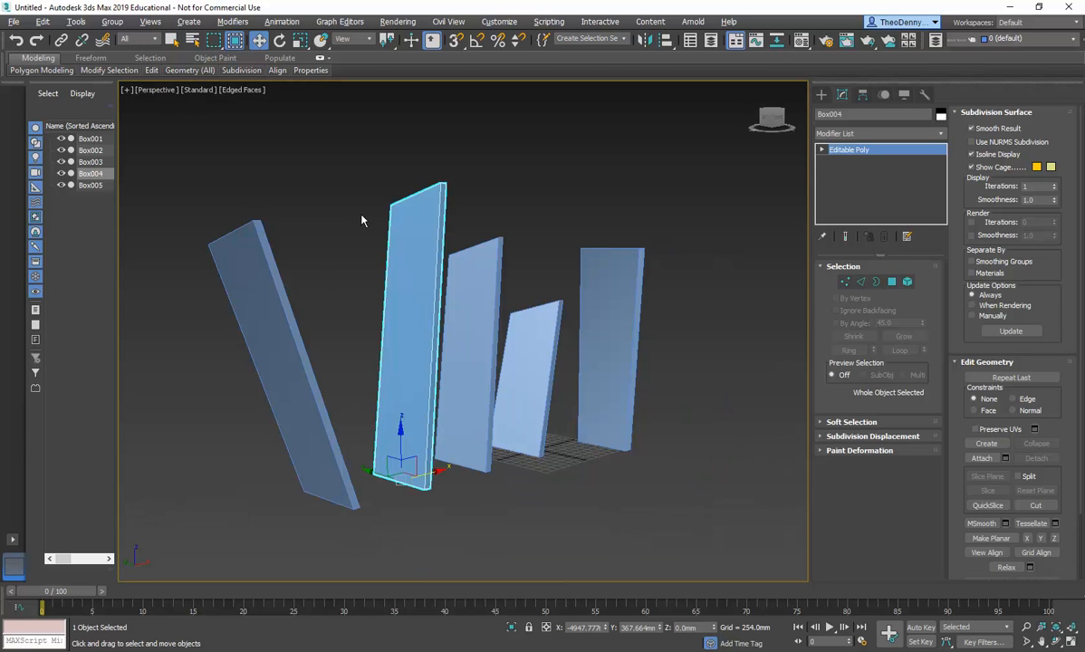
{"action": "right_click", "coordinate": [421, 221]}
{"action": "key", "text": "alt+q"}
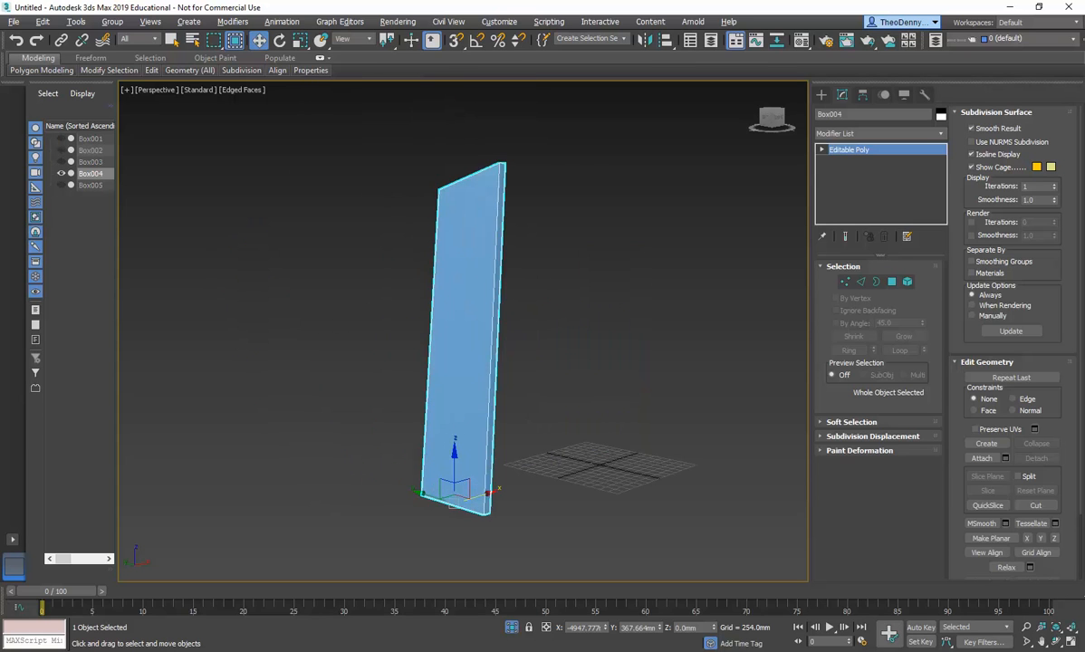
{"action": "left_click", "coordinate": [322, 301]}
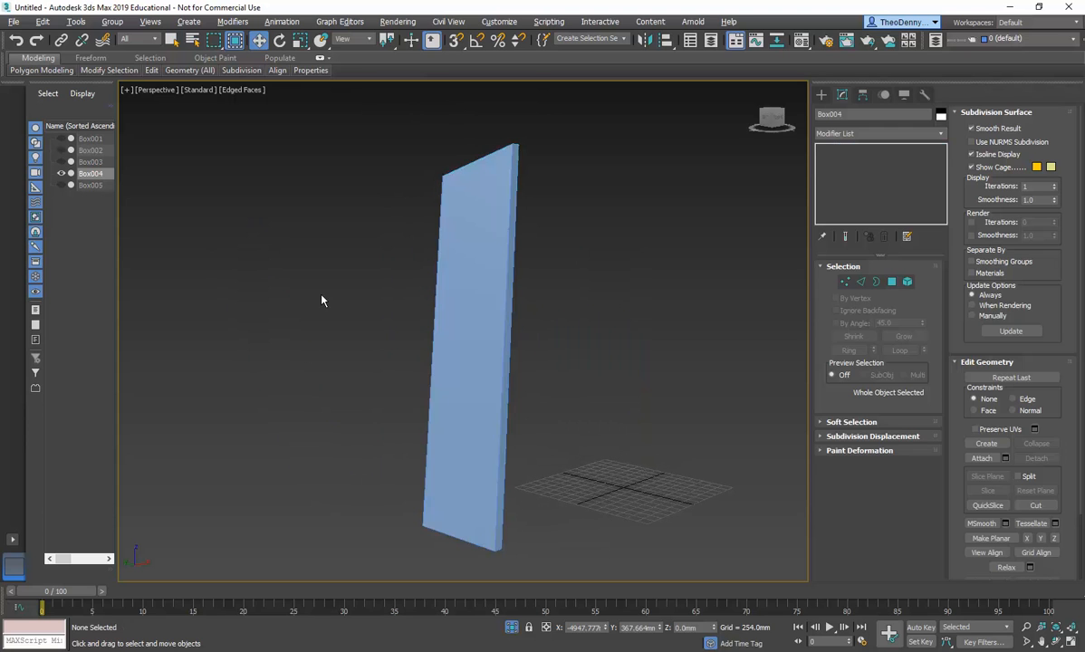
{"action": "left_click", "coordinate": [474, 318]}
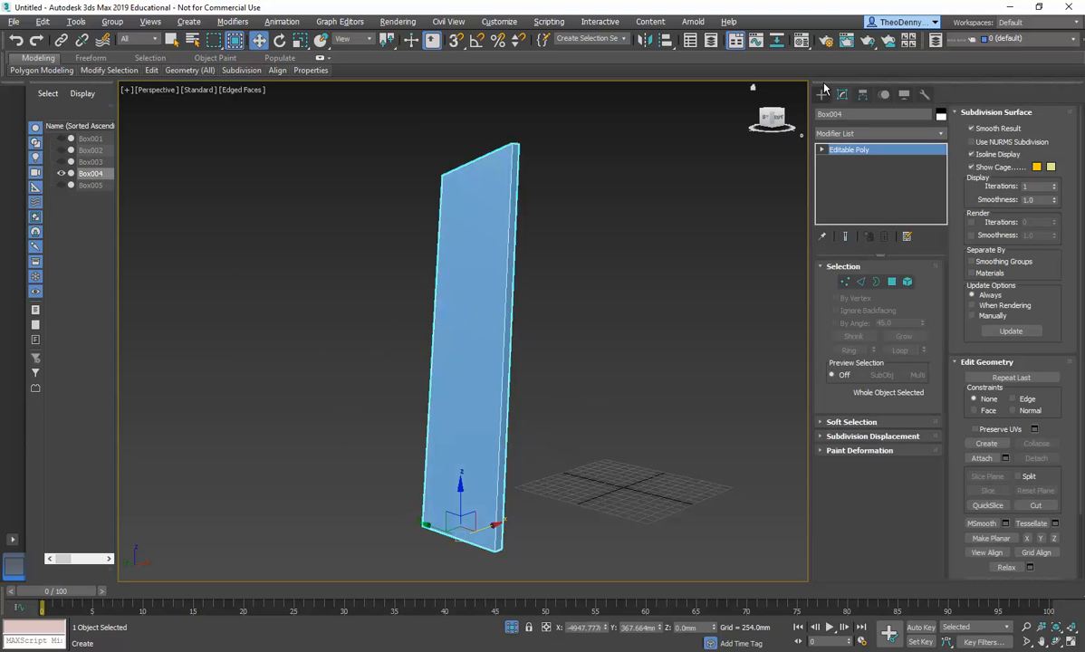
Open the compact Material Editor beside the slab and bring up an enlarged Material/Map Browser for the first sample slot
{"action": "left_click_drag", "start_coordinate": [802, 41], "coordinate": [806, 67]}
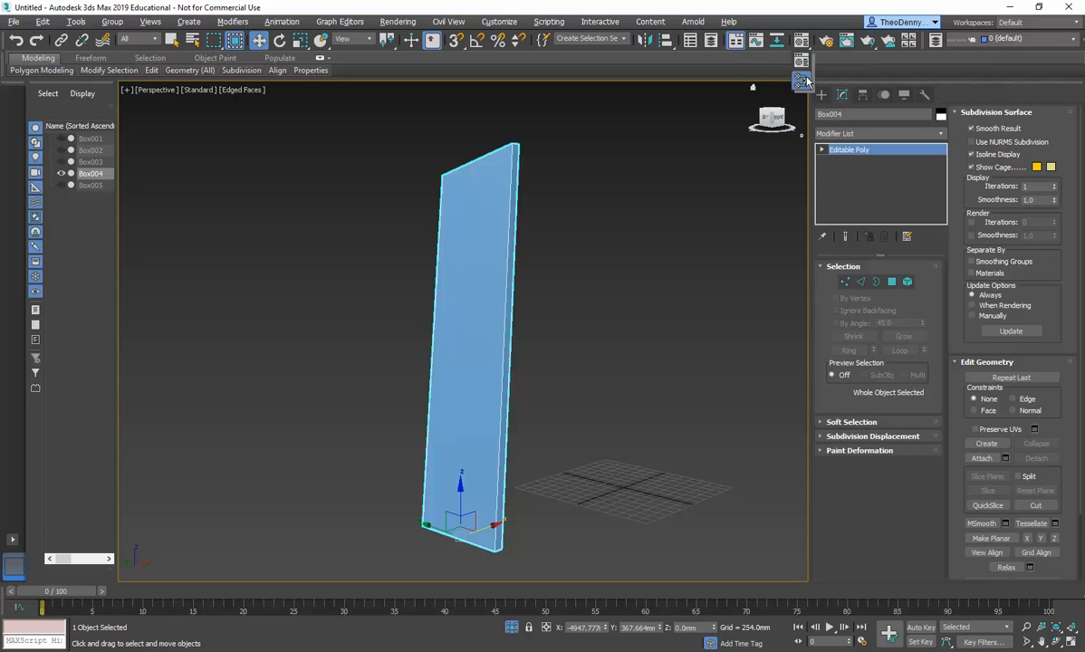
{"action": "left_click_drag", "start_coordinate": [805, 83], "coordinate": [805, 63]}
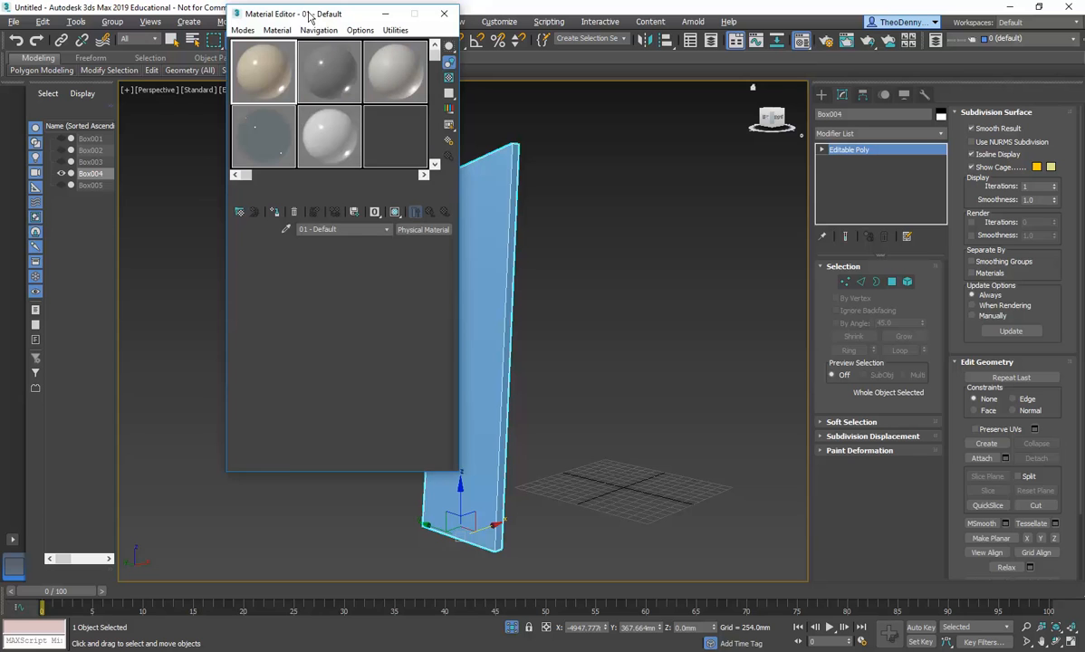
{"action": "left_click_drag", "start_coordinate": [342, 16], "coordinate": [232, 57]}
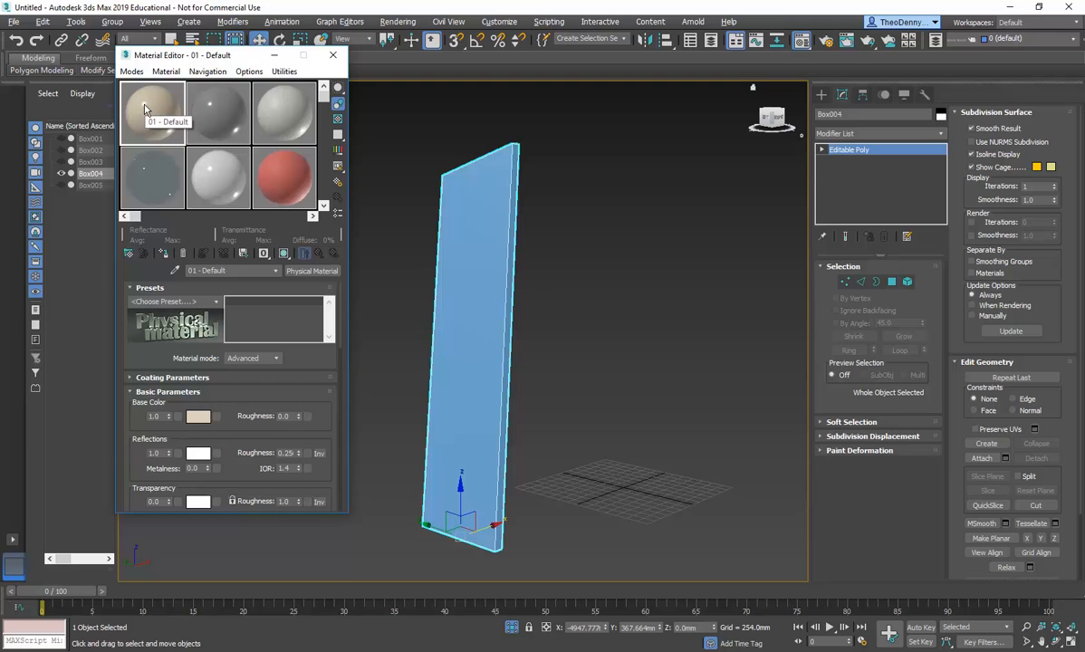
{"action": "left_click", "coordinate": [129, 257]}
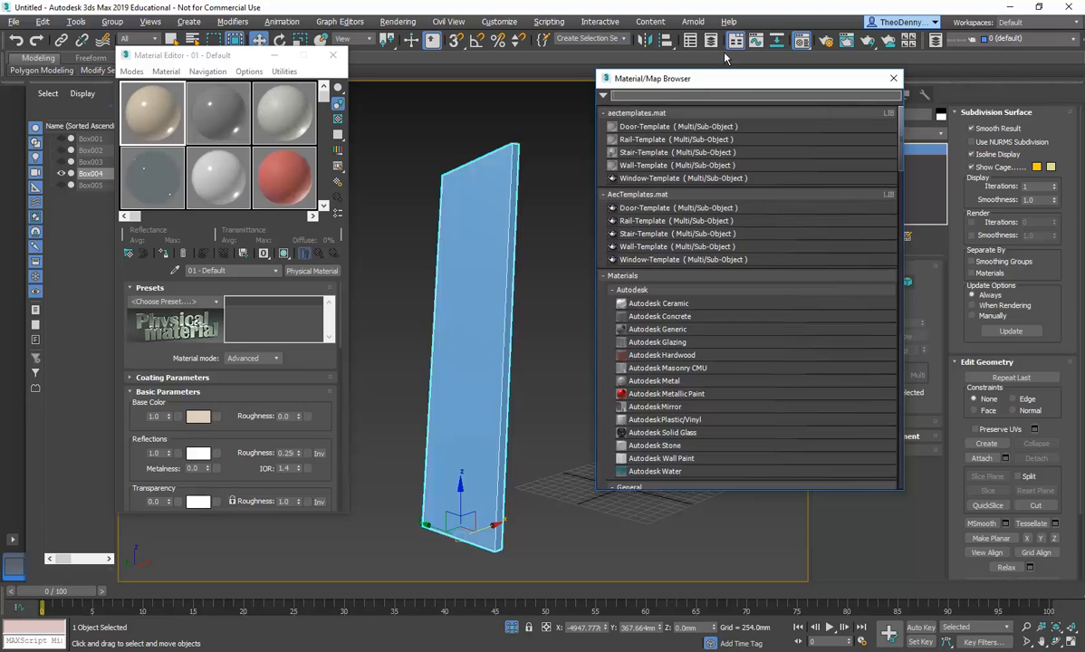
{"action": "left_click_drag", "start_coordinate": [718, 80], "coordinate": [484, 70]}
{"action": "left_click_drag", "start_coordinate": [664, 474], "coordinate": [702, 561]}
Collapse the Plastic category and expand the Metal category of the Autodesk Material Library
{"action": "scroll", "coordinate": [398, 262], "scroll_direction": "down", "scroll_amount": 7}
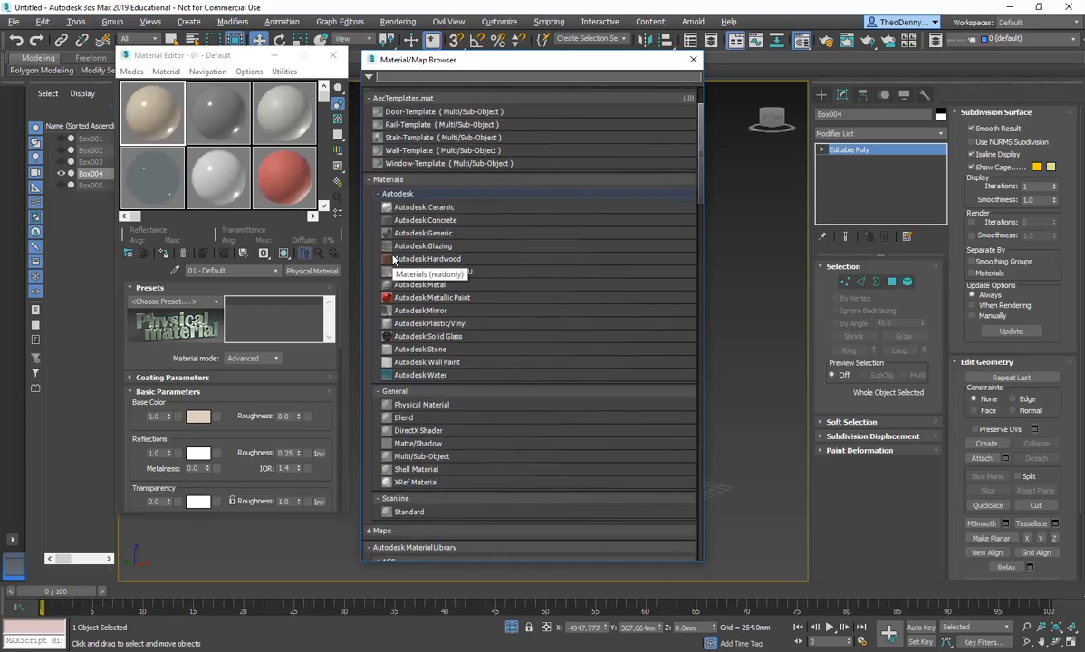
{"action": "scroll", "coordinate": [405, 251], "scroll_direction": "down", "scroll_amount": 7}
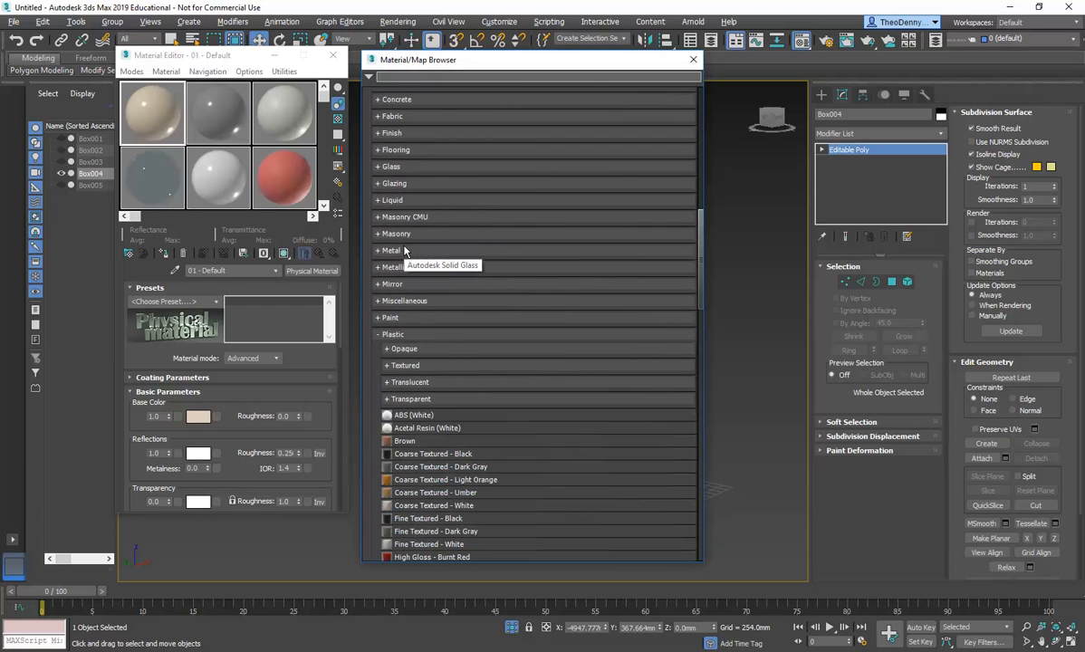
{"action": "left_click", "coordinate": [396, 334]}
{"action": "scroll", "coordinate": [416, 138], "scroll_direction": "up", "scroll_amount": 2}
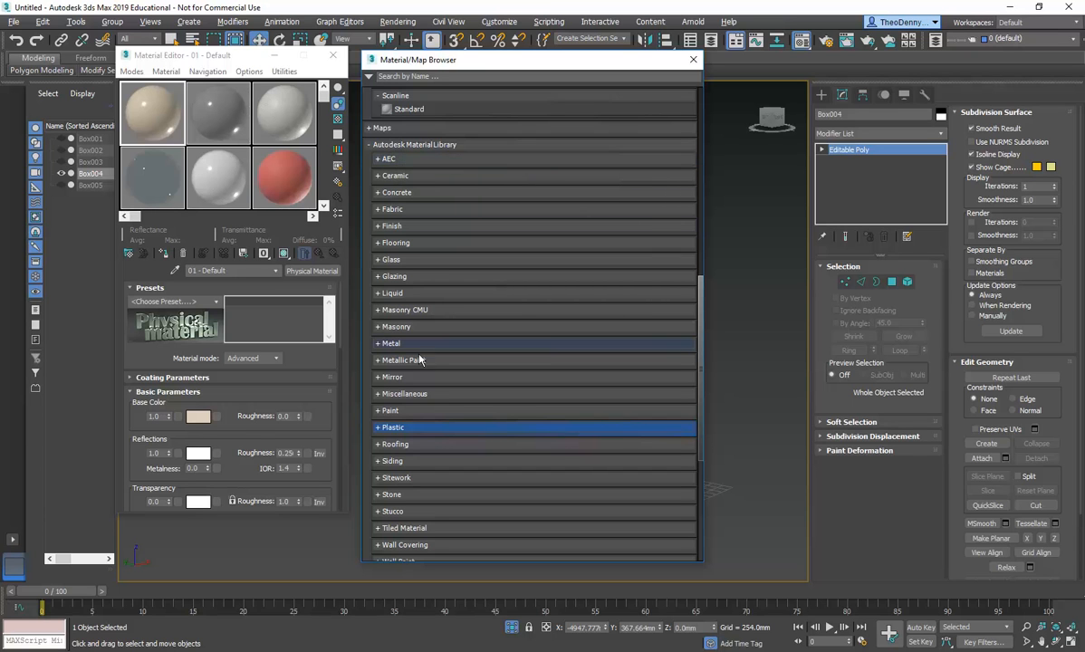
{"action": "left_click", "coordinate": [379, 345]}
{"action": "scroll", "coordinate": [435, 321], "scroll_direction": "down", "scroll_amount": 2}
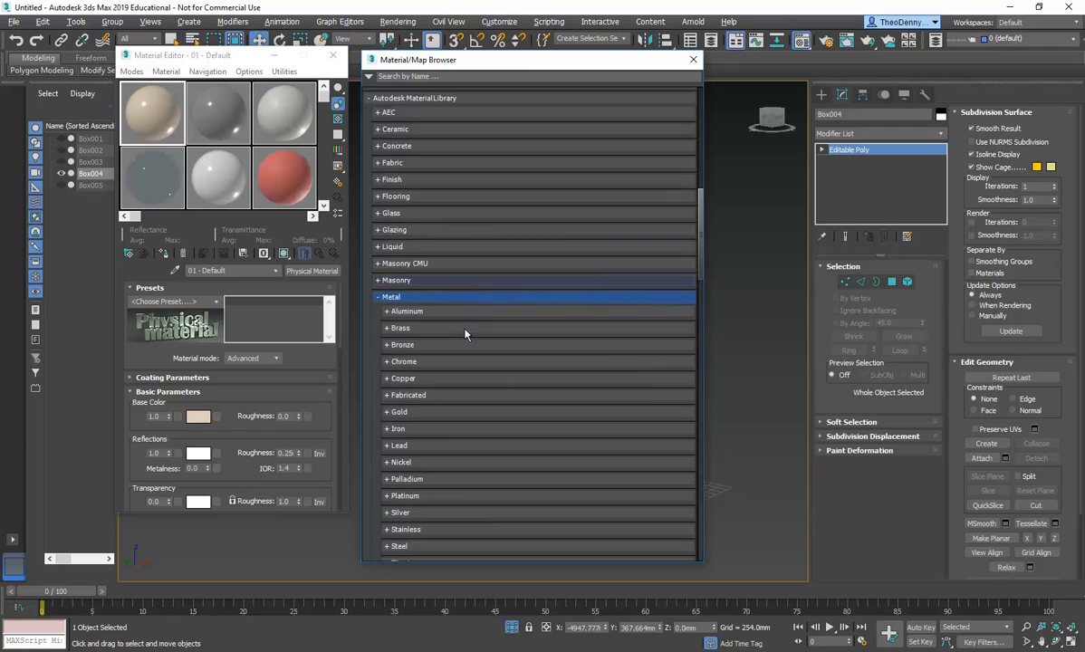
{"action": "scroll", "coordinate": [410, 371], "scroll_direction": "down", "scroll_amount": 1}
Look through the Fabricated and Steel metals and load Steel Diamond Plate - 3 Bar into the first sample slot
{"action": "left_click", "coordinate": [390, 348]}
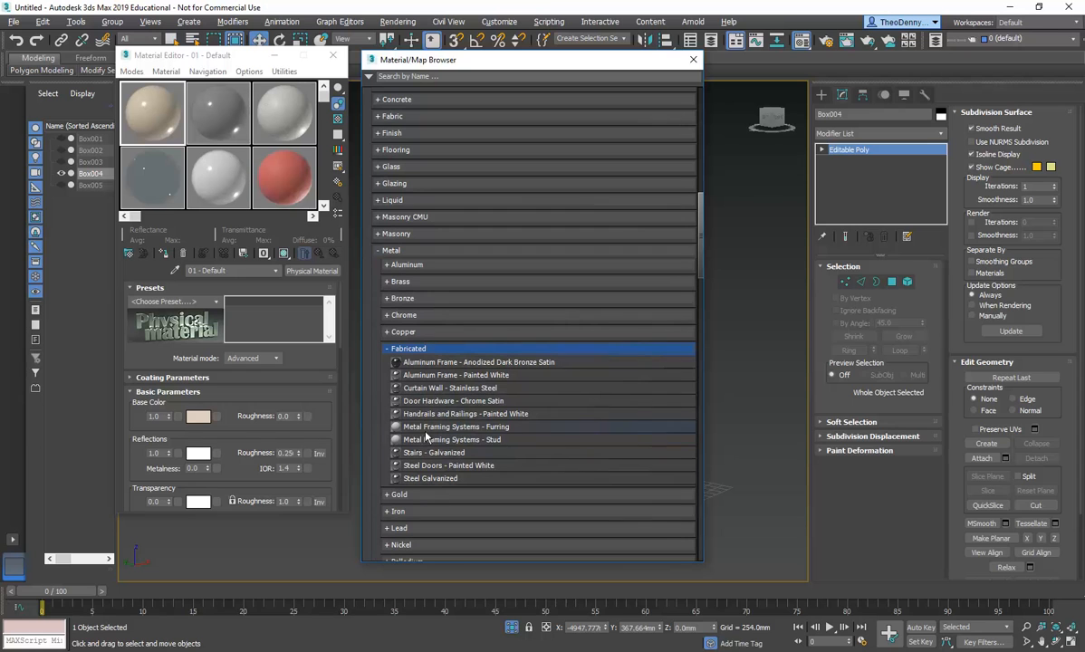
{"action": "left_click", "coordinate": [388, 351]}
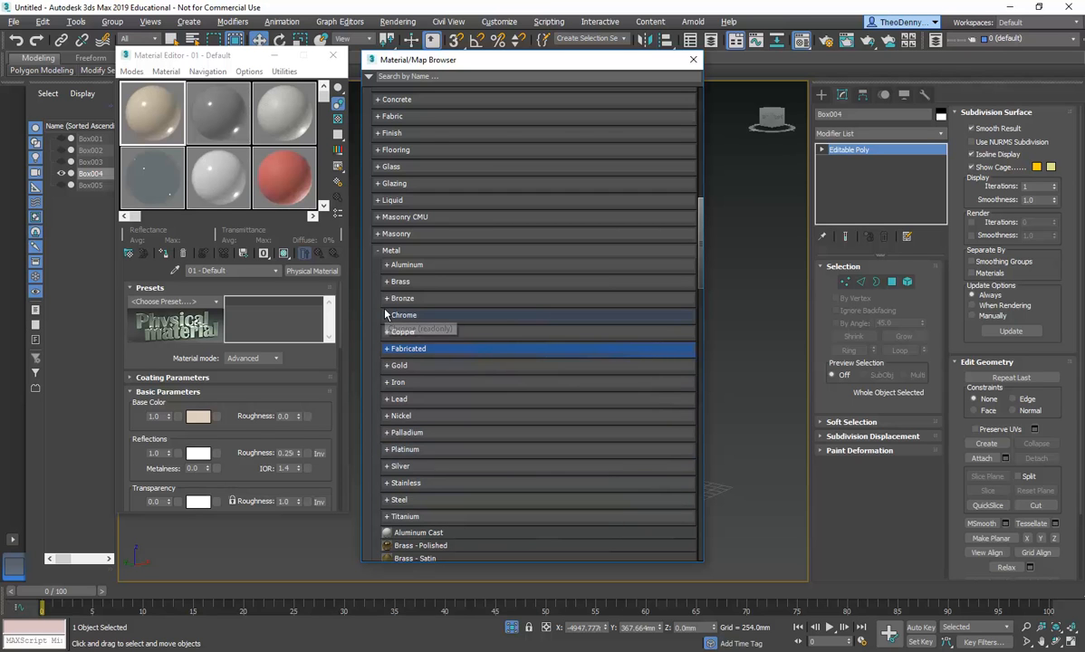
{"action": "left_click", "coordinate": [398, 499]}
{"action": "scroll", "coordinate": [414, 442], "scroll_direction": "down", "scroll_amount": 6}
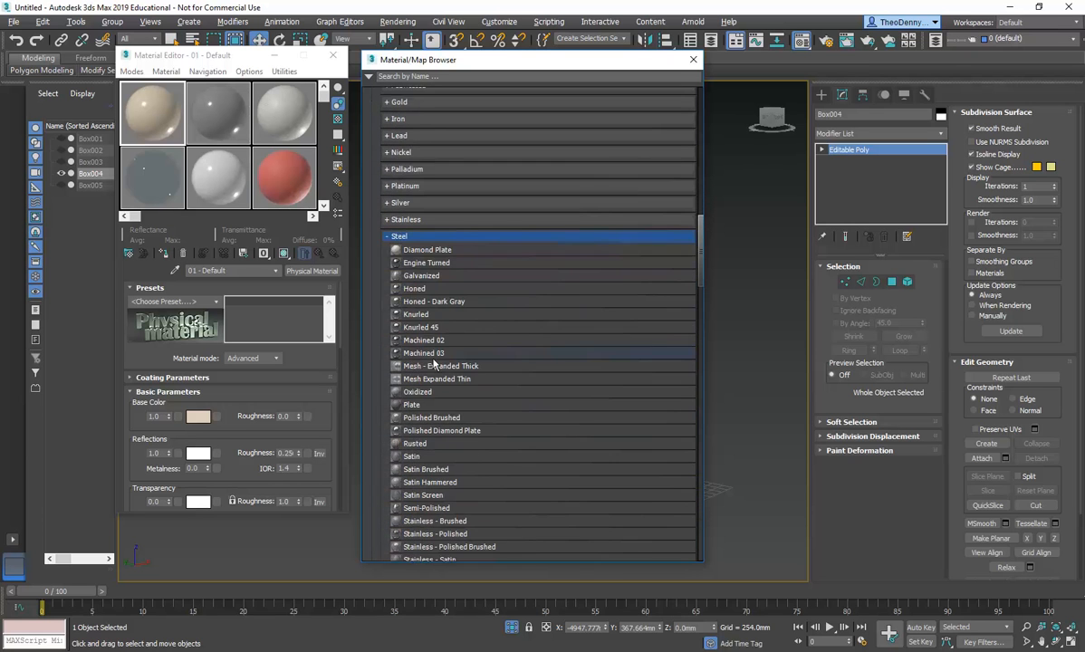
{"action": "scroll", "coordinate": [433, 362], "scroll_direction": "down", "scroll_amount": 5}
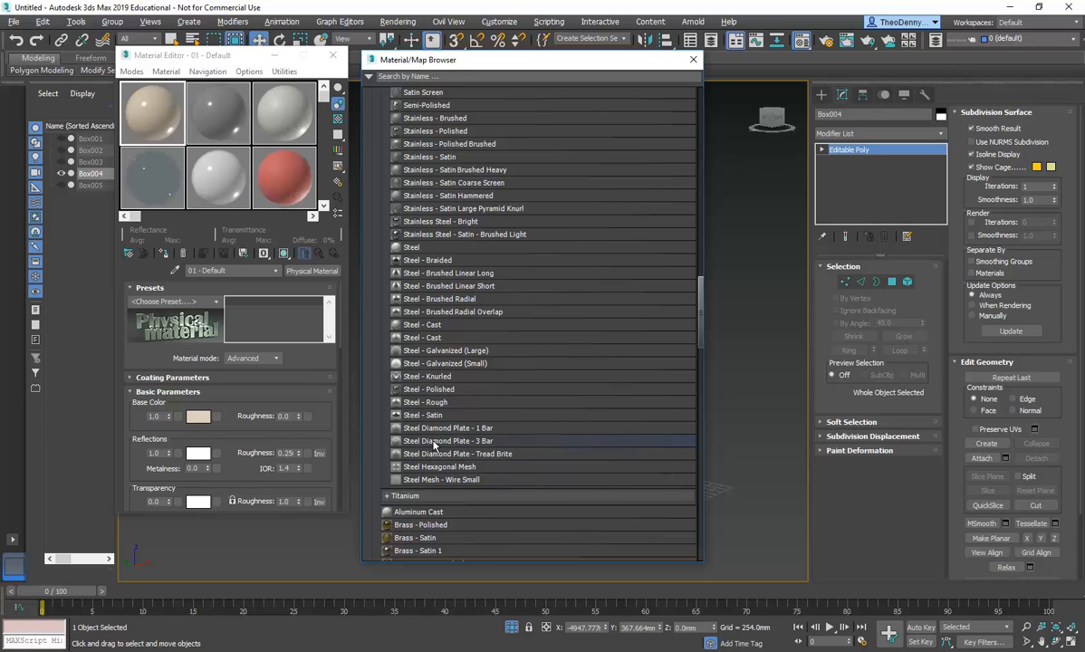
{"action": "double_click", "coordinate": [433, 441]}
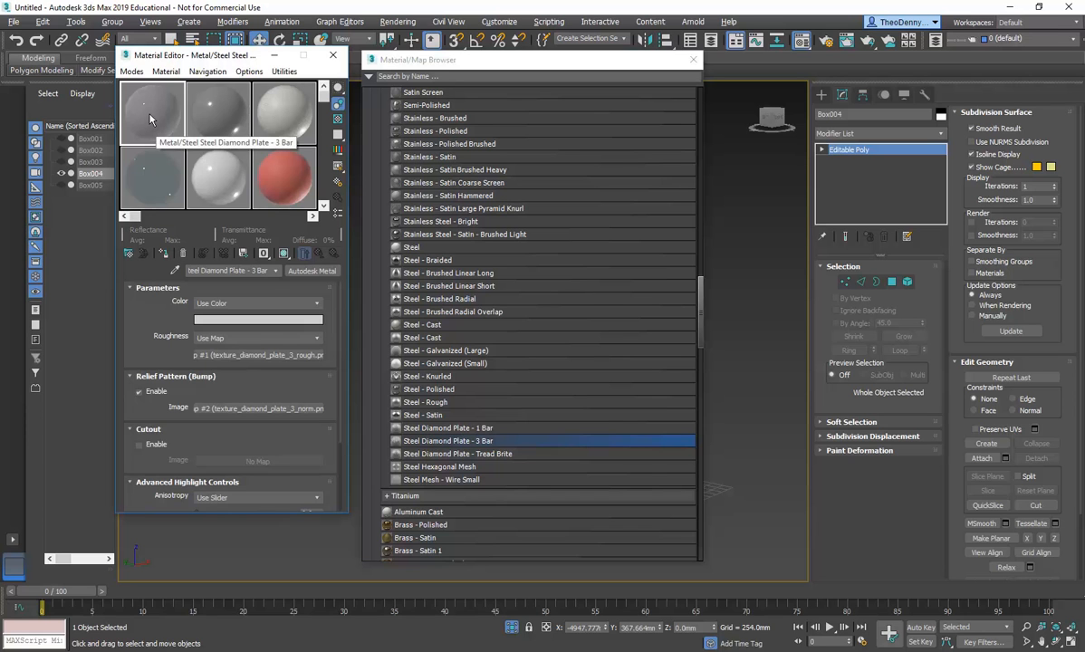
Load Metal Framing Systems - Furring from the Fabricated metals into the second sample slot and close the material browser
{"action": "left_click", "coordinate": [215, 106]}
{"action": "scroll", "coordinate": [454, 375], "scroll_direction": "up", "scroll_amount": 10}
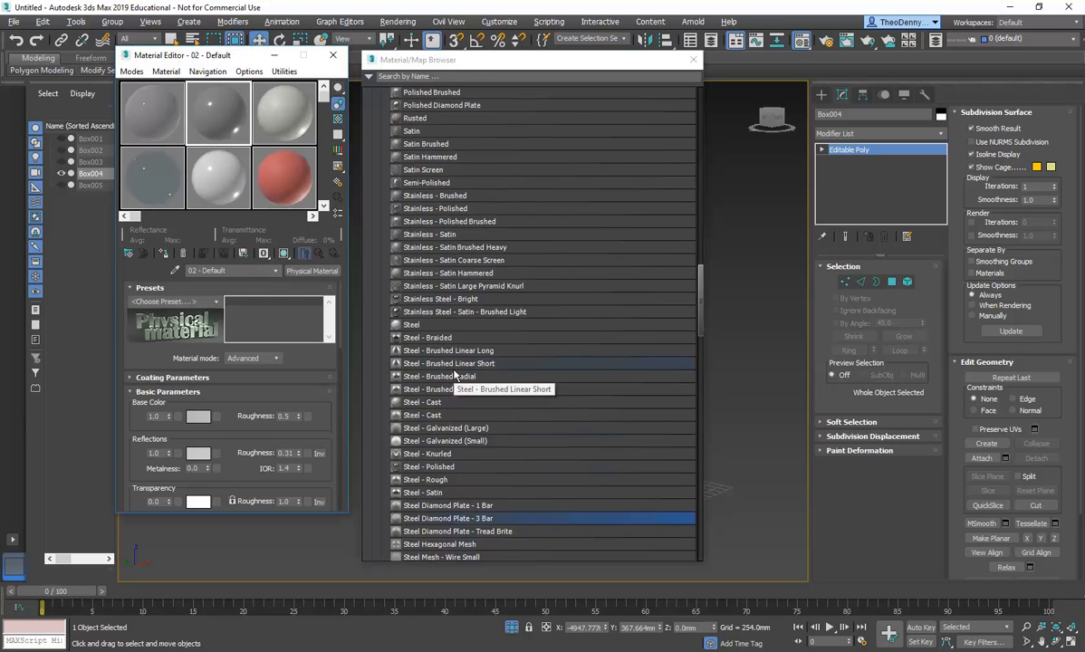
{"action": "left_click", "coordinate": [389, 221]}
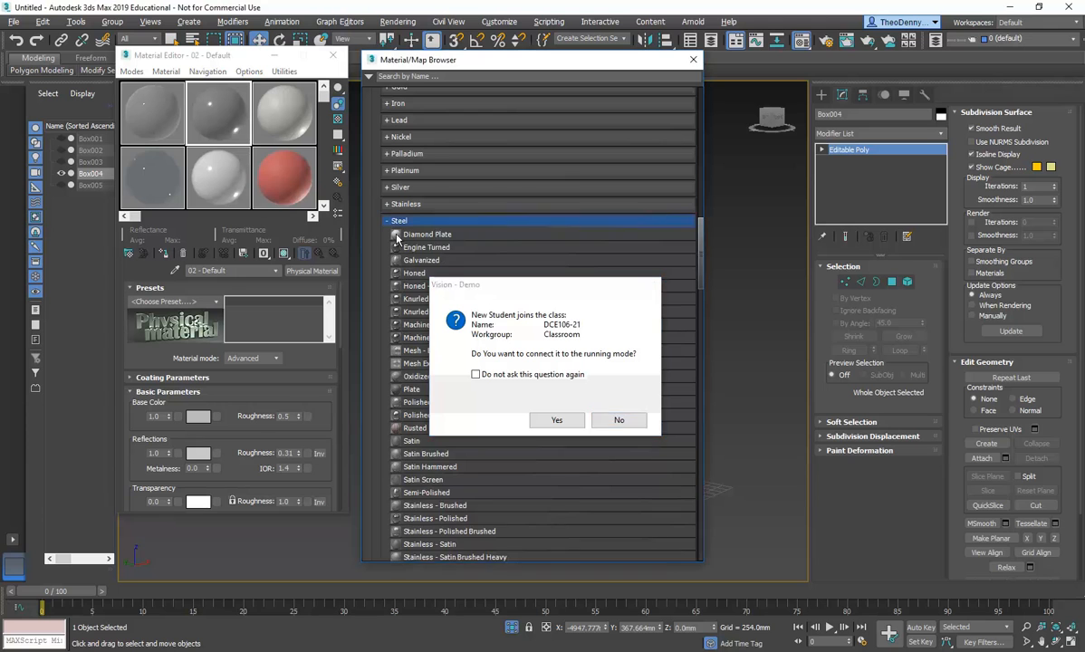
{"action": "left_click", "coordinate": [618, 420]}
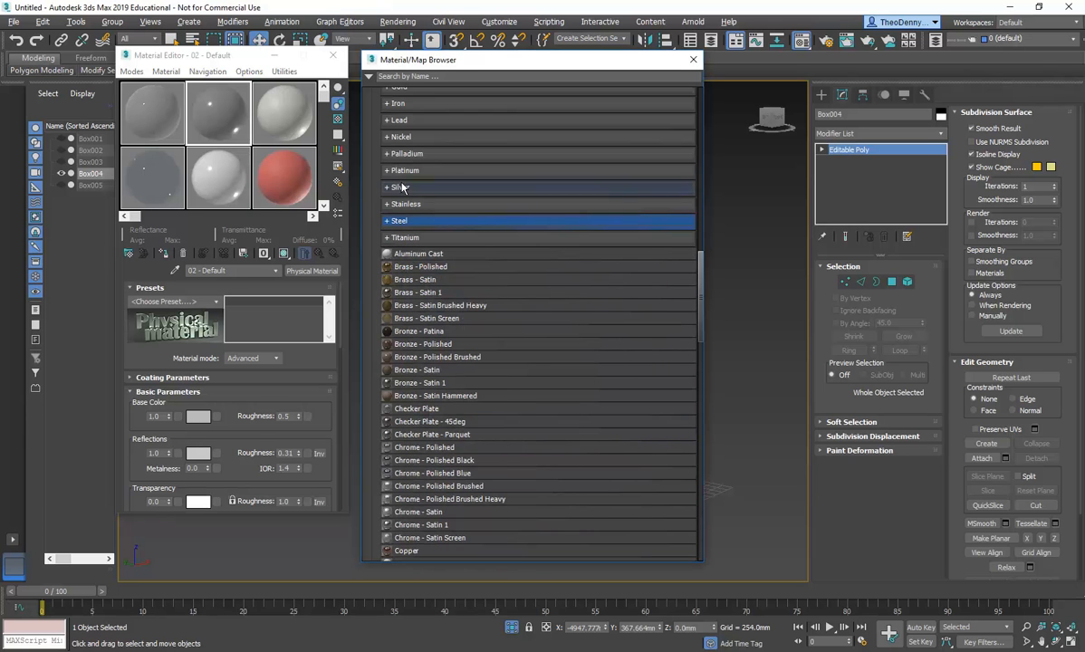
{"action": "scroll", "coordinate": [387, 137], "scroll_direction": "up", "scroll_amount": 3}
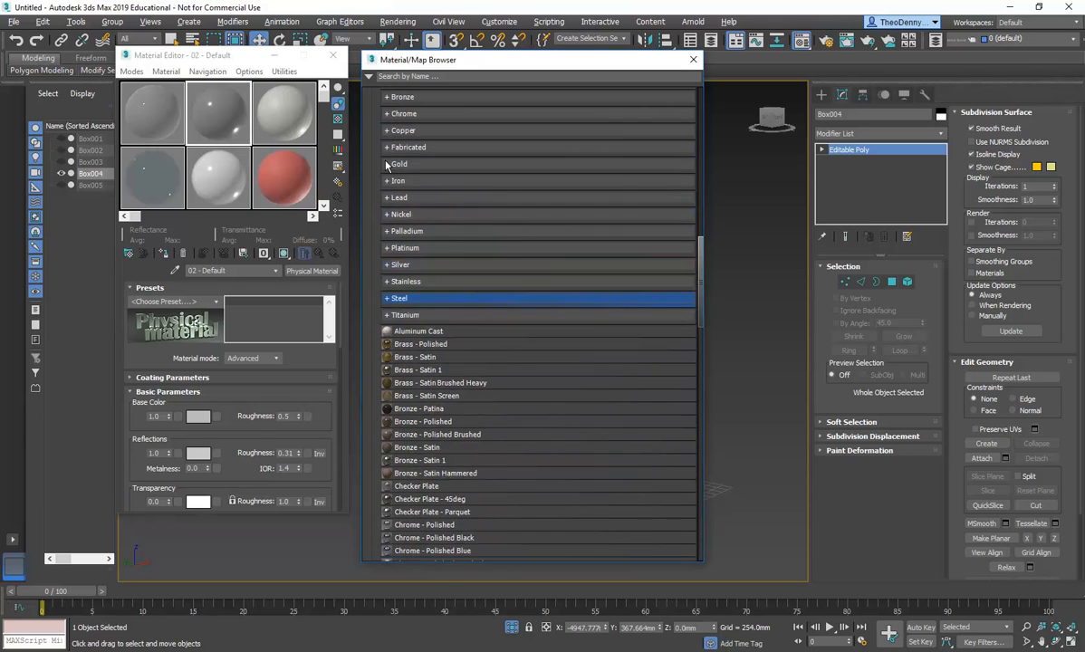
{"action": "left_click", "coordinate": [385, 210]}
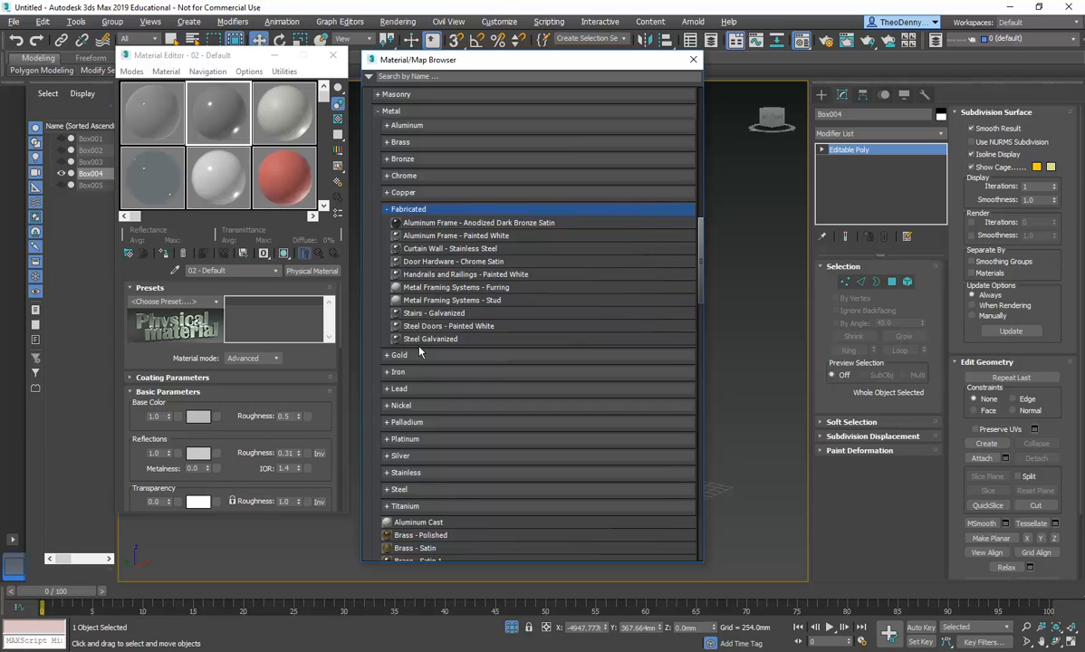
{"action": "double_click", "coordinate": [433, 224]}
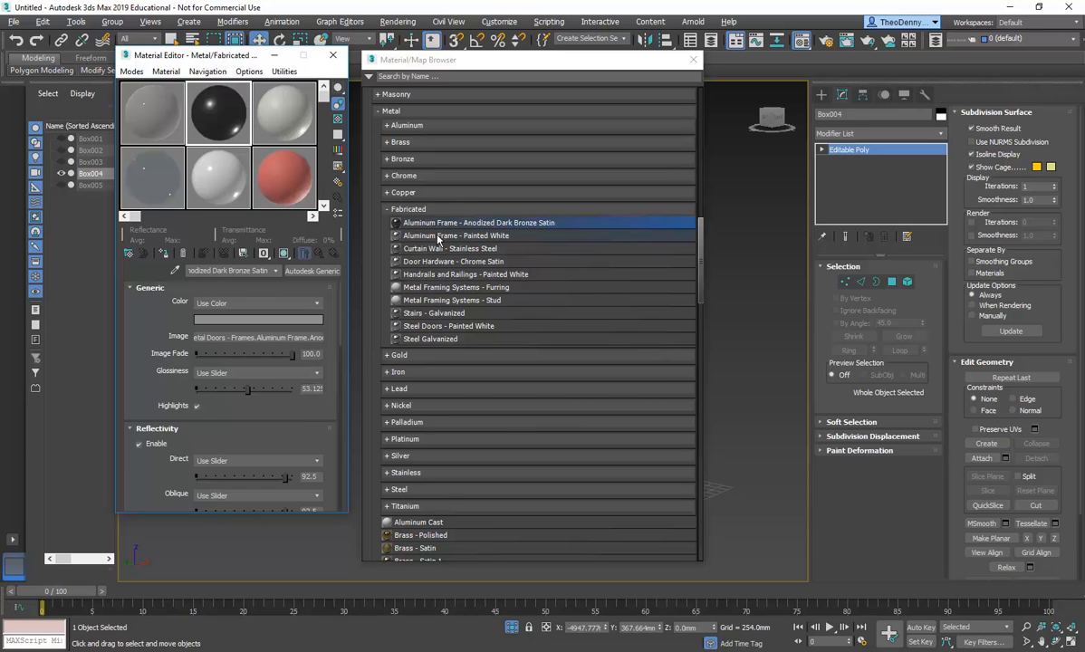
{"action": "double_click", "coordinate": [429, 288]}
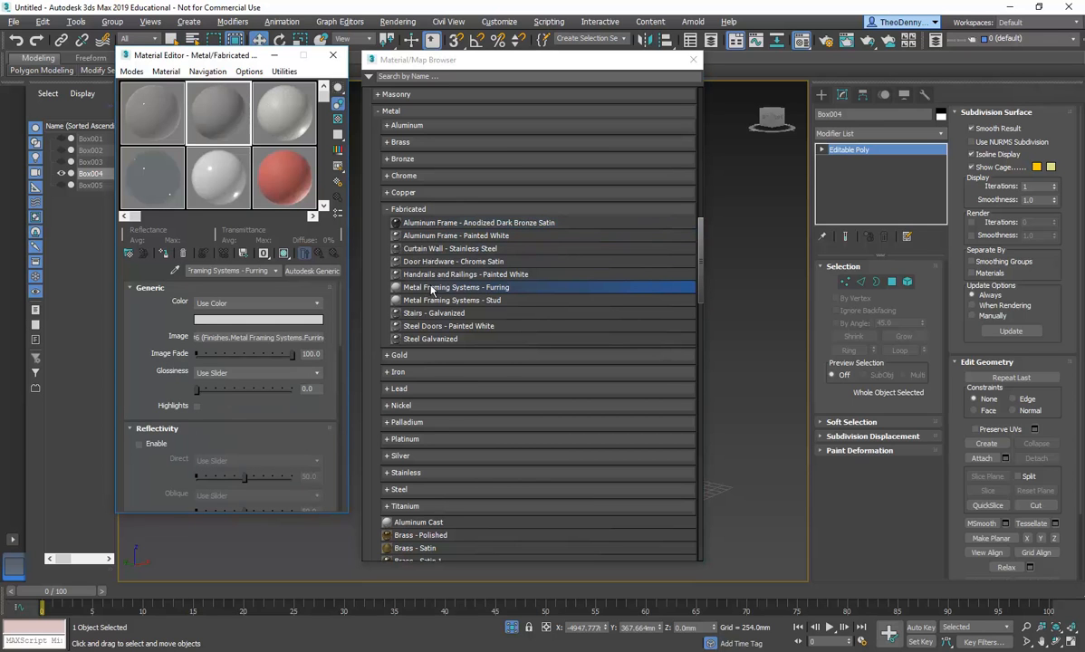
{"action": "left_click", "coordinate": [693, 60]}
Compare the two metal samples and apply the Steel Diamond Plate - 3 Bar material to the isolated slab
{"action": "left_click", "coordinate": [161, 126]}
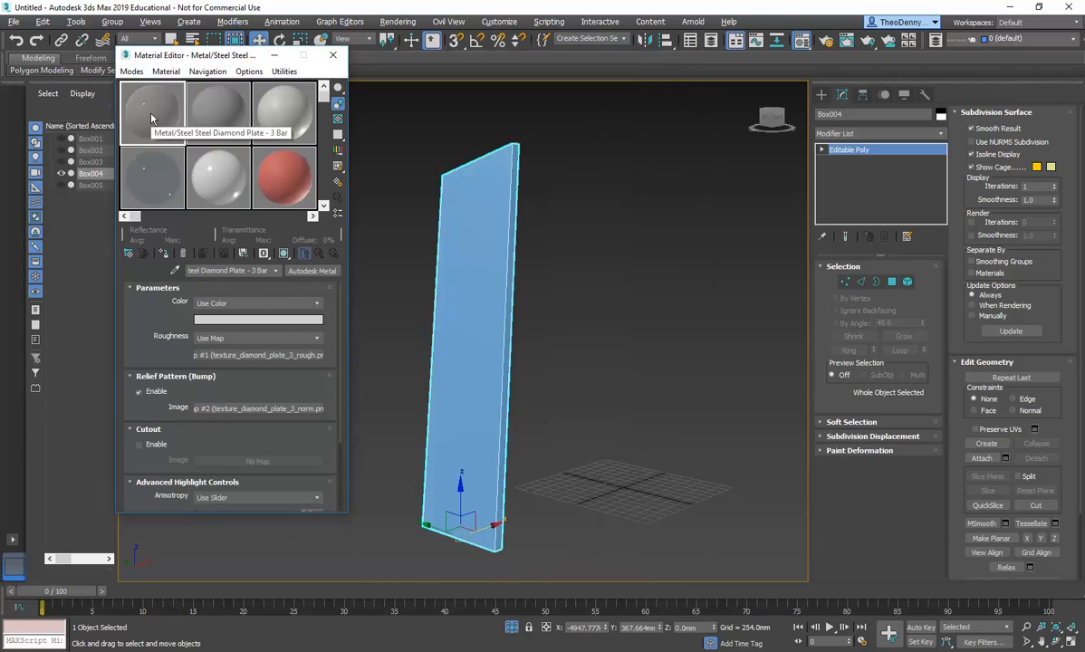
{"action": "left_click", "coordinate": [212, 89]}
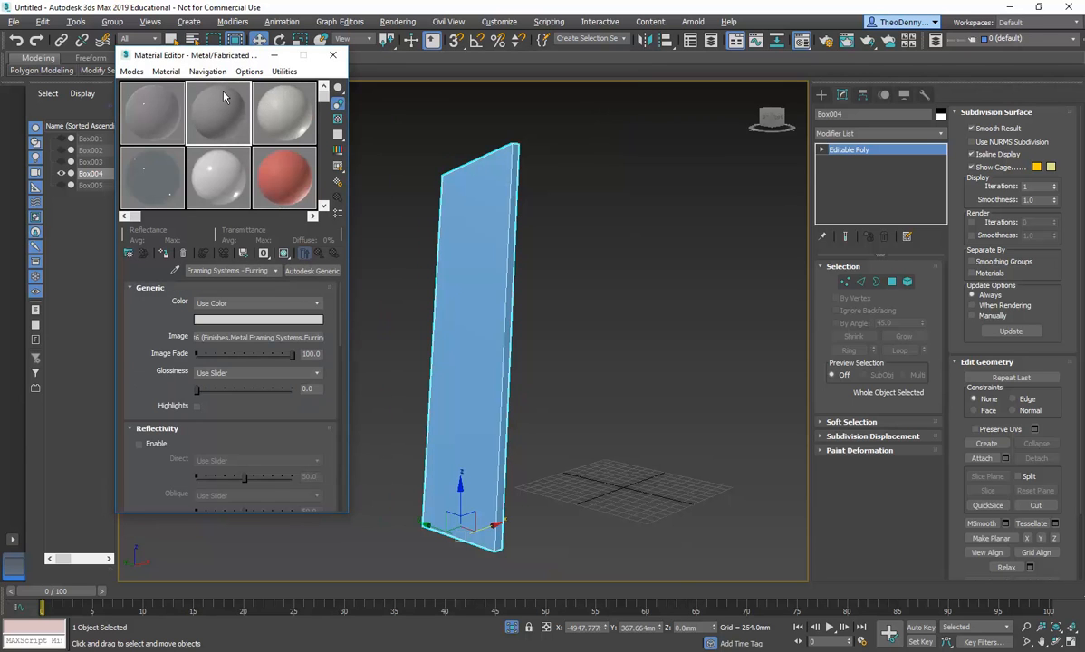
{"action": "left_click", "coordinate": [158, 110]}
{"action": "left_click", "coordinate": [208, 117]}
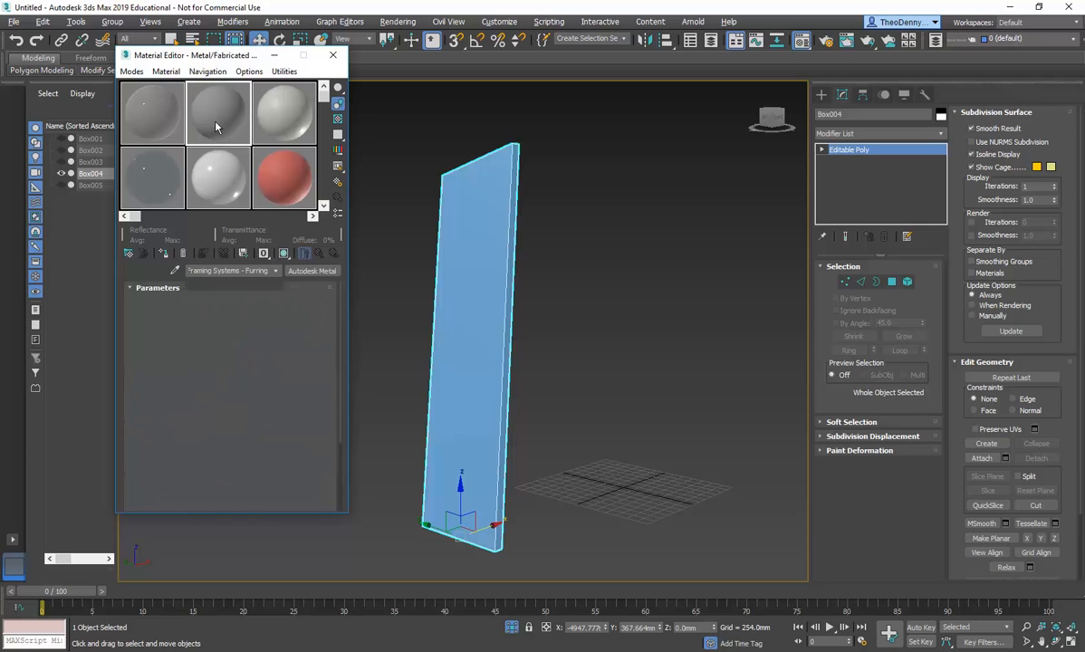
{"action": "left_click", "coordinate": [168, 133]}
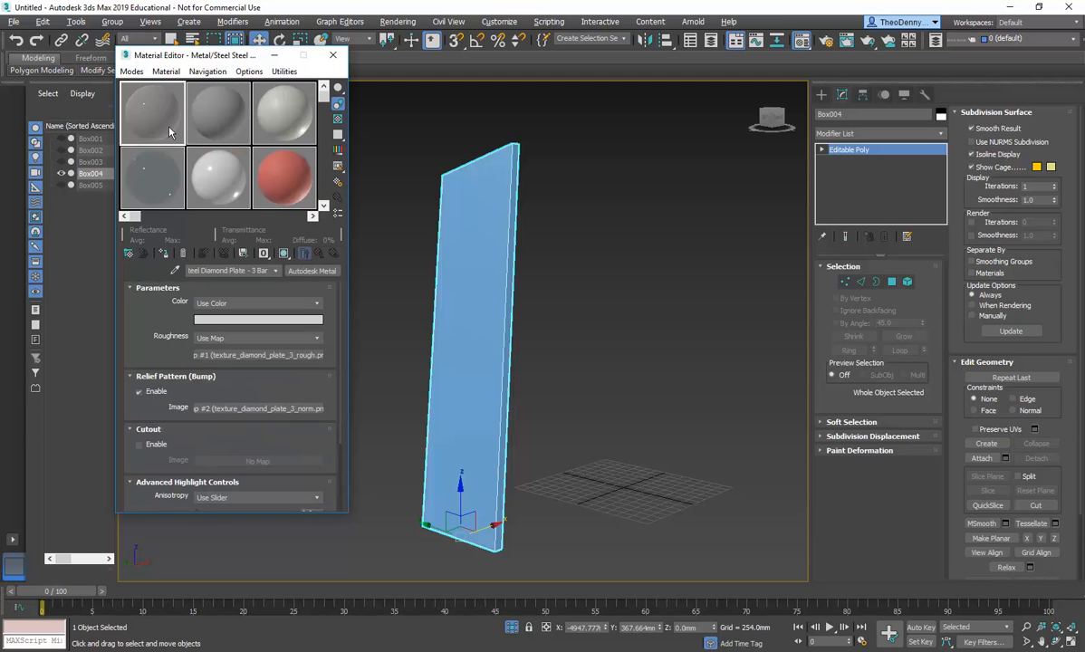
{"action": "left_click_drag", "start_coordinate": [143, 115], "coordinate": [446, 288]}
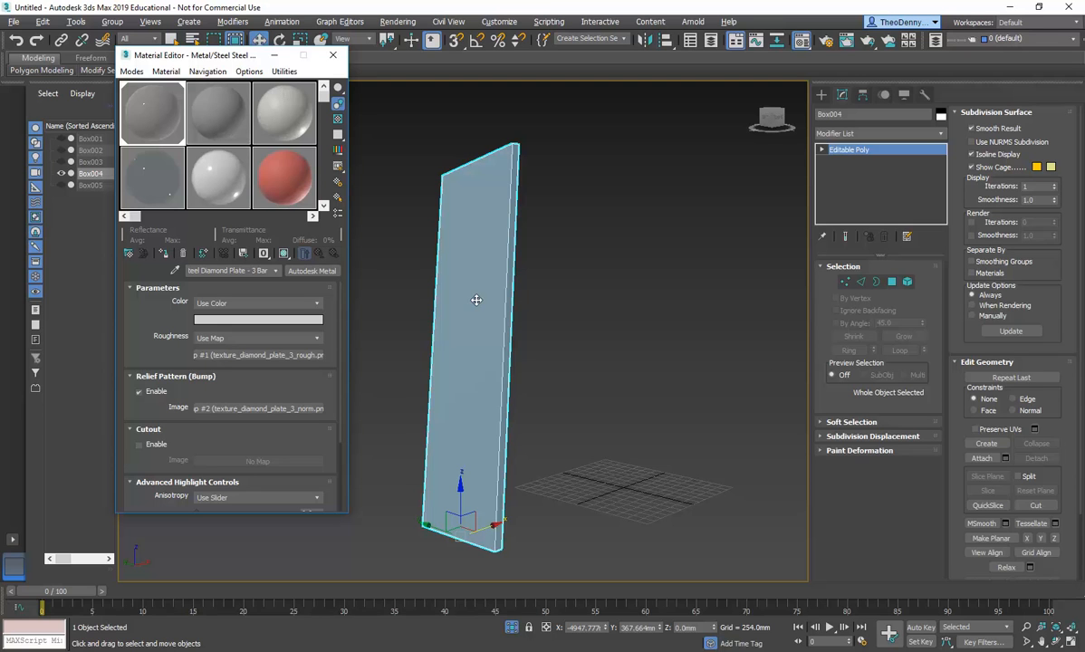
Toggle the shaded material display in the viewport and look over the diamond plate's roughness, bump, cutout and highlight settings
{"action": "left_click", "coordinate": [285, 256]}
{"action": "left_click_drag", "start_coordinate": [157, 355], "coordinate": [157, 289]}
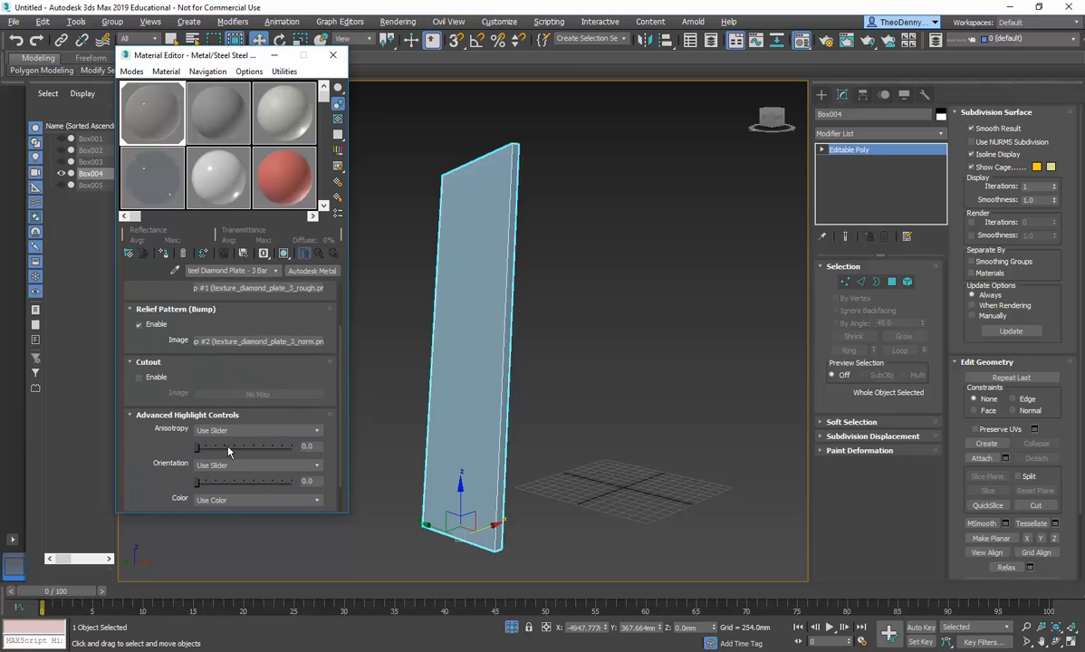
{"action": "scroll", "coordinate": [221, 435], "scroll_direction": "down", "scroll_amount": 1}
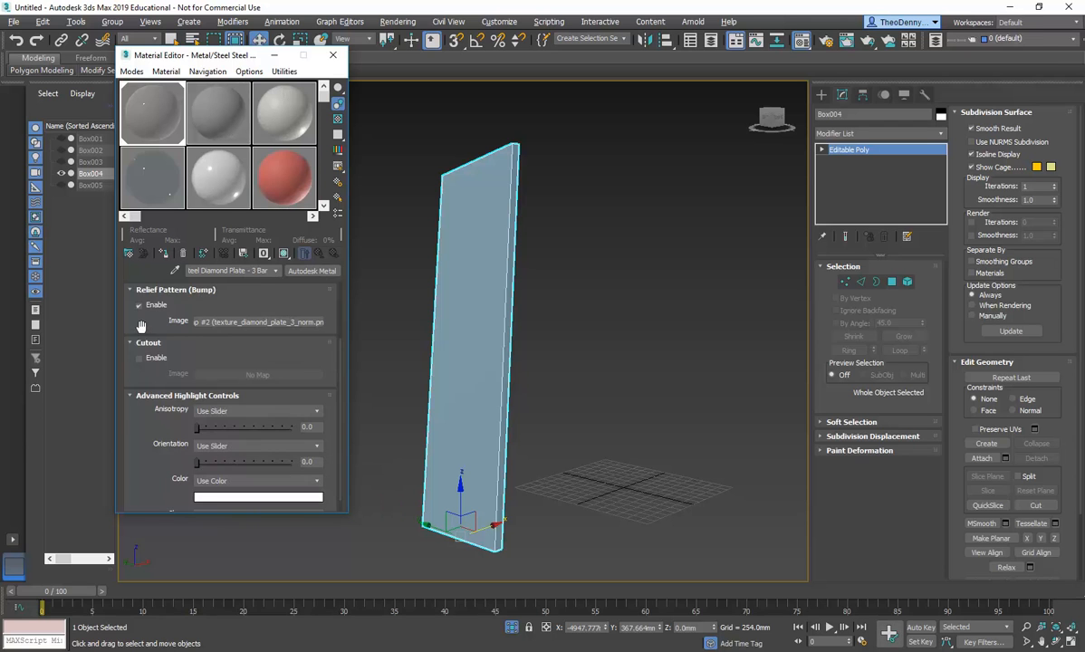
{"action": "left_click_drag", "start_coordinate": [141, 326], "coordinate": [156, 501]}
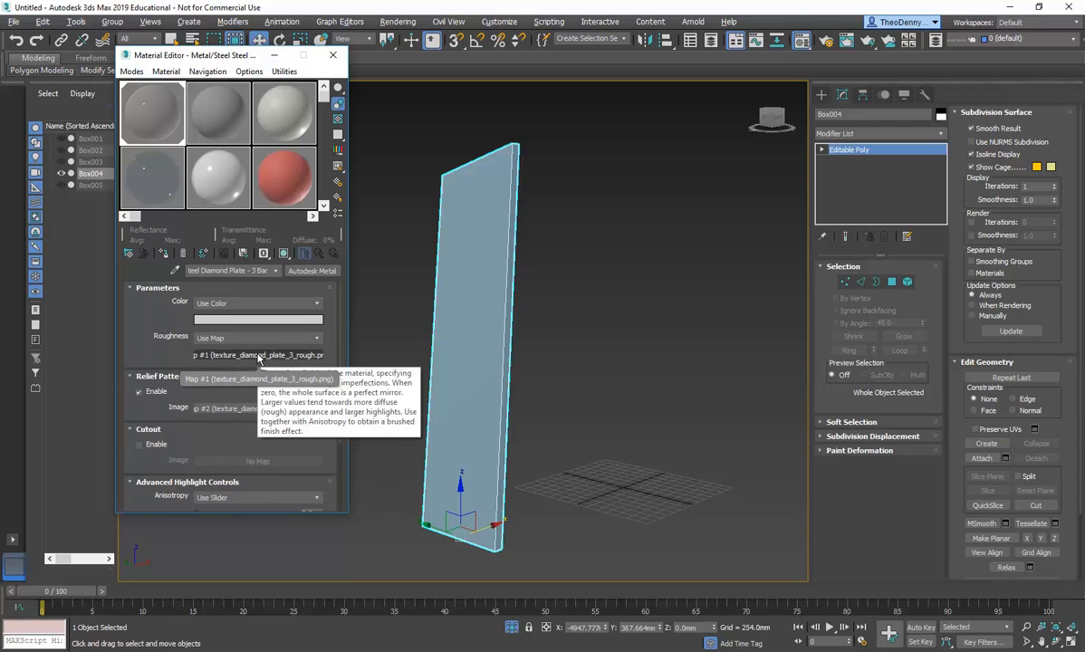
Open the diamond plate material's roughness map, texture_diamond_plate_3_rough.png, and show it on the slab in the viewport
{"action": "left_click", "coordinate": [240, 355]}
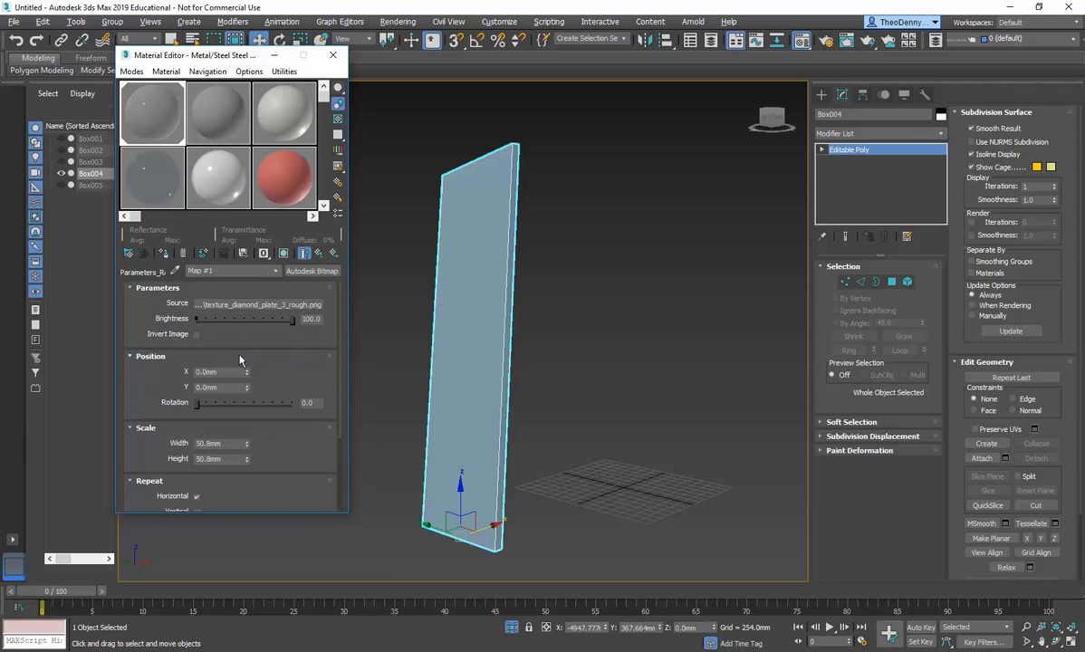
{"action": "left_click", "coordinate": [283, 254]}
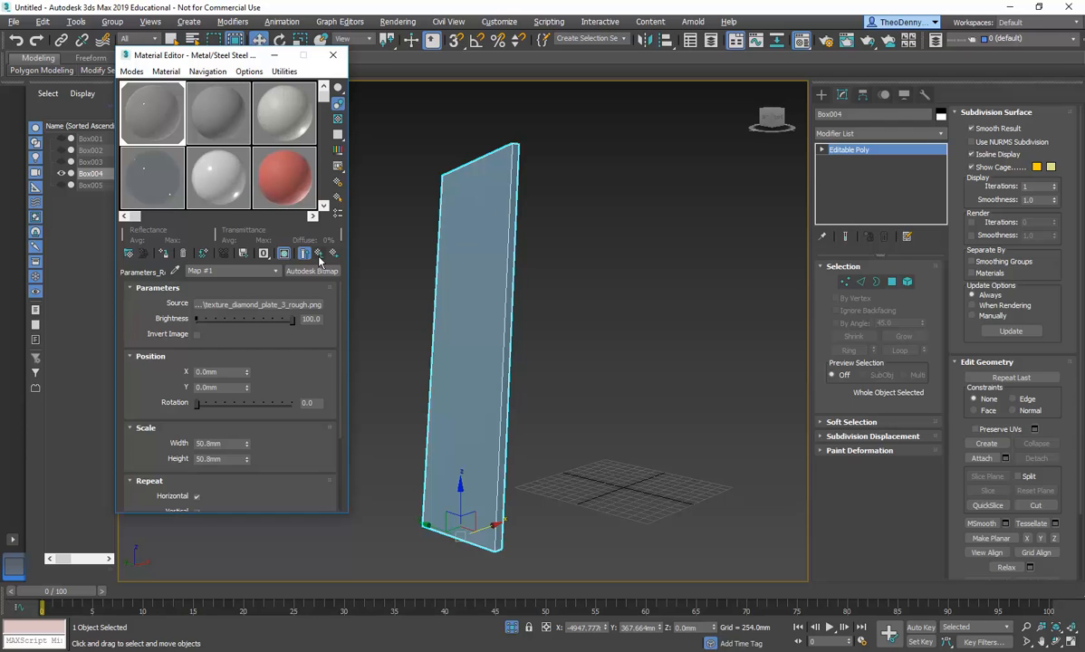
{"action": "left_click", "coordinate": [284, 254]}
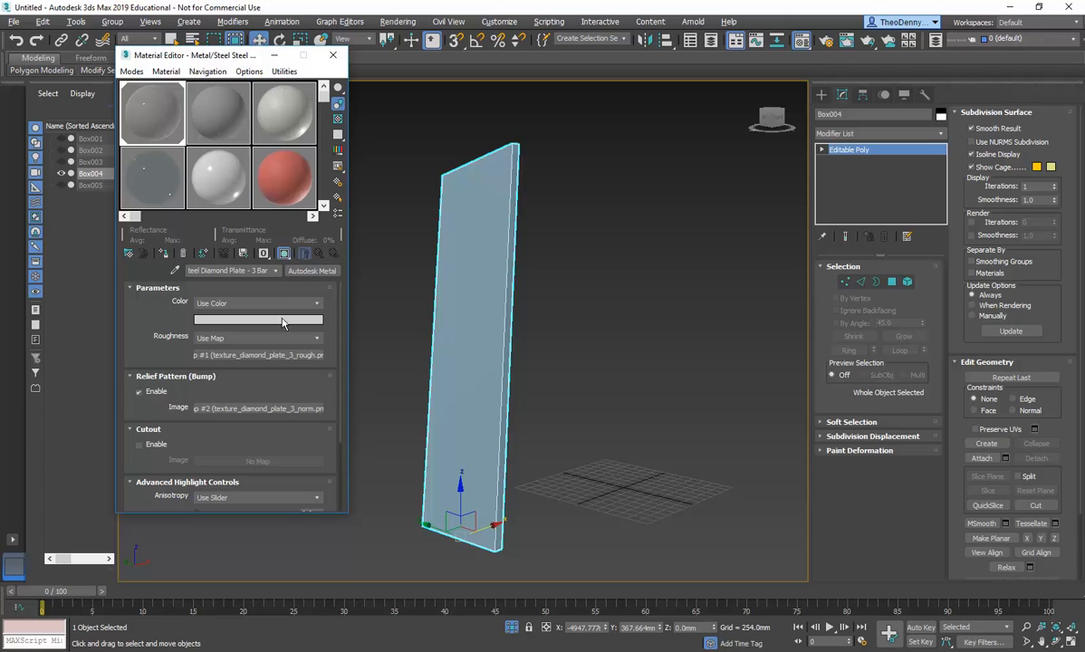
{"action": "left_click", "coordinate": [258, 356]}
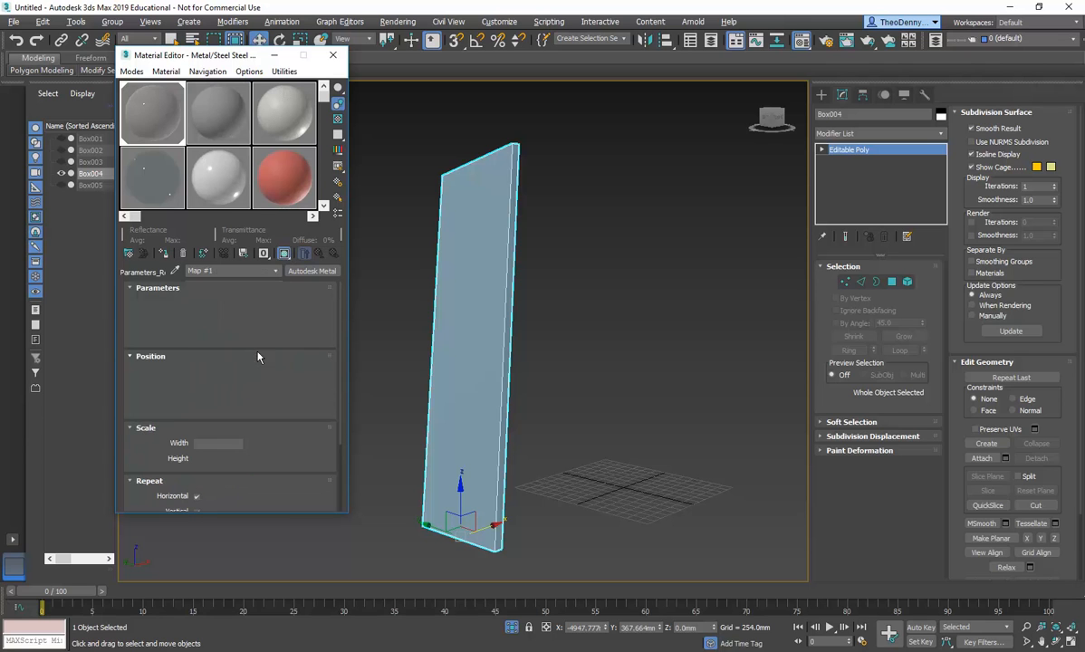
{"action": "left_click", "coordinate": [283, 254]}
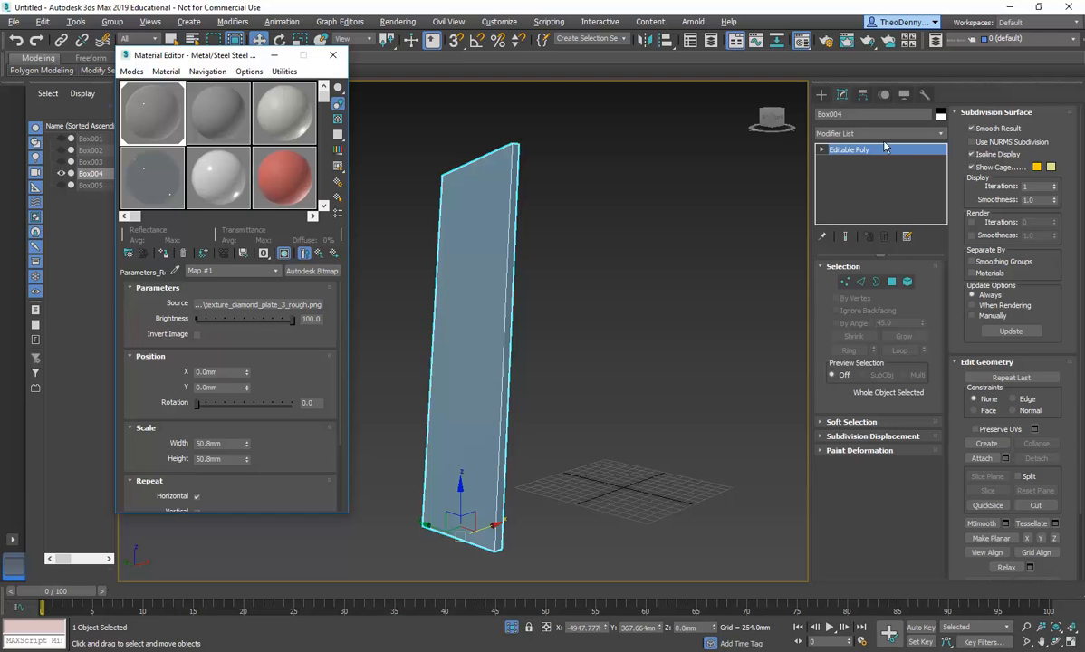
Add a UVW Map modifier to the slab
{"action": "scroll", "coordinate": [964, 381], "scroll_direction": "down", "scroll_amount": 3}
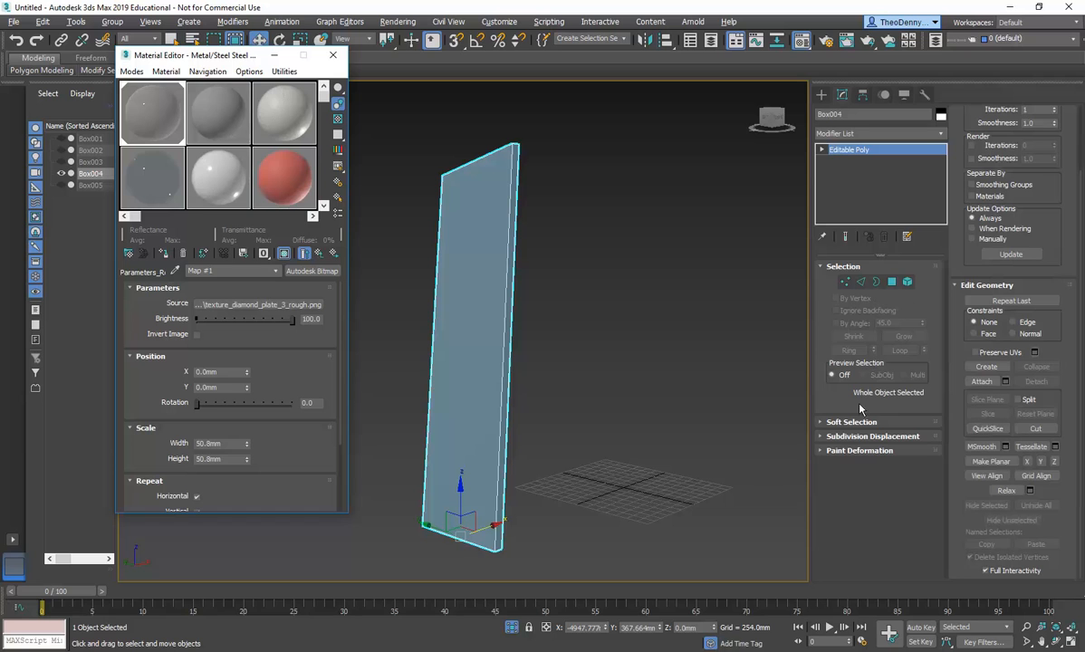
{"action": "left_click_drag", "start_coordinate": [944, 303], "coordinate": [970, 387]}
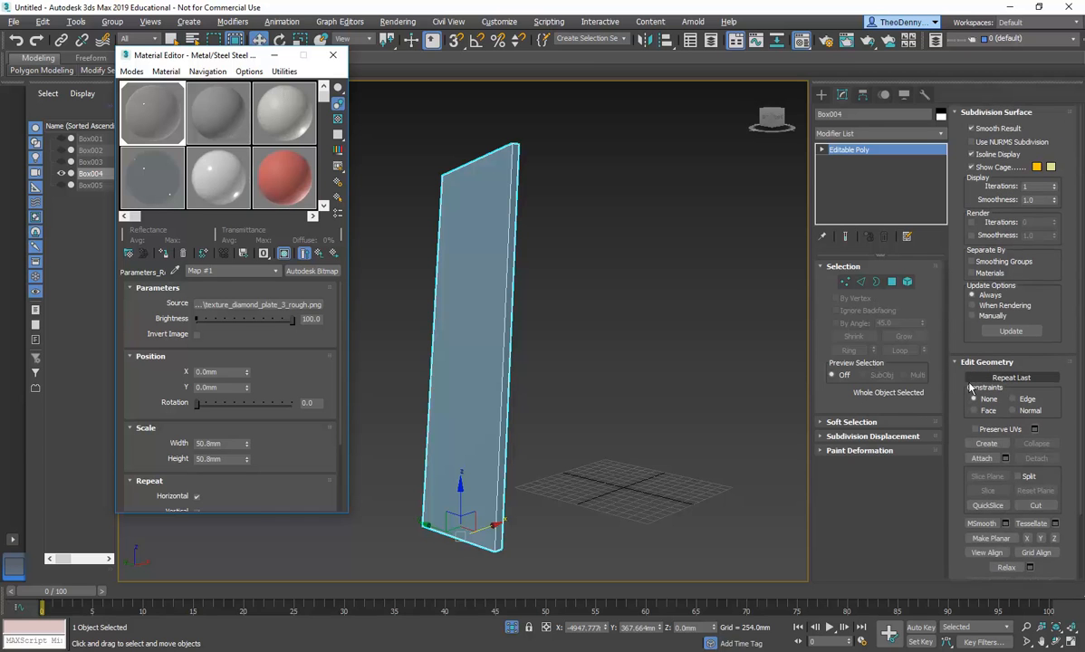
{"action": "scroll", "coordinate": [970, 388], "scroll_direction": "down", "scroll_amount": 3}
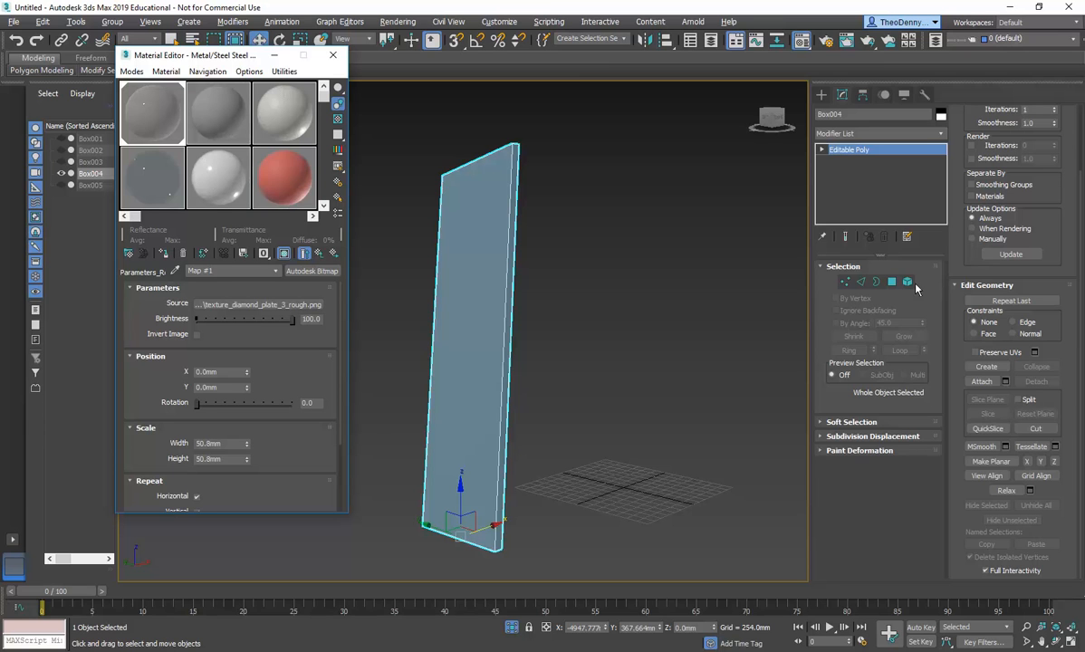
{"action": "left_click", "coordinate": [882, 133]}
{"action": "scroll", "coordinate": [941, 226], "scroll_direction": "down", "scroll_amount": 5}
{"action": "left_click_drag", "start_coordinate": [942, 227], "coordinate": [943, 484]}
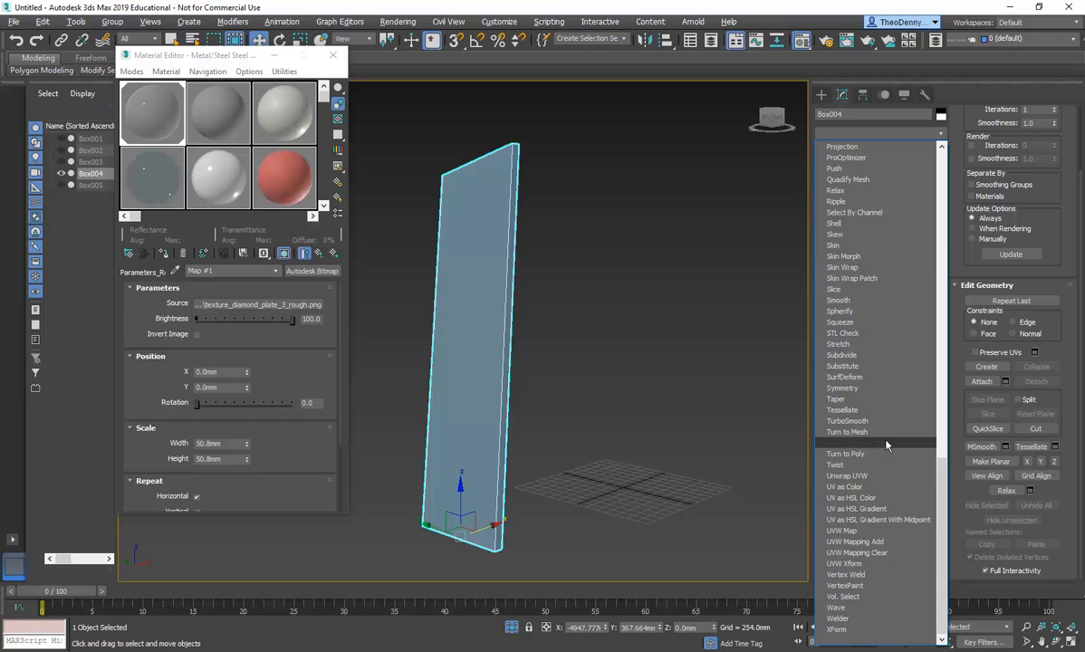
{"action": "left_click", "coordinate": [855, 532]}
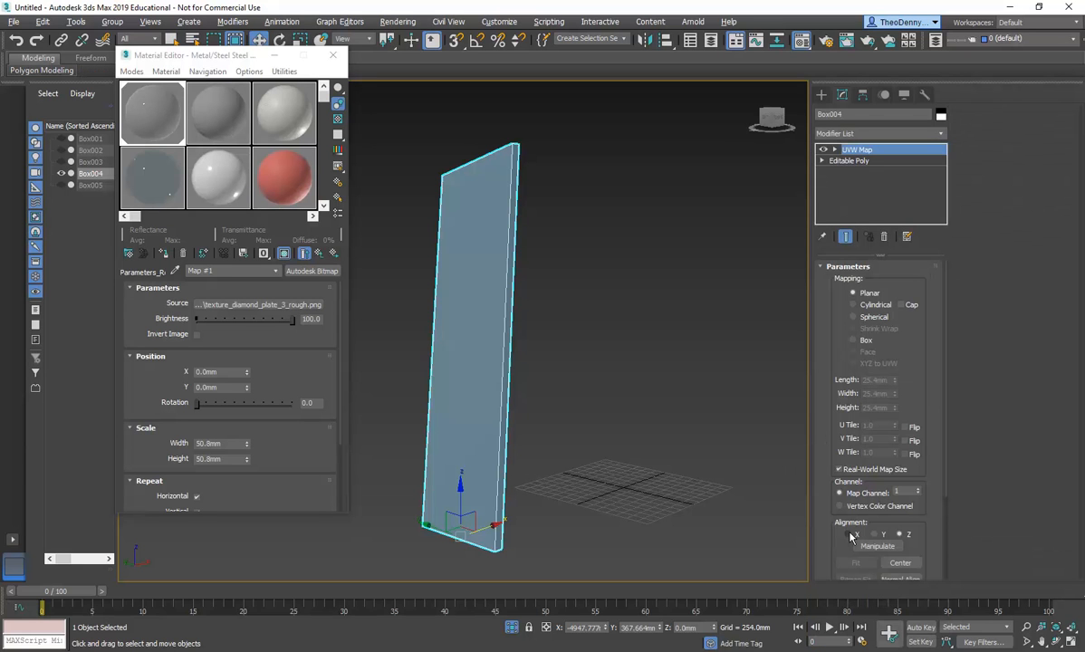
Set the slab's UVW mapping to Box, compare the texture with and without Real-World Map Size, and leave that option off
{"action": "left_click", "coordinate": [856, 340]}
{"action": "left_click", "coordinate": [839, 469]}
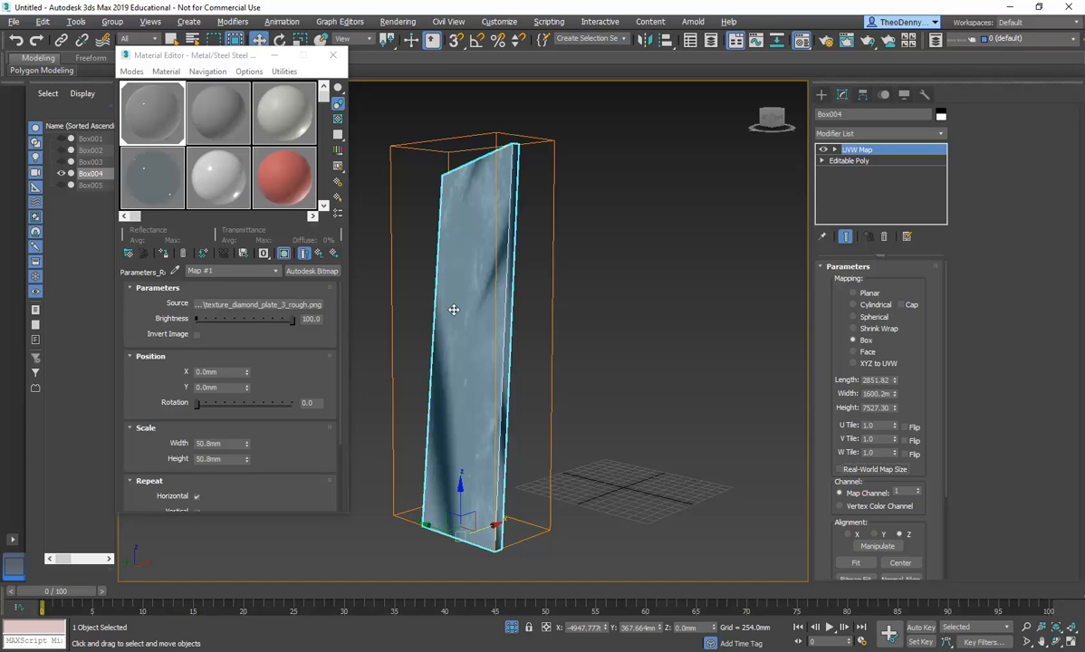
{"action": "left_click", "coordinate": [840, 469]}
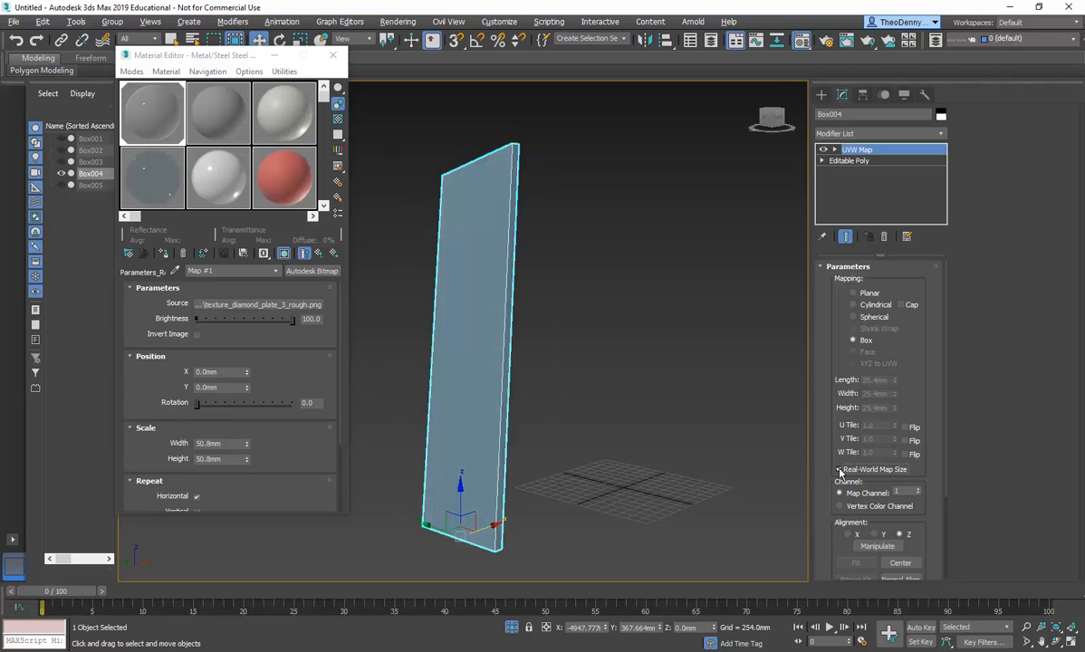
{"action": "scroll", "coordinate": [455, 400], "scroll_direction": "up", "scroll_amount": 10}
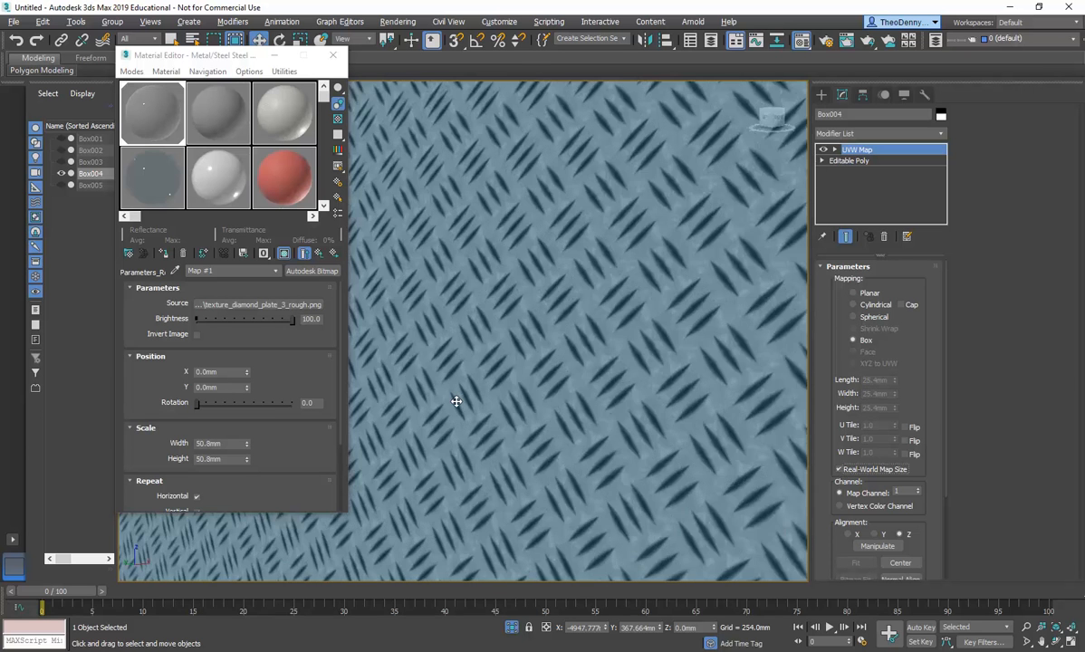
{"action": "scroll", "coordinate": [456, 401], "scroll_direction": "up", "scroll_amount": 3}
{"action": "scroll", "coordinate": [455, 401], "scroll_direction": "down", "scroll_amount": 8}
{"action": "scroll", "coordinate": [455, 402], "scroll_direction": "up", "scroll_amount": 3}
{"action": "scroll", "coordinate": [456, 402], "scroll_direction": "down", "scroll_amount": 3}
{"action": "scroll", "coordinate": [456, 401], "scroll_direction": "up", "scroll_amount": 3}
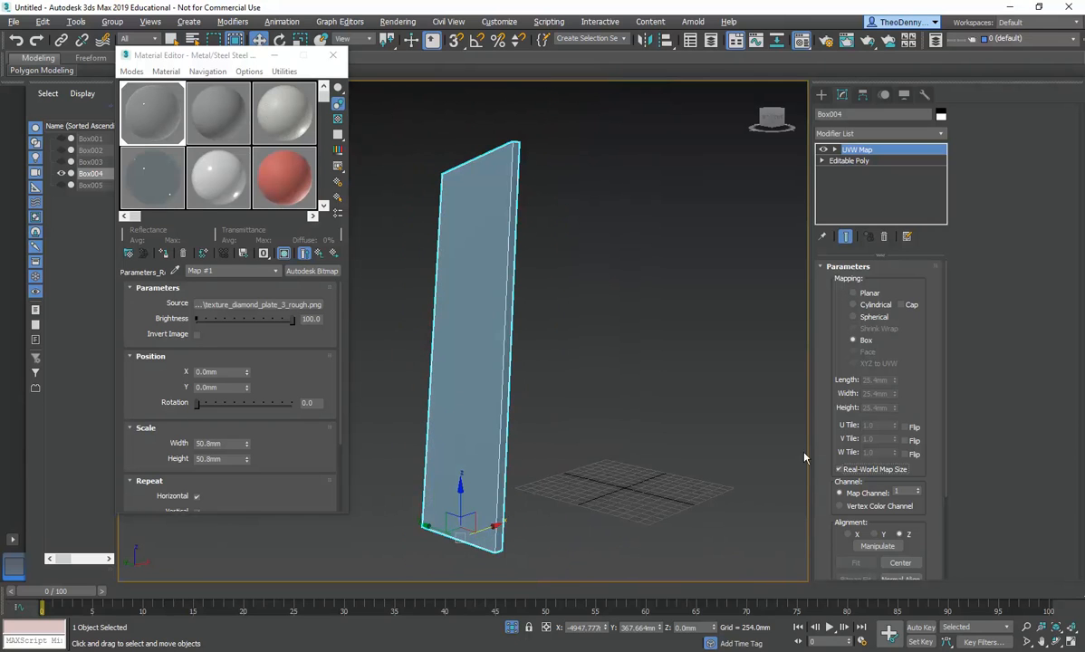
{"action": "left_click", "coordinate": [840, 470]}
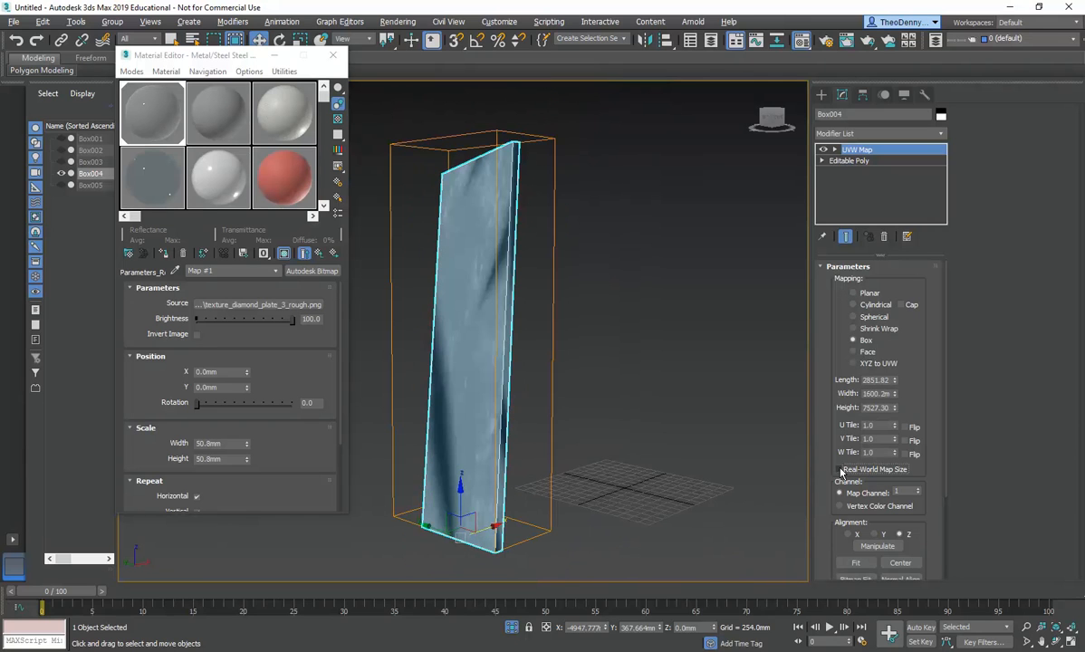
Toggle the roughness map's viewport display, return to the parent material and show the shaded material on the slab instead
{"action": "left_click", "coordinate": [284, 253]}
{"action": "left_click", "coordinate": [284, 253]}
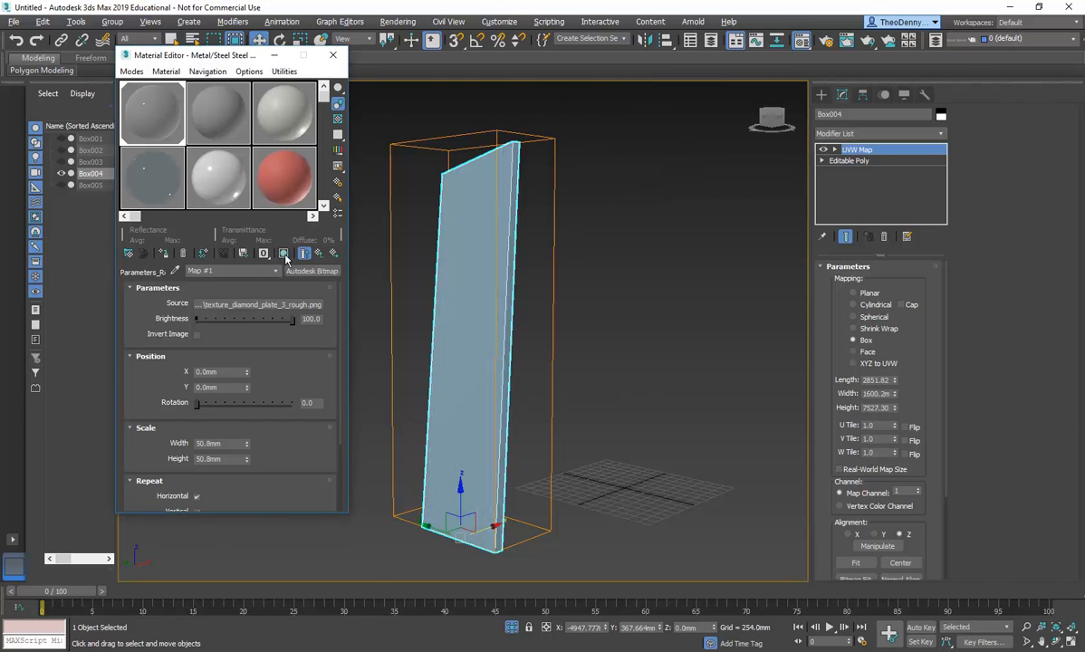
{"action": "left_click", "coordinate": [283, 254]}
{"action": "left_click", "coordinate": [319, 256]}
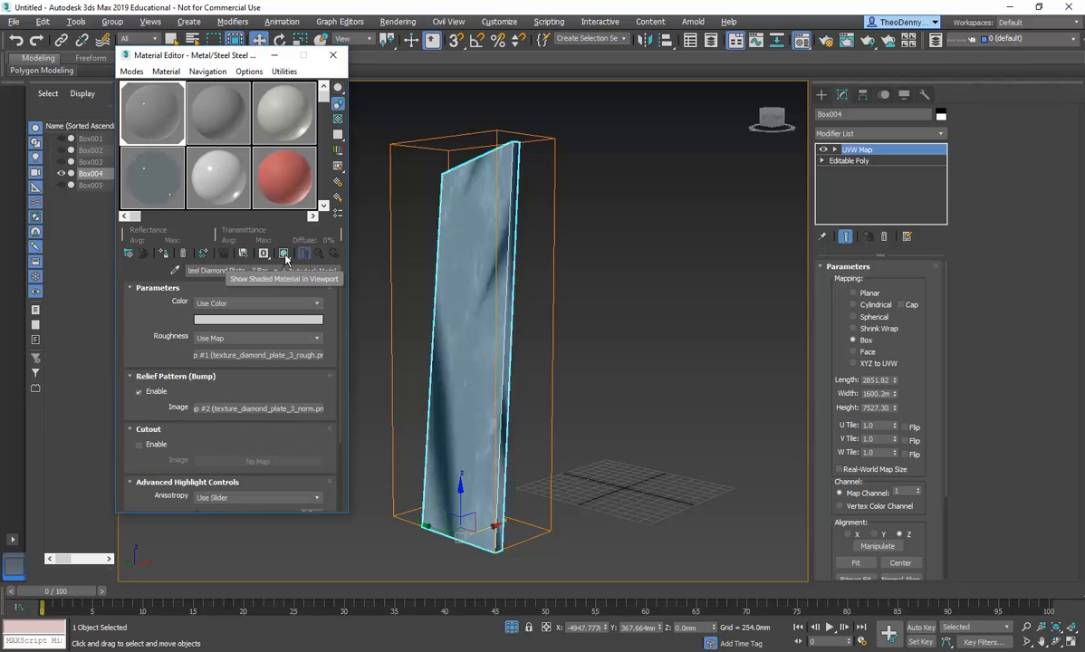
{"action": "left_click", "coordinate": [284, 254]}
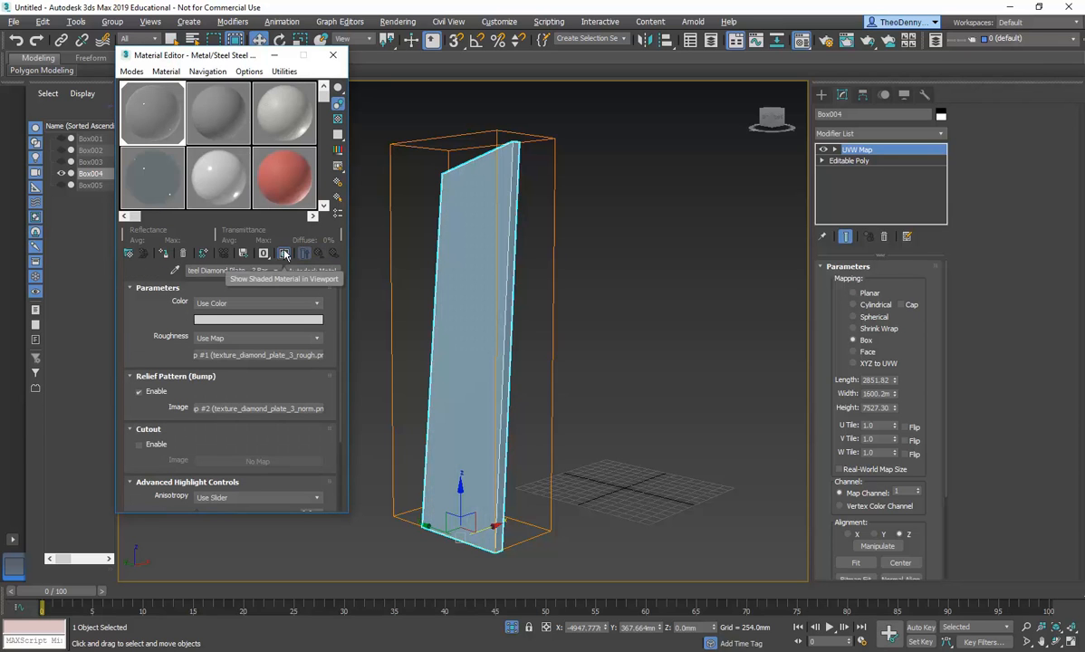
Examine the shaded slab up close and look through the diamond plate material's parameters
{"action": "scroll", "coordinate": [474, 400], "scroll_direction": "up", "scroll_amount": 5}
{"action": "scroll", "coordinate": [474, 400], "scroll_direction": "down", "scroll_amount": 7}
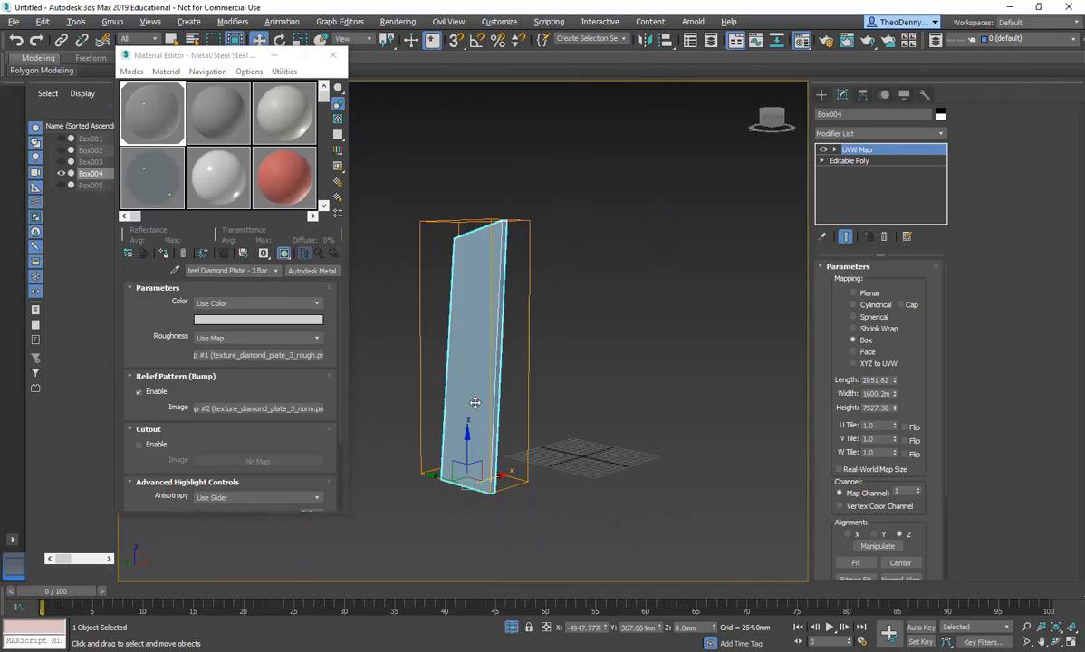
{"action": "scroll", "coordinate": [472, 396], "scroll_direction": "up", "scroll_amount": 2}
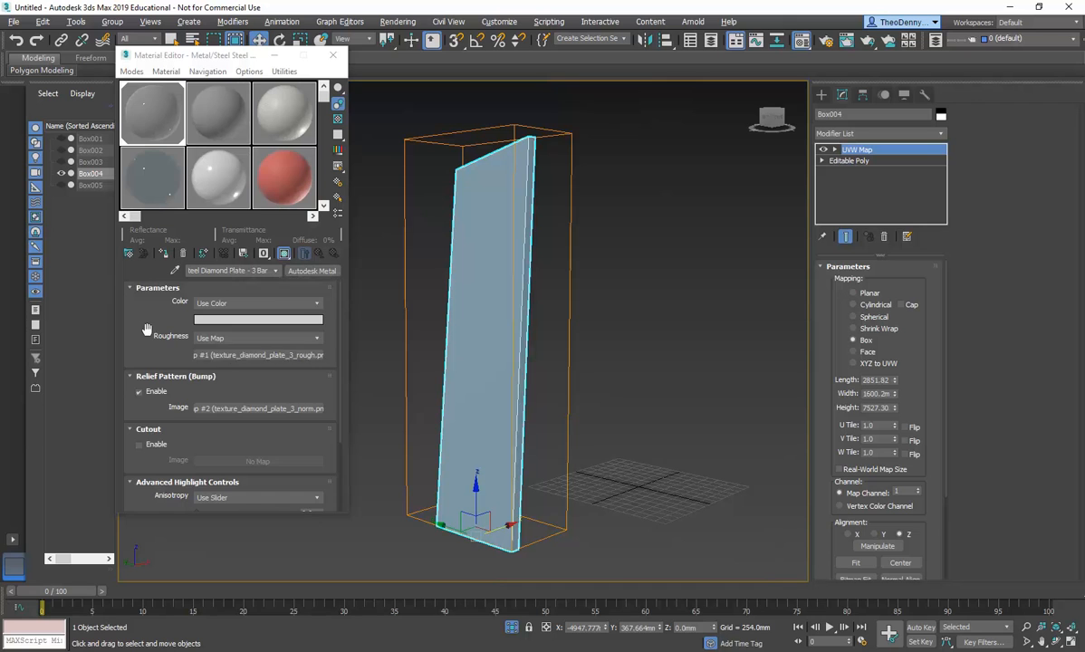
{"action": "scroll", "coordinate": [138, 313], "scroll_direction": "down", "scroll_amount": 3}
{"action": "scroll", "coordinate": [150, 478], "scroll_direction": "up", "scroll_amount": 3}
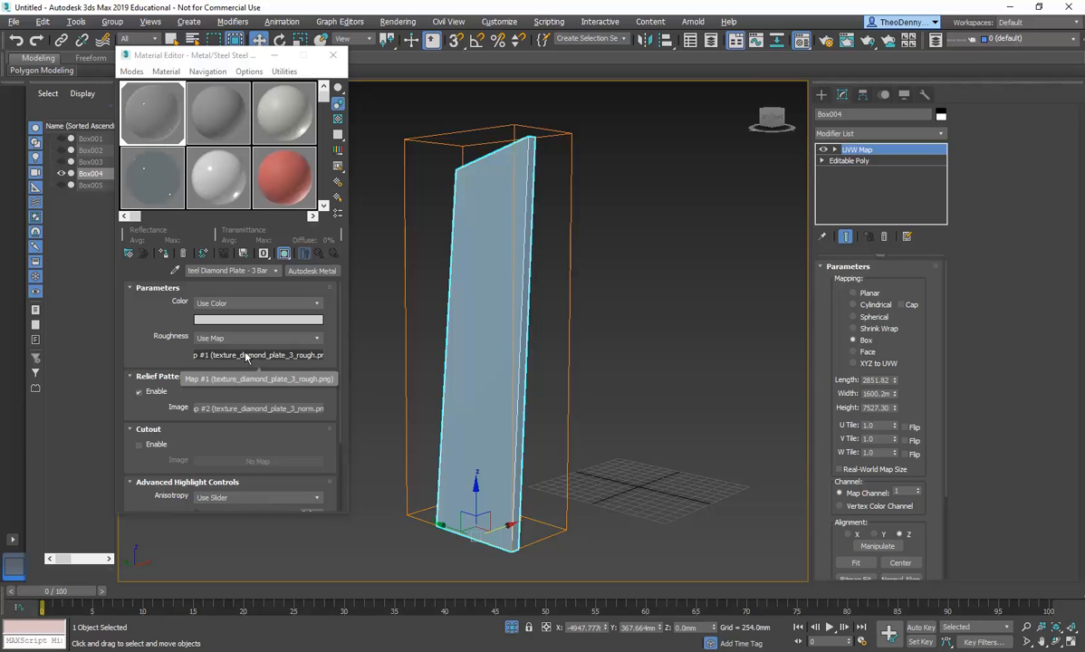
{"action": "scroll", "coordinate": [172, 333], "scroll_direction": "down", "scroll_amount": 3}
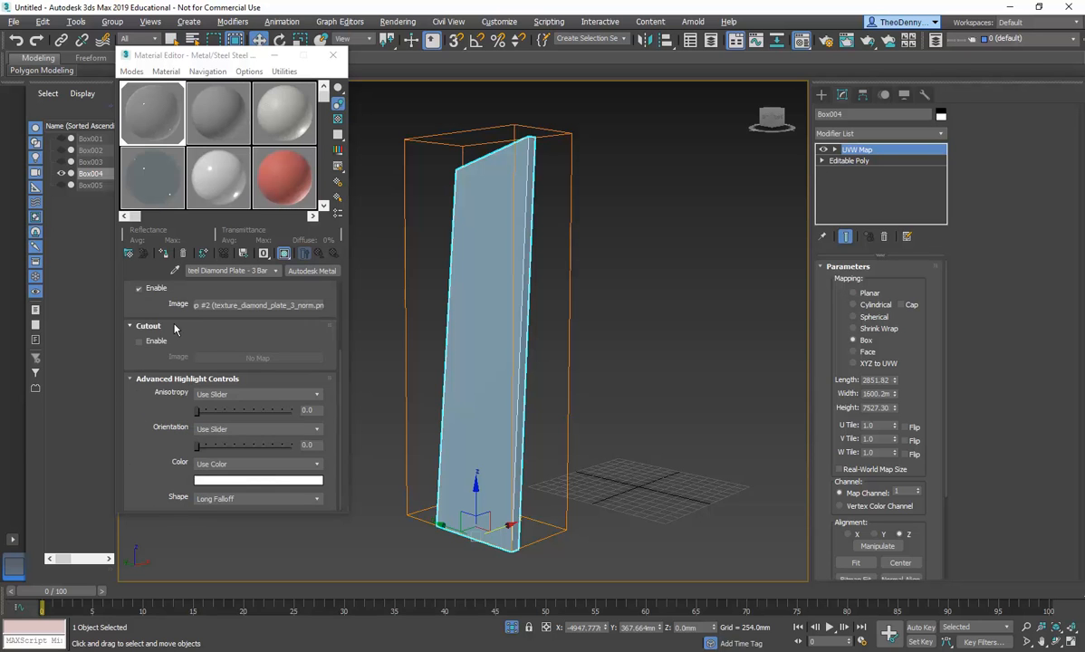
{"action": "scroll", "coordinate": [175, 330], "scroll_direction": "up", "scroll_amount": 3}
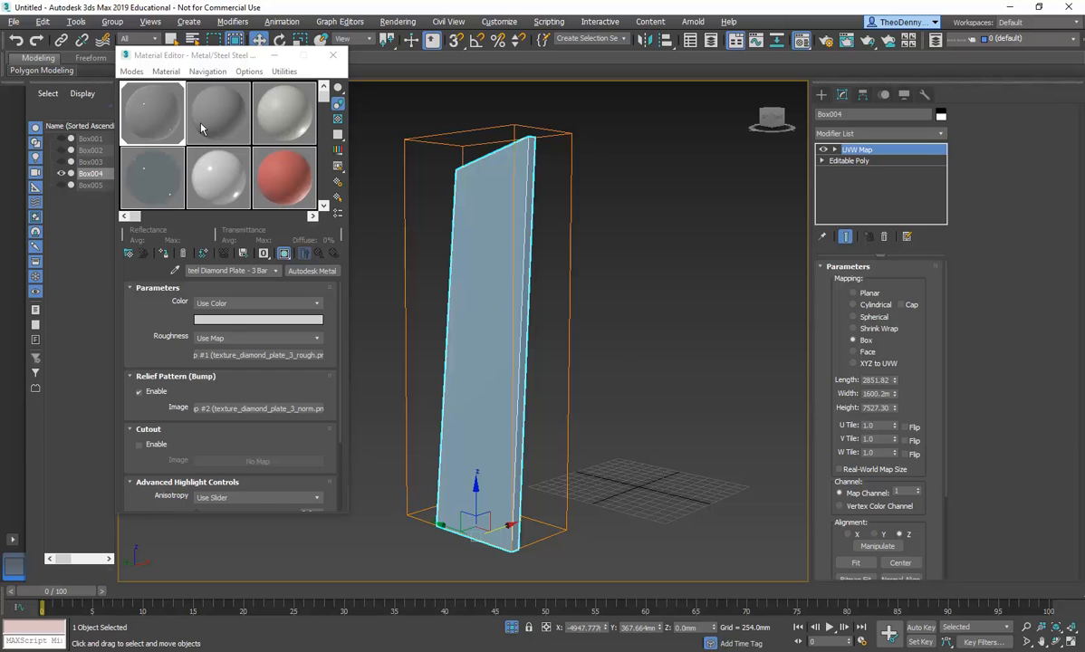
Switch the perspective viewport's rendering from Standard to High Quality, moving the Material Editor out of the way and back
{"action": "left_click_drag", "start_coordinate": [231, 59], "coordinate": [220, 143]}
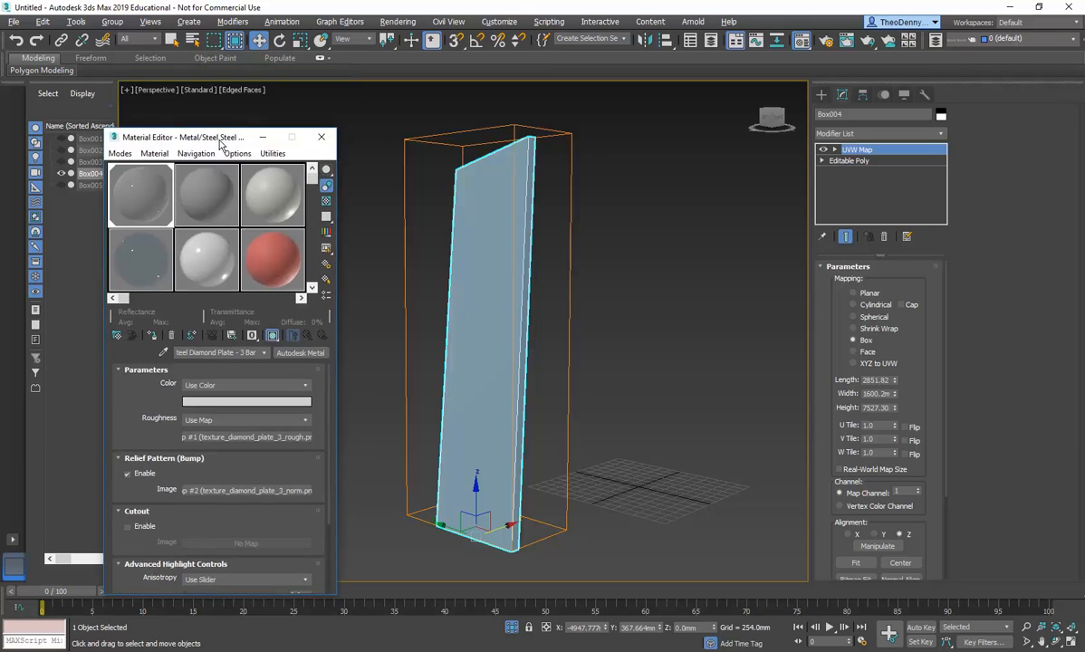
{"action": "left_click", "coordinate": [198, 90]}
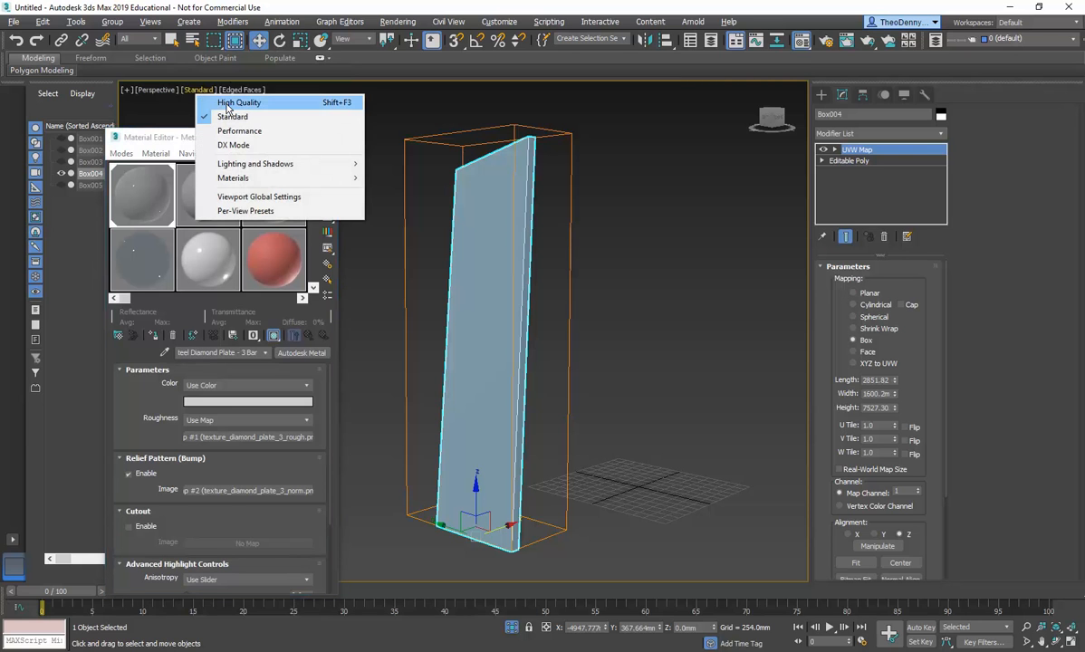
{"action": "left_click", "coordinate": [229, 103]}
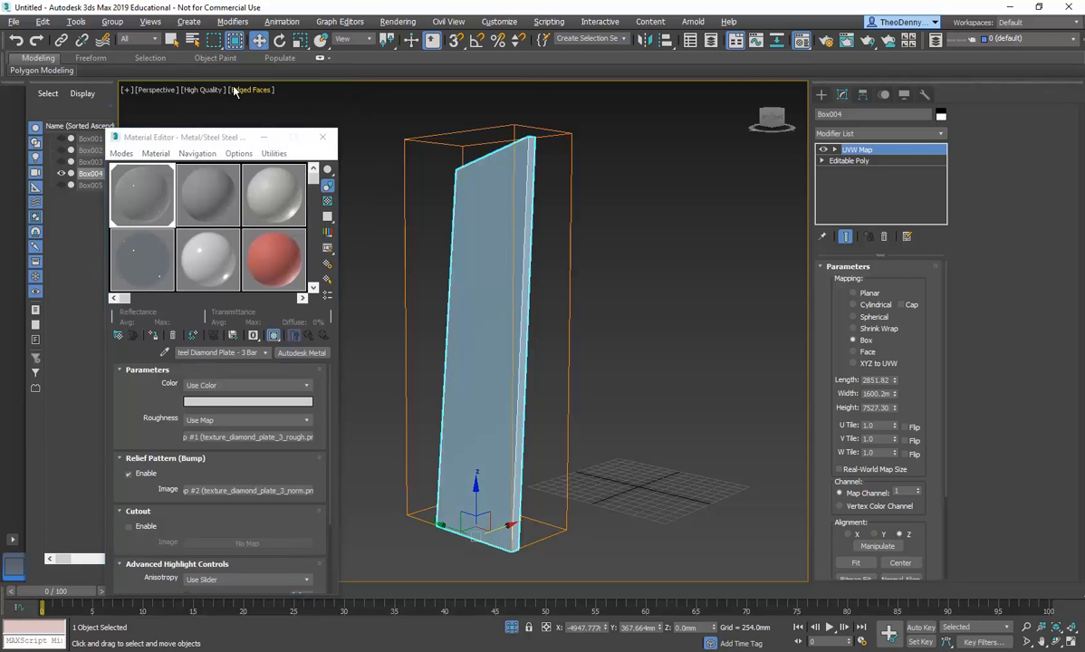
{"action": "left_click_drag", "start_coordinate": [223, 142], "coordinate": [242, 80]}
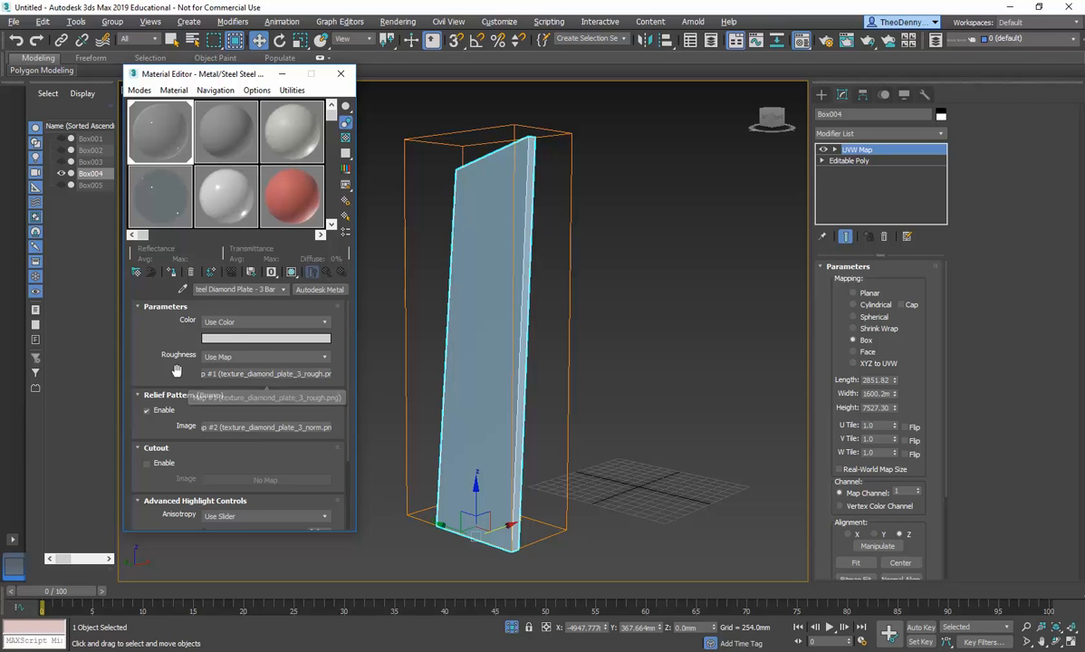
Show the roughness map on the slab again and turn off the UVW Map modifier to inspect the diamond pattern up close
{"action": "left_click", "coordinate": [249, 374]}
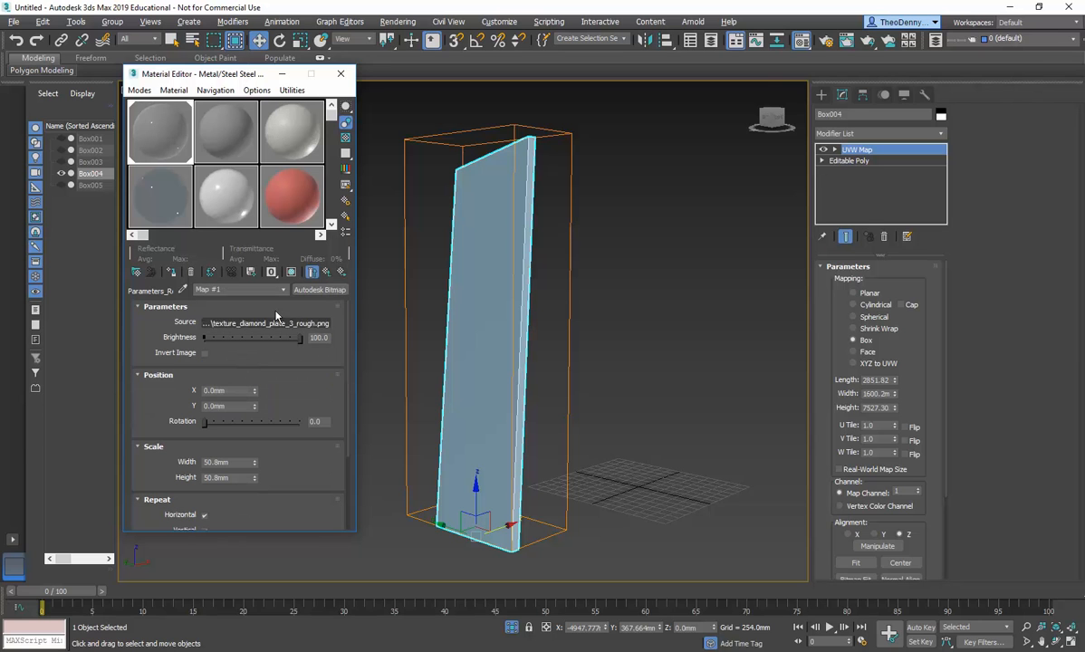
{"action": "left_click", "coordinate": [293, 272]}
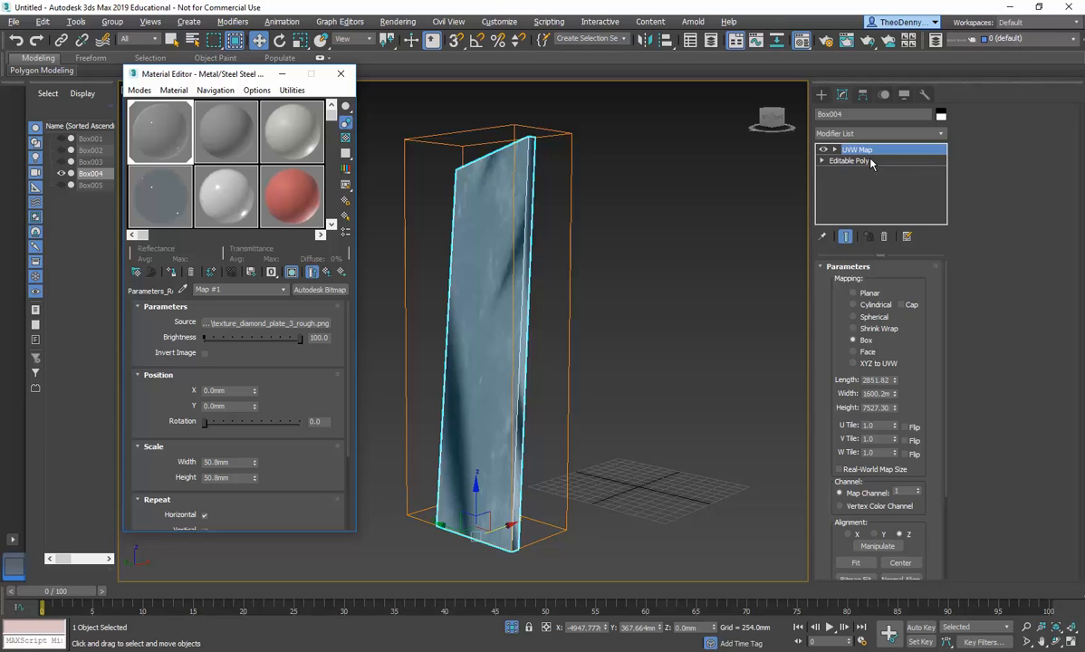
{"action": "left_click", "coordinate": [822, 150]}
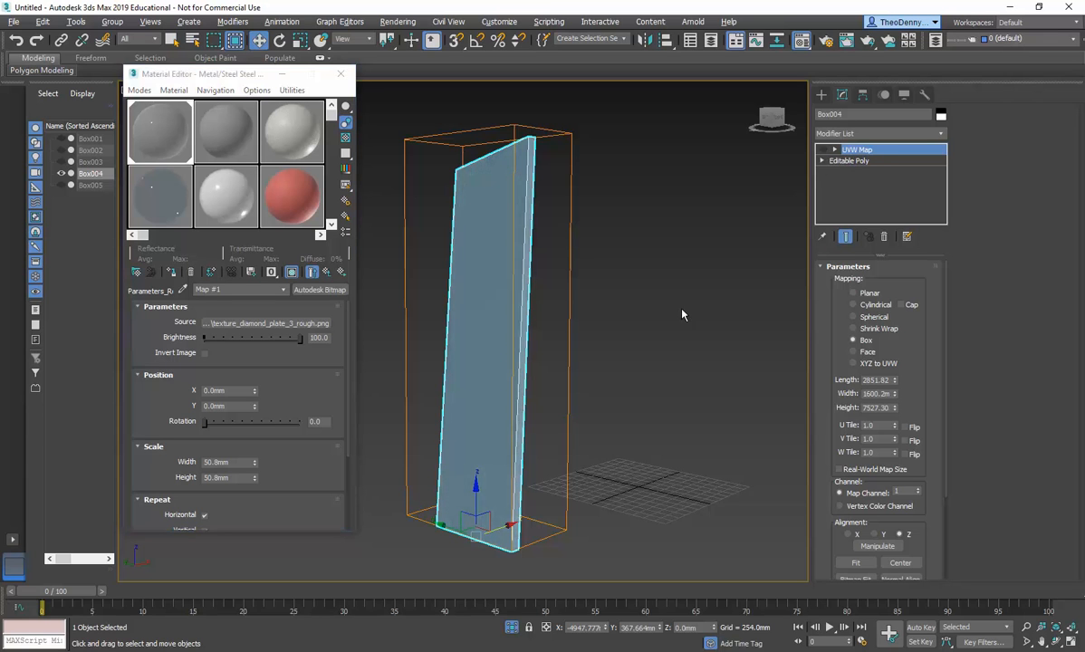
{"action": "scroll", "coordinate": [496, 392], "scroll_direction": "up", "scroll_amount": 5}
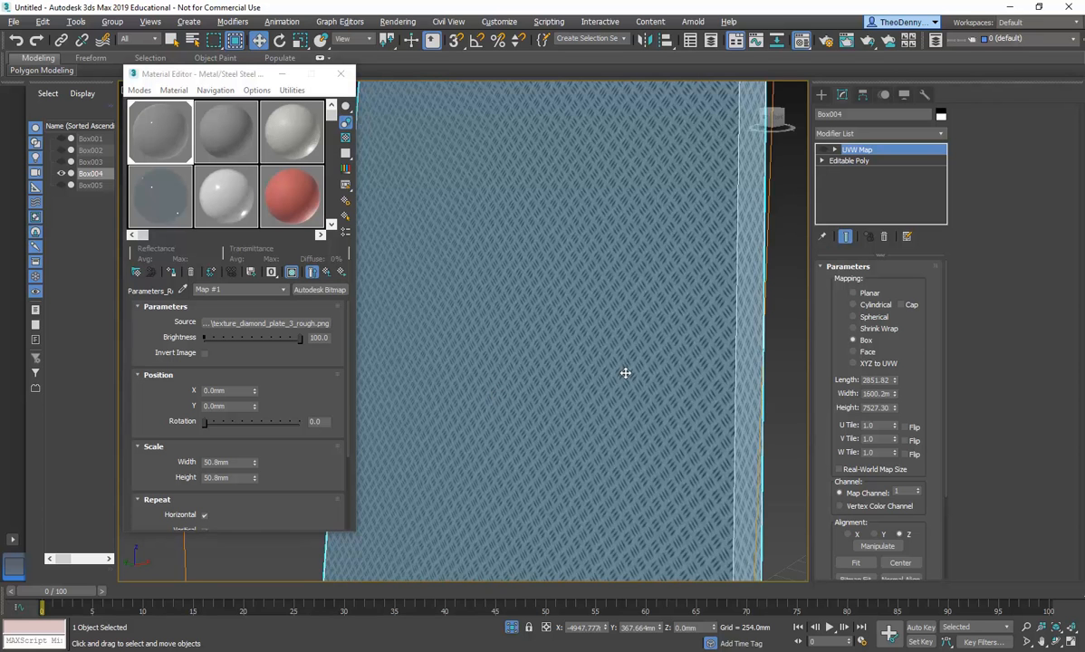
{"action": "middle_click_drag", "start_coordinate": [625, 373], "coordinate": [653, 366], "text": "alt"}
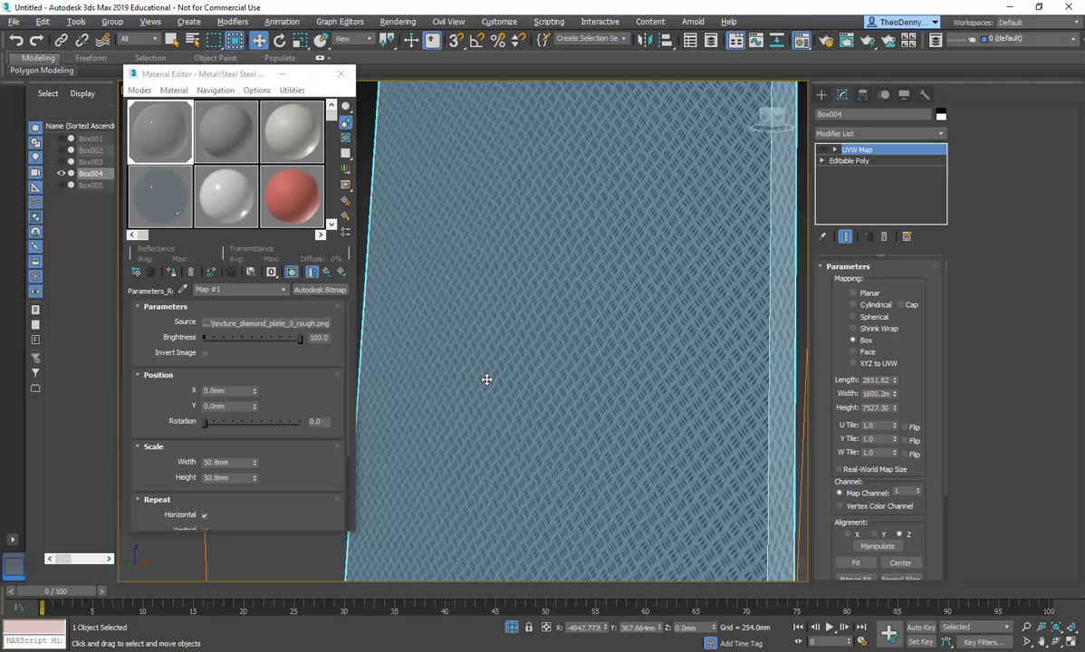
Create a box about 248 x 1569 x 2460 mm beside the leaning slab and reset its length, width and height segments to 1
{"action": "scroll", "coordinate": [486, 380], "scroll_direction": "down", "scroll_amount": 5}
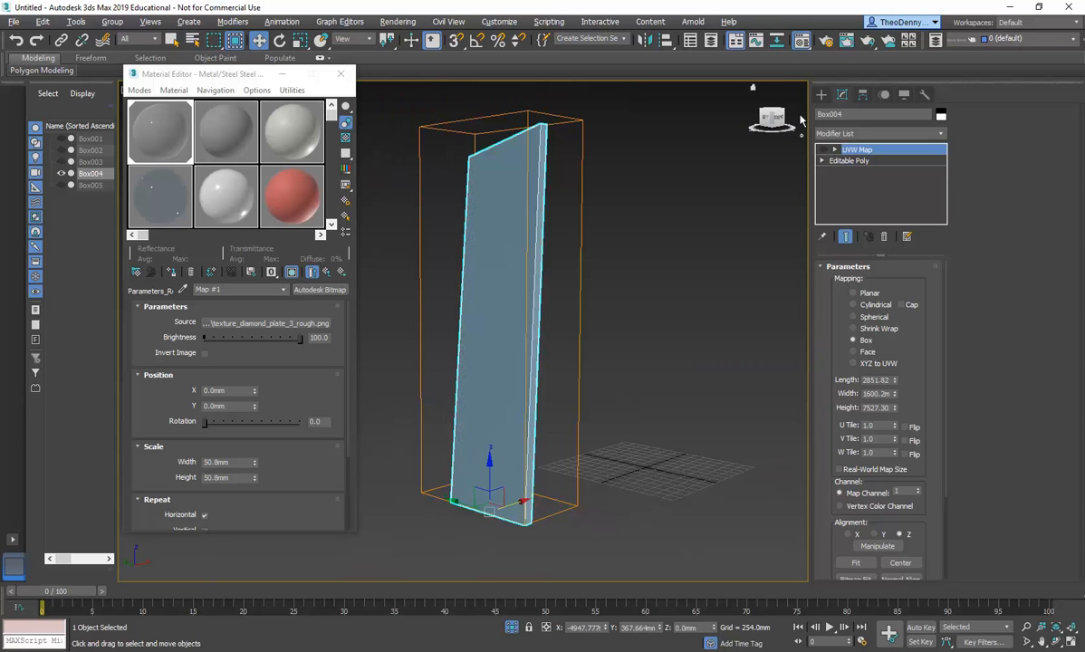
{"action": "left_click", "coordinate": [821, 96]}
{"action": "left_click", "coordinate": [852, 172]}
{"action": "left_click_drag", "start_coordinate": [595, 520], "coordinate": [654, 505]}
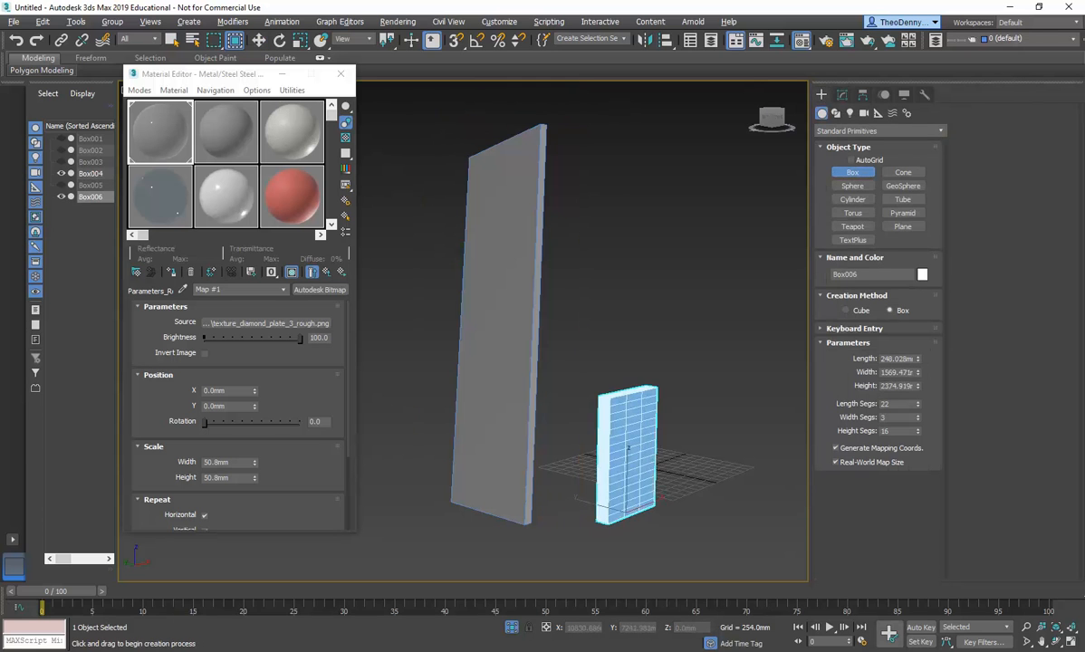
{"action": "right_click", "coordinate": [917, 404]}
{"action": "right_click", "coordinate": [917, 417]}
{"action": "right_click", "coordinate": [918, 431]}
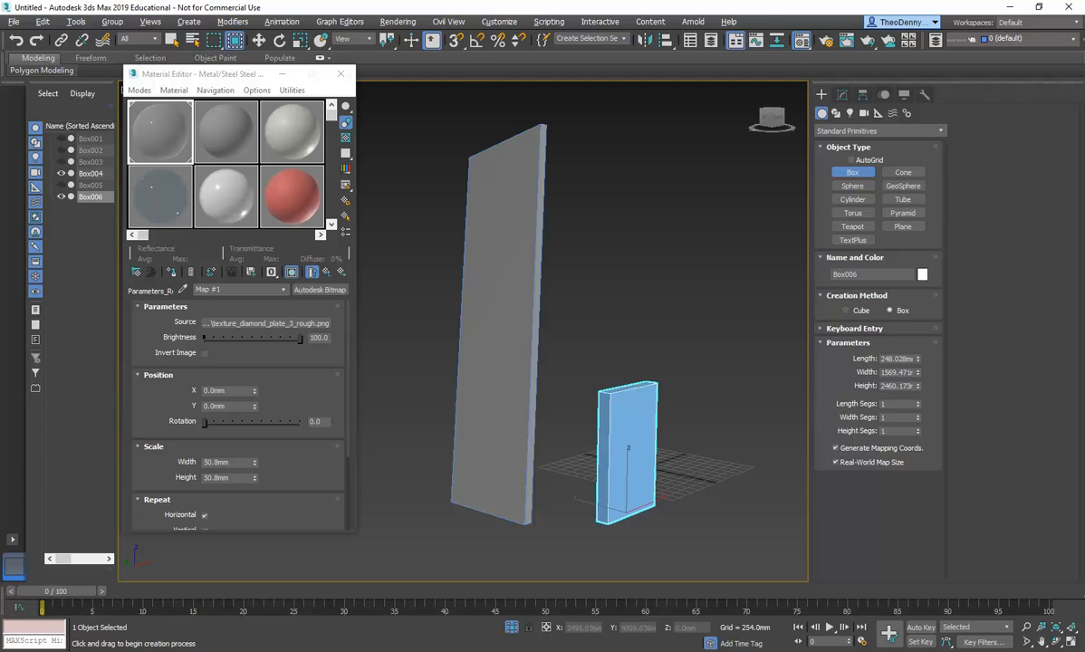
Check the reference memorial photo in the Photos window, return to 3ds Max and delete the new box beside the slab
{"action": "key", "text": "alt+Tab"}
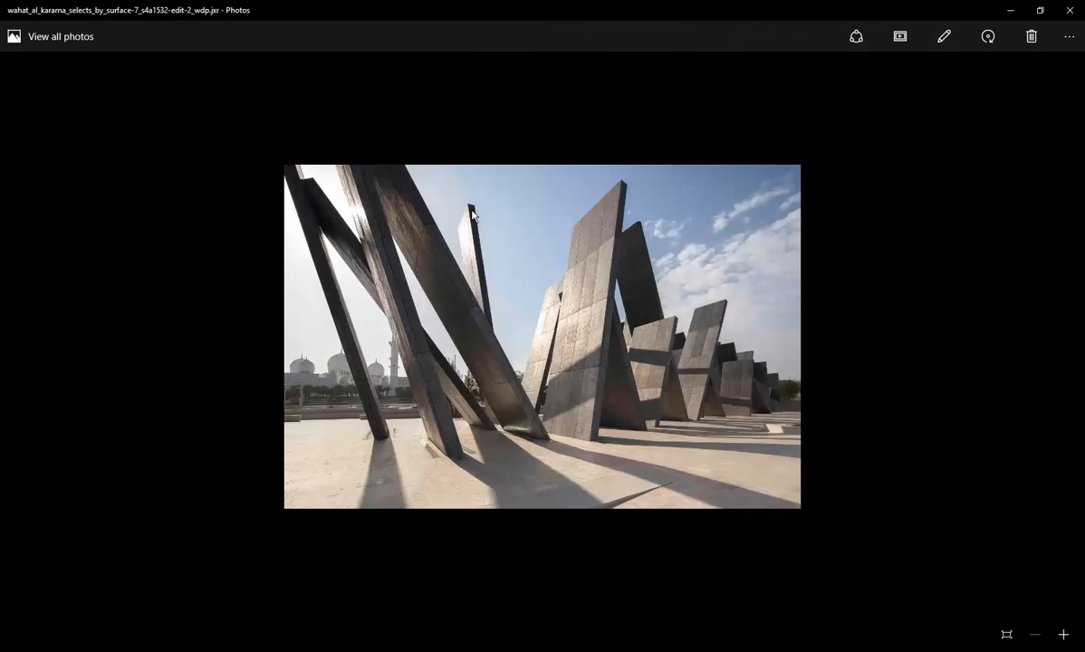
{"action": "key", "text": "alt+Tab"}
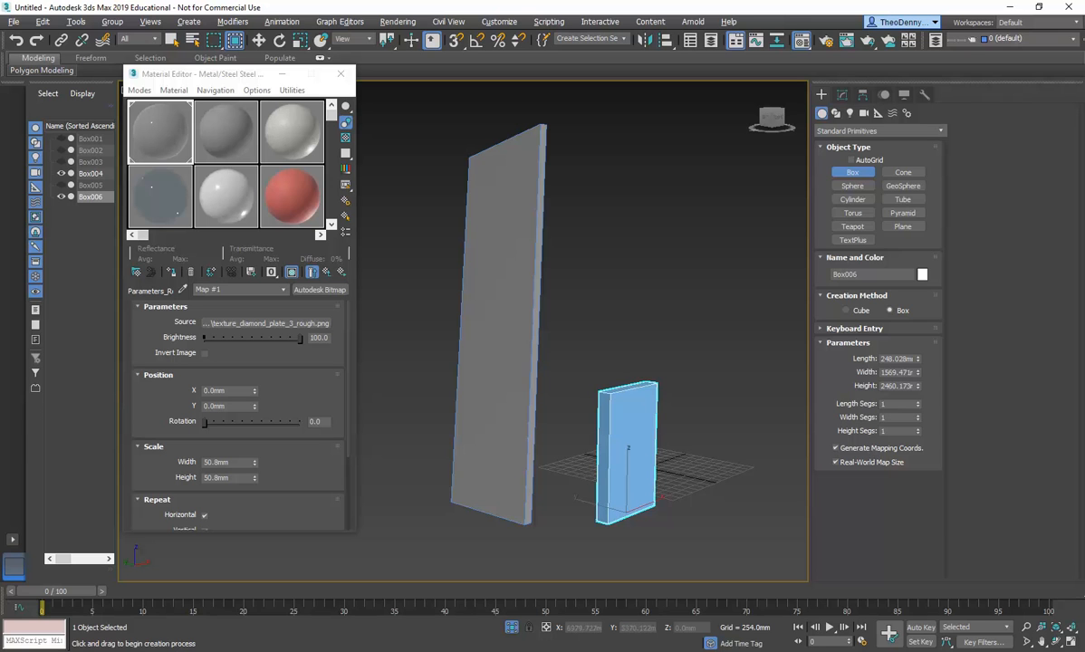
{"action": "key", "text": "w"}
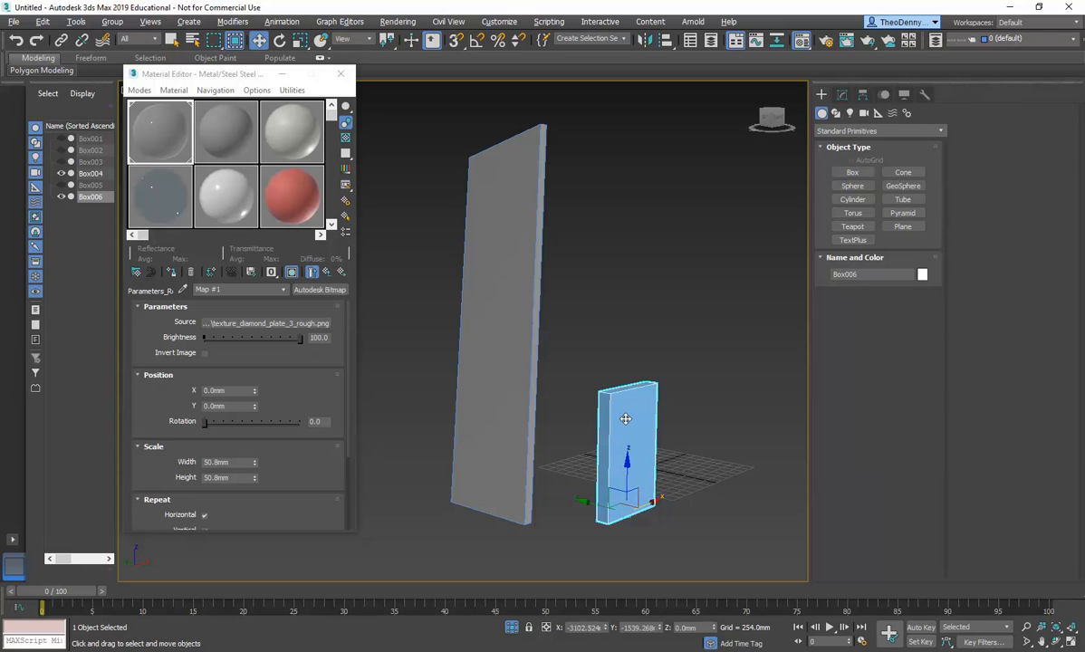
{"action": "key", "text": "Delete"}
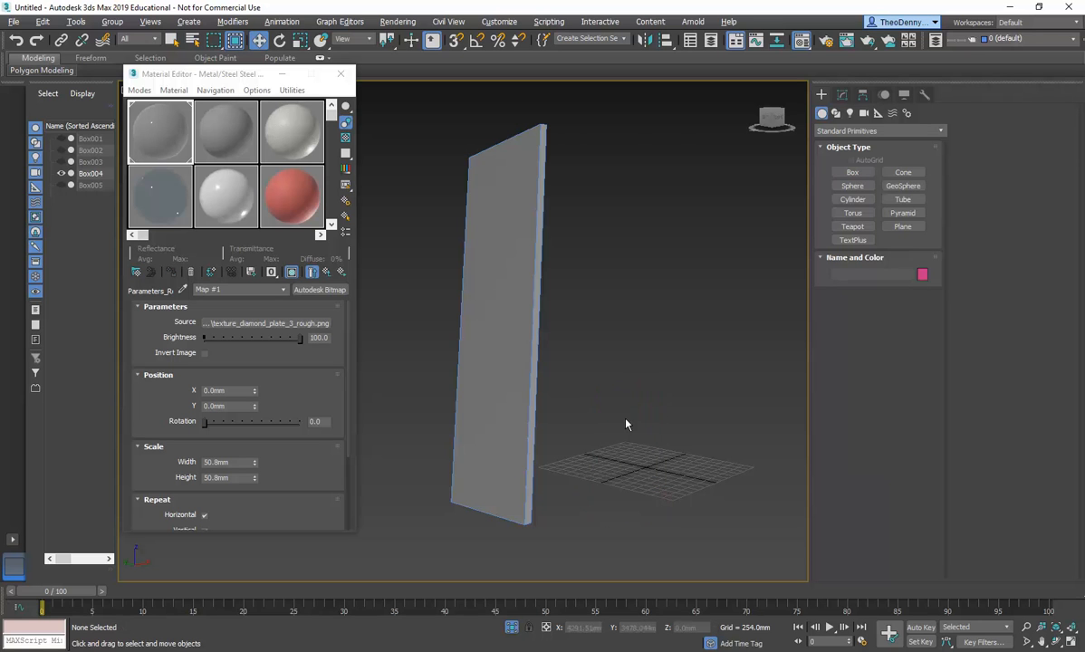
Select the leaning slab, look up Unwrap UVW among the available modifiers without applying it, and narrow the command panel
{"action": "left_click", "coordinate": [495, 394]}
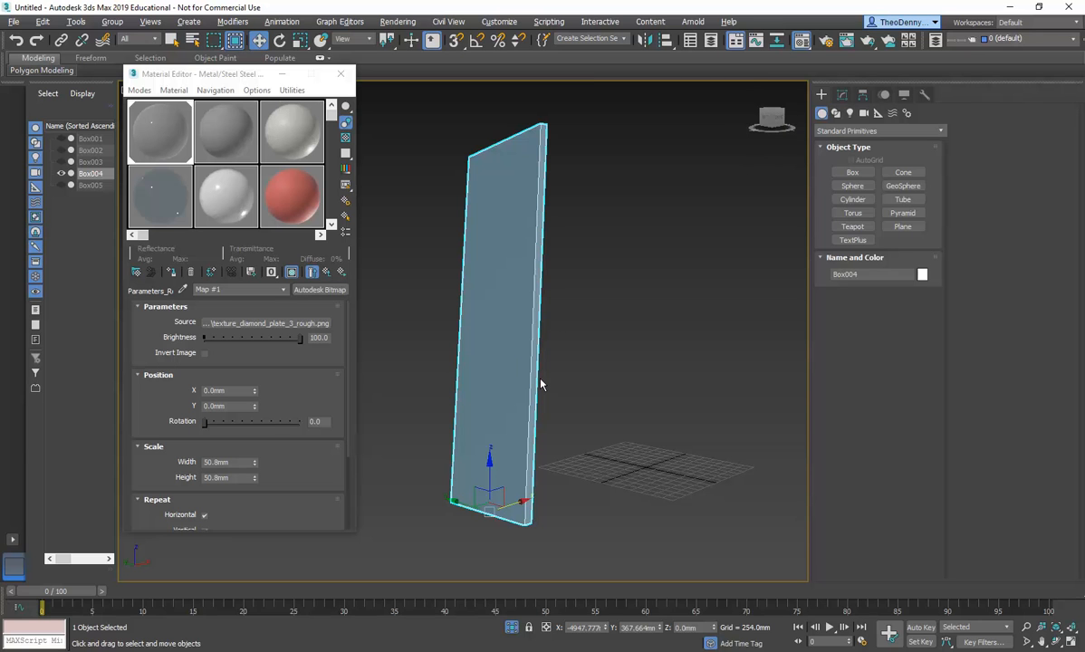
{"action": "left_click", "coordinate": [841, 94]}
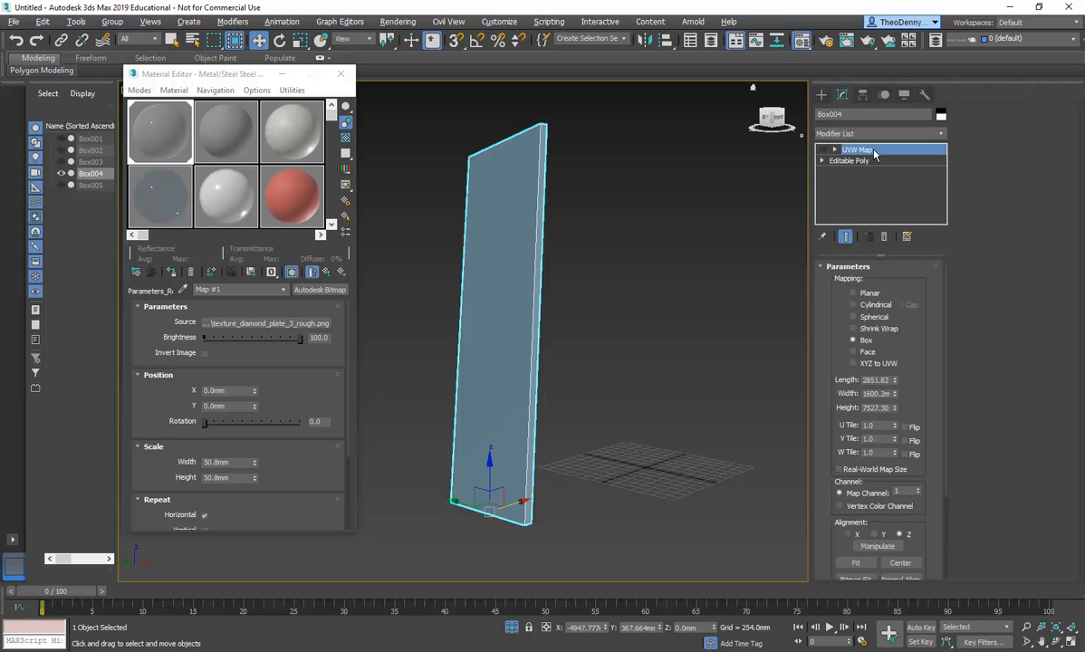
{"action": "left_click", "coordinate": [943, 134]}
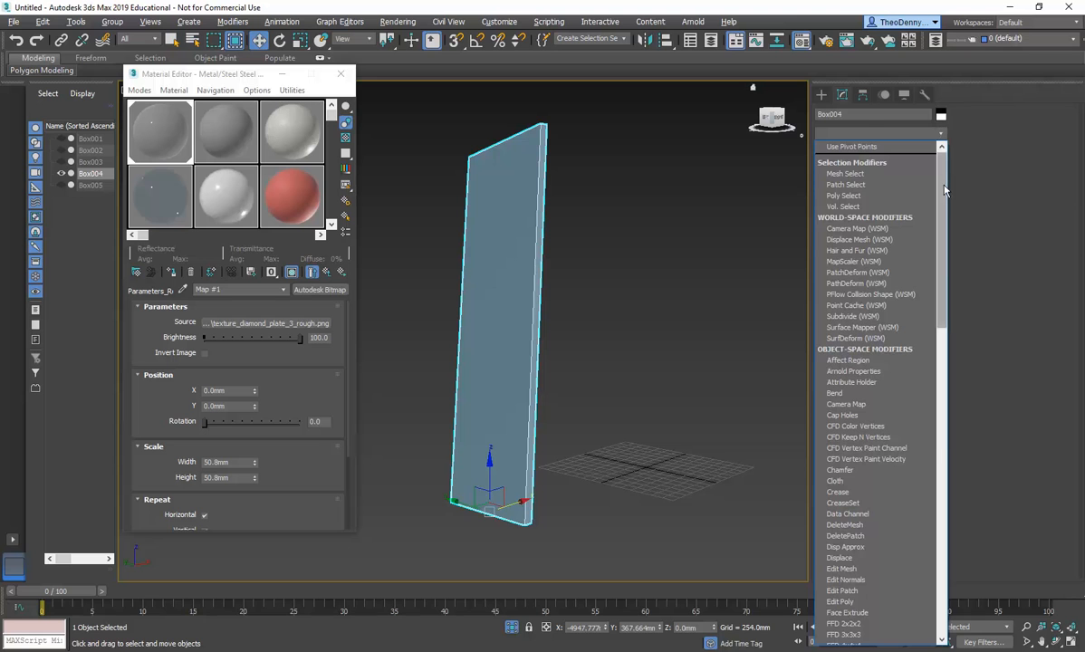
{"action": "scroll", "coordinate": [866, 363], "scroll_direction": "down", "scroll_amount": 15}
{"action": "scroll", "coordinate": [855, 494], "scroll_direction": "down", "scroll_amount": 9}
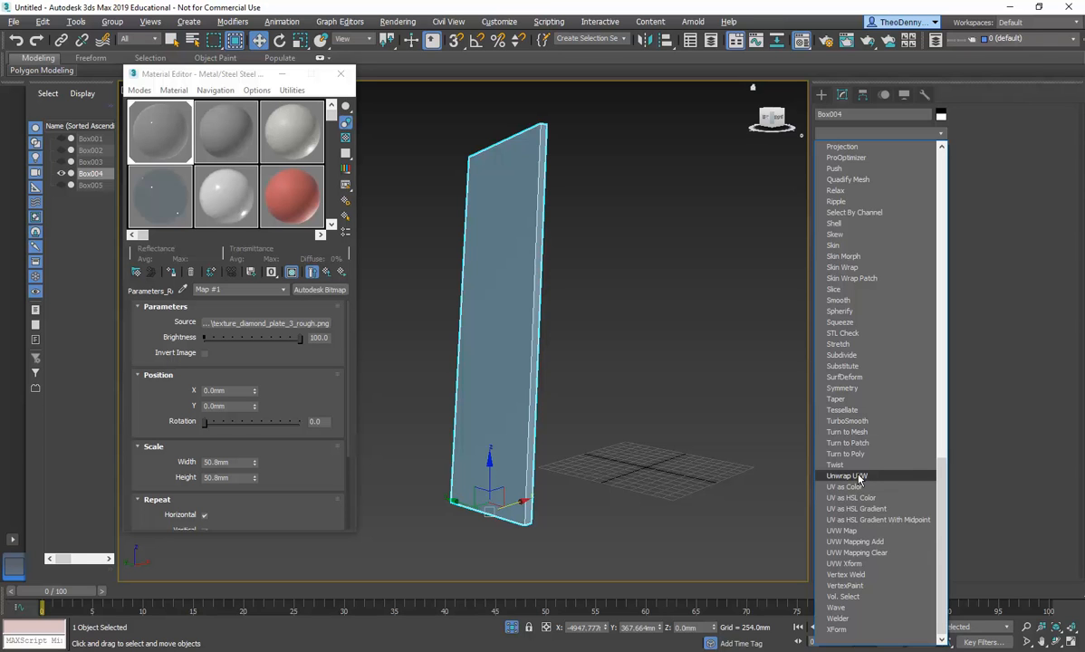
{"action": "left_click", "coordinate": [993, 383]}
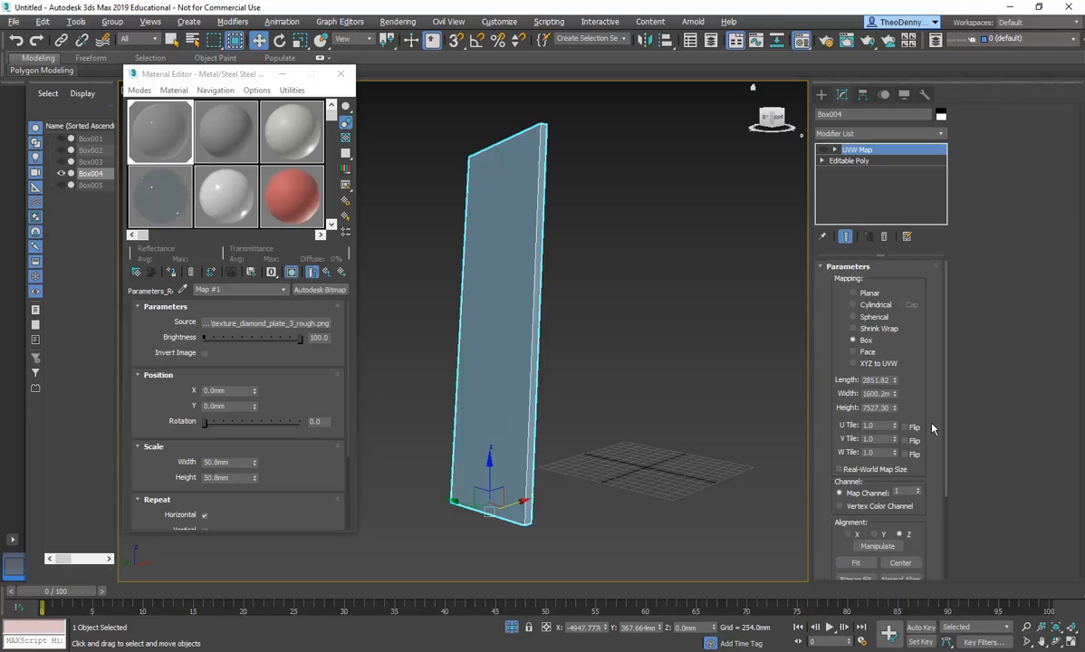
{"action": "left_click_drag", "start_coordinate": [813, 477], "coordinate": [930, 450]}
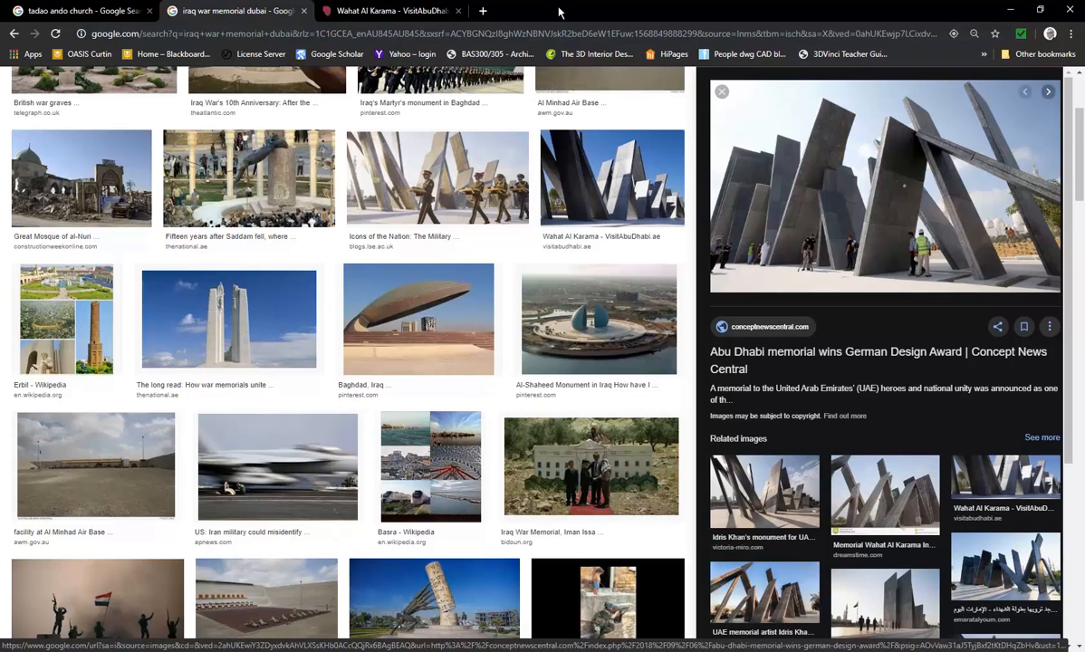
Switch to the web browser and run a Google image search for "unwrap texture" in a new tab
{"action": "left_click", "coordinate": [483, 11]}
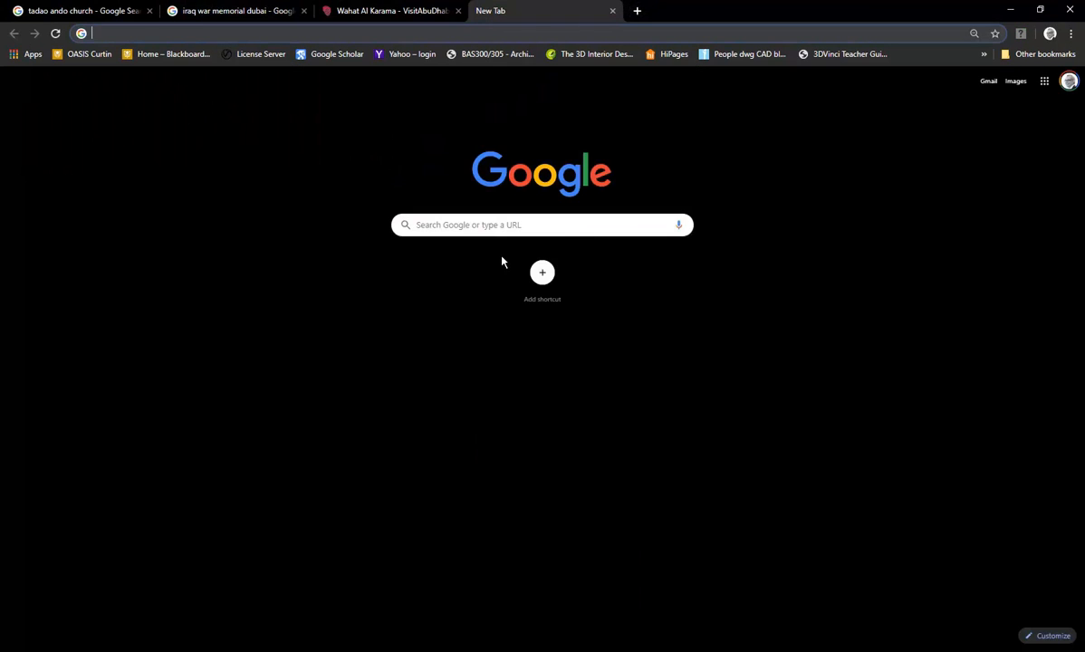
{"action": "left_click", "coordinate": [492, 226]}
{"action": "type", "text": "un"}
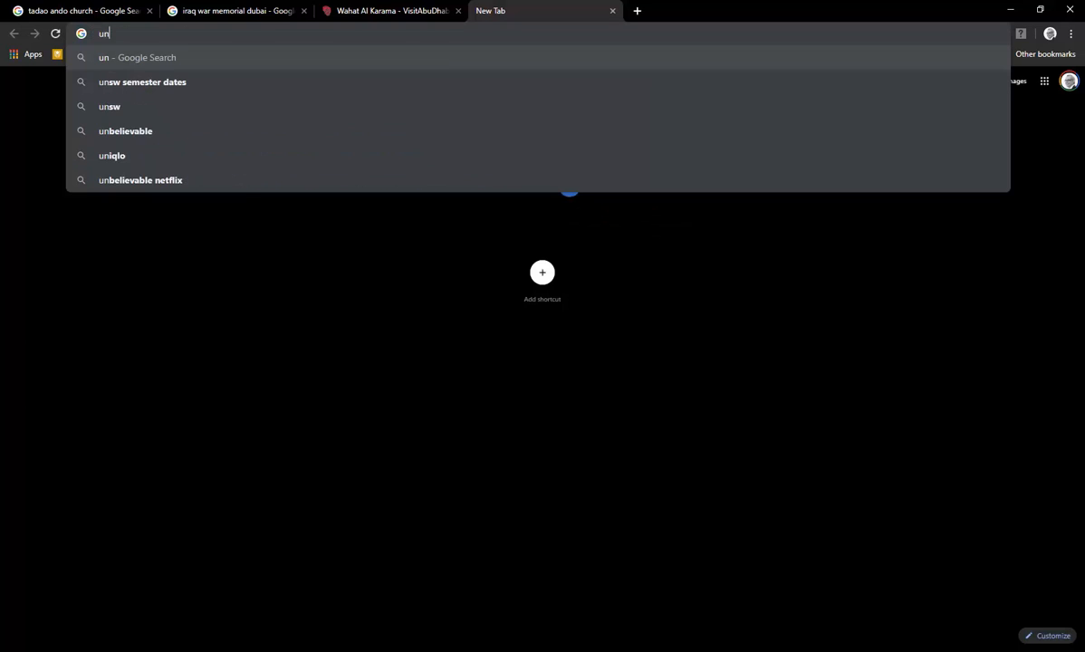
{"action": "type", "text": "wrap"}
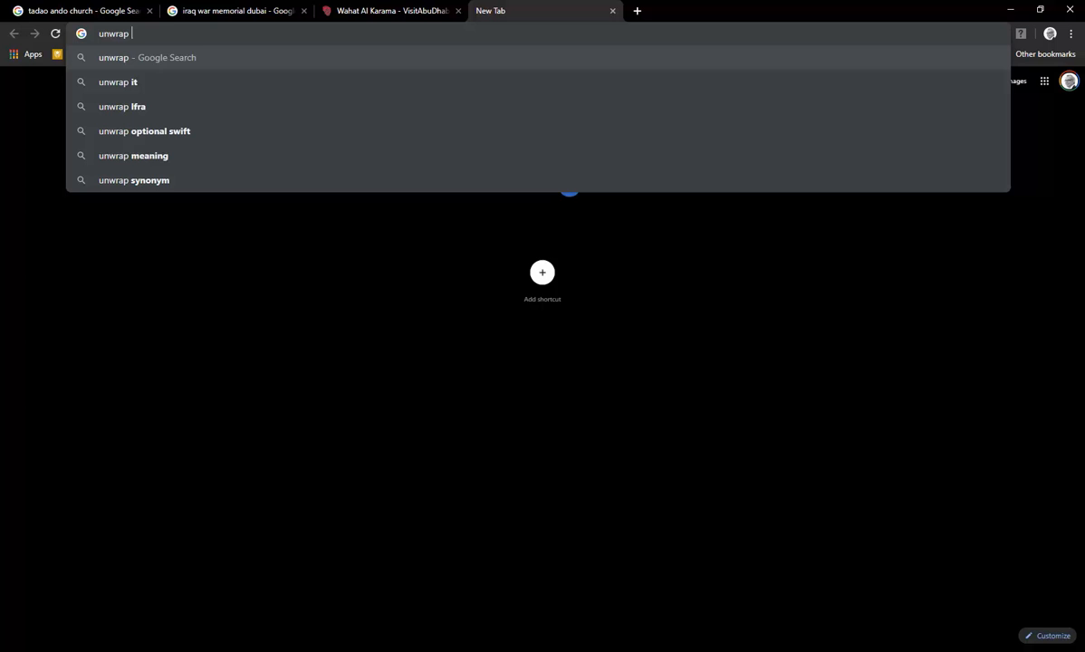
{"action": "type", "text": " texture"}
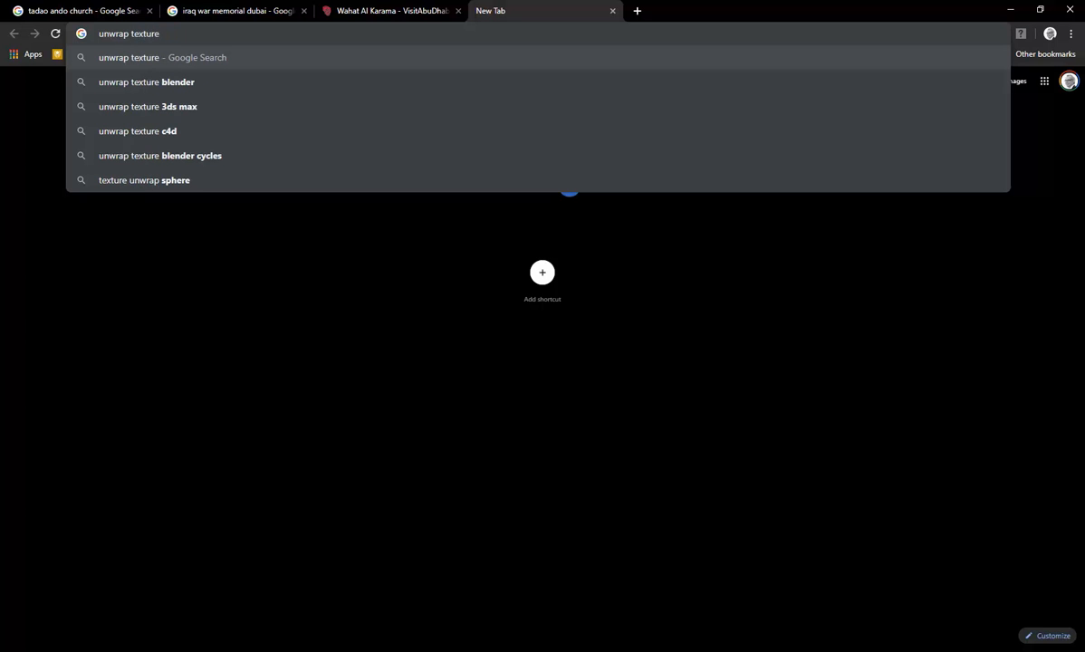
{"action": "key", "text": "Return"}
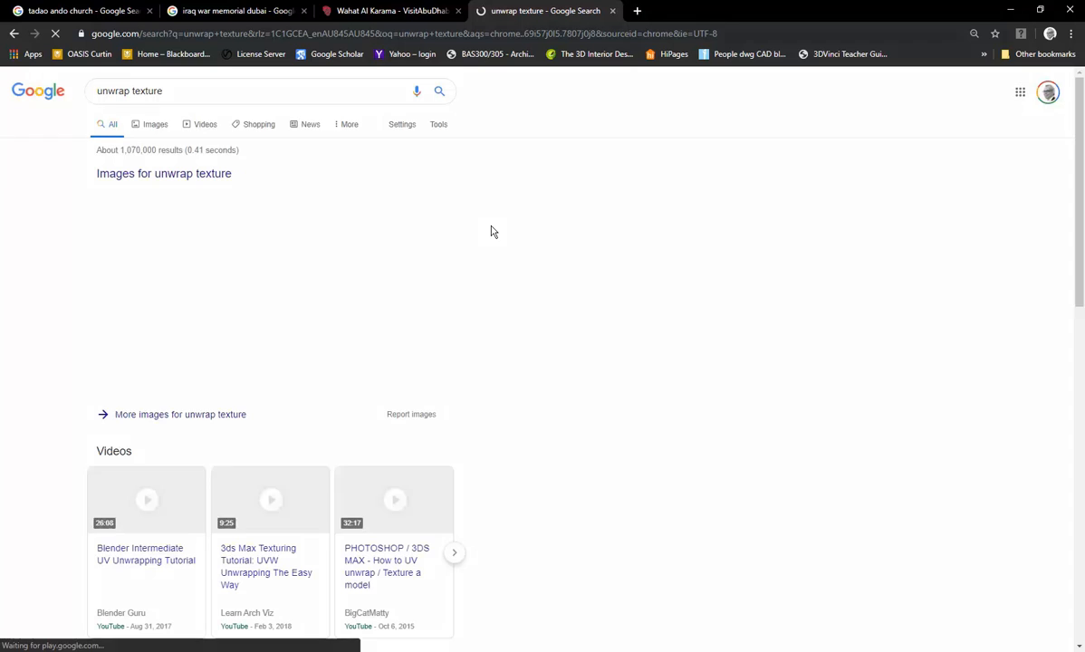
{"action": "left_click", "coordinate": [150, 126]}
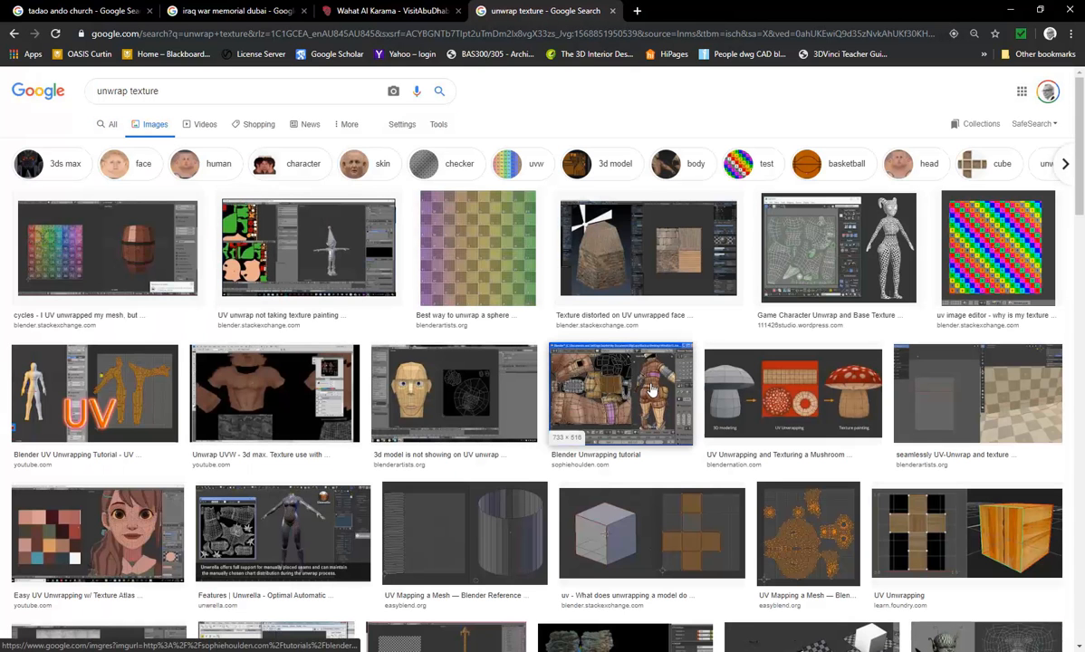
Examine the unwrapping examples among the image results, previewing the 3d max Unwrap UVW texture and the Unwrapping Suzanne image
{"action": "scroll", "coordinate": [258, 221], "scroll_direction": "down", "scroll_amount": 3}
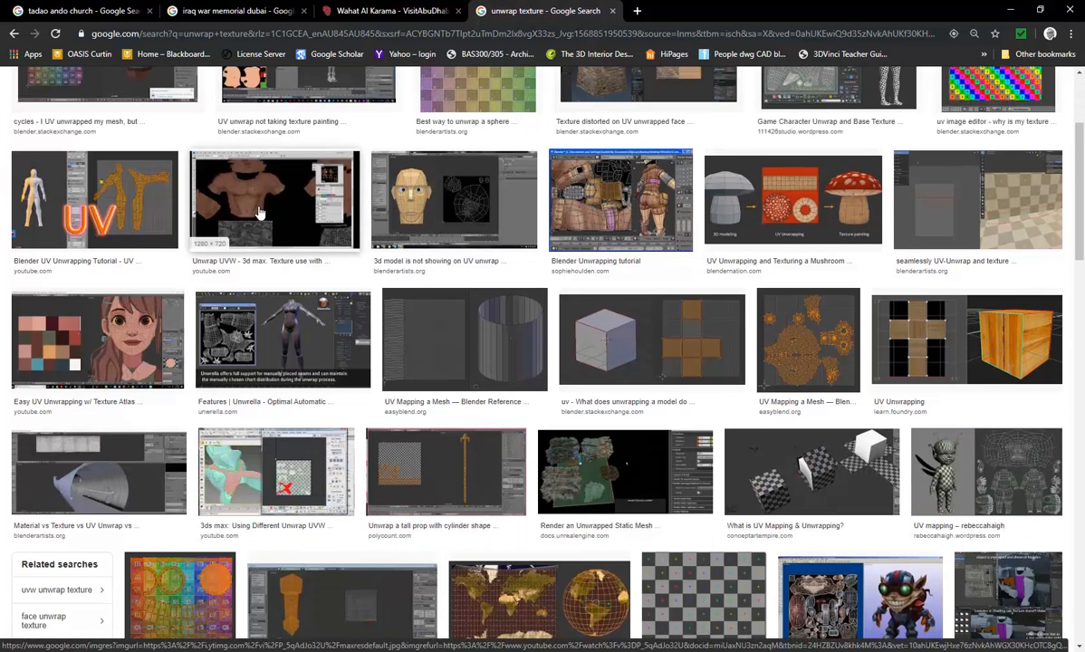
{"action": "left_click", "coordinate": [258, 212]}
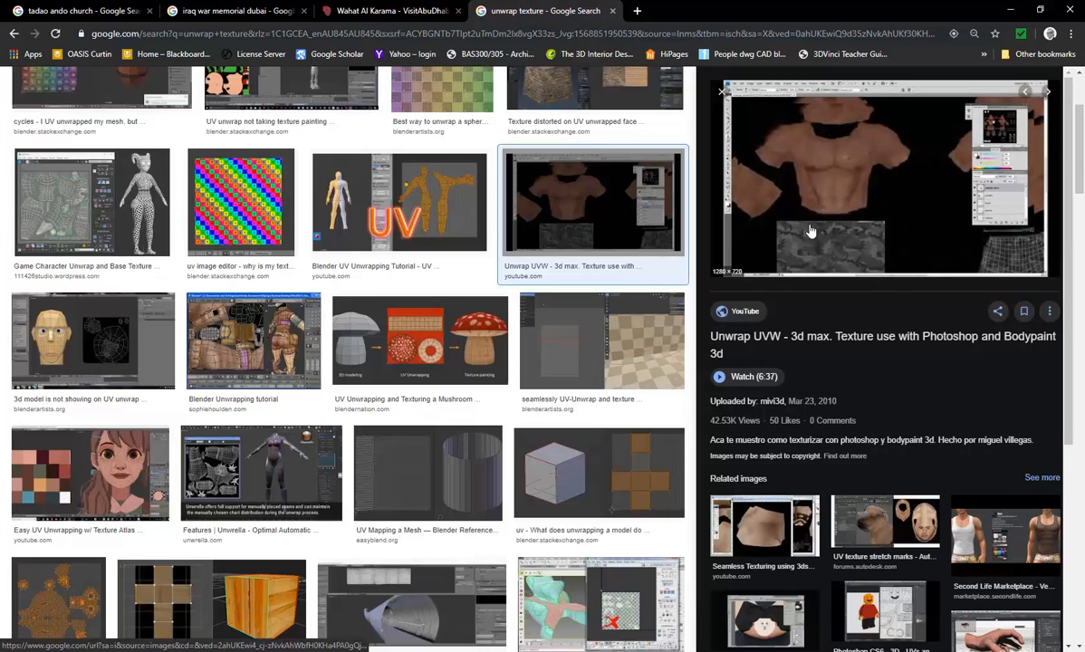
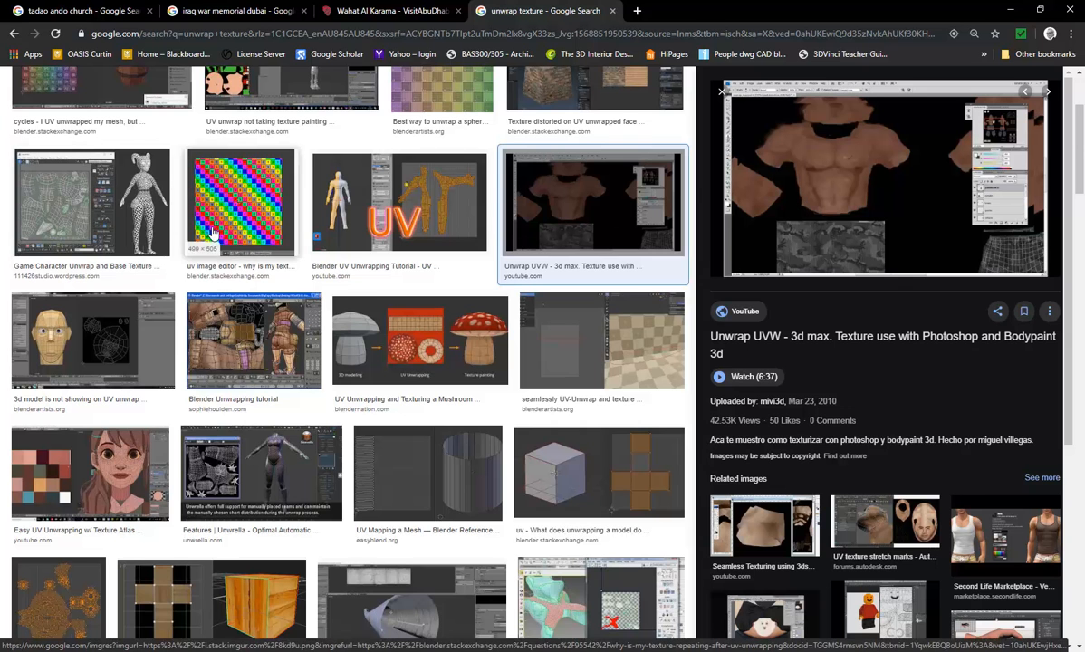
{"action": "scroll", "coordinate": [268, 233], "scroll_direction": "down", "scroll_amount": 3}
{"action": "scroll", "coordinate": [268, 234], "scroll_direction": "down", "scroll_amount": 4}
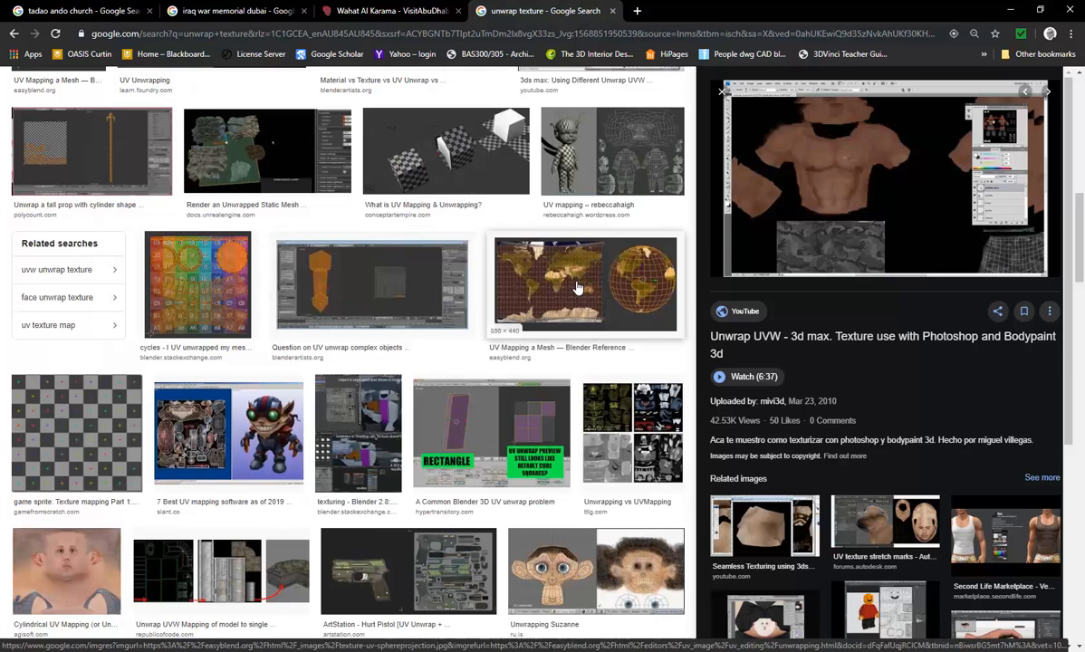
{"action": "scroll", "coordinate": [571, 290], "scroll_direction": "down", "scroll_amount": 2}
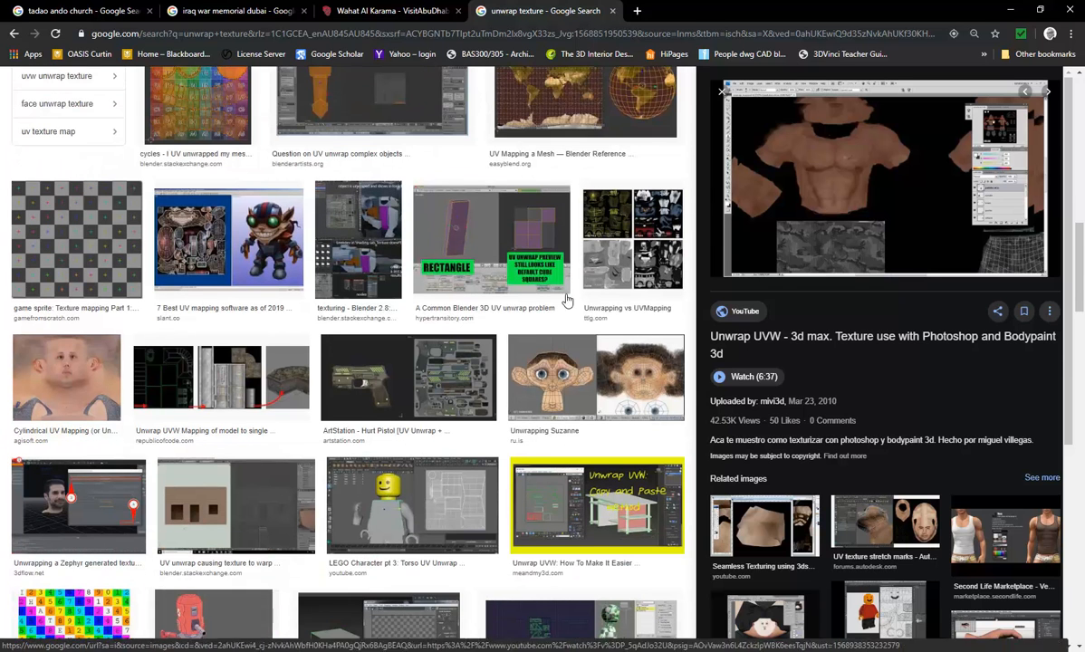
{"action": "left_click", "coordinate": [626, 389]}
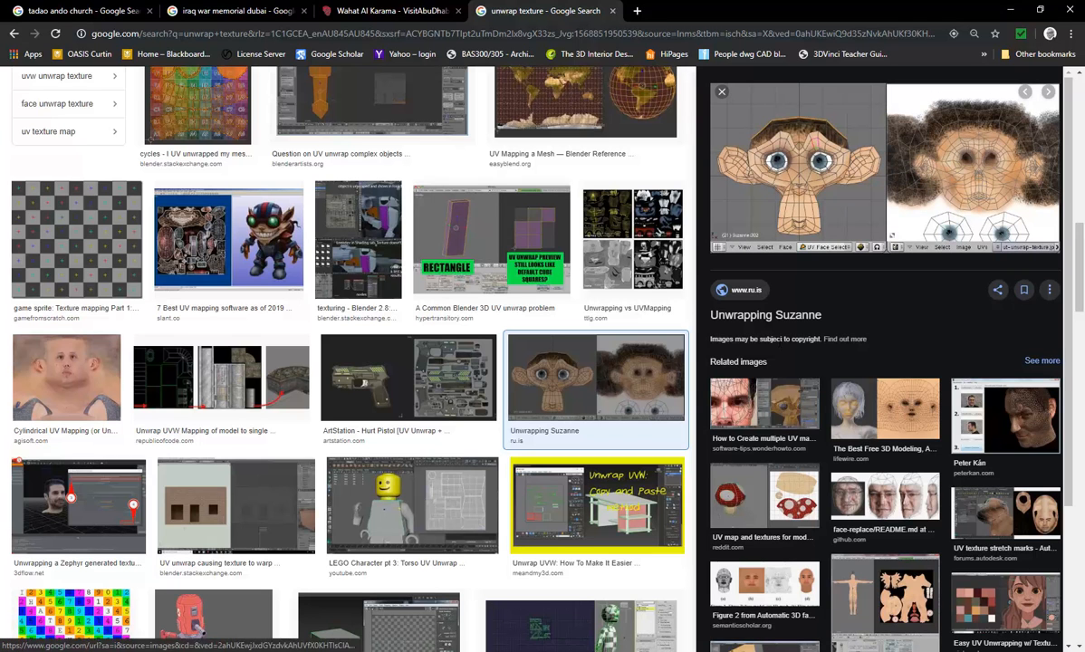
Return to 3ds Max, open the file selection for the roughness map's source image and browse the textures in the Mats folder
{"action": "key", "text": "alt+Tab"}
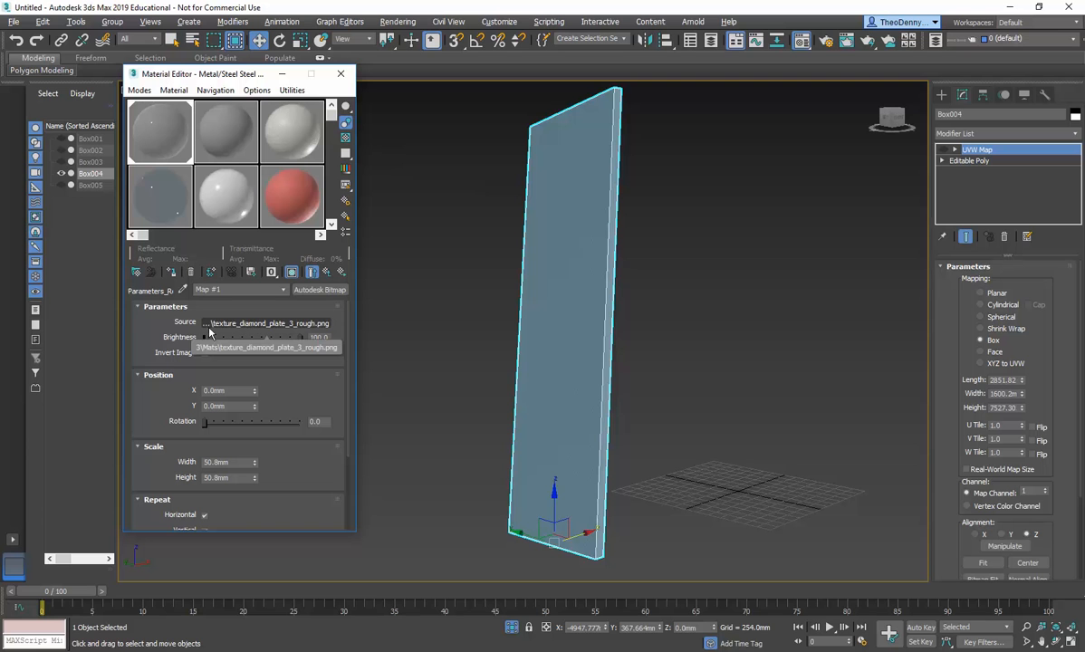
{"action": "left_click", "coordinate": [249, 323]}
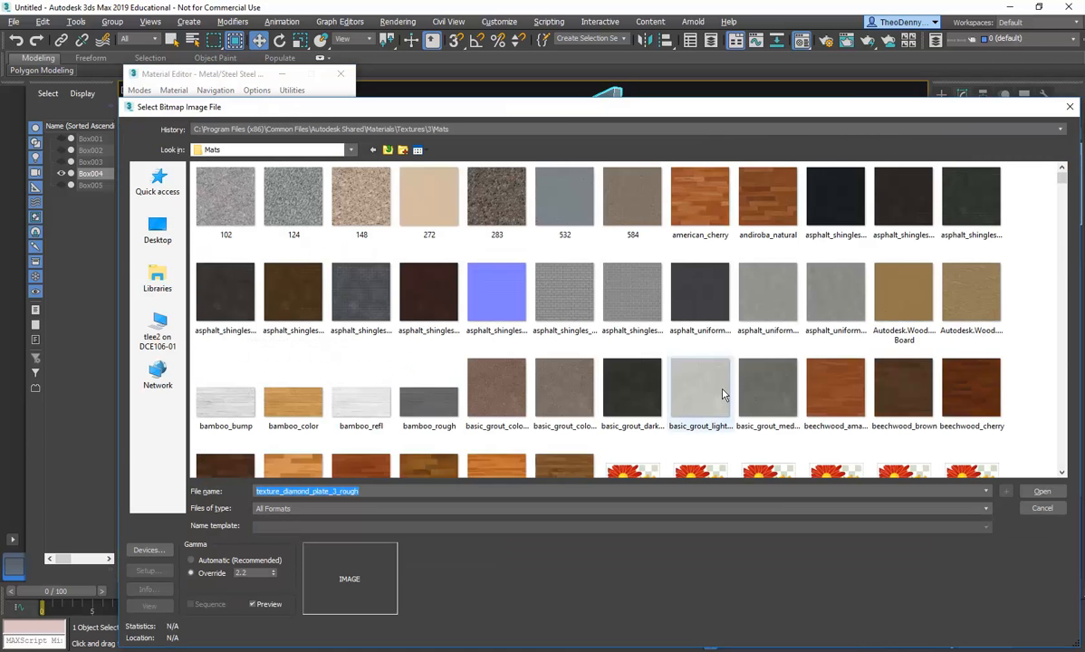
{"action": "scroll", "coordinate": [718, 393], "scroll_direction": "down", "scroll_amount": 5}
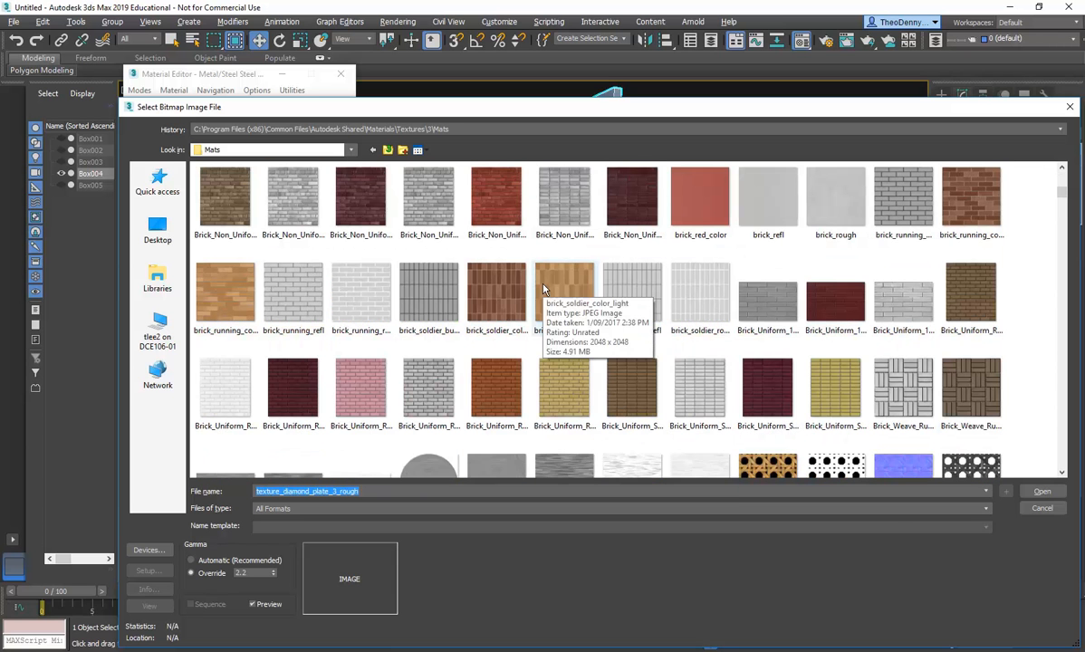
{"action": "scroll", "coordinate": [548, 291], "scroll_direction": "down", "scroll_amount": 10}
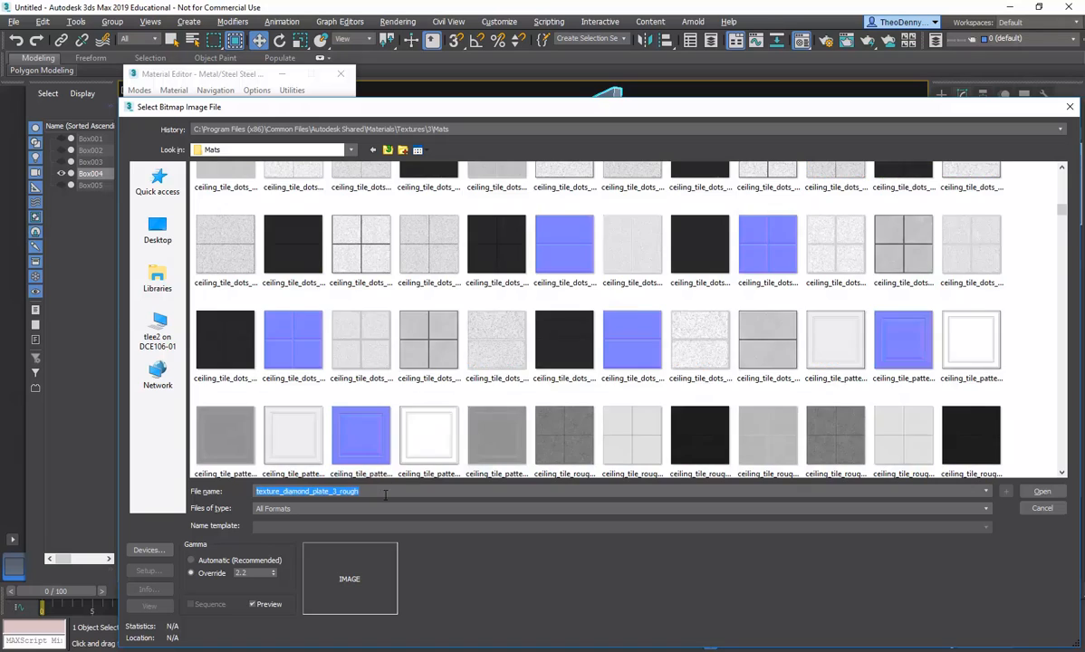
{"action": "scroll", "coordinate": [640, 309], "scroll_direction": "down", "scroll_amount": 15}
{"action": "scroll", "coordinate": [637, 309], "scroll_direction": "down", "scroll_amount": 15}
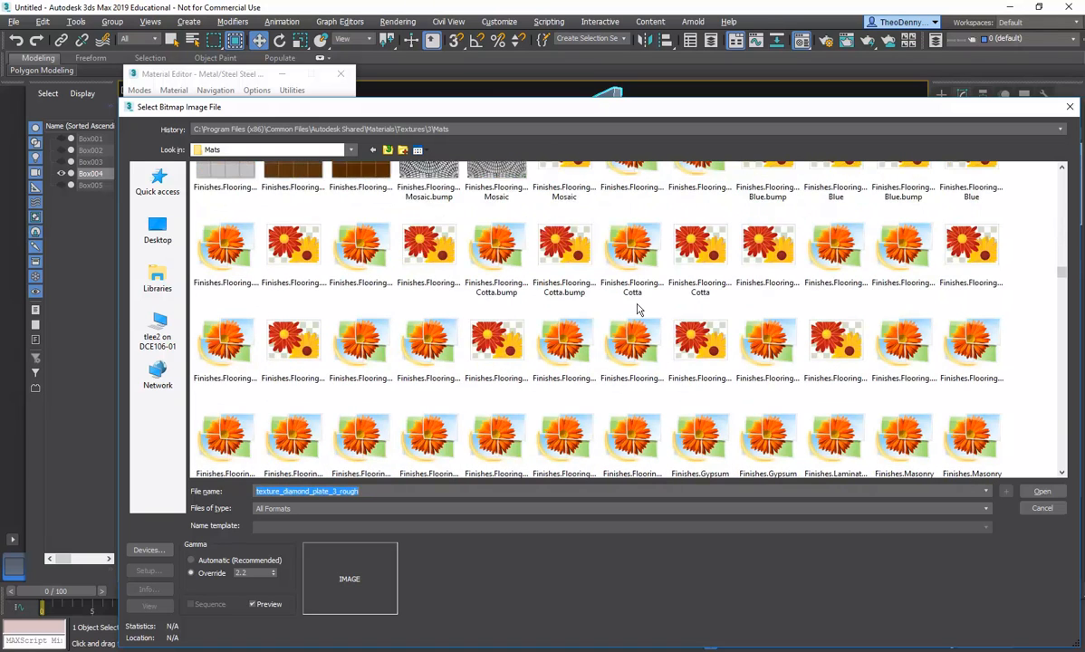
{"action": "scroll", "coordinate": [637, 309], "scroll_direction": "down", "scroll_amount": 15}
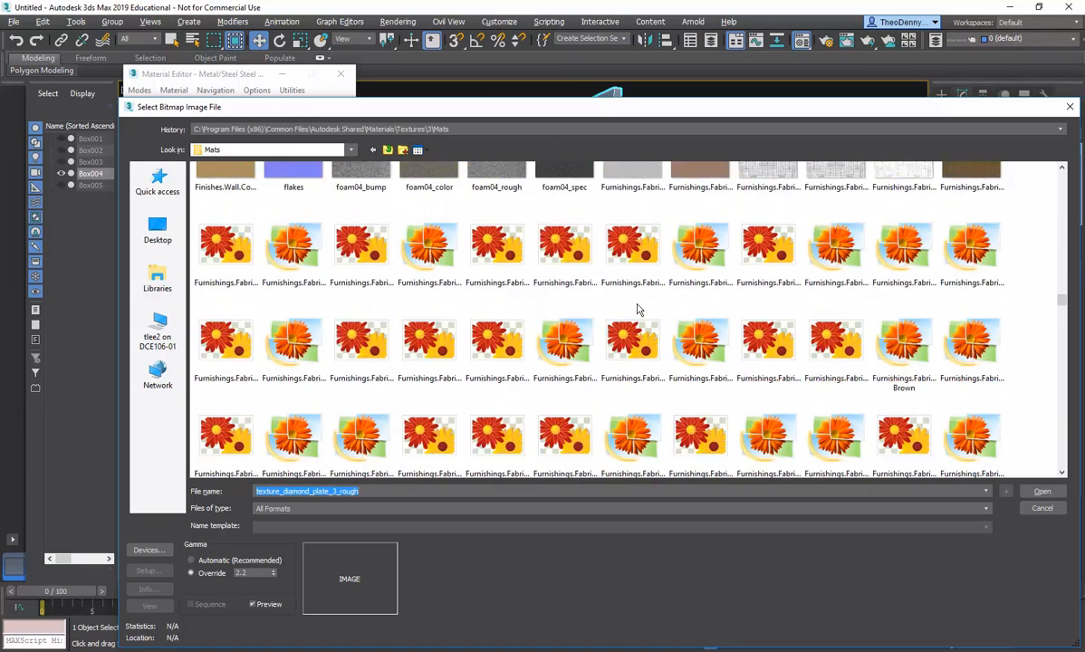
{"action": "scroll", "coordinate": [636, 308], "scroll_direction": "down", "scroll_amount": 15}
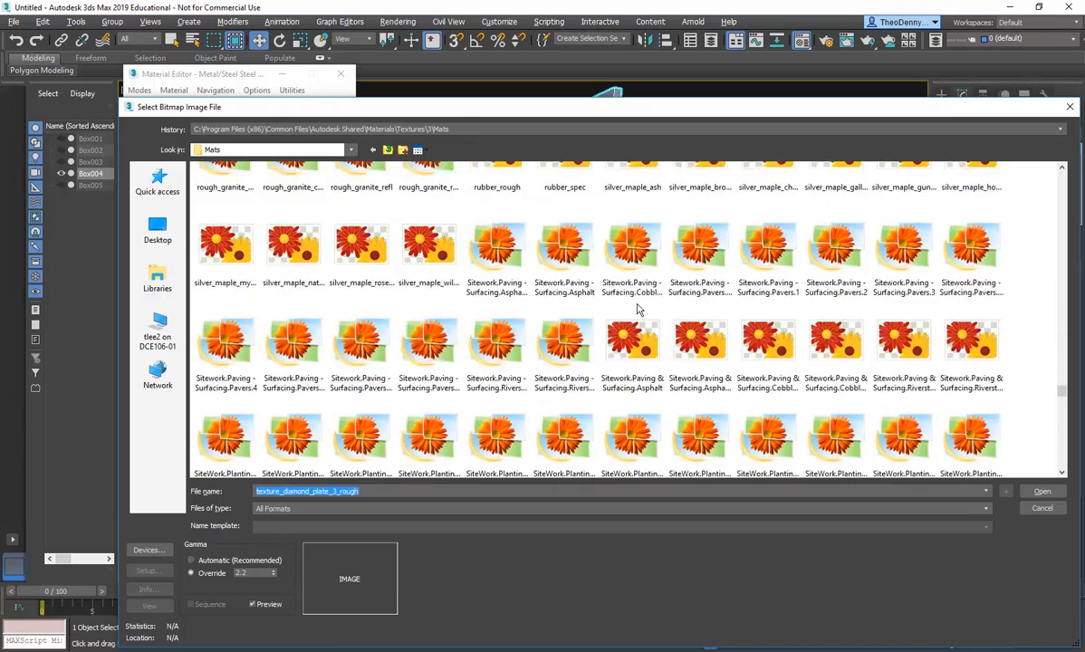
{"action": "scroll", "coordinate": [636, 308], "scroll_direction": "down", "scroll_amount": 15}
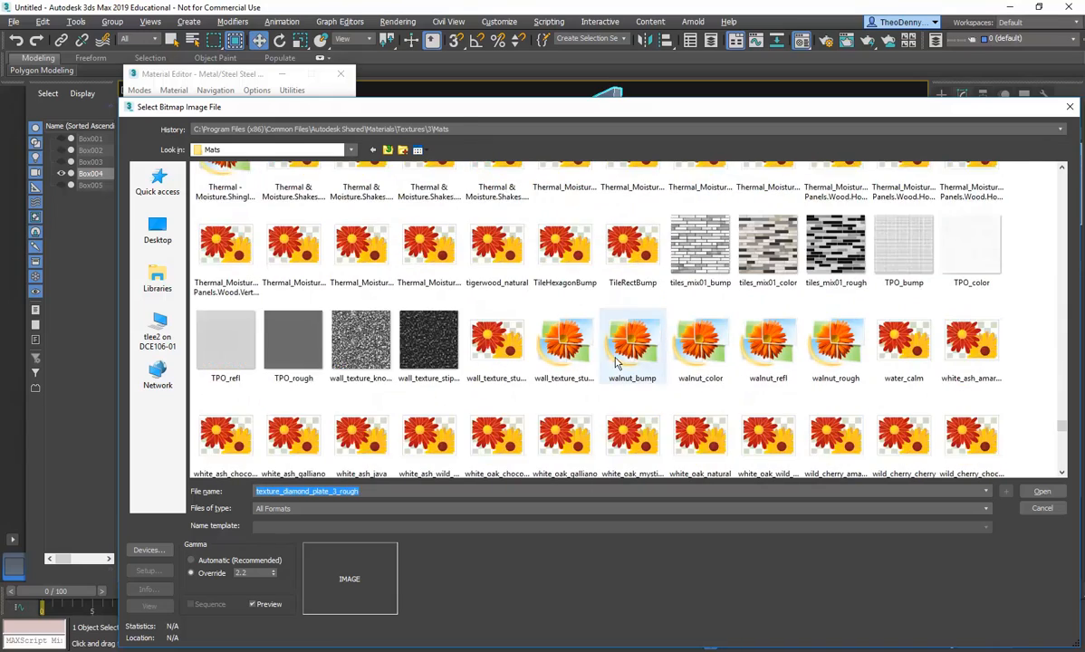
Examine the diamond plate, roofing, wood and concrete textures in the Mats folder, and open the history of recently used image folders
{"action": "scroll", "coordinate": [1034, 339], "scroll_direction": "up", "scroll_amount": 15}
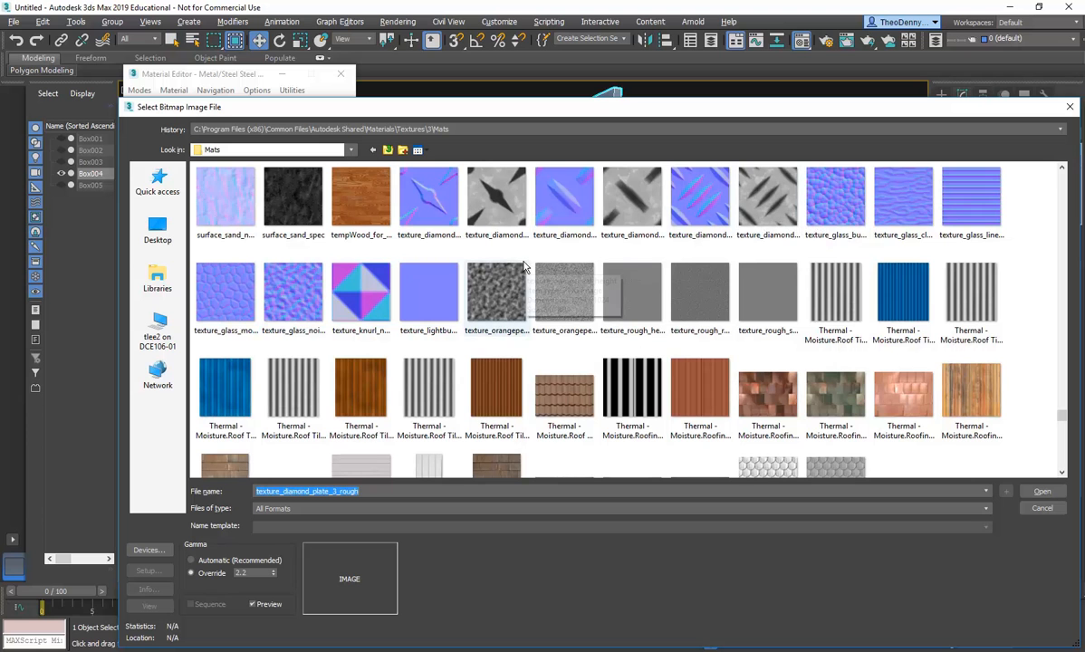
{"action": "scroll", "coordinate": [474, 346], "scroll_direction": "down", "scroll_amount": 3}
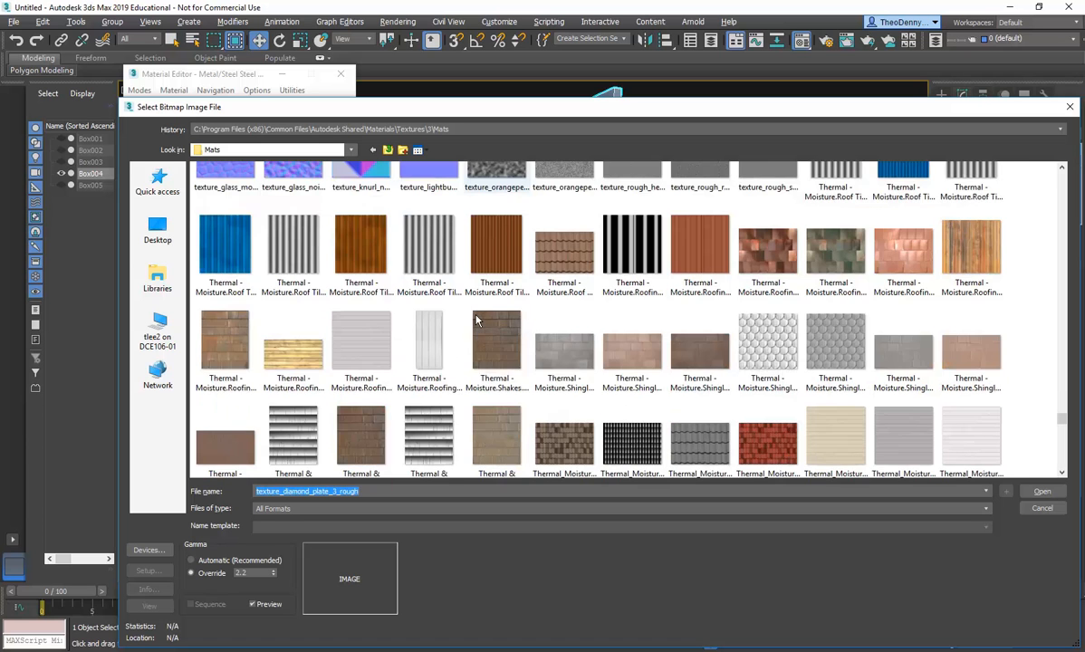
{"action": "scroll", "coordinate": [477, 319], "scroll_direction": "down", "scroll_amount": 5}
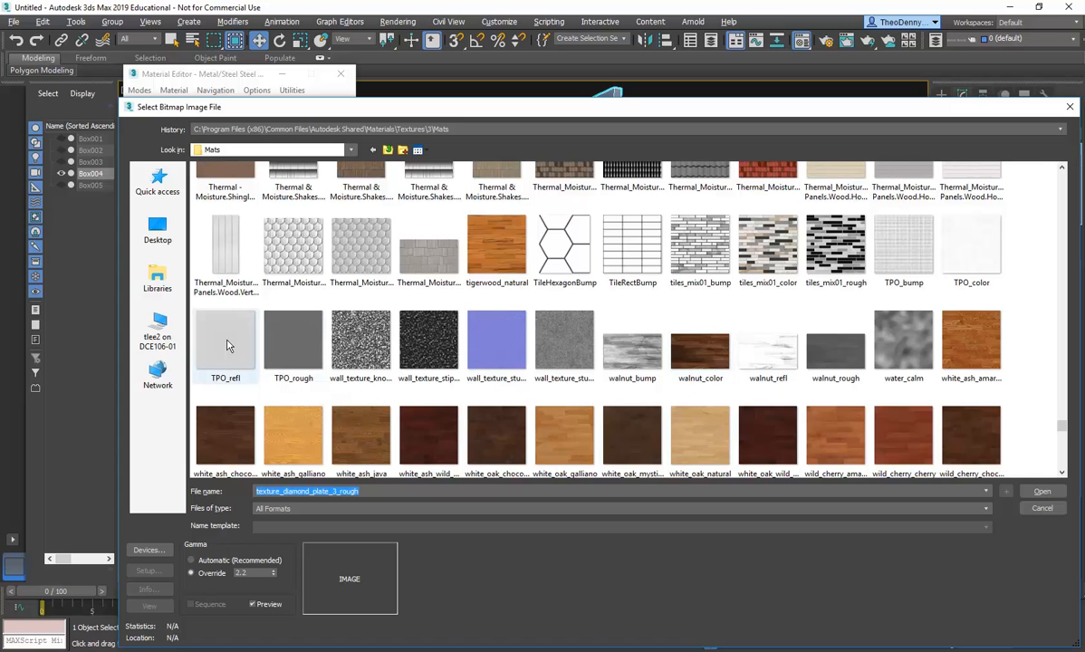
{"action": "scroll", "coordinate": [543, 321], "scroll_direction": "down", "scroll_amount": 3}
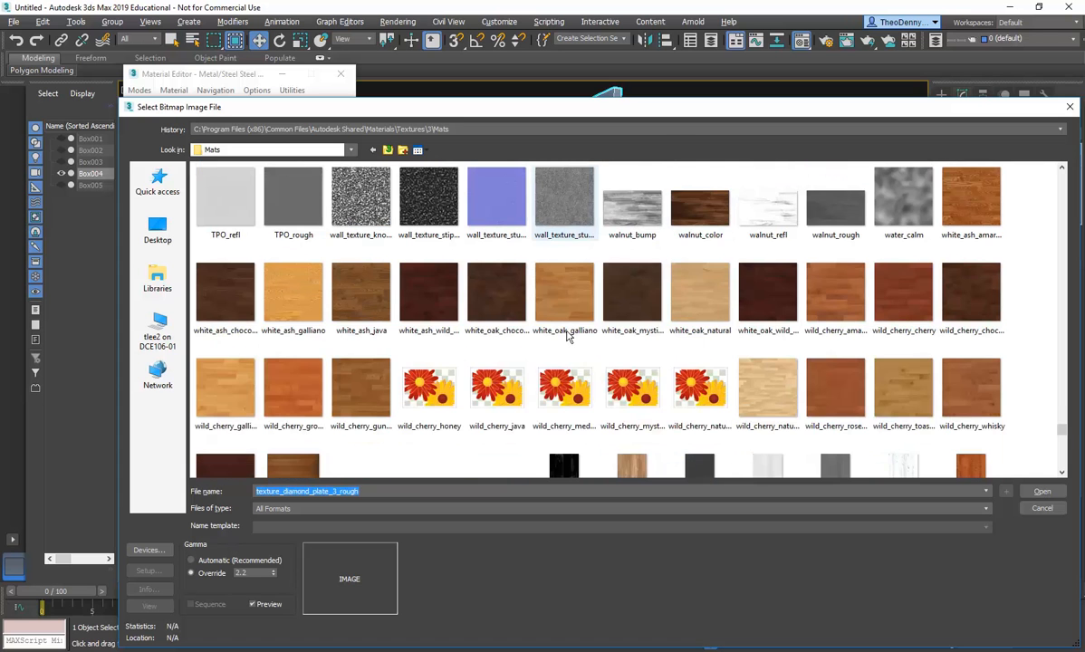
{"action": "scroll", "coordinate": [567, 336], "scroll_direction": "up", "scroll_amount": 6}
{"action": "scroll", "coordinate": [567, 336], "scroll_direction": "up", "scroll_amount": 3}
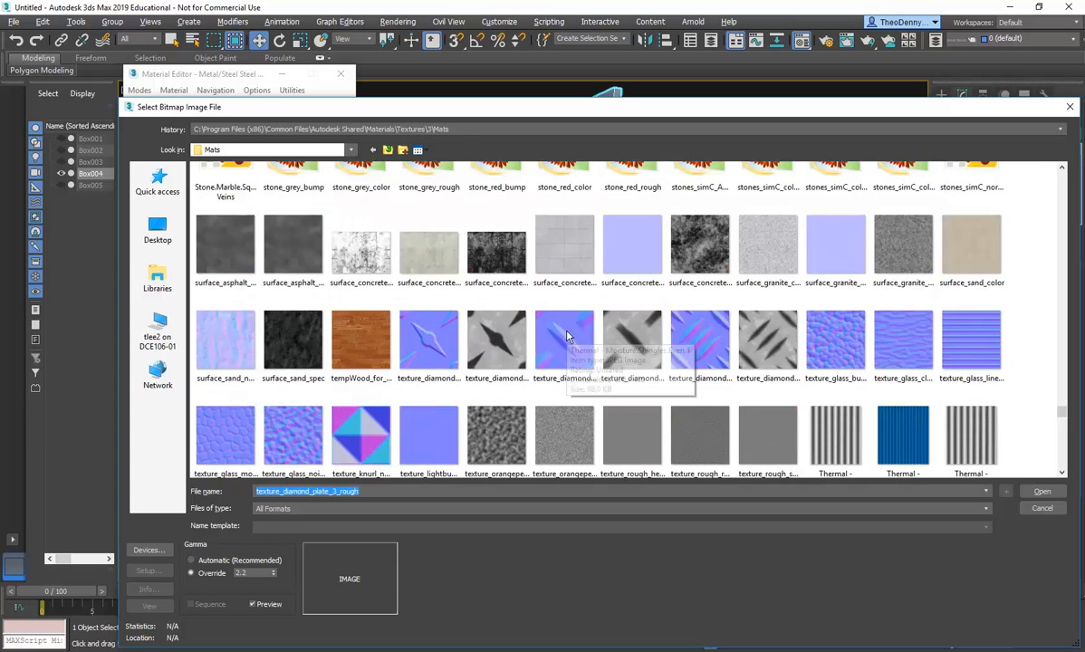
{"action": "scroll", "coordinate": [567, 337], "scroll_direction": "up", "scroll_amount": 3}
{"action": "scroll", "coordinate": [568, 337], "scroll_direction": "up", "scroll_amount": 10}
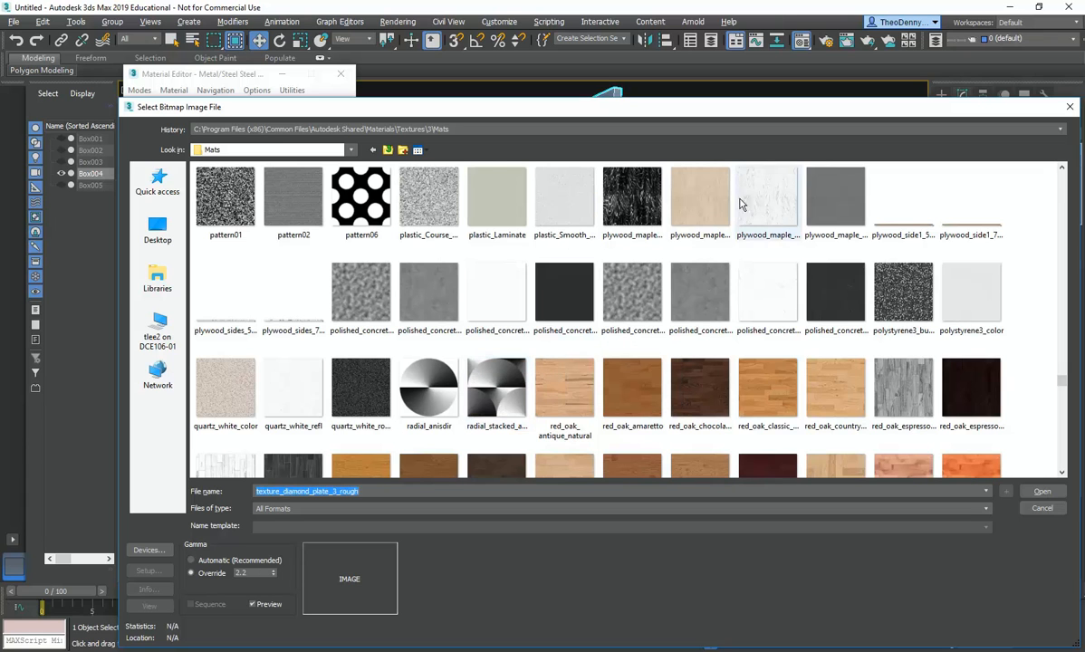
{"action": "left_click", "coordinate": [1060, 130]}
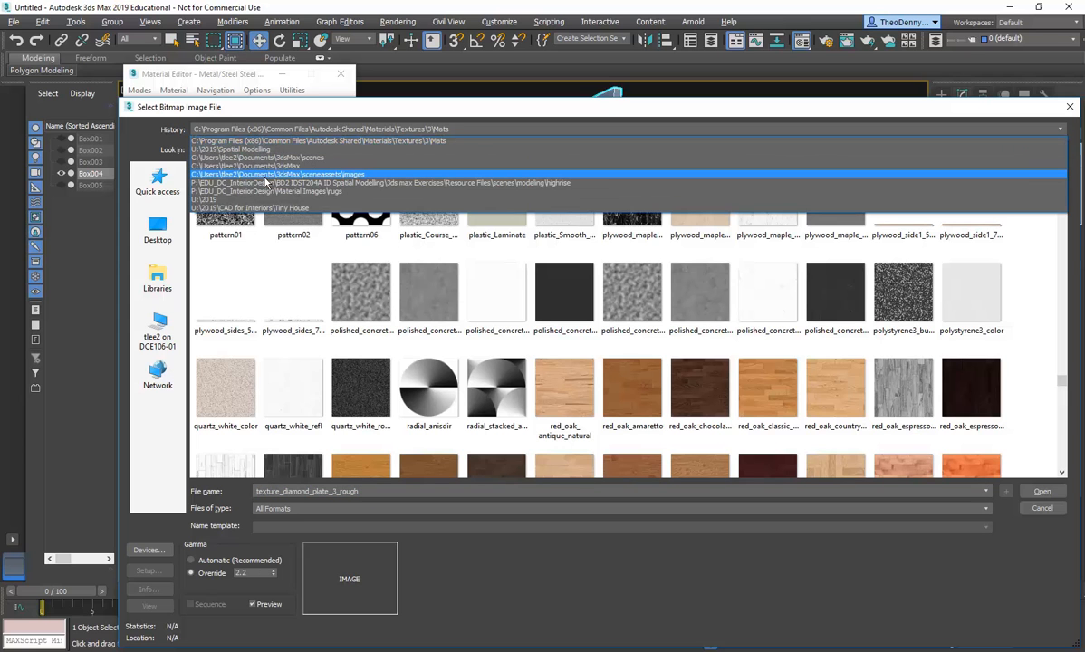
{"action": "left_click", "coordinate": [263, 140]}
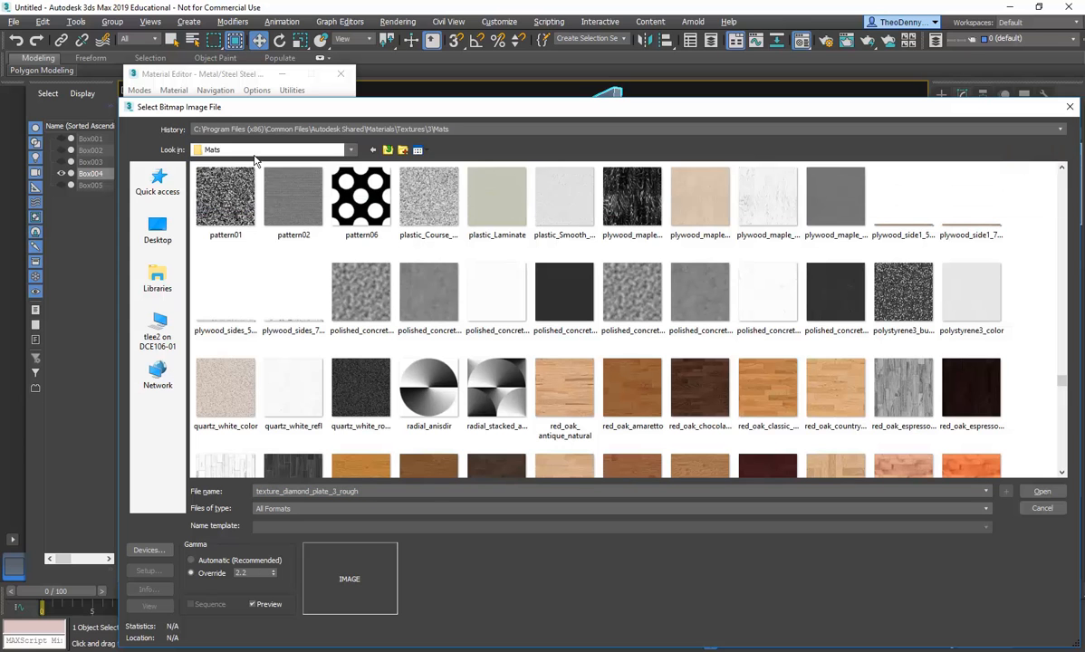
{"action": "left_click", "coordinate": [312, 150]}
{"action": "left_click", "coordinate": [352, 153]}
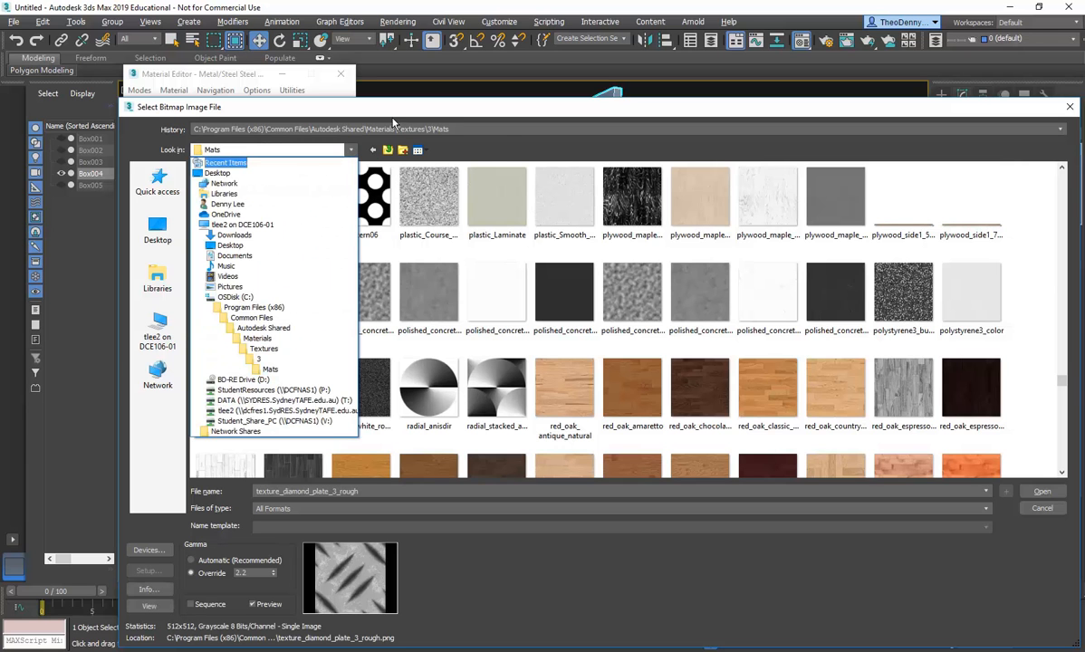
{"action": "left_click", "coordinate": [506, 131]}
{"action": "left_click", "coordinate": [500, 130]}
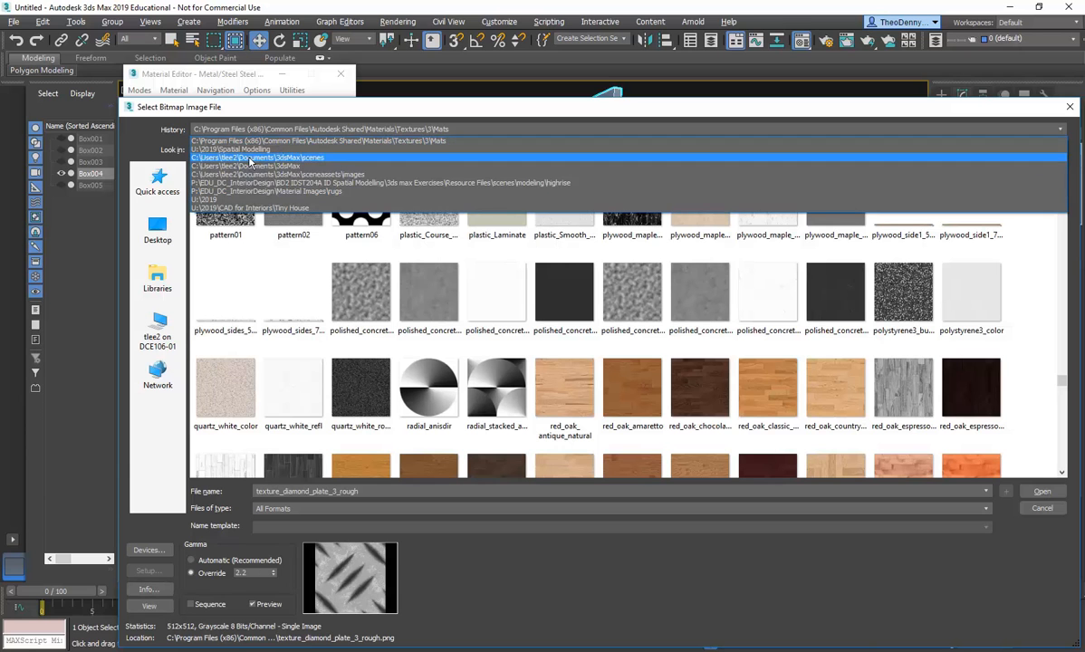
{"action": "left_click", "coordinate": [161, 125]}
{"action": "left_click", "coordinate": [232, 150]}
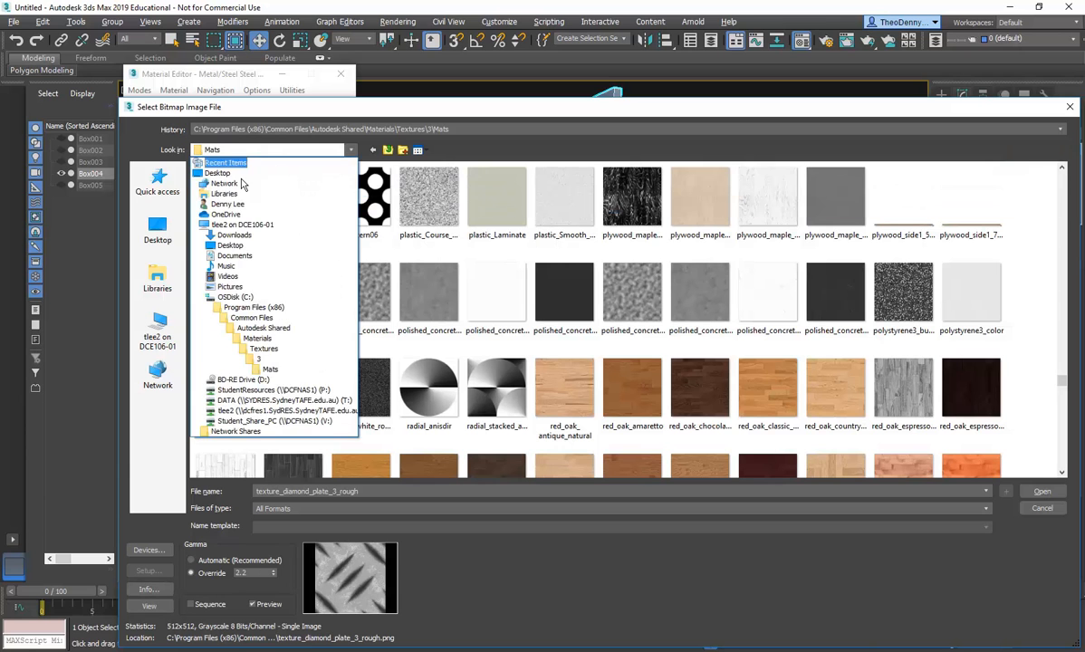
{"action": "left_click", "coordinate": [220, 132]}
{"action": "left_click", "coordinate": [220, 133]}
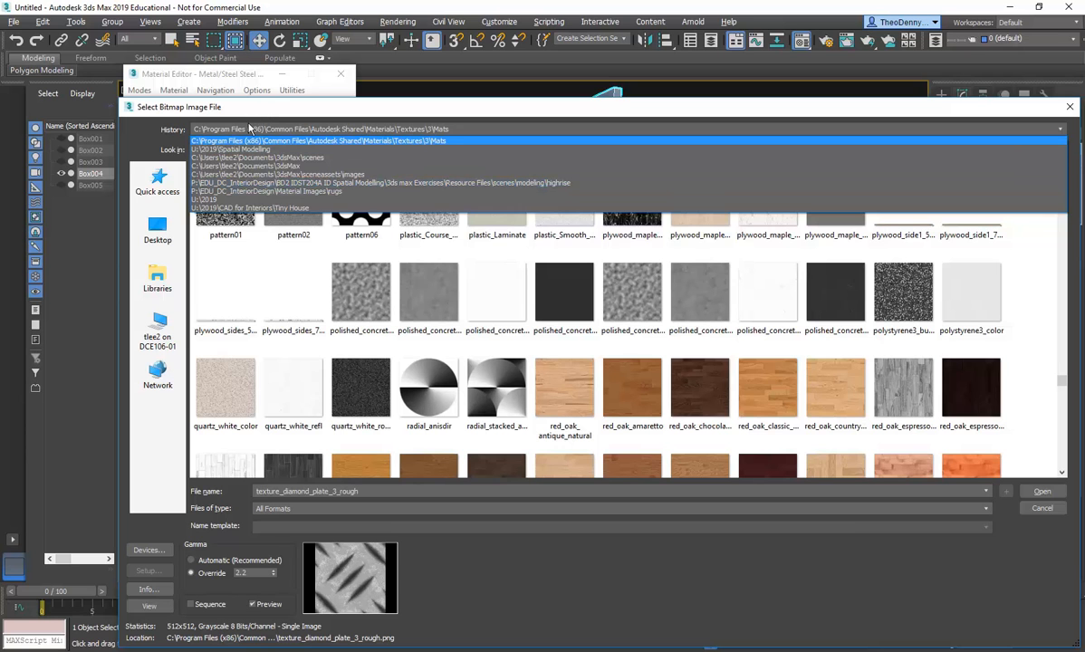
{"action": "left_click", "coordinate": [236, 127]}
Browse to the Material Images folder inside EDU_DC_InteriorDesign on the StudentResources (P:) drive
{"action": "left_click", "coordinate": [234, 151]}
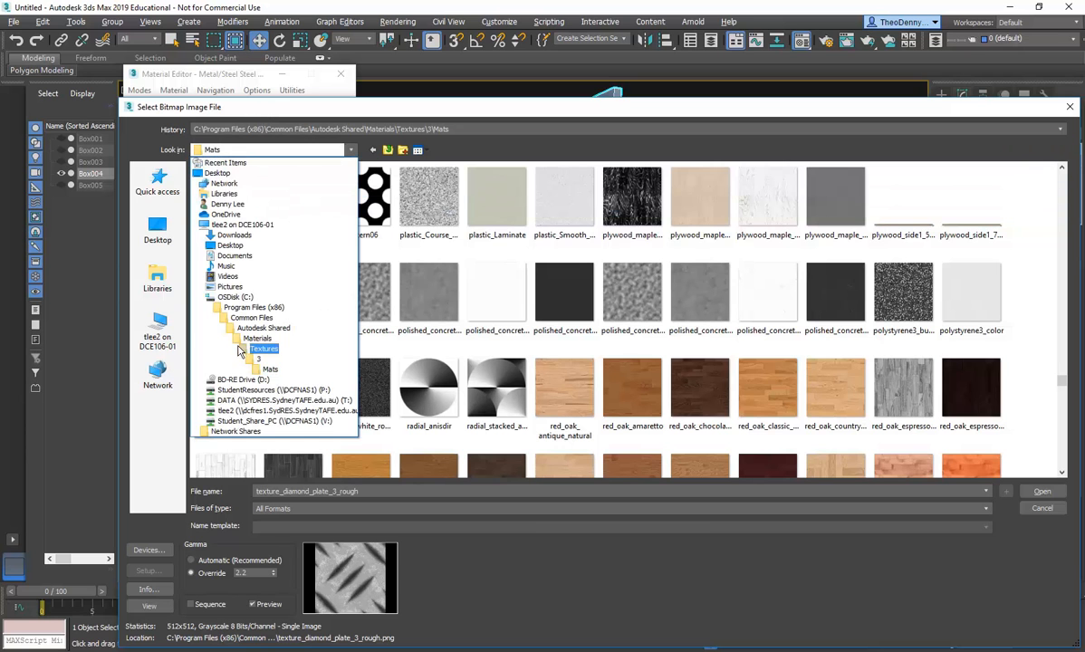
{"action": "left_click", "coordinate": [253, 390]}
{"action": "double_click", "coordinate": [258, 196]}
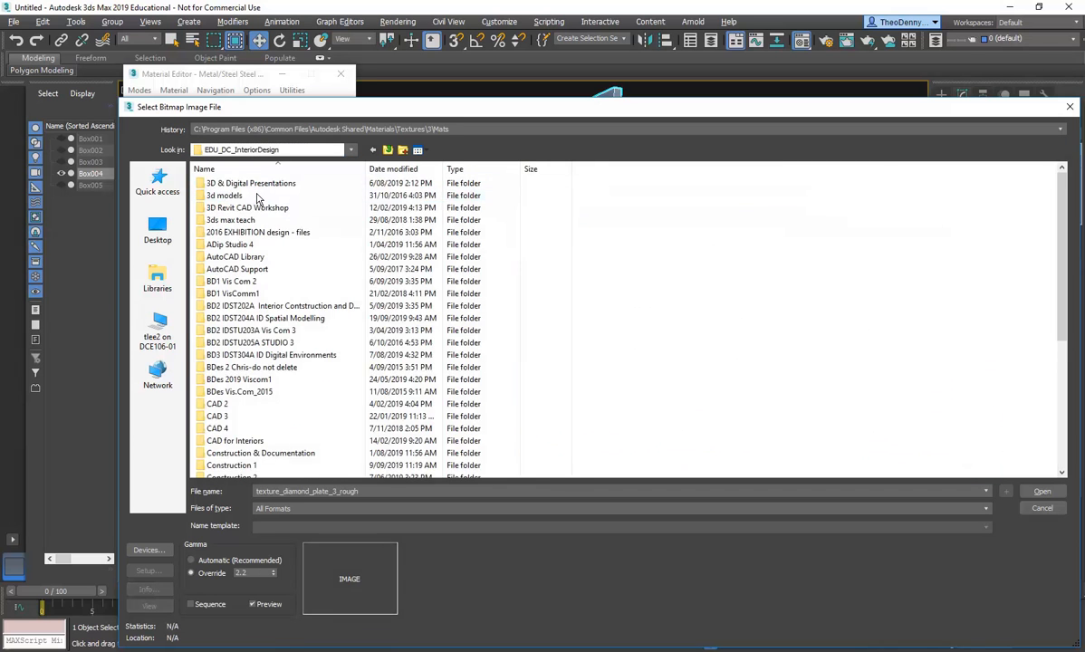
{"action": "scroll", "coordinate": [231, 421], "scroll_direction": "down", "scroll_amount": 9}
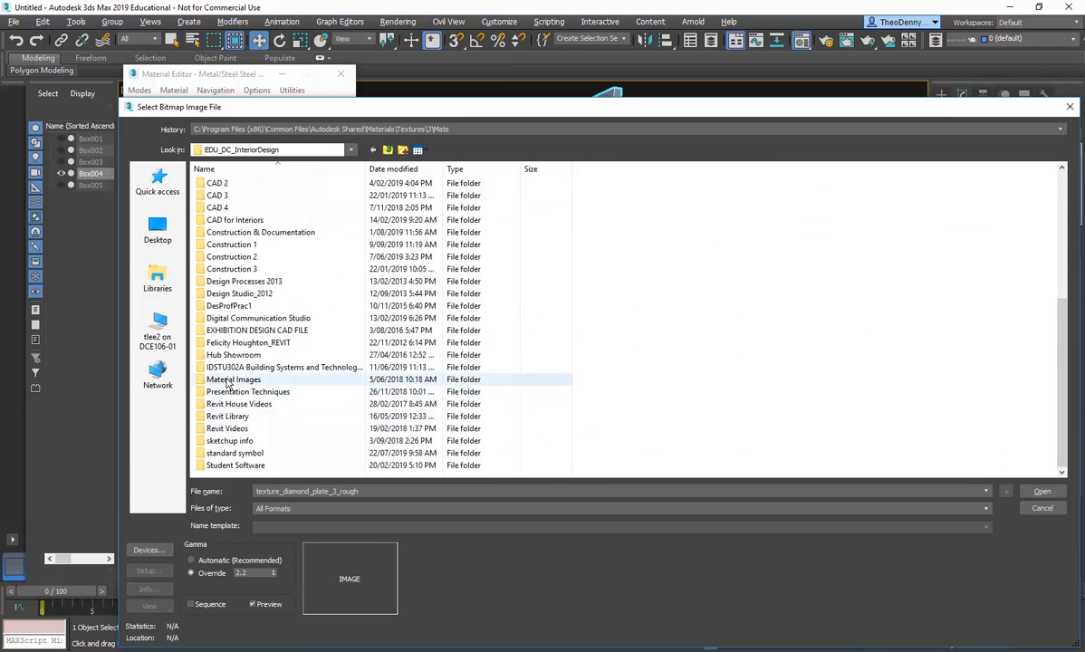
{"action": "double_click", "coordinate": [234, 378]}
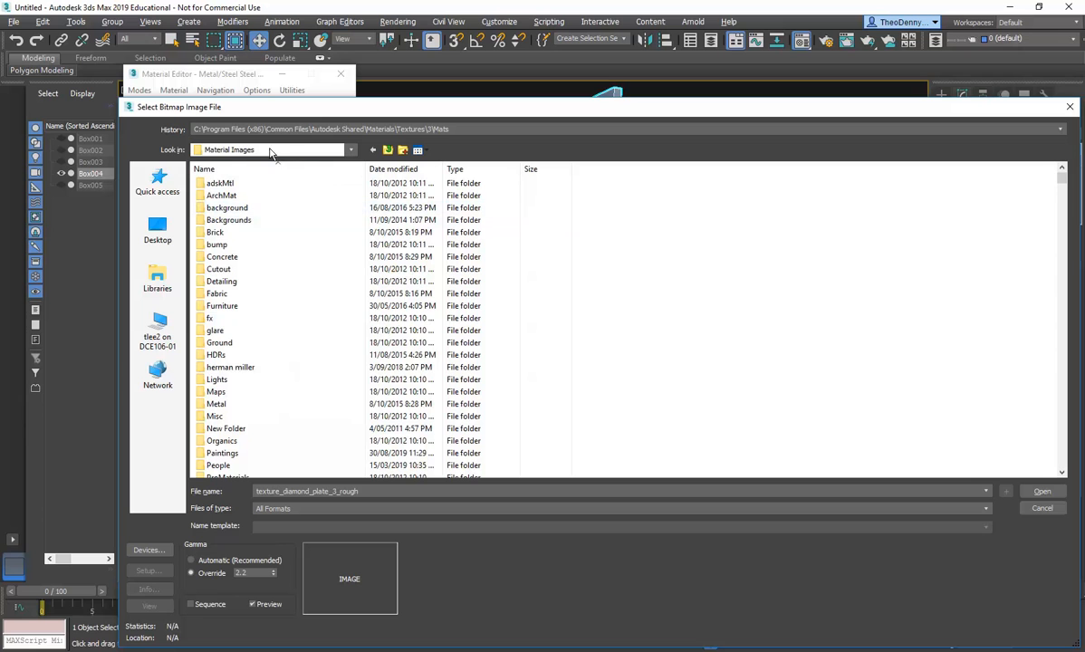
{"action": "scroll", "coordinate": [261, 375], "scroll_direction": "down", "scroll_amount": 4}
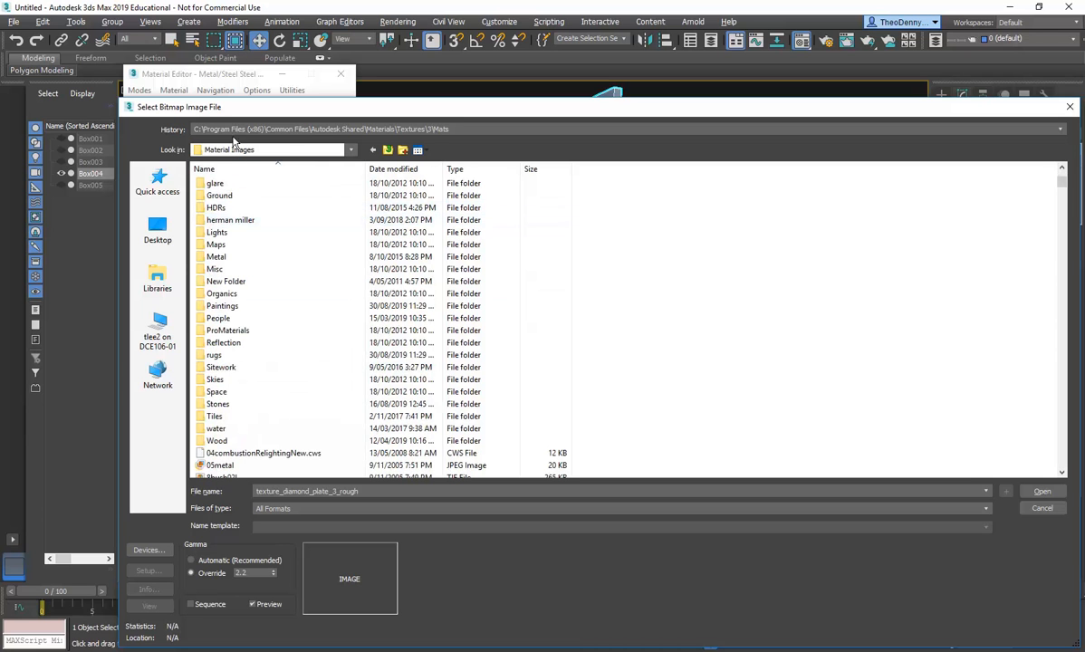
{"action": "left_click", "coordinate": [233, 150]}
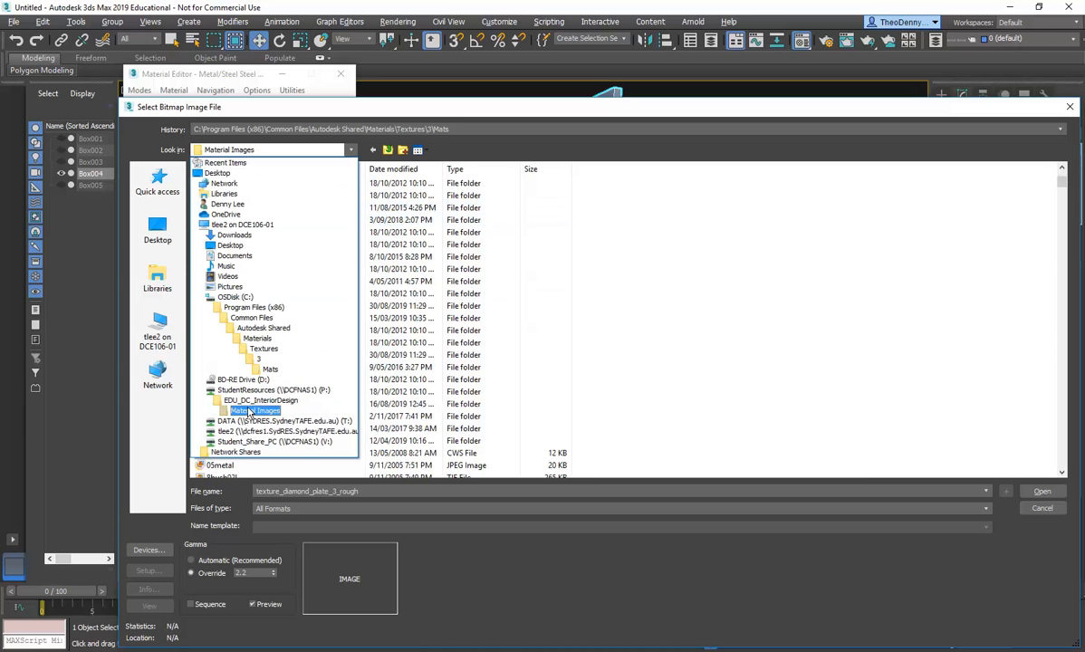
{"action": "left_click", "coordinate": [255, 410]}
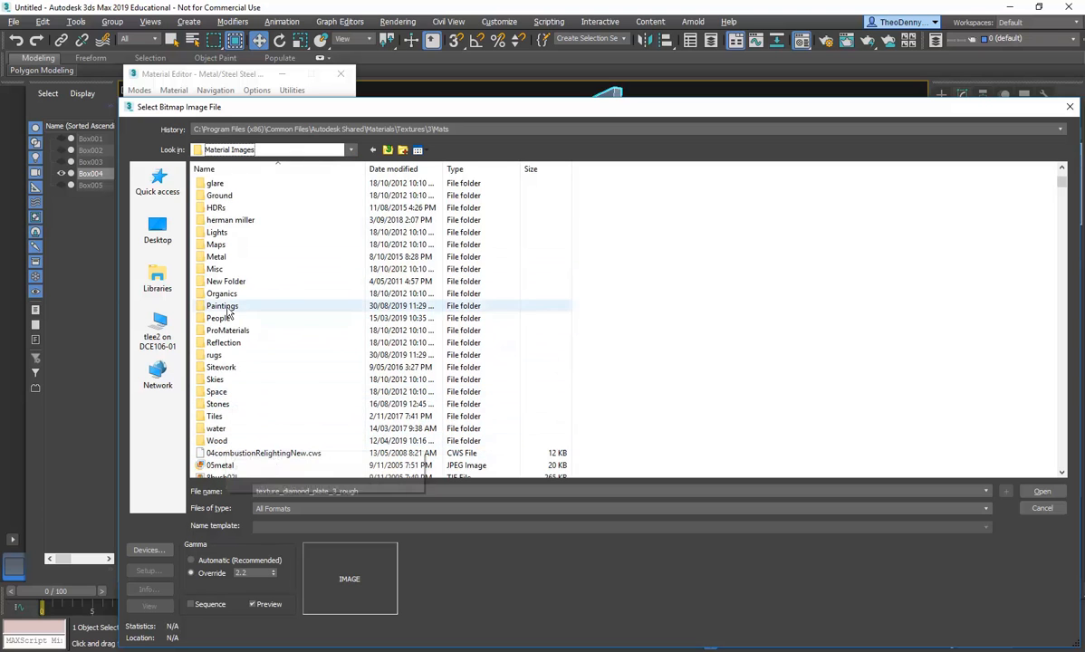
Open the Metal folder and display its image files as thumbnails
{"action": "double_click", "coordinate": [217, 256]}
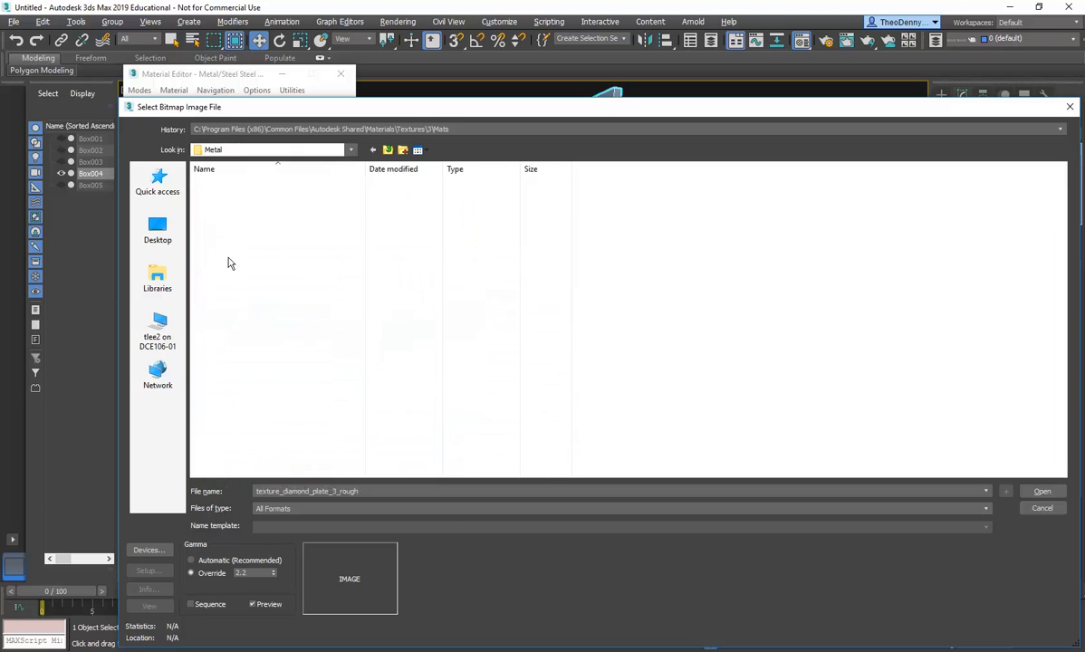
{"action": "right_click", "coordinate": [663, 231]}
{"action": "mouse_move", "coordinate": [677, 236]}
{"action": "left_click", "coordinate": [814, 252]}
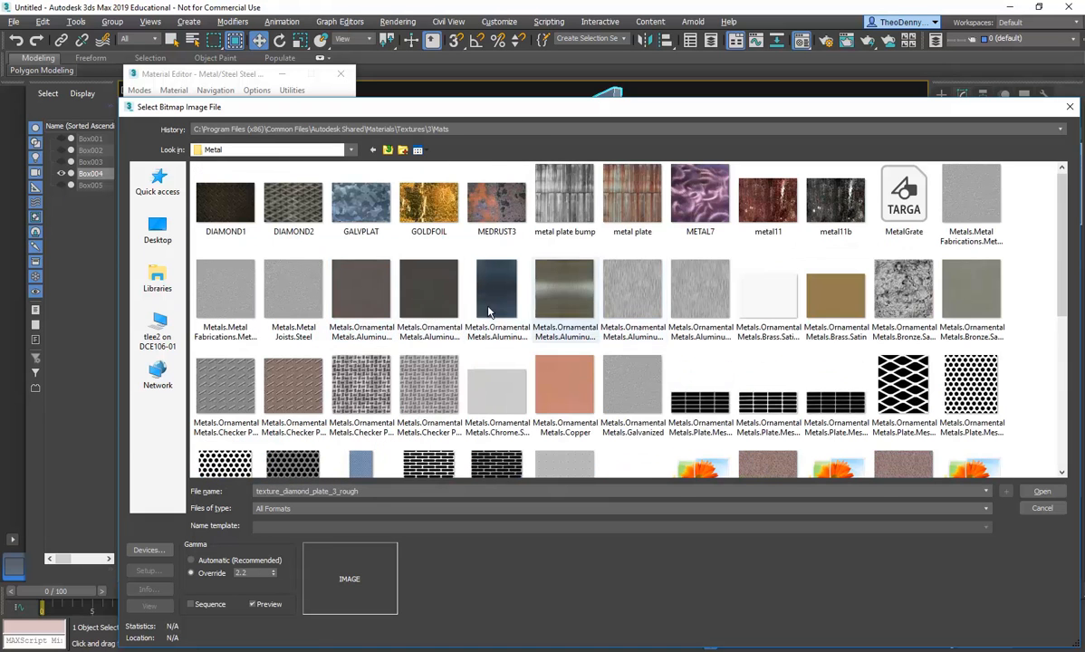
Examine the metal textures in the folder, previewing PLATEOX2, rivets and Walker
{"action": "scroll", "coordinate": [448, 311], "scroll_direction": "down", "scroll_amount": 5}
{"action": "scroll", "coordinate": [448, 312], "scroll_direction": "down", "scroll_amount": 1}
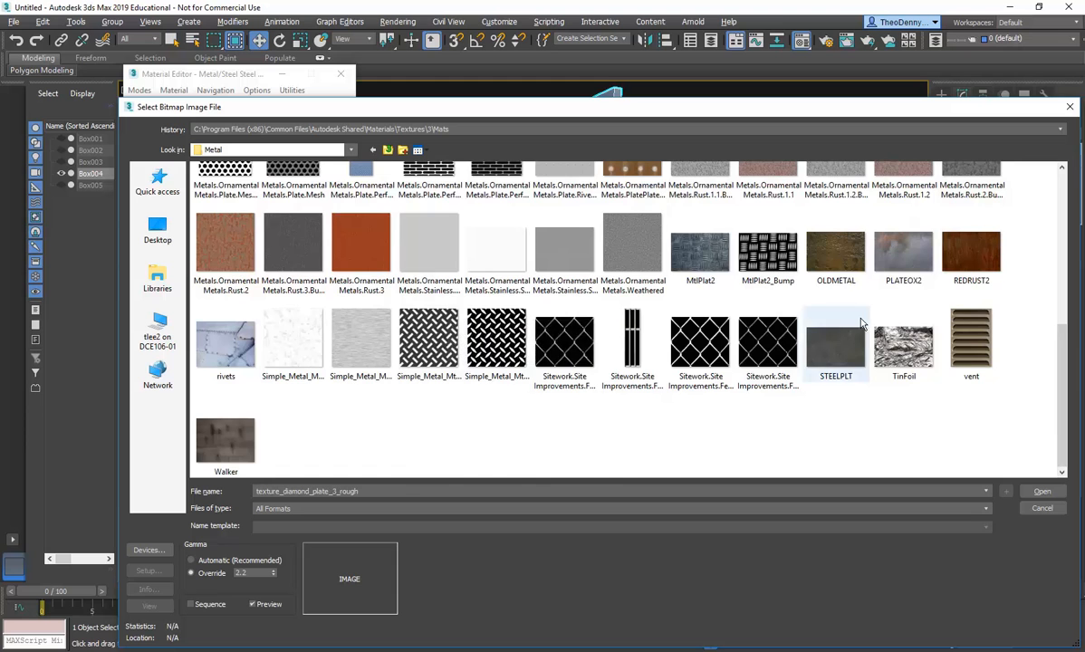
{"action": "scroll", "coordinate": [809, 304], "scroll_direction": "up", "scroll_amount": 3}
{"action": "left_click", "coordinate": [899, 404]}
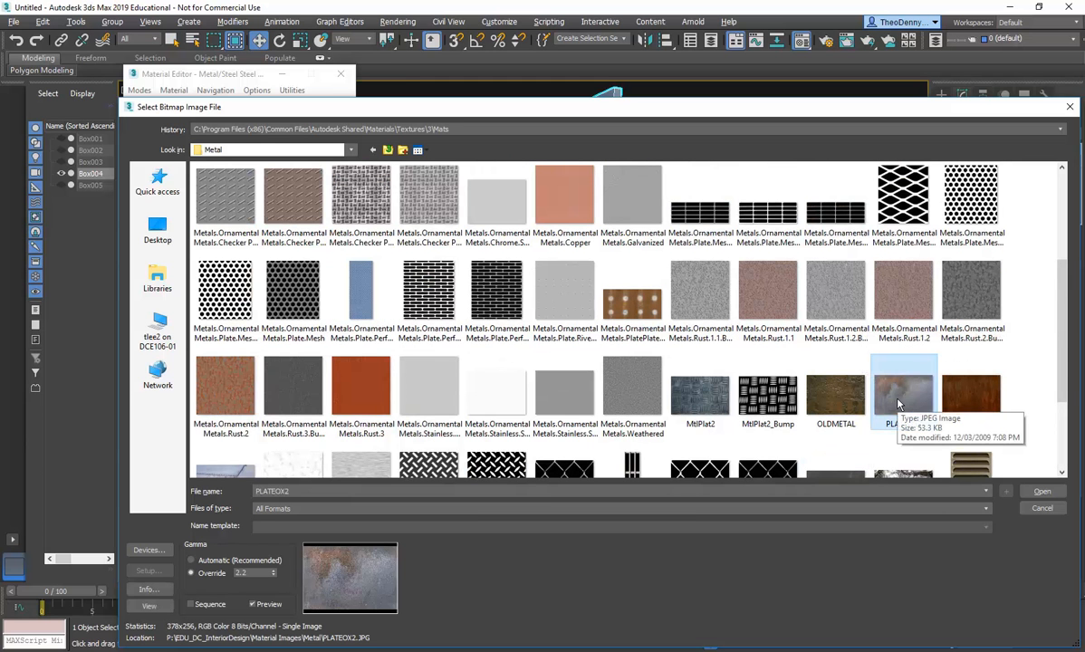
{"action": "scroll", "coordinate": [290, 299], "scroll_direction": "down", "scroll_amount": 3}
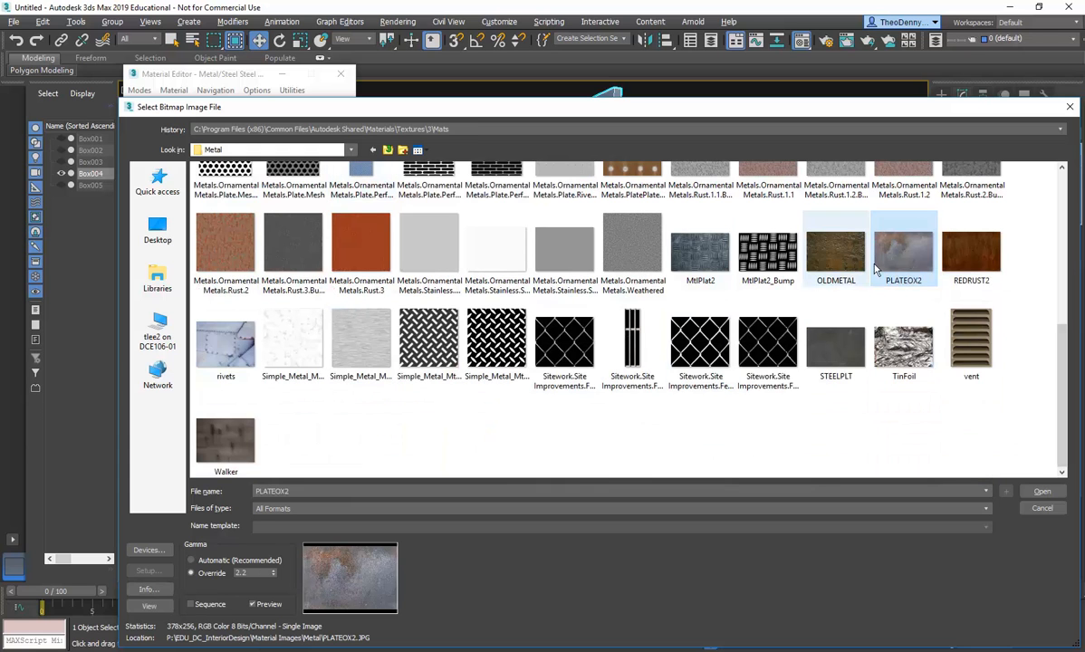
{"action": "left_click", "coordinate": [216, 359]}
{"action": "left_click", "coordinate": [230, 453]}
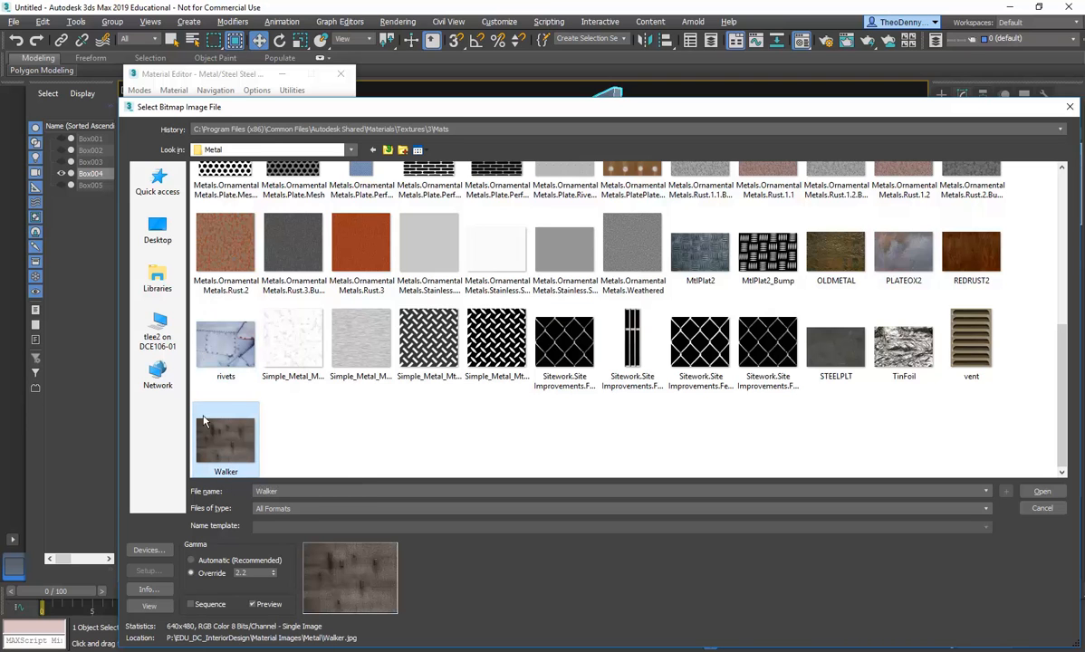
Open the STEELPLT texture image in Adobe Photoshop CC 2018 and switch to Photoshop
{"action": "left_click", "coordinate": [820, 353]}
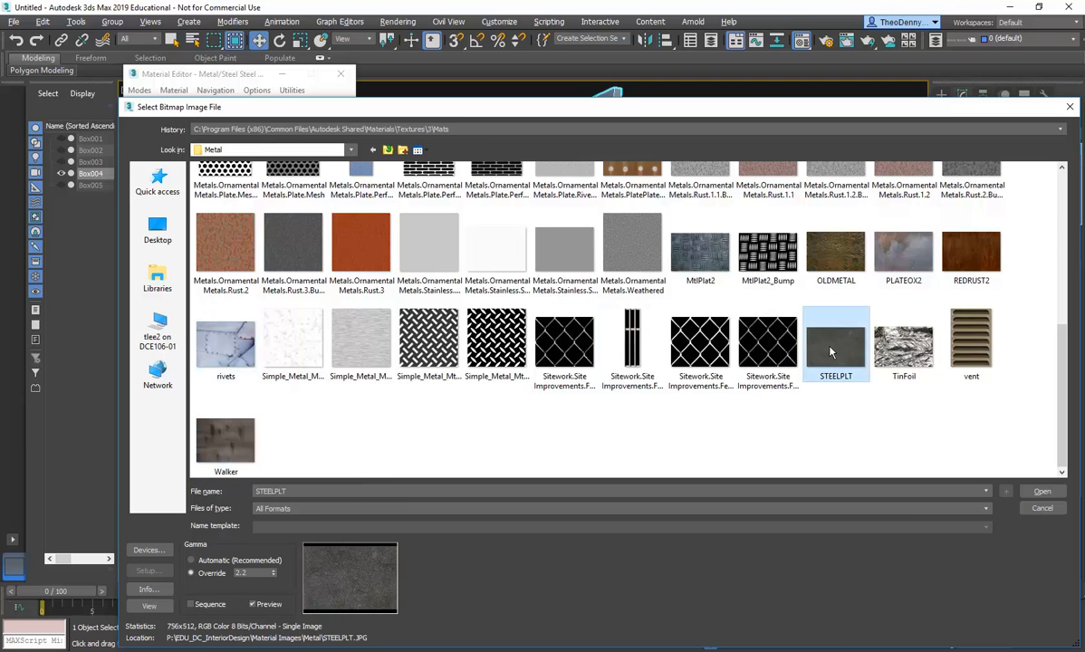
{"action": "right_click", "coordinate": [831, 352]}
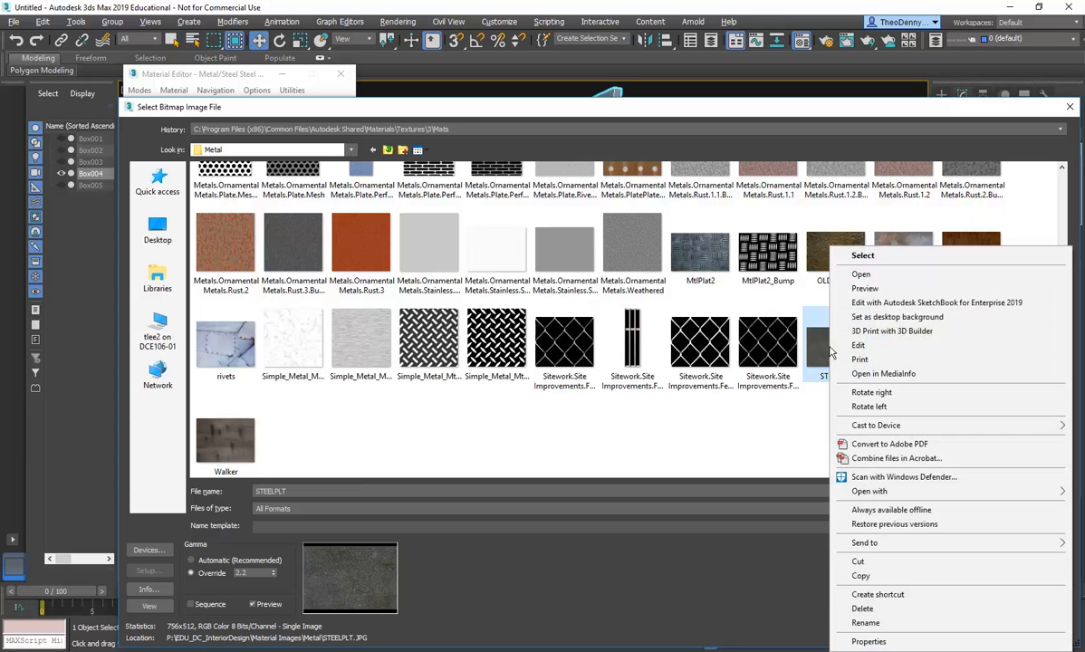
{"action": "mouse_move", "coordinate": [837, 491]}
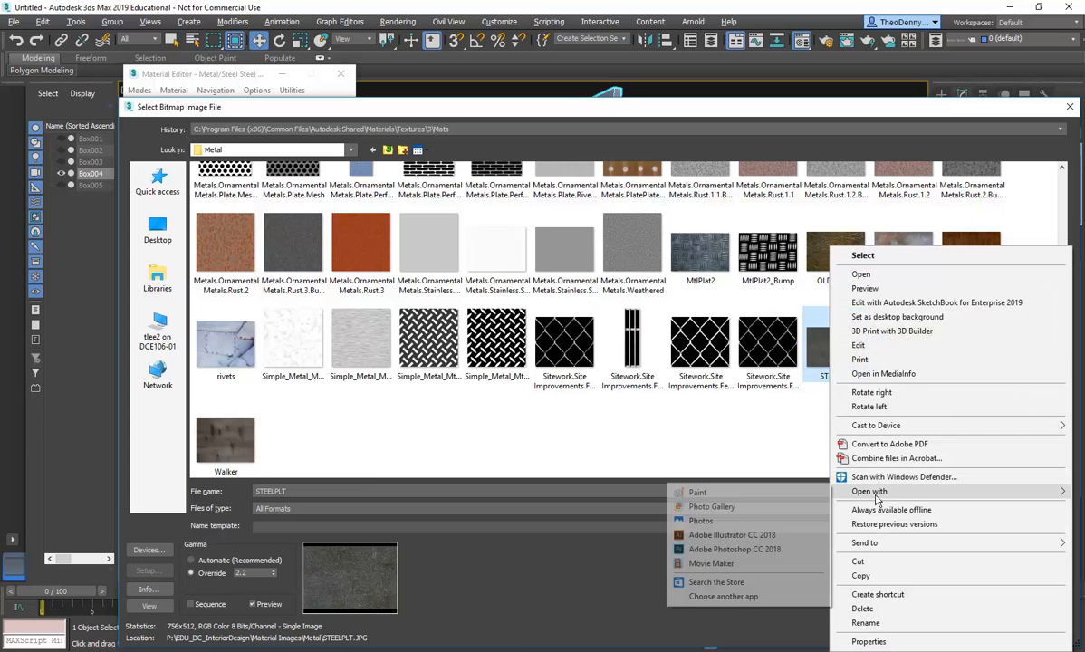
{"action": "left_click", "coordinate": [712, 552]}
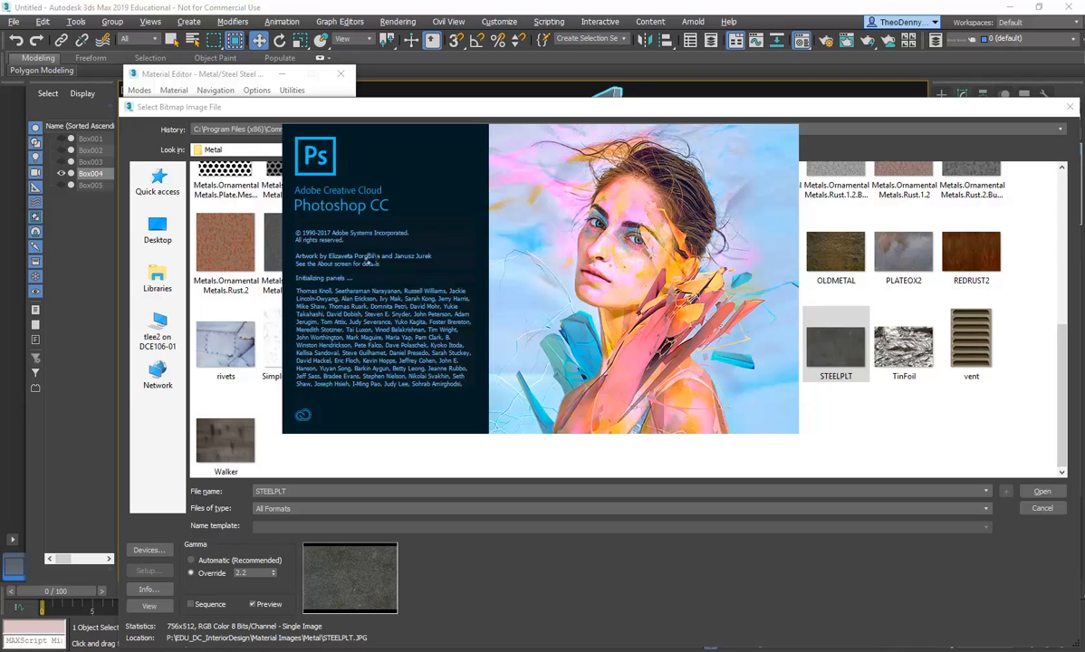
{"action": "key", "text": "alt+Tab"}
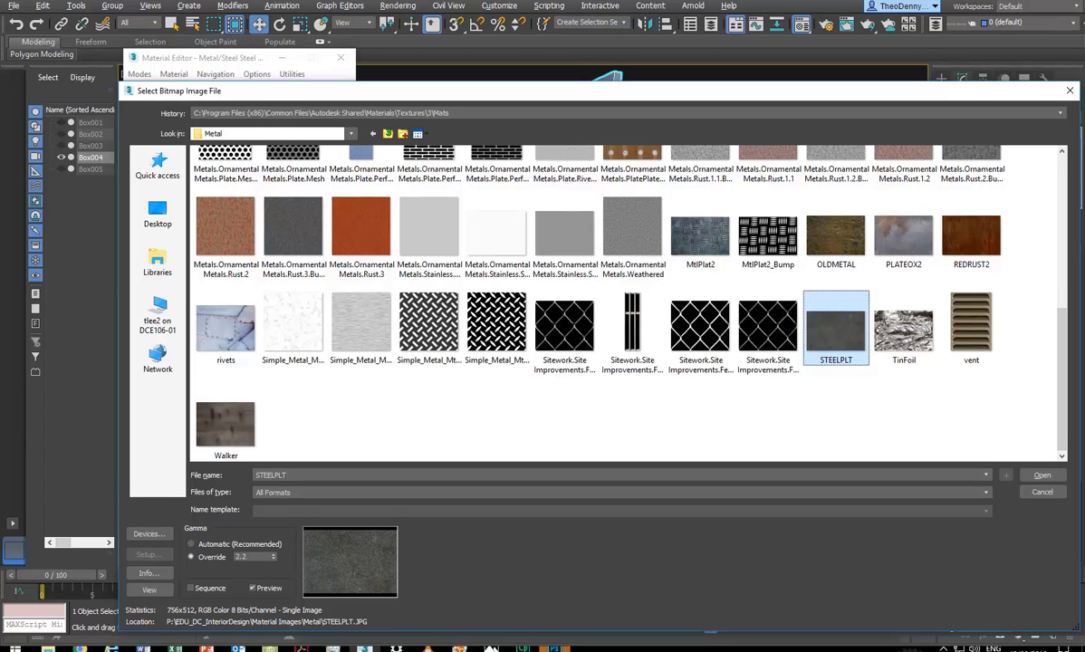
{"action": "left_click", "coordinate": [554, 643]}
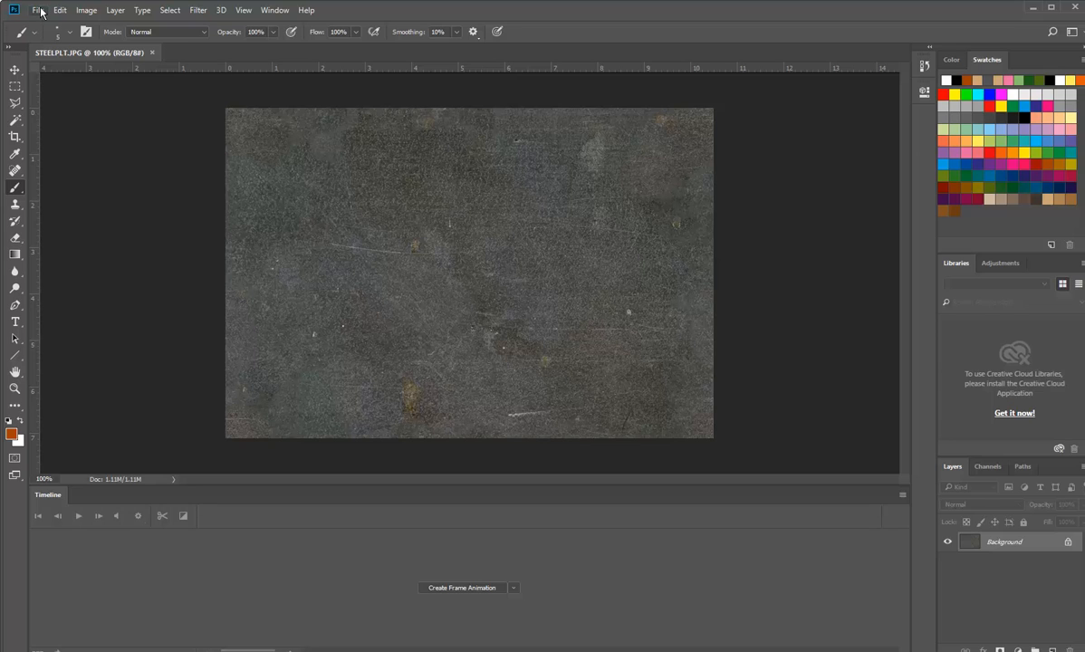
Select a thin rectangular frame along the image edges by marquee-selecting the whole image and subtracting its inner area
{"action": "left_click", "coordinate": [15, 87]}
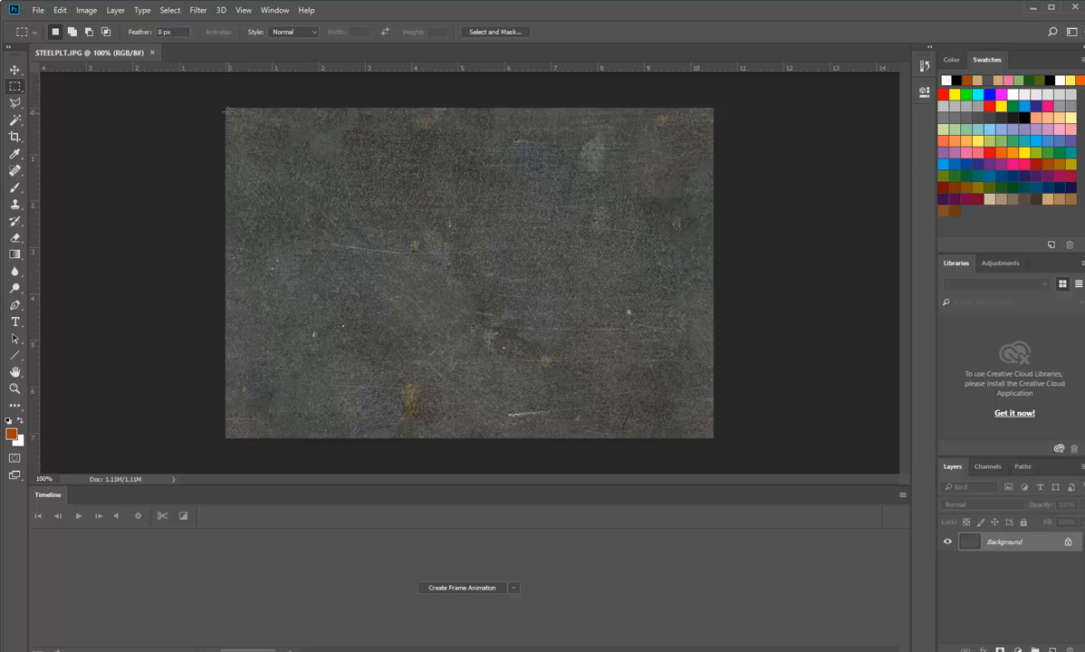
{"action": "left_click_drag", "start_coordinate": [223, 107], "coordinate": [715, 440]}
{"action": "key", "text": "shift"}
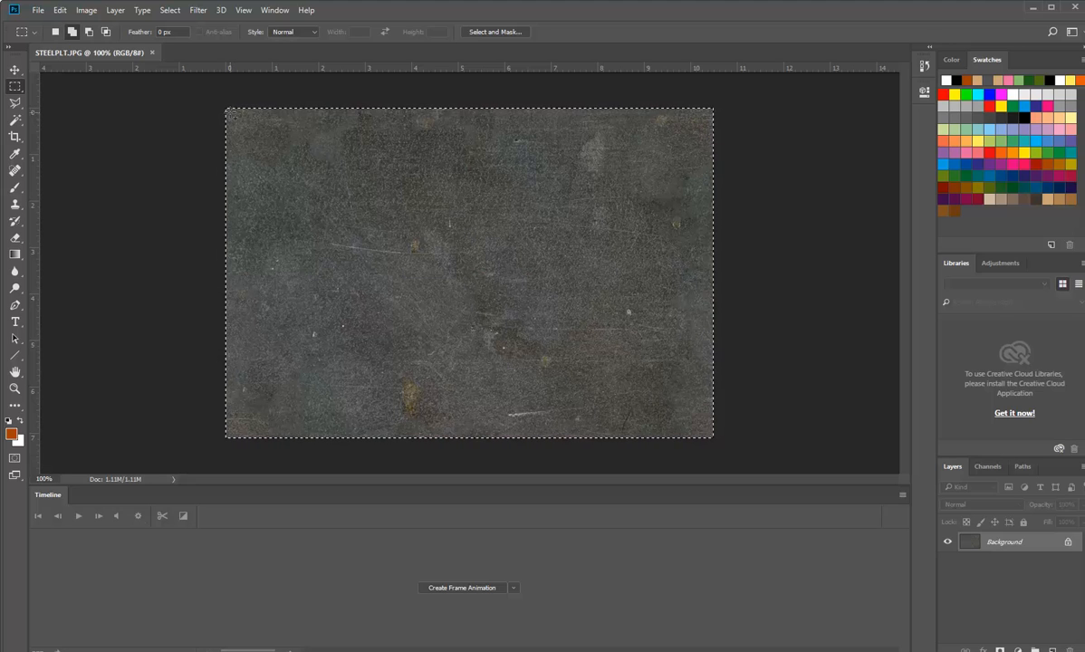
{"action": "key", "text": "alt"}
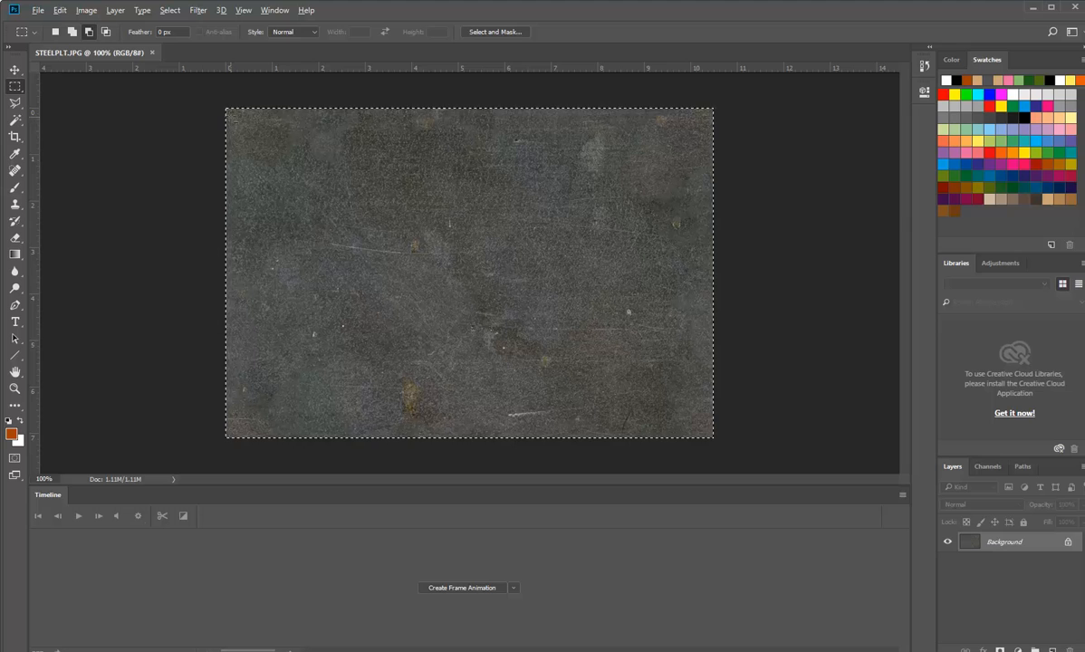
{"action": "left_click_drag", "start_coordinate": [231, 112], "coordinate": [713, 437], "text": "alt"}
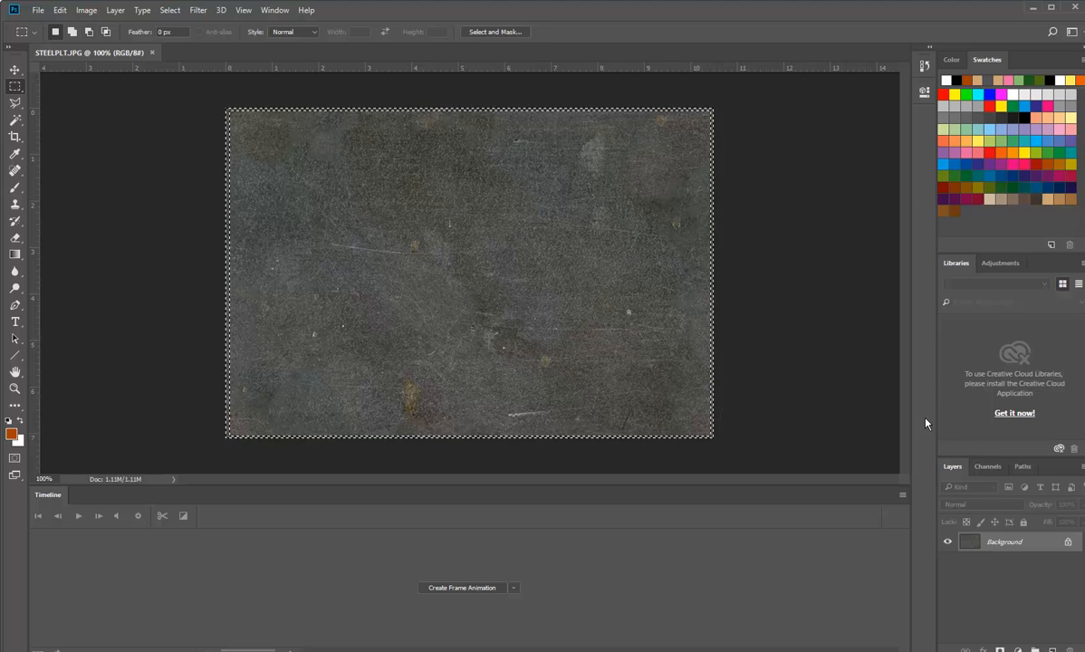
Add a new empty layer above the Background layer
{"action": "left_click", "coordinate": [1052, 650]}
{"action": "left_click", "coordinate": [1019, 481]}
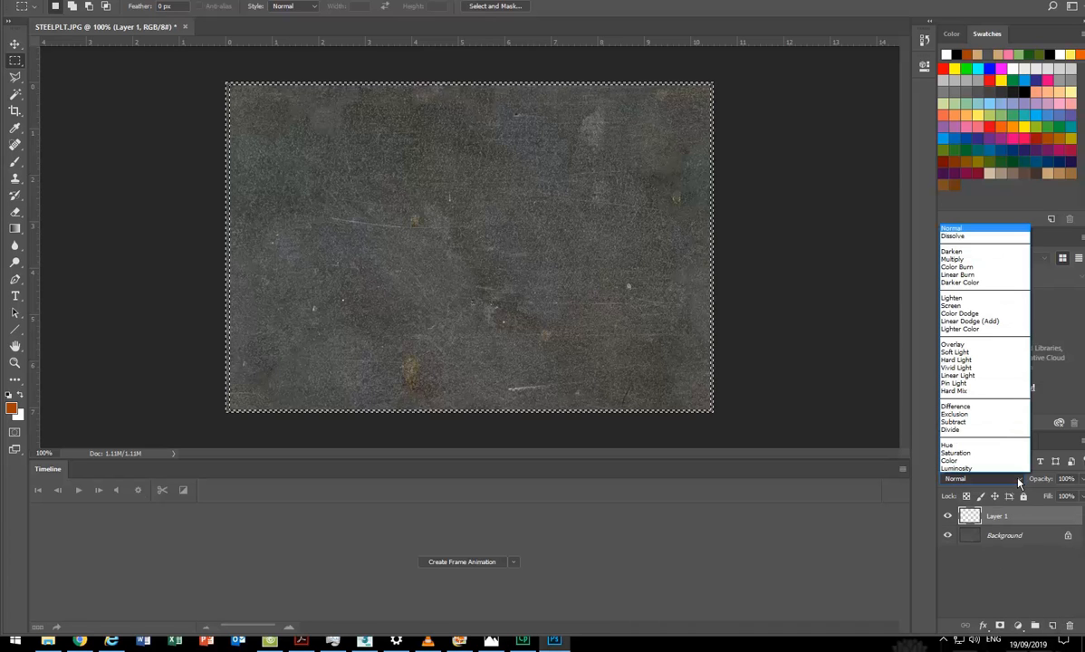
{"action": "left_click", "coordinate": [1019, 483]}
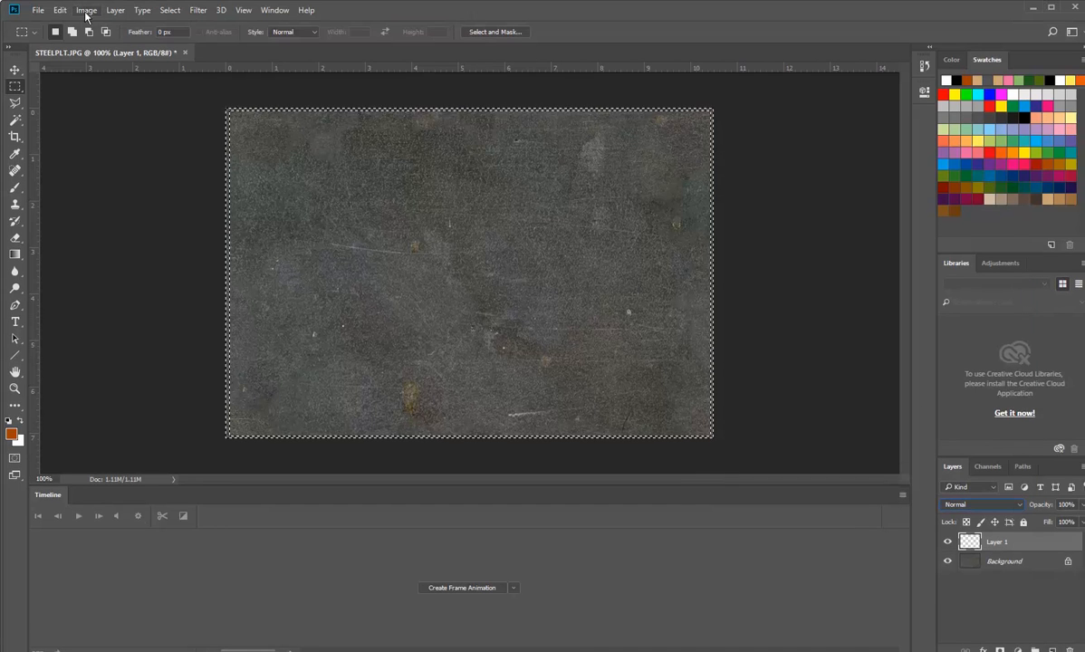
Fill the frame selection with Black at 100% opacity in Normal mode and set the layer's blend mode to Multiply
{"action": "left_click", "coordinate": [60, 10]}
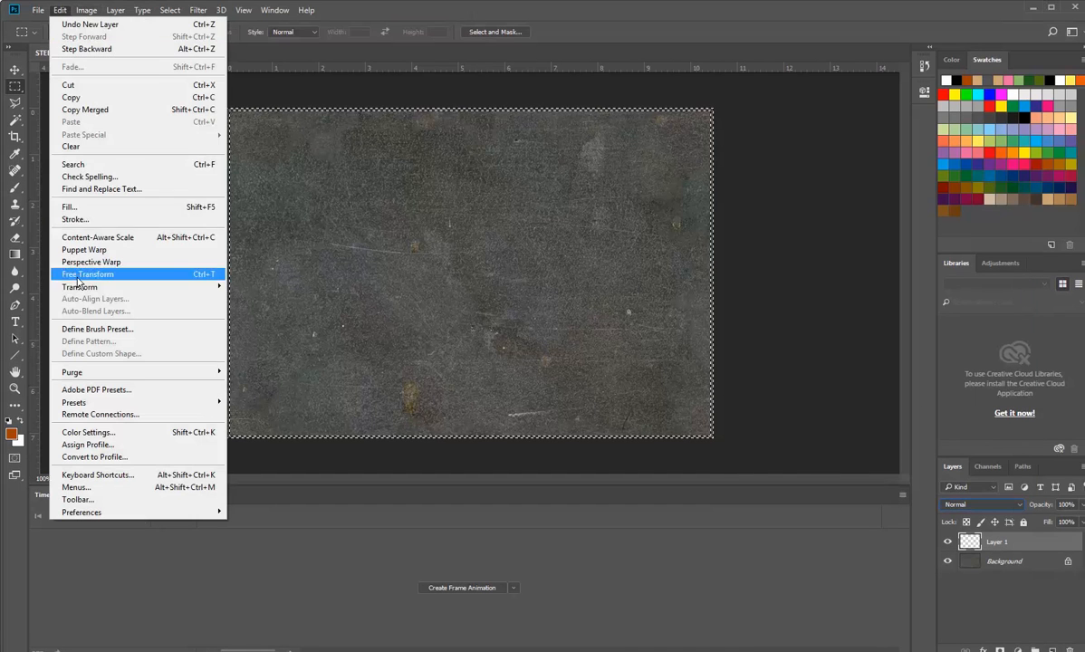
{"action": "left_click", "coordinate": [74, 207]}
{"action": "left_click", "coordinate": [462, 139]}
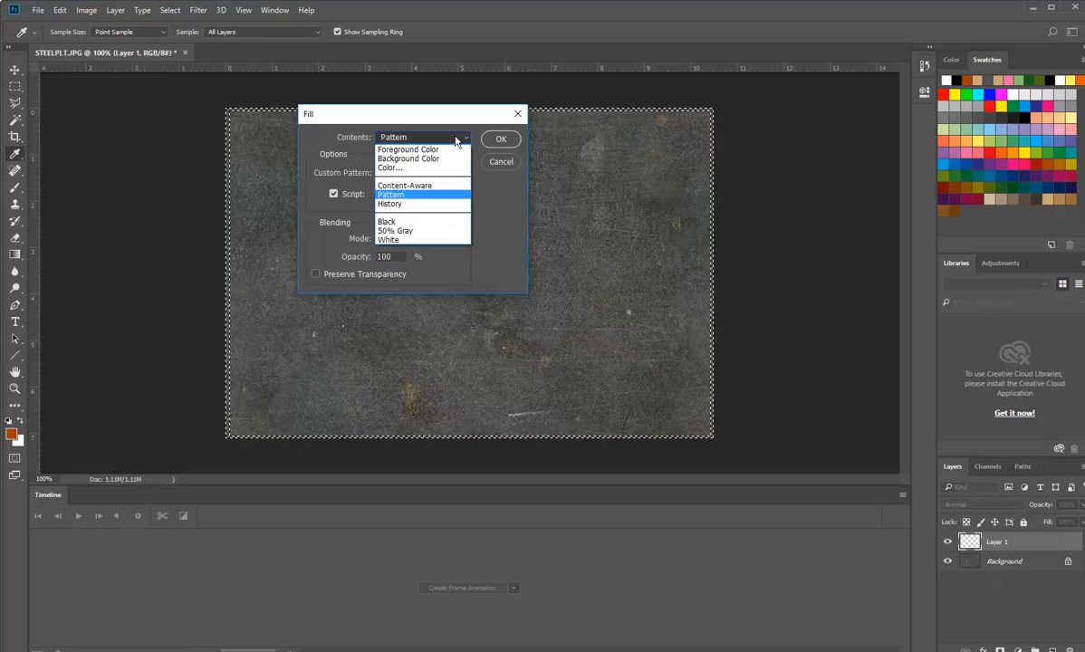
{"action": "left_click", "coordinate": [407, 222]}
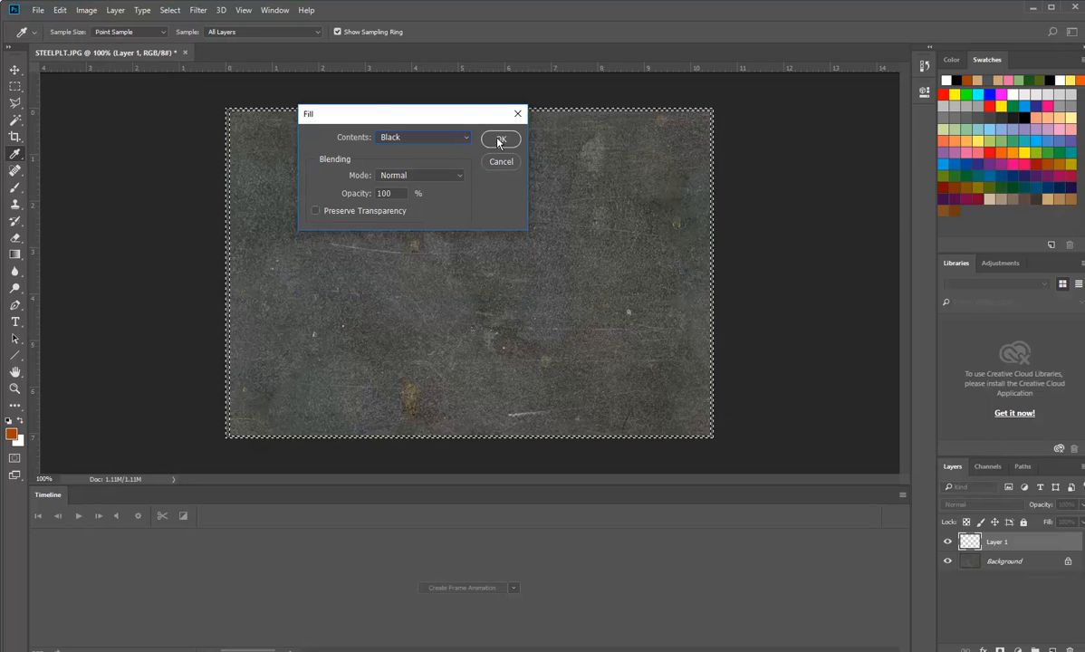
{"action": "left_click", "coordinate": [499, 140]}
{"action": "left_click", "coordinate": [1003, 506]}
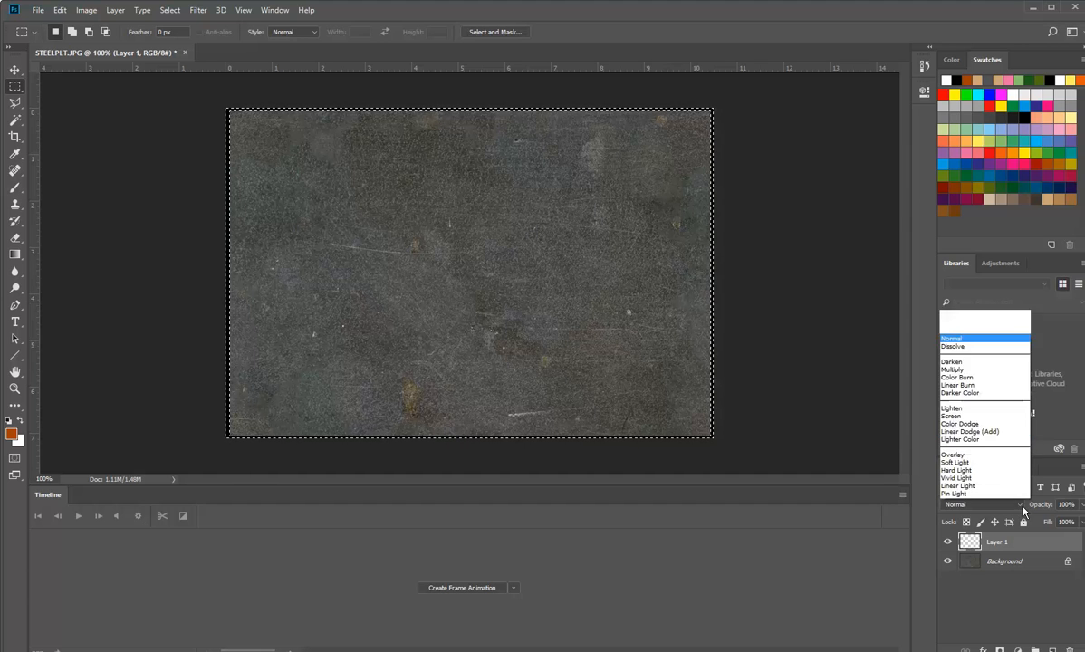
{"action": "left_click", "coordinate": [967, 287]}
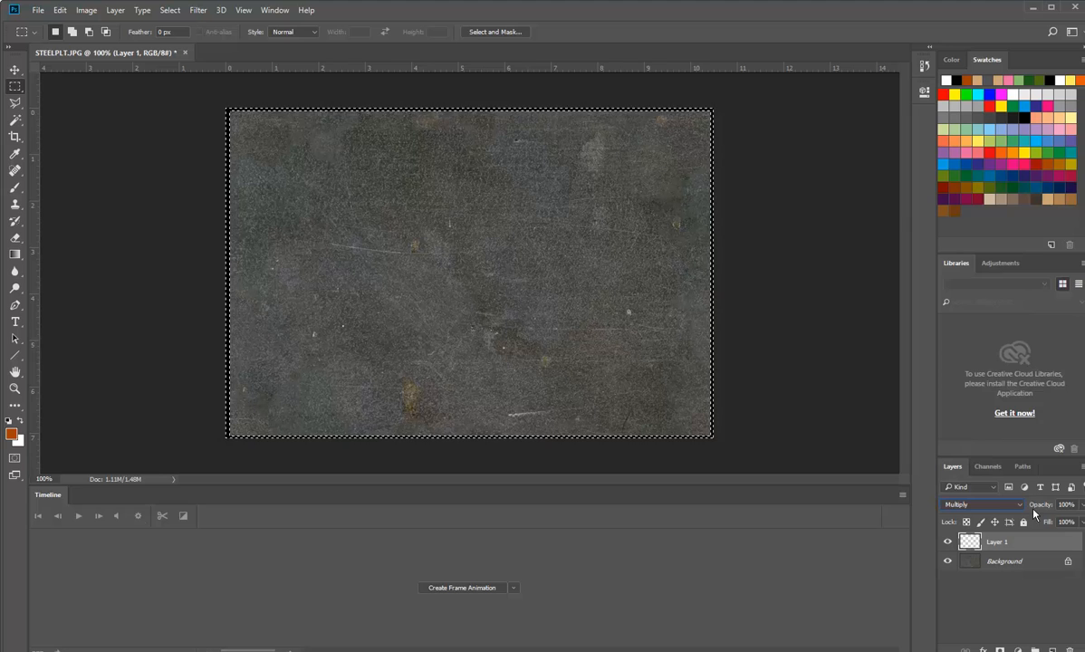
Lower Layer 1's opacity to 42%
{"action": "left_click", "coordinate": [1083, 506]}
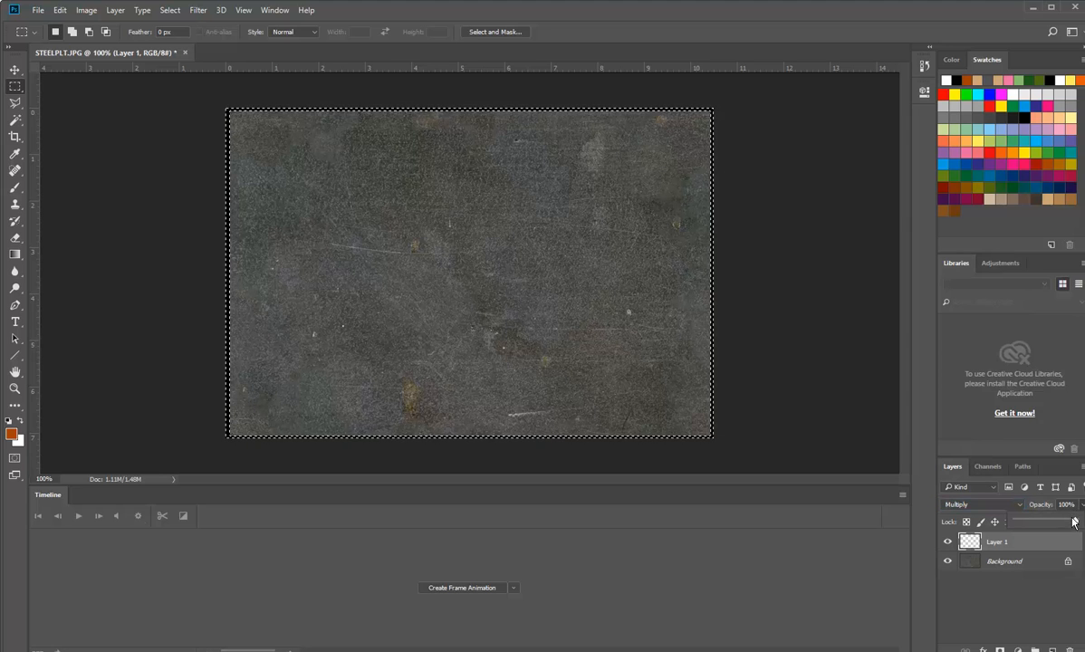
{"action": "left_click_drag", "start_coordinate": [1077, 523], "coordinate": [1040, 522]}
{"action": "left_click", "coordinate": [1082, 504]}
{"action": "key", "text": "alt"}
{"action": "left_click", "coordinate": [13, 72]}
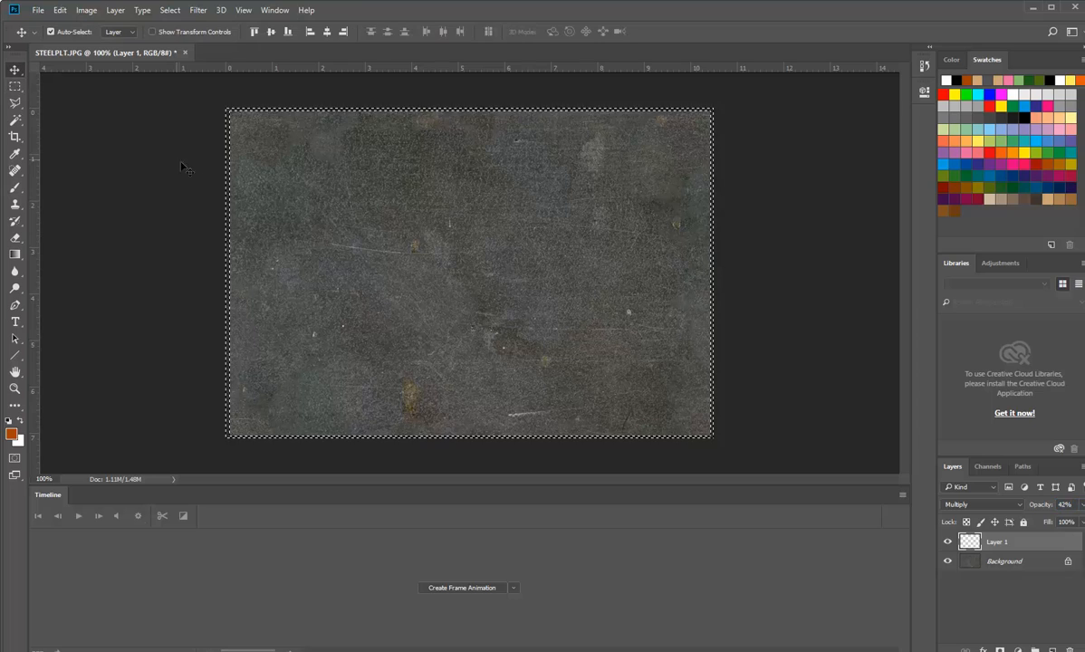
Set Layer 1's opacity to 46% while checking the dark frame at the image corner, and clear the frame selection
{"action": "scroll", "coordinate": [223, 446], "scroll_direction": "up", "scroll_amount": 2, "text": "alt"}
{"action": "scroll", "coordinate": [223, 446], "scroll_direction": "up", "scroll_amount": 5, "text": "alt"}
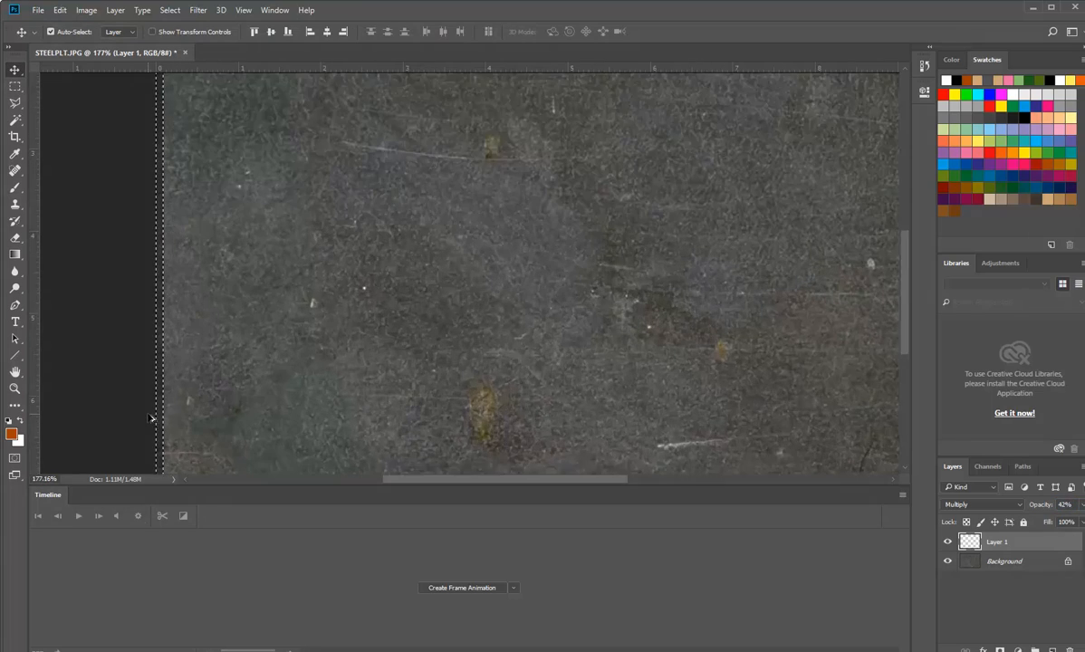
{"action": "scroll", "coordinate": [118, 332], "scroll_direction": "up", "scroll_amount": 3, "text": "alt"}
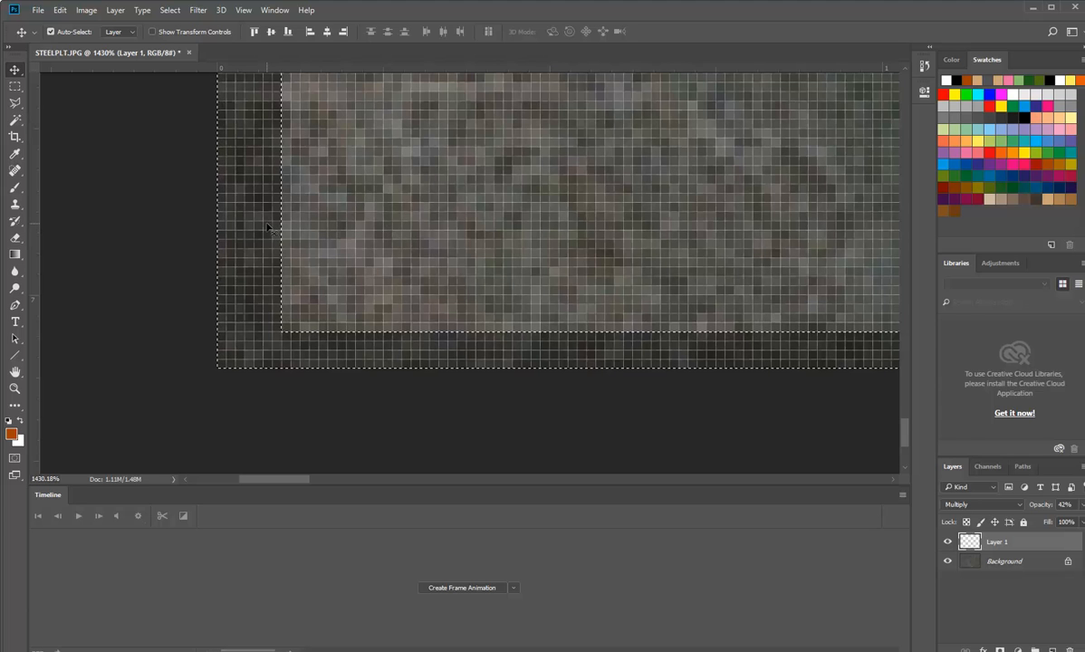
{"action": "scroll", "coordinate": [268, 228], "scroll_direction": "up", "scroll_amount": 3}
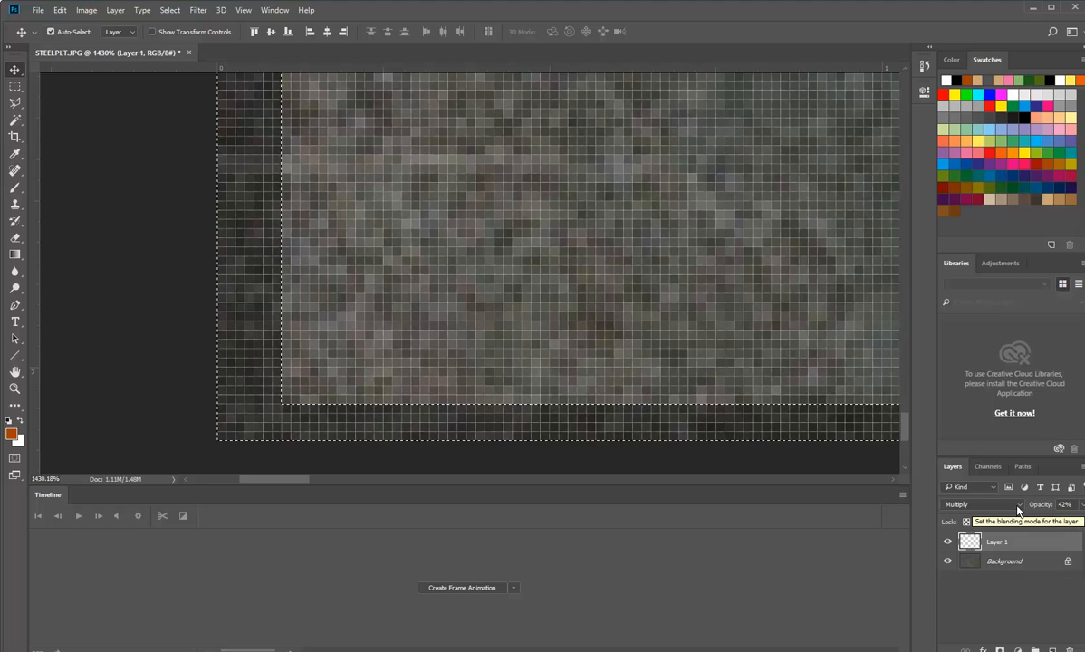
{"action": "left_click", "coordinate": [1080, 509]}
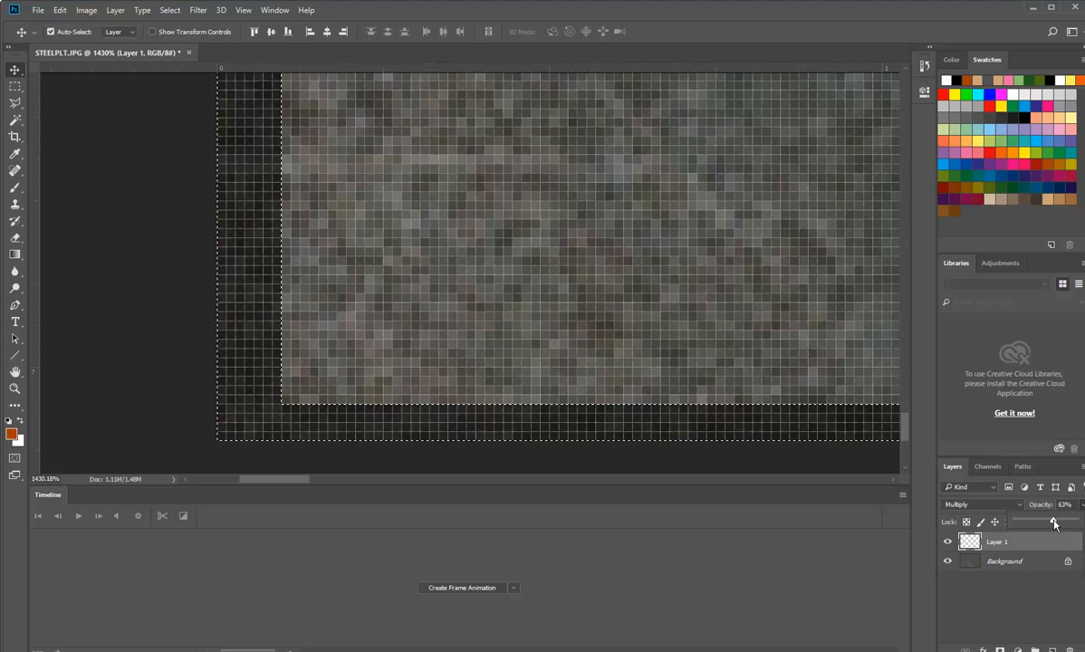
{"action": "left_click_drag", "start_coordinate": [1054, 525], "coordinate": [1050, 524]}
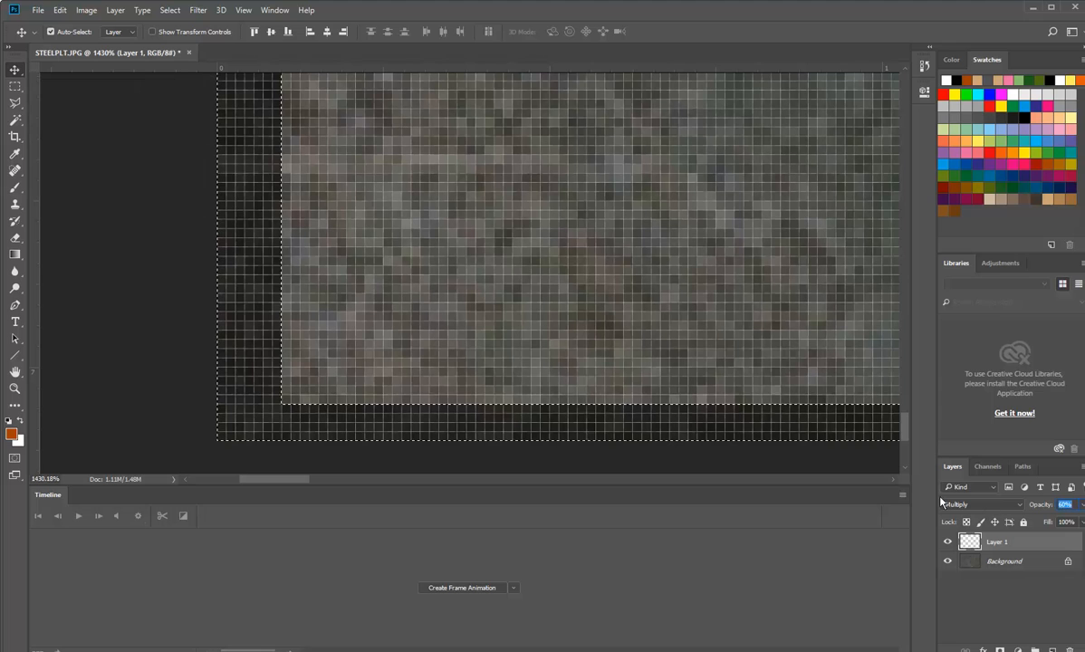
{"action": "left_click", "coordinate": [1082, 505]}
{"action": "left_click_drag", "start_coordinate": [1052, 521], "coordinate": [1043, 522]}
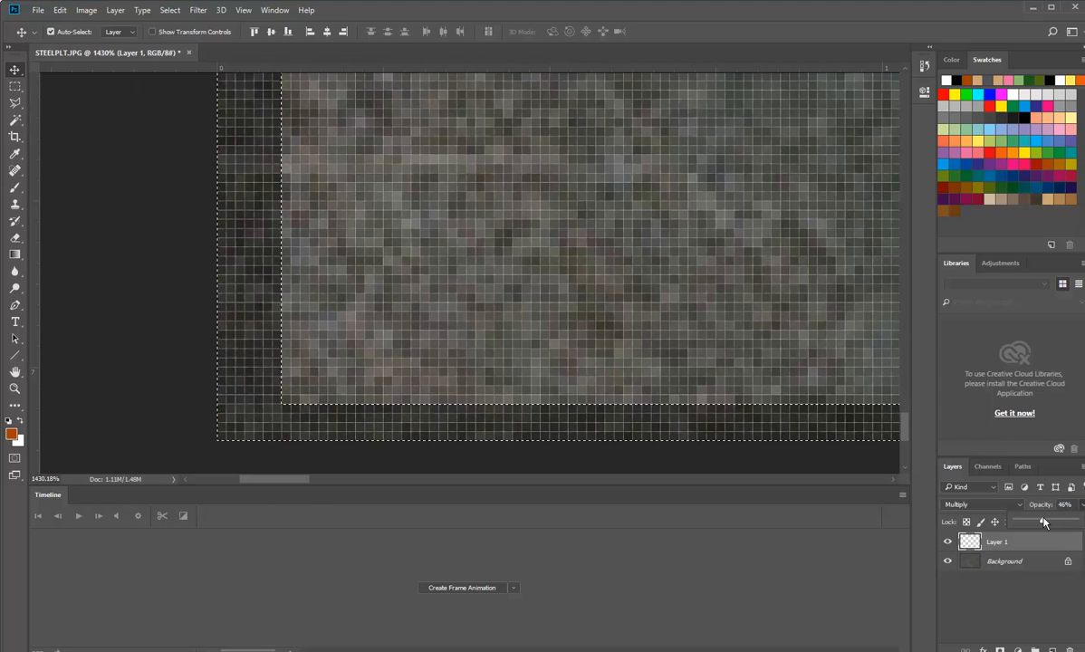
{"action": "left_click", "coordinate": [15, 75]}
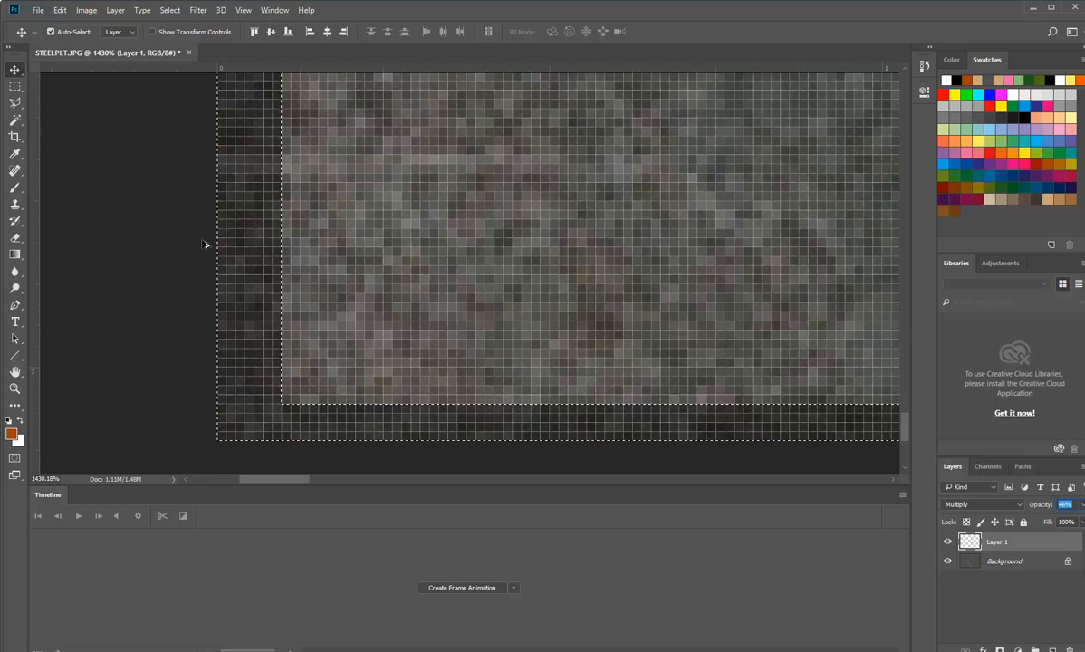
{"action": "key", "text": "ctrl+0"}
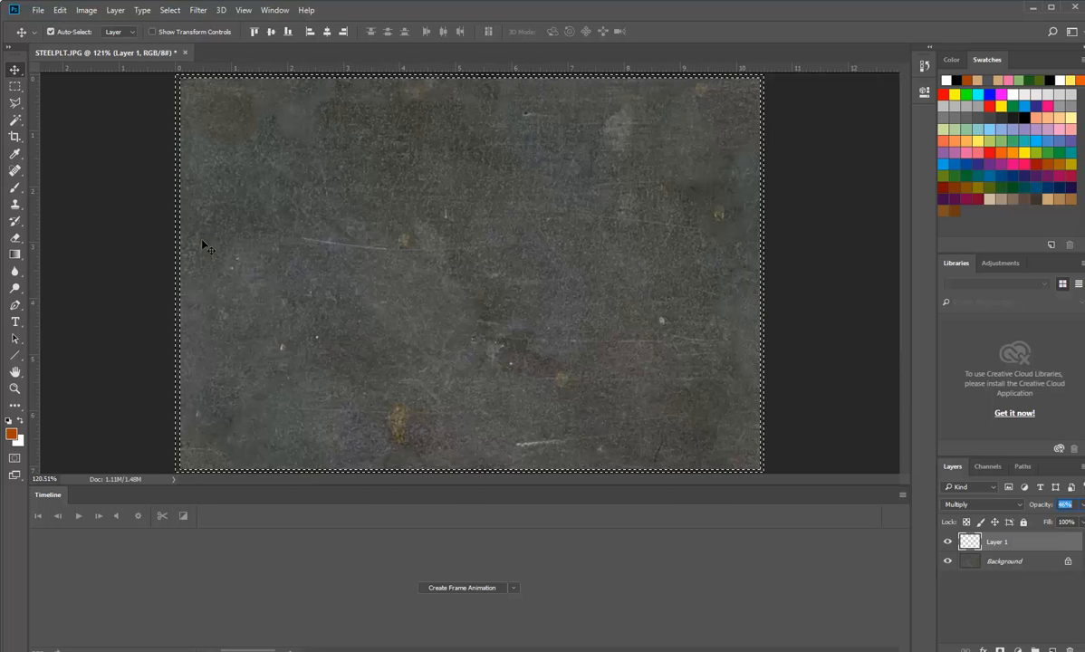
{"action": "key", "text": "ctrl+d"}
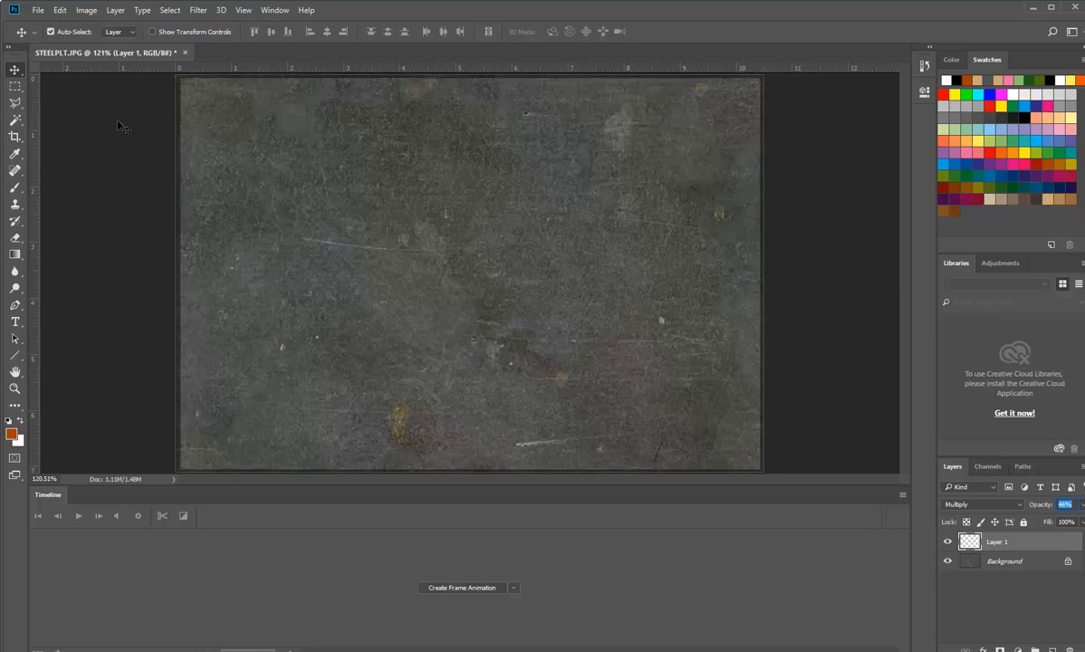
Save a PNG copy of the image as STEELPLT-sheet in the Metal folder with the Large file size option
{"action": "left_click", "coordinate": [38, 10]}
{"action": "left_click", "coordinate": [64, 154]}
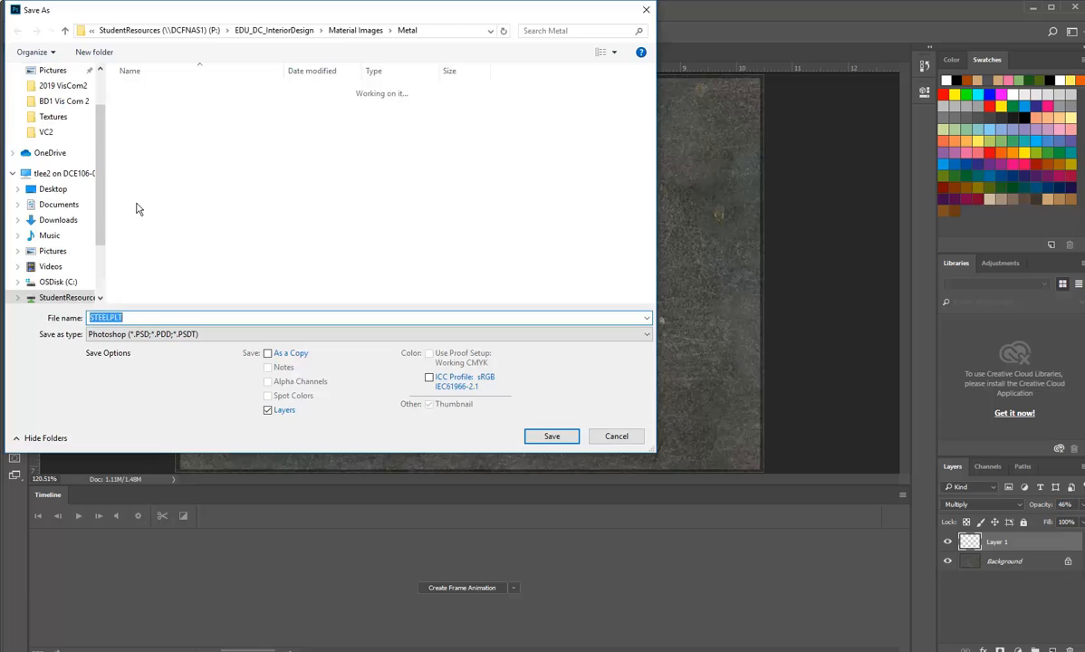
{"action": "left_click", "coordinate": [158, 334]}
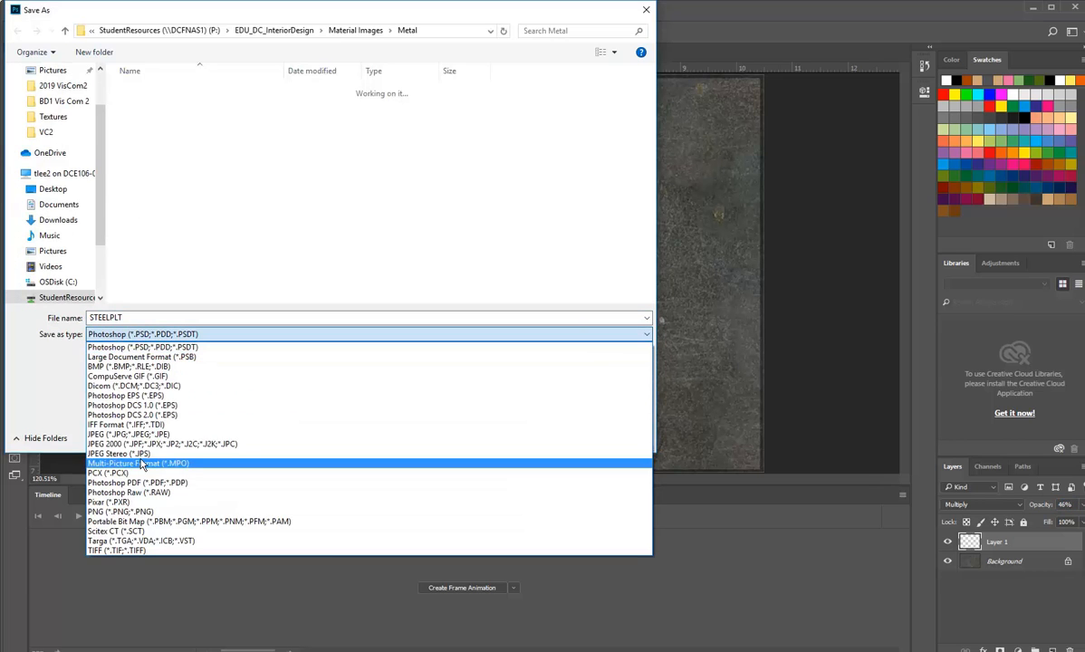
{"action": "left_click", "coordinate": [134, 513]}
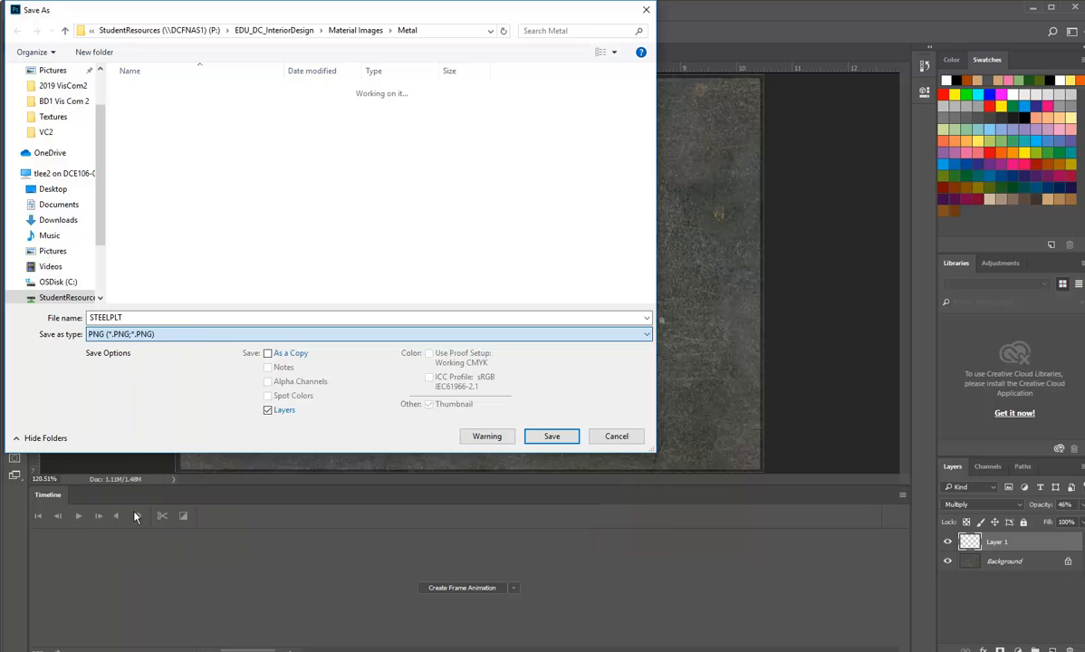
{"action": "left_click", "coordinate": [174, 317]}
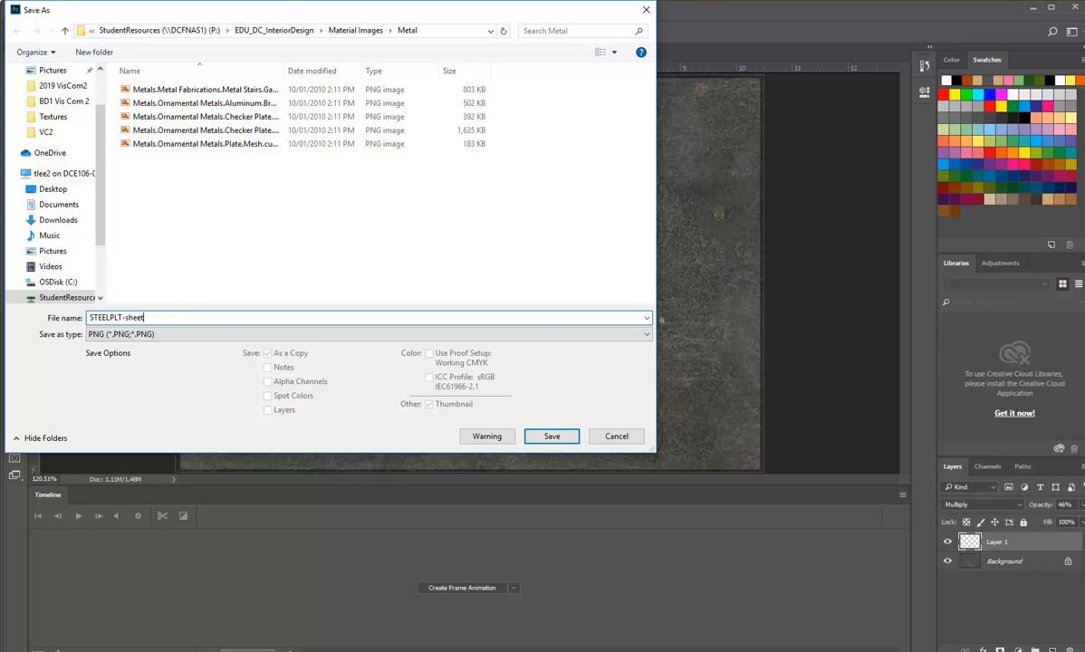
{"action": "left_click", "coordinate": [549, 435]}
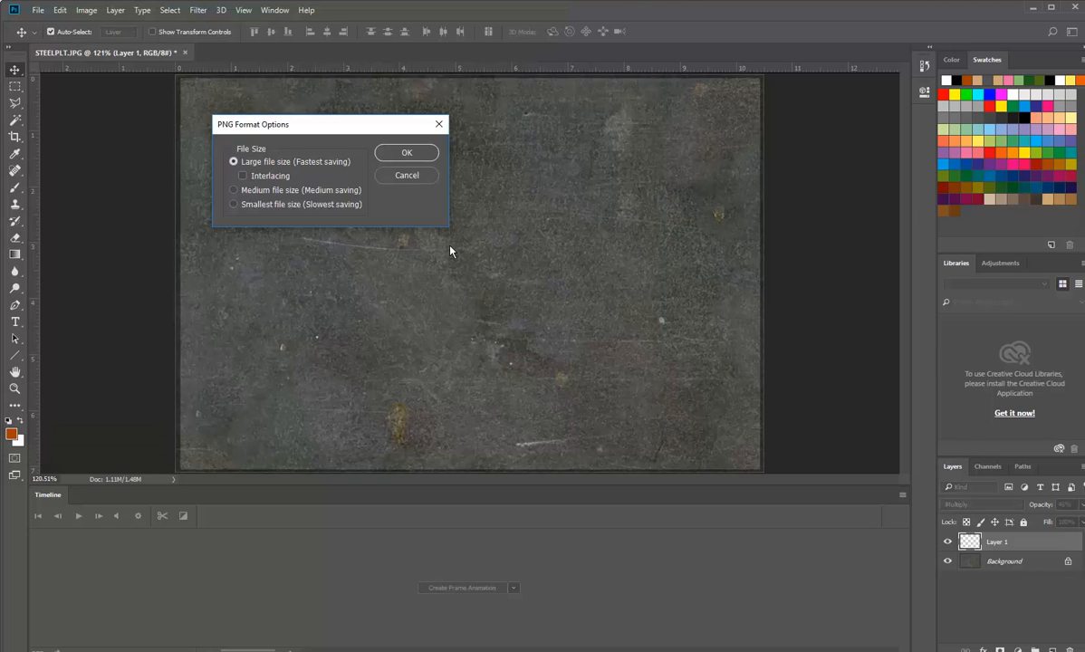
{"action": "left_click", "coordinate": [407, 153]}
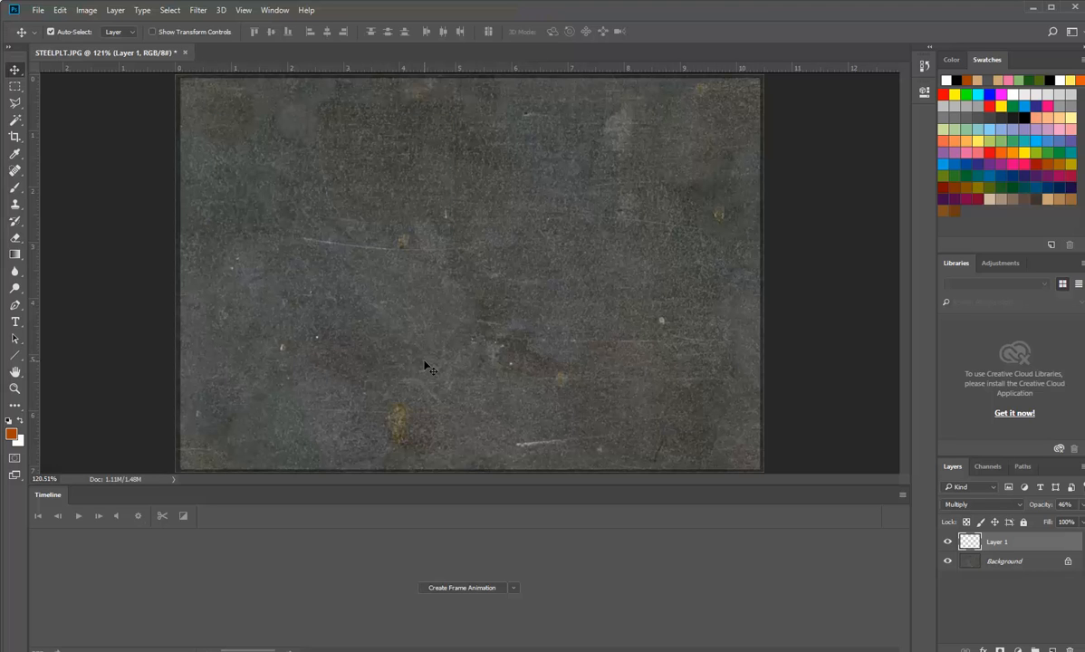
Switch to 3ds Max and load STEELPLT-sheet from the Metal folder as the material's bitmap image
{"action": "key", "text": "alt+Tab"}
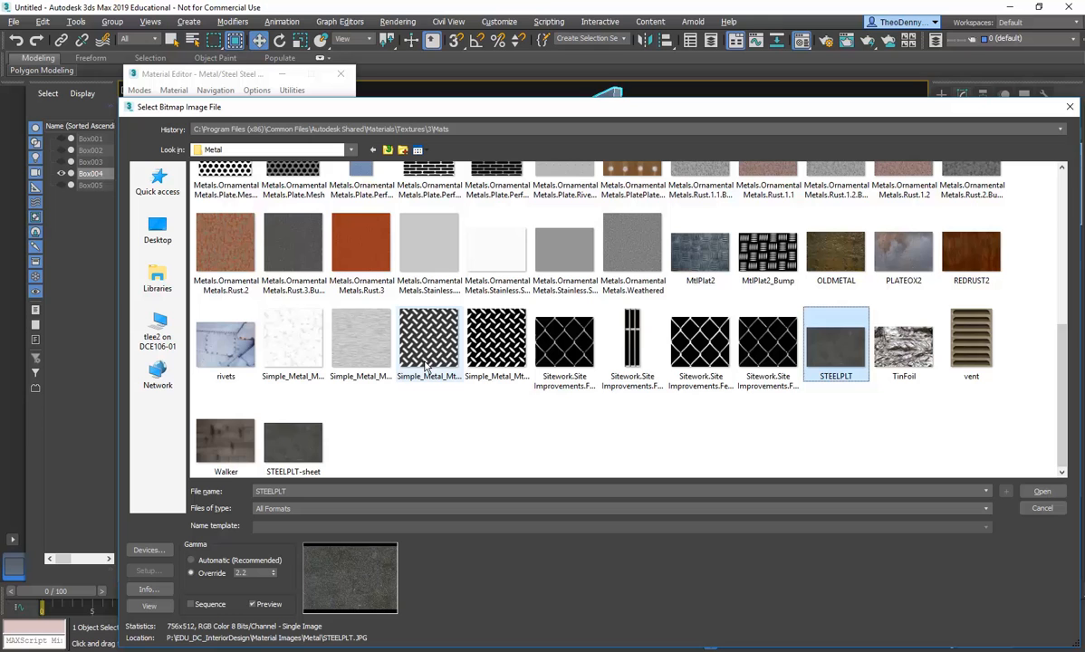
{"action": "left_click", "coordinate": [299, 451]}
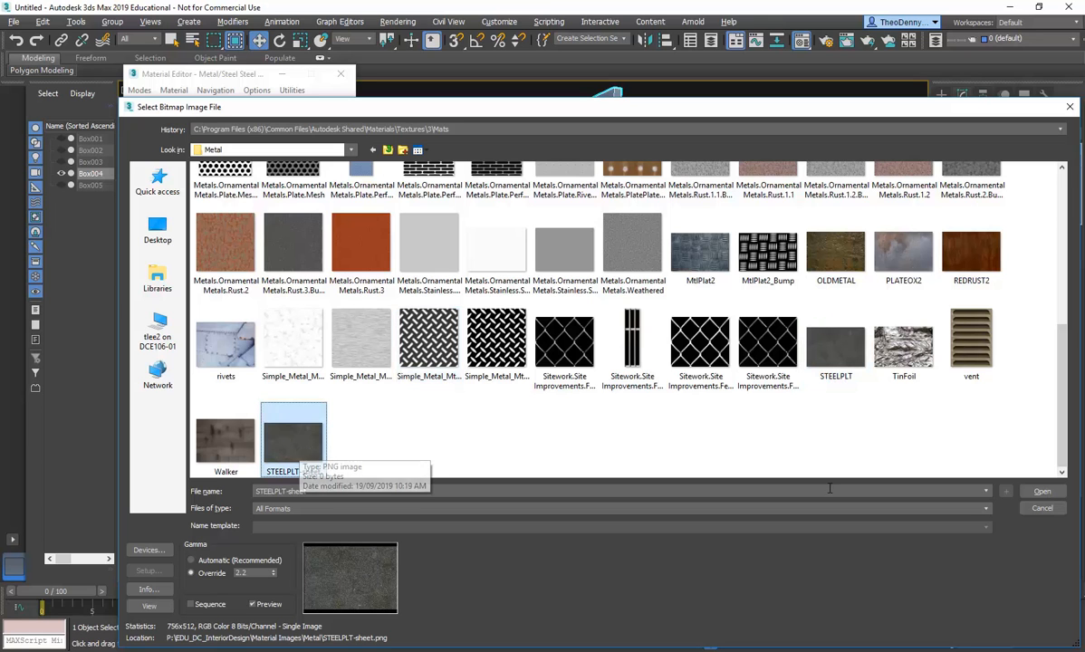
{"action": "double_click", "coordinate": [300, 452]}
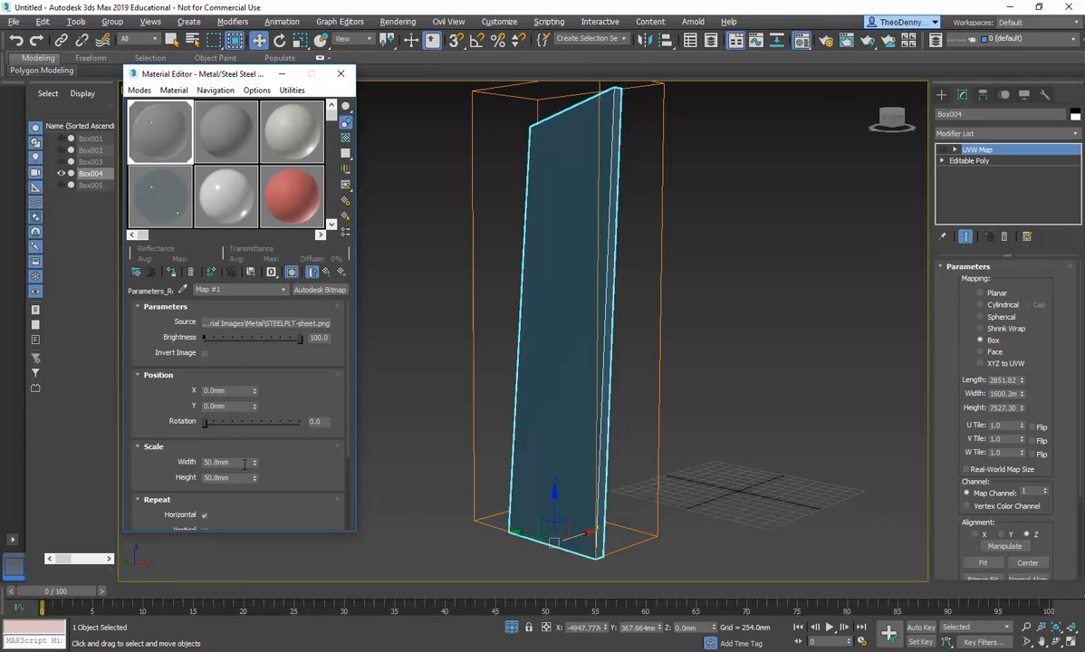
Dismiss the classroom connection prompt and set the bitmap's scale to 500 mm width and 1500 mm height
{"action": "scroll", "coordinate": [543, 417], "scroll_direction": "up", "scroll_amount": 10}
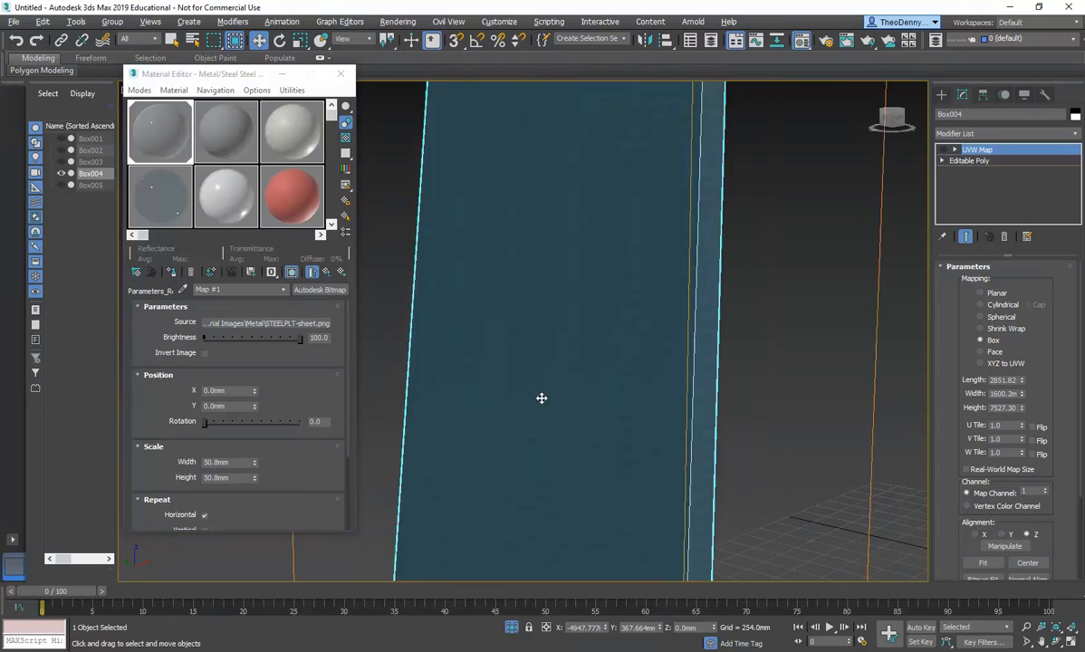
{"action": "scroll", "coordinate": [527, 389], "scroll_direction": "up", "scroll_amount": 5}
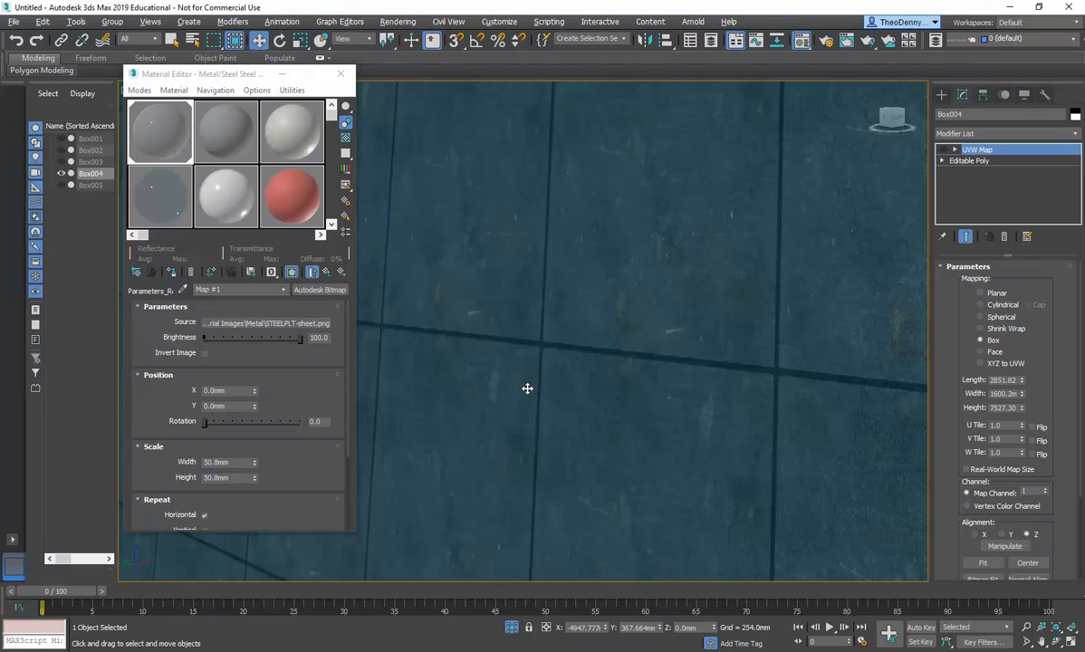
{"action": "double_click", "coordinate": [235, 462]}
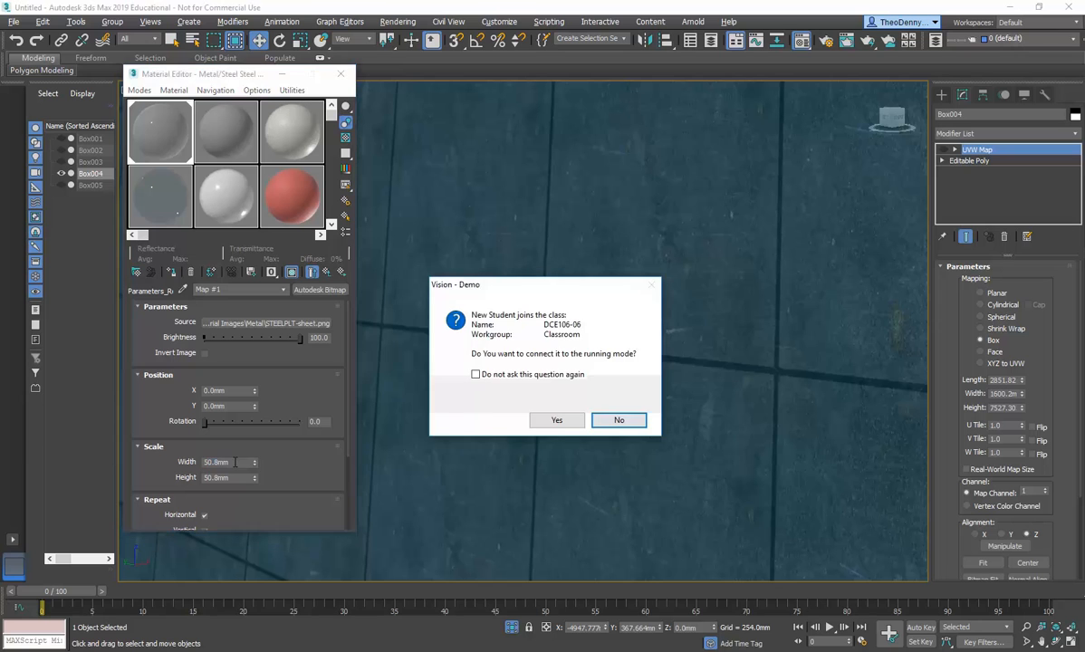
{"action": "left_click", "coordinate": [513, 399]}
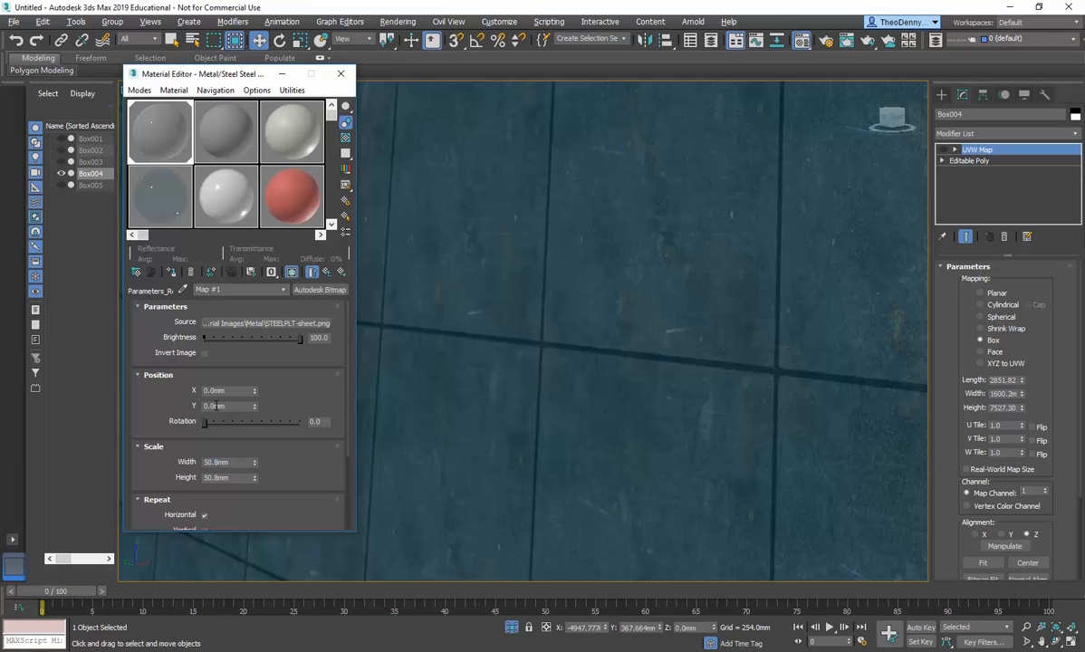
{"action": "double_click", "coordinate": [234, 462]}
{"action": "type", "text": "1500"}
{"action": "left_click", "coordinate": [244, 480]}
{"action": "type", "text": "5"}
{"action": "scroll", "coordinate": [521, 293], "scroll_direction": "down", "scroll_amount": 5}
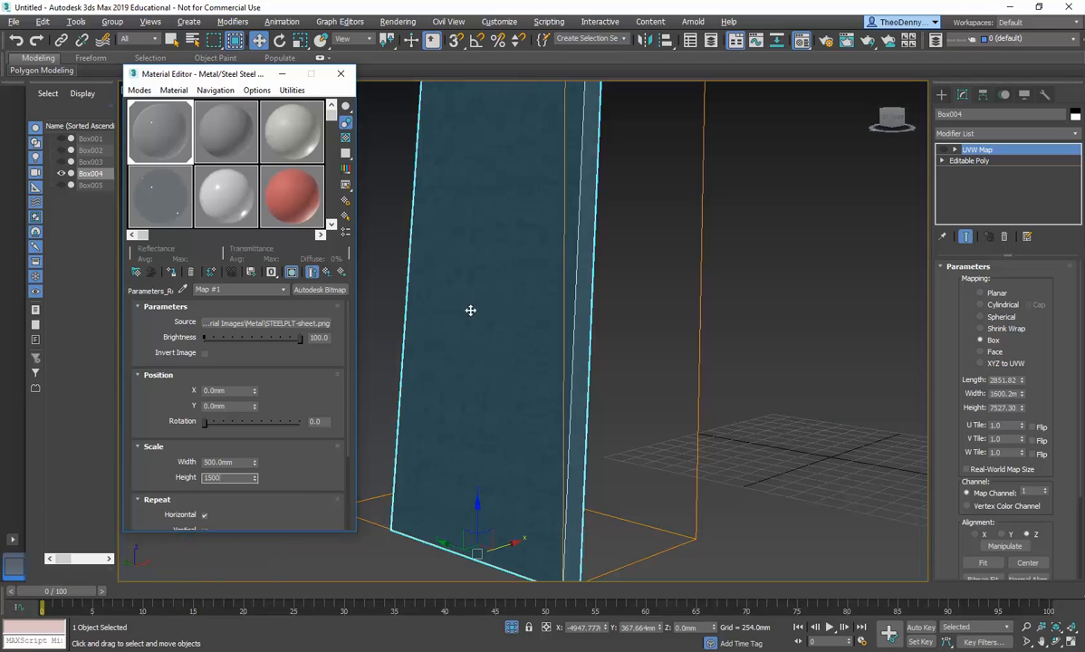
{"action": "key", "text": "Return"}
Examine the tiling and joint spacing of the steel plate texture along Box004, up close and from farther away
{"action": "left_click", "coordinate": [227, 405]}
{"action": "middle_click_drag", "start_coordinate": [471, 448], "coordinate": [511, 385]}
{"action": "scroll", "coordinate": [511, 385], "scroll_direction": "up", "scroll_amount": 4}
{"action": "scroll", "coordinate": [496, 322], "scroll_direction": "down", "scroll_amount": 3}
{"action": "middle_click_drag", "start_coordinate": [496, 322], "coordinate": [478, 269]}
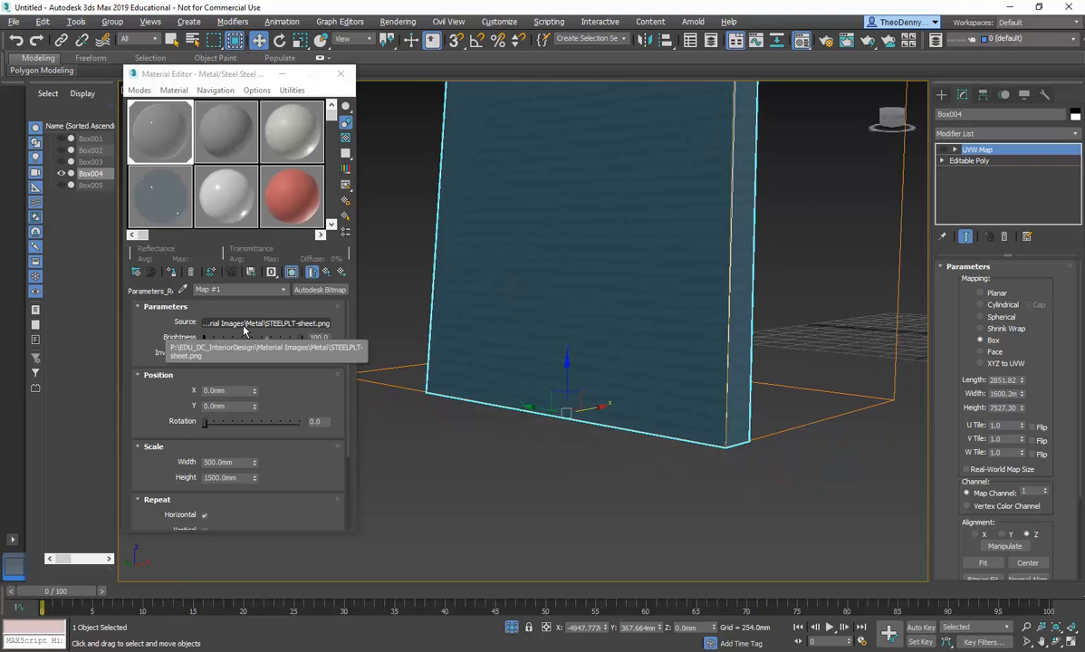
{"action": "scroll", "coordinate": [572, 373], "scroll_direction": "up", "scroll_amount": 5}
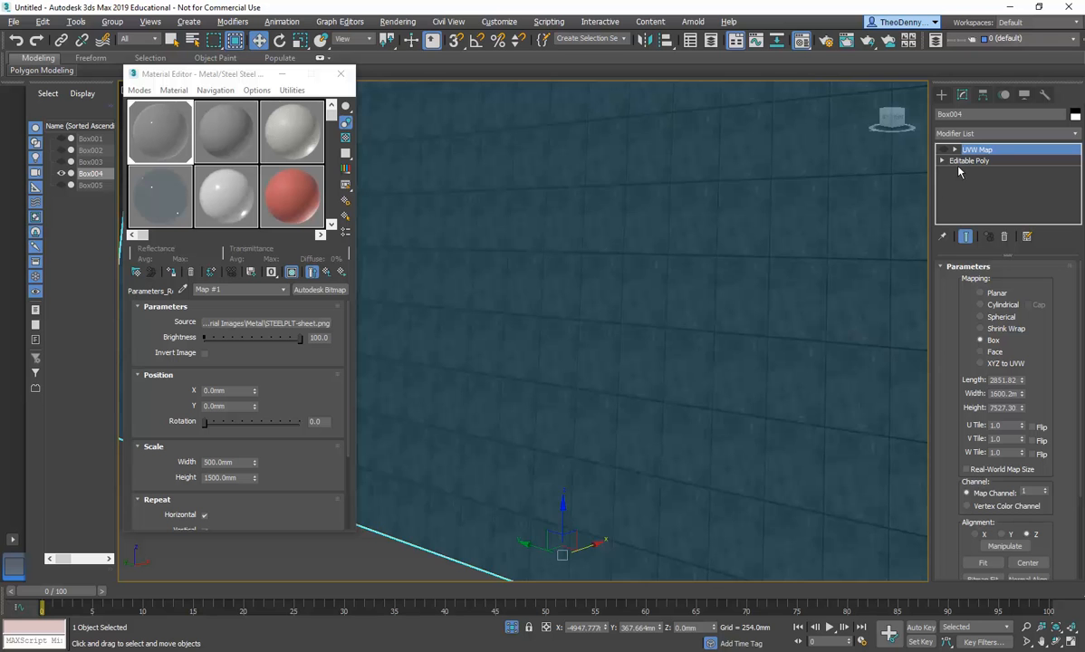
{"action": "left_click", "coordinate": [984, 150]}
{"action": "scroll", "coordinate": [622, 340], "scroll_direction": "down", "scroll_amount": 5}
{"action": "middle_click_drag", "start_coordinate": [622, 340], "coordinate": [489, 469]}
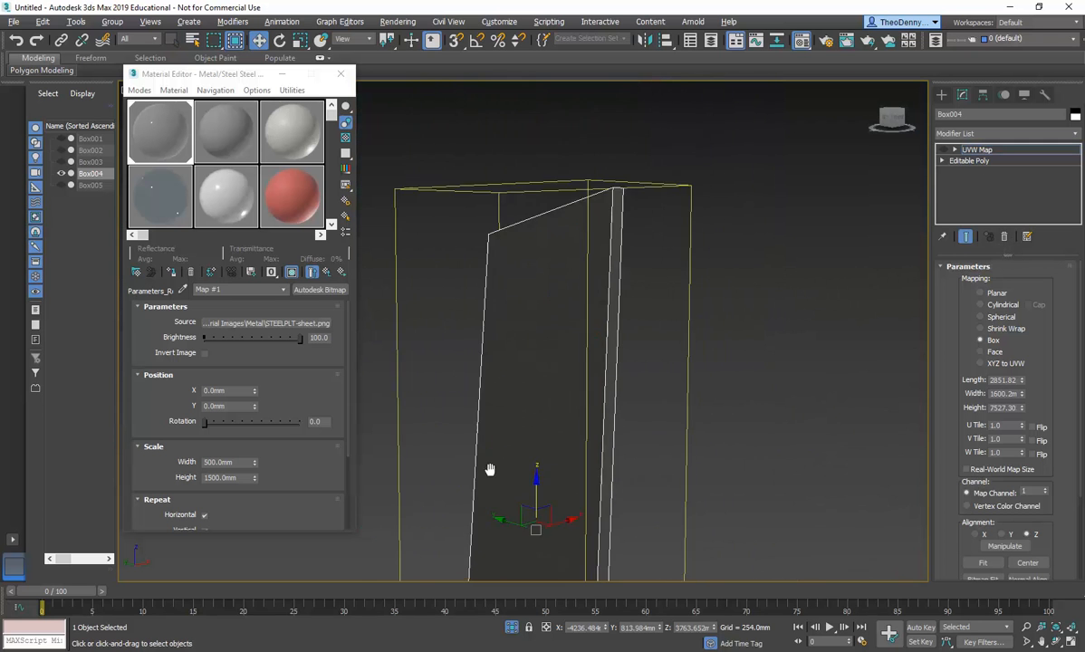
{"action": "scroll", "coordinate": [562, 273], "scroll_direction": "up", "scroll_amount": 5}
{"action": "scroll", "coordinate": [561, 273], "scroll_direction": "down", "scroll_amount": 3}
{"action": "scroll", "coordinate": [580, 277], "scroll_direction": "up", "scroll_amount": 2}
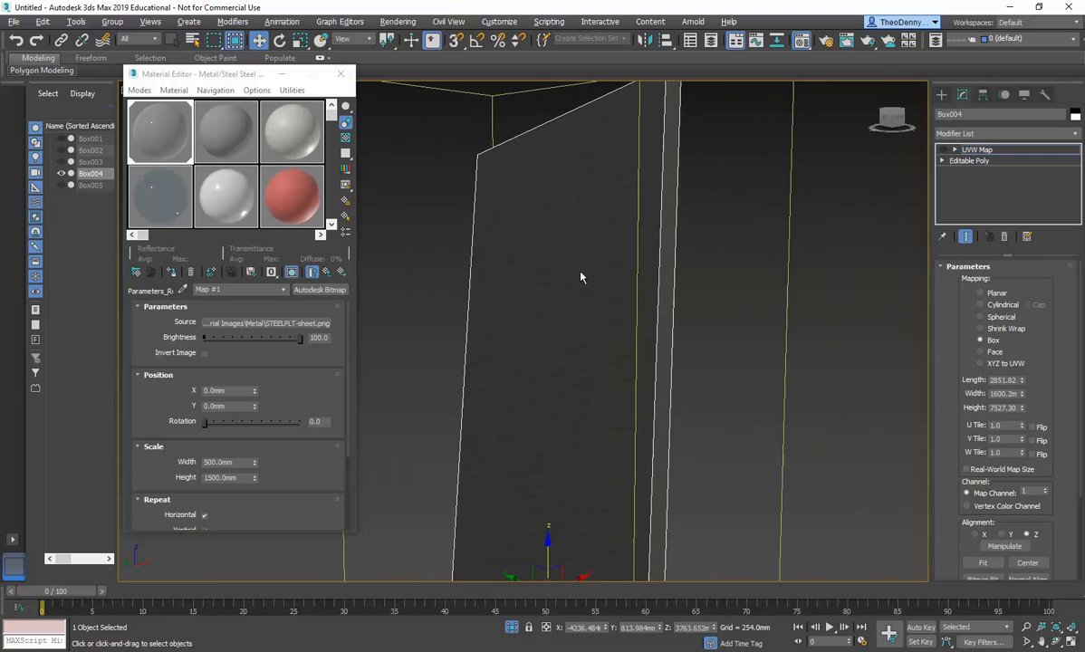
{"action": "scroll", "coordinate": [571, 254], "scroll_direction": "down", "scroll_amount": 2}
Try Real-World Map Size on Box004's UVW Map modifier and switch it off again
{"action": "left_click", "coordinate": [966, 470]}
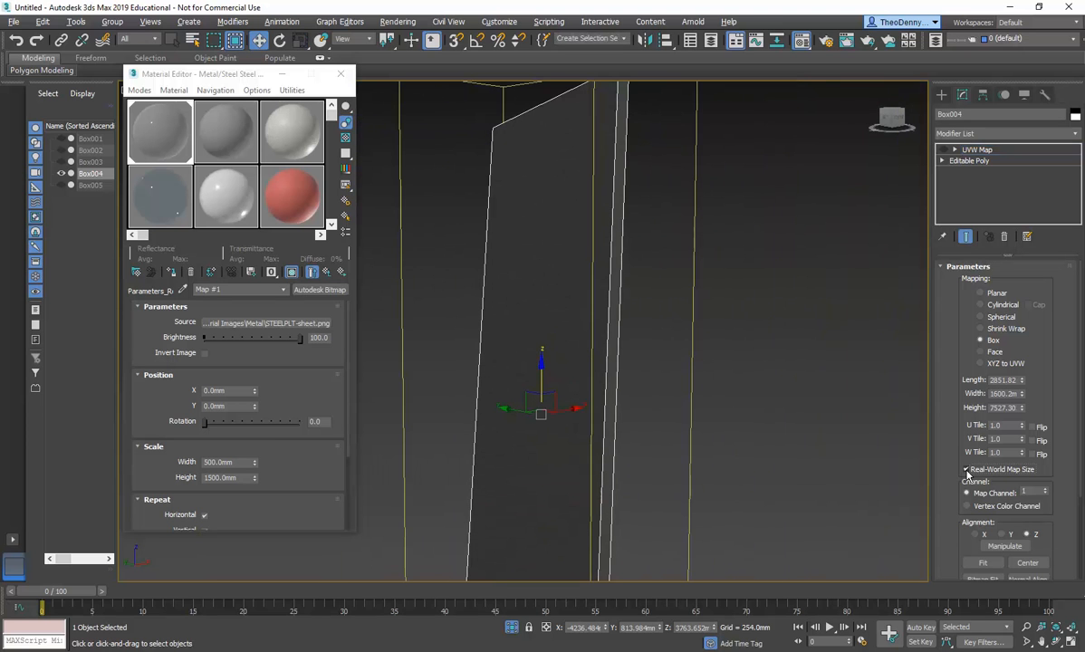
{"action": "left_click", "coordinate": [967, 471]}
{"action": "middle_click_drag", "start_coordinate": [438, 419], "coordinate": [542, 371]}
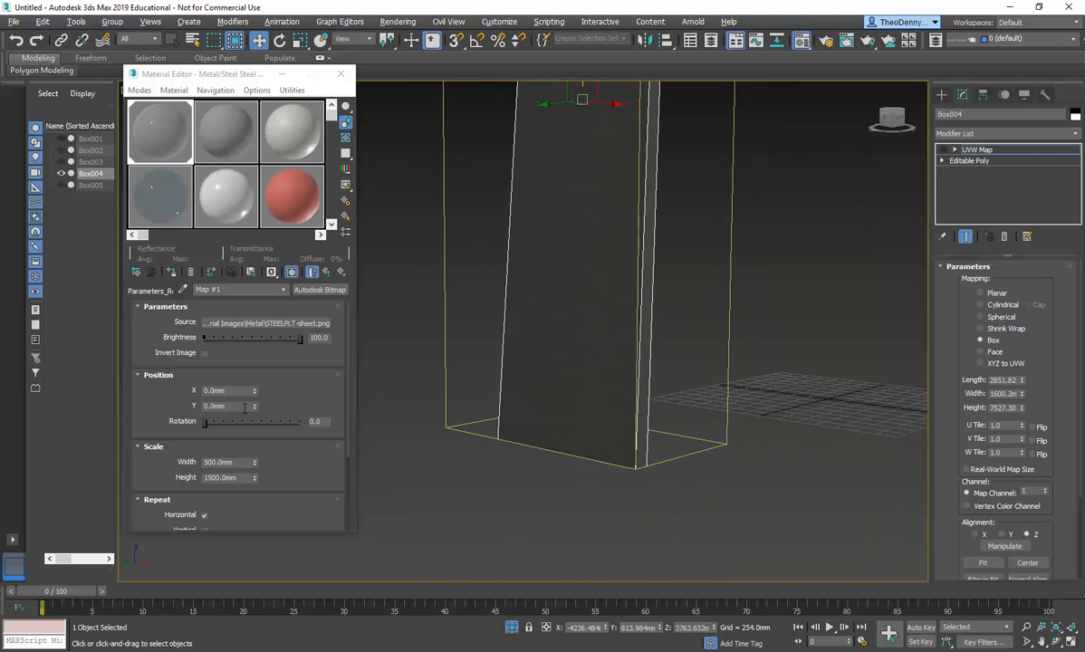
Try a bitmap scale width of 504.064 mm and restore it to 500 mm
{"action": "left_click_drag", "start_coordinate": [153, 379], "coordinate": [181, 342]}
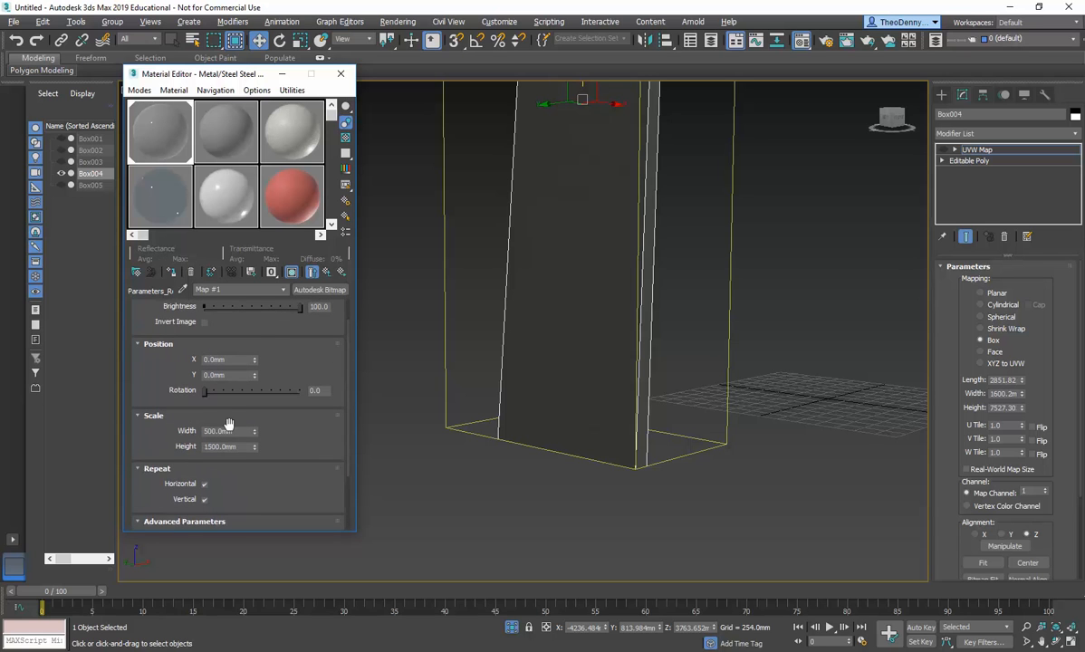
{"action": "mouse_move", "coordinate": [254, 431]}
{"action": "left_mouse_down"}
{"action": "mouse_move", "coordinate": [253, 369]}
{"action": "mouse_move", "coordinate": [252, 421]}
{"action": "left_mouse_up"}
{"action": "middle_click_drag", "start_coordinate": [482, 306], "coordinate": [488, 377]}
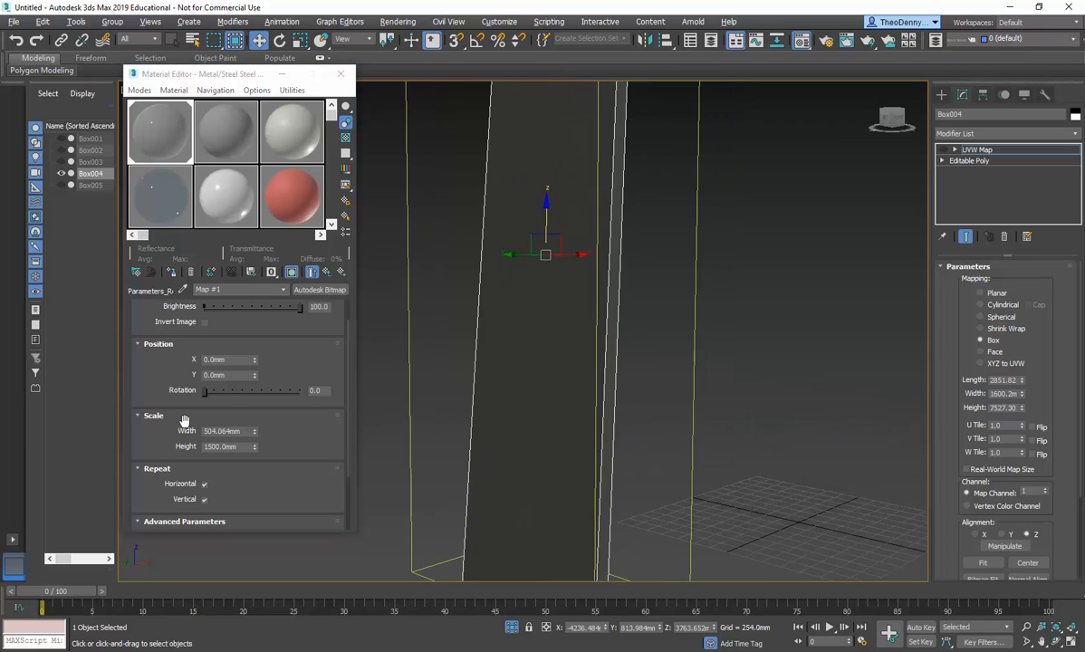
{"action": "double_click", "coordinate": [248, 433]}
{"action": "type", "text": "500"}
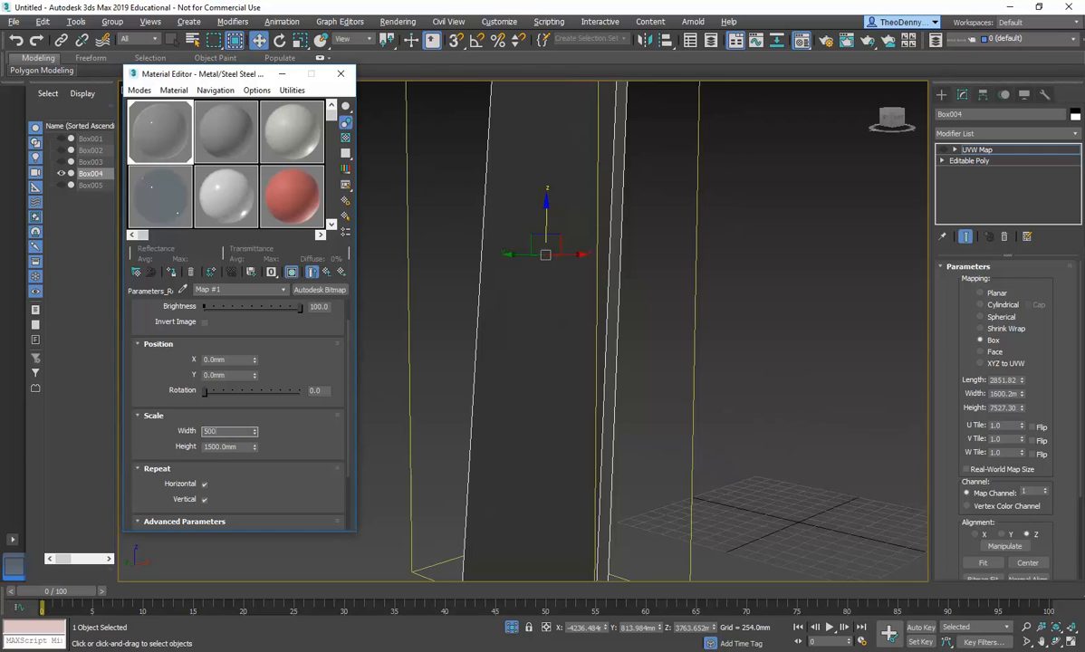
{"action": "key", "text": "Return"}
{"action": "left_click", "coordinate": [223, 453]}
{"action": "left_click", "coordinate": [229, 446]}
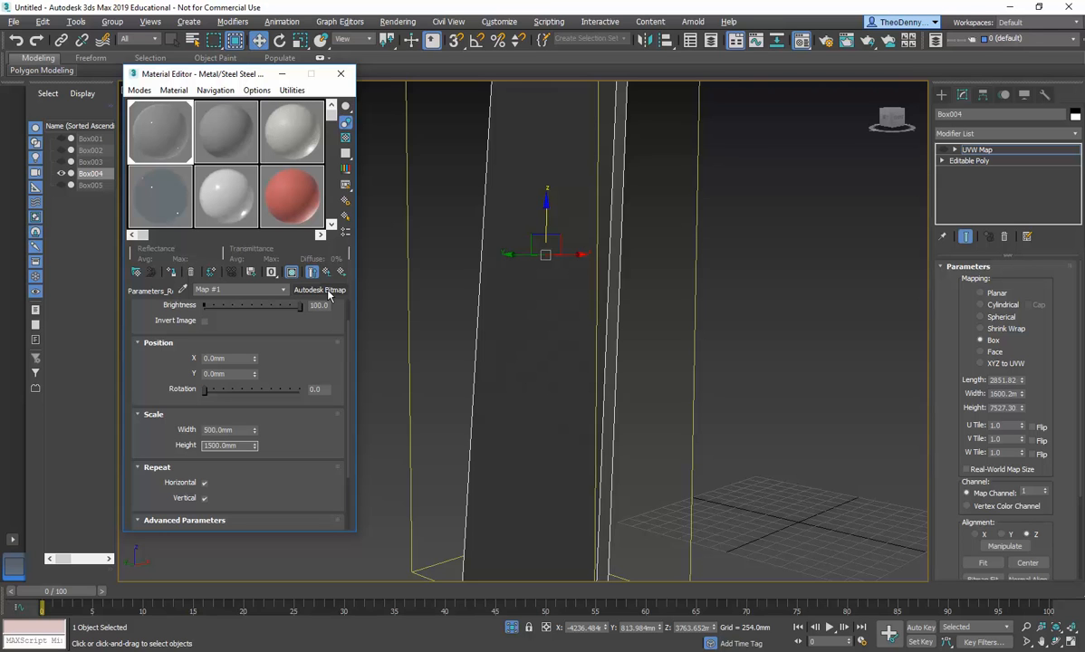
Turn the UVW Map modifier on Box004 back on
{"action": "left_click", "coordinate": [222, 429]}
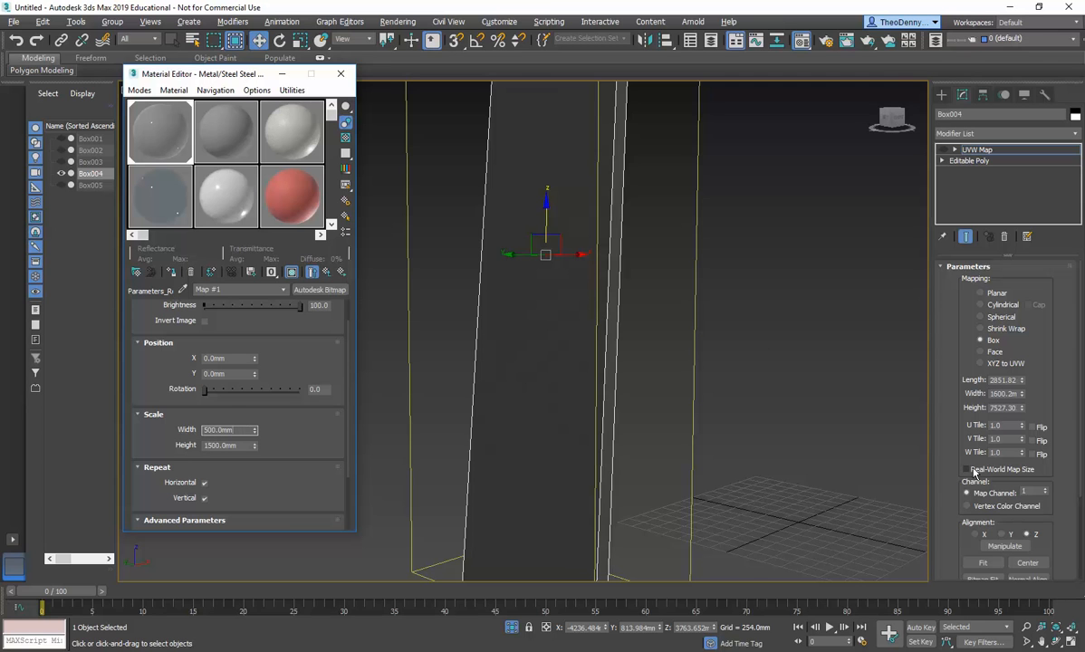
{"action": "left_click", "coordinate": [944, 150]}
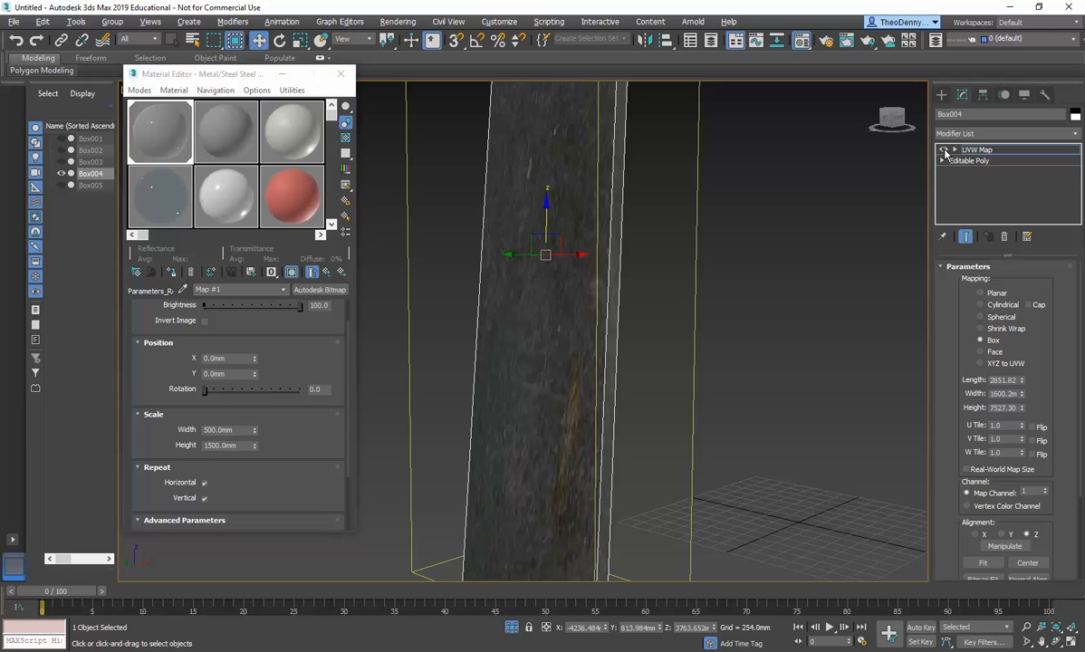
{"action": "scroll", "coordinate": [584, 385], "scroll_direction": "down", "scroll_amount": 5}
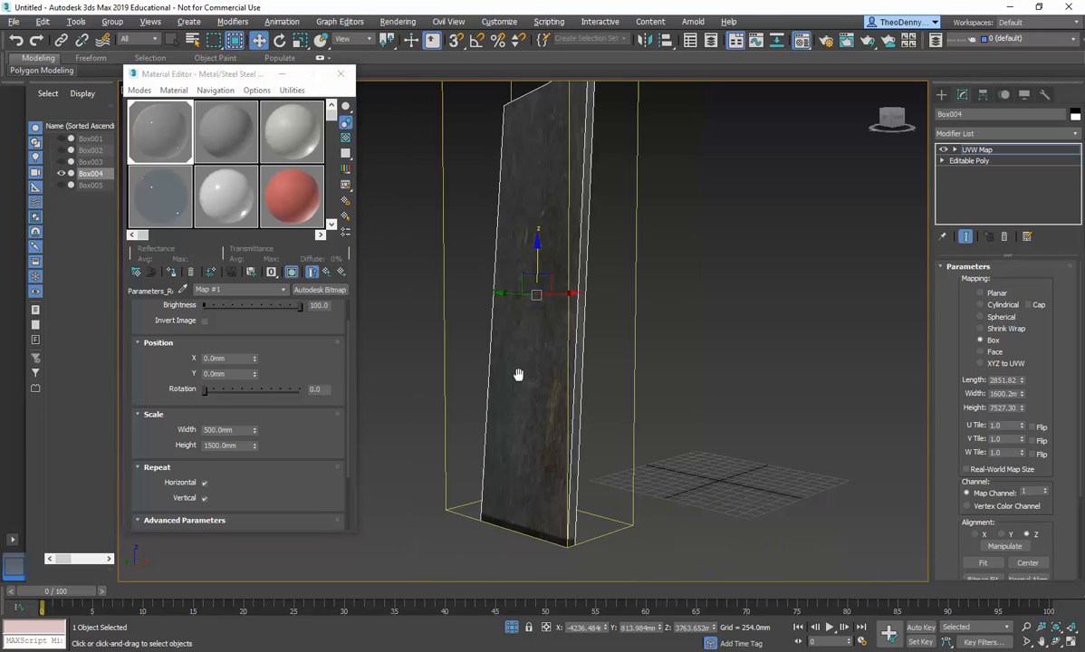
Try Real-World Map Size on Box004's UVW mapping and inspect the plate texture's tiling up close
{"action": "left_click", "coordinate": [964, 469]}
{"action": "middle_click_drag", "start_coordinate": [520, 440], "coordinate": [504, 300]}
{"action": "scroll", "coordinate": [492, 378], "scroll_direction": "up", "scroll_amount": 7}
{"action": "scroll", "coordinate": [492, 378], "scroll_direction": "down", "scroll_amount": 7}
{"action": "scroll", "coordinate": [506, 474], "scroll_direction": "up", "scroll_amount": 7}
{"action": "middle_click_drag", "start_coordinate": [504, 376], "coordinate": [525, 507]}
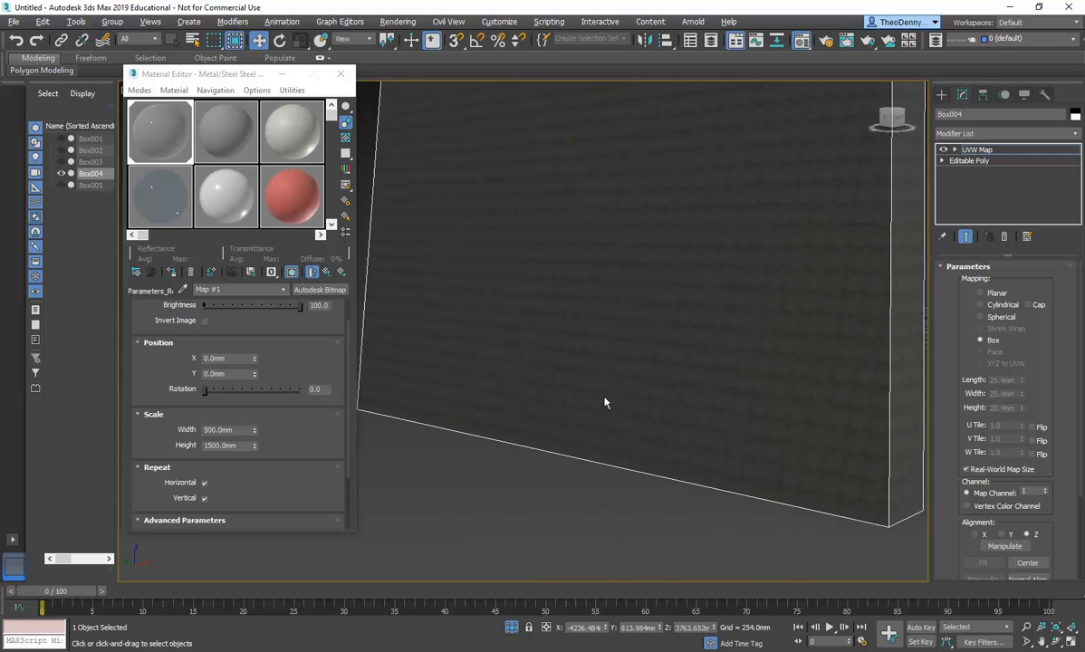
{"action": "scroll", "coordinate": [605, 428], "scroll_direction": "down", "scroll_amount": 7}
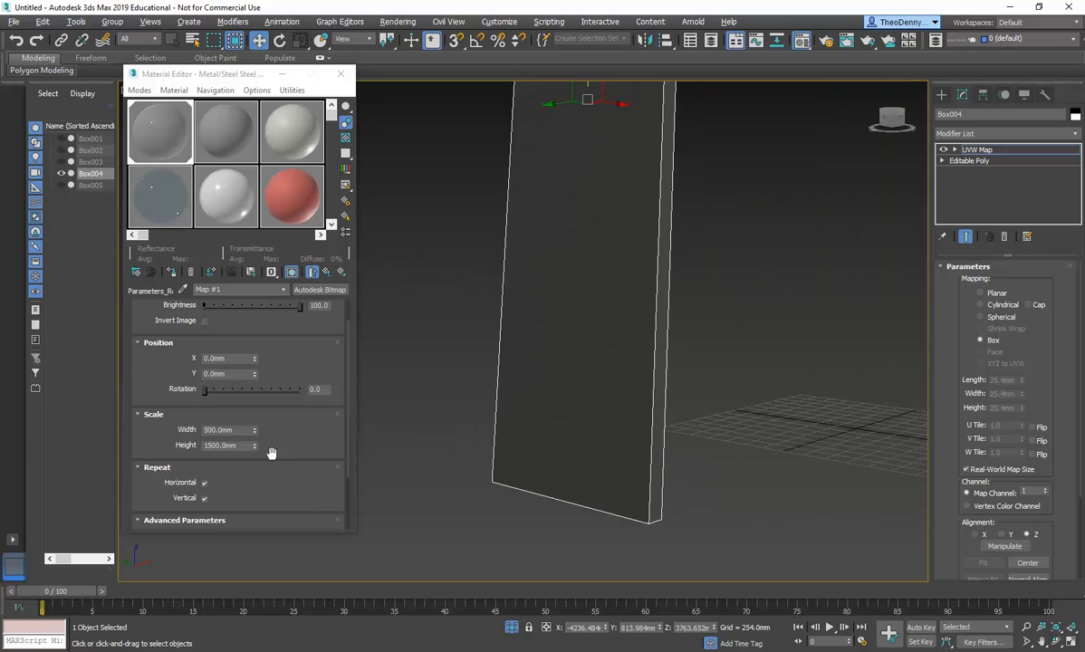
Try a bitmap scale width of 1000 mm, with Real-World Map Size switched off again, and restore the width to 500 mm
{"action": "left_click_drag", "start_coordinate": [240, 432], "coordinate": [190, 429]}
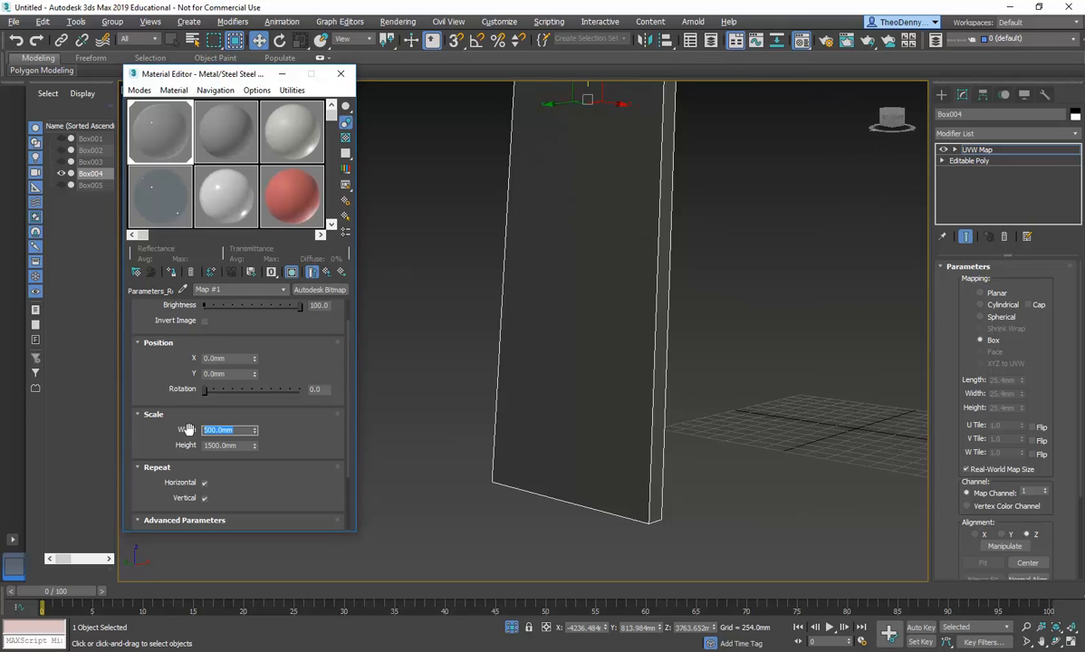
{"action": "type", "text": "1000"}
{"action": "left_click", "coordinate": [243, 448]}
{"action": "middle_click_drag", "start_coordinate": [603, 447], "coordinate": [601, 459]}
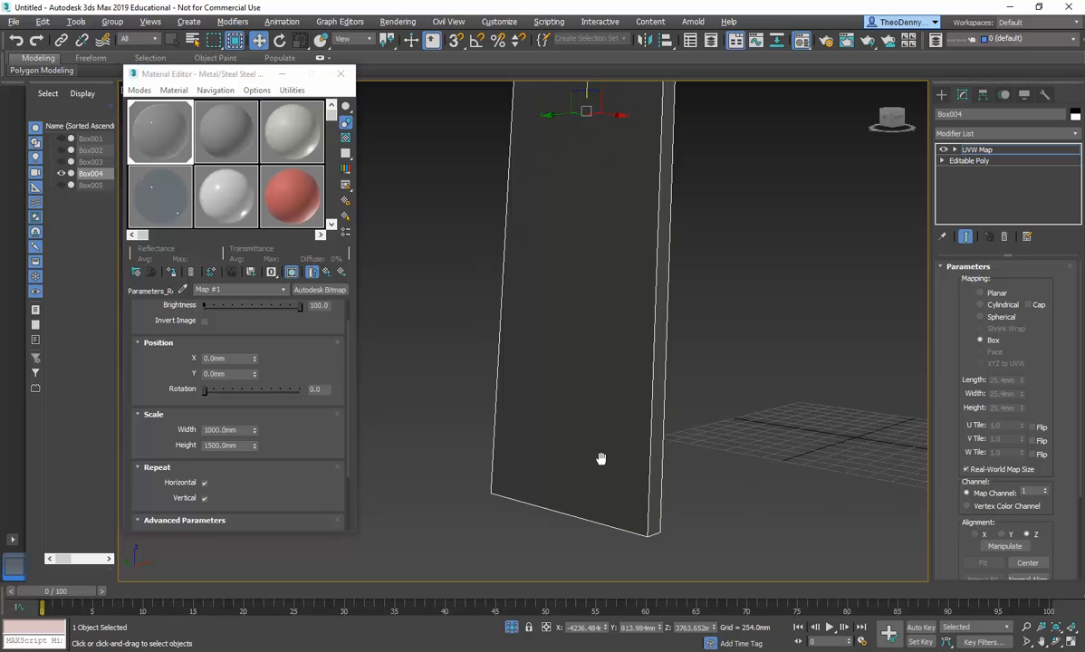
{"action": "left_click", "coordinate": [966, 469]}
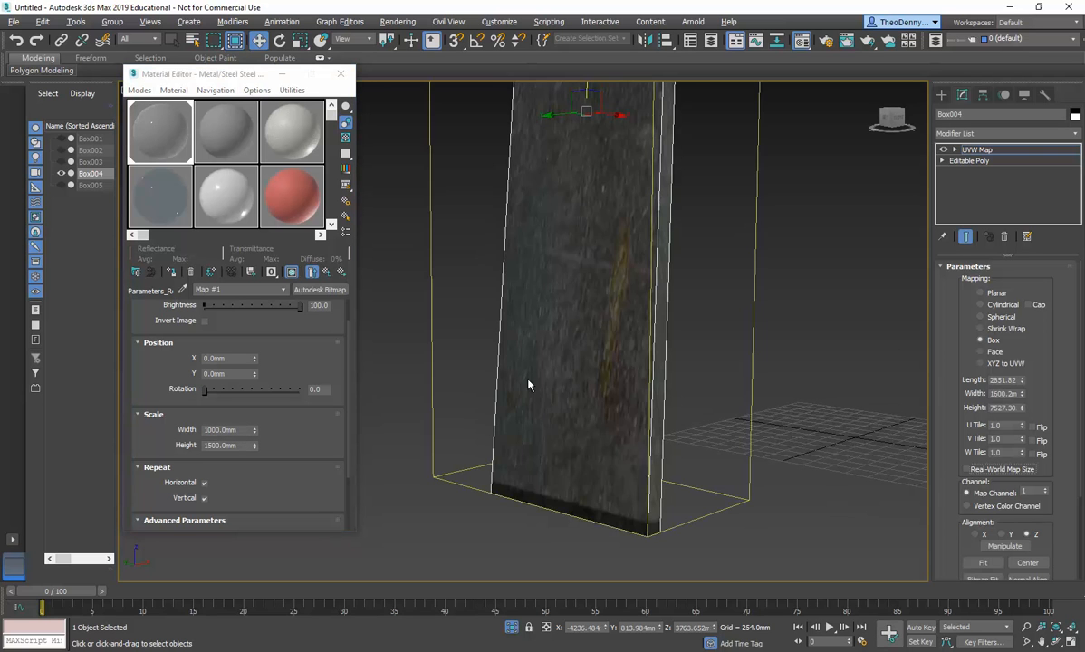
{"action": "scroll", "coordinate": [528, 380], "scroll_direction": "down", "scroll_amount": 4}
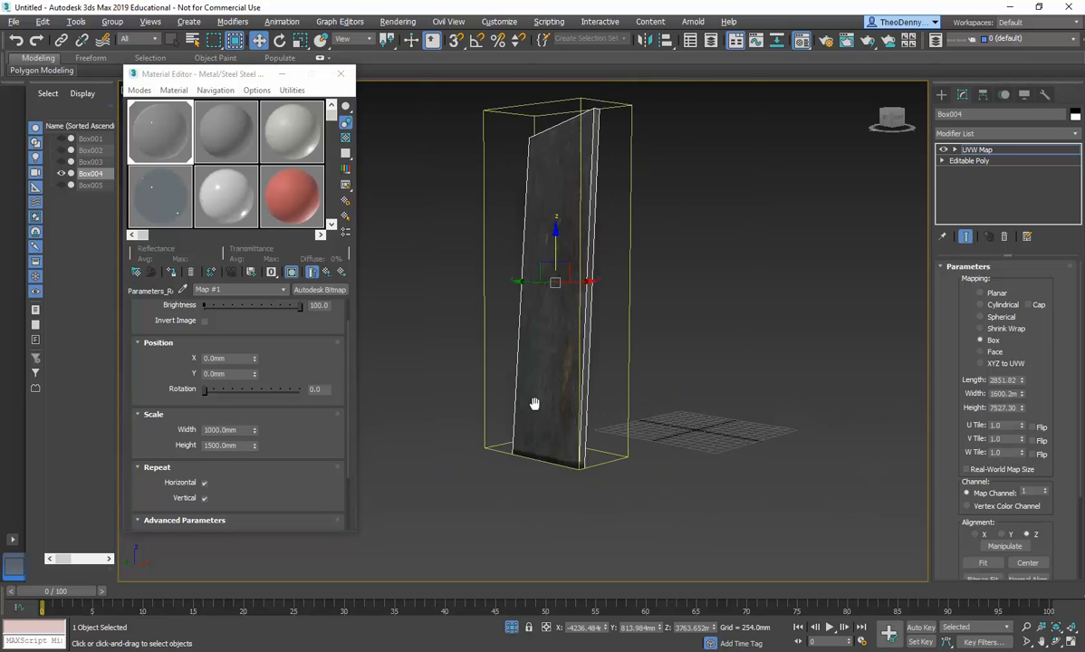
{"action": "double_click", "coordinate": [241, 431]}
{"action": "type", "text": "5"}
{"action": "key", "text": "Return"}
{"action": "scroll", "coordinate": [523, 372], "scroll_direction": "up", "scroll_amount": 4}
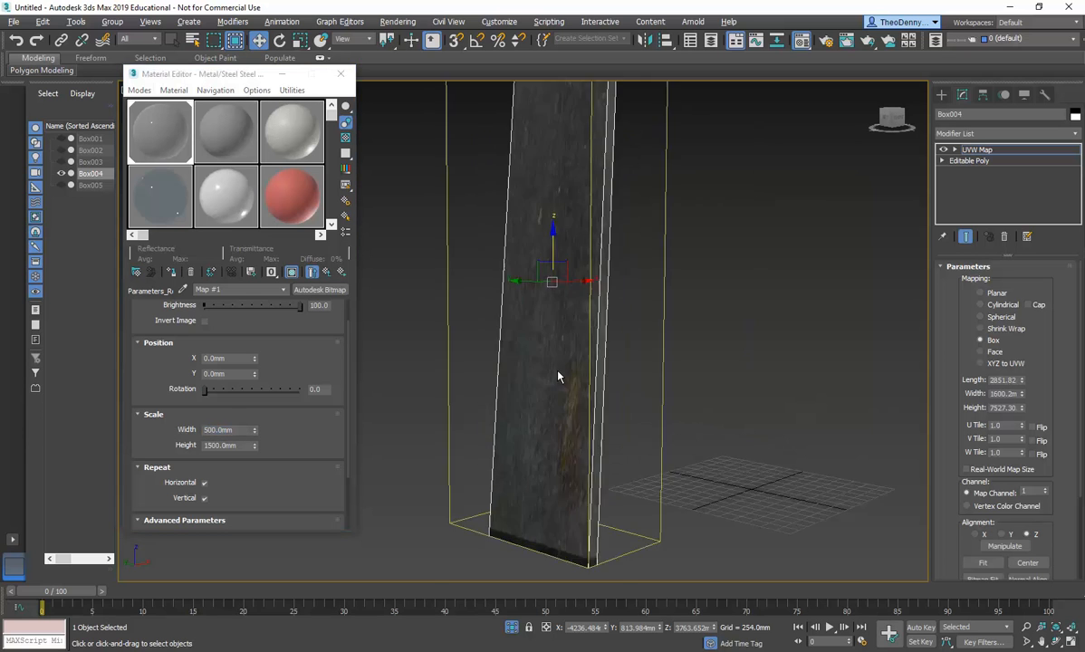
{"action": "scroll", "coordinate": [558, 376], "scroll_direction": "down", "scroll_amount": 5}
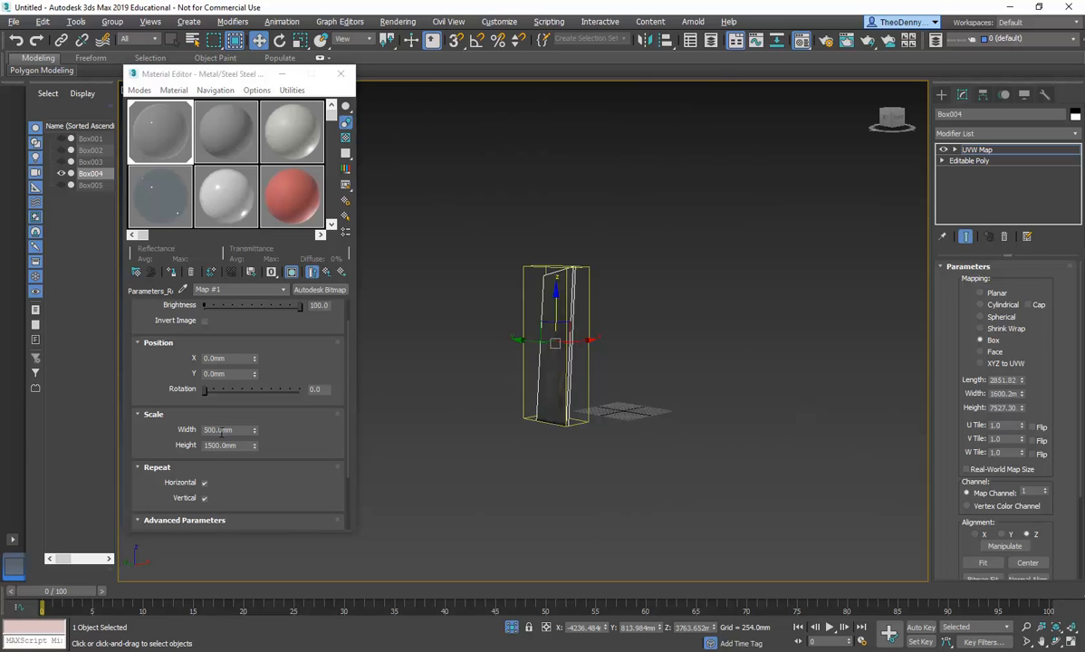
Set the scale of the material's relief pattern image to 500 mm width and 1500 mm height and check Box004
{"action": "left_click", "coordinate": [327, 271]}
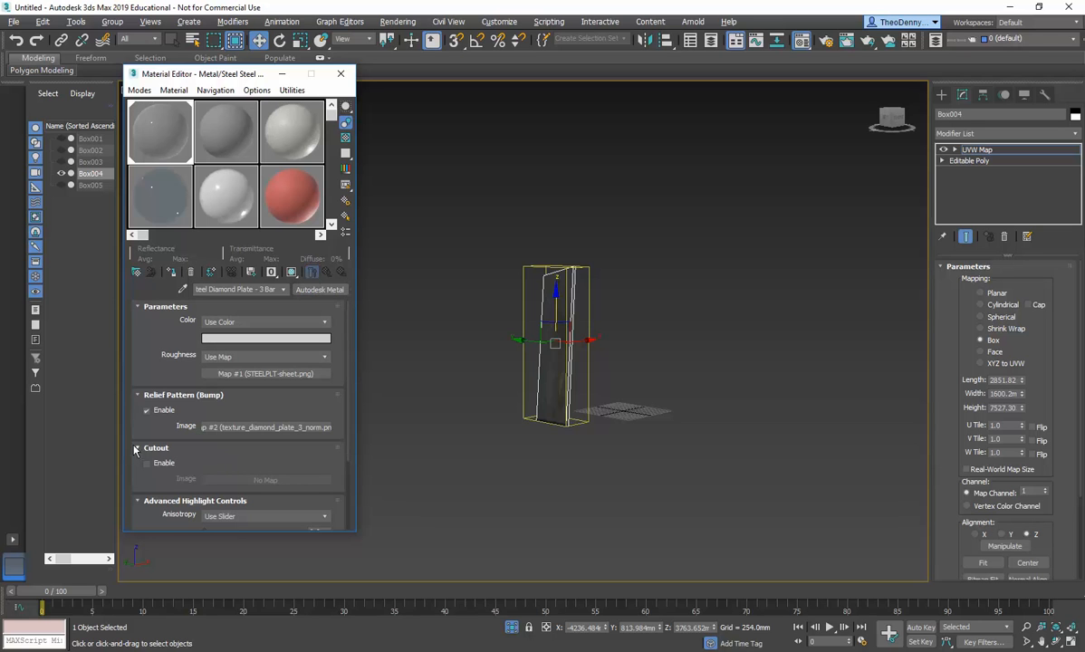
{"action": "mouse_move", "coordinate": [133, 405]}
{"action": "left_mouse_down"}
{"action": "mouse_move", "coordinate": [138, 302]}
{"action": "mouse_move", "coordinate": [139, 396]}
{"action": "left_mouse_up"}
{"action": "left_click", "coordinate": [246, 427]}
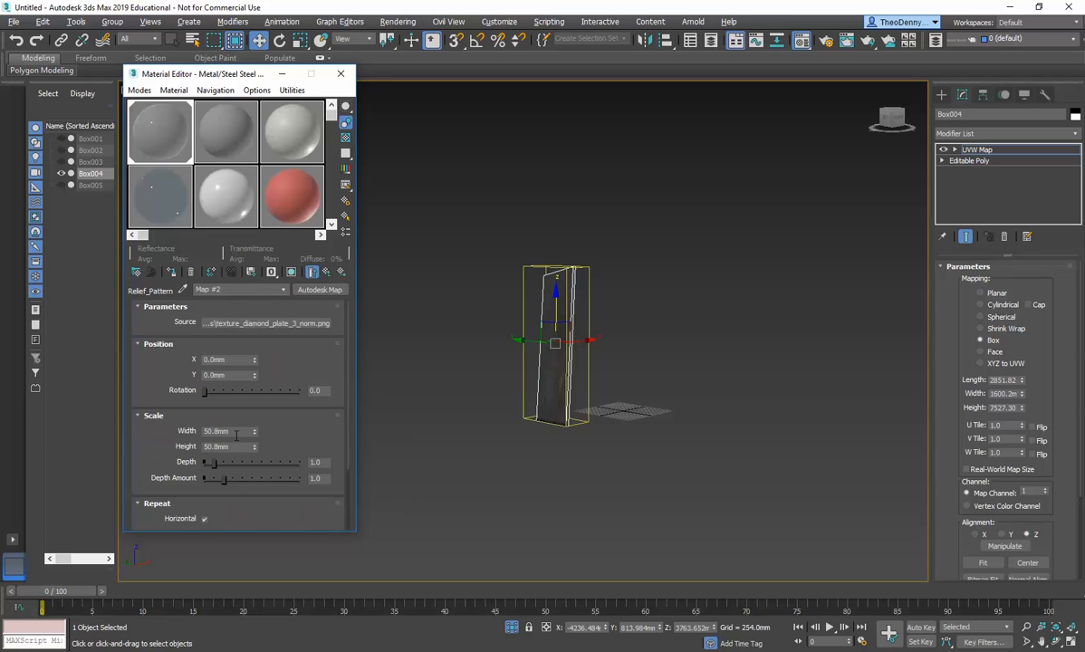
{"action": "double_click", "coordinate": [236, 432]}
{"action": "type", "text": "500"}
{"action": "key", "text": "Return"}
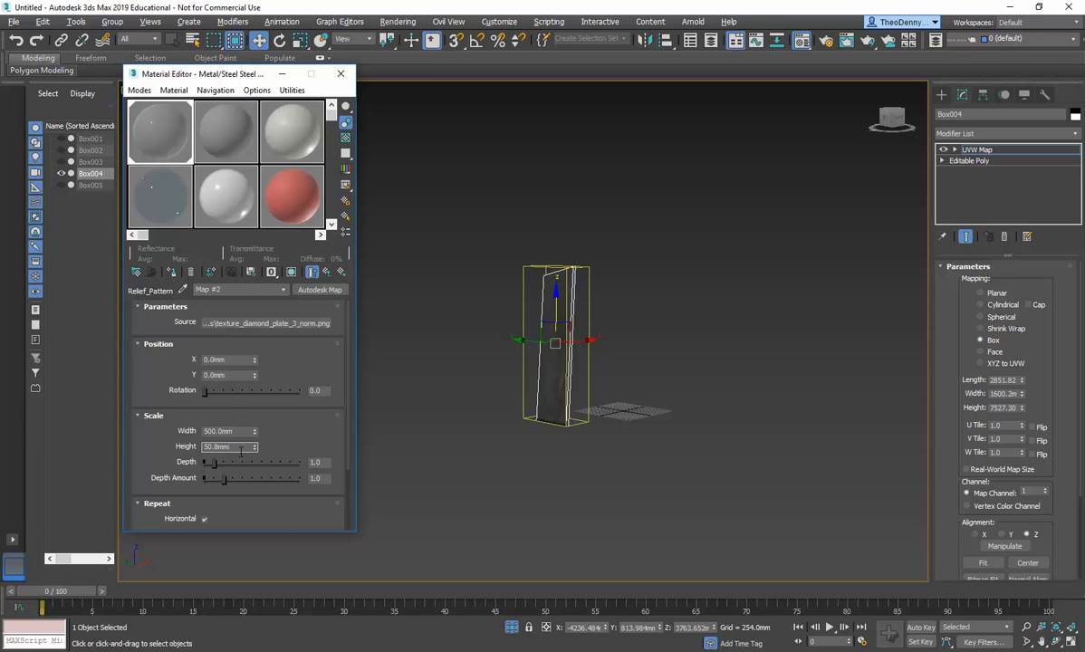
{"action": "double_click", "coordinate": [238, 446]}
{"action": "type", "text": "1500"}
{"action": "key", "text": "Return"}
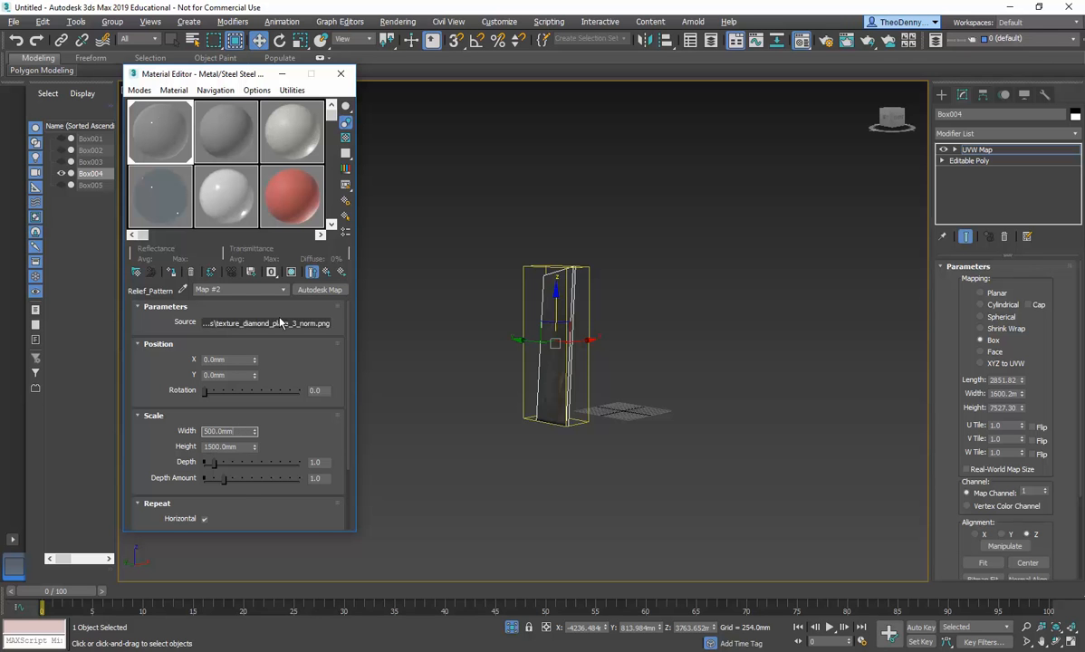
{"action": "left_click", "coordinate": [326, 271]}
{"action": "scroll", "coordinate": [608, 388], "scroll_direction": "up", "scroll_amount": 5}
{"action": "middle_click_drag", "start_coordinate": [608, 388], "coordinate": [675, 402]}
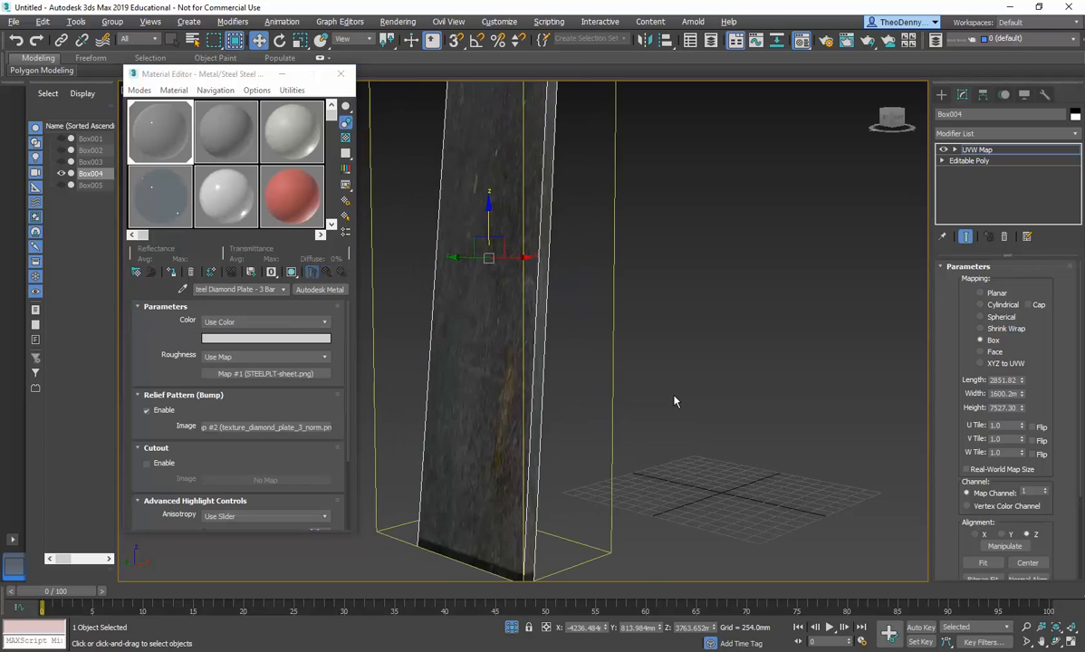
{"action": "middle_click_drag", "start_coordinate": [494, 412], "coordinate": [559, 421]}
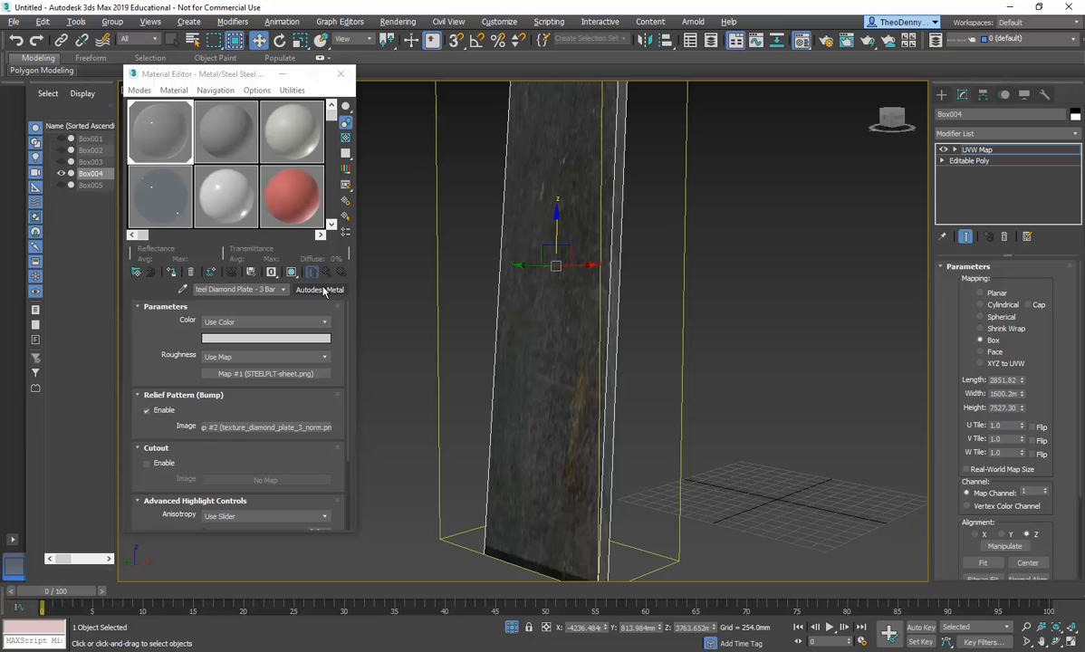
{"action": "middle_click_drag", "start_coordinate": [590, 305], "coordinate": [604, 330]}
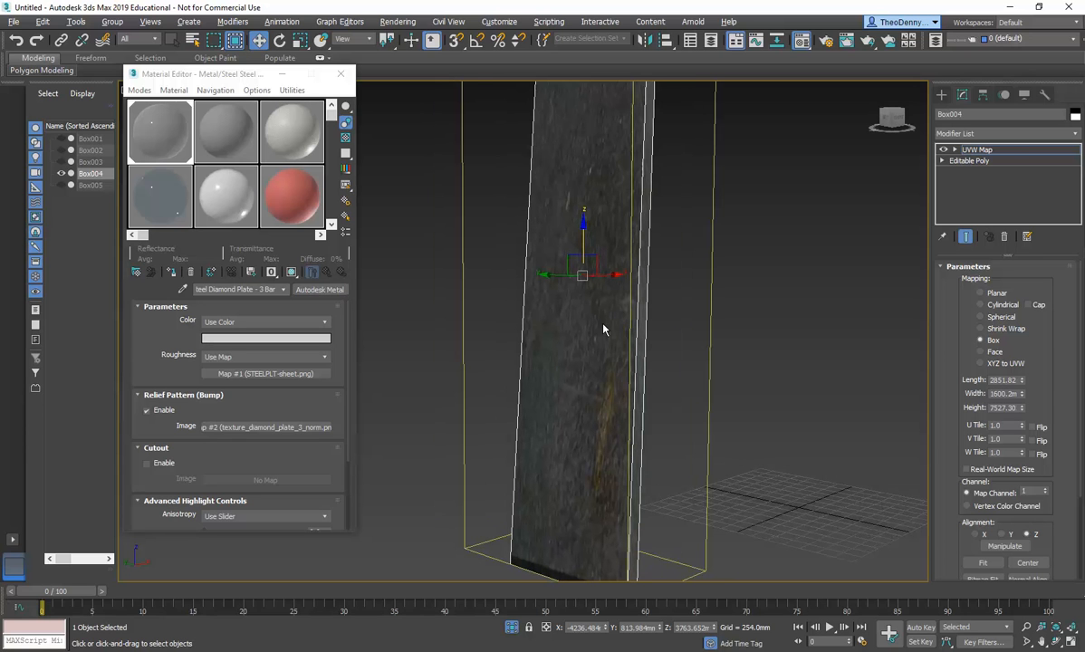
Compare the parameters of the steel diamond plate material with those of the 03 - Default physical material
{"action": "left_click", "coordinate": [985, 150]}
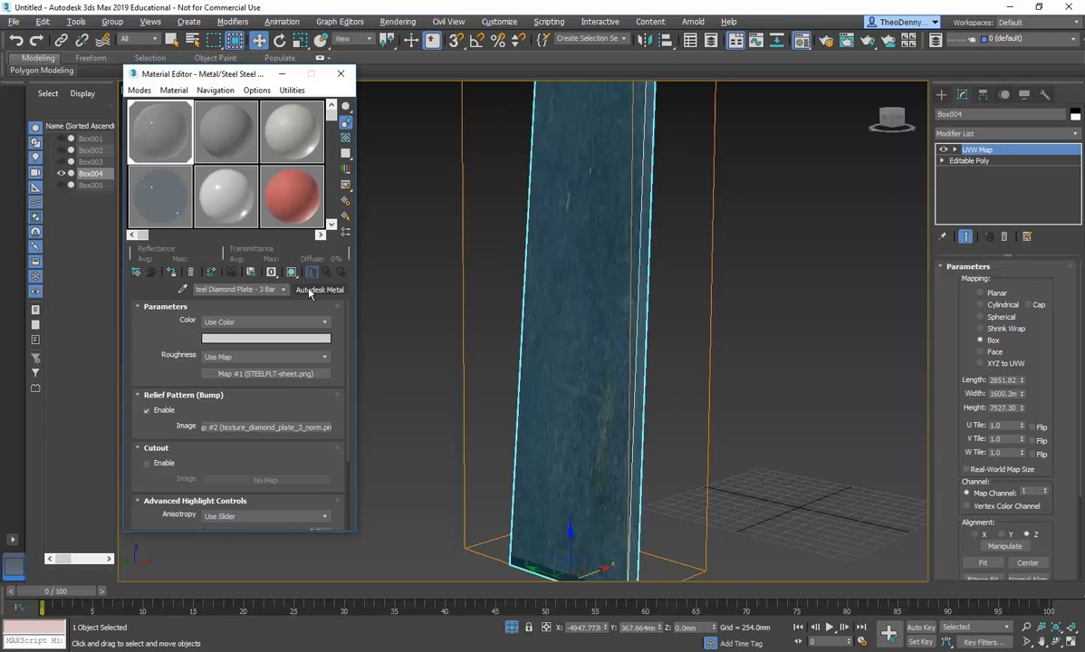
{"action": "left_click", "coordinate": [272, 116]}
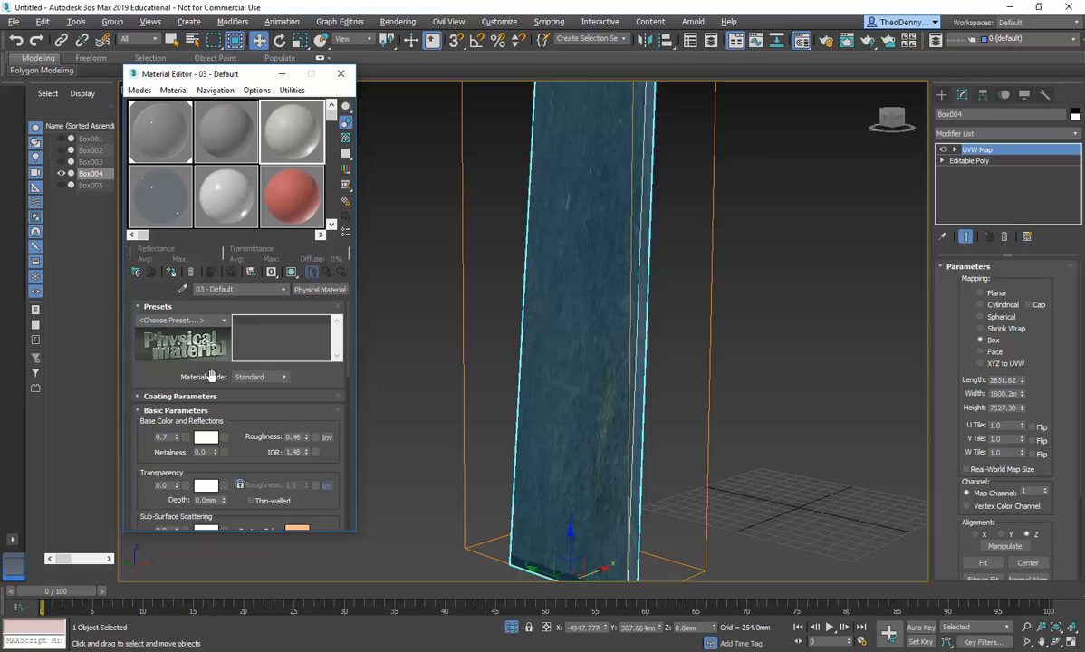
{"action": "left_click", "coordinate": [150, 119]}
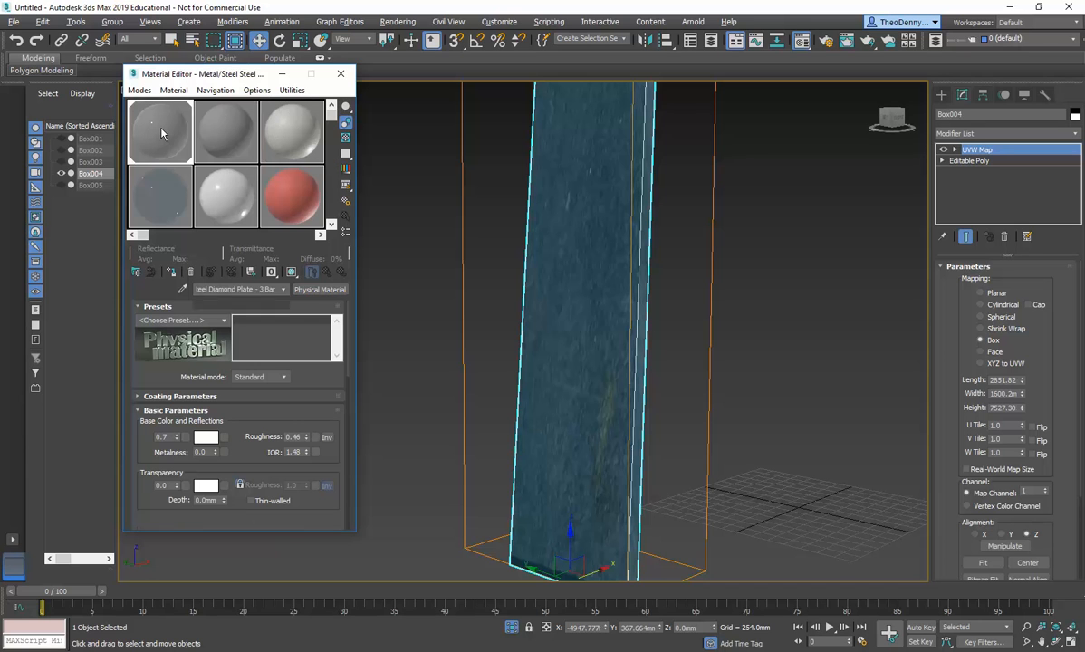
{"action": "left_click", "coordinate": [286, 132]}
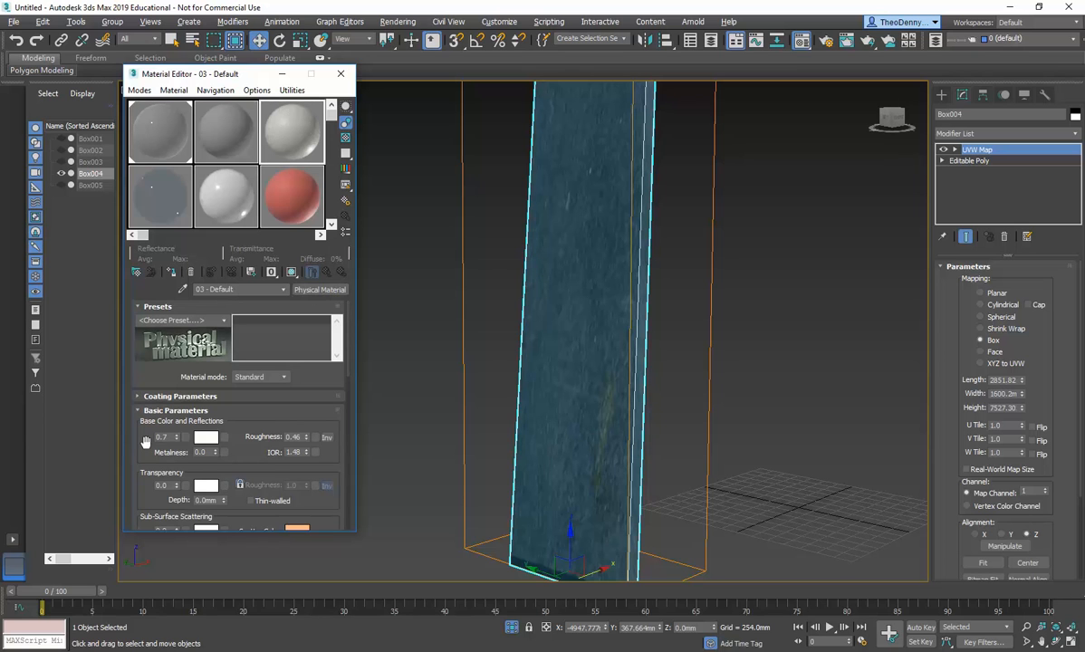
{"action": "scroll", "coordinate": [145, 380], "scroll_direction": "down", "scroll_amount": 3}
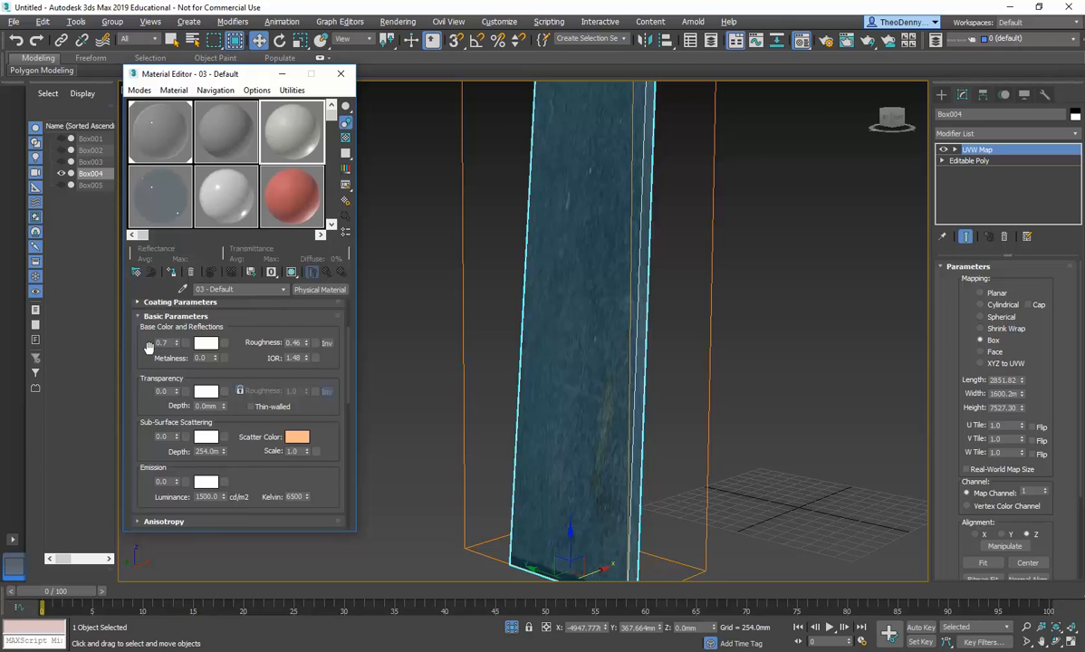
{"action": "scroll", "coordinate": [149, 353], "scroll_direction": "up", "scroll_amount": 3}
{"action": "left_click", "coordinate": [154, 147]}
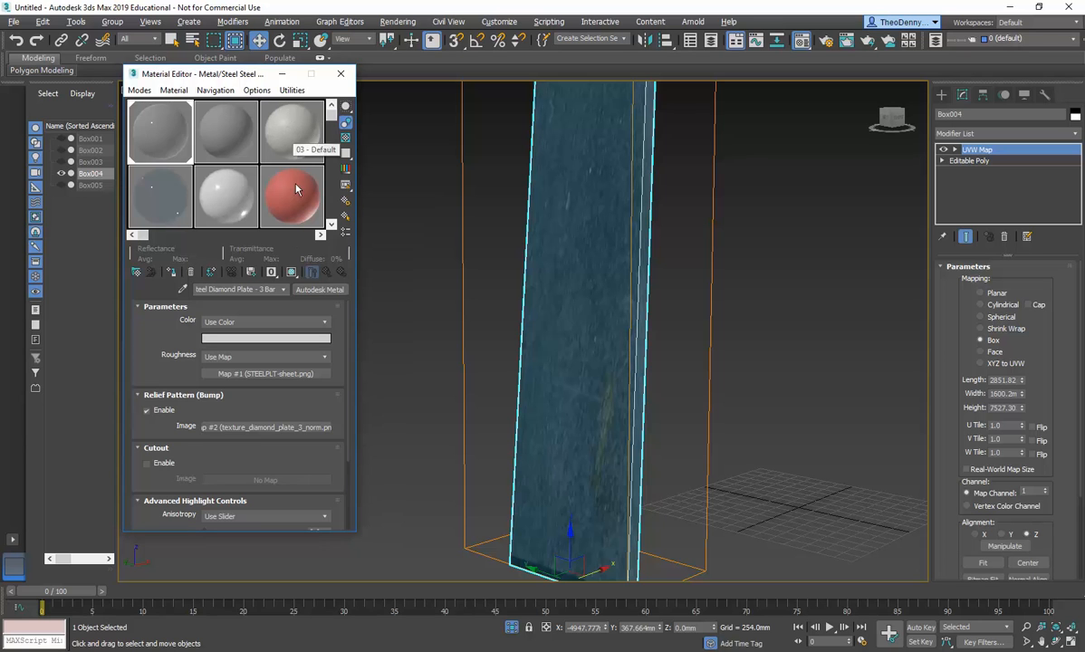
Dismiss the classroom connection prompt and apply the Satin Silver preset to the 03 - Default physical material
{"action": "left_click", "coordinate": [281, 116]}
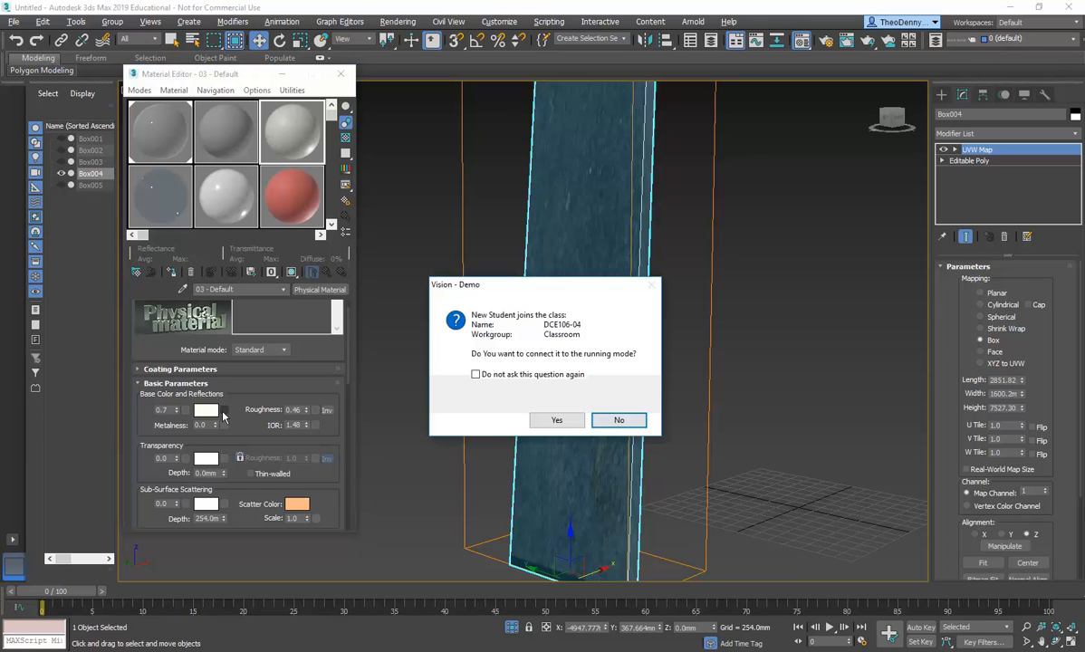
{"action": "left_click", "coordinate": [616, 418]}
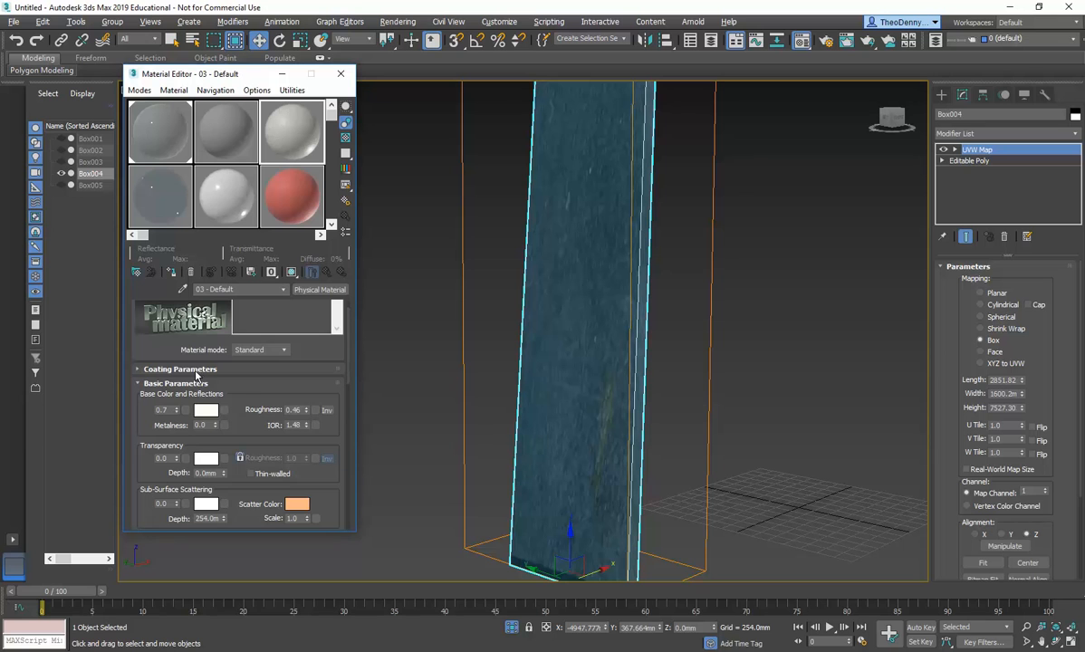
{"action": "scroll", "coordinate": [194, 331], "scroll_direction": "up", "scroll_amount": 1}
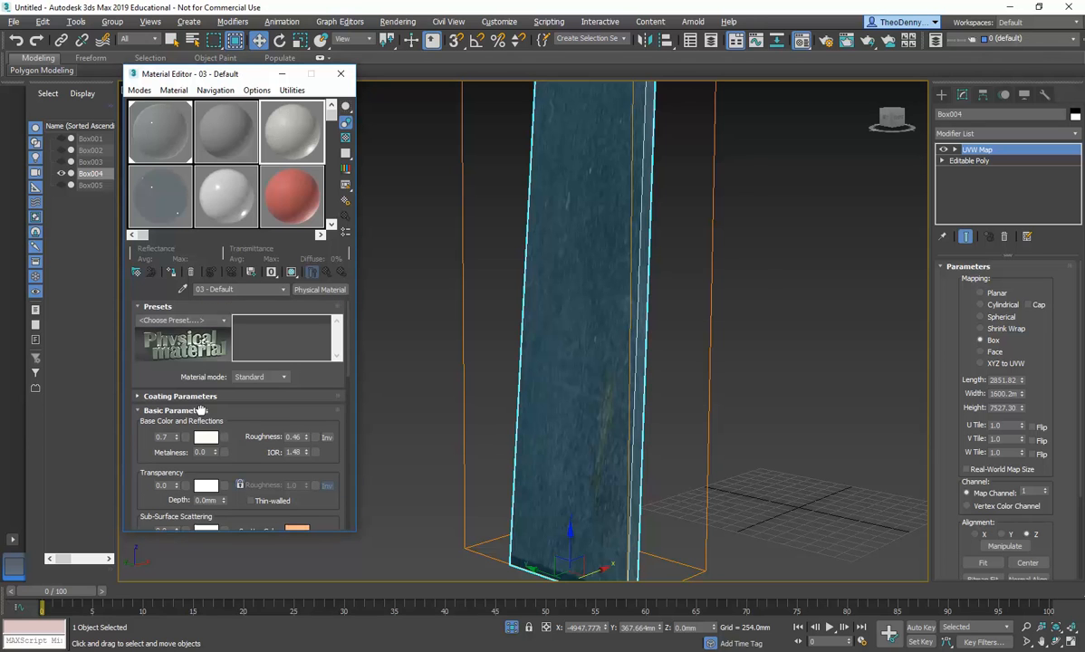
{"action": "left_click", "coordinate": [211, 320]}
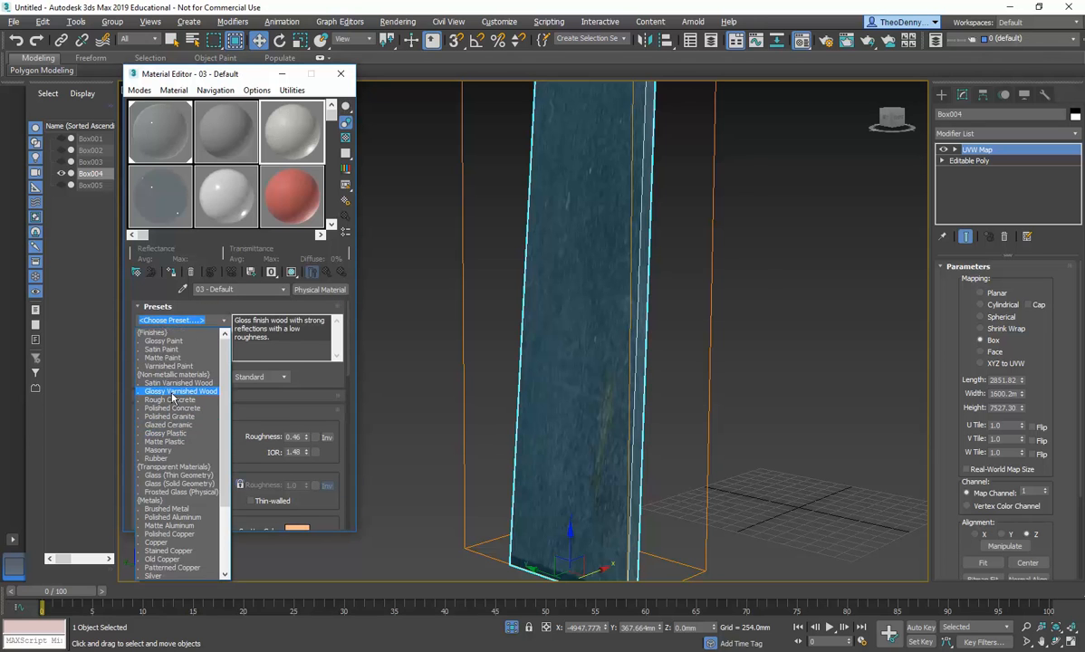
{"action": "scroll", "coordinate": [170, 444], "scroll_direction": "down", "scroll_amount": 4}
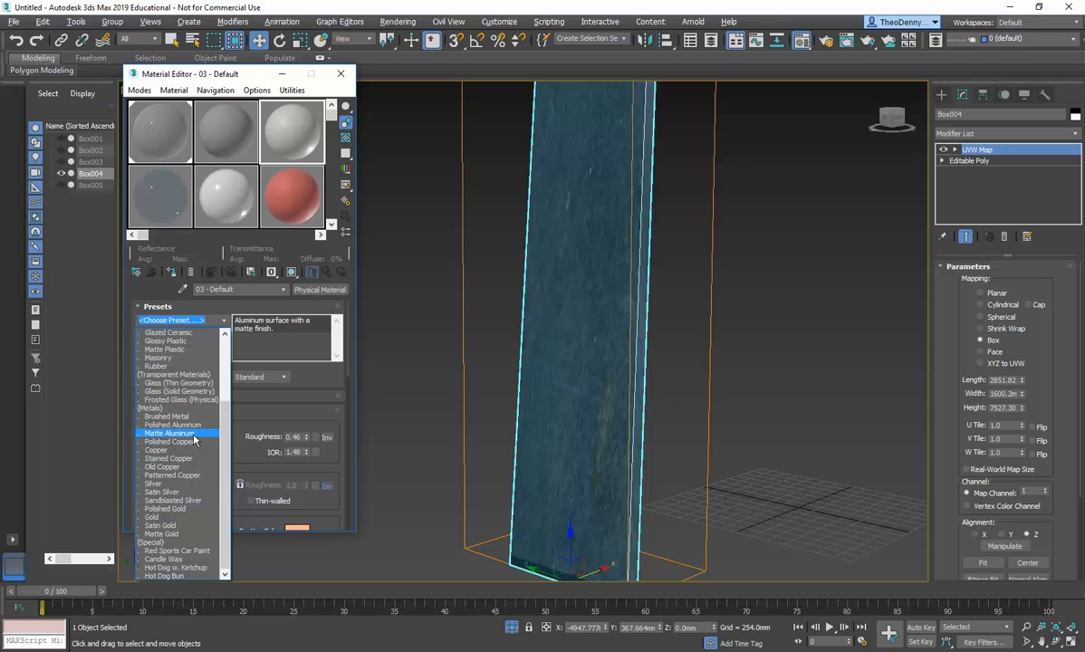
{"action": "left_click", "coordinate": [177, 491]}
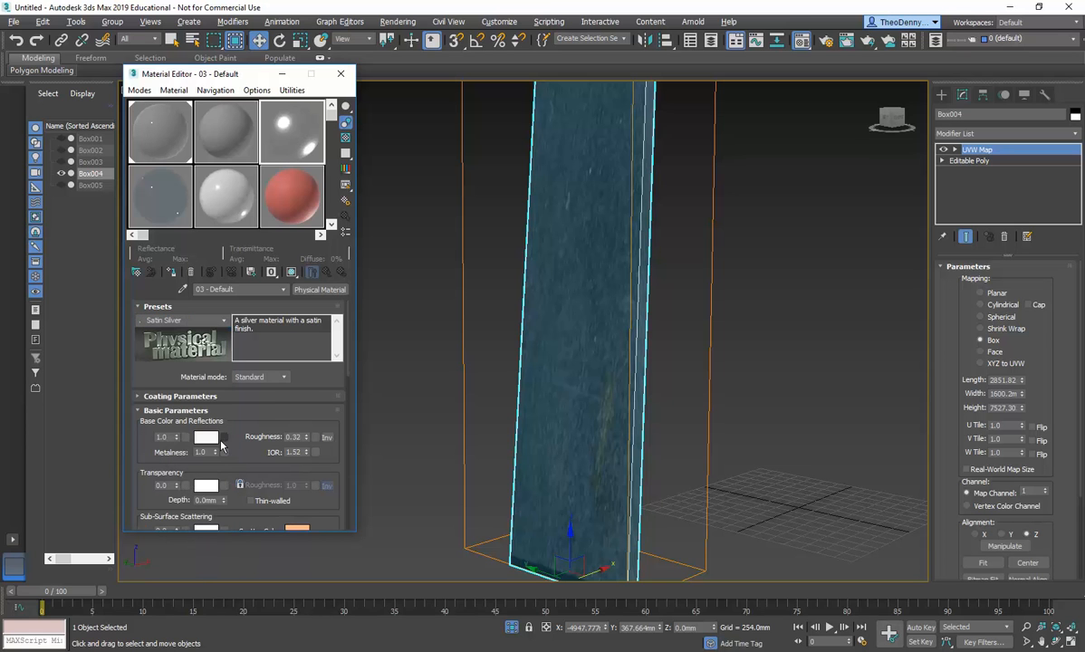
Check the steel diamond plate material's maps and add a Bitmap as the base color map of the 03 - Default physical material
{"action": "left_click", "coordinate": [152, 114]}
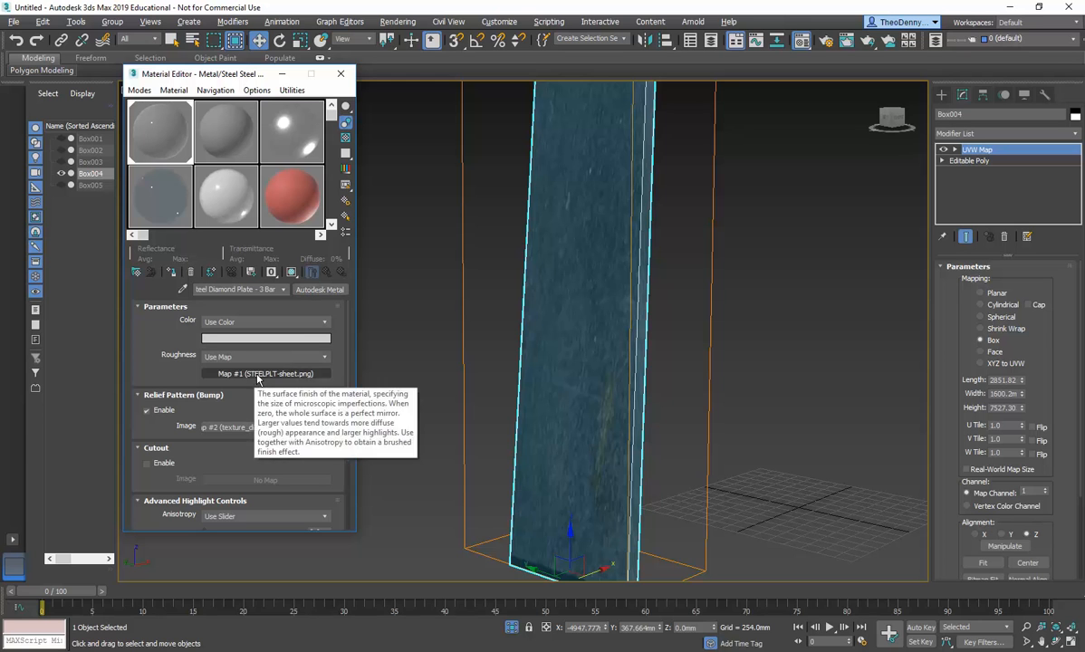
{"action": "left_click", "coordinate": [288, 136]}
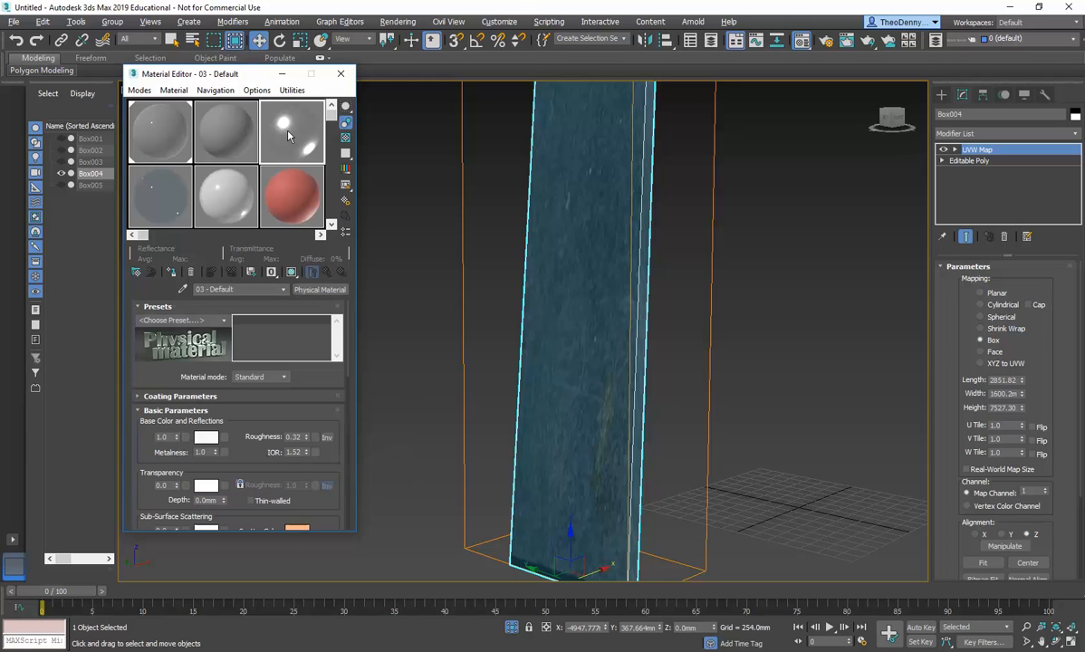
{"action": "left_click", "coordinate": [225, 438]}
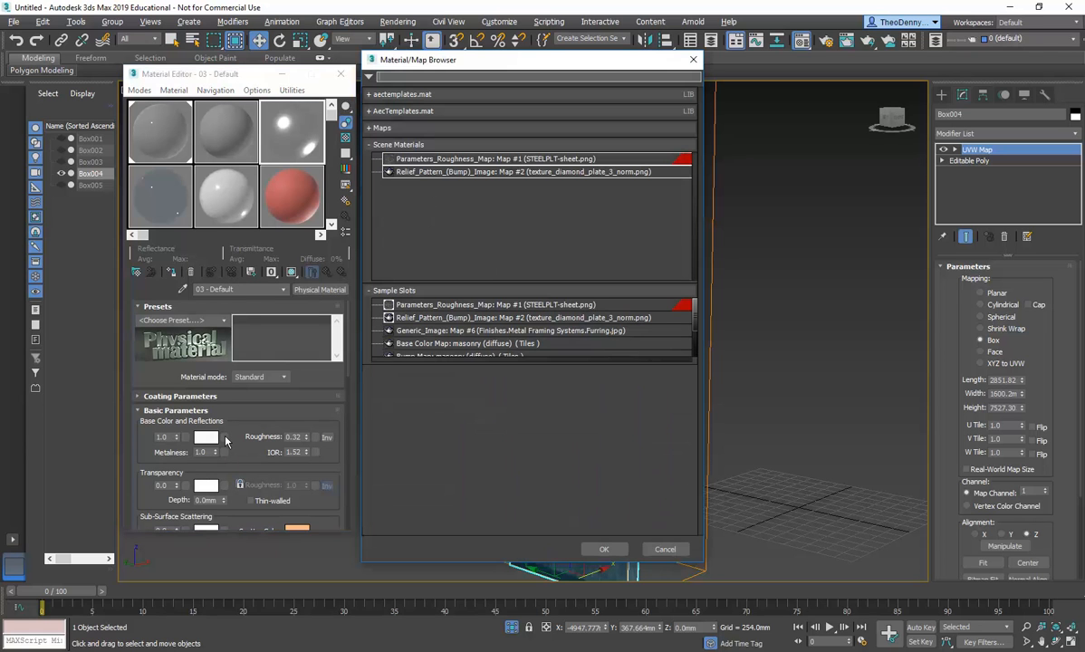
{"action": "left_click", "coordinate": [371, 144]}
{"action": "left_click", "coordinate": [371, 130]}
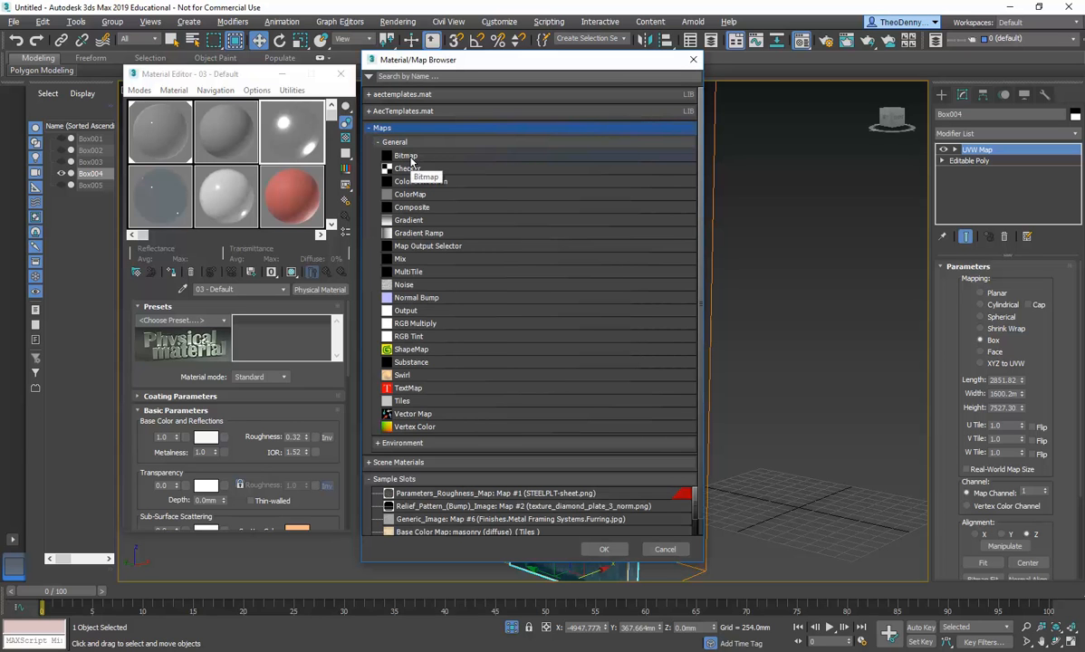
{"action": "double_click", "coordinate": [414, 157]}
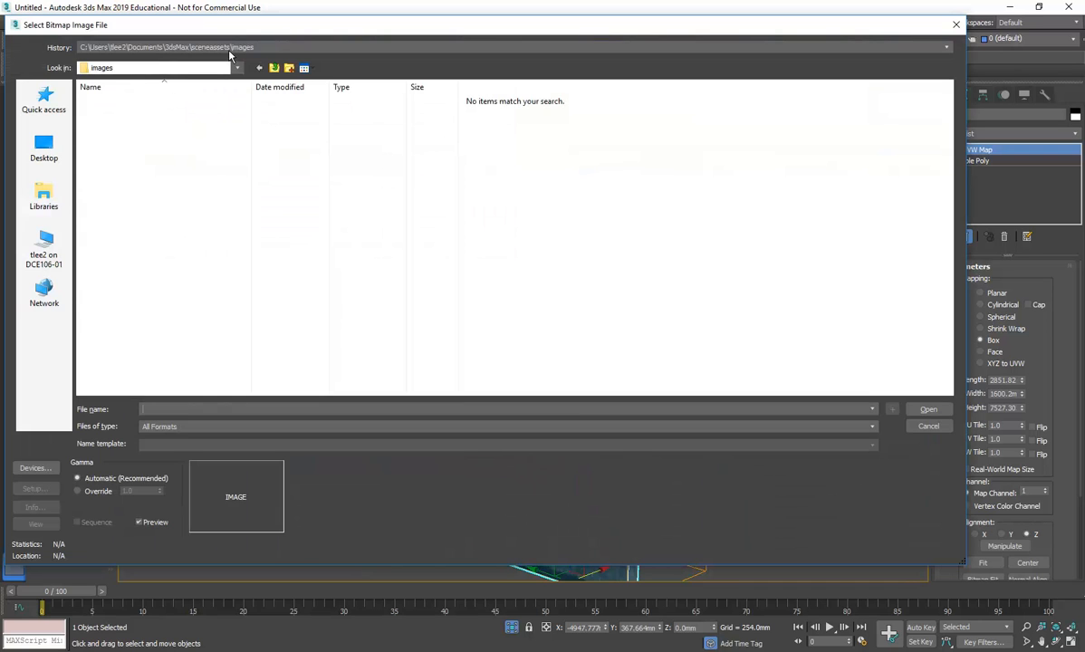
Load the STEELPLT-sheet image from the Material Images\Metal folder into the base color bitmap
{"action": "left_click", "coordinate": [324, 47]}
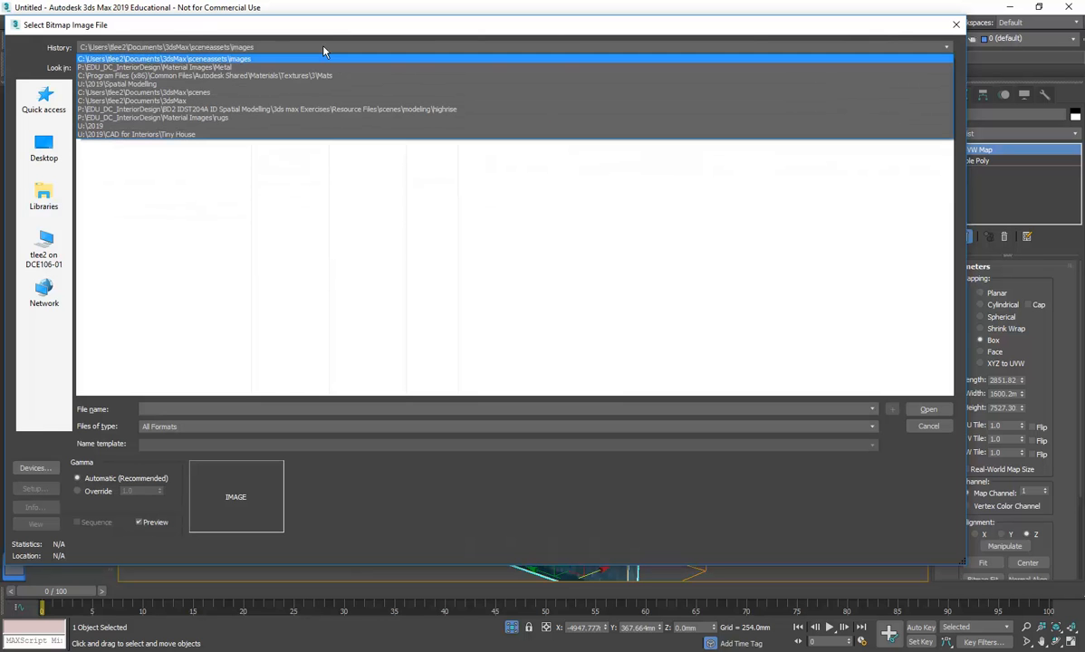
{"action": "left_click", "coordinate": [277, 67]}
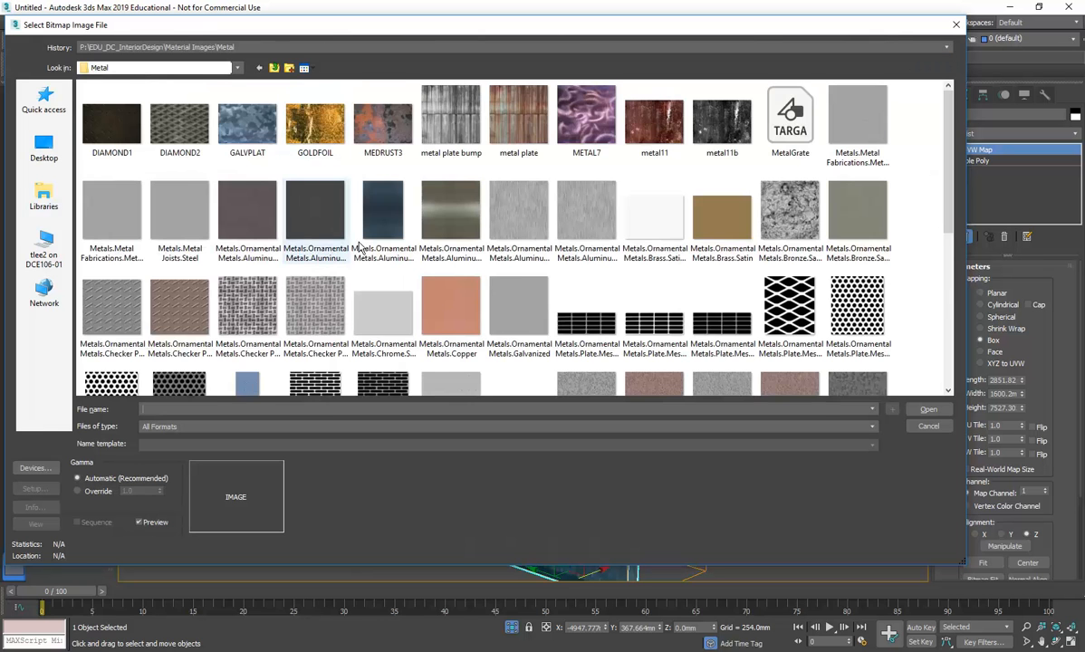
{"action": "scroll", "coordinate": [520, 322], "scroll_direction": "down", "scroll_amount": 3}
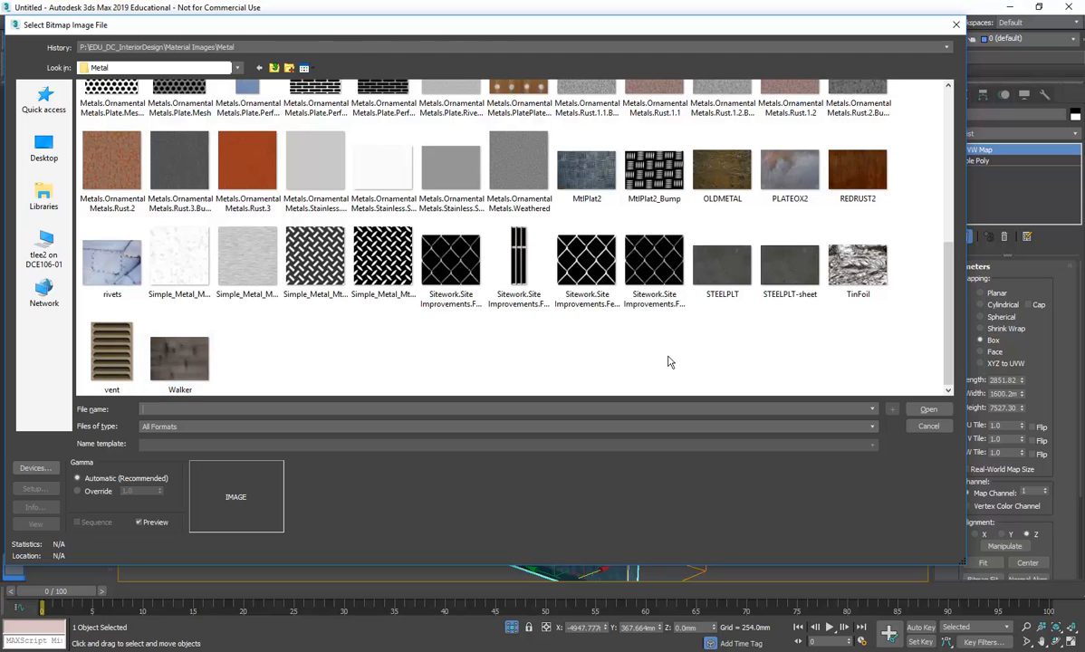
{"action": "double_click", "coordinate": [775, 256]}
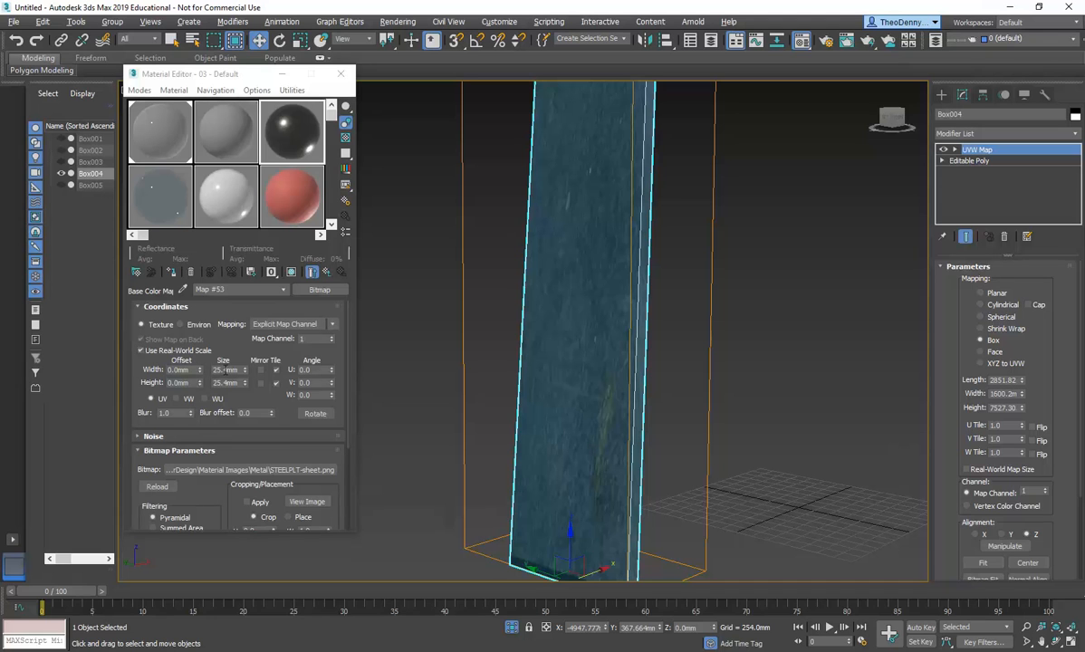
Disable Box004's UVW Map modifier, apply the 03 - Default material to the box and show its bitmap in the viewport
{"action": "left_click", "coordinate": [944, 149]}
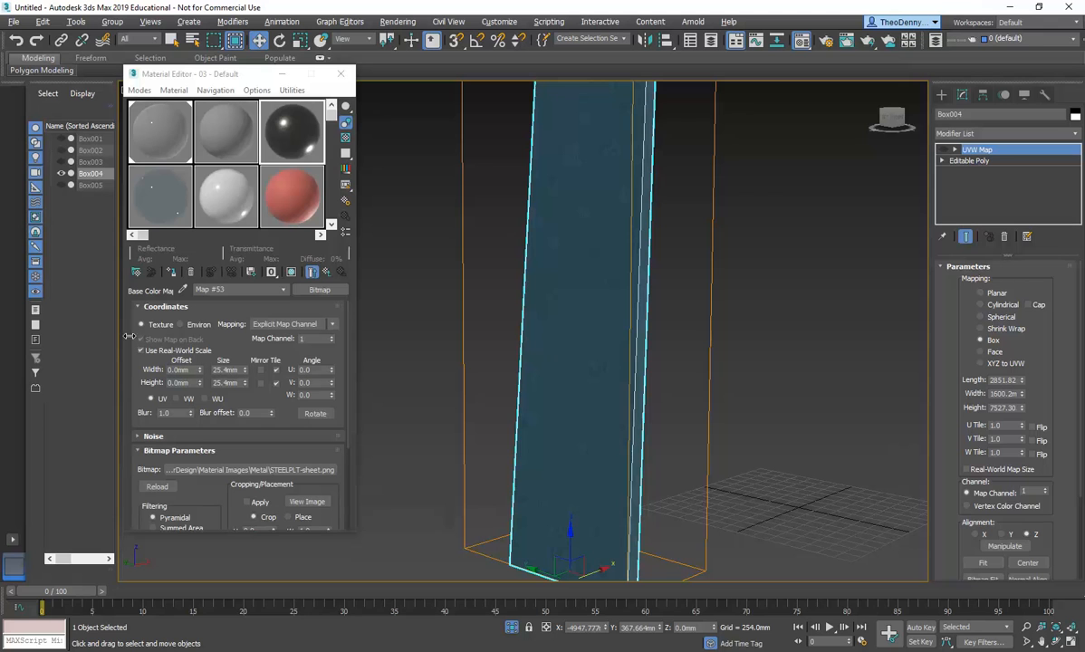
{"action": "left_click_drag", "start_coordinate": [226, 172], "coordinate": [575, 396]}
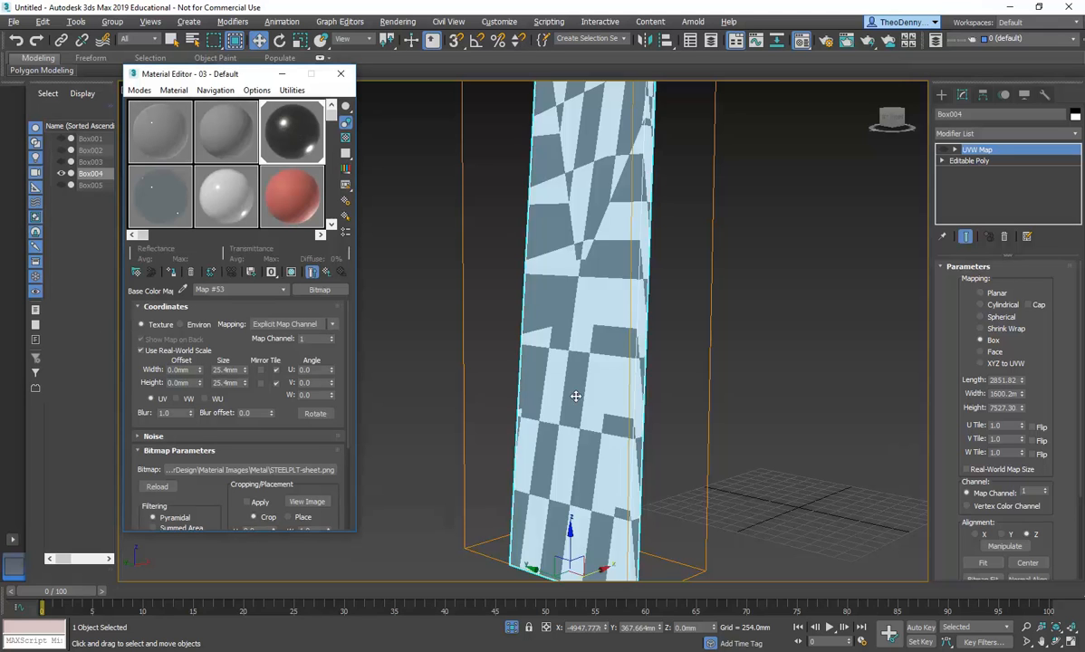
{"action": "left_click", "coordinate": [291, 273]}
{"action": "scroll", "coordinate": [557, 381], "scroll_direction": "up", "scroll_amount": 5}
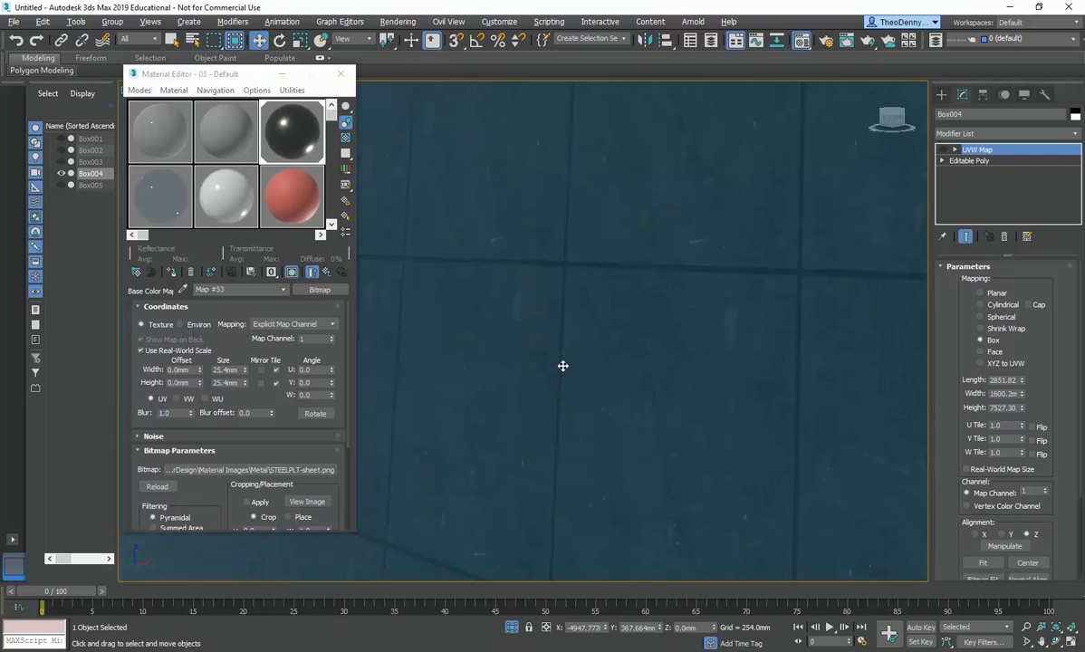
{"action": "scroll", "coordinate": [562, 365], "scroll_direction": "down", "scroll_amount": 2}
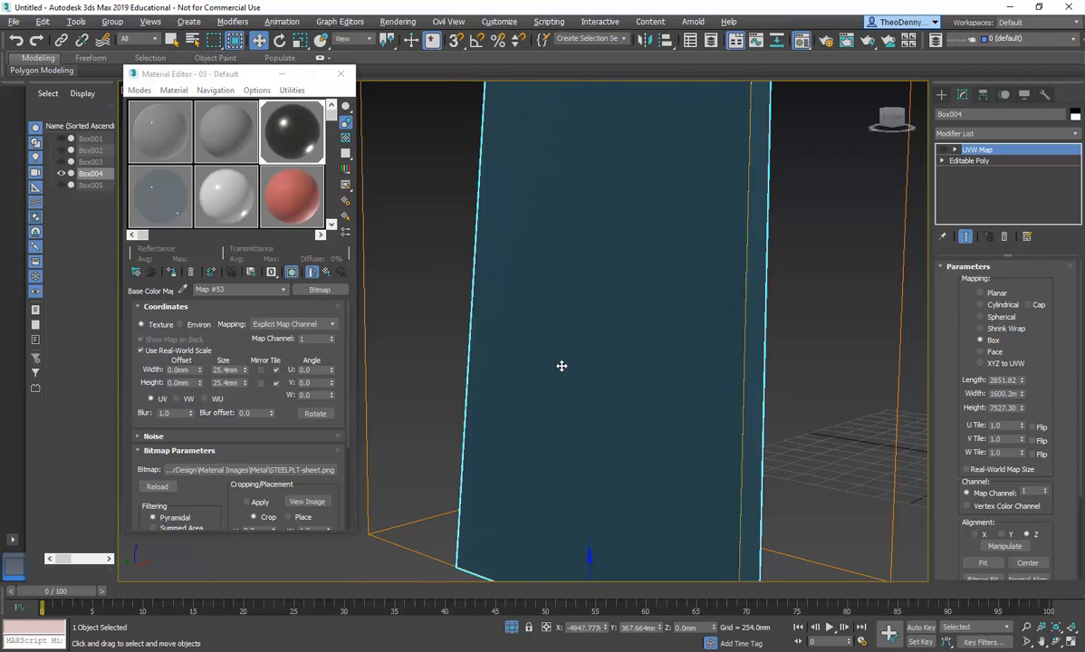
Try a real-world bitmap size of 500 mm width and 1500 mm height and inspect the plate joints on Box004
{"action": "double_click", "coordinate": [226, 371]}
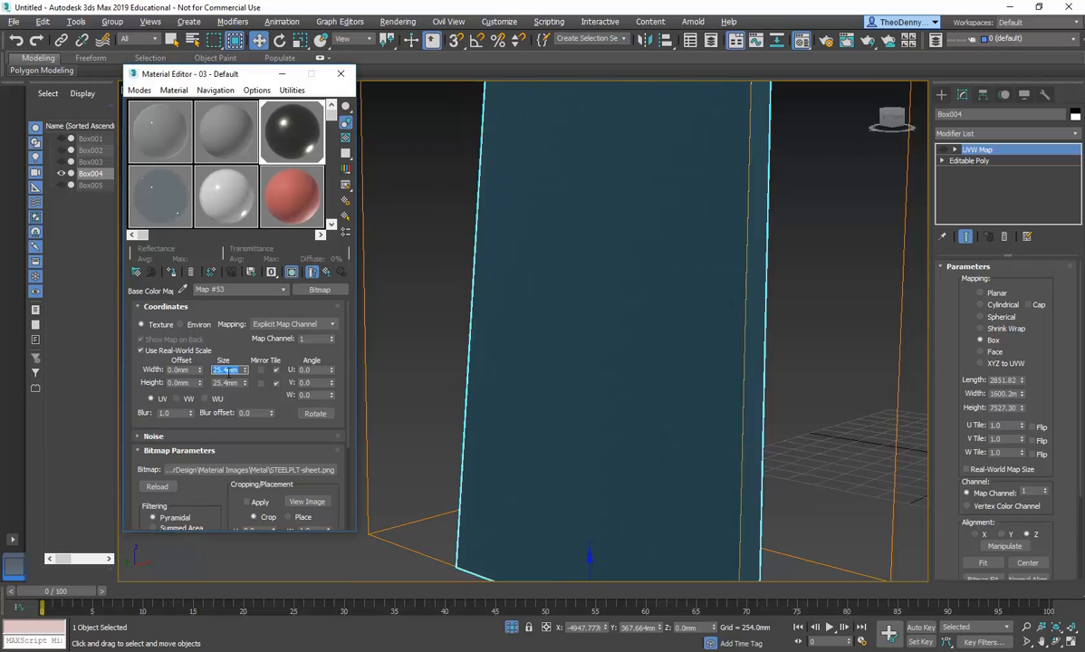
{"action": "type", "text": "500"}
{"action": "double_click", "coordinate": [231, 382]}
{"action": "type", "text": "1500"}
{"action": "key", "text": "Tab"}
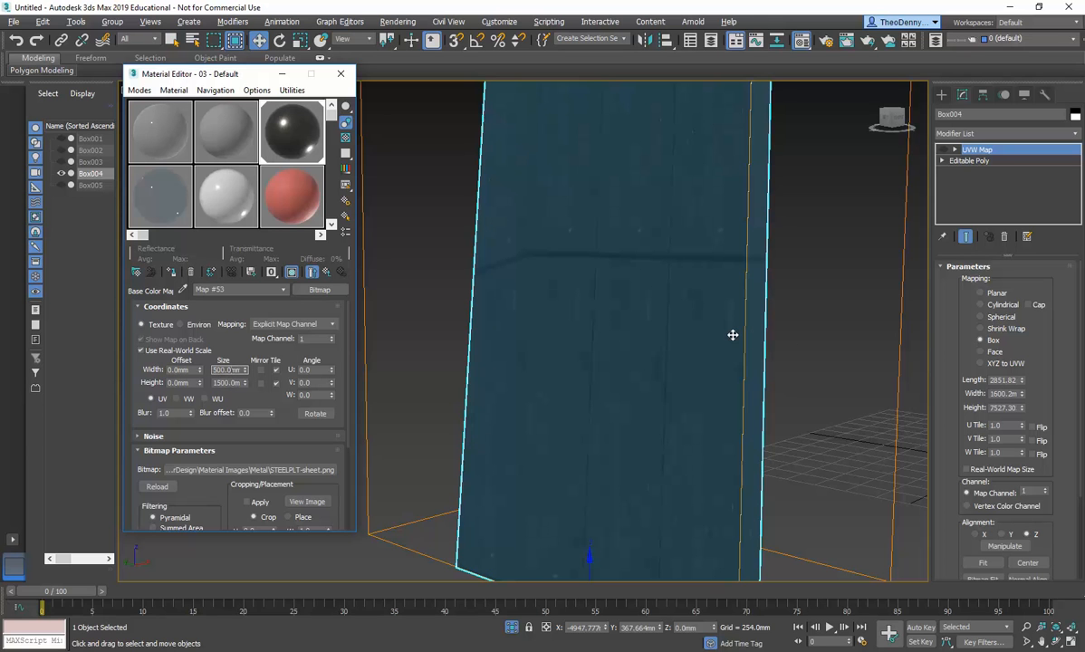
{"action": "scroll", "coordinate": [613, 295], "scroll_direction": "down", "scroll_amount": 4}
{"action": "middle_click_drag", "start_coordinate": [593, 306], "coordinate": [558, 396]}
{"action": "middle_click_drag", "start_coordinate": [527, 361], "coordinate": [547, 322], "text": "alt"}
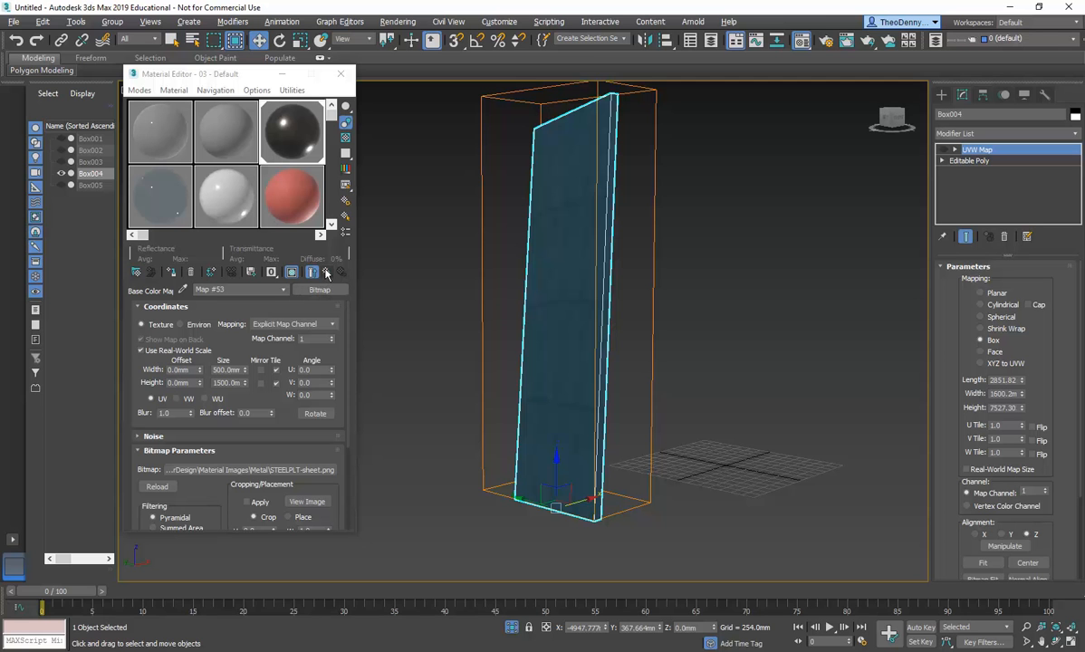
{"action": "mouse_move", "coordinate": [593, 349]}
{"action": "middle_mouse_down", "text": "alt"}
{"action": "mouse_move", "coordinate": [644, 332]}
{"action": "mouse_move", "coordinate": [567, 361]}
{"action": "mouse_move", "coordinate": [615, 353]}
{"action": "mouse_move", "coordinate": [588, 358]}
{"action": "middle_mouse_up", "text": "alt"}
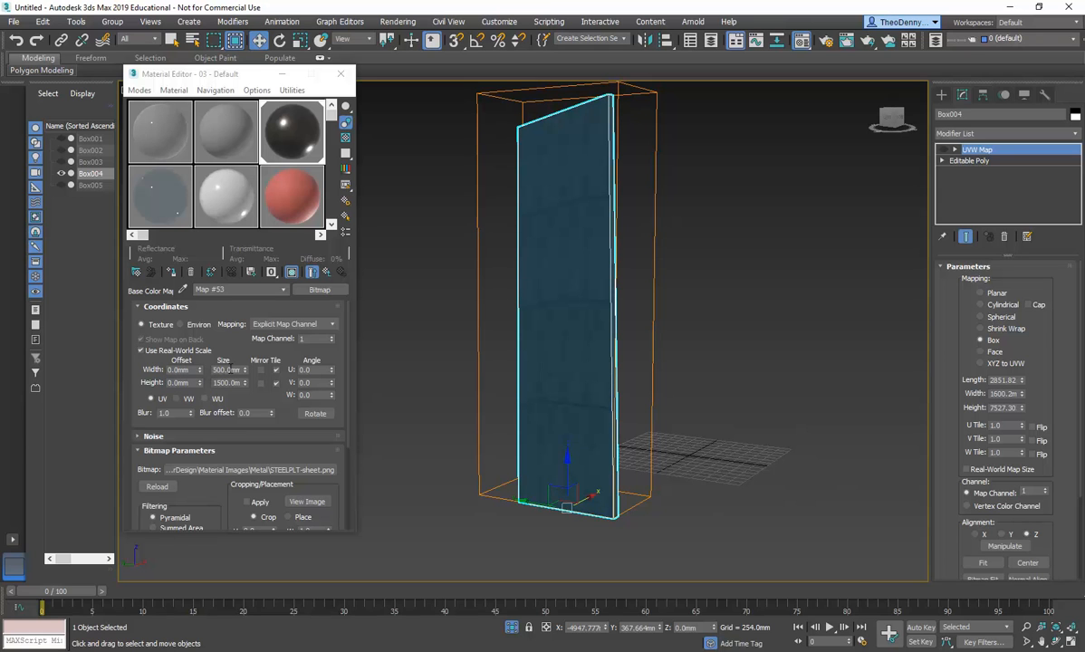
Switch off the bitmap's real-world scale, re-enable the UVW Map modifier, and set tiling to U 3 and V 1
{"action": "left_click", "coordinate": [141, 351]}
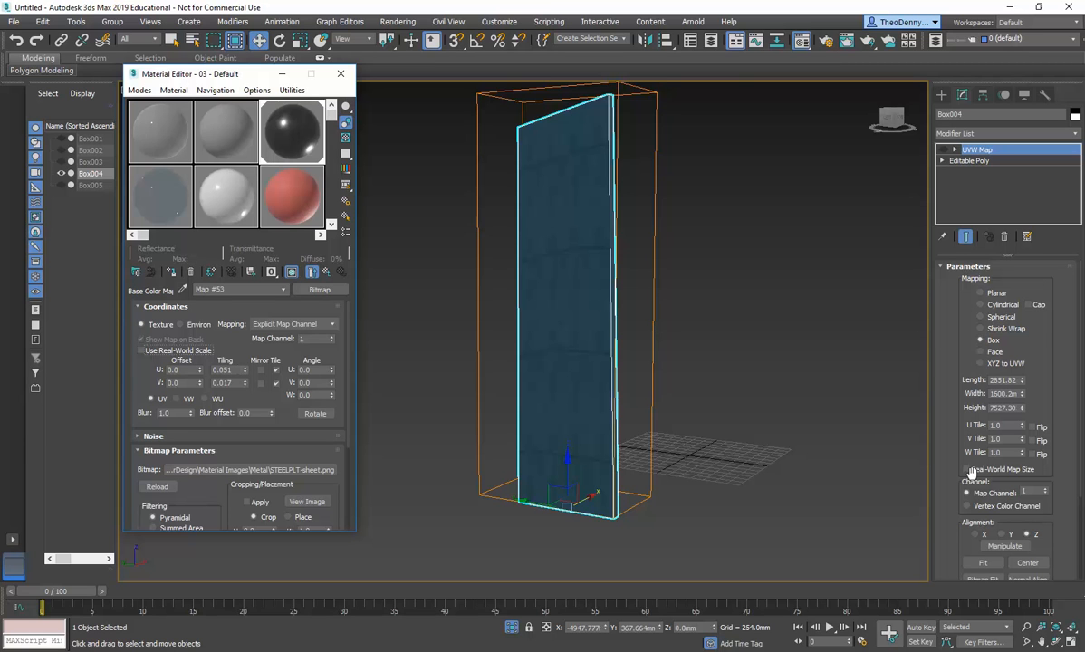
{"action": "left_click", "coordinate": [942, 151]}
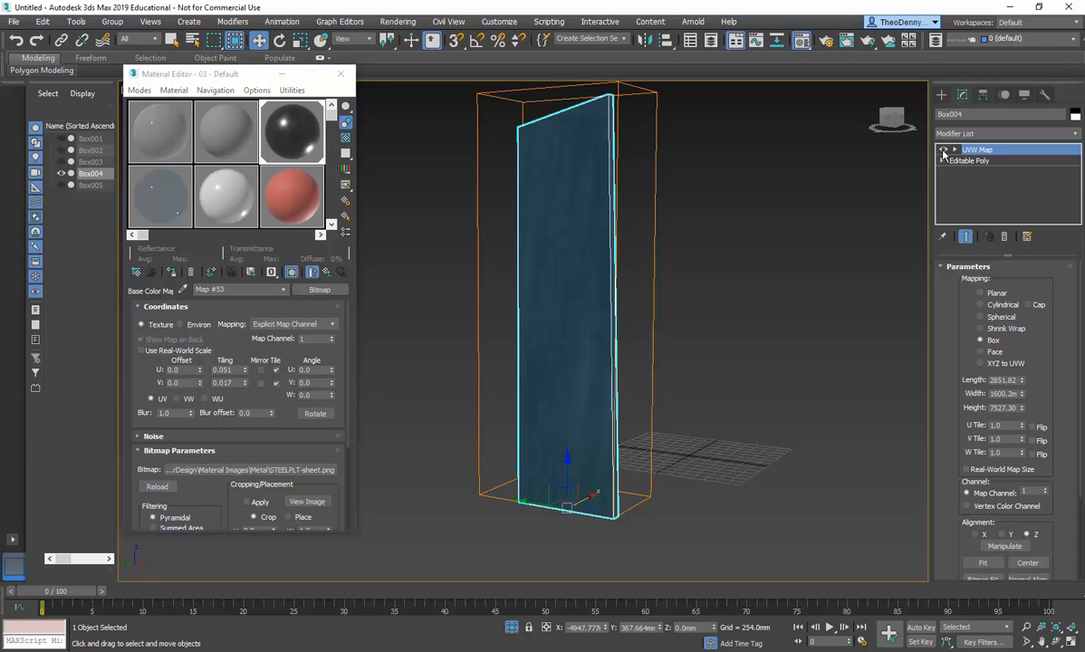
{"action": "double_click", "coordinate": [237, 370]}
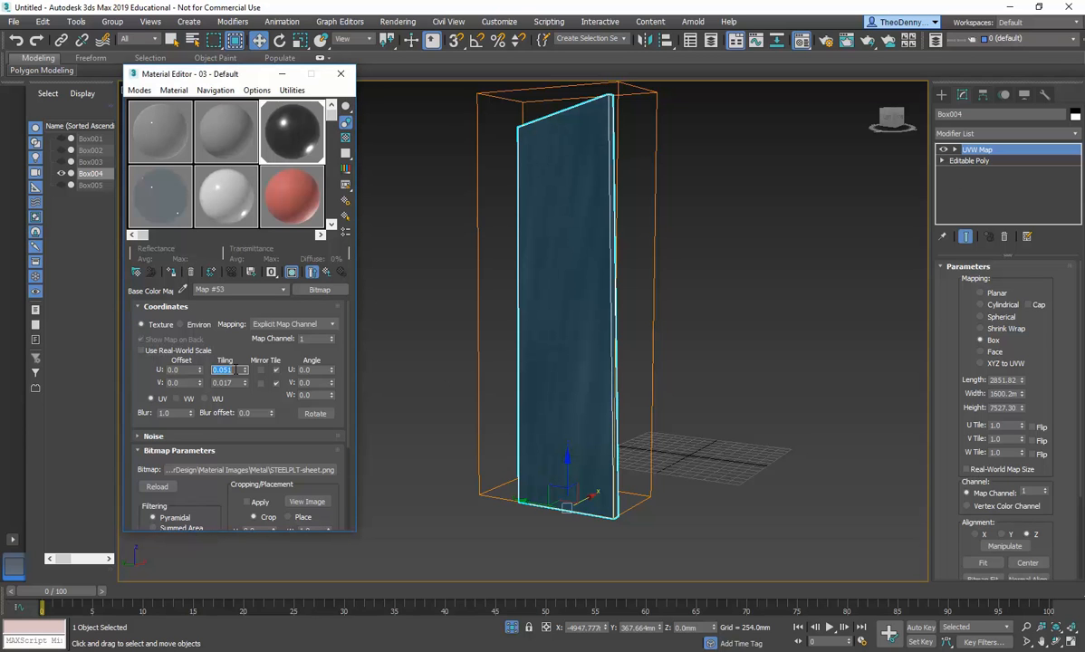
{"action": "type", "text": "1"}
{"action": "double_click", "coordinate": [235, 382]}
{"action": "type", "text": "1"}
{"action": "key", "text": "Return"}
{"action": "double_click", "coordinate": [231, 369]}
{"action": "type", "text": "3"}
Switch to Photos to examine the plate joints on the Wahat Al Karama memorial, and return to 3ds Max
{"action": "key", "text": "alt+Tab"}
{"action": "key", "text": "alt+Tab"}
{"action": "key", "text": "alt+Tab"}
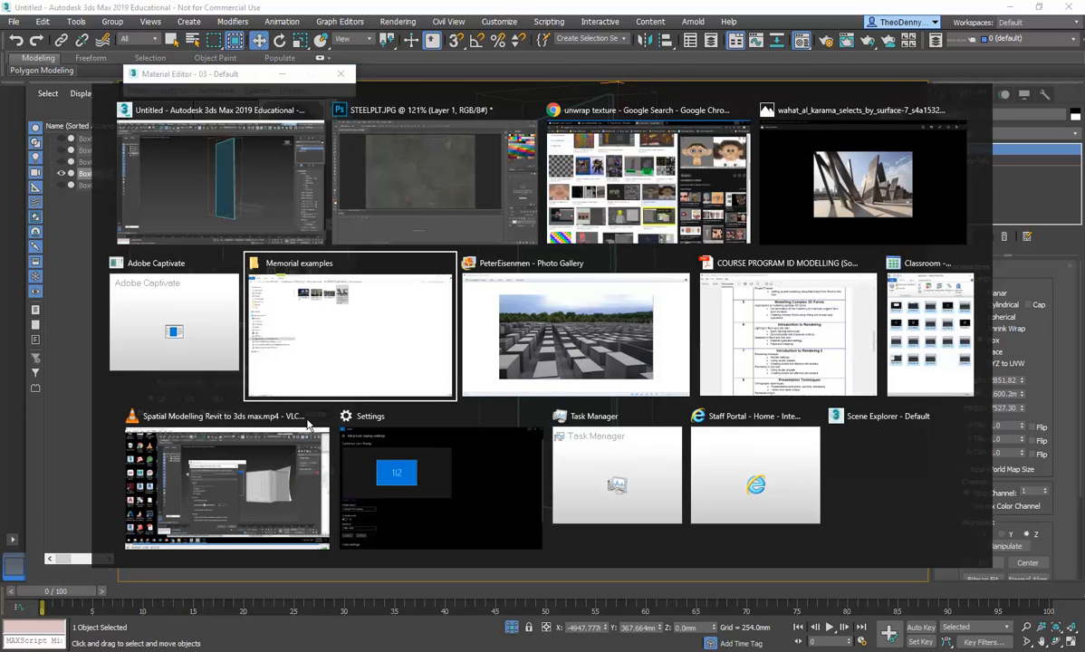
{"action": "left_click", "coordinate": [806, 182]}
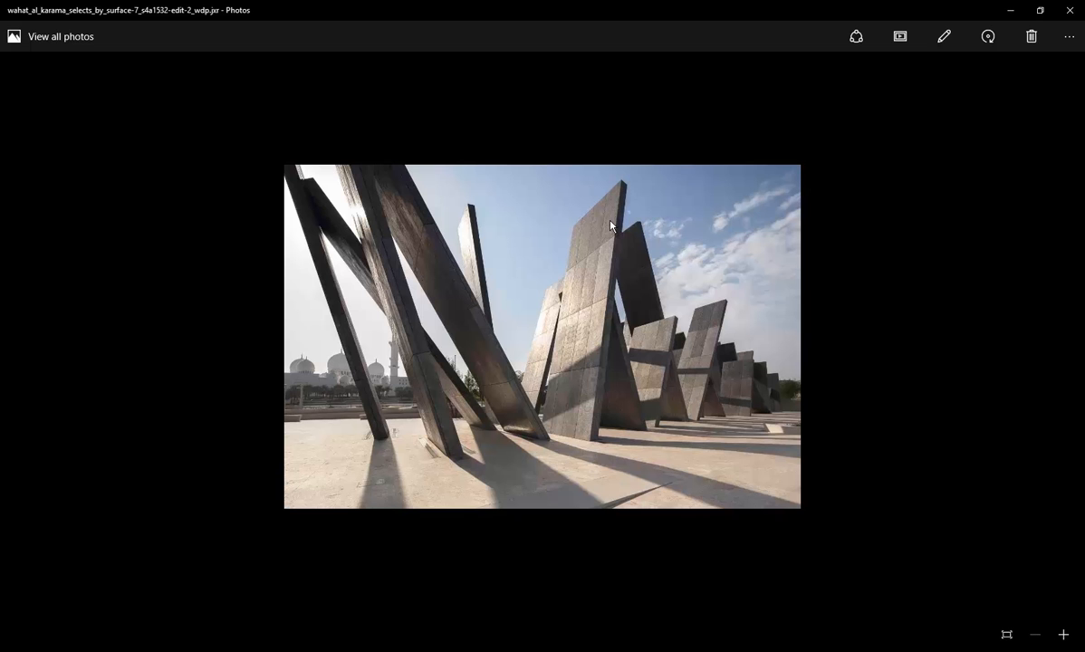
{"action": "key", "text": "alt+Tab"}
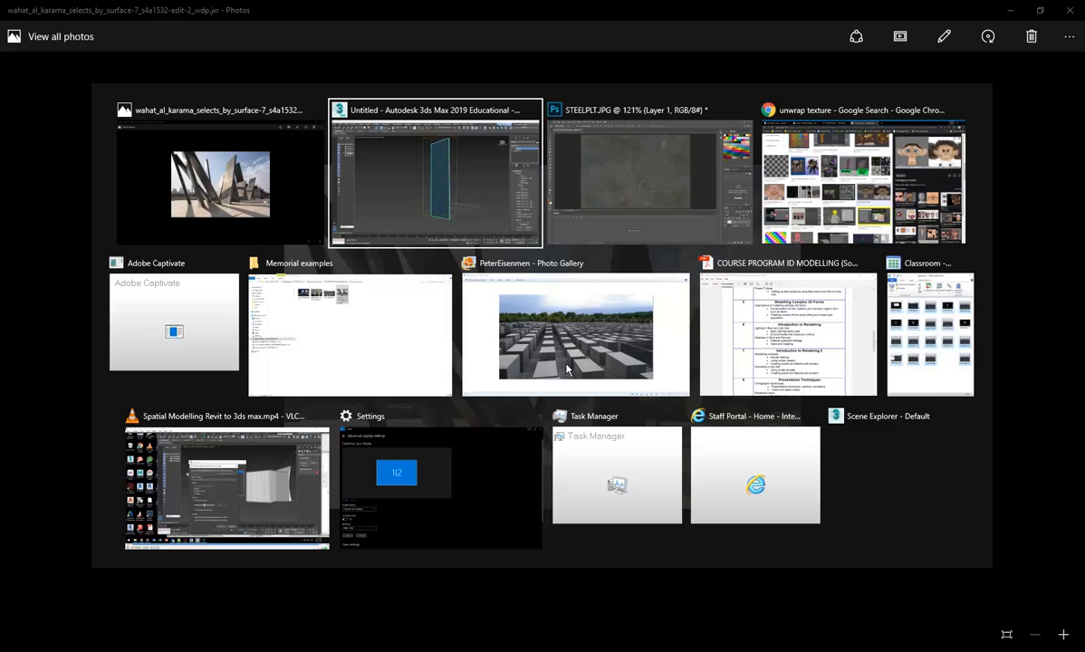
Set the bitmap's U and V tiling to 4 and inspect the pattern on the faces and edges of Box004
{"action": "double_click", "coordinate": [233, 371]}
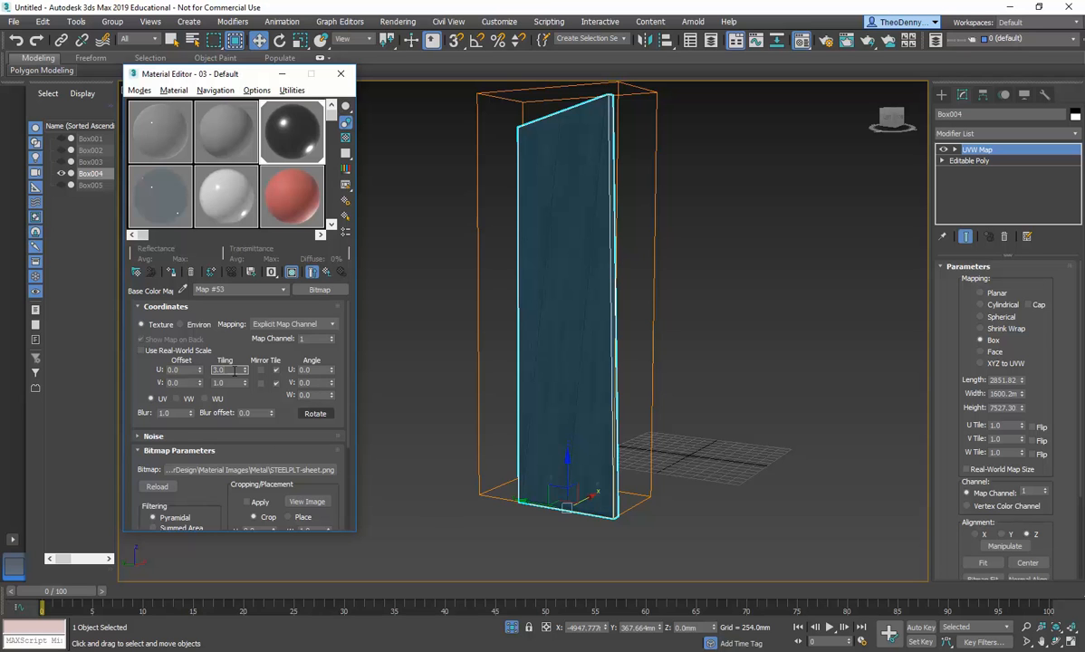
{"action": "type", "text": "4"}
{"action": "key", "text": "Tab"}
{"action": "type", "text": "4"}
{"action": "left_click", "coordinate": [235, 369]}
{"action": "middle_click_drag", "start_coordinate": [574, 323], "coordinate": [523, 341], "text": "alt"}
{"action": "scroll", "coordinate": [571, 366], "scroll_direction": "up", "scroll_amount": 3}
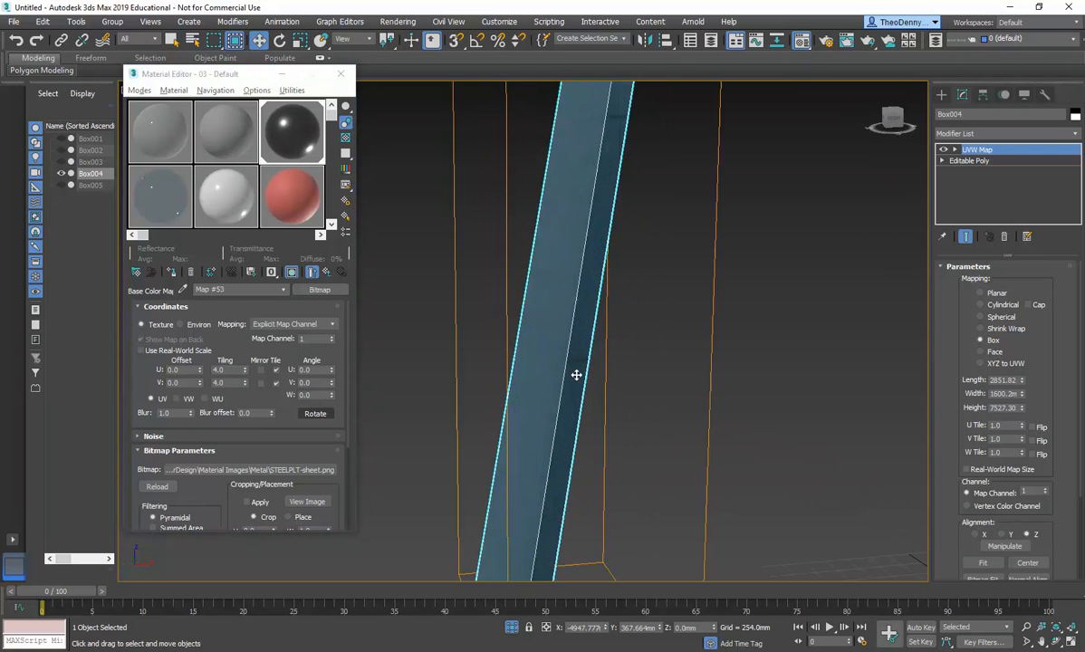
{"action": "scroll", "coordinate": [575, 367], "scroll_direction": "up", "scroll_amount": 4}
{"action": "scroll", "coordinate": [603, 370], "scroll_direction": "down", "scroll_amount": 8}
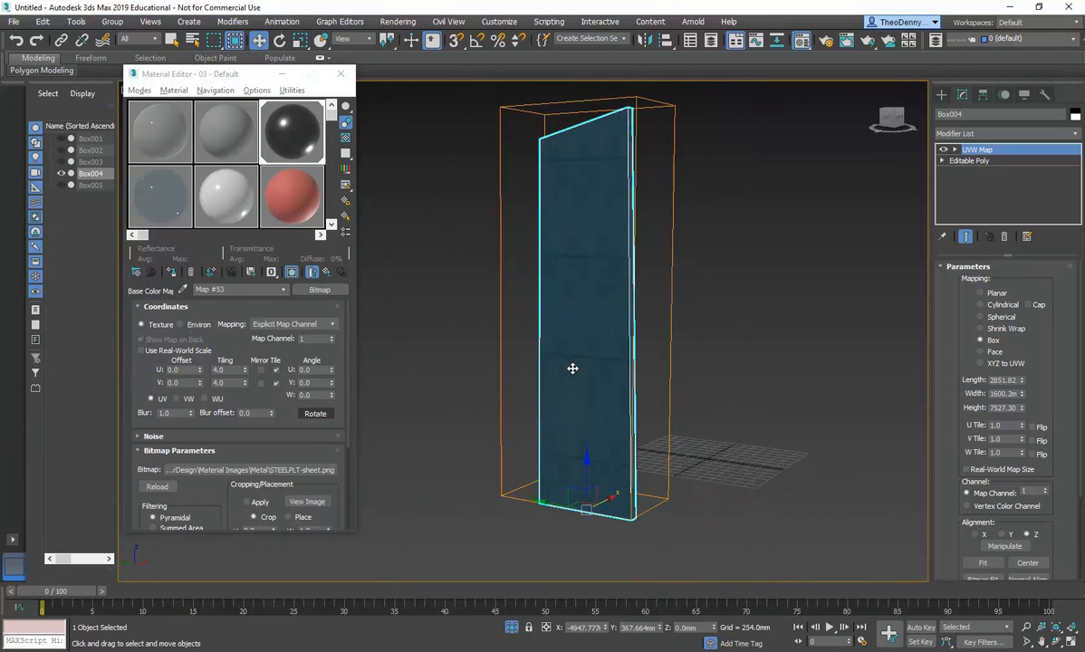
{"action": "scroll", "coordinate": [554, 375], "scroll_direction": "up", "scroll_amount": 3}
{"action": "scroll", "coordinate": [554, 376], "scroll_direction": "down", "scroll_amount": 5}
{"action": "scroll", "coordinate": [554, 376], "scroll_direction": "up", "scroll_amount": 3}
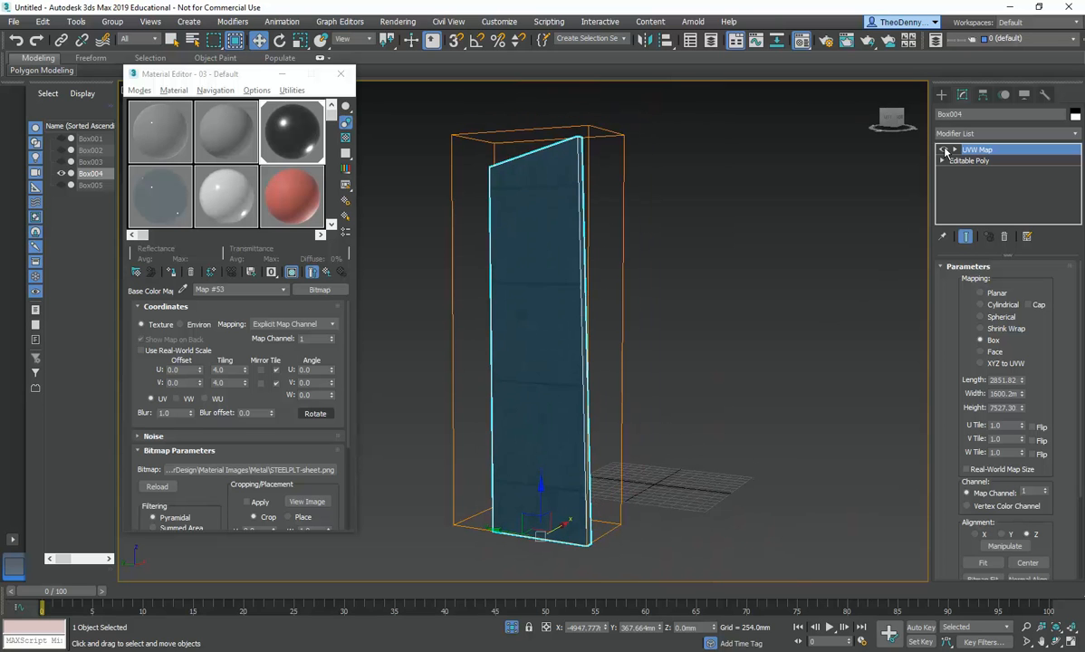
Try Shrink Wrap and Planar mapping in Box004's UVW Map modifier and return it to Box mapping
{"action": "left_click", "coordinate": [980, 329]}
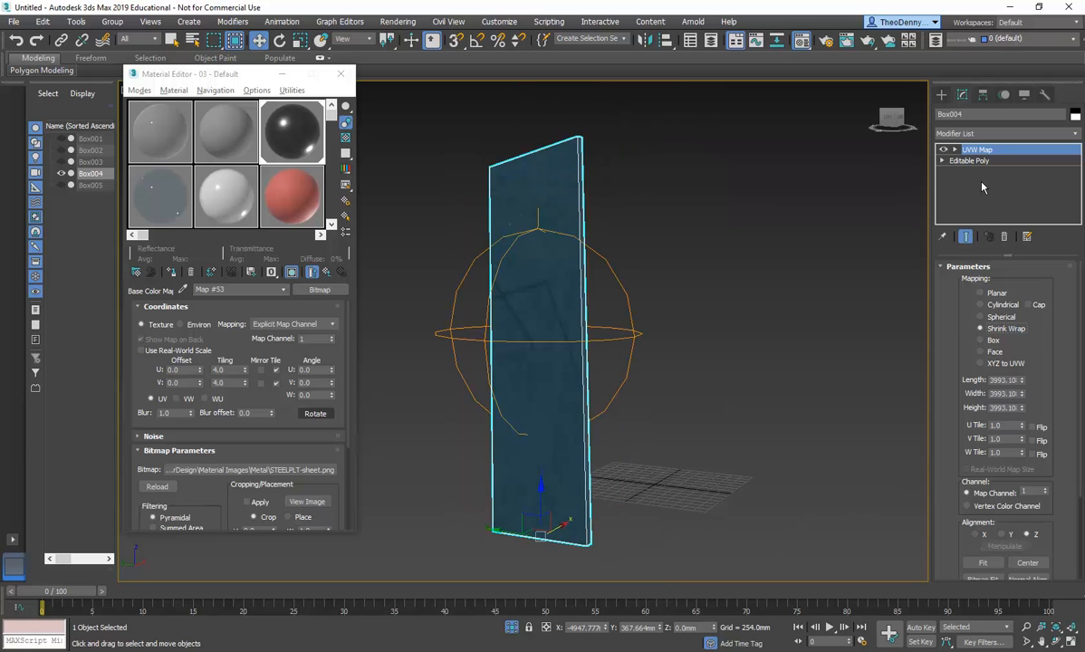
{"action": "left_click", "coordinate": [980, 293]}
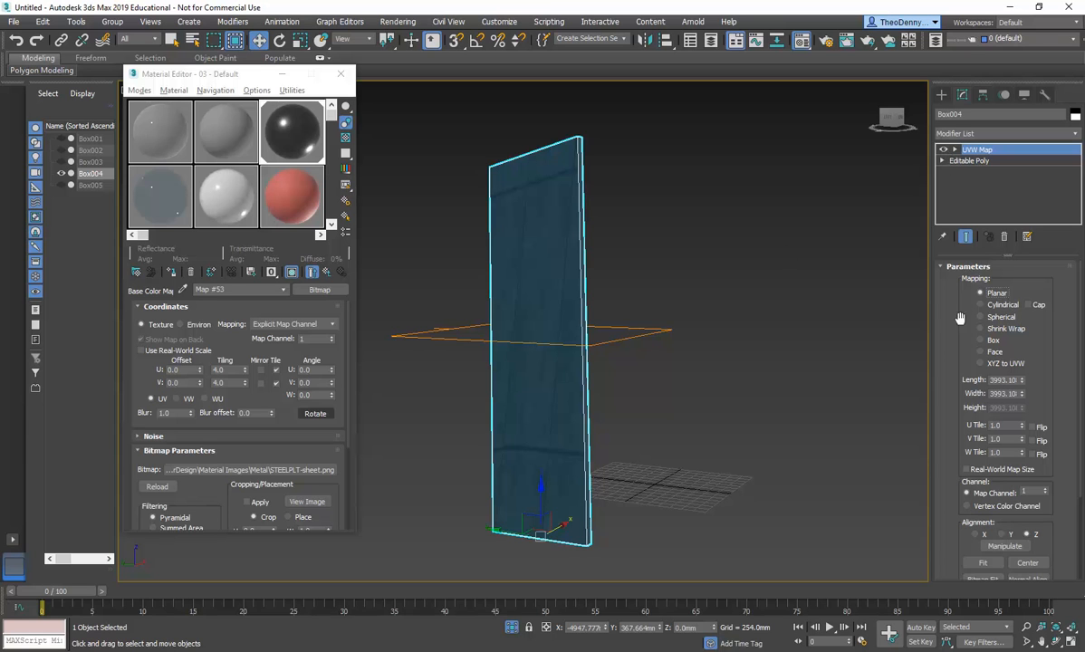
{"action": "left_click", "coordinate": [980, 340]}
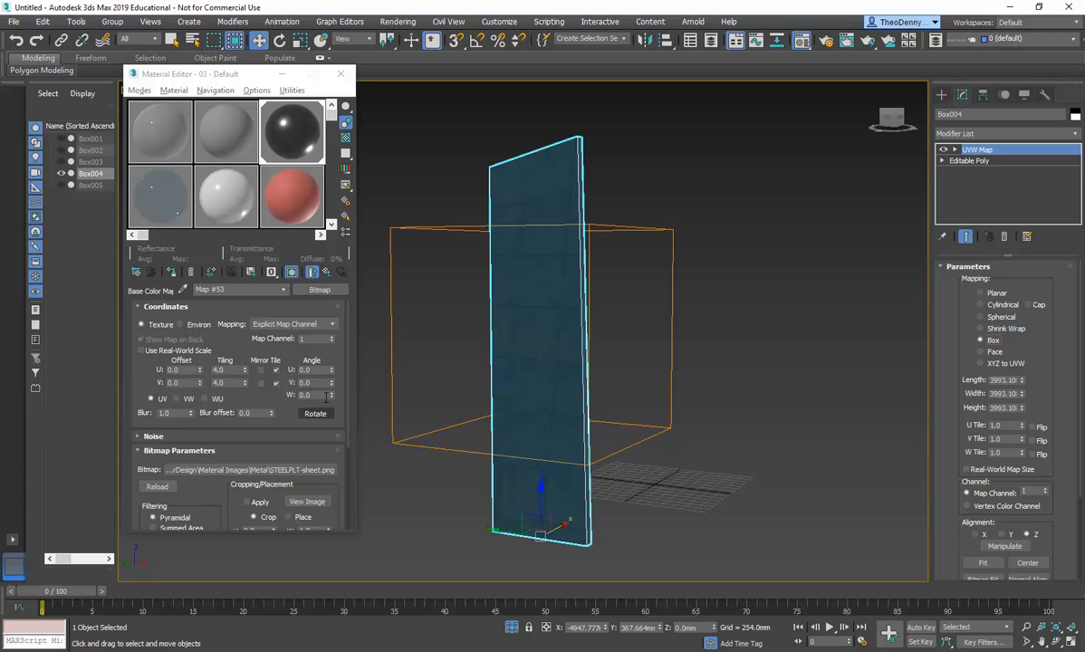
Rotate the bitmap by setting its W angle to -7, and deselect Box004 to check the tilted joints
{"action": "mouse_move", "coordinate": [332, 395]}
{"action": "left_mouse_down"}
{"action": "mouse_move", "coordinate": [332, 387]}
{"action": "mouse_move", "coordinate": [331, 398]}
{"action": "left_mouse_up"}
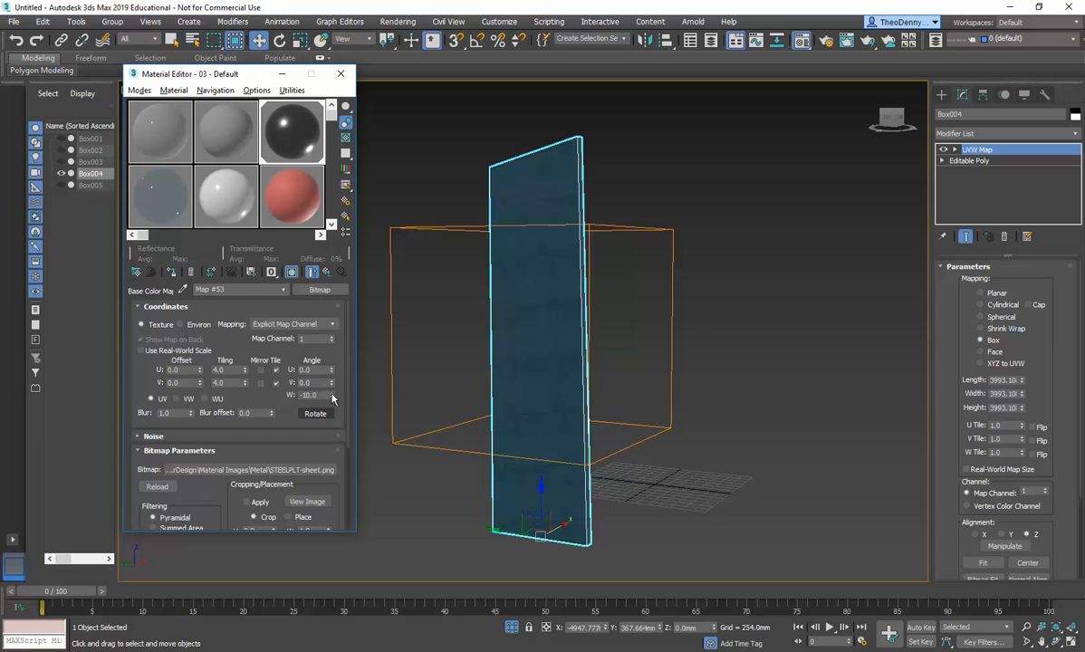
{"action": "left_click_drag", "start_coordinate": [333, 399], "coordinate": [328, 396]}
{"action": "left_click", "coordinate": [965, 236]}
{"action": "left_click", "coordinate": [731, 396]}
{"action": "scroll", "coordinate": [627, 415], "scroll_direction": "down", "scroll_amount": 5}
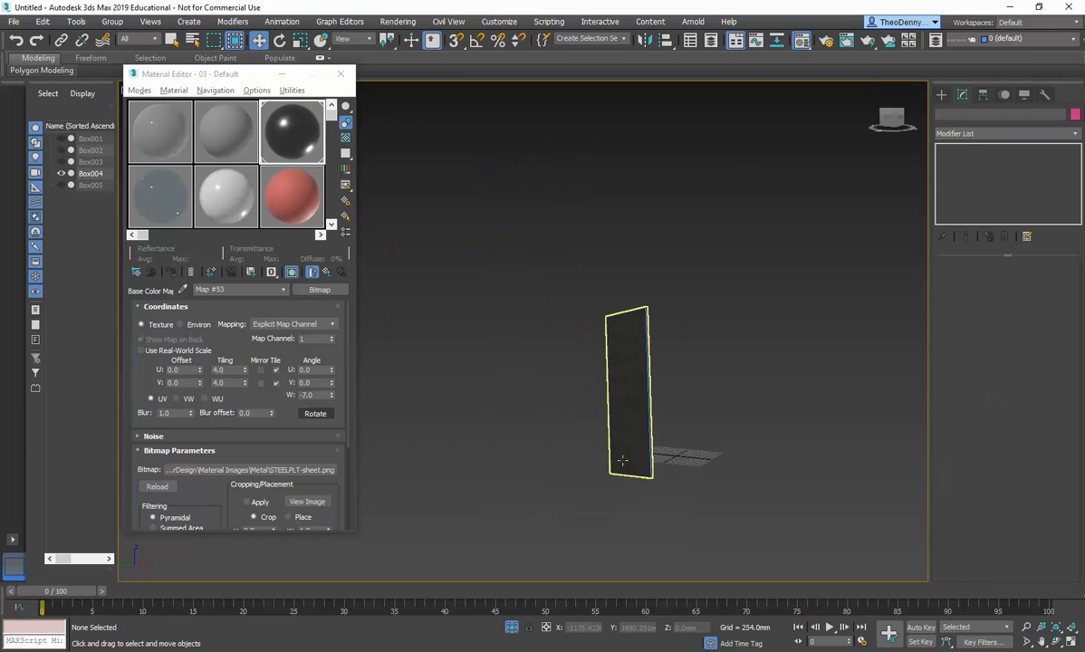
{"action": "scroll", "coordinate": [621, 460], "scroll_direction": "up", "scroll_amount": 6}
{"action": "scroll", "coordinate": [600, 391], "scroll_direction": "down", "scroll_amount": 3}
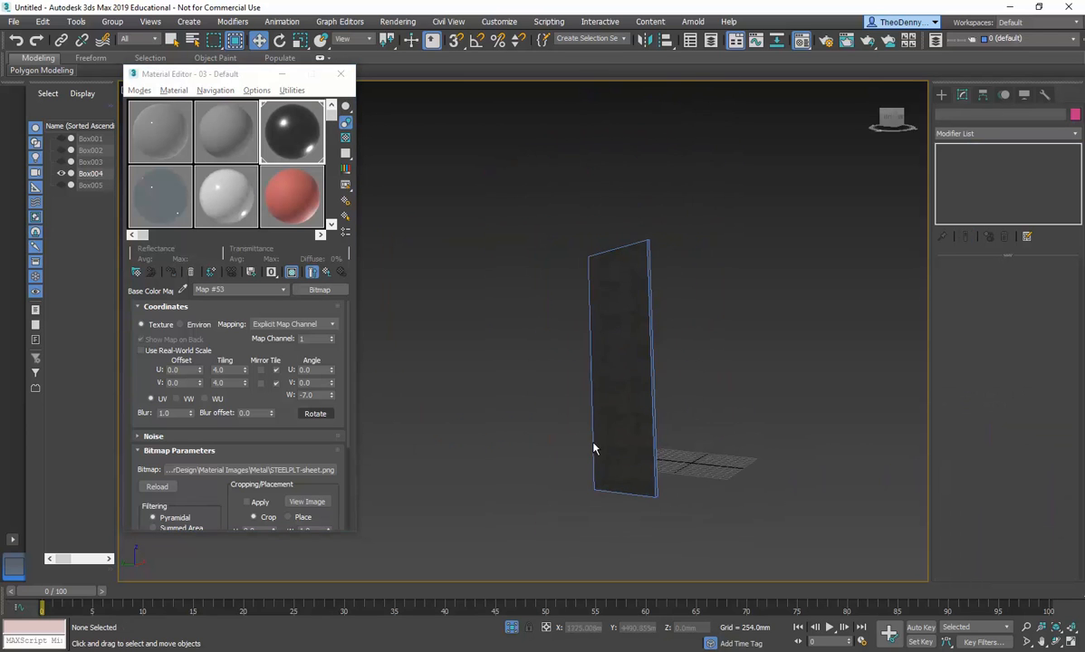
Draw a box about 2037 mm long, 388 mm wide and 7187 mm high beside the textured panel Box004
{"action": "left_click", "coordinate": [941, 94]}
{"action": "left_click", "coordinate": [980, 172]}
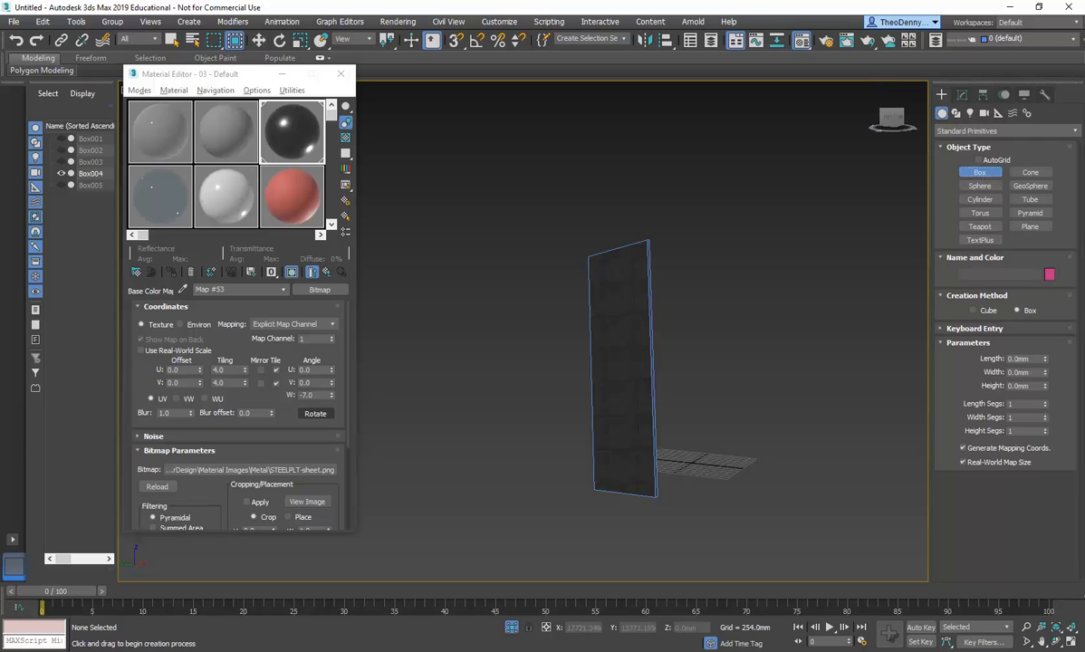
{"action": "left_click_drag", "start_coordinate": [434, 470], "coordinate": [520, 479]}
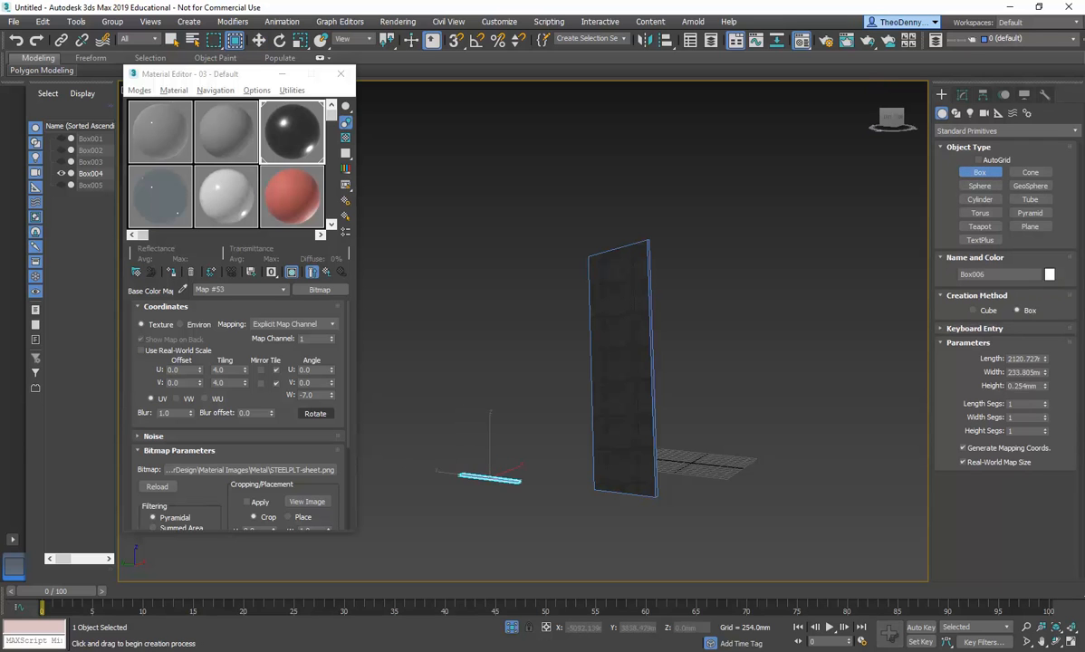
{"action": "left_click", "coordinate": [490, 412]}
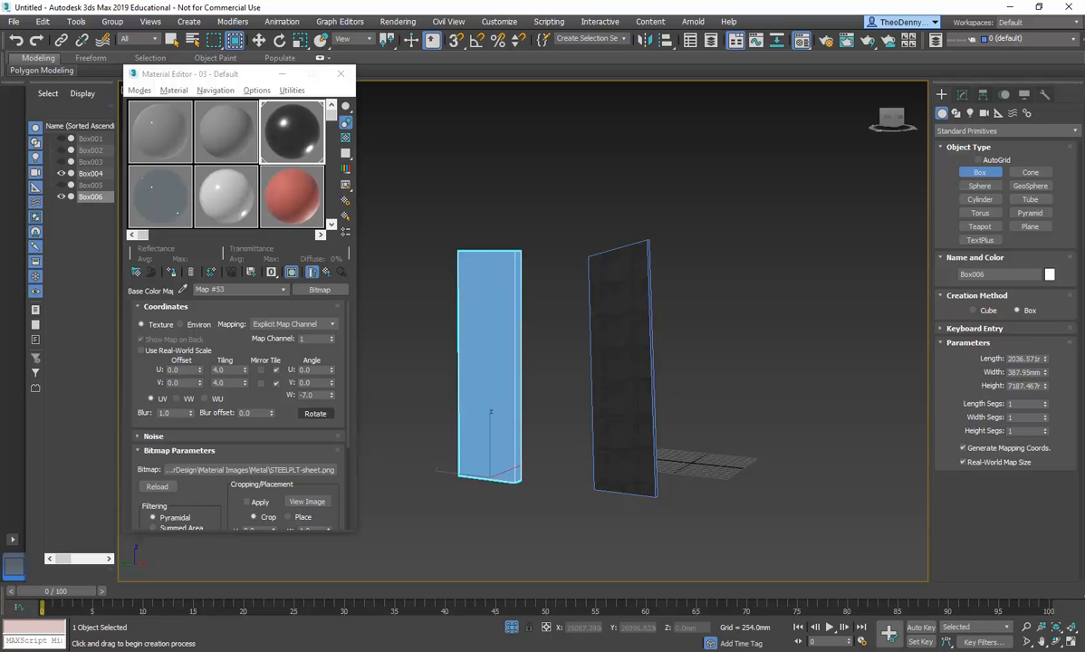
{"action": "right_click", "coordinate": [490, 412]}
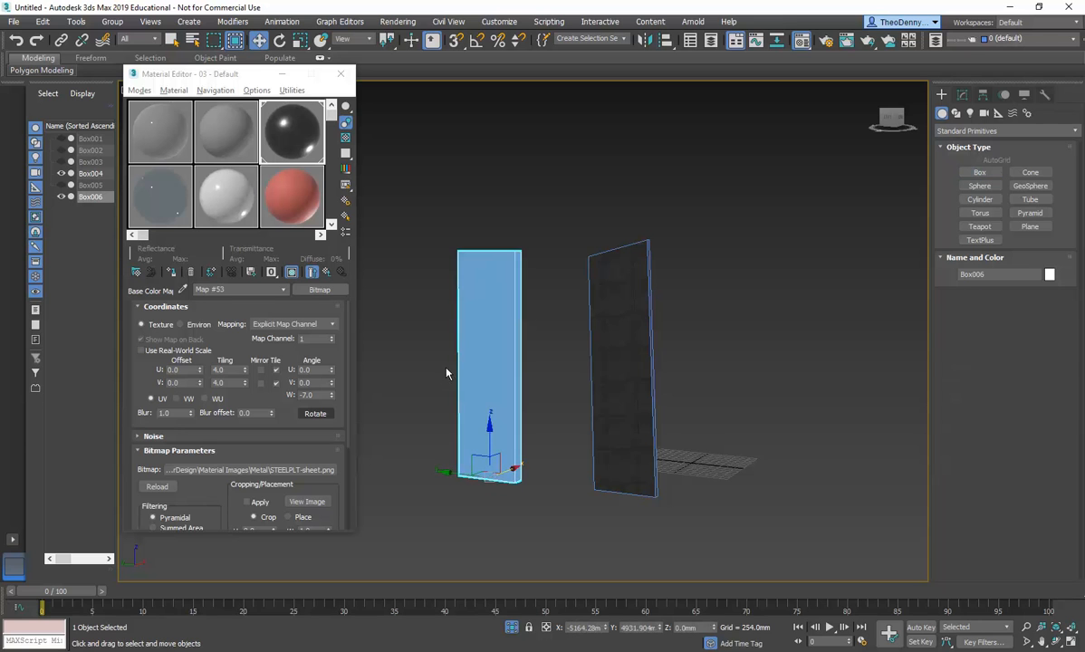
Turn off Real-World Map Size for the new box and convert it to an Editable Poly
{"action": "left_click", "coordinate": [961, 95]}
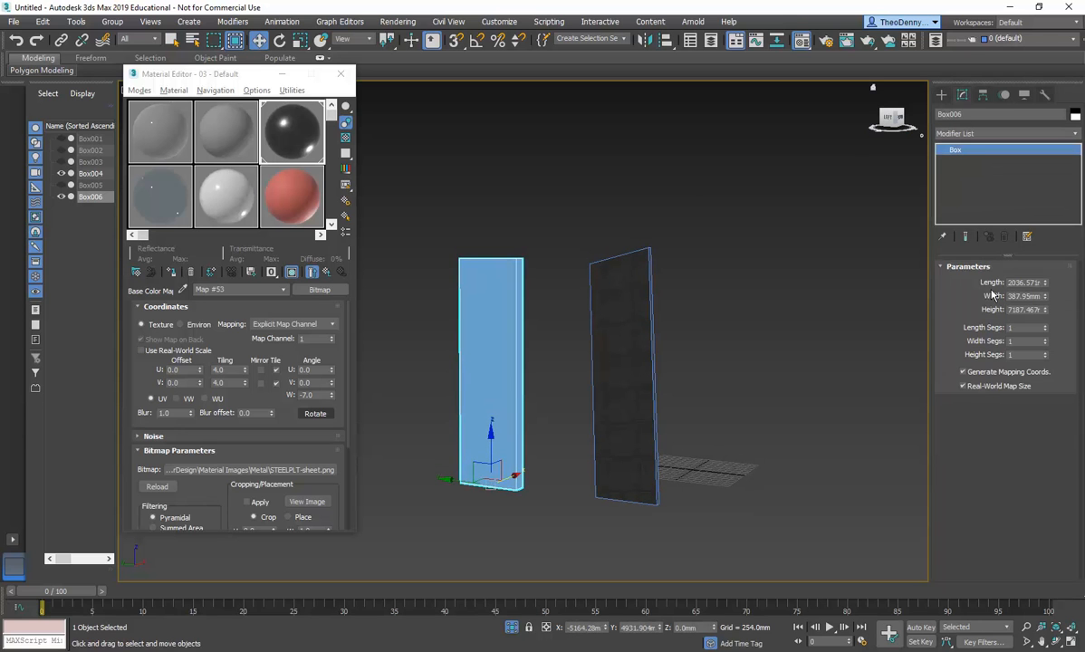
{"action": "left_click", "coordinate": [963, 387]}
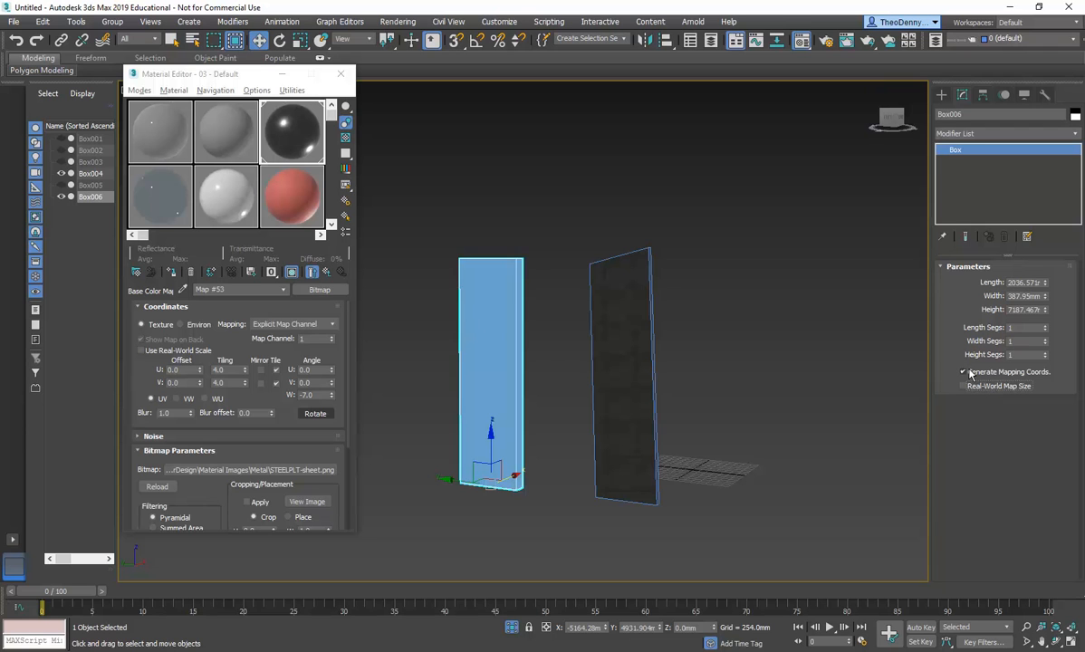
{"action": "right_click", "coordinate": [502, 326]}
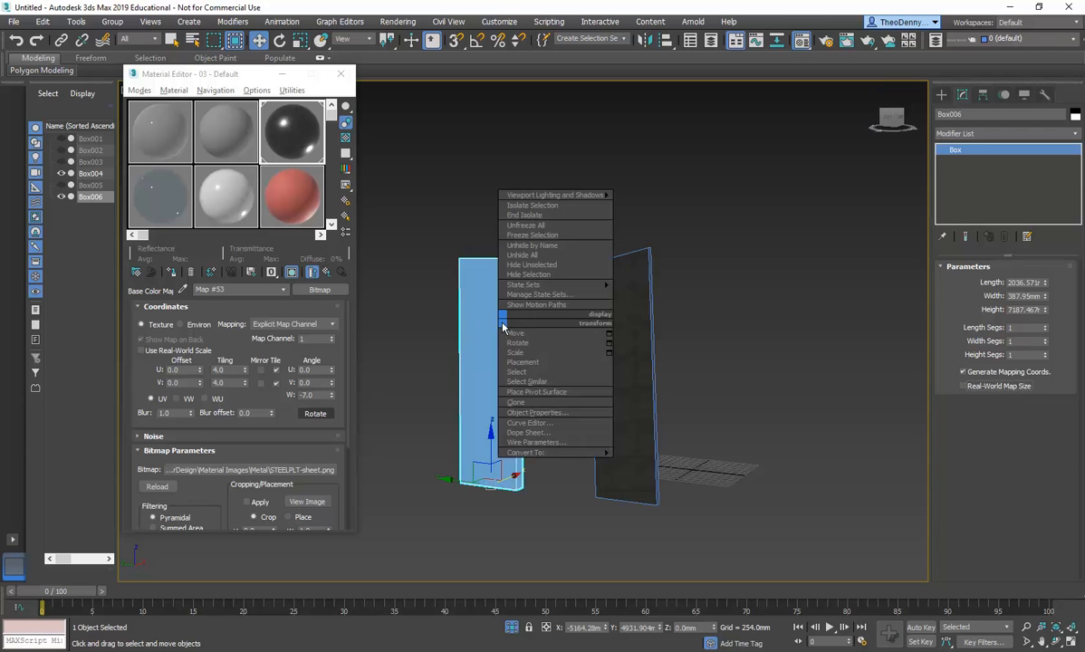
{"action": "mouse_move", "coordinate": [543, 452]}
{"action": "left_click", "coordinate": [625, 438]}
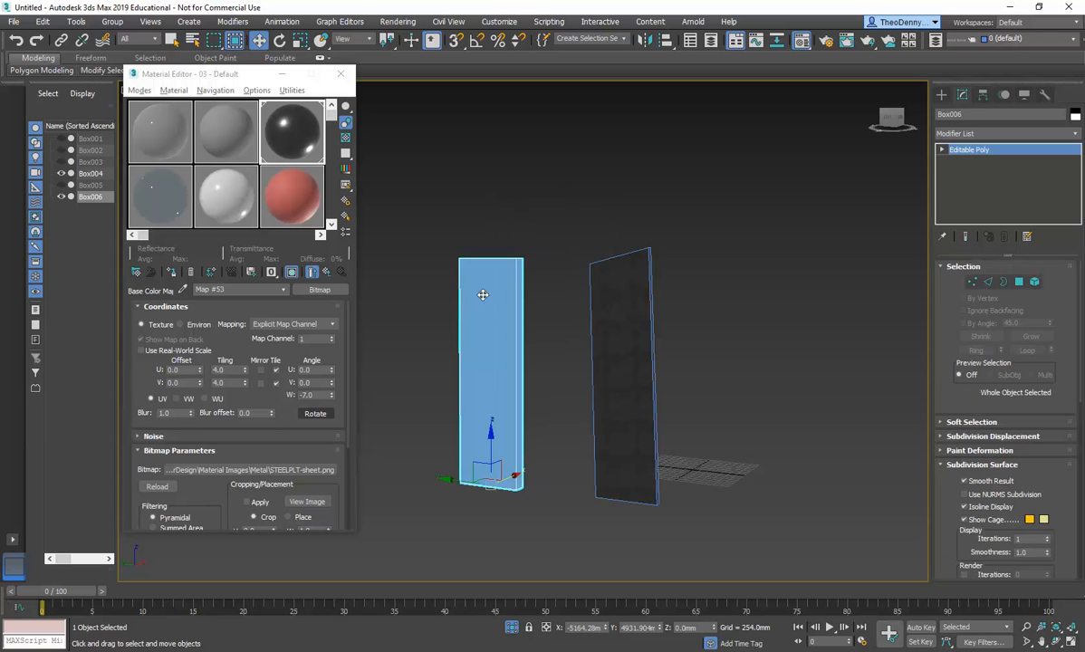
Raise the box's top polygon to about Z 7446 mm and lower one top edge to about Z 6994 mm to slope the top
{"action": "left_click", "coordinate": [1018, 281]}
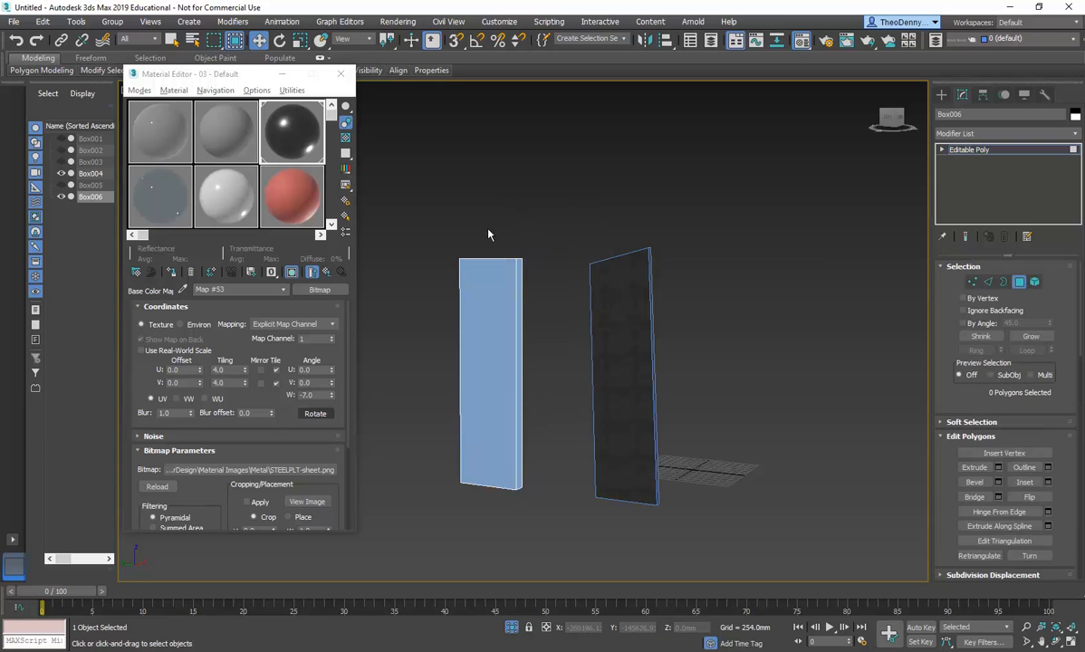
{"action": "left_click_drag", "start_coordinate": [405, 226], "coordinate": [554, 279]}
{"action": "mouse_move", "coordinate": [491, 214]}
{"action": "left_mouse_down"}
{"action": "mouse_move", "coordinate": [495, 234]}
{"action": "mouse_move", "coordinate": [495, 205]}
{"action": "left_mouse_up"}
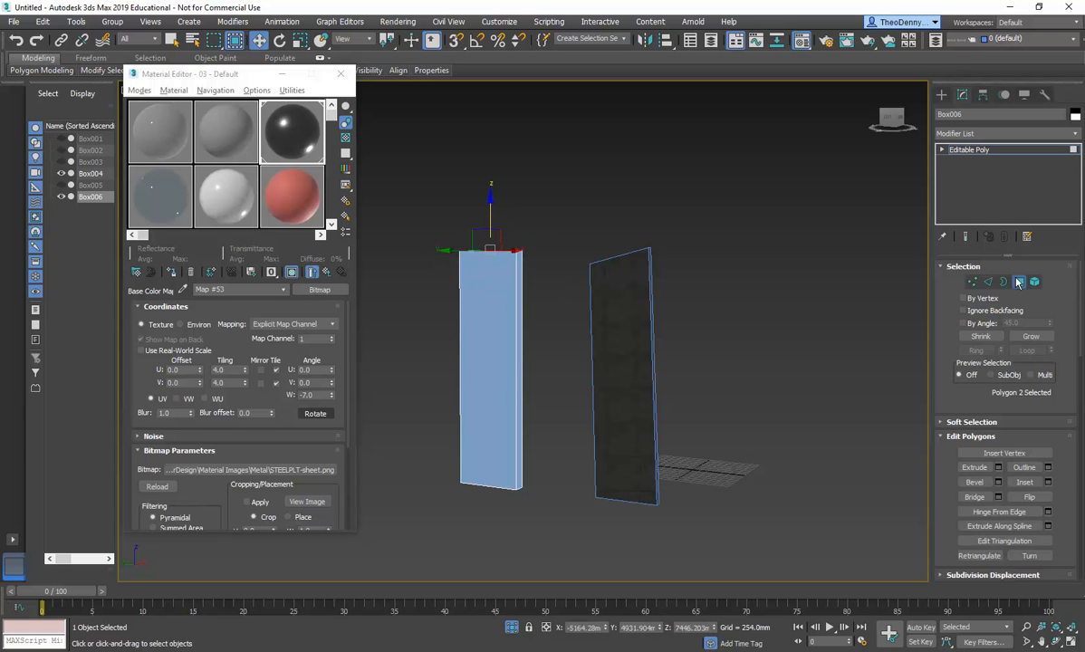
{"action": "left_click", "coordinate": [987, 281]}
{"action": "left_click_drag", "start_coordinate": [443, 233], "coordinate": [473, 261]}
{"action": "left_click_drag", "start_coordinate": [461, 213], "coordinate": [462, 229]}
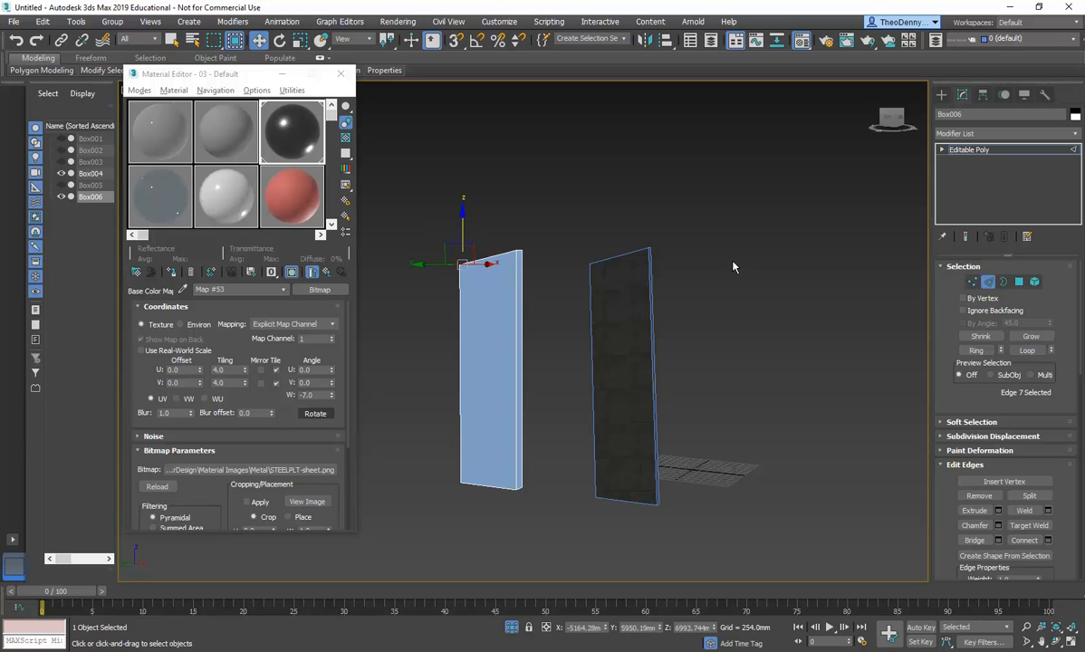
Shift the sloped top polygon to about X -4587 mm and Y 4121 mm so the panel leans
{"action": "left_click", "coordinate": [1019, 282]}
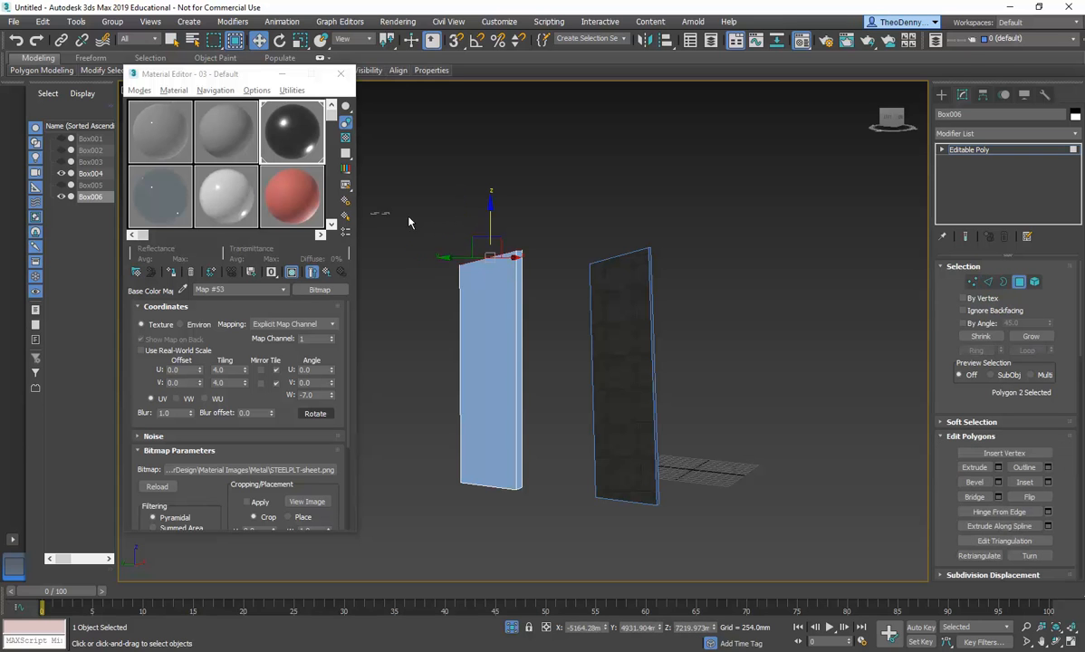
{"action": "left_click_drag", "start_coordinate": [443, 256], "coordinate": [476, 259]}
{"action": "middle_click_drag", "start_coordinate": [547, 369], "coordinate": [509, 370], "text": "alt"}
{"action": "left_click_drag", "start_coordinate": [542, 258], "coordinate": [557, 257]}
{"action": "middle_click_drag", "start_coordinate": [483, 343], "coordinate": [493, 338], "text": "alt"}
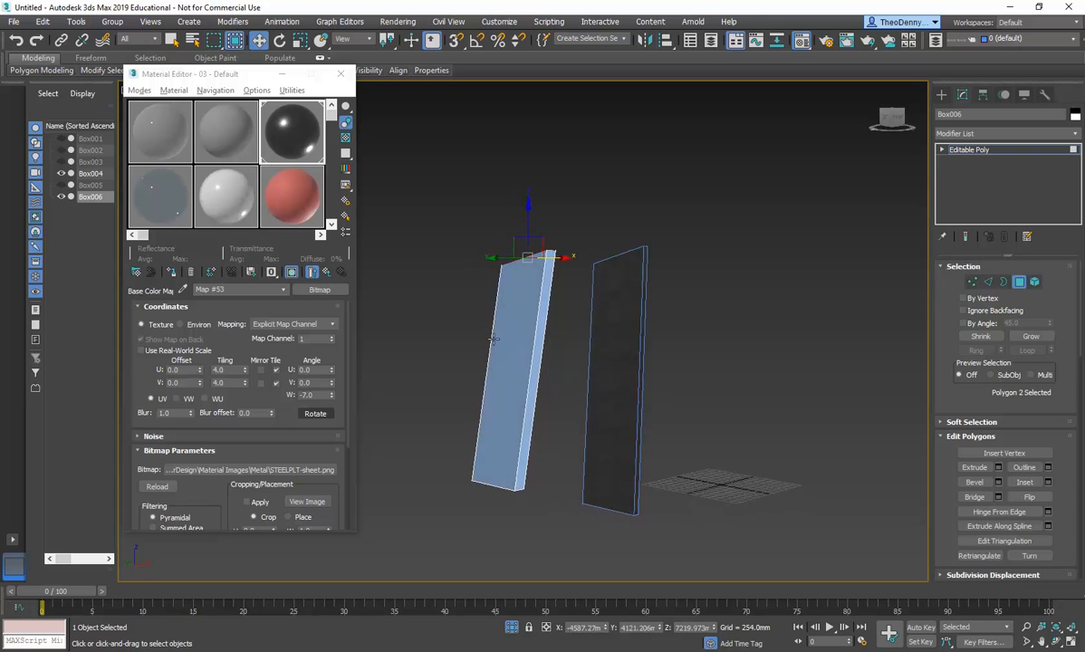
Leave polygon editing and assign the dark steel plate material to the leaning panel Box006
{"action": "left_click", "coordinate": [1020, 283]}
{"action": "mouse_move", "coordinate": [292, 136]}
{"action": "left_mouse_down"}
{"action": "mouse_move", "coordinate": [296, 169]}
{"action": "mouse_move", "coordinate": [505, 373]}
{"action": "left_mouse_up"}
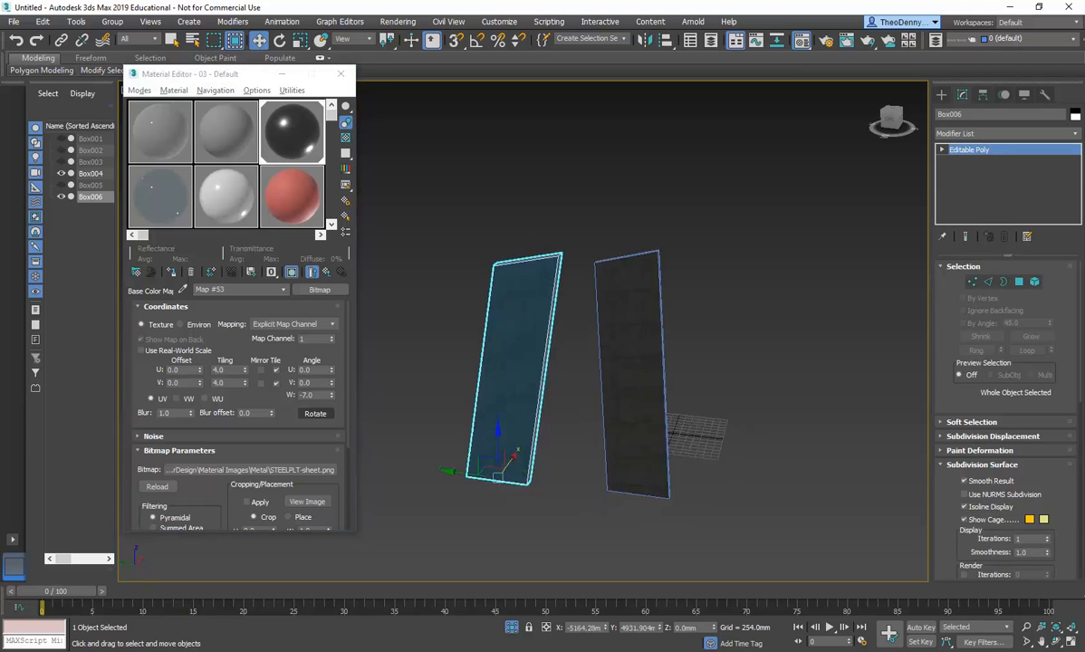
{"action": "scroll", "coordinate": [506, 383], "scroll_direction": "up", "scroll_amount": 4}
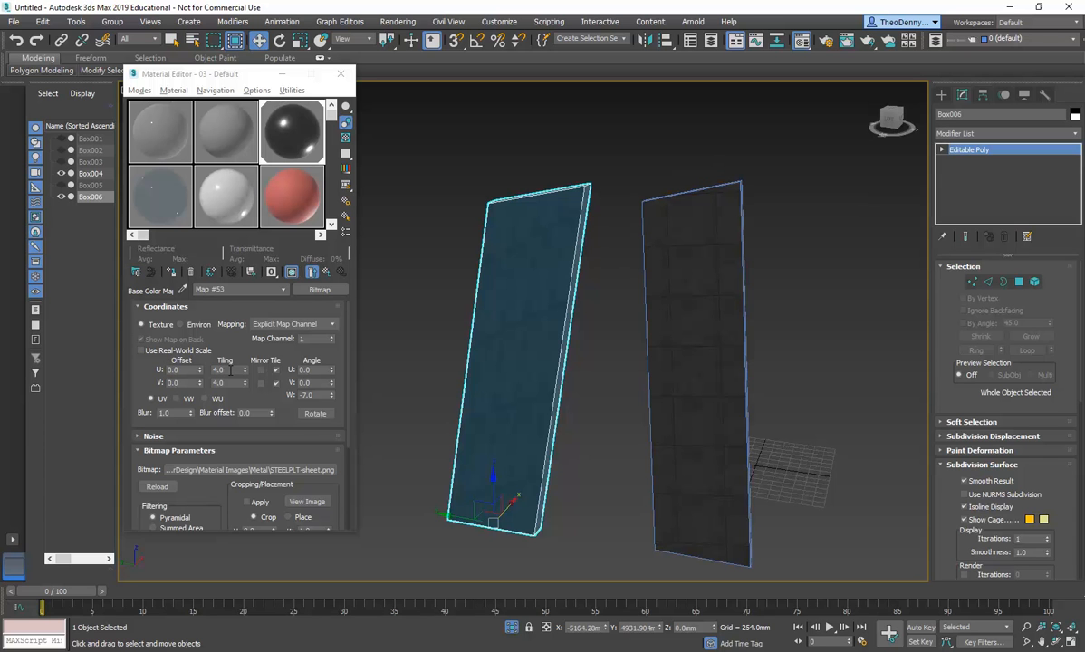
{"action": "middle_click_drag", "start_coordinate": [494, 349], "coordinate": [532, 383], "text": "alt"}
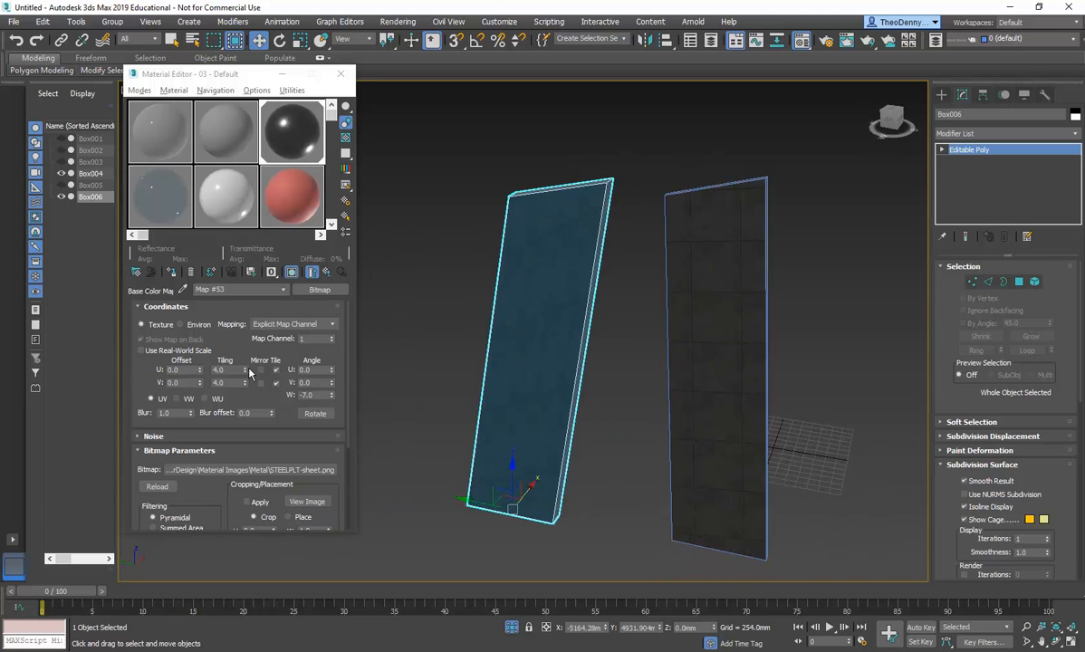
Try other bitmap tiling values, return U and V tiling to 4 with the W angle at 0, and inspect the joints
{"action": "left_click_drag", "start_coordinate": [245, 374], "coordinate": [241, 301]}
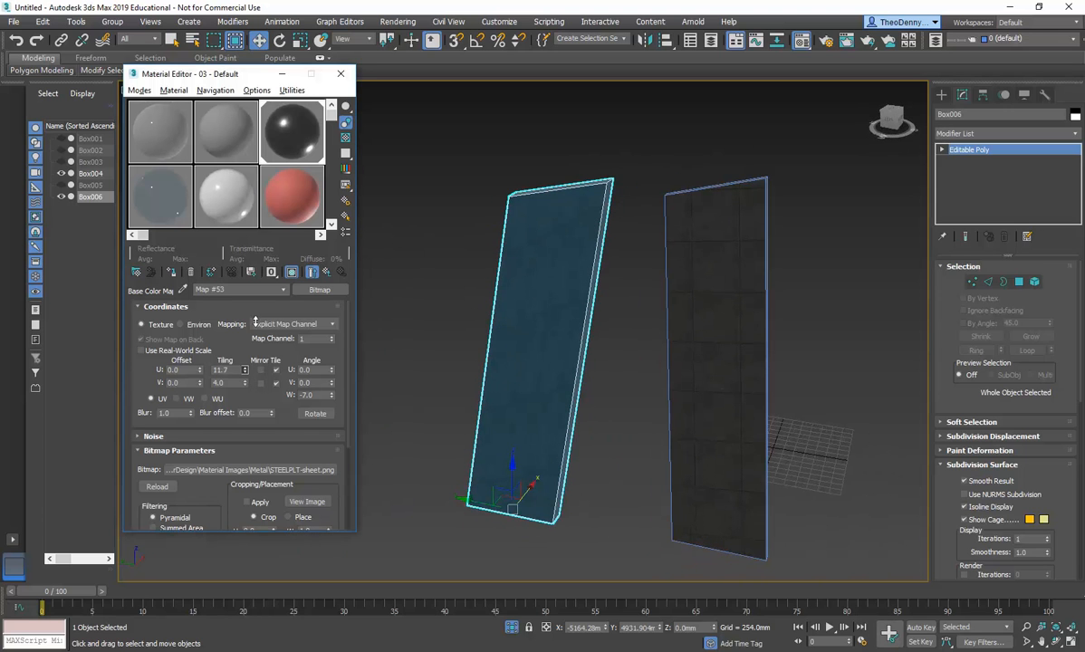
{"action": "left_click_drag", "start_coordinate": [244, 371], "coordinate": [244, 414]}
{"action": "left_click_drag", "start_coordinate": [243, 385], "coordinate": [243, 384]}
{"action": "right_click", "coordinate": [331, 398]}
{"action": "double_click", "coordinate": [226, 383]}
{"action": "left_click", "coordinate": [234, 372]}
{"action": "middle_click_drag", "start_coordinate": [588, 469], "coordinate": [590, 468]}
{"action": "scroll", "coordinate": [579, 469], "scroll_direction": "up", "scroll_amount": 4}
{"action": "scroll", "coordinate": [547, 474], "scroll_direction": "up", "scroll_amount": 1}
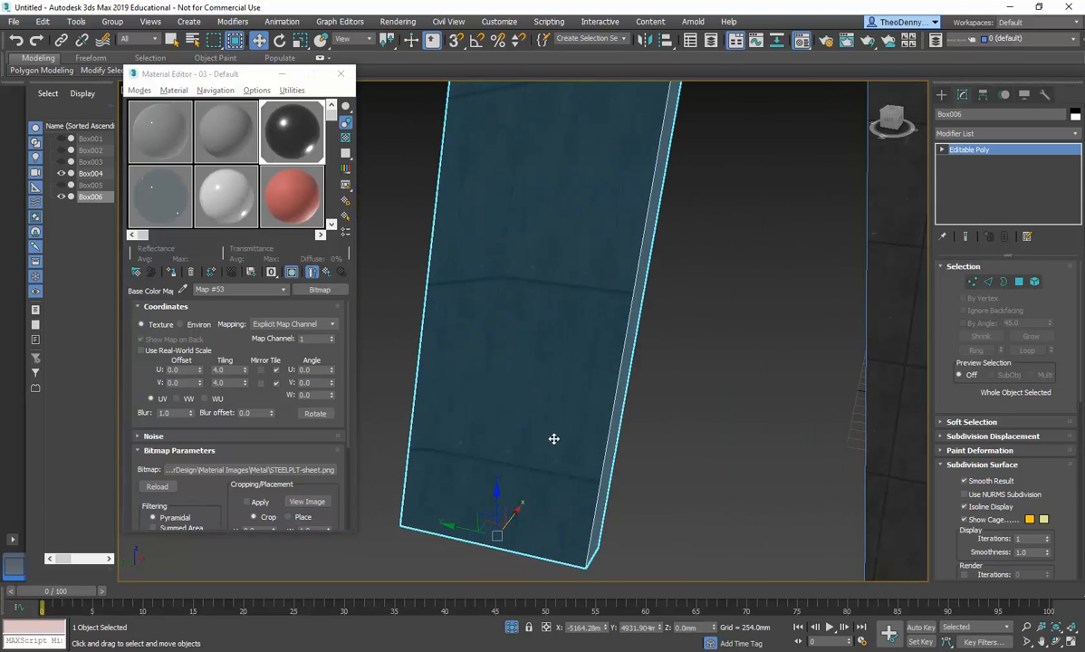
{"action": "scroll", "coordinate": [504, 403], "scroll_direction": "down", "scroll_amount": 4}
{"action": "mouse_move", "coordinate": [484, 363]}
{"action": "middle_mouse_down", "text": "alt"}
{"action": "mouse_move", "coordinate": [452, 333]}
{"action": "mouse_move", "coordinate": [471, 348]}
{"action": "mouse_move", "coordinate": [412, 375]}
{"action": "mouse_move", "coordinate": [540, 375]}
{"action": "mouse_move", "coordinate": [483, 368]}
{"action": "middle_mouse_up", "text": "alt"}
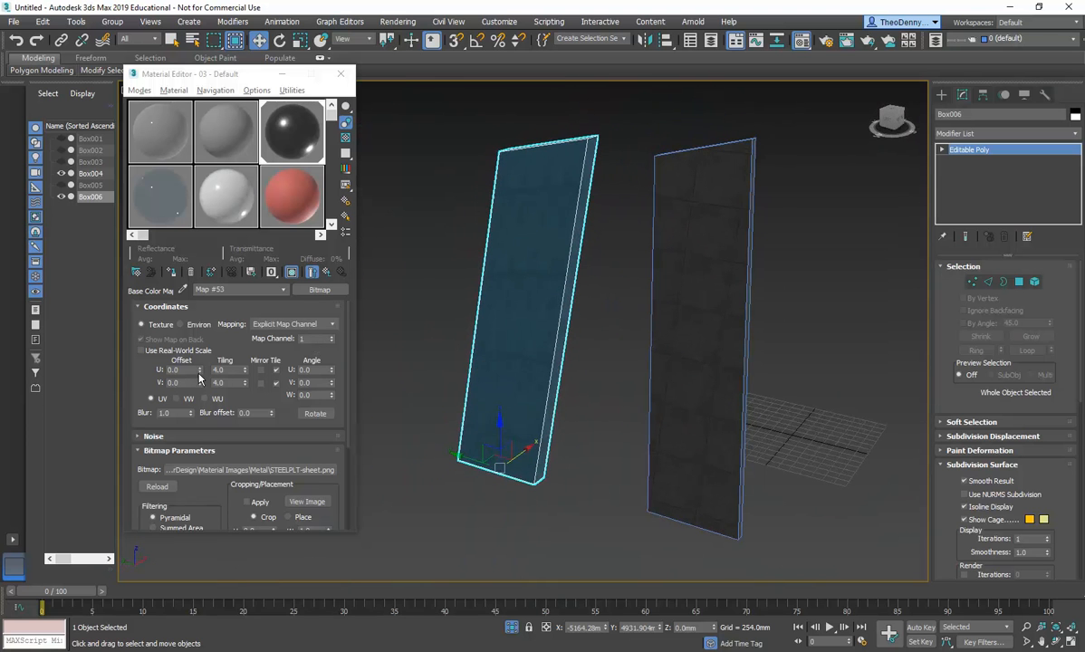
Set the bitmap offset to U -0.16 and V 0.64, and inspect the joints on the deselected leaning panel
{"action": "left_click_drag", "start_coordinate": [201, 372], "coordinate": [191, 322]}
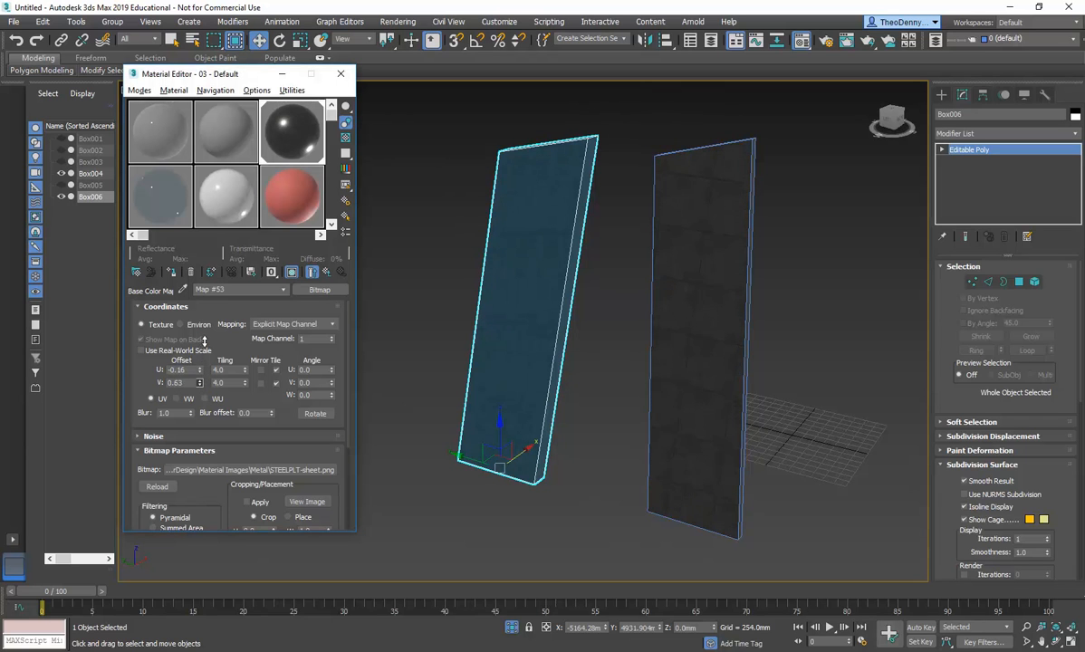
{"action": "left_click", "coordinate": [554, 471]}
{"action": "scroll", "coordinate": [531, 429], "scroll_direction": "up", "scroll_amount": 3}
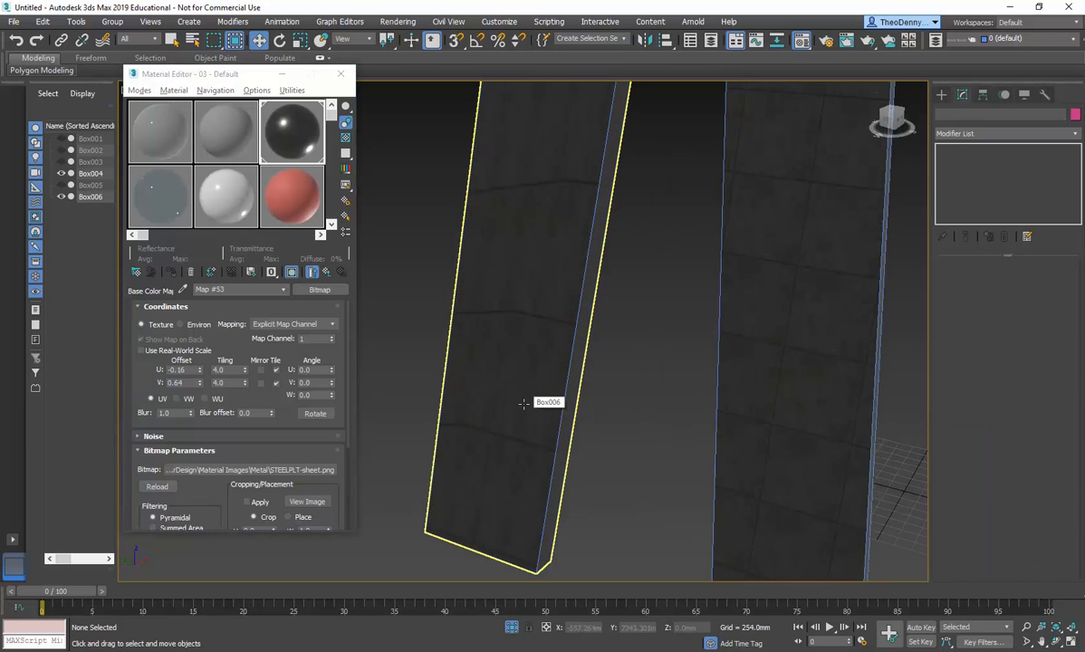
{"action": "scroll", "coordinate": [530, 399], "scroll_direction": "down", "scroll_amount": 5}
{"action": "left_click", "coordinate": [510, 425]}
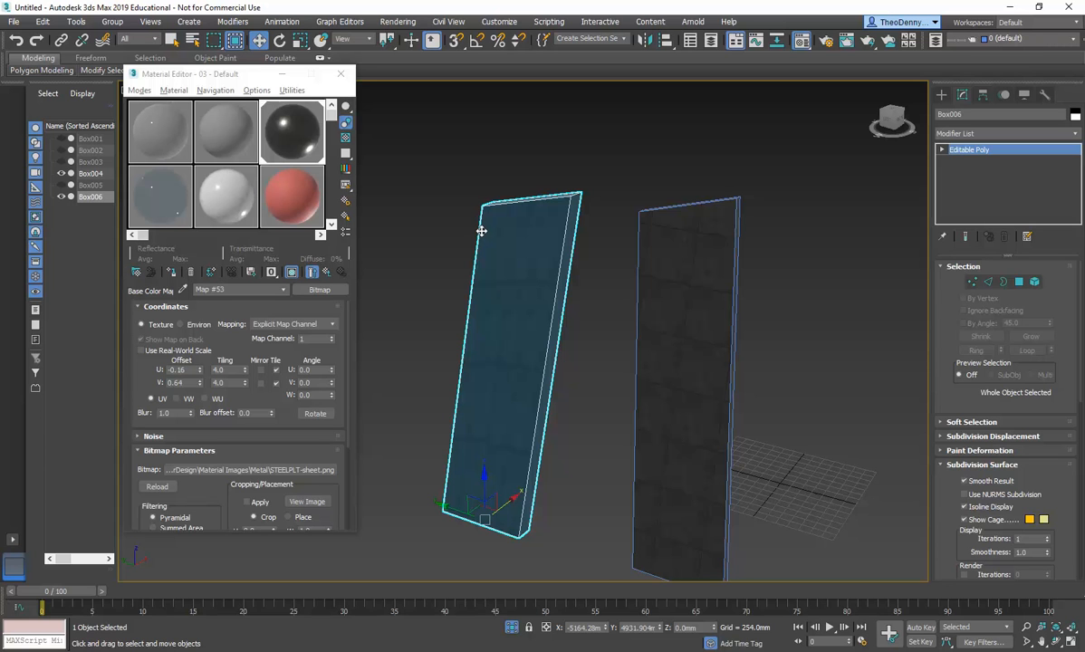
{"action": "left_click", "coordinate": [605, 360]}
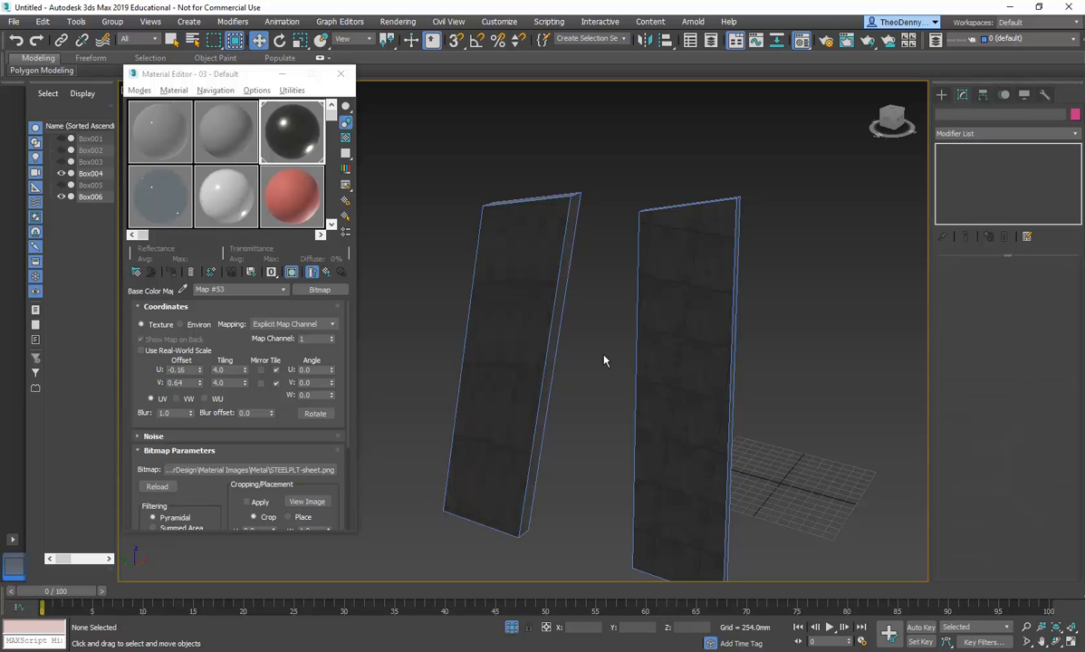
{"action": "middle_click_drag", "start_coordinate": [605, 359], "coordinate": [584, 348]}
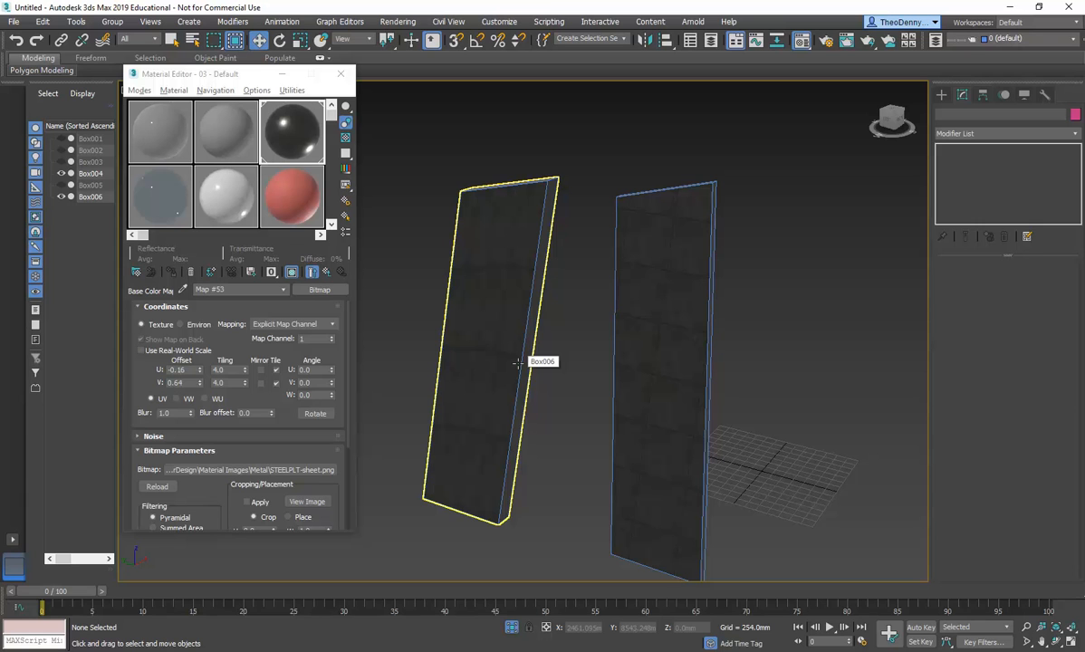
{"action": "left_click", "coordinate": [549, 186]}
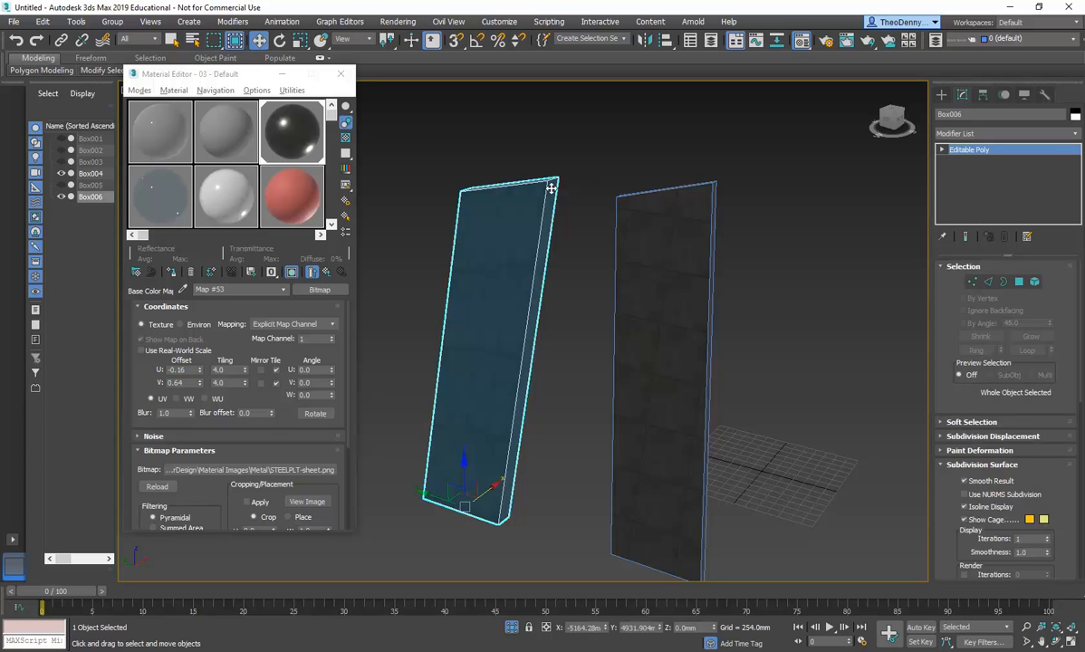
{"action": "left_click", "coordinate": [569, 389]}
Delete the straight textured panel Box004 and bring the other hidden panels back into view
{"action": "left_click", "coordinate": [650, 399]}
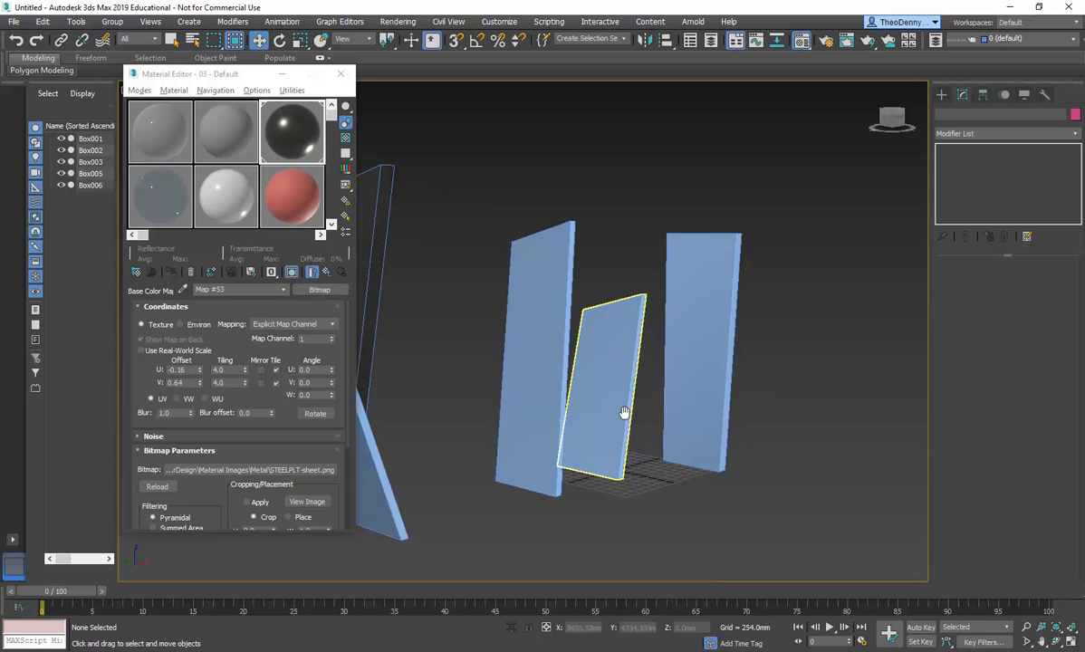
{"action": "middle_click_drag", "start_coordinate": [625, 412], "coordinate": [447, 291], "text": "alt"}
Clone the textured leaning panel Box006 along the X axis as one independent copy
{"action": "left_click", "coordinate": [446, 291]}
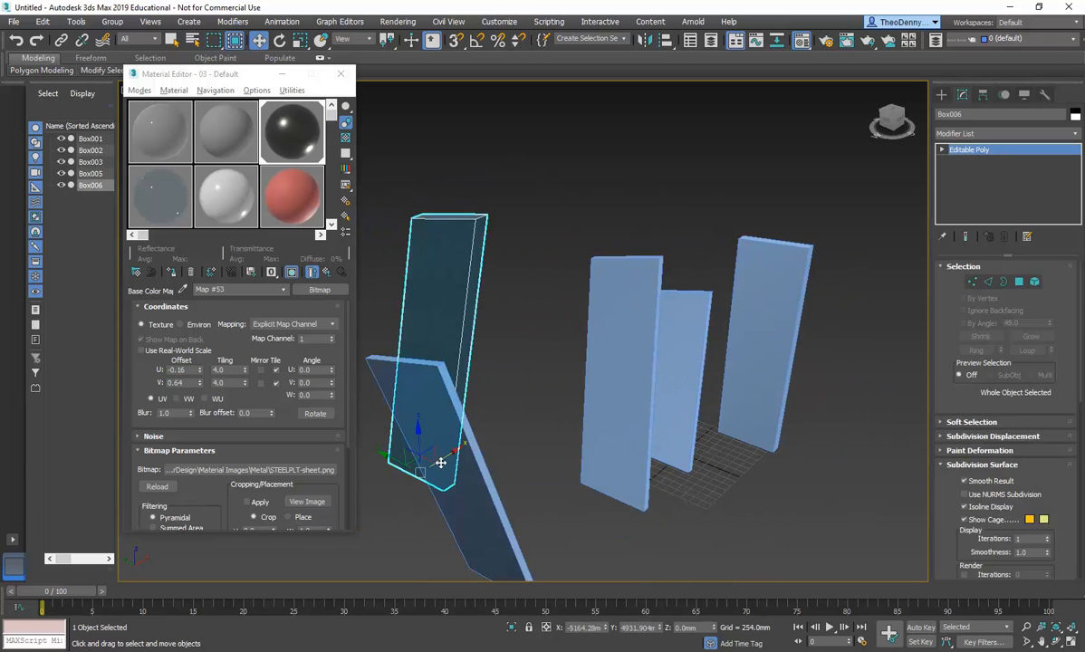
{"action": "mouse_move", "coordinate": [441, 454]}
{"action": "left_mouse_down", "text": "shift"}
{"action": "mouse_move", "coordinate": [518, 364]}
{"action": "mouse_move", "coordinate": [565, 406]}
{"action": "left_mouse_up", "text": "shift"}
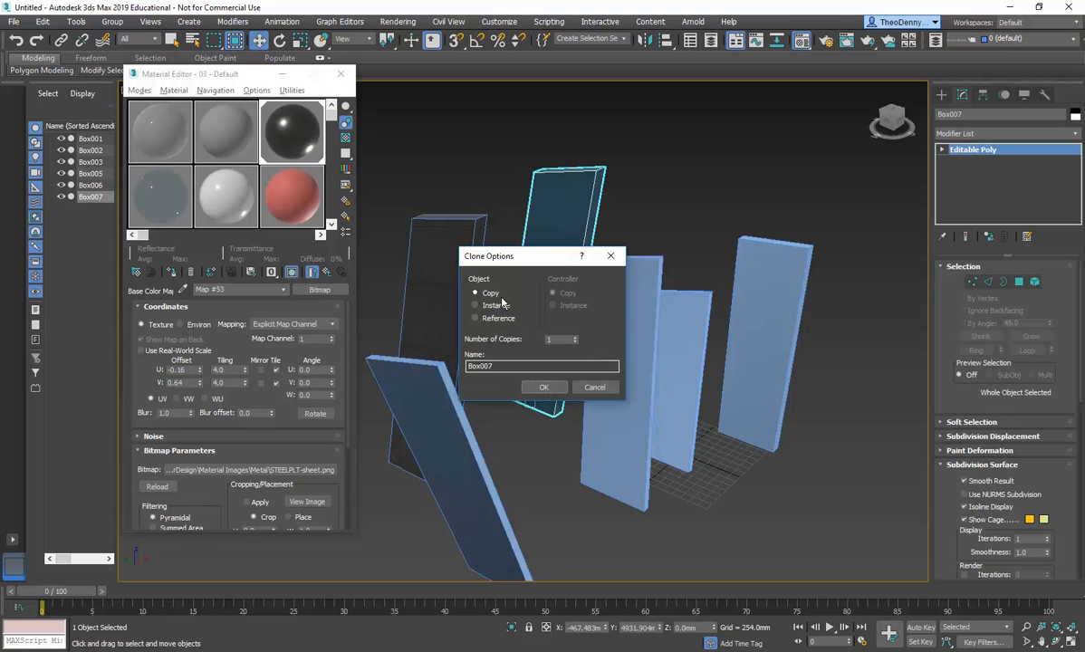
{"action": "left_click", "coordinate": [544, 387]}
Lower the copied panel's top polygon to about Z 5257 mm and leave polygon editing
{"action": "key", "text": "4"}
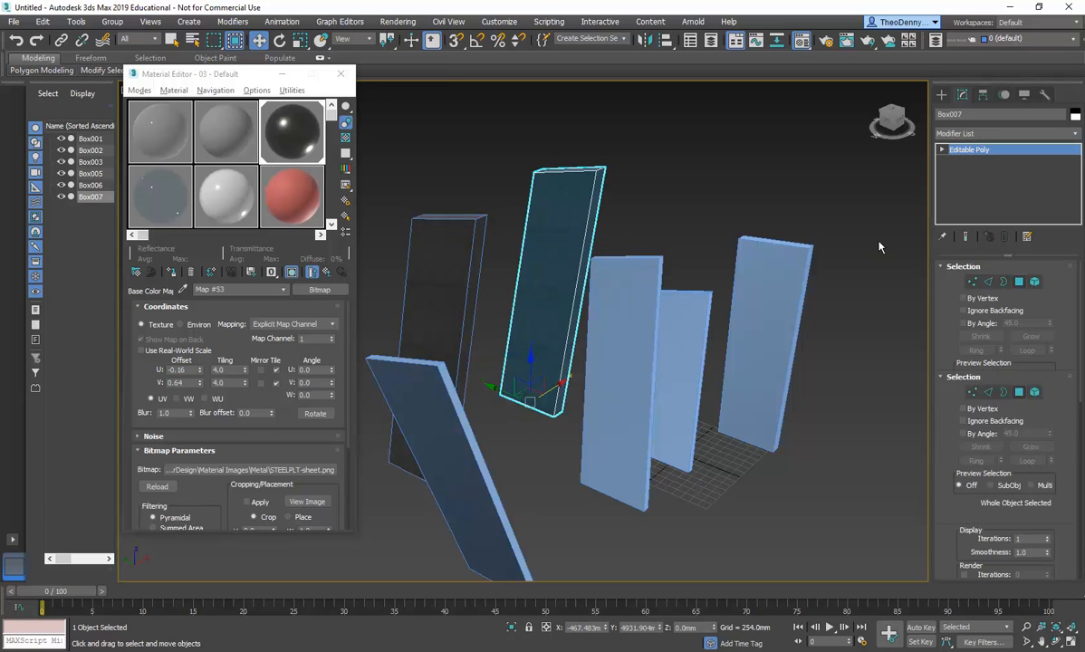
{"action": "left_click_drag", "start_coordinate": [568, 118], "coordinate": [574, 186]}
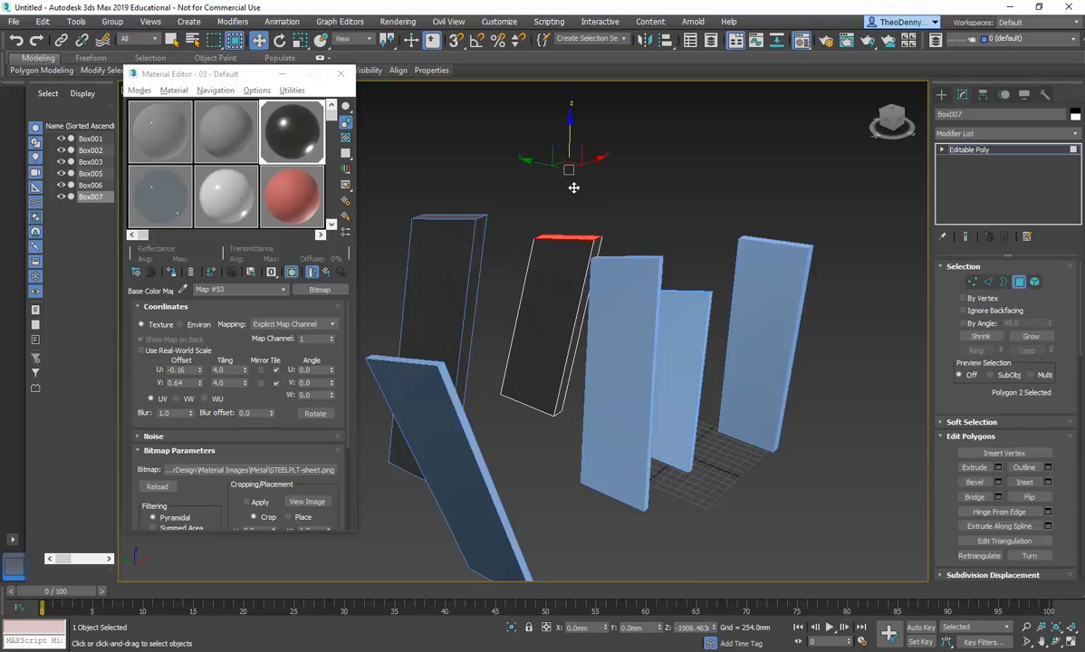
{"action": "right_click", "coordinate": [531, 369]}
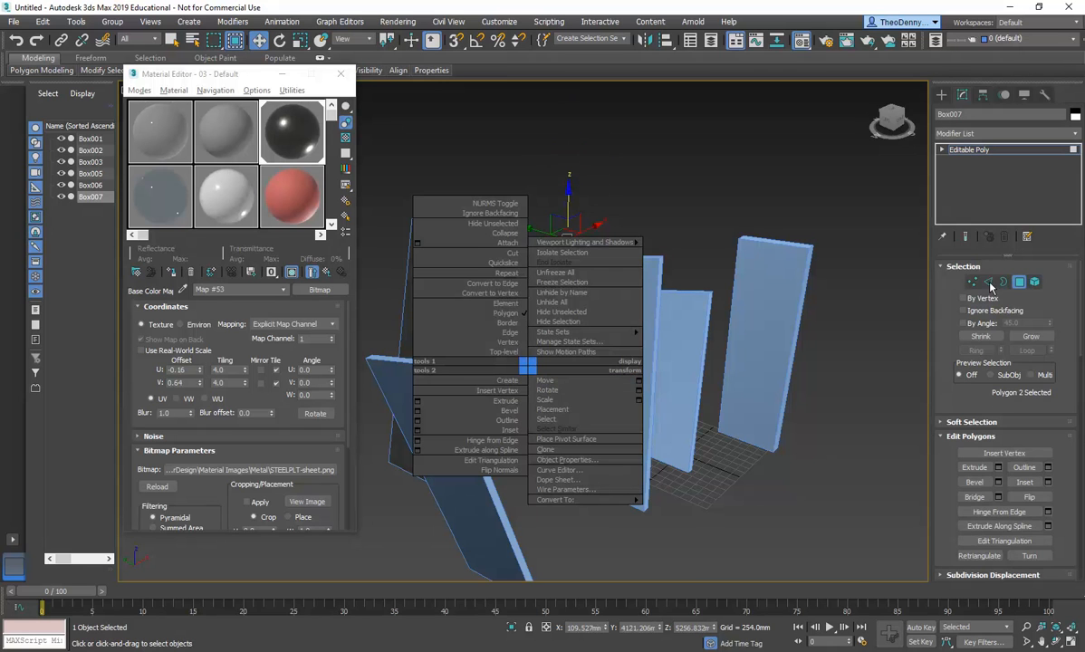
{"action": "left_click", "coordinate": [494, 115]}
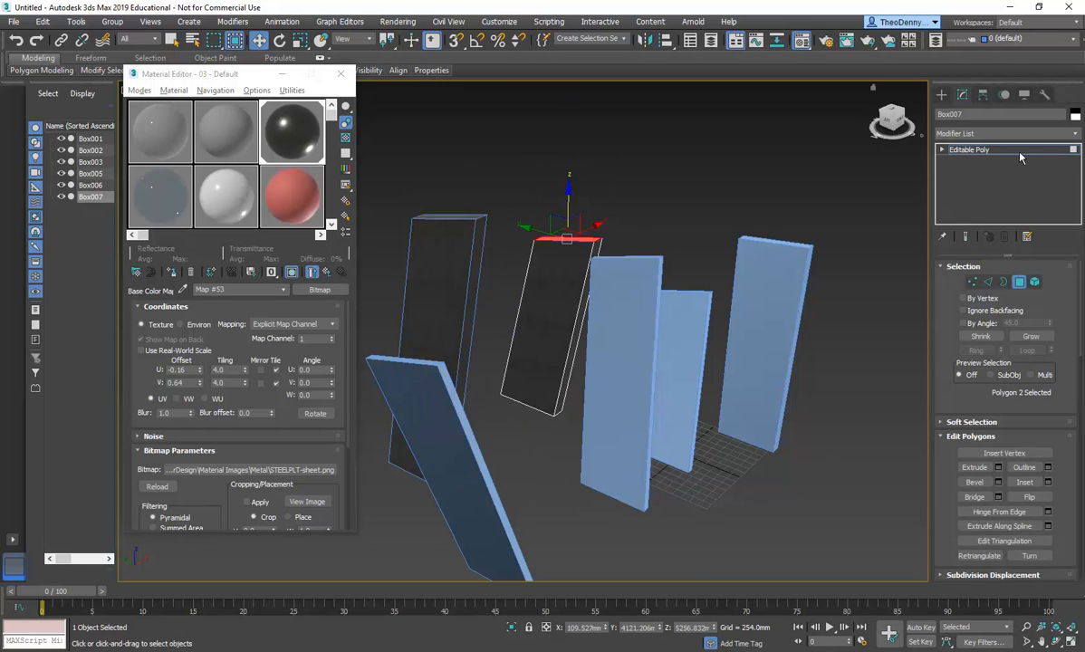
{"action": "left_click", "coordinate": [976, 151]}
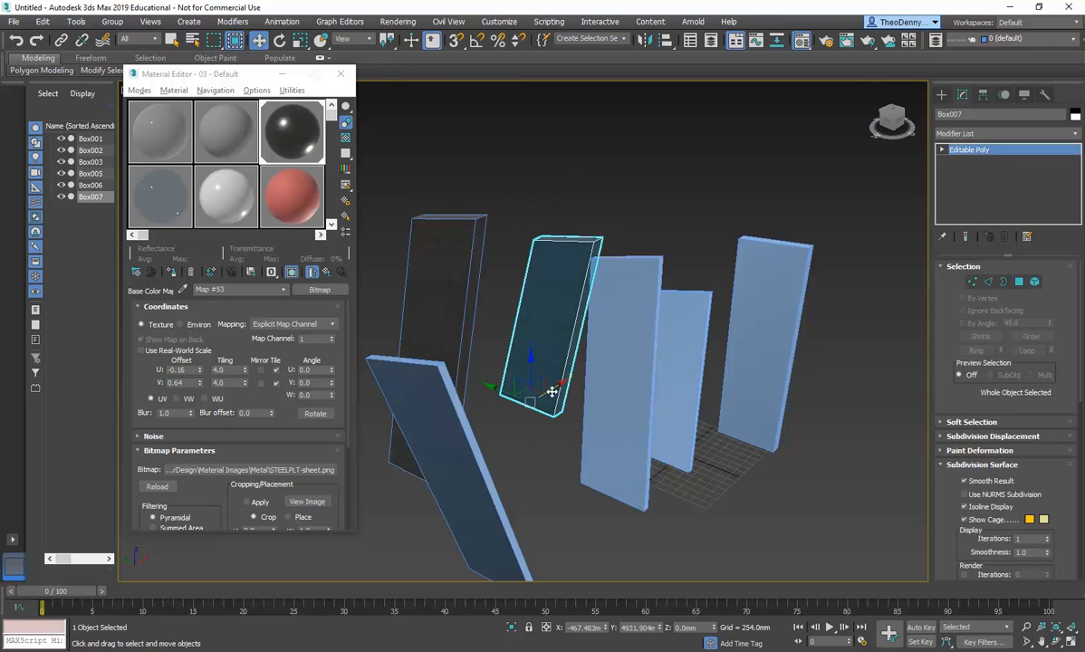
Move the shortened copy along X to about -2754 mm, closer to the original leaning panel
{"action": "left_click_drag", "start_coordinate": [556, 396], "coordinate": [525, 402]}
{"action": "middle_click_drag", "start_coordinate": [497, 438], "coordinate": [501, 437], "text": "alt"}
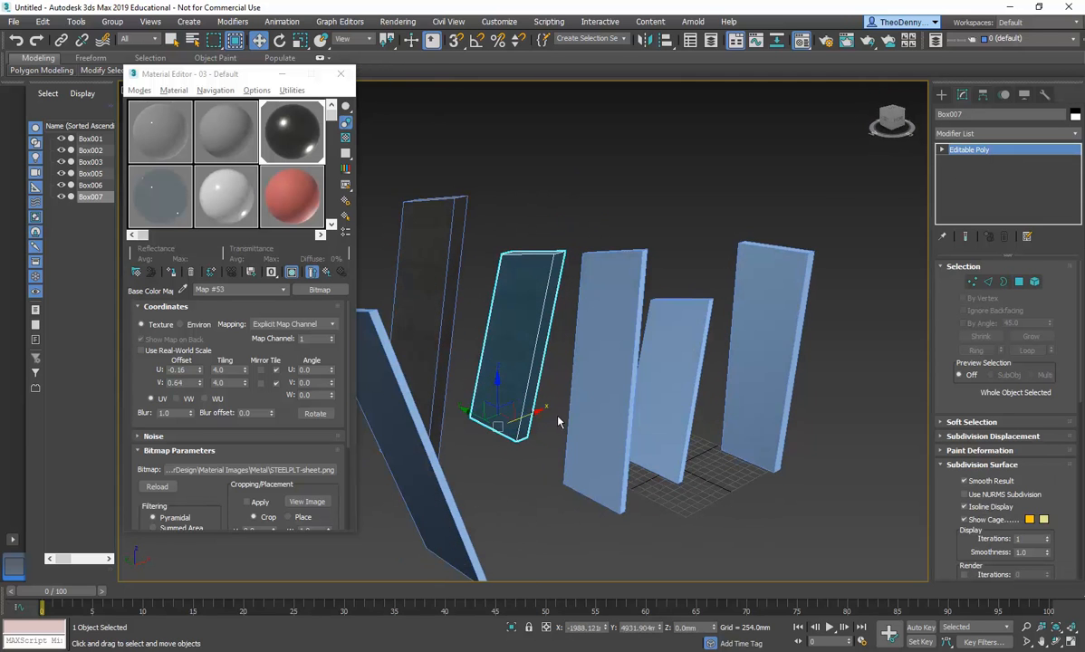
{"action": "left_click_drag", "start_coordinate": [537, 412], "coordinate": [513, 417]}
{"action": "middle_click_drag", "start_coordinate": [482, 434], "coordinate": [495, 442], "text": "alt"}
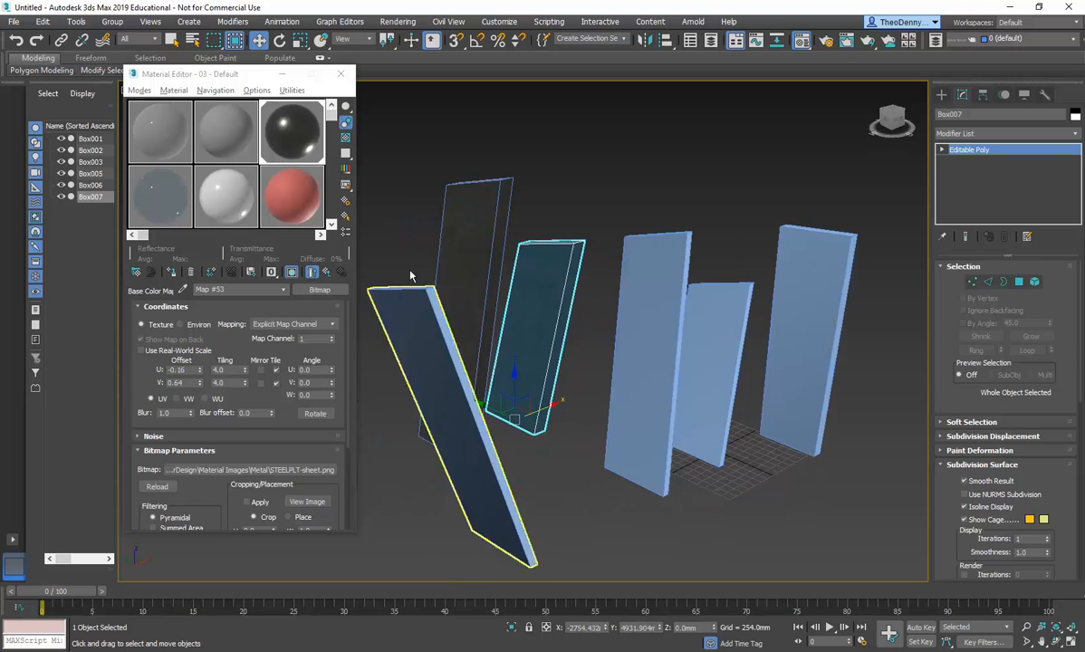
Delete the untextured leaning panel Box005 in front of the textured ones
{"action": "left_click", "coordinate": [387, 226]}
{"action": "left_click", "coordinate": [443, 340]}
{"action": "key", "text": "Delete"}
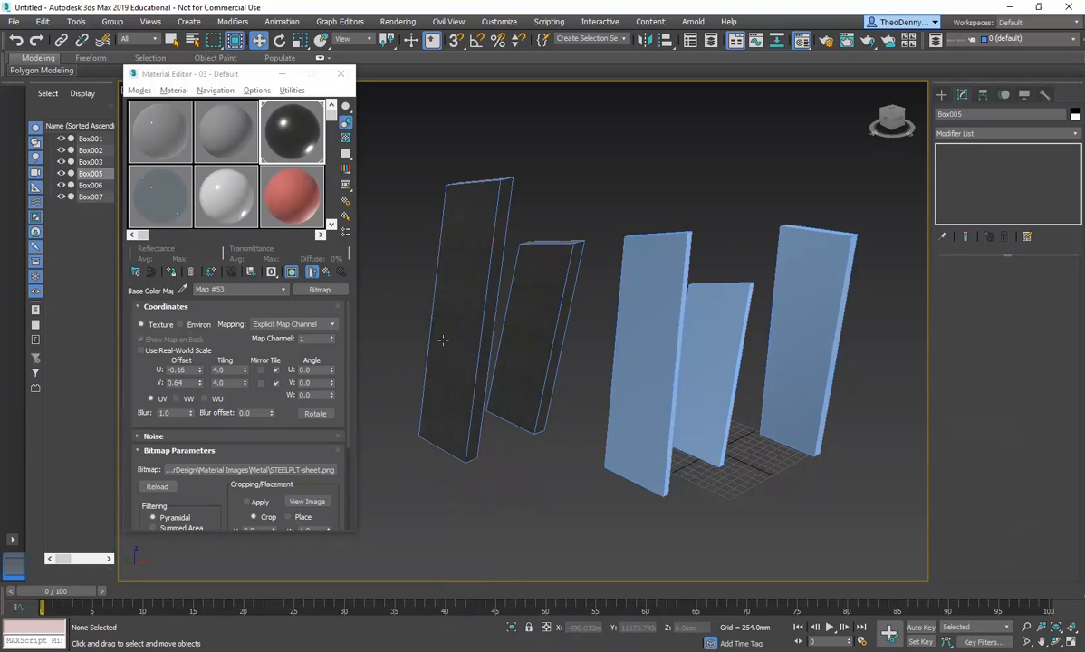
Clone the shortened textured panel Box007 along X as one independent copy at about X -335 mm
{"action": "left_click", "coordinate": [538, 410]}
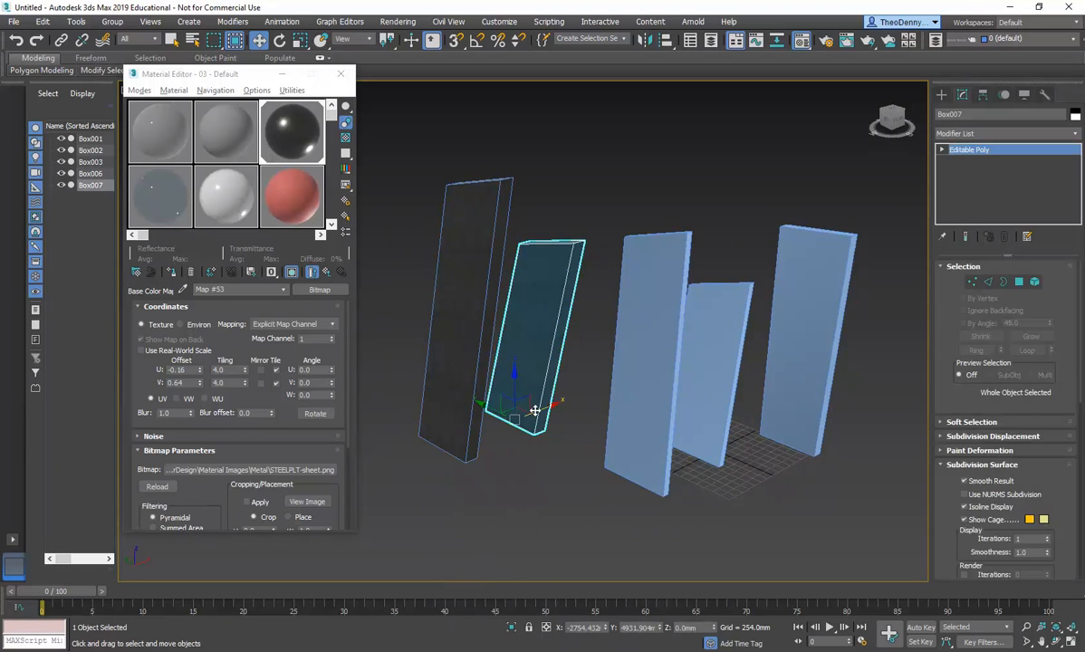
{"action": "left_click_drag", "start_coordinate": [538, 413], "coordinate": [600, 395], "text": "shift"}
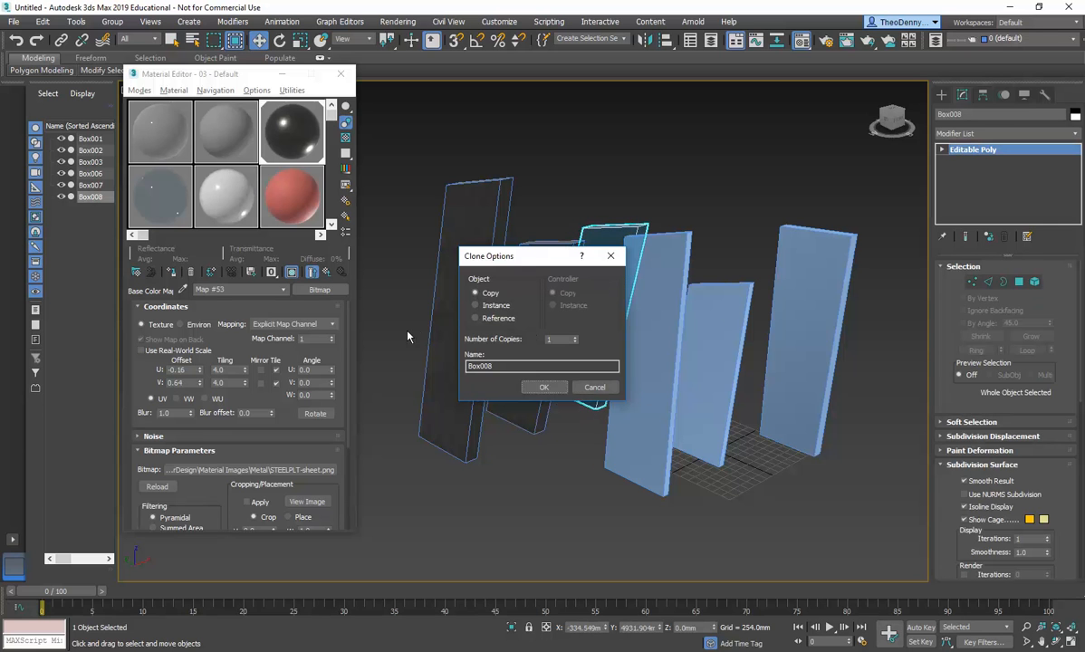
{"action": "left_click", "coordinate": [545, 388]}
Lower the new copy's top polygon by about 1339 mm and leave polygon editing
{"action": "left_click", "coordinate": [1019, 283]}
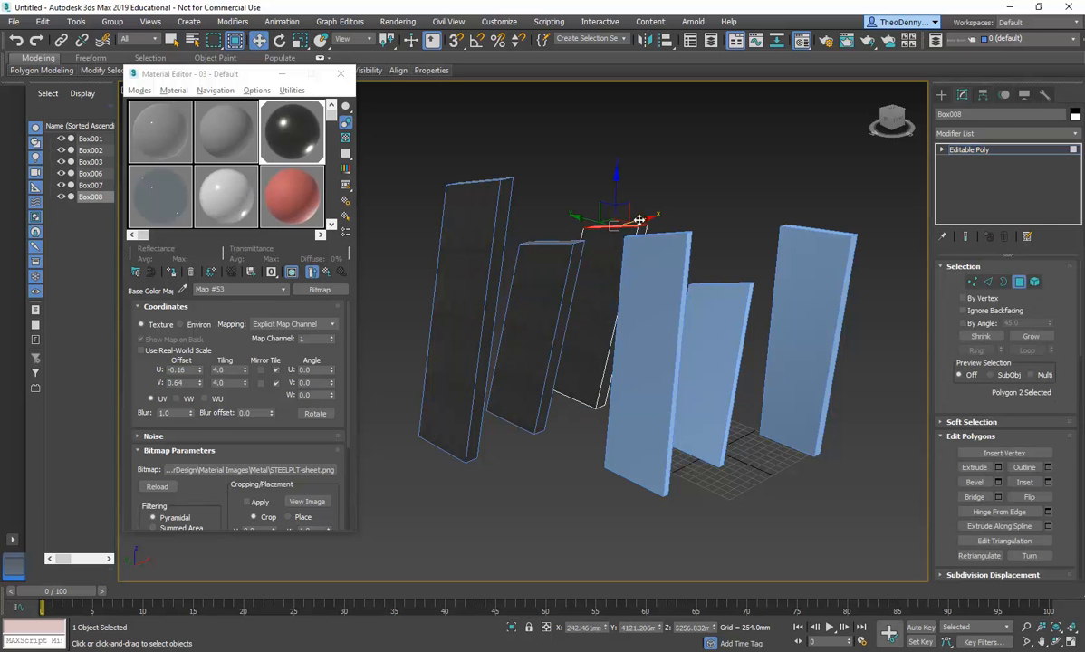
{"action": "left_click_drag", "start_coordinate": [618, 197], "coordinate": [622, 242]}
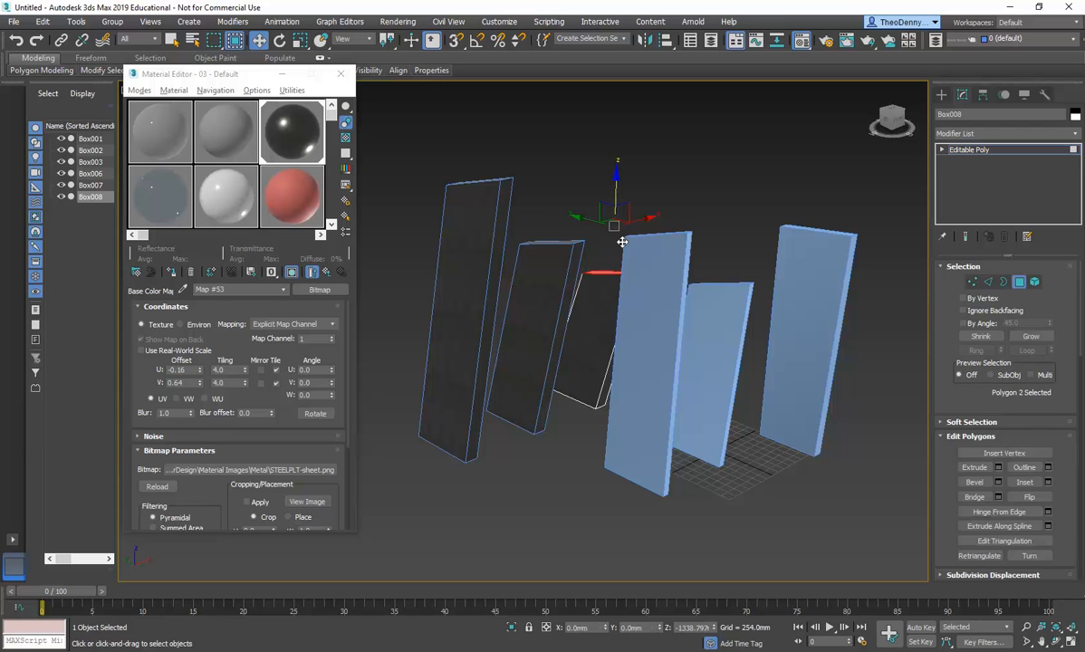
{"action": "left_click", "coordinate": [1019, 282]}
Clone Box008 farther along X as one independent copy at about X 3150 mm
{"action": "left_click_drag", "start_coordinate": [601, 382], "coordinate": [679, 364]}
{"action": "key", "text": "ctrl+v"}
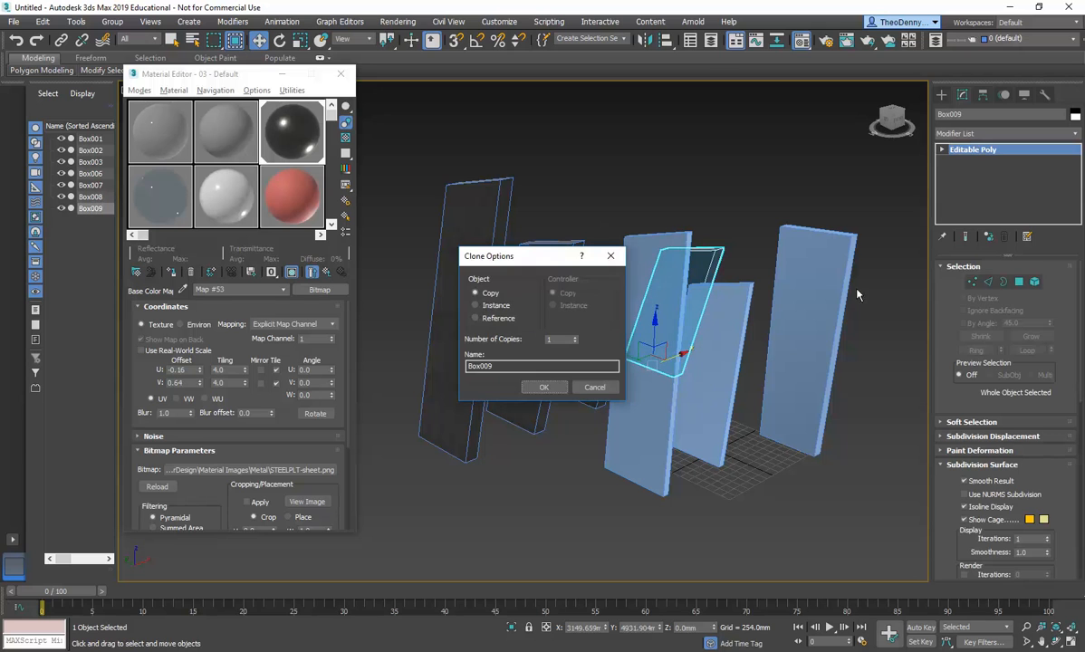
{"action": "left_click", "coordinate": [544, 388]}
Lower the top polygon of Box009 to about Z 3034 mm, leave polygon editing and deselect the panel
{"action": "left_click", "coordinate": [1018, 282]}
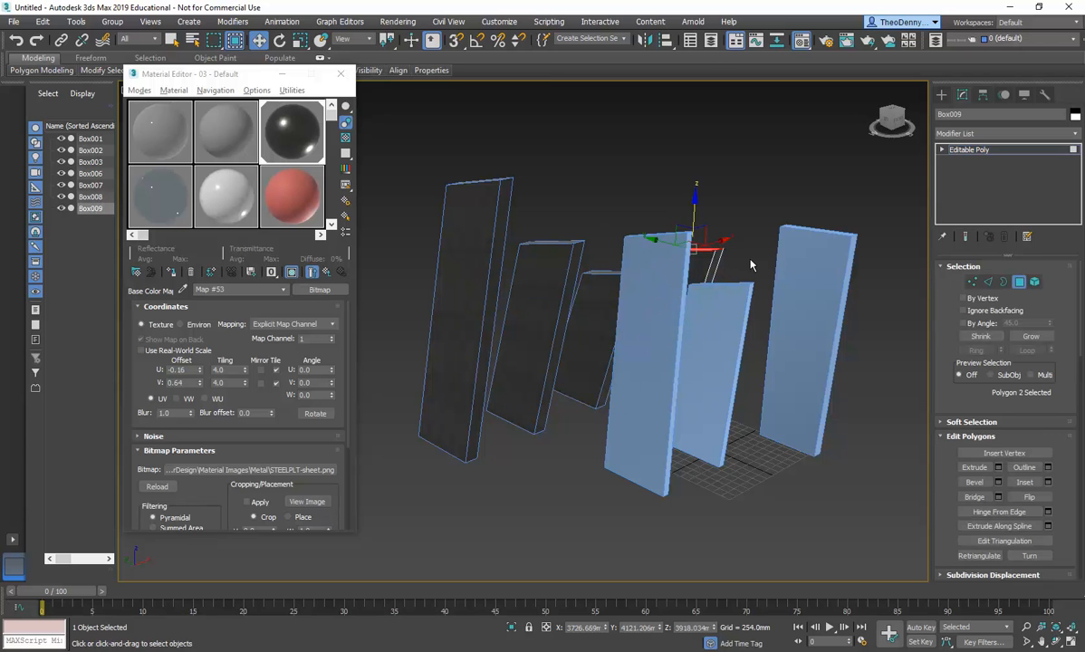
{"action": "left_click_drag", "start_coordinate": [694, 211], "coordinate": [670, 282]}
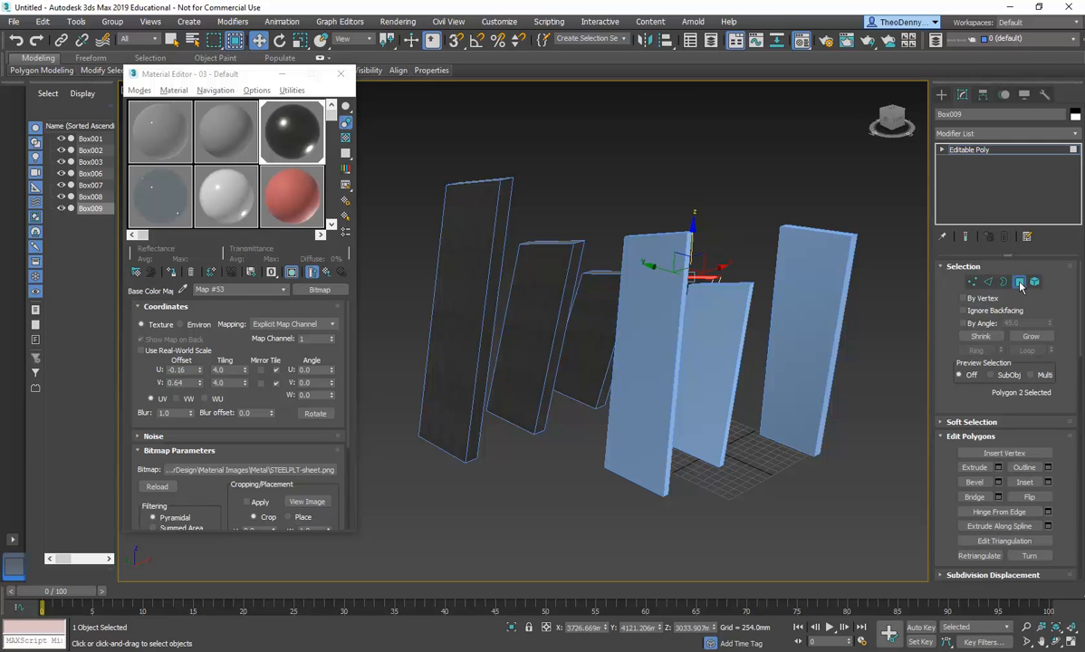
{"action": "left_click", "coordinate": [1019, 283]}
{"action": "left_click", "coordinate": [820, 498]}
Delete the three remaining untextured blue panels, Box001, Box002 and Box003
{"action": "left_click", "coordinate": [707, 435]}
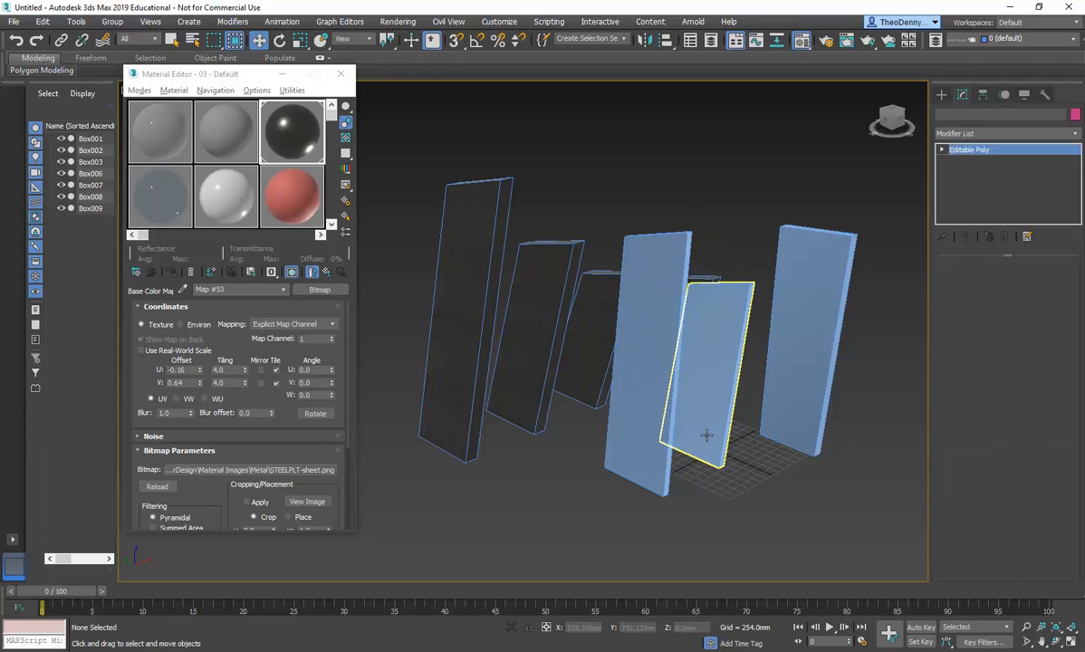
{"action": "key", "text": "Delete"}
{"action": "left_click", "coordinate": [768, 432]}
{"action": "key", "text": "Delete"}
{"action": "left_click", "coordinate": [613, 470]}
{"action": "key", "text": "Delete"}
Clone the tallest textured panel Box006 in the negative X direction as one independent copy at about X -7880 mm
{"action": "middle_click_drag", "start_coordinate": [531, 435], "coordinate": [635, 468]}
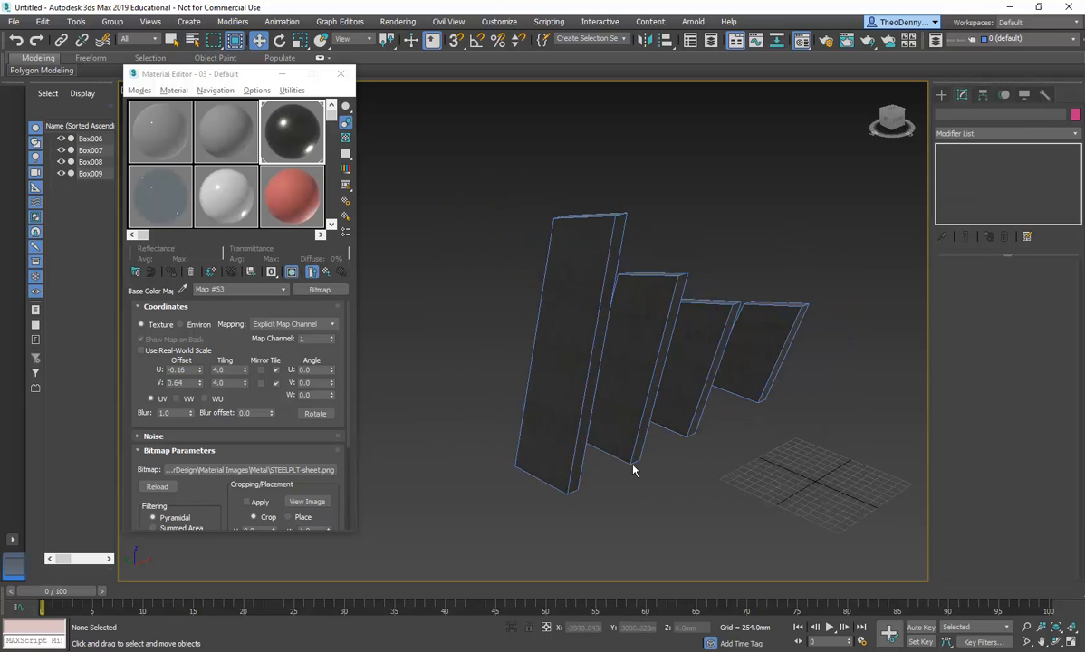
{"action": "left_click", "coordinate": [580, 458]}
{"action": "left_click_drag", "start_coordinate": [576, 460], "coordinate": [464, 466], "text": "shift"}
{"action": "left_click", "coordinate": [544, 387]}
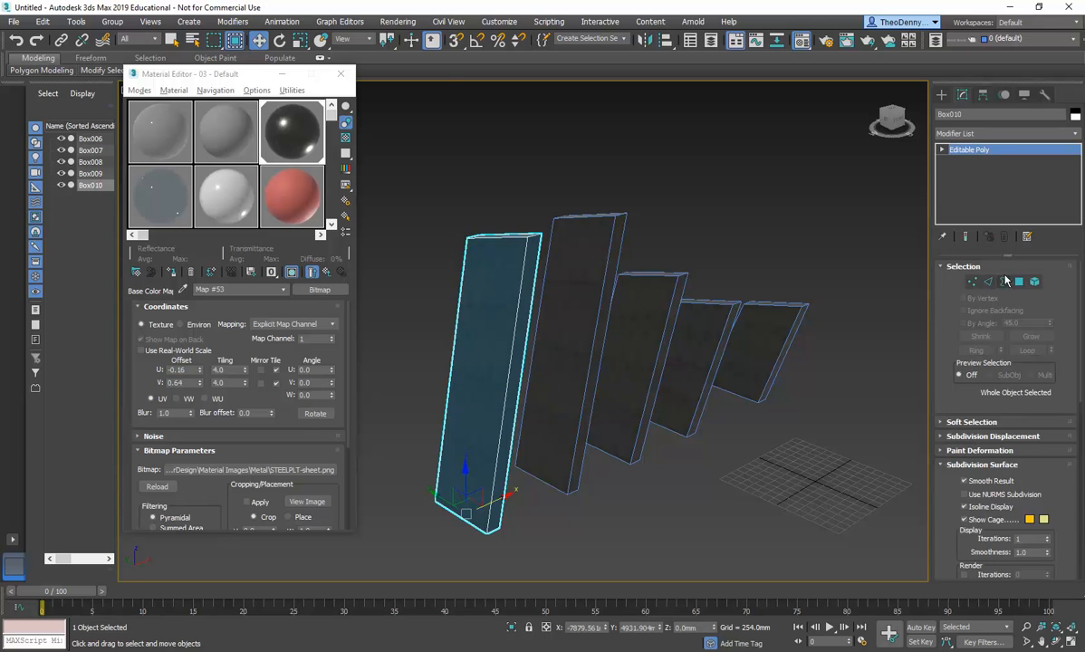
Shift the top polygon of Box010 away from the row so the panel leans outward, and clear the polygon selection
{"action": "left_click", "coordinate": [1017, 281]}
{"action": "left_click_drag", "start_coordinate": [537, 226], "coordinate": [411, 279]}
{"action": "left_click", "coordinate": [465, 202]}
{"action": "middle_click_drag", "start_coordinate": [473, 223], "coordinate": [489, 230]}
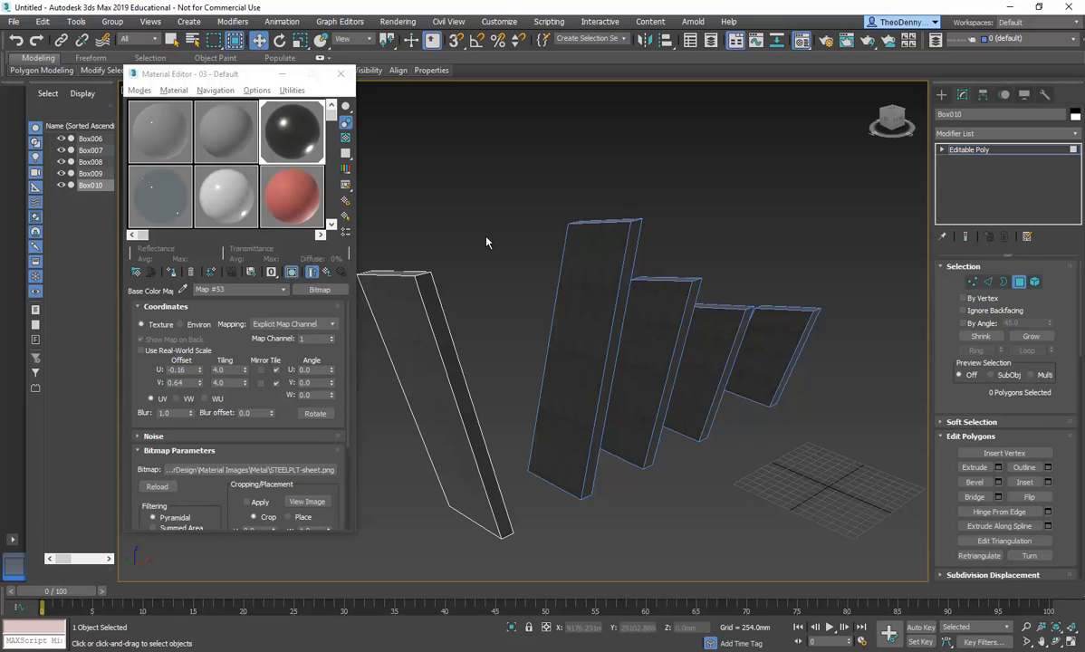
Close the compact Material Editor and look through the material categories in the Slate Material Editor before closing it
{"action": "key", "text": "m"}
{"action": "middle_click_drag", "start_coordinate": [481, 325], "coordinate": [410, 316]}
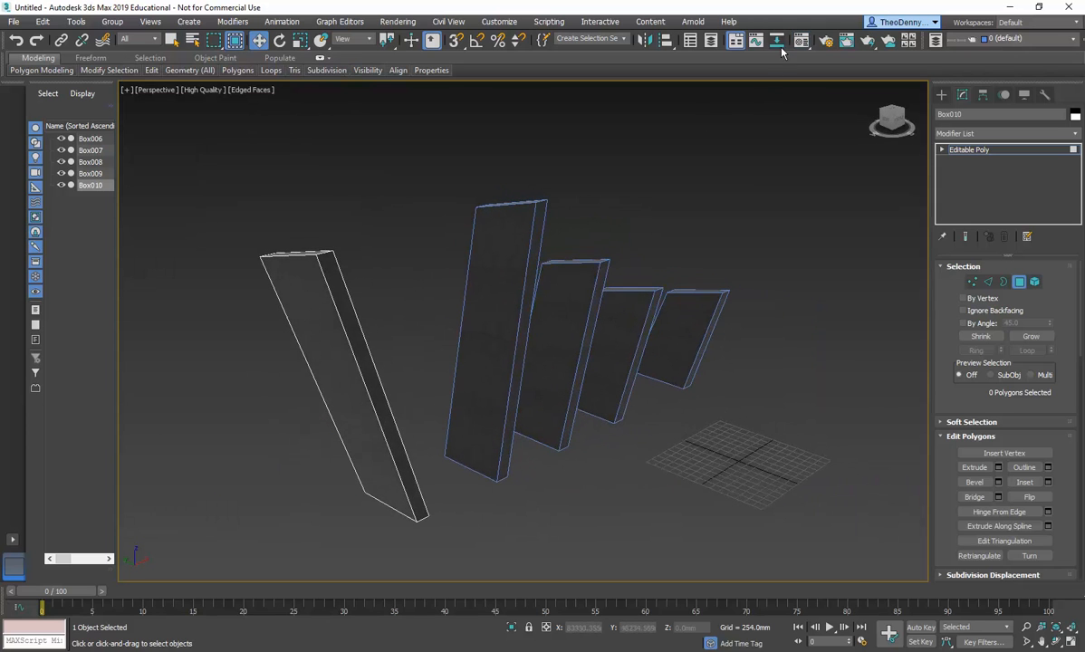
{"action": "left_click_drag", "start_coordinate": [801, 41], "coordinate": [801, 82]}
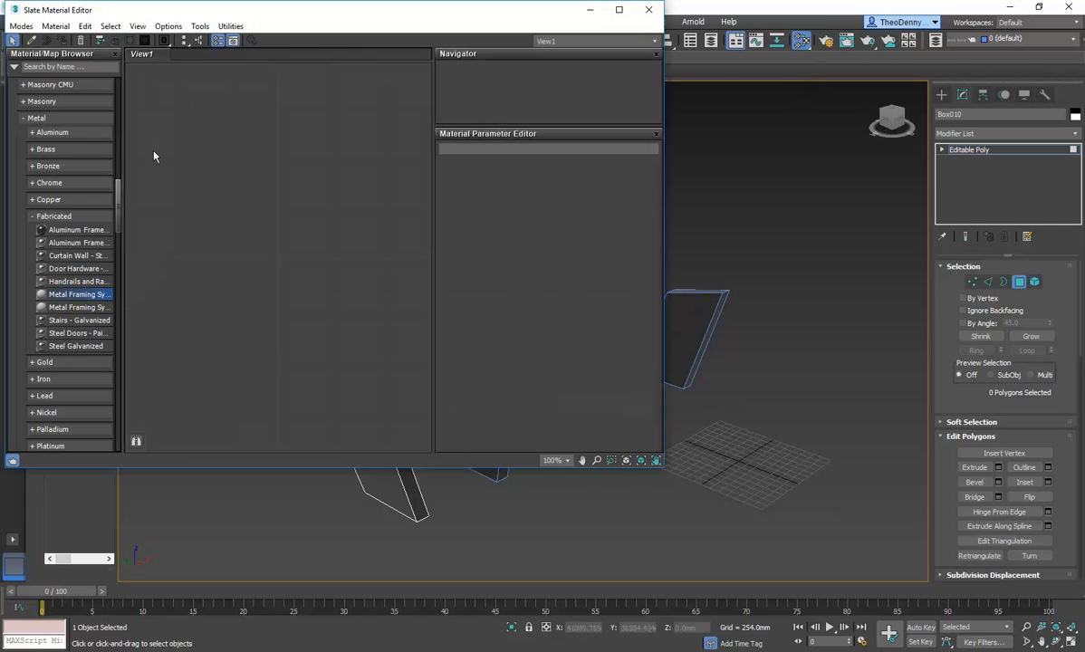
{"action": "left_click_drag", "start_coordinate": [206, 12], "coordinate": [278, 100]}
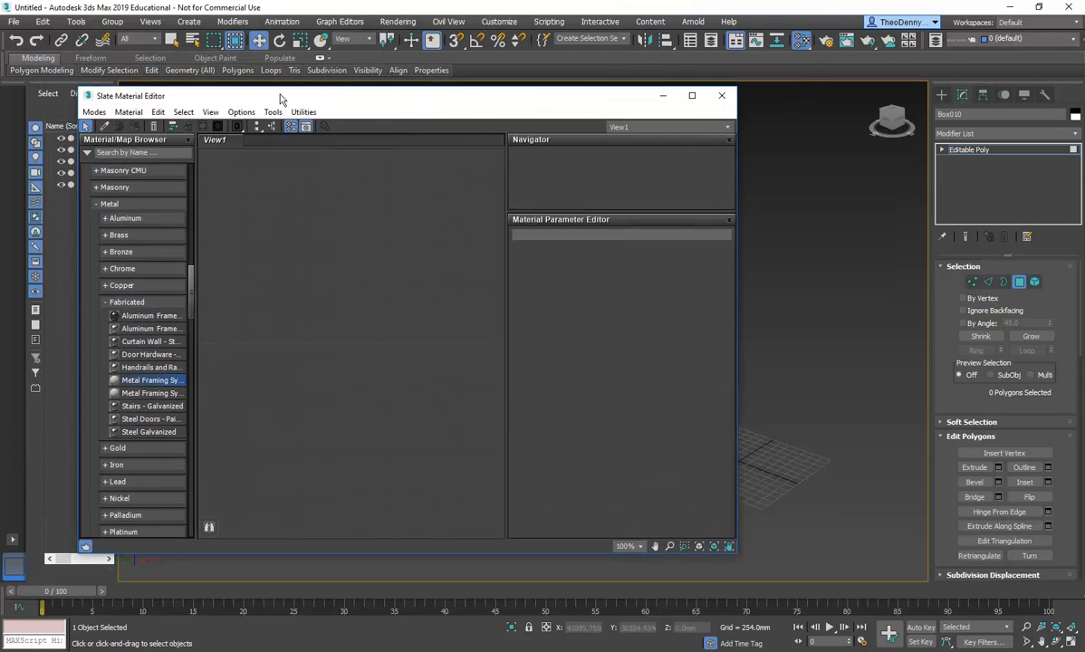
{"action": "left_click", "coordinate": [107, 303]}
{"action": "left_click", "coordinate": [96, 204]}
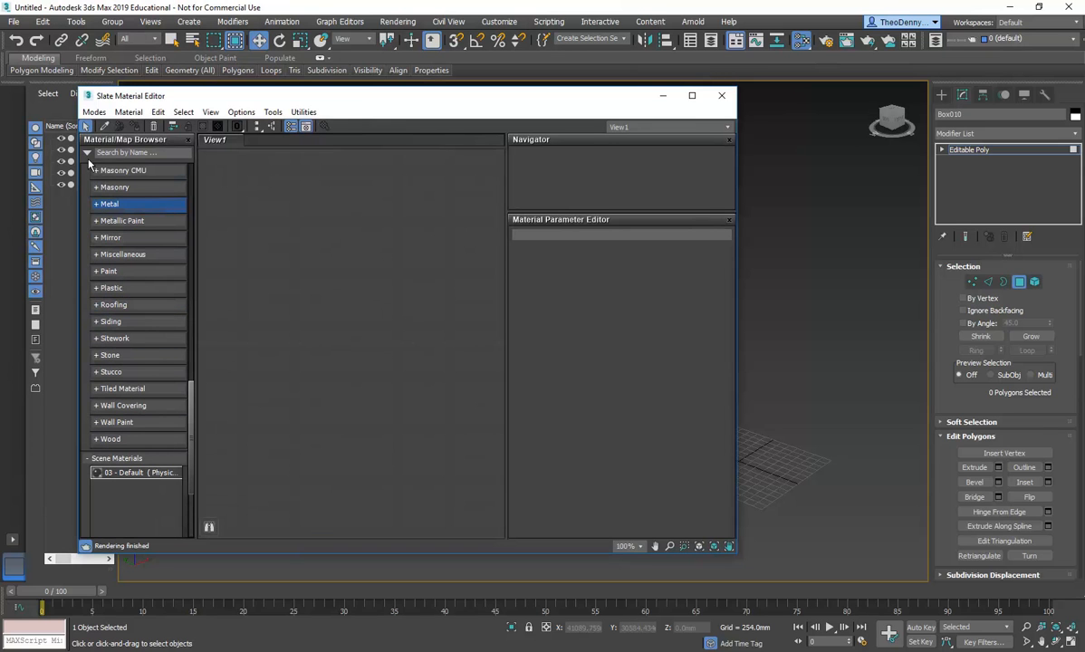
{"action": "left_click_drag", "start_coordinate": [190, 413], "coordinate": [198, 178]}
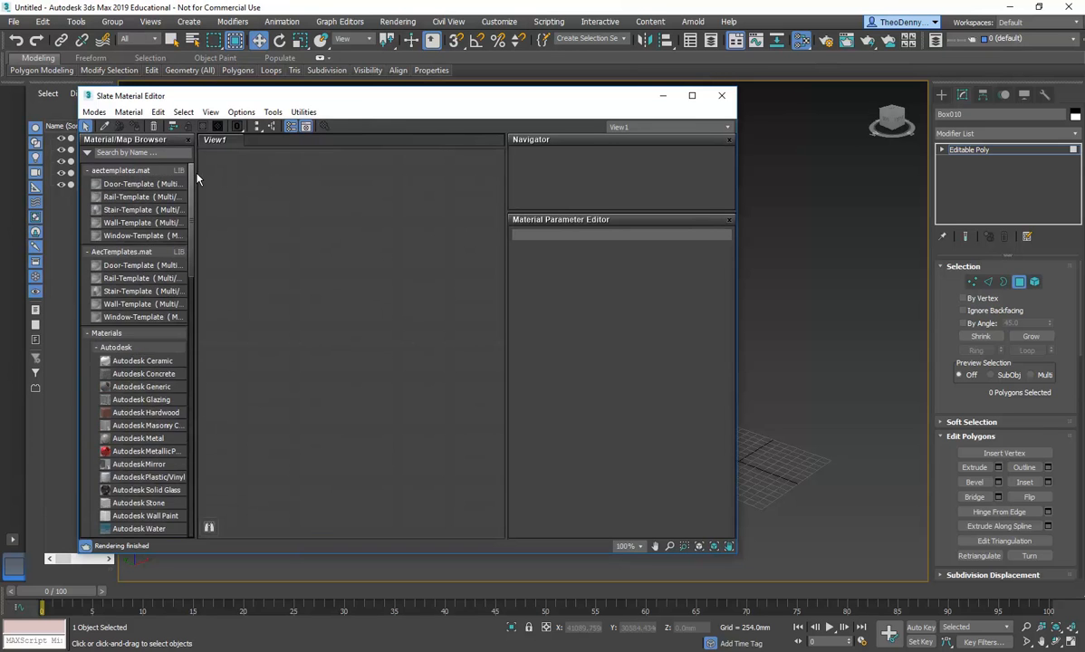
{"action": "left_click", "coordinate": [106, 332]}
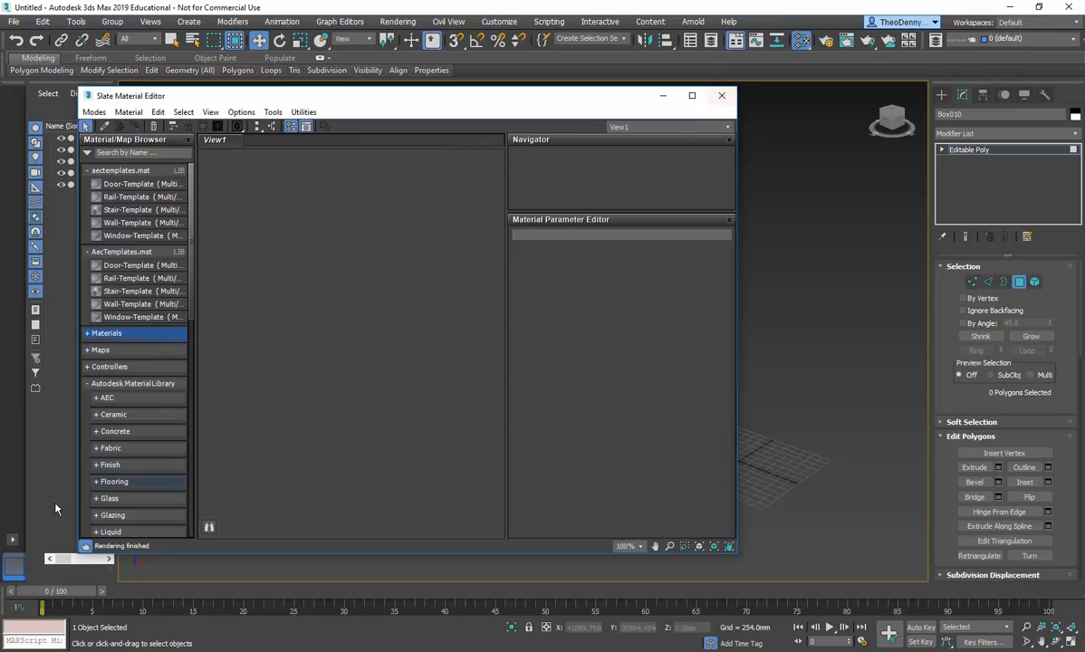
{"action": "left_click", "coordinate": [722, 95]}
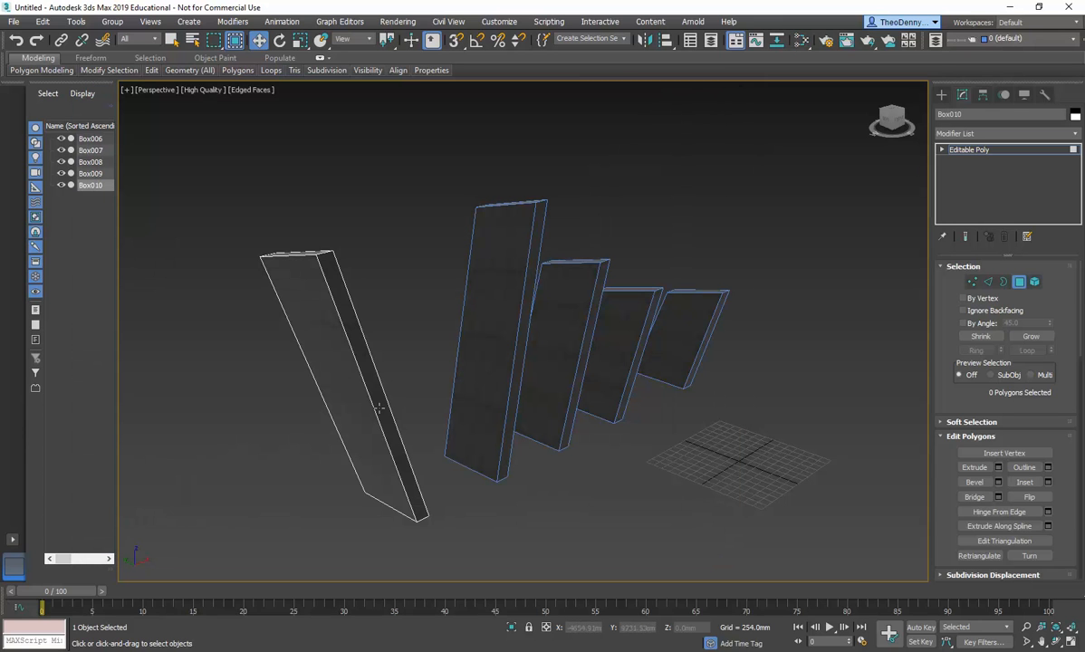
Restore the four-viewport layout and create a large rectangular ground plane around the panels in the Top view
{"action": "key", "text": "alt+w"}
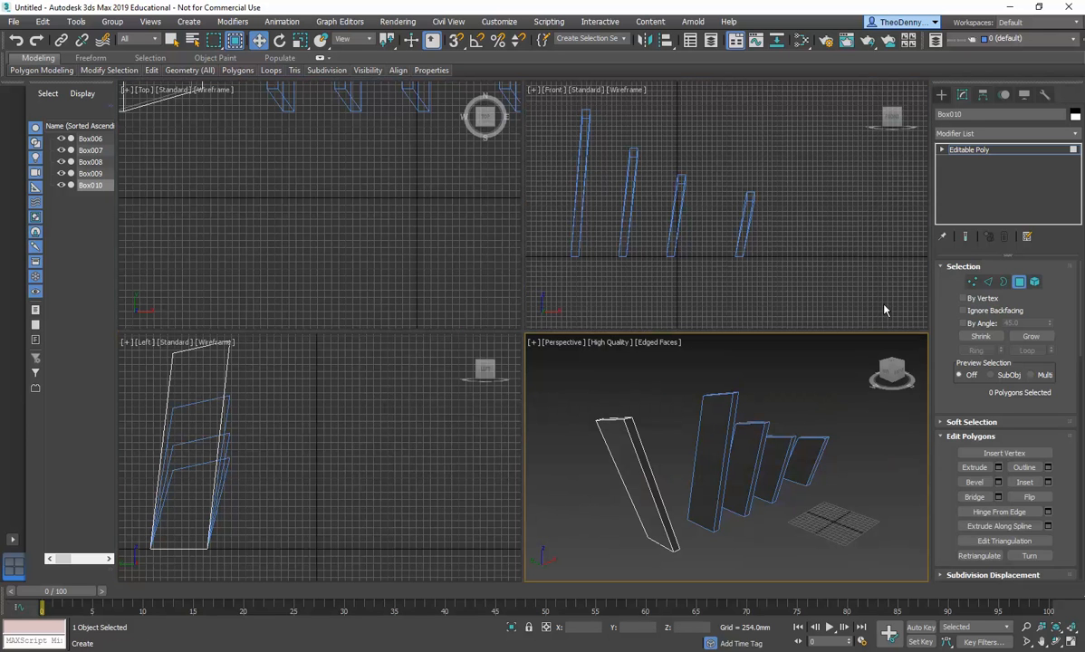
{"action": "left_click", "coordinate": [942, 94]}
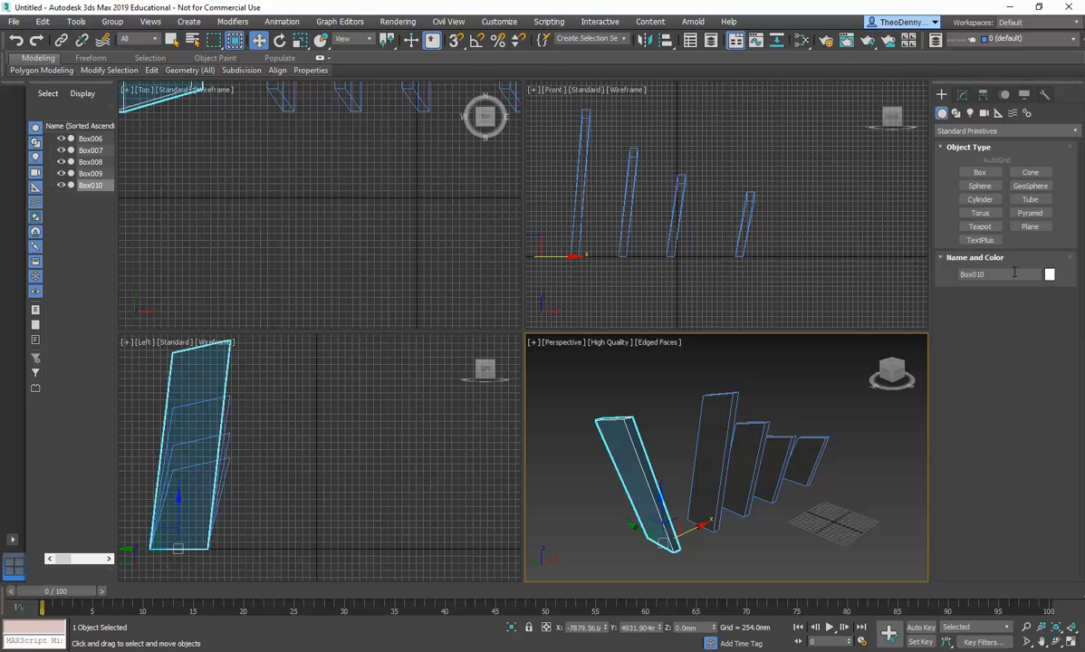
{"action": "left_click", "coordinate": [1029, 227]}
{"action": "scroll", "coordinate": [230, 214], "scroll_direction": "down", "scroll_amount": 4}
{"action": "scroll", "coordinate": [230, 215], "scroll_direction": "down", "scroll_amount": 4}
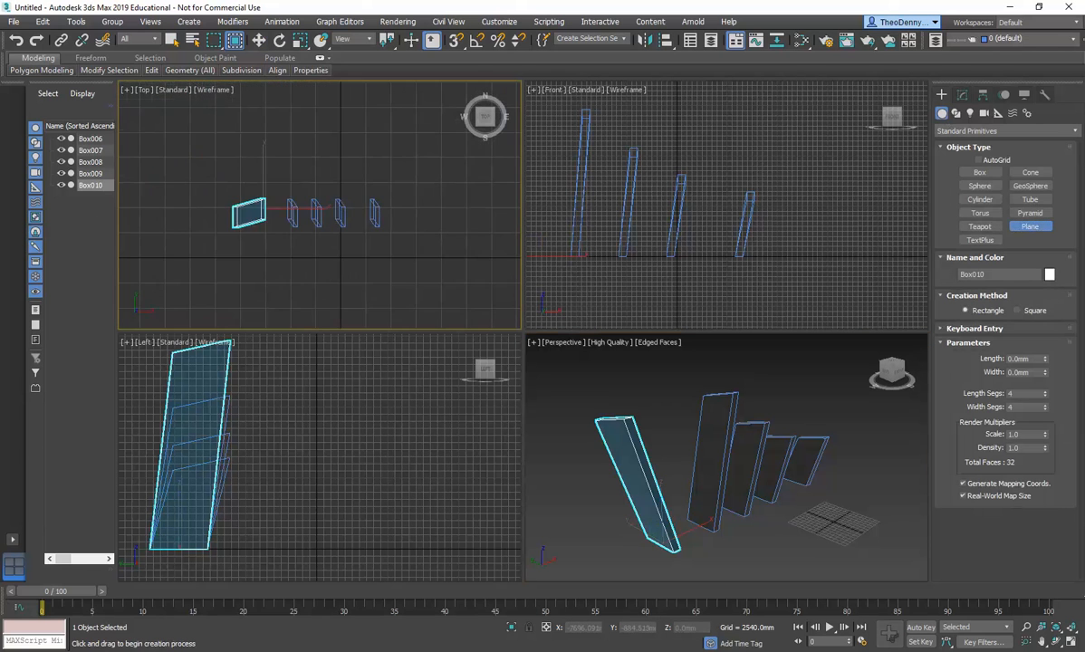
{"action": "left_click_drag", "start_coordinate": [169, 158], "coordinate": [407, 328]}
{"action": "key", "text": "w"}
{"action": "mouse_move", "coordinate": [291, 223]}
{"action": "left_mouse_down"}
{"action": "mouse_move", "coordinate": [292, 200]}
{"action": "mouse_move", "coordinate": [295, 209]}
{"action": "left_mouse_up"}
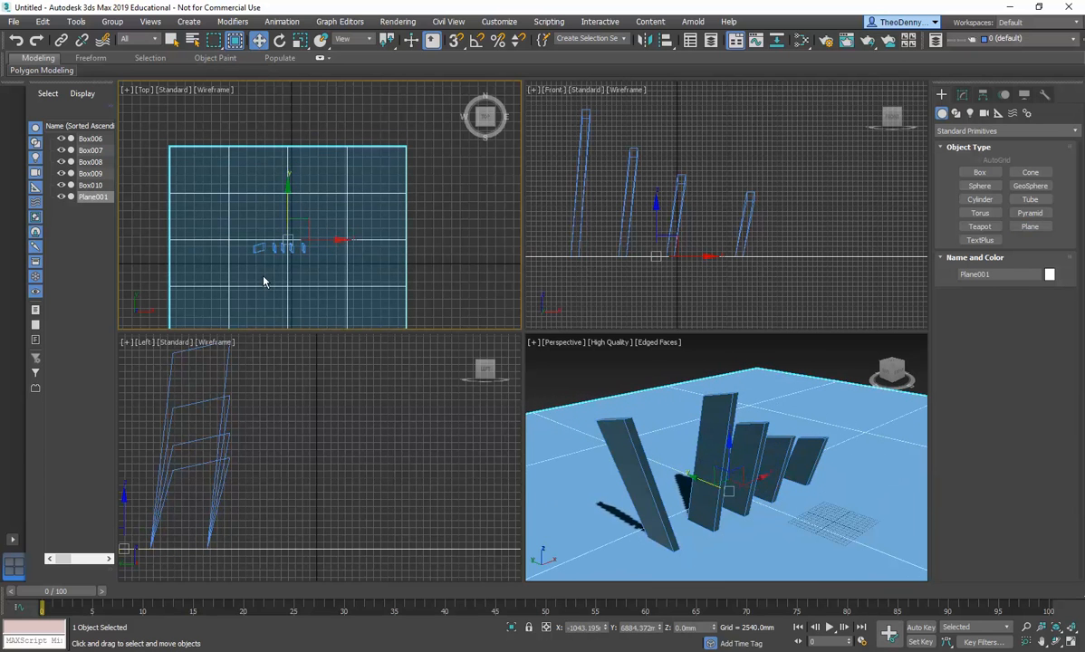
Frame the whole ground plane in the Top view, tilt the Perspective view lower and deselect the plane
{"action": "scroll", "coordinate": [269, 258], "scroll_direction": "up", "scroll_amount": 5}
{"action": "scroll", "coordinate": [268, 257], "scroll_direction": "down", "scroll_amount": 4}
{"action": "scroll", "coordinate": [268, 257], "scroll_direction": "up", "scroll_amount": 4}
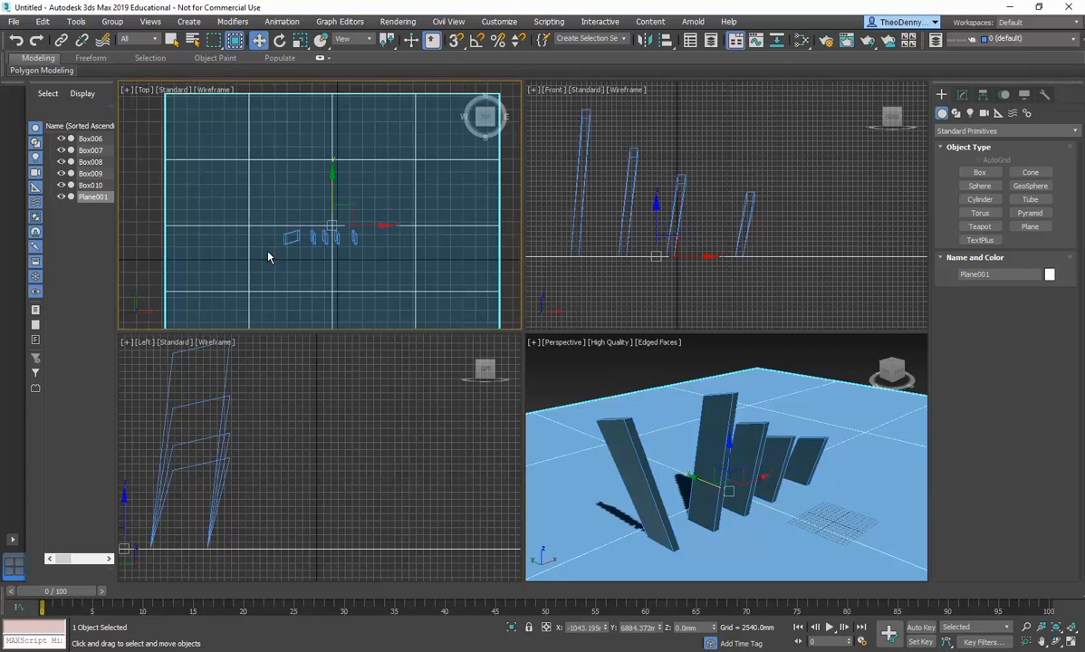
{"action": "scroll", "coordinate": [268, 258], "scroll_direction": "down", "scroll_amount": 2}
{"action": "middle_click_drag", "start_coordinate": [268, 257], "coordinate": [257, 245]}
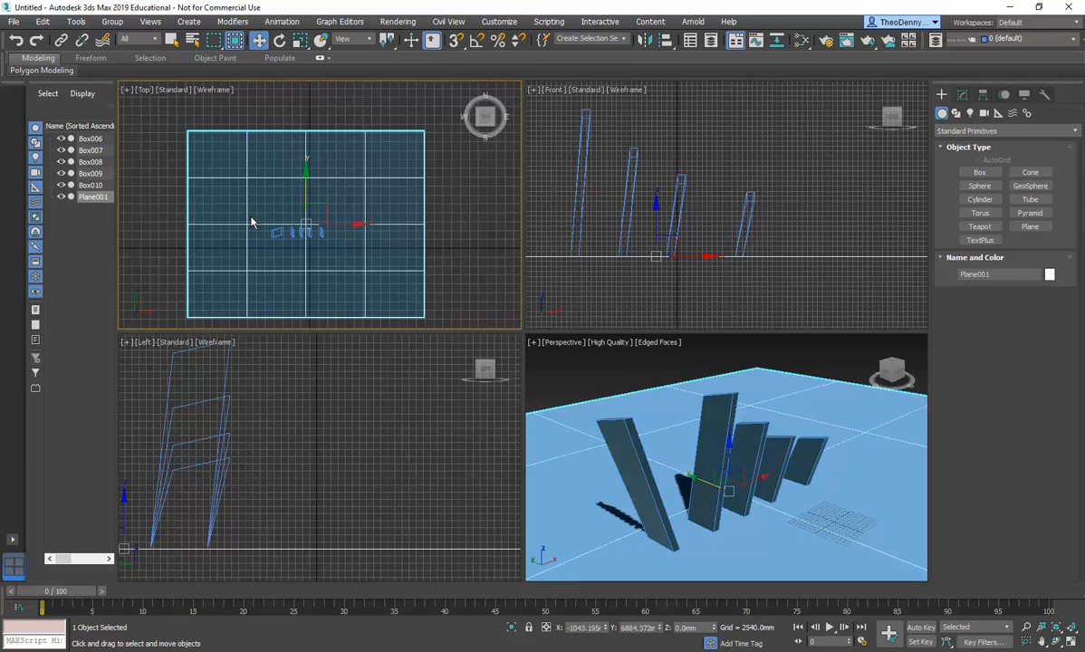
{"action": "mouse_move", "coordinate": [681, 516]}
{"action": "middle_mouse_down", "text": "alt"}
{"action": "mouse_move", "coordinate": [669, 509]}
{"action": "mouse_move", "coordinate": [681, 505]}
{"action": "middle_mouse_up", "text": "alt"}
{"action": "left_click", "coordinate": [681, 506]}
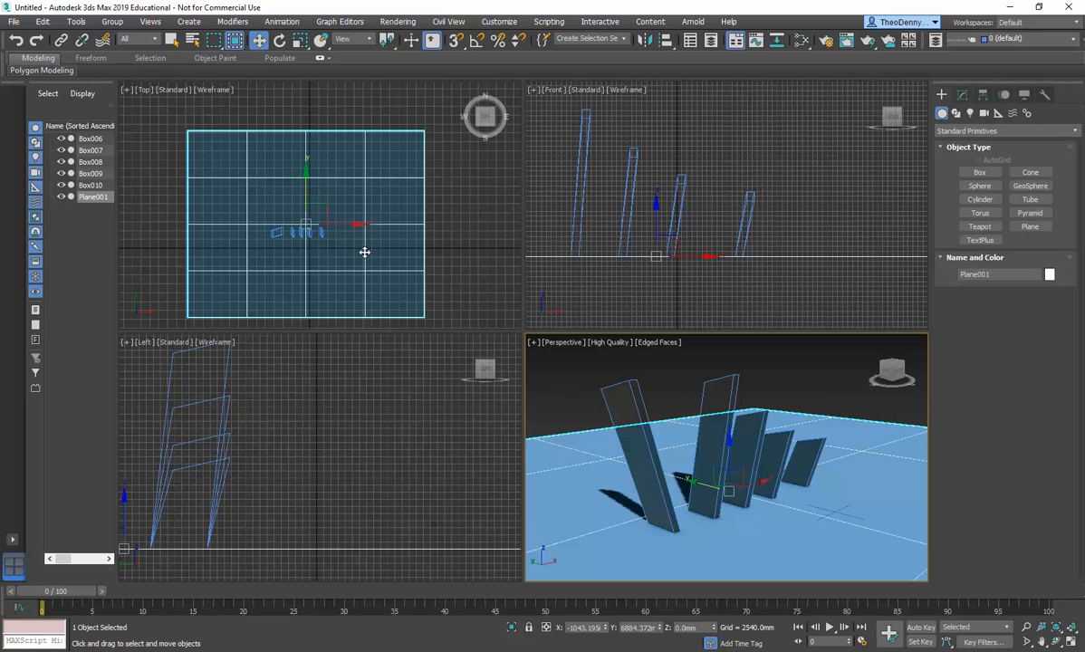
{"action": "left_click", "coordinate": [467, 221]}
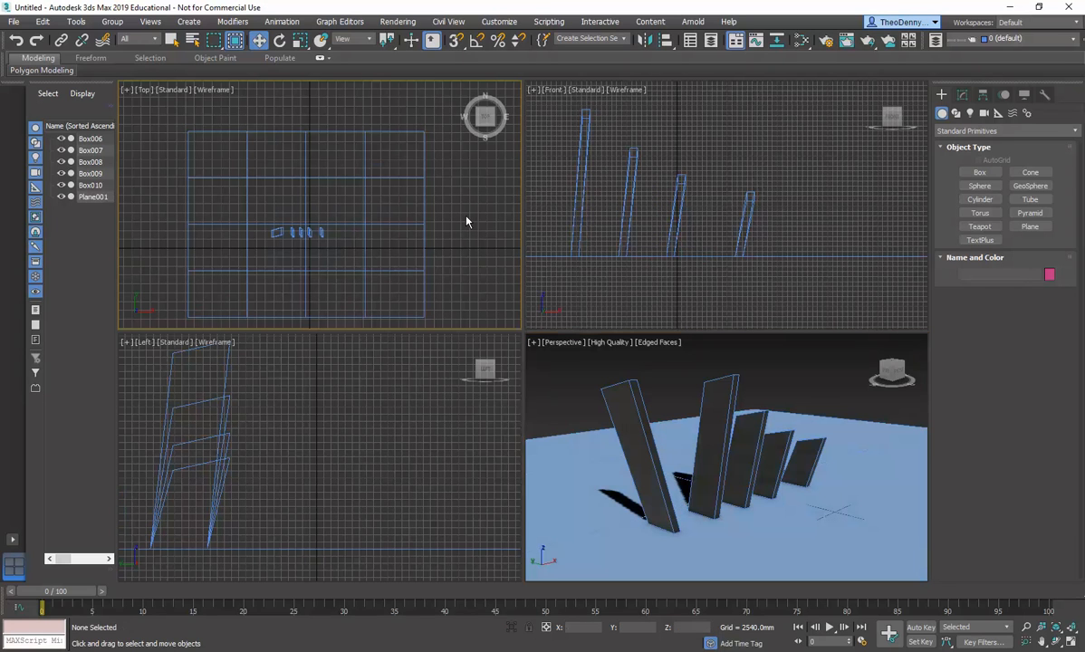
Start a Daylight system and accept the recommended Physical Camera Exposure Control at EV 15
{"action": "left_click", "coordinate": [969, 113]}
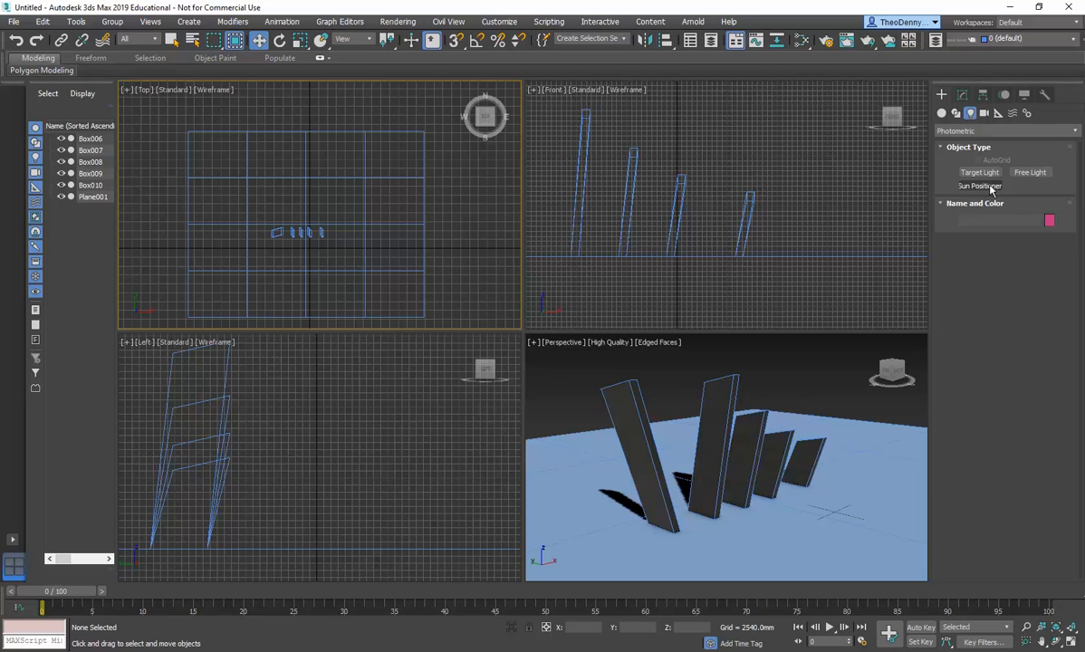
{"action": "left_click", "coordinate": [1027, 113]}
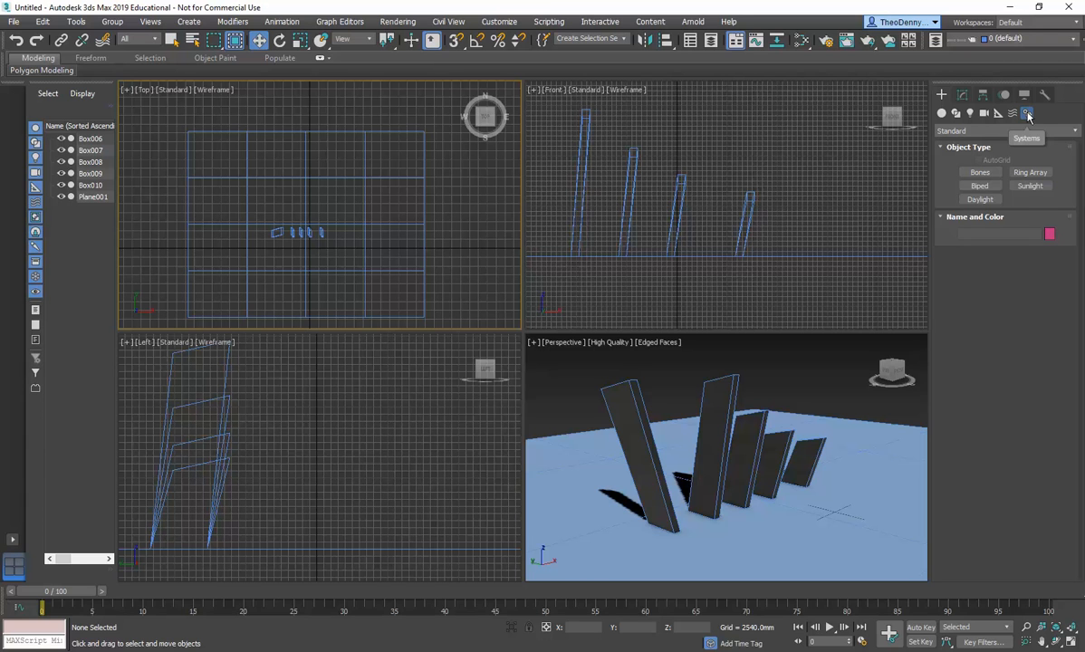
{"action": "left_click", "coordinate": [981, 199]}
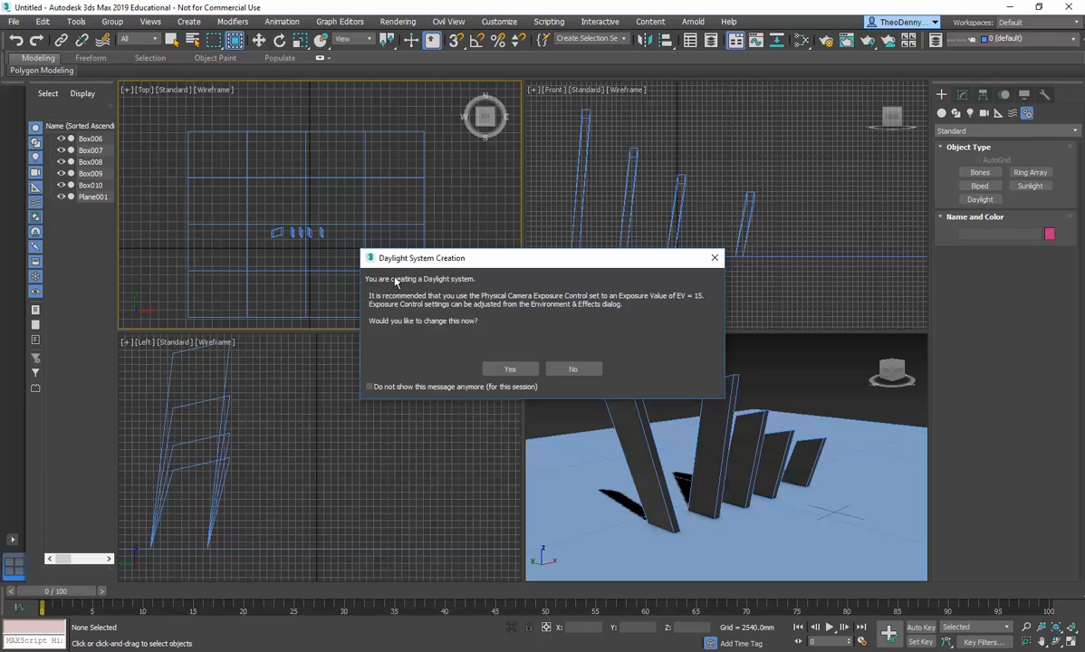
{"action": "left_click", "coordinate": [510, 370]}
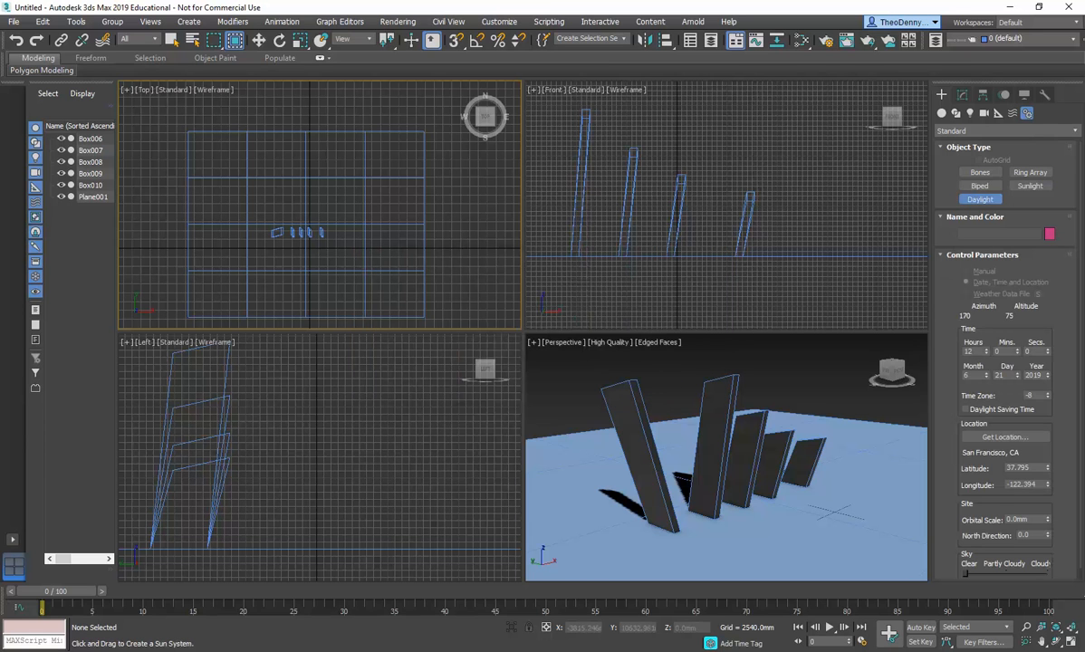
Place the daylight compass on the ground plane beside the panels, accept the mr Physical Sky environment map and set the sun's distance
{"action": "mouse_move", "coordinate": [226, 230]}
{"action": "left_mouse_down"}
{"action": "mouse_move", "coordinate": [228, 197]}
{"action": "mouse_move", "coordinate": [230, 228]}
{"action": "left_mouse_up"}
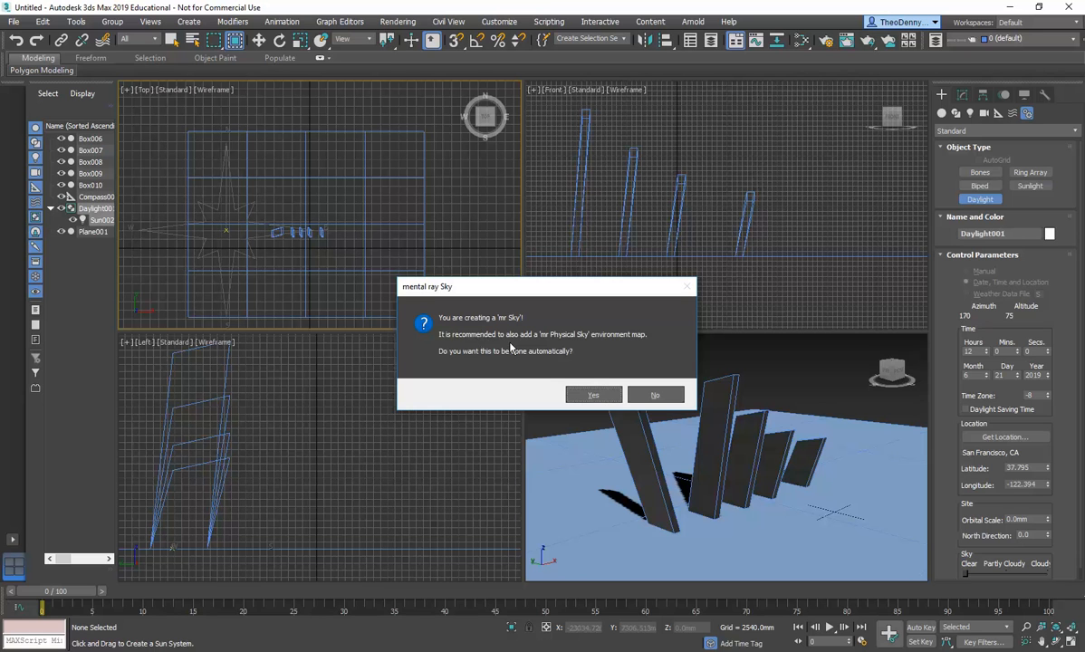
{"action": "left_click", "coordinate": [593, 395]}
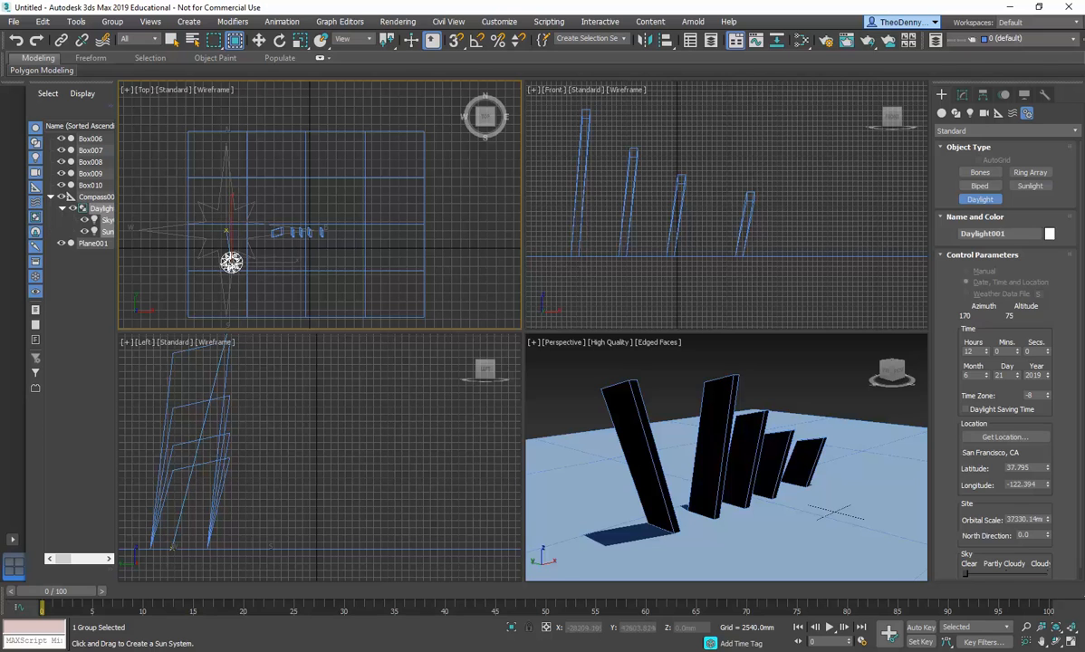
{"action": "left_click", "coordinate": [249, 98]}
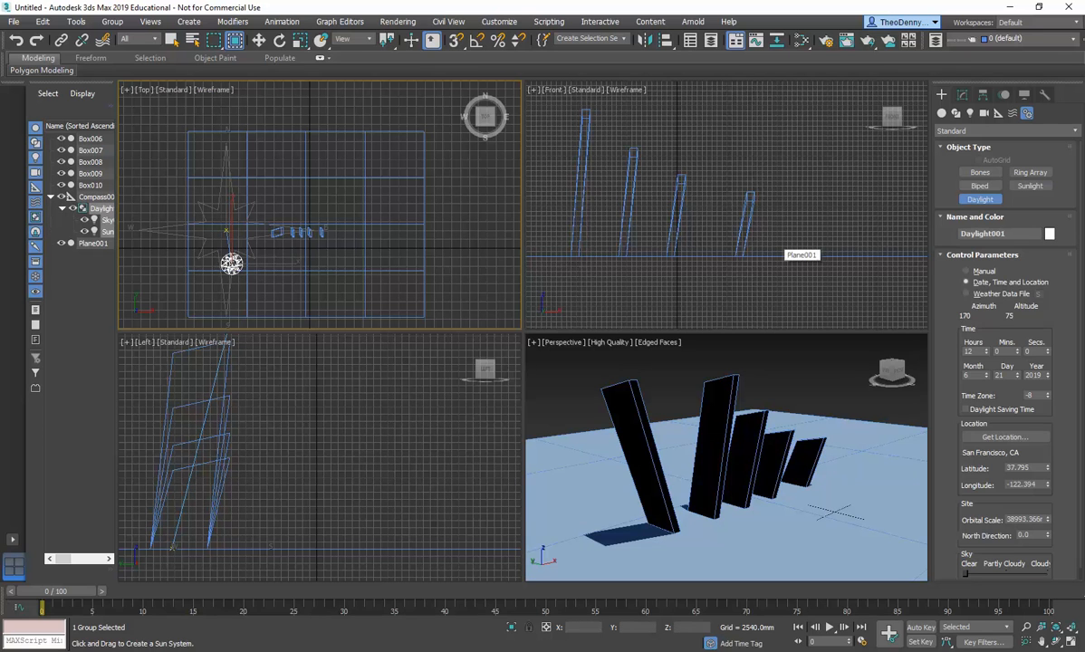
{"action": "key", "text": "w"}
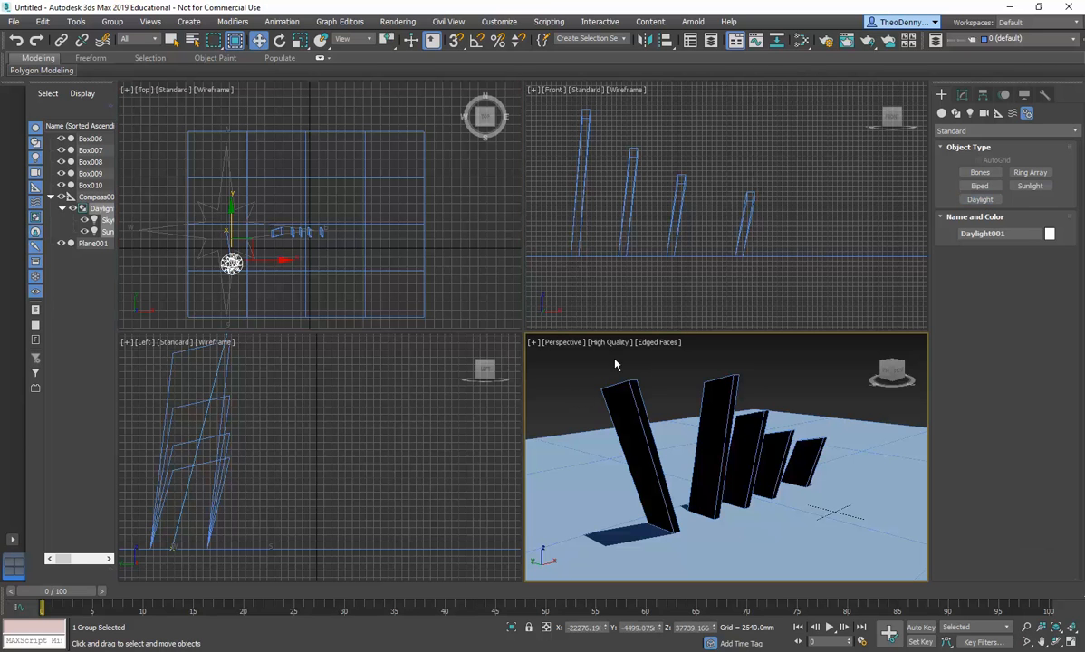
Move the daylight compass up and to the left in the Top view so it sits clear of the row of panels
{"action": "left_click", "coordinate": [662, 489]}
{"action": "left_click", "coordinate": [586, 463]}
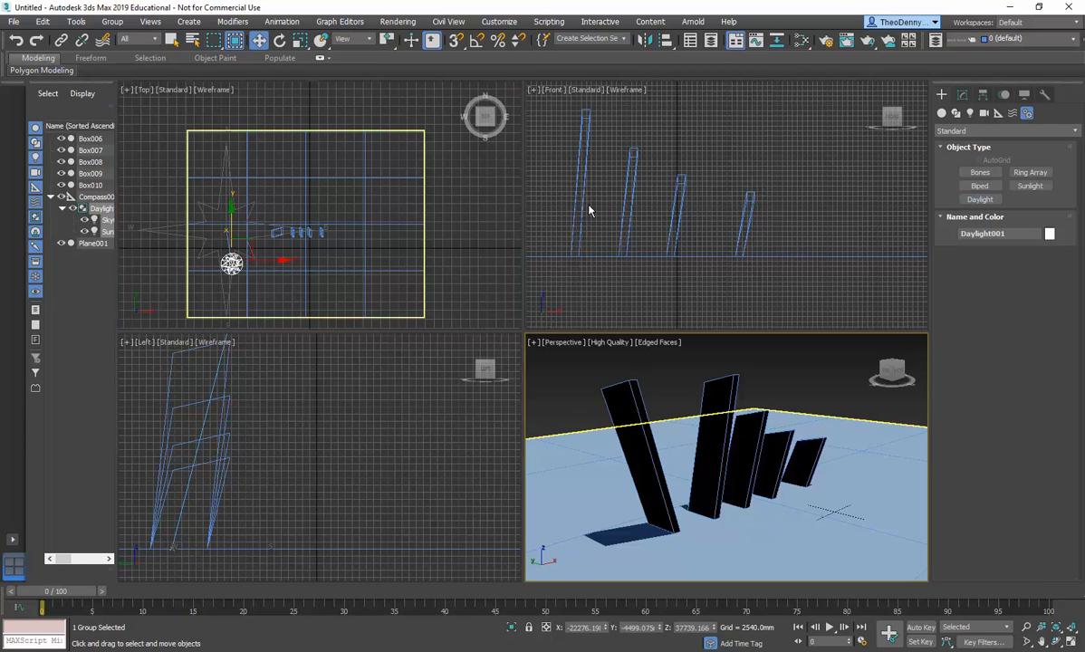
{"action": "left_click", "coordinate": [180, 220]}
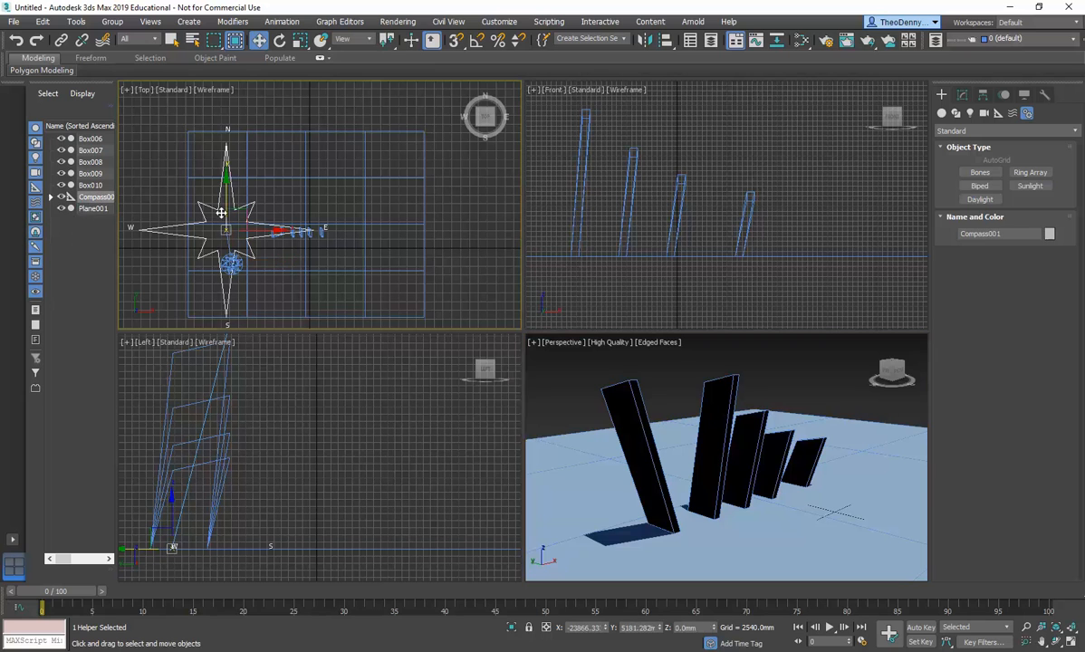
{"action": "left_click_drag", "start_coordinate": [242, 223], "coordinate": [231, 172]}
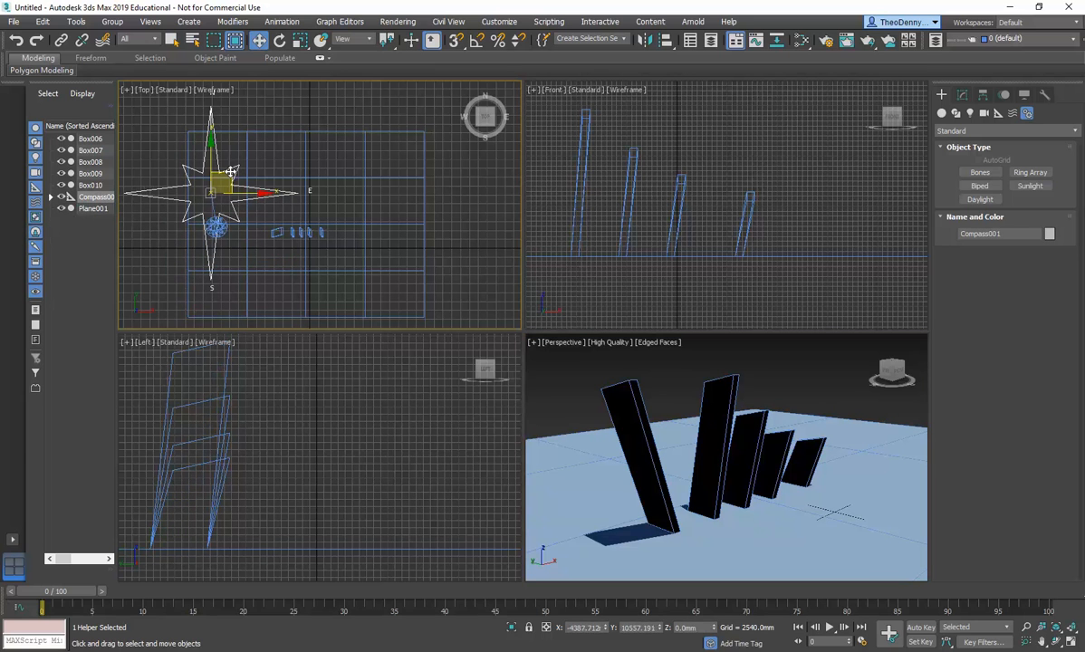
Select the daylight head in the Top view and display its Daylight parameters
{"action": "right_click", "coordinate": [642, 214]}
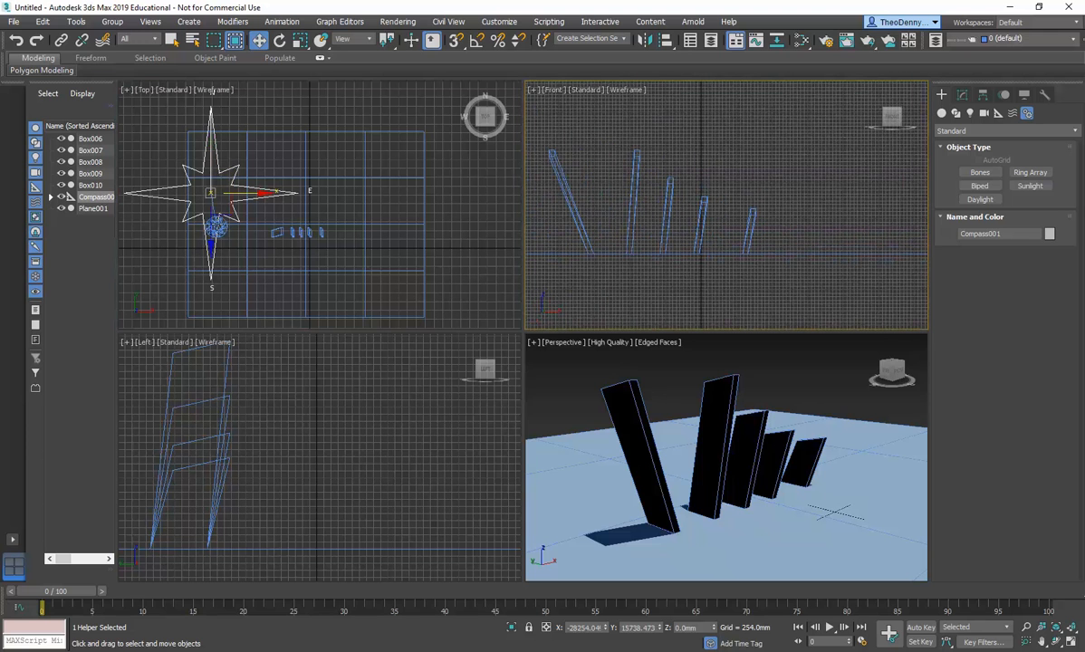
{"action": "left_click", "coordinate": [215, 227]}
{"action": "left_click", "coordinate": [961, 96]}
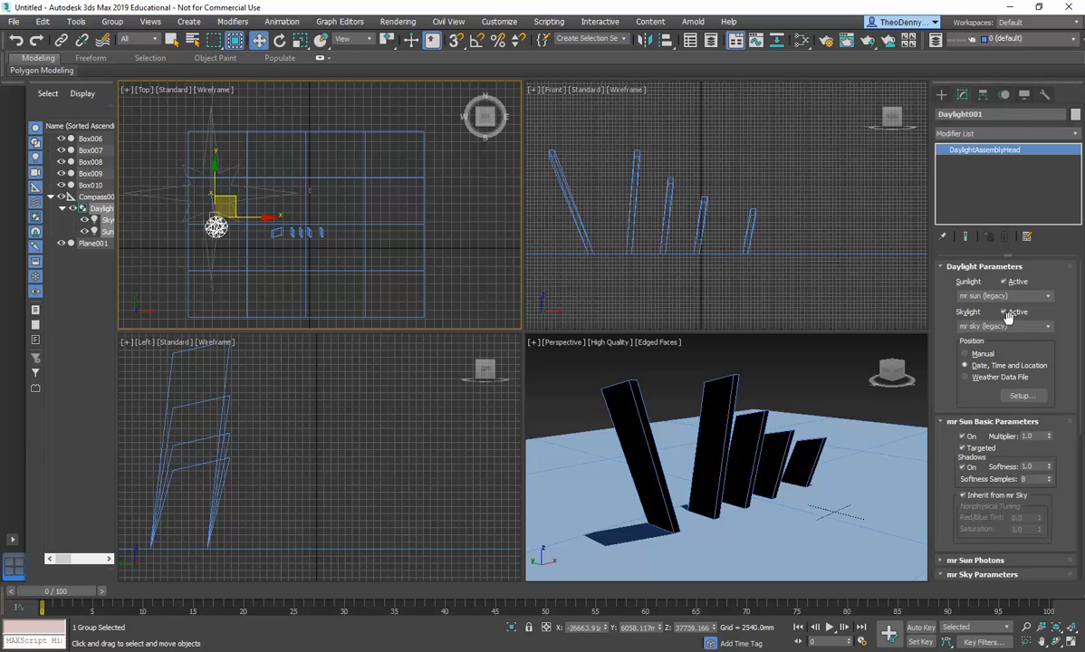
Render the Perspective view with the ART Renderer and dismiss the rendered frame and render settings
{"action": "right_click", "coordinate": [625, 367]}
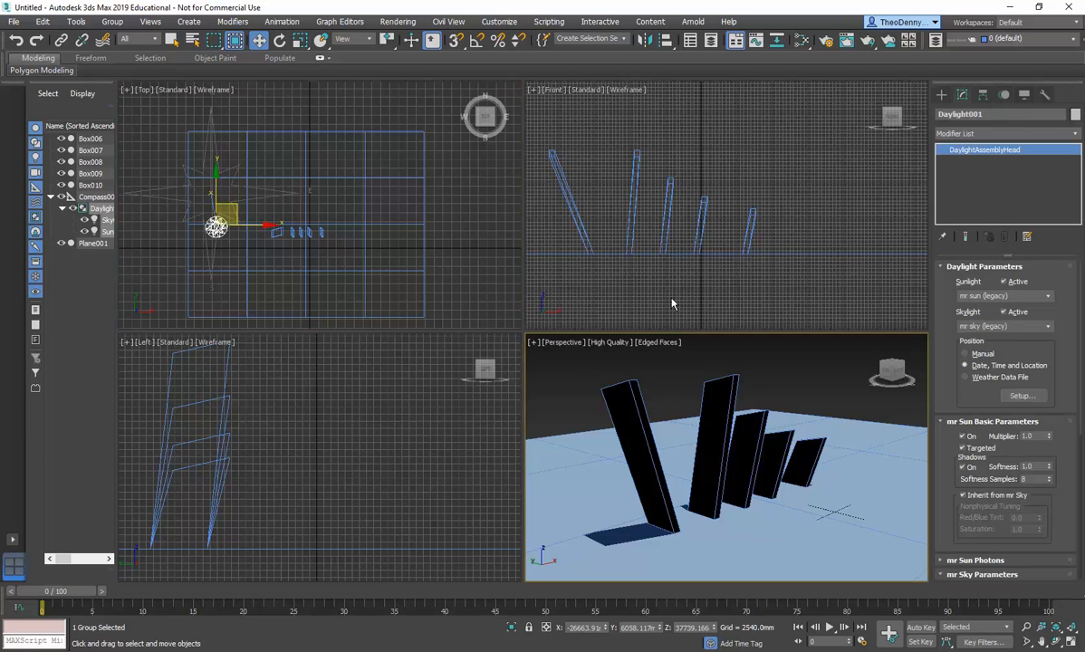
{"action": "left_click", "coordinate": [824, 40]}
{"action": "left_click_drag", "start_coordinate": [552, 24], "coordinate": [435, 68]}
{"action": "left_click", "coordinate": [568, 97]}
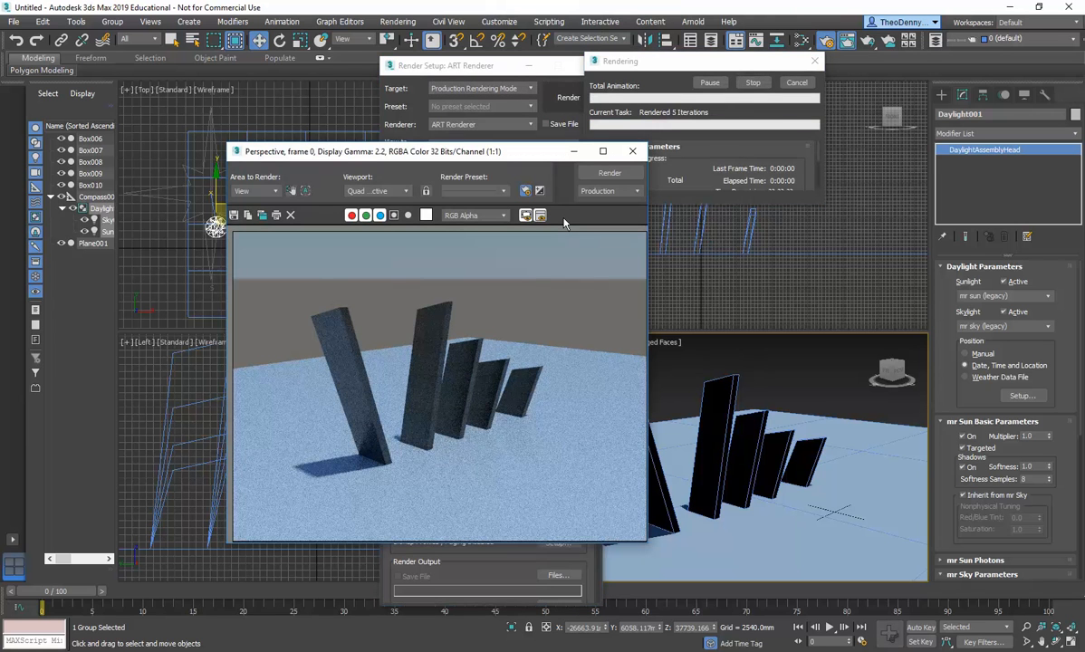
{"action": "left_click", "coordinate": [632, 152]}
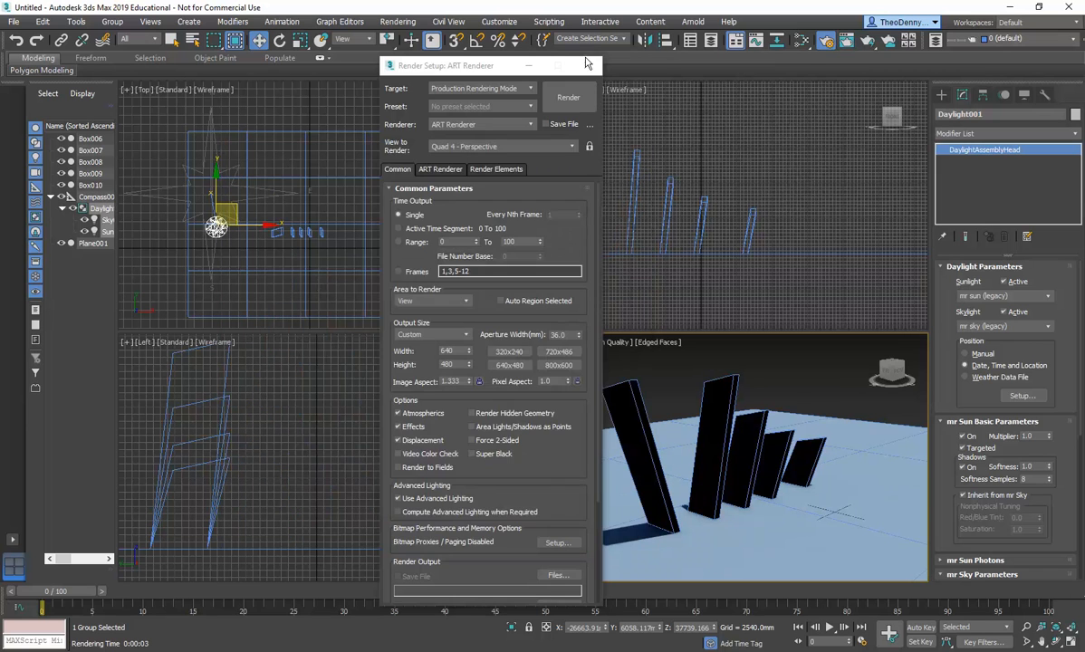
{"action": "left_click", "coordinate": [587, 65]}
Select the ground plane, raise its render scale multiplier to about 19.4 and test-render the Perspective view
{"action": "left_click", "coordinate": [646, 470]}
{"action": "scroll", "coordinate": [646, 471], "scroll_direction": "up", "scroll_amount": 4}
{"action": "mouse_move", "coordinate": [646, 471]}
{"action": "middle_mouse_down", "text": "alt"}
{"action": "mouse_move", "coordinate": [648, 480]}
{"action": "mouse_move", "coordinate": [606, 398]}
{"action": "mouse_move", "coordinate": [641, 460]}
{"action": "middle_mouse_up", "text": "alt"}
{"action": "scroll", "coordinate": [636, 447], "scroll_direction": "down", "scroll_amount": 5}
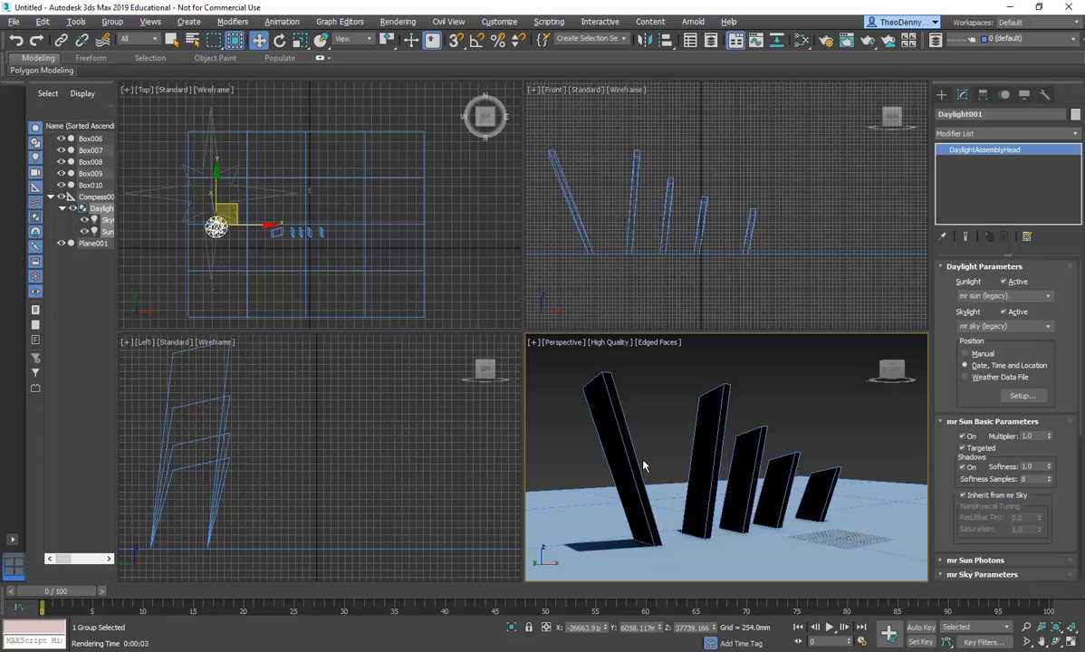
{"action": "left_click", "coordinate": [665, 507]}
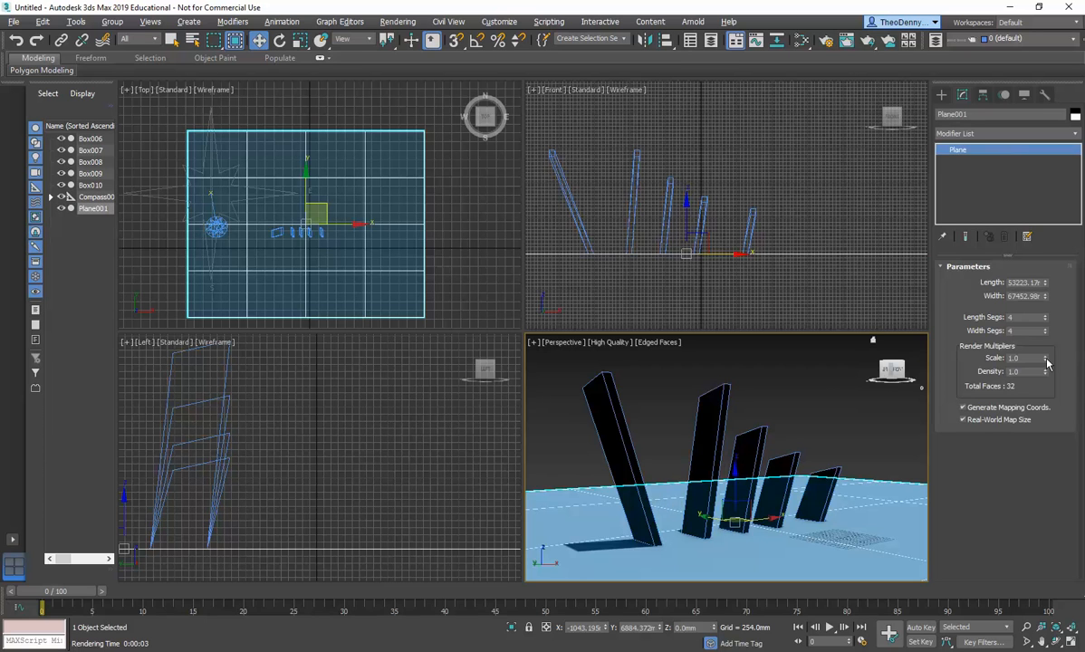
{"action": "left_click_drag", "start_coordinate": [1047, 362], "coordinate": [1059, 192]}
{"action": "left_click_drag", "start_coordinate": [1003, 598], "coordinate": [1071, 626]}
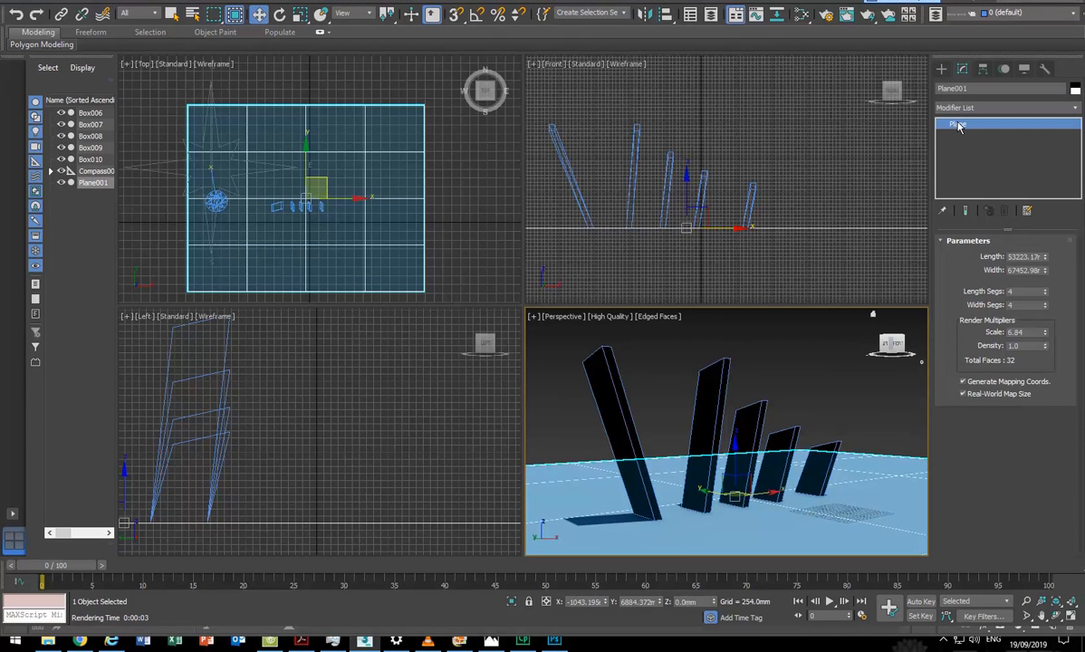
{"action": "left_click_drag", "start_coordinate": [1046, 332], "coordinate": [1057, 207]}
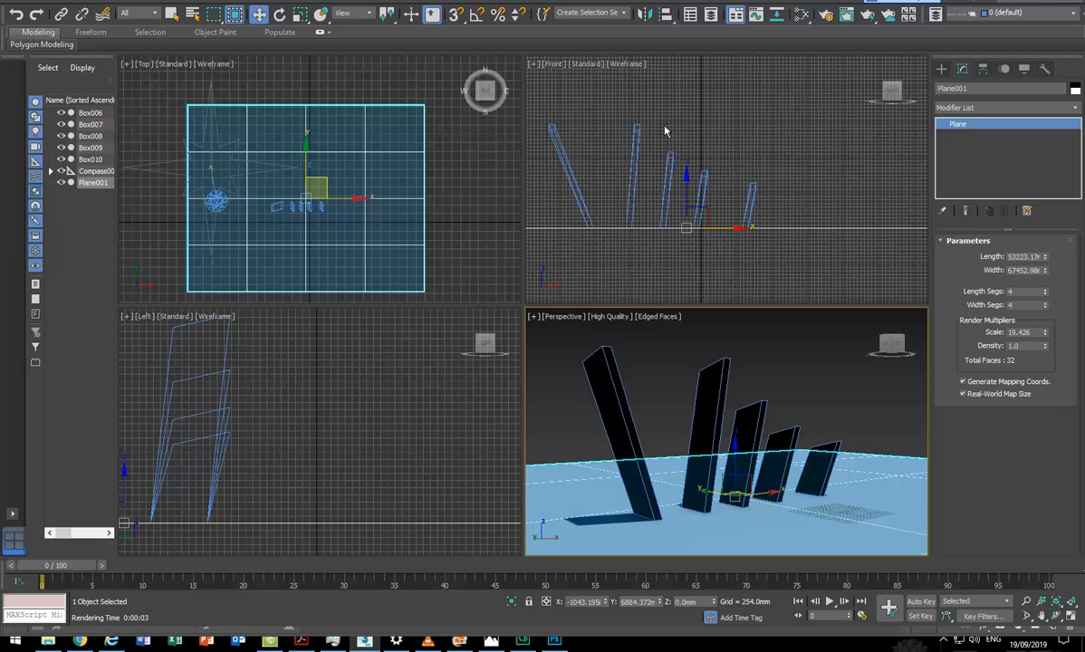
{"action": "left_click", "coordinate": [867, 13]}
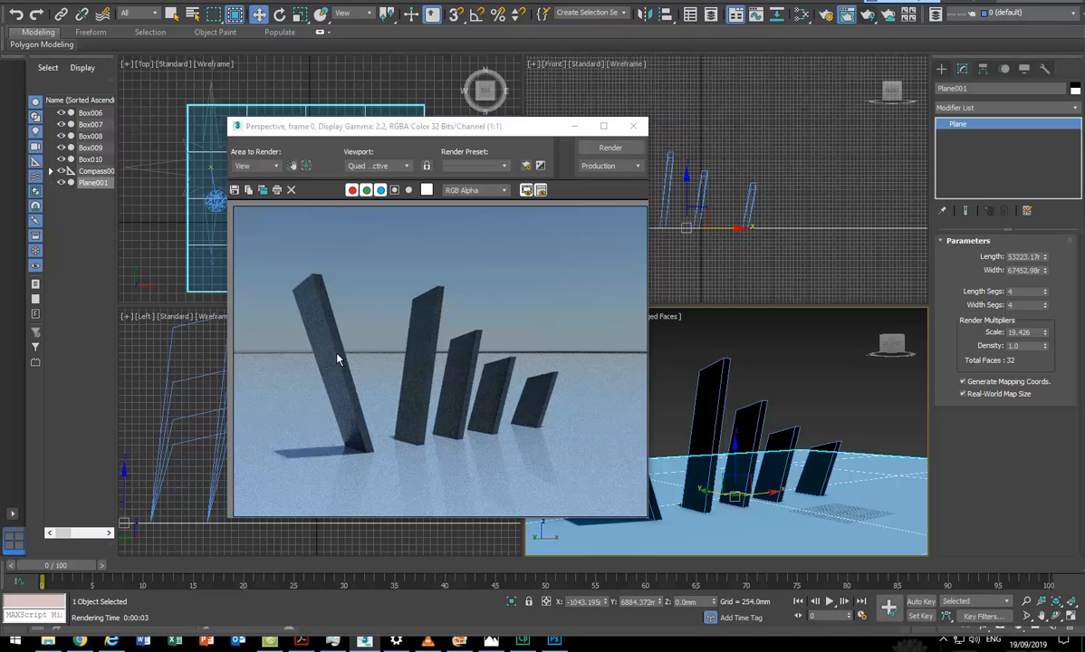
{"action": "left_click", "coordinate": [632, 126]}
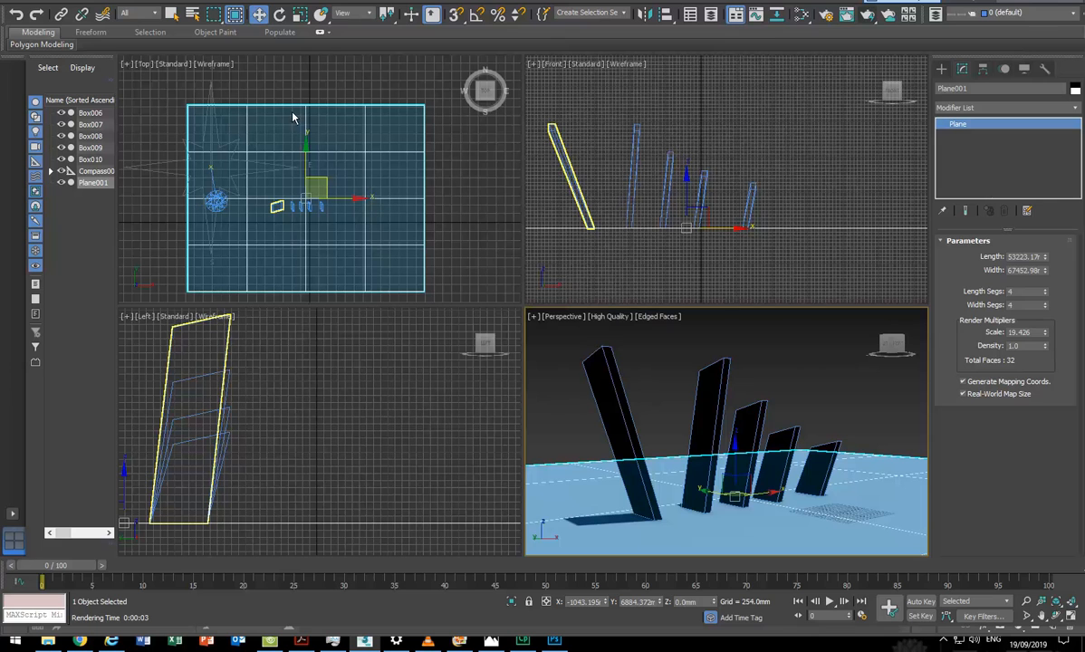
Increase the ground plane's render scale multiplier to about 119 and check the horizon in another render
{"action": "left_click_drag", "start_coordinate": [1047, 336], "coordinate": [1070, 0]}
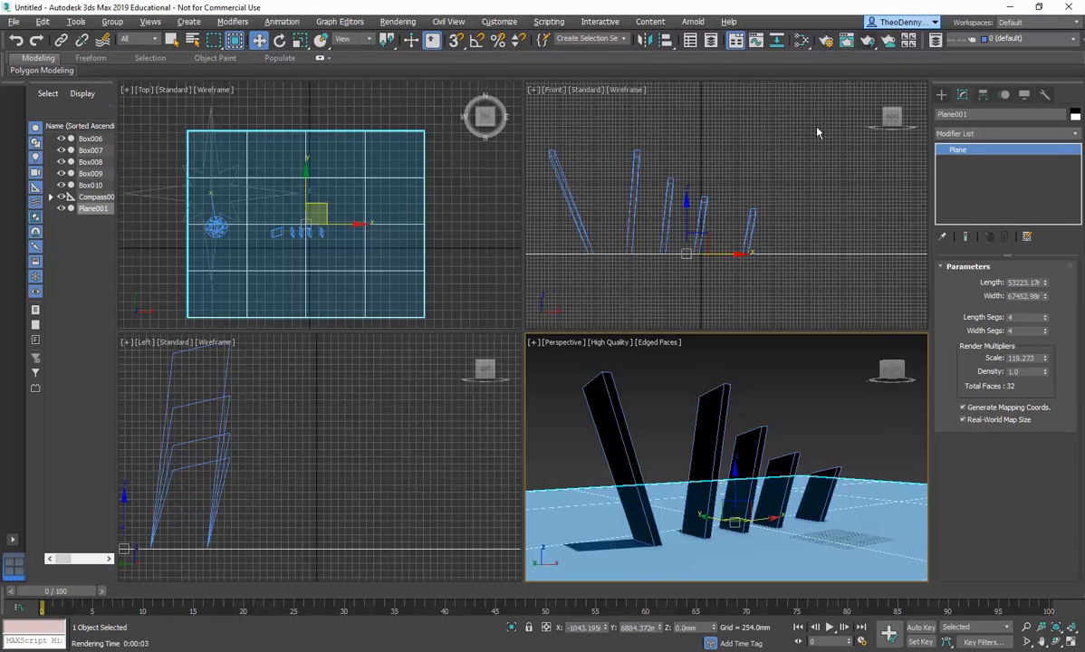
{"action": "left_click", "coordinate": [846, 40]}
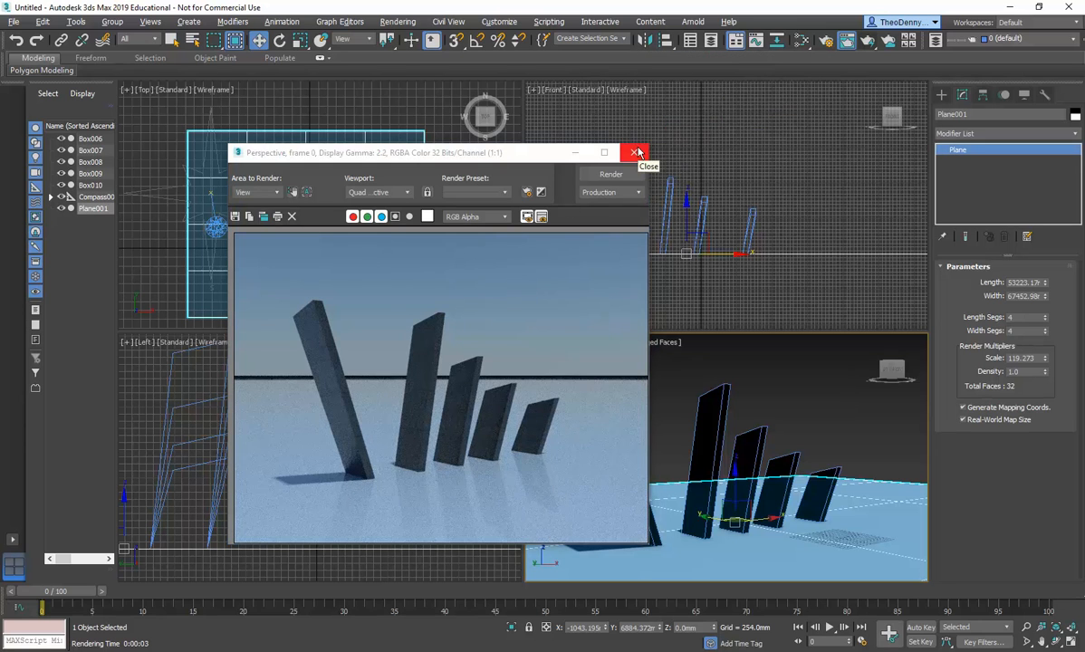
{"action": "left_click", "coordinate": [637, 152]}
{"action": "left_click", "coordinate": [672, 486]}
{"action": "left_click", "coordinate": [673, 486]}
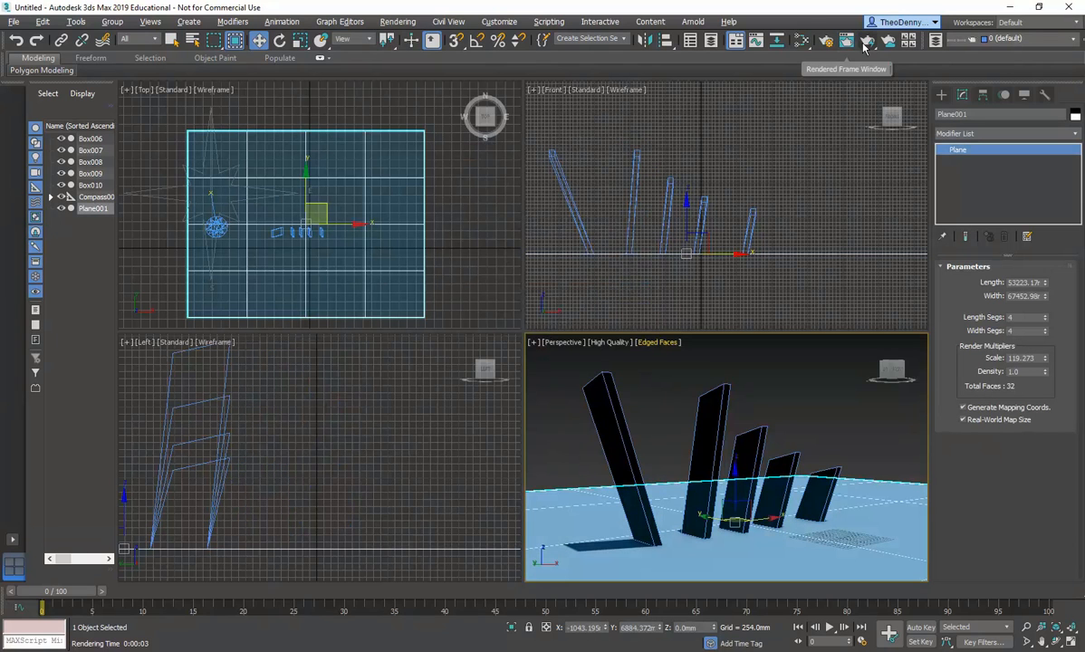
Load the Concrete material from the Autodesk Material Library into the Solid Glass sample slot of the Material Editor
{"action": "left_click_drag", "start_coordinate": [801, 40], "coordinate": [802, 61]}
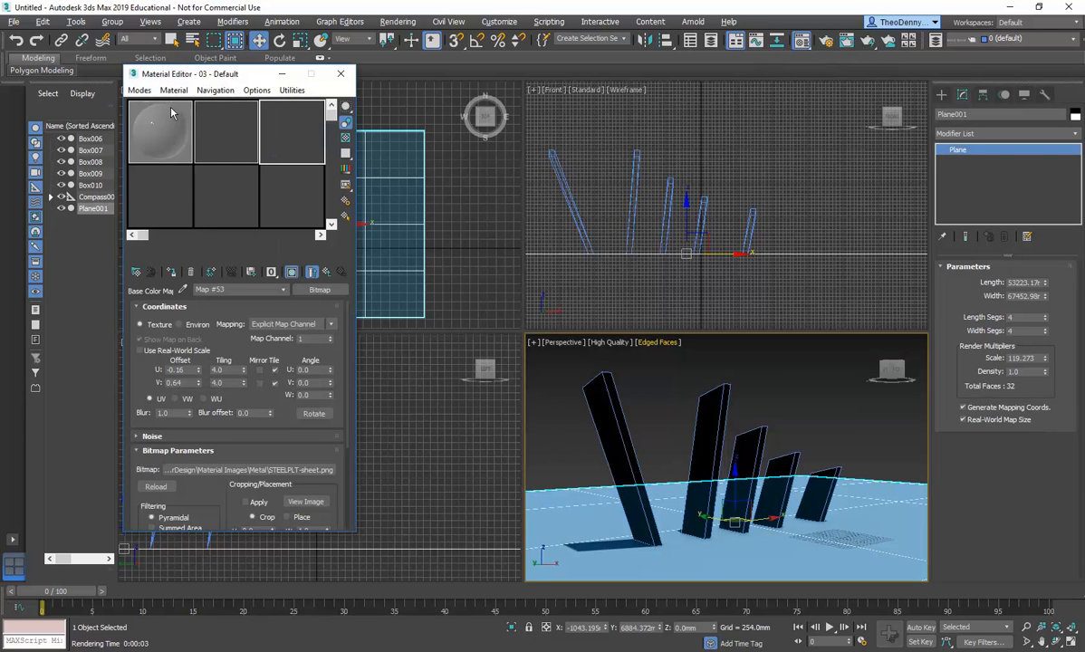
{"action": "left_click", "coordinate": [177, 201]}
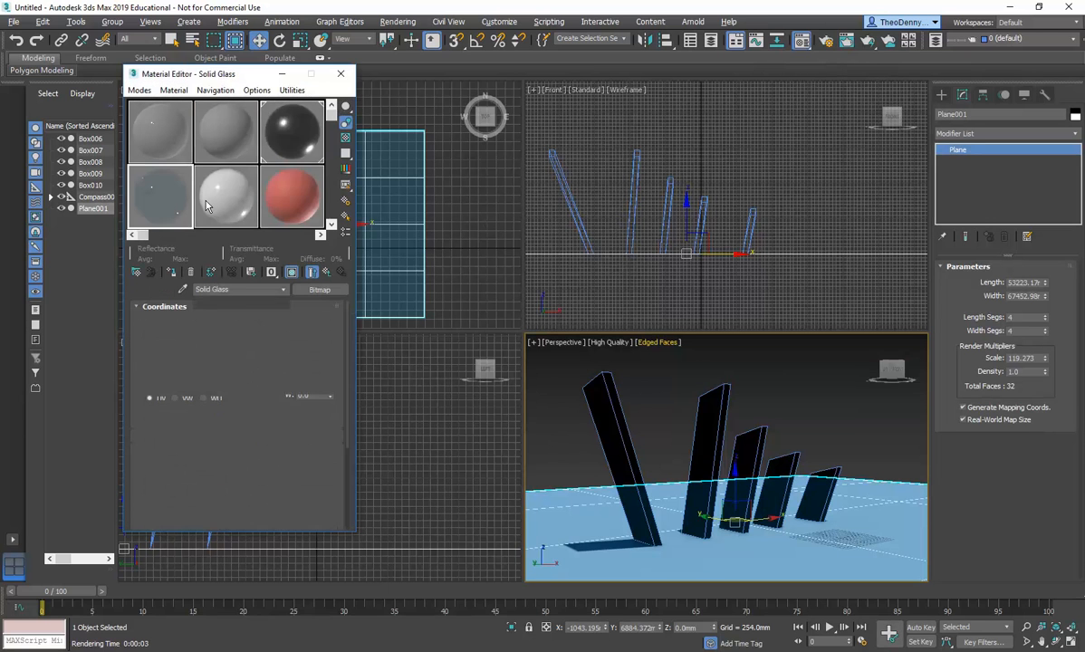
{"action": "left_click", "coordinate": [137, 272]}
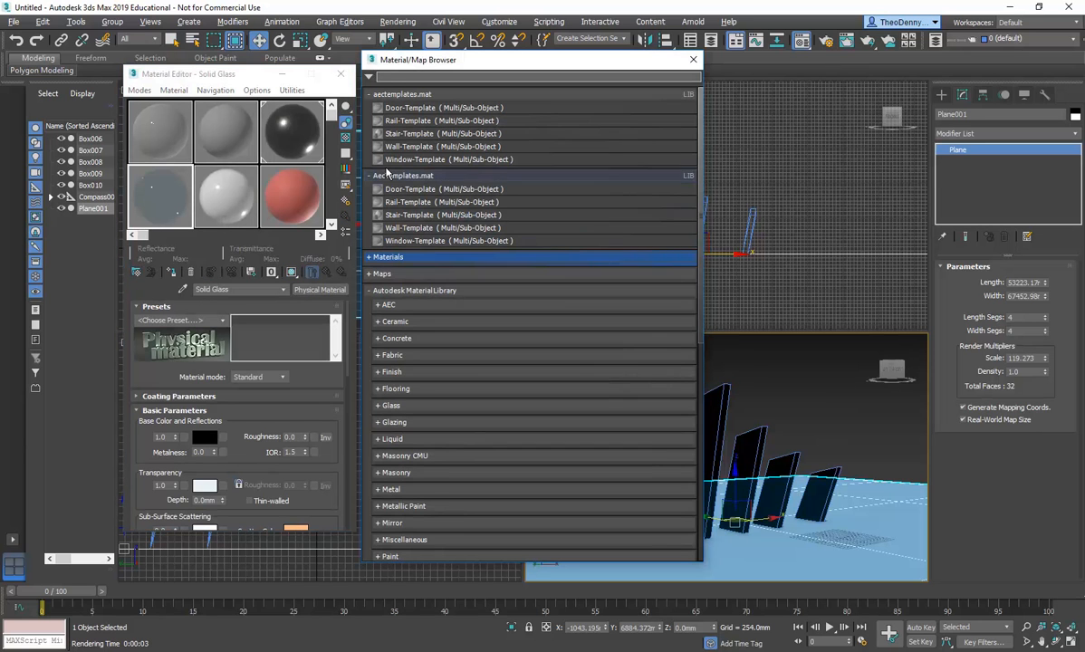
{"action": "left_click", "coordinate": [378, 340]}
{"action": "left_click", "coordinate": [379, 339]}
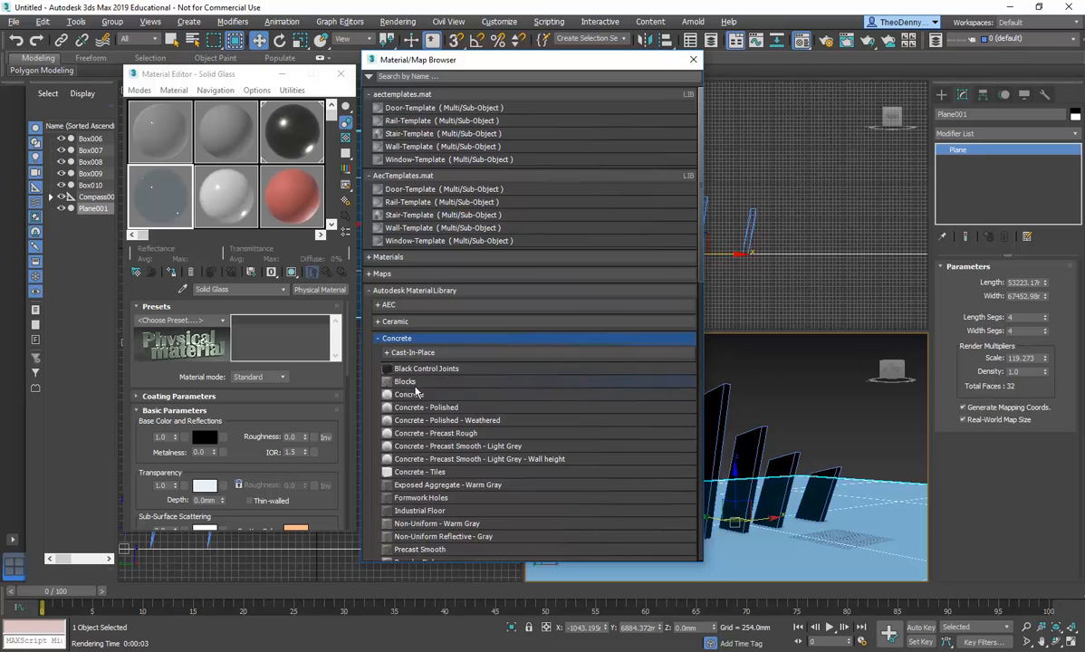
{"action": "left_click_drag", "start_coordinate": [415, 398], "coordinate": [162, 202]}
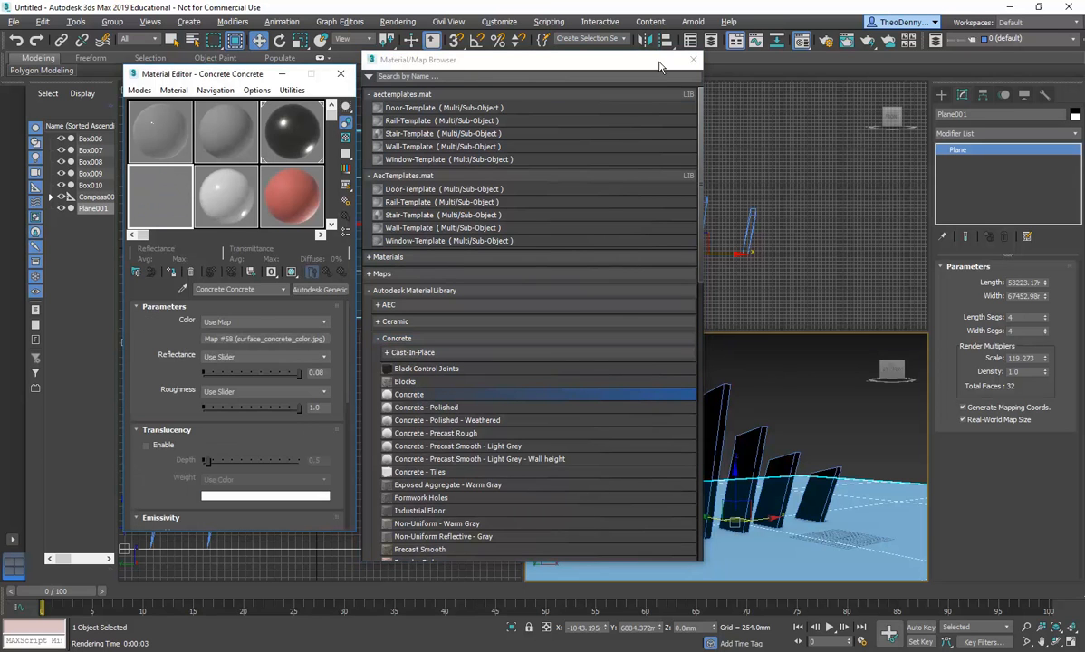
{"action": "left_click", "coordinate": [694, 59]}
Assign the library Concrete material to the ground plane and test-render the Perspective view
{"action": "left_click", "coordinate": [170, 270]}
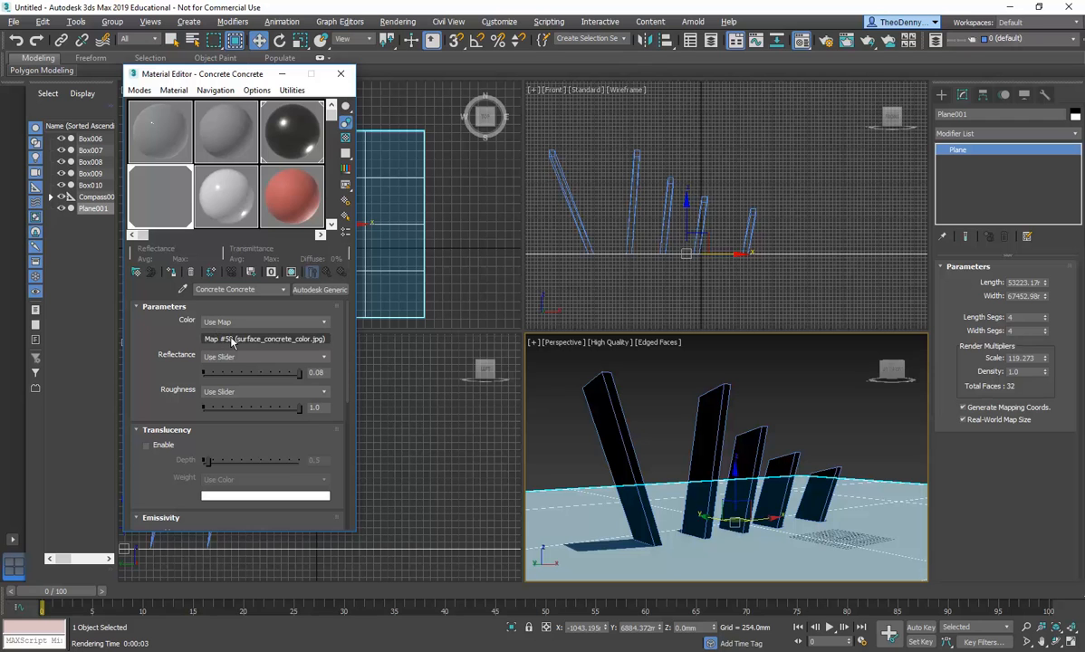
{"action": "left_click", "coordinate": [824, 40]}
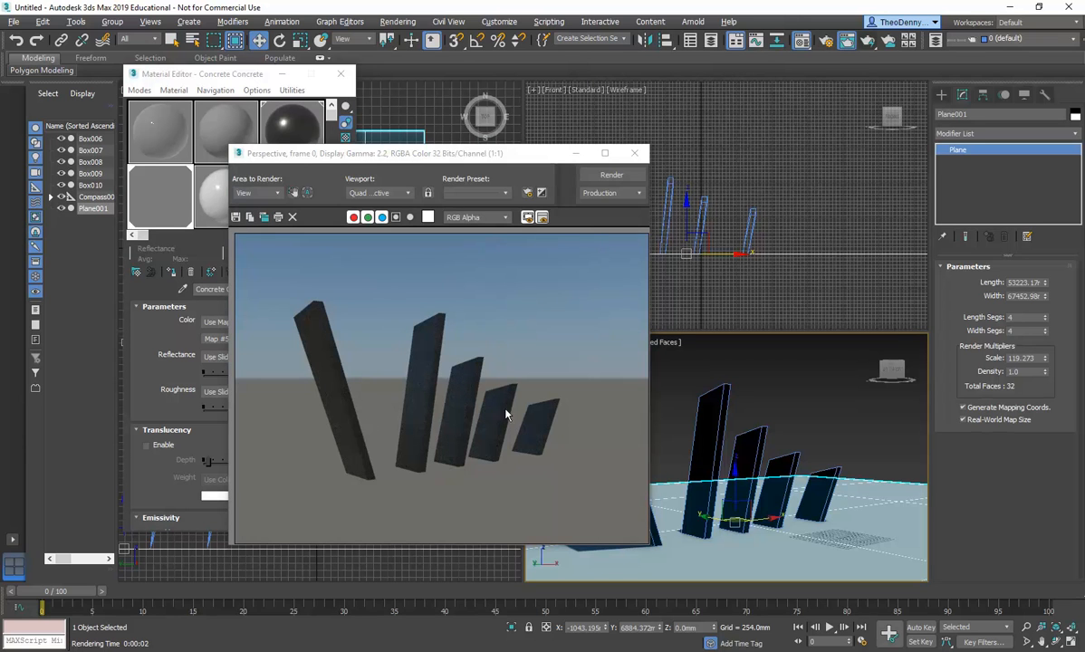
{"action": "left_click", "coordinate": [634, 152]}
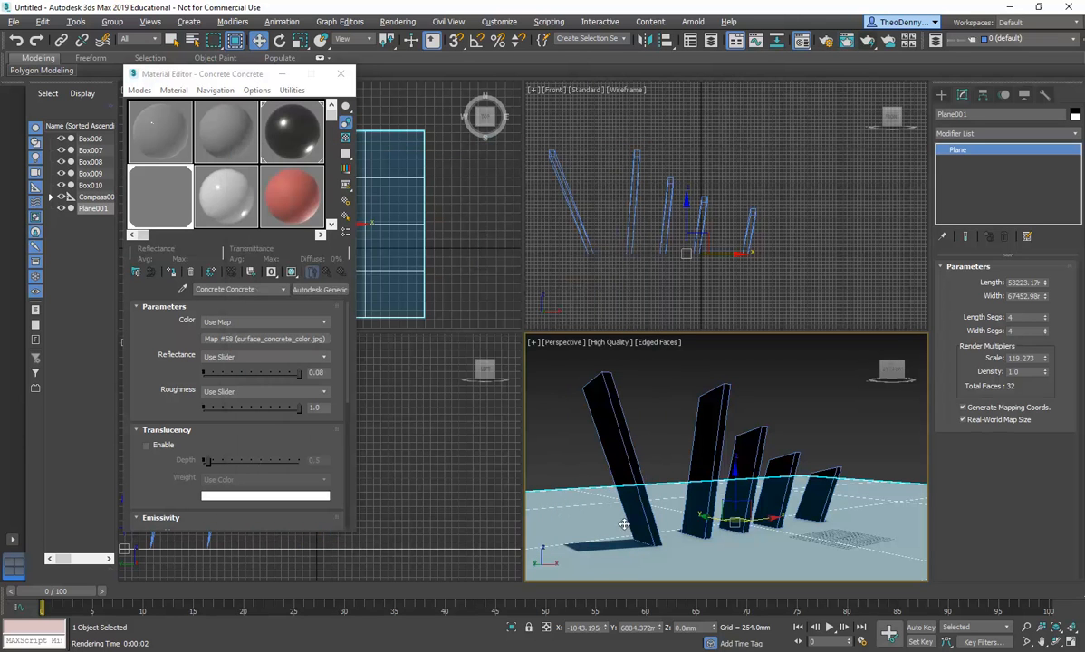
Apply the Polished Concrete preset to the Ceramic physical material in the Material Editor
{"action": "left_click", "coordinate": [218, 194]}
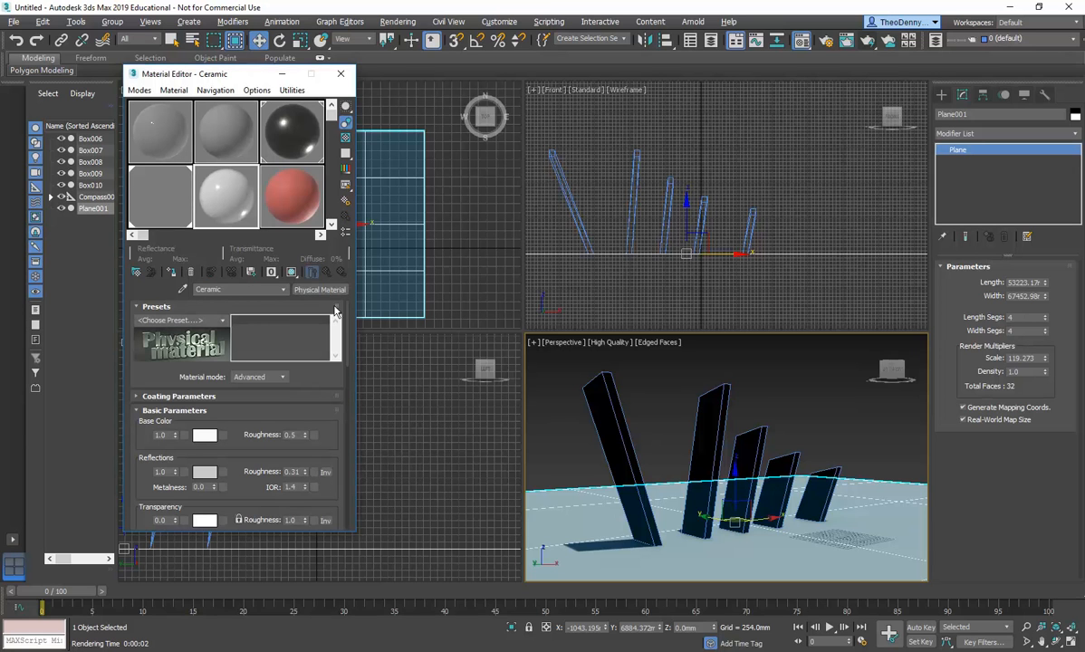
{"action": "left_click", "coordinate": [222, 320]}
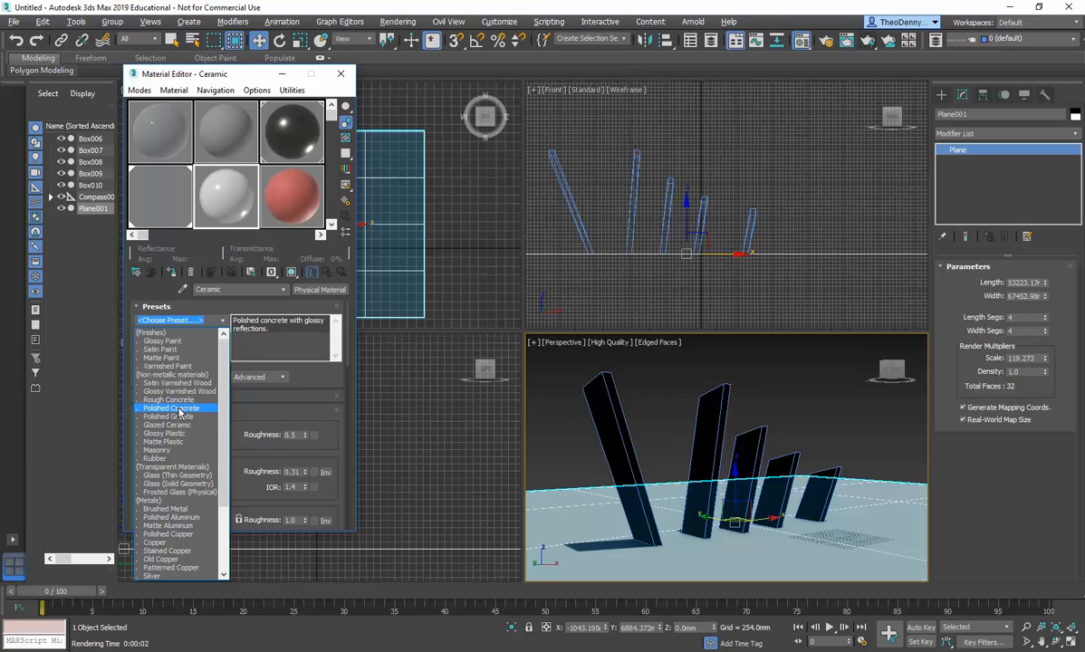
{"action": "left_click", "coordinate": [176, 408]}
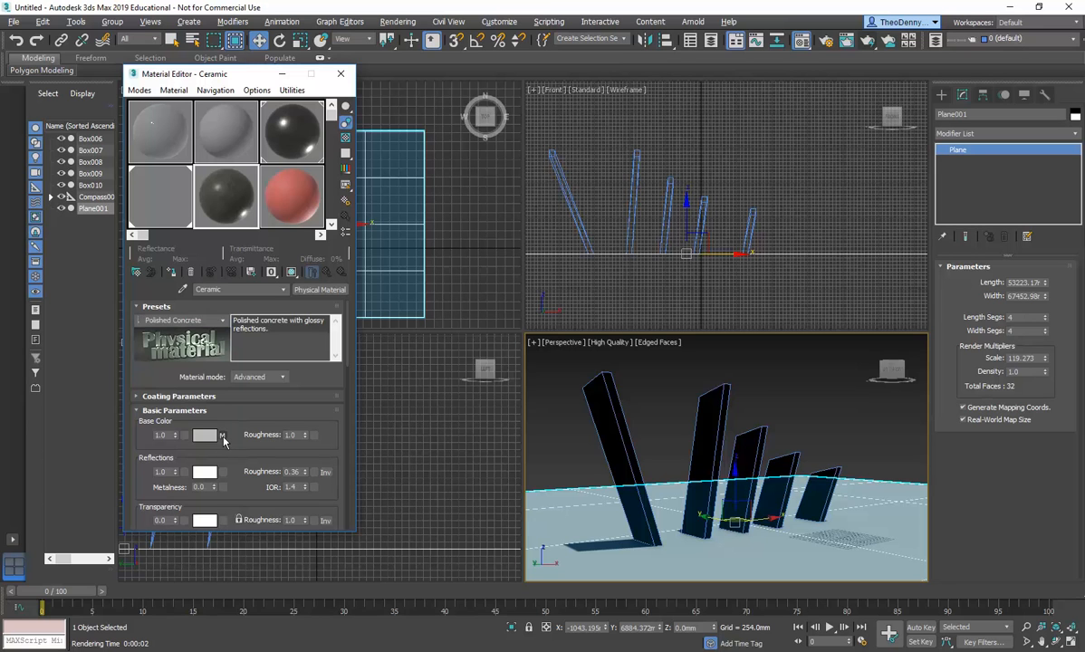
Go into the base color's polished concrete texture under Color #1 and enable Use Real-World Scale
{"action": "left_click", "coordinate": [222, 436]}
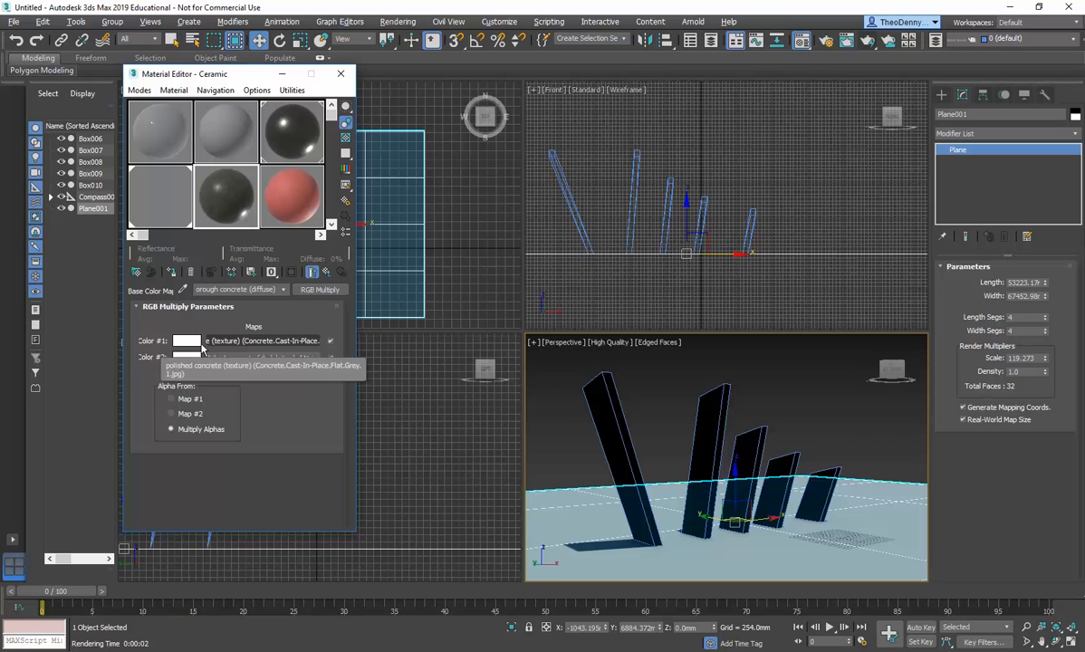
{"action": "left_click", "coordinate": [260, 342]}
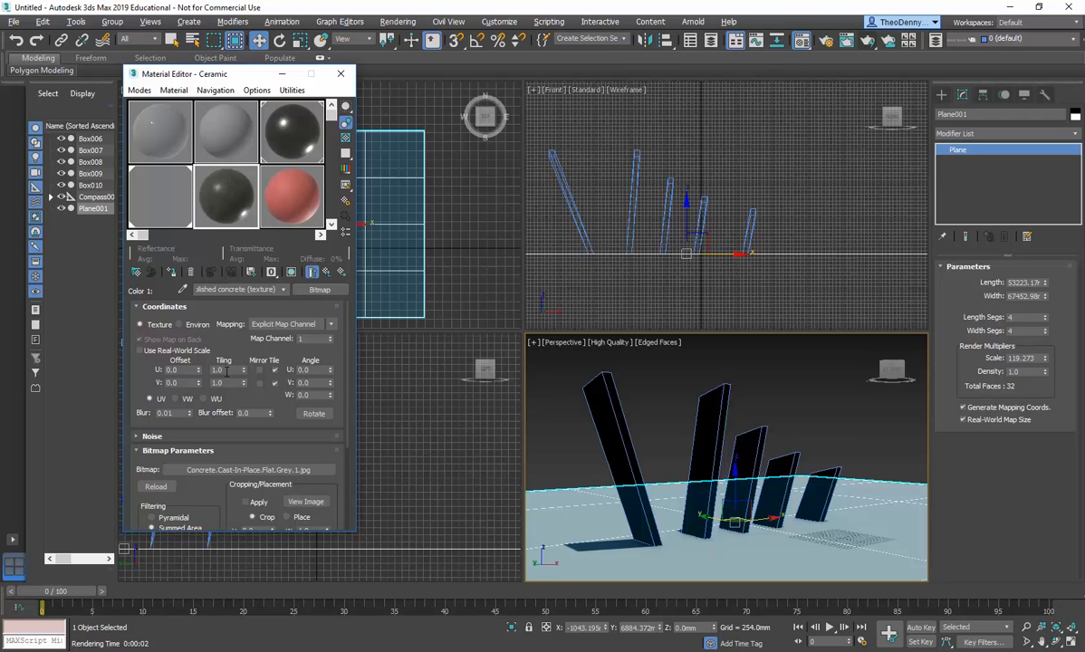
{"action": "left_click", "coordinate": [141, 351]}
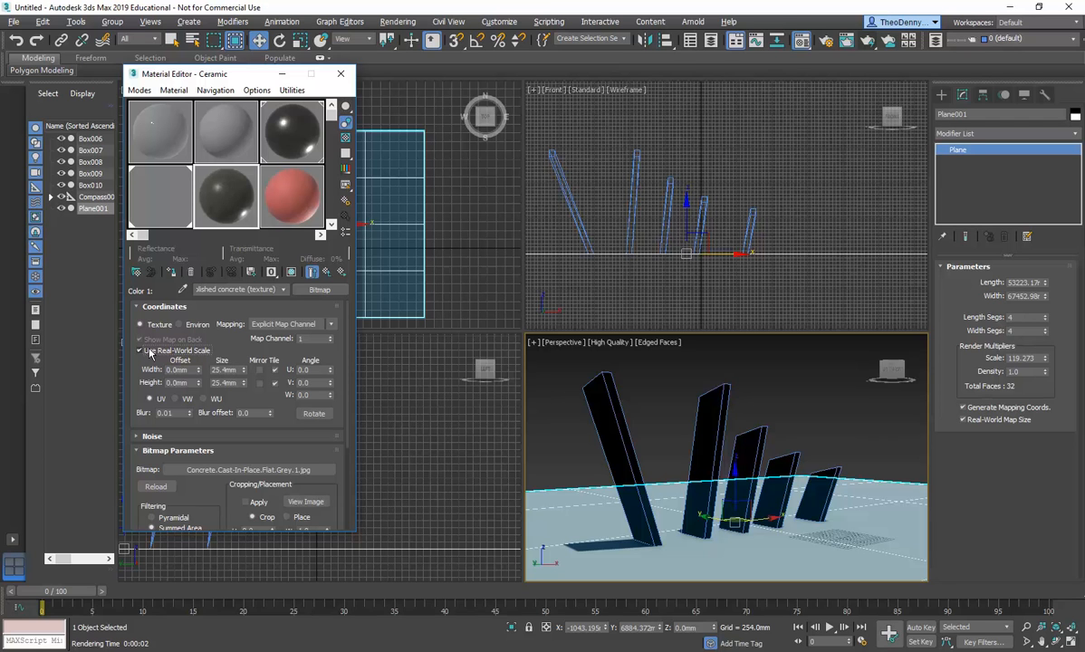
View the concrete bitmap to judge its proportions and set its real-world size to 2000 mm wide by 1500 mm high
{"action": "left_click", "coordinate": [302, 501]}
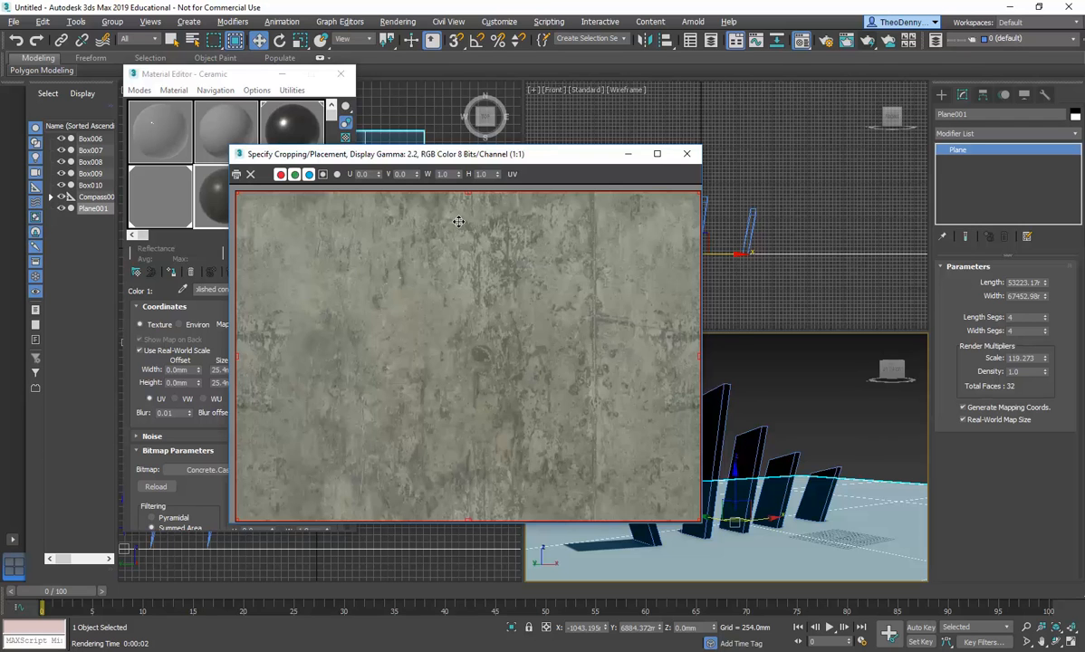
{"action": "left_click", "coordinate": [687, 153]}
{"action": "left_click", "coordinate": [224, 369]}
{"action": "left_click", "coordinate": [306, 501]}
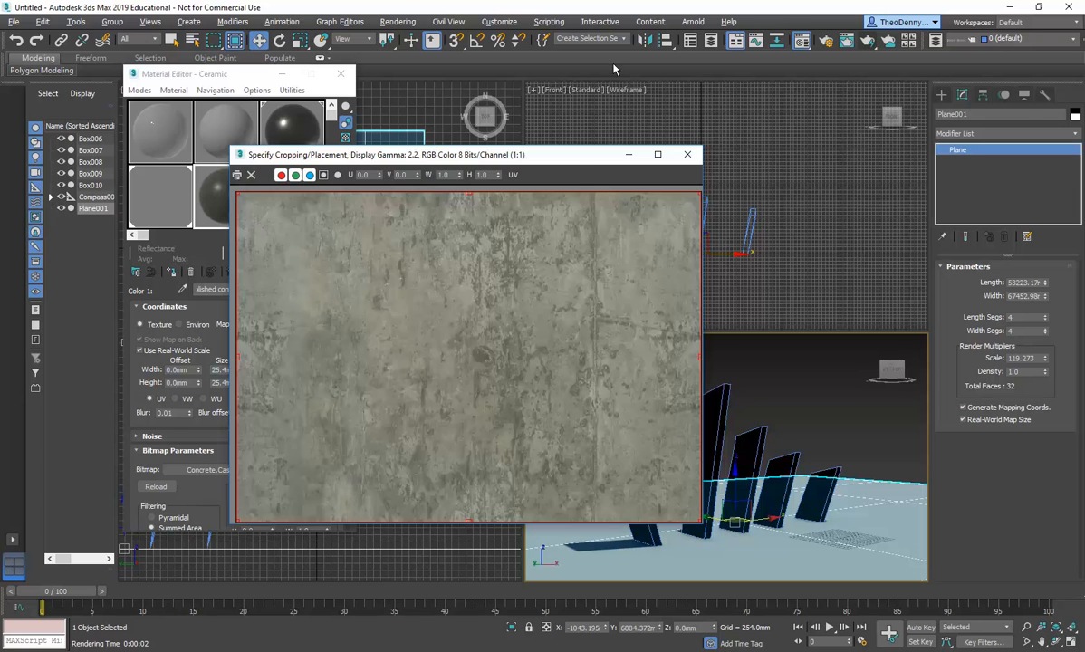
{"action": "left_click", "coordinate": [687, 154]}
{"action": "double_click", "coordinate": [233, 369]}
{"action": "type", "text": "2000"}
{"action": "key", "text": "Tab"}
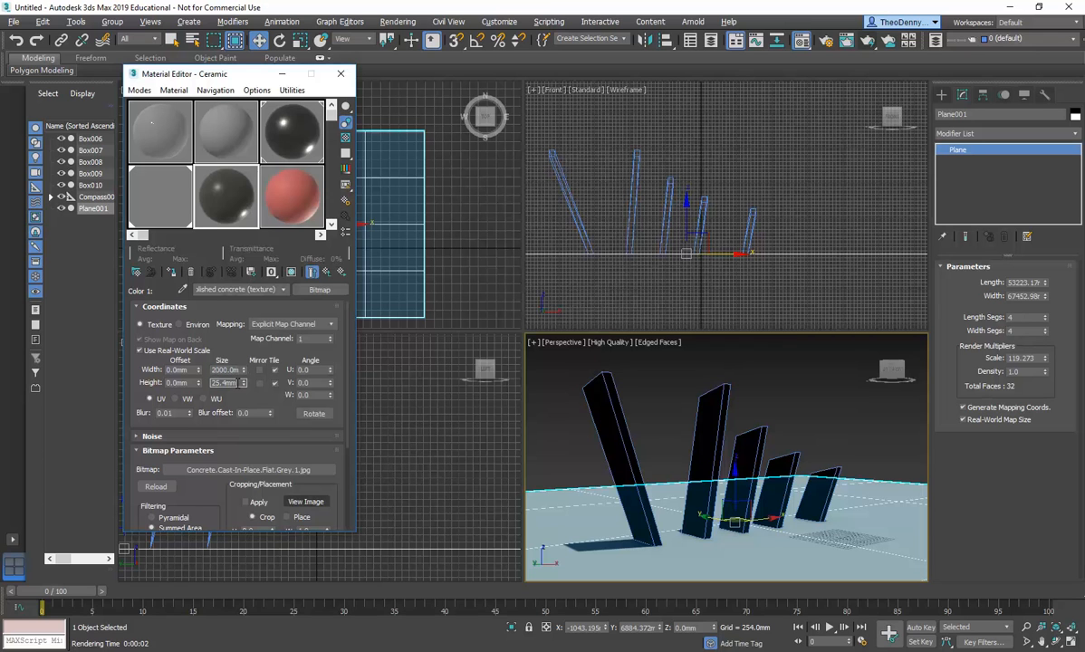
{"action": "type", "text": "1500"}
{"action": "left_click", "coordinate": [231, 371]}
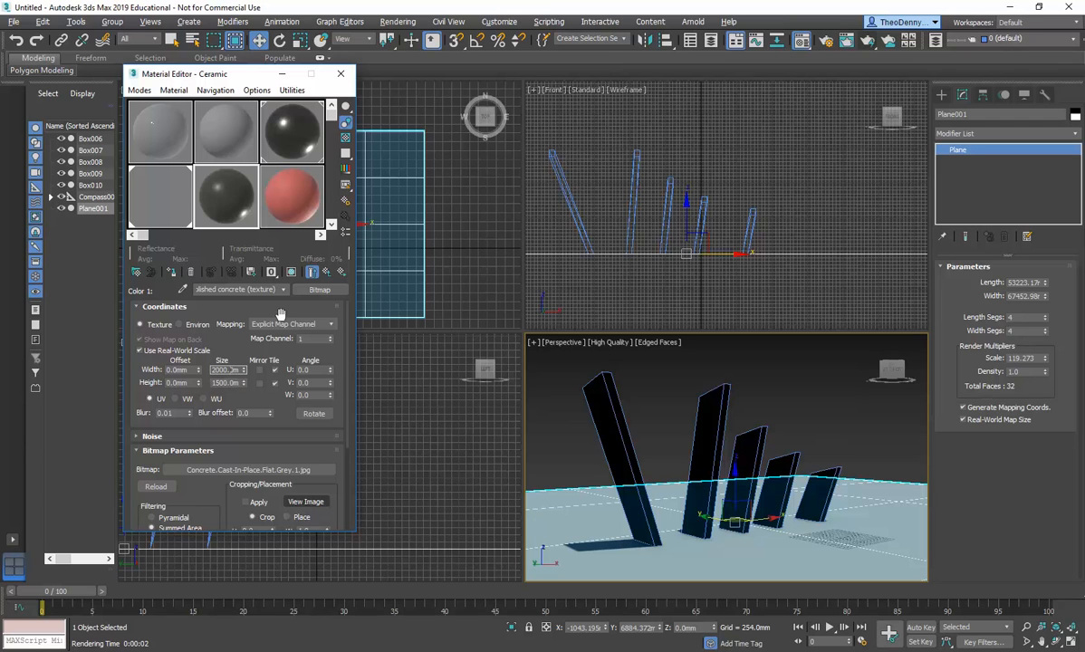
Enable the concrete texture's shaded viewport display and set the Top view to High Quality with Default Shading
{"action": "left_click", "coordinate": [291, 274]}
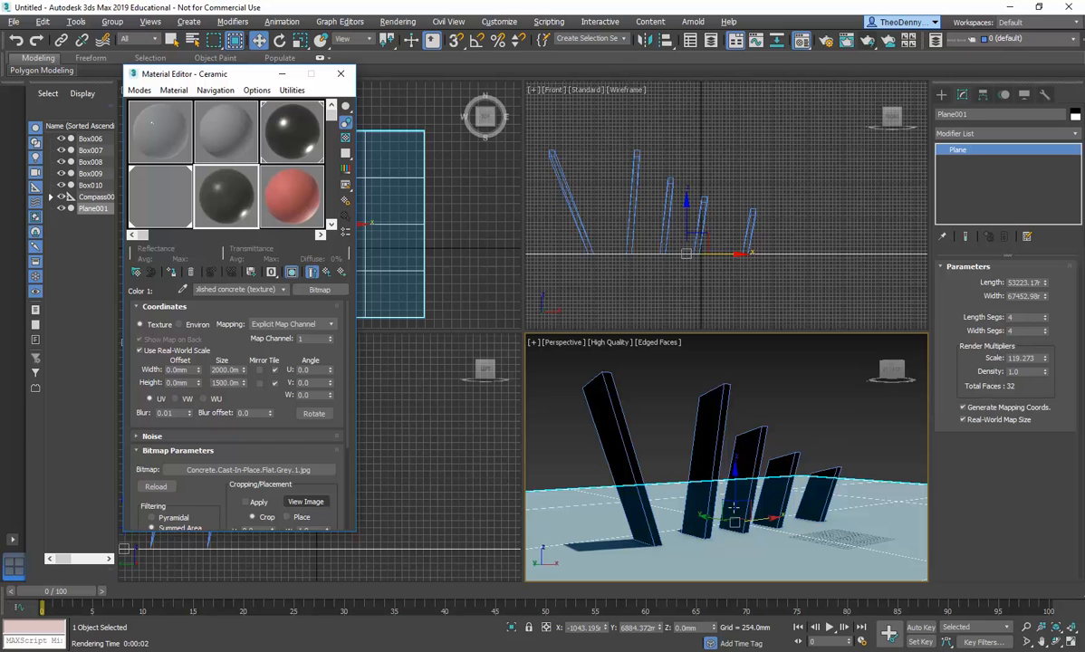
{"action": "left_click_drag", "start_coordinate": [239, 80], "coordinate": [666, 217]}
{"action": "left_click", "coordinate": [360, 129]}
{"action": "left_click", "coordinate": [317, 108]}
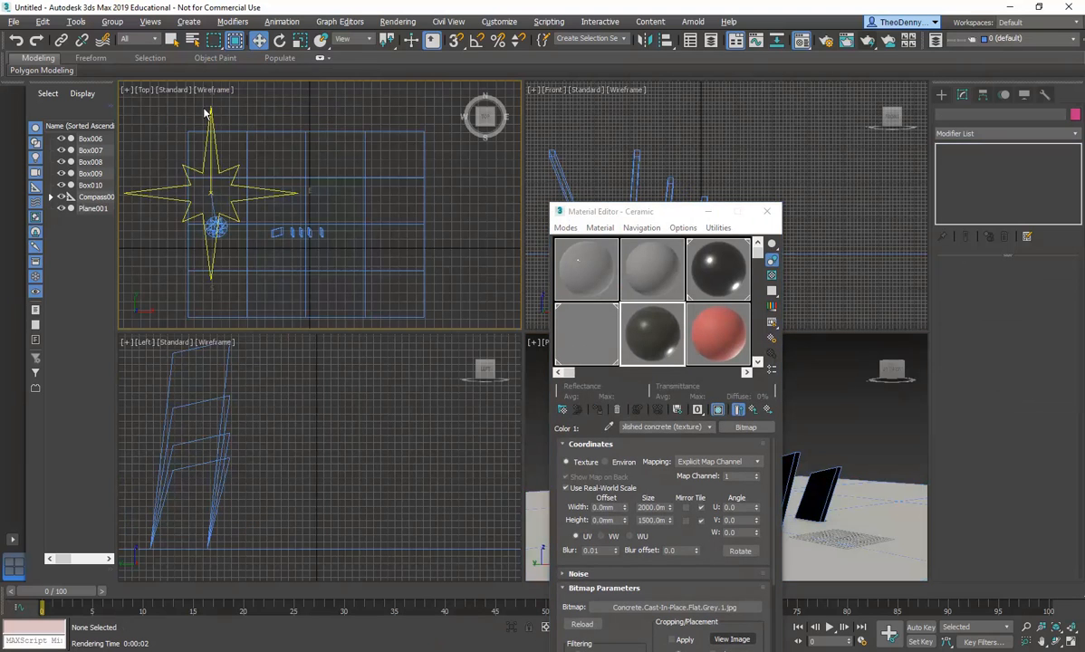
{"action": "left_click", "coordinate": [204, 90]}
{"action": "left_click", "coordinate": [226, 102]}
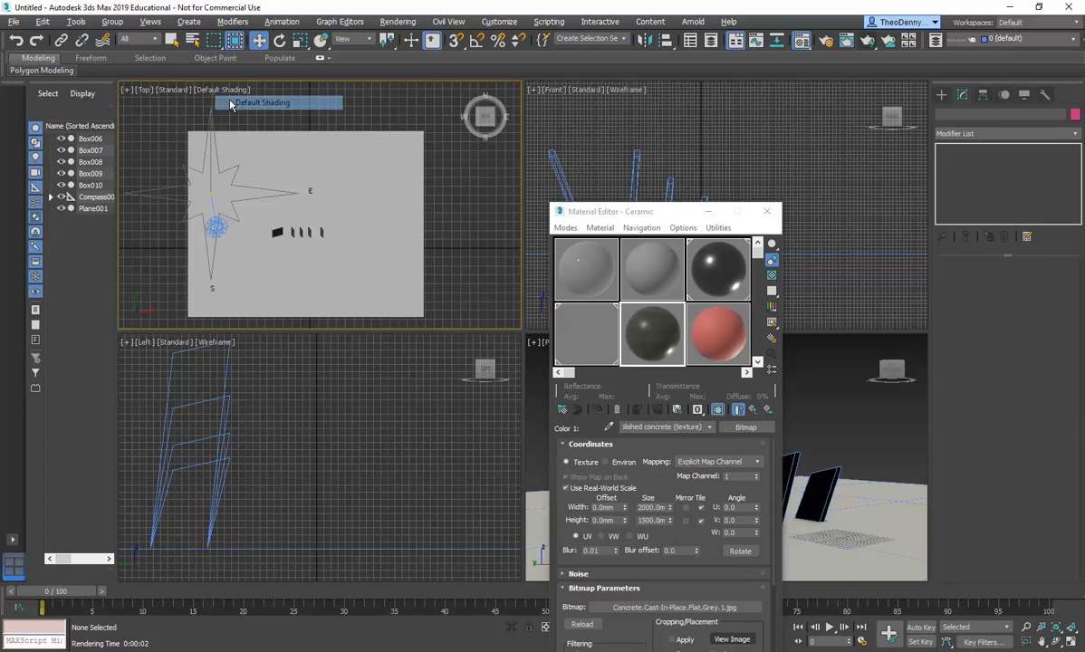
{"action": "left_click", "coordinate": [173, 90]}
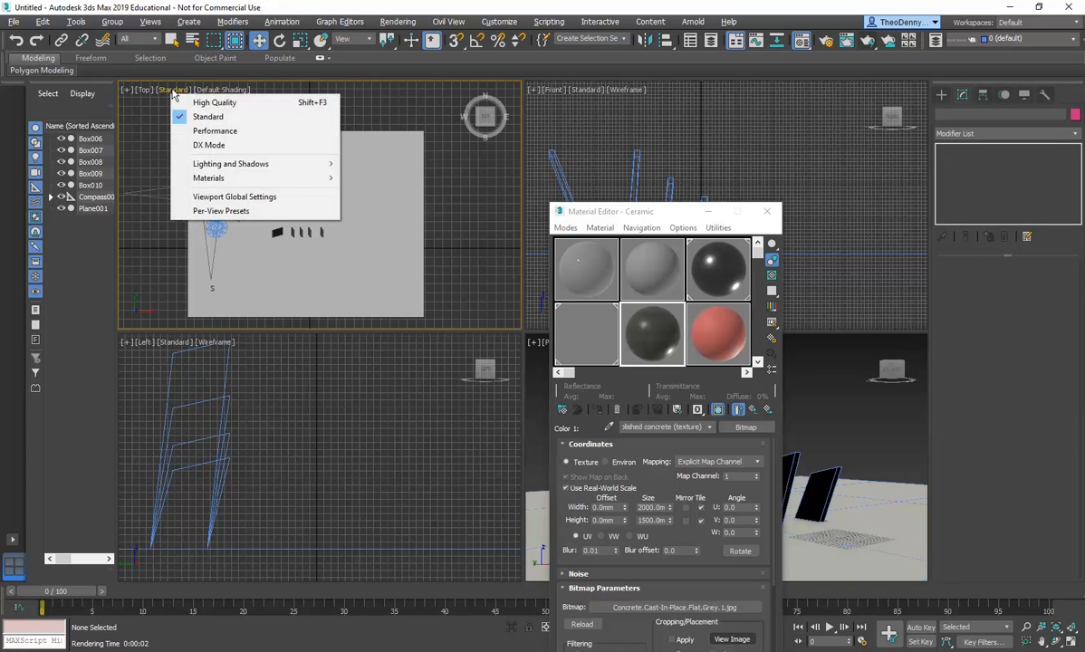
{"action": "left_click", "coordinate": [204, 102]}
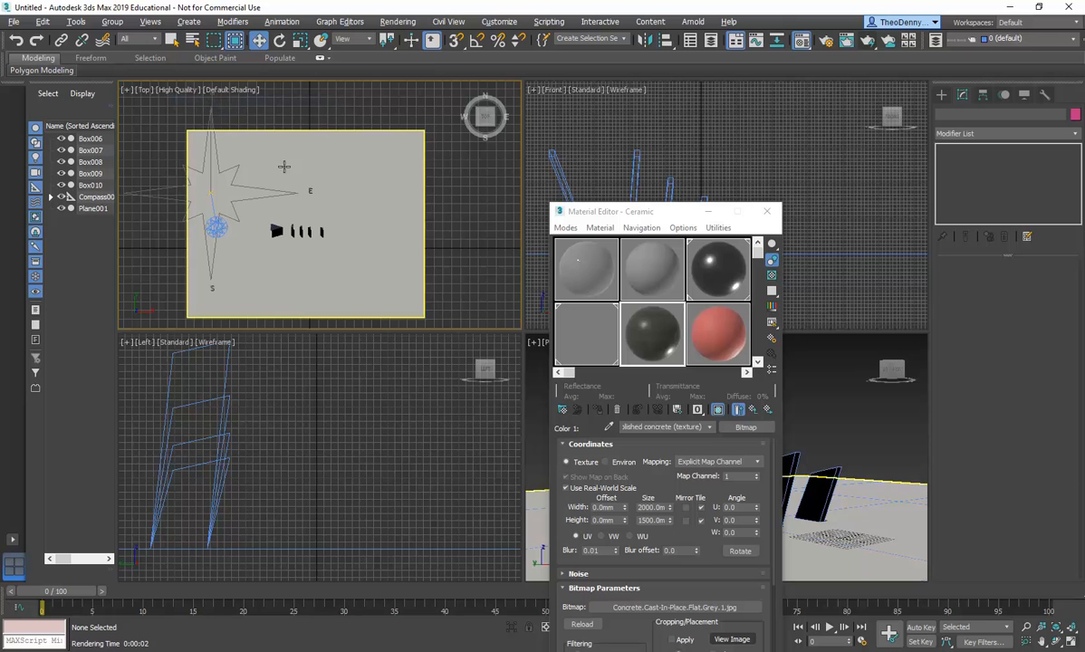
Inspect the ground around the panels in the Top view, toggle the concrete map's viewport display, and check its enlarged sample
{"action": "left_click", "coordinate": [260, 148]}
{"action": "left_click", "coordinate": [271, 113]}
{"action": "scroll", "coordinate": [357, 234], "scroll_direction": "up", "scroll_amount": 8}
{"action": "scroll", "coordinate": [323, 230], "scroll_direction": "down", "scroll_amount": 3}
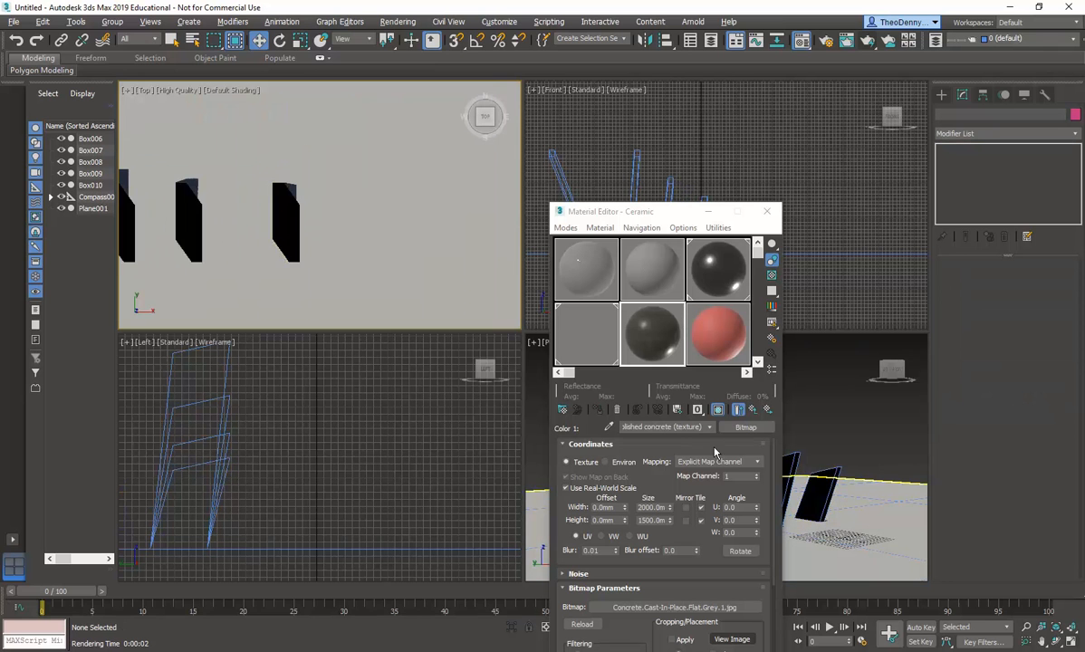
{"action": "left_click", "coordinate": [717, 410]}
{"action": "left_click", "coordinate": [717, 411]}
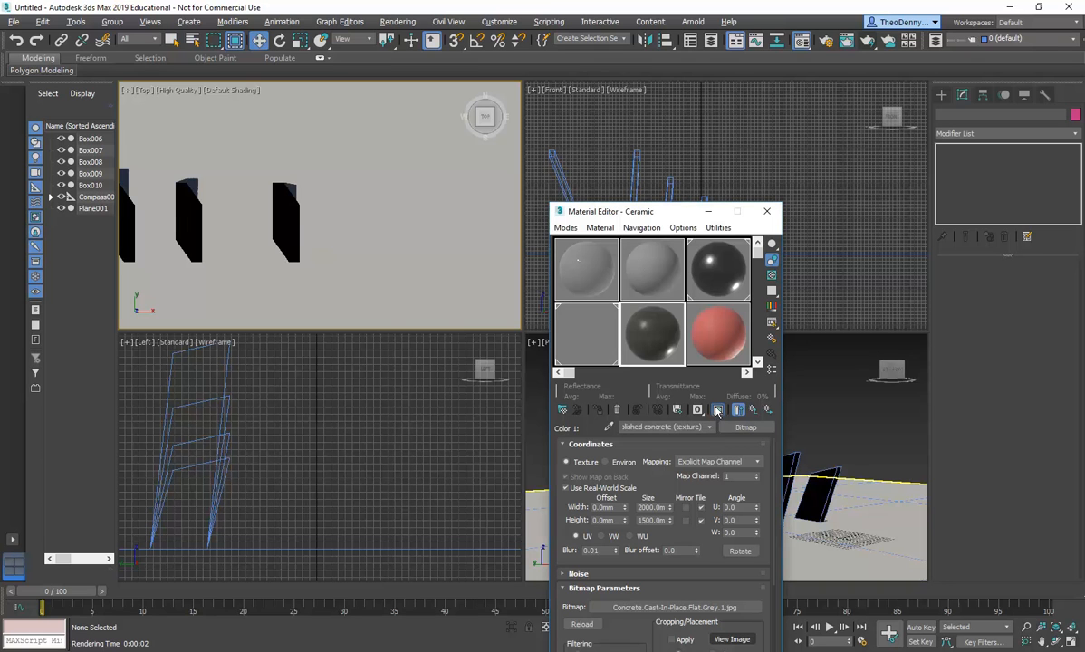
{"action": "double_click", "coordinate": [650, 342]}
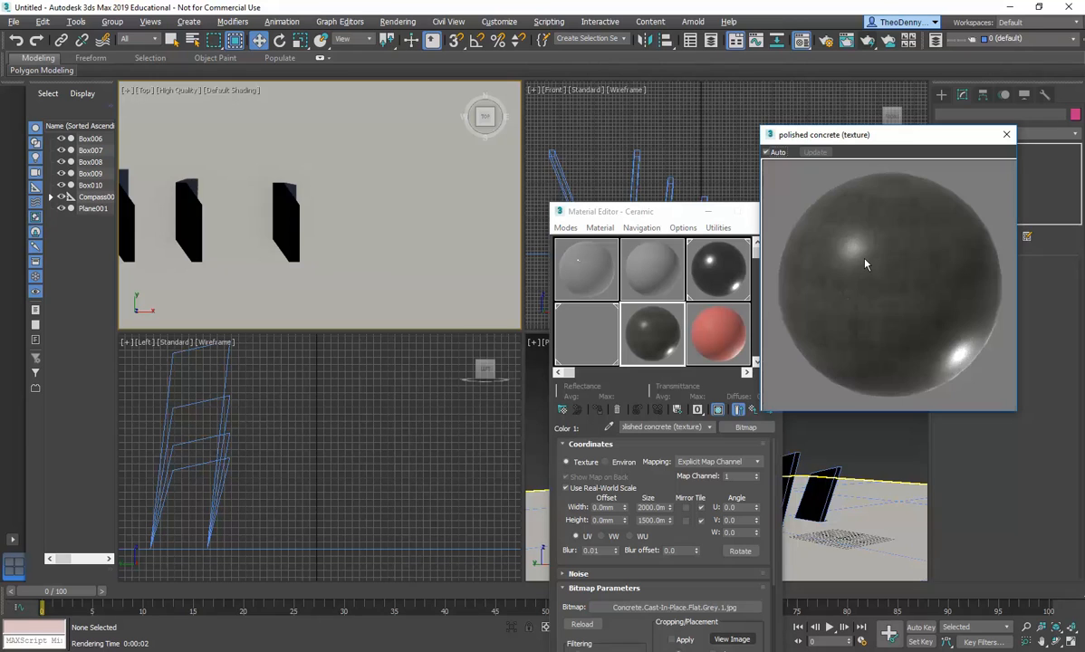
{"action": "left_click", "coordinate": [1005, 134]}
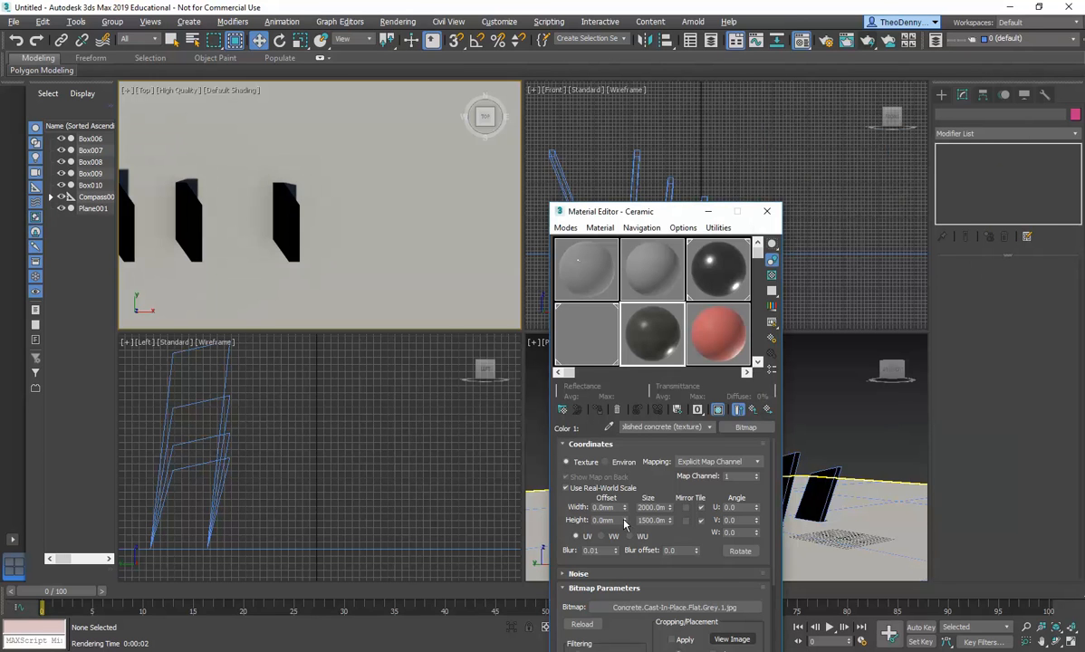
Assign the Ceramic polished concrete material to the ground plane and render the Perspective view
{"action": "left_click", "coordinate": [383, 262]}
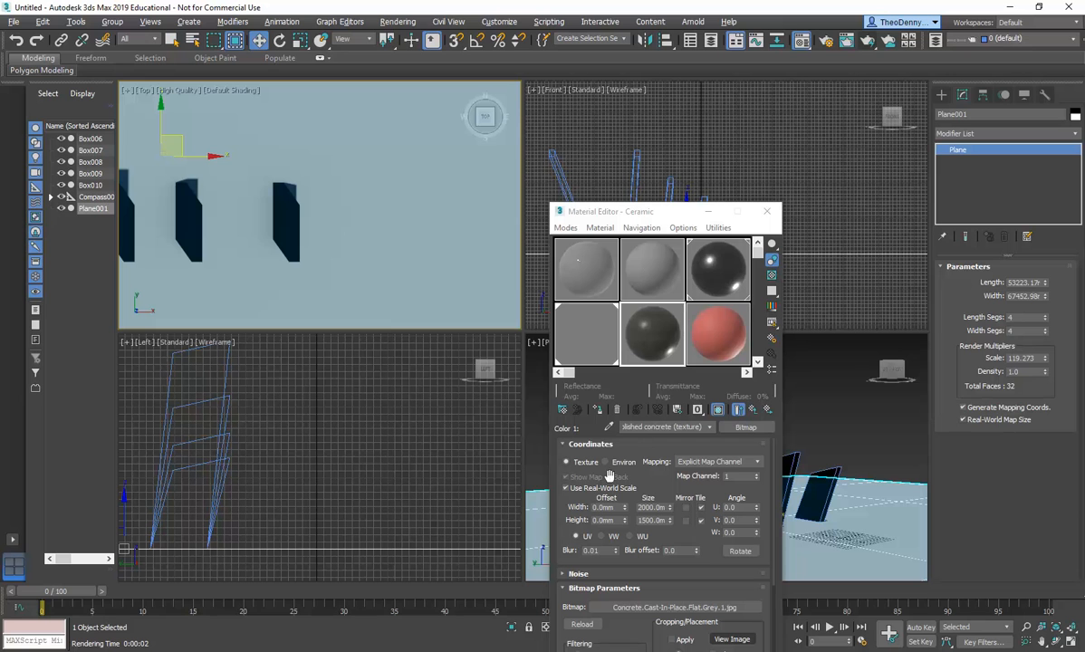
{"action": "left_click_drag", "start_coordinate": [615, 211], "coordinate": [291, 154]}
{"action": "right_click", "coordinate": [637, 376]}
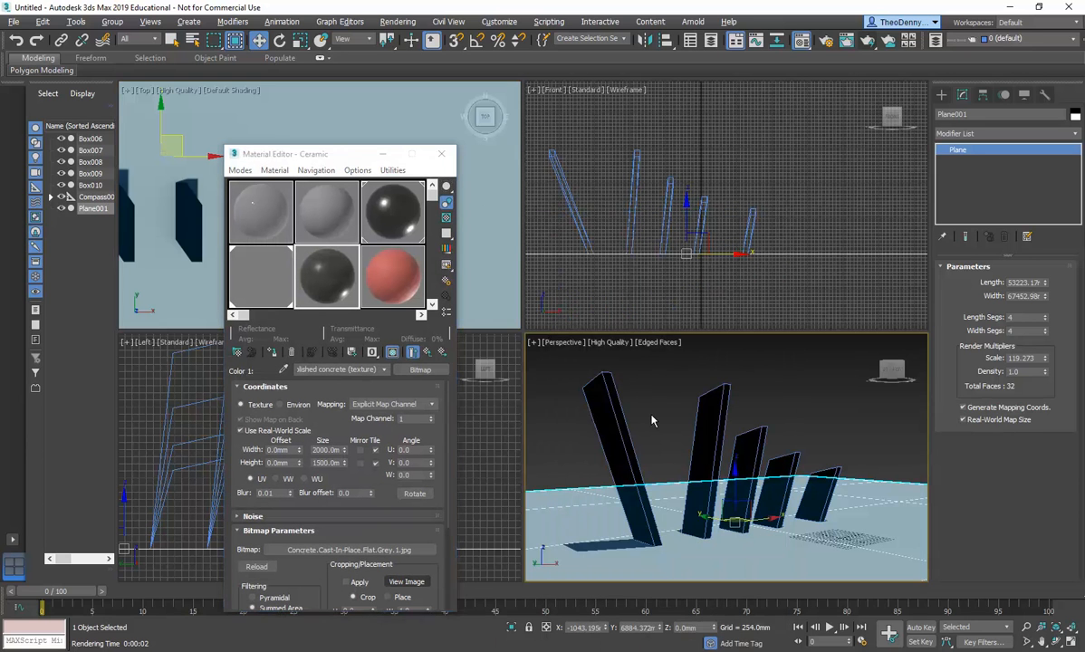
{"action": "left_click", "coordinate": [866, 41]}
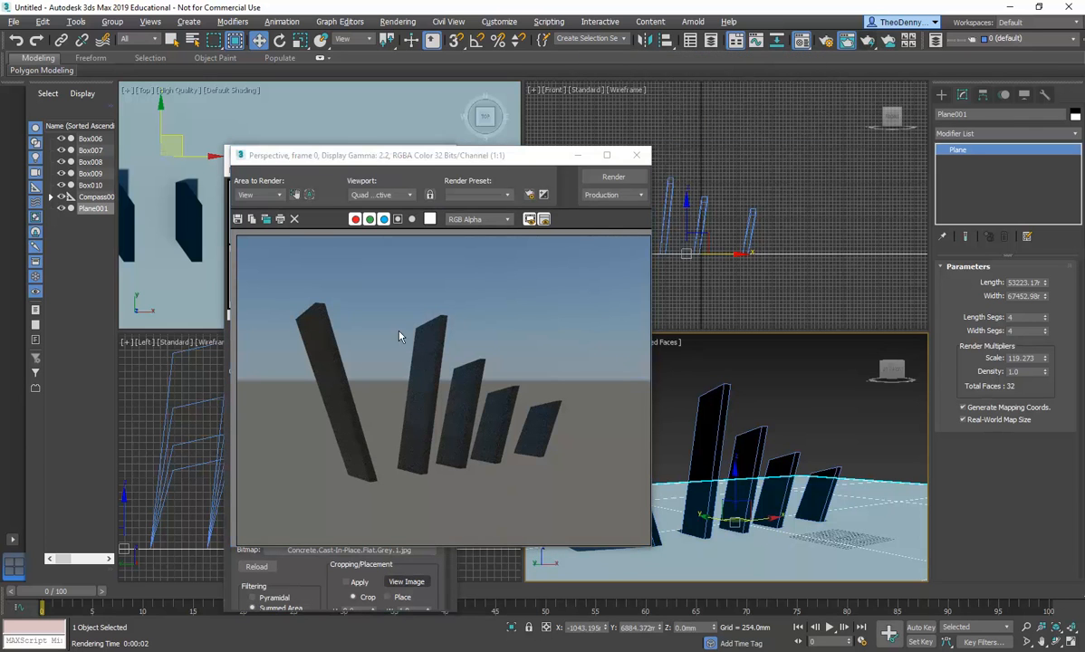
{"action": "left_click", "coordinate": [635, 155]}
{"action": "left_click_drag", "start_coordinate": [322, 258], "coordinate": [573, 518]}
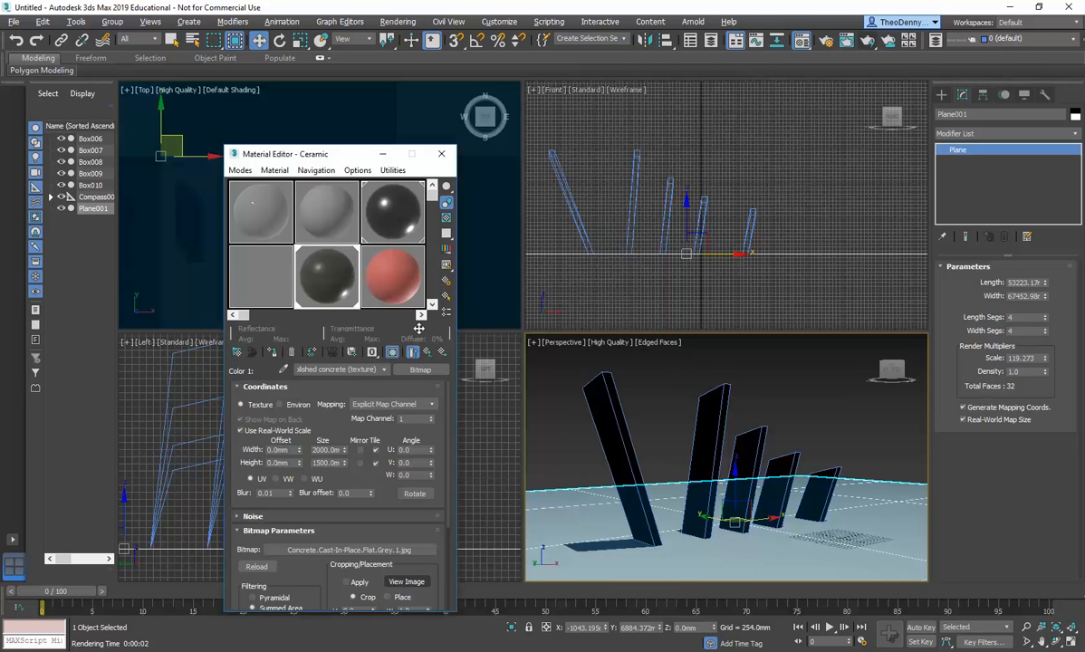
{"action": "left_click_drag", "start_coordinate": [353, 158], "coordinate": [216, 127]}
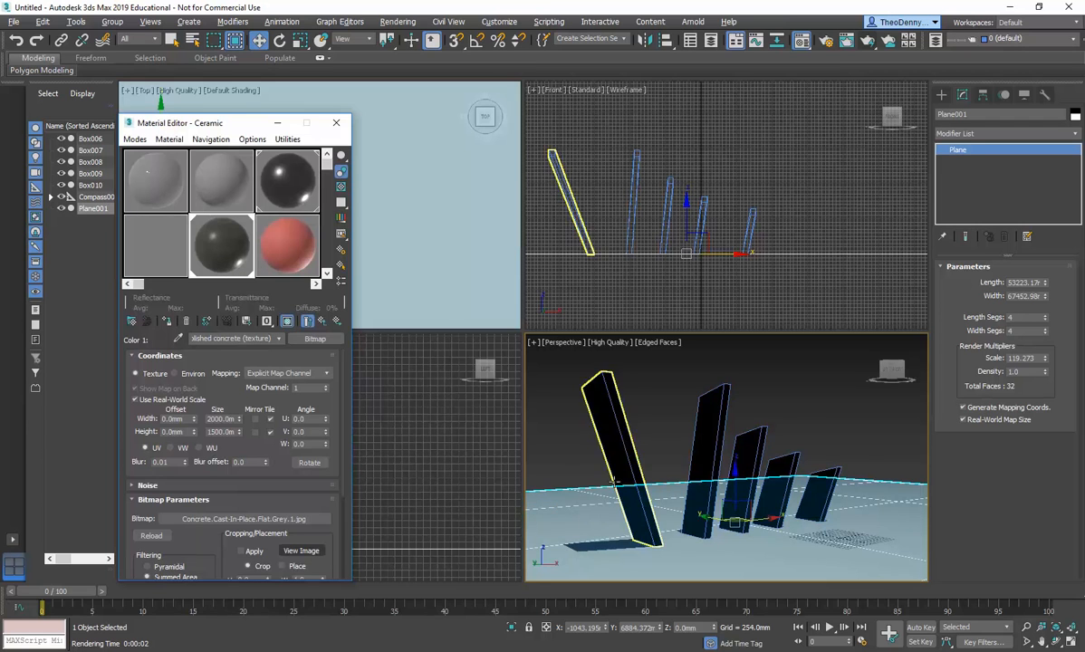
{"action": "left_click", "coordinate": [845, 40]}
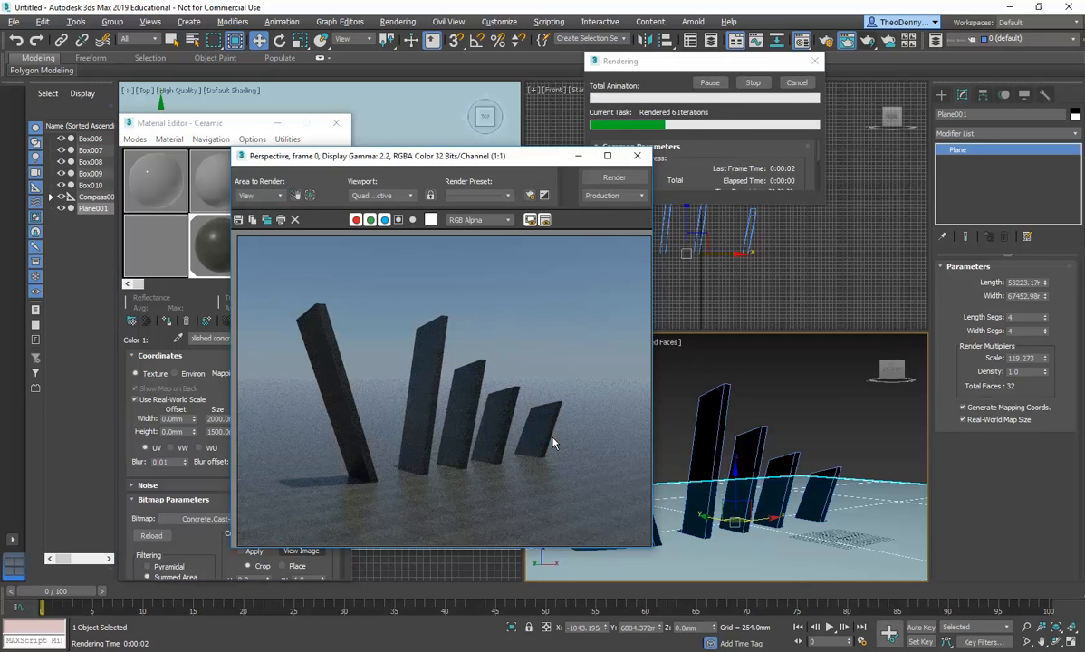
Set the concrete bitmap's real-world size to 4000 mm wide by 3000 mm high and render the Perspective view again
{"action": "left_click_drag", "start_coordinate": [432, 156], "coordinate": [647, 102]}
{"action": "double_click", "coordinate": [220, 419]}
{"action": "left_click", "coordinate": [211, 421]}
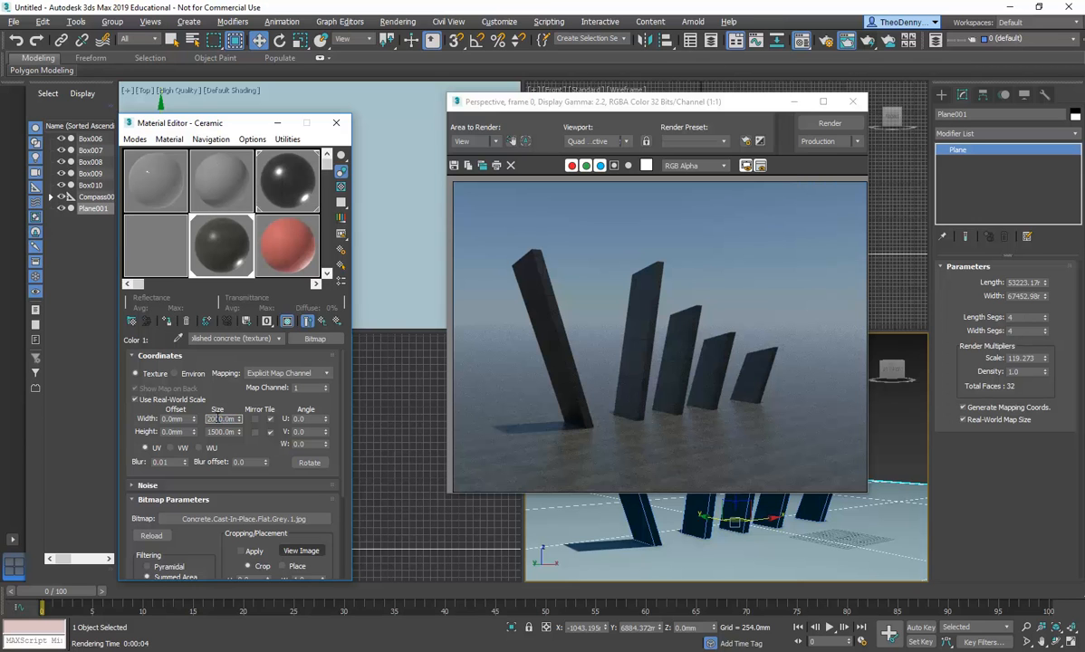
{"action": "type", "text": "4"}
{"action": "key", "text": "Tab"}
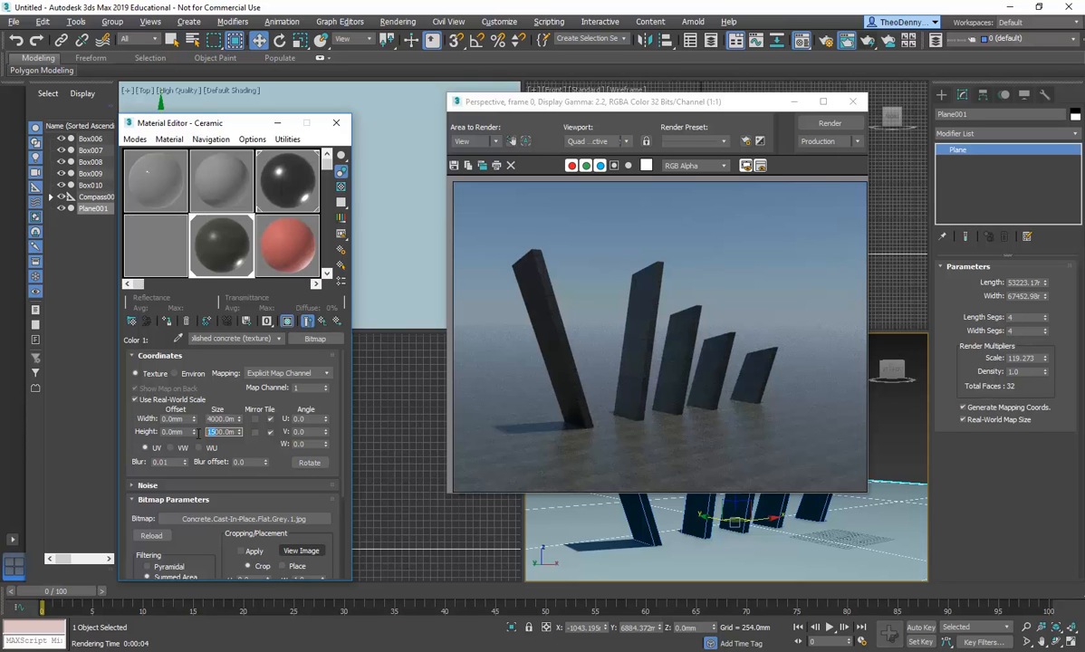
{"action": "type", "text": "330"}
{"action": "key", "text": "Return"}
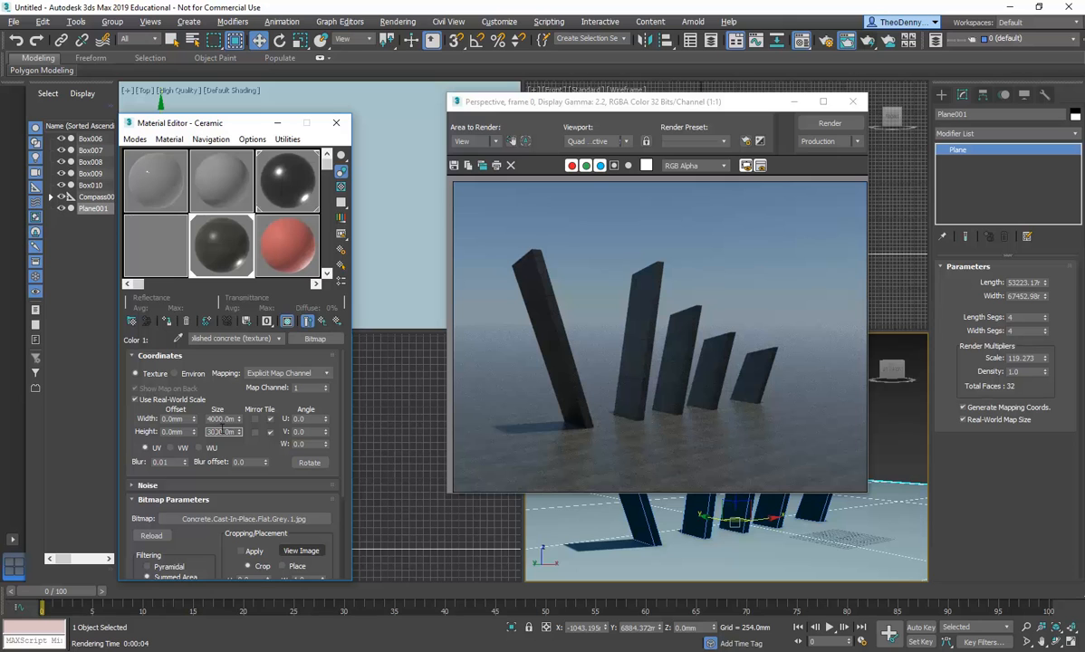
{"action": "left_click", "coordinate": [831, 125]}
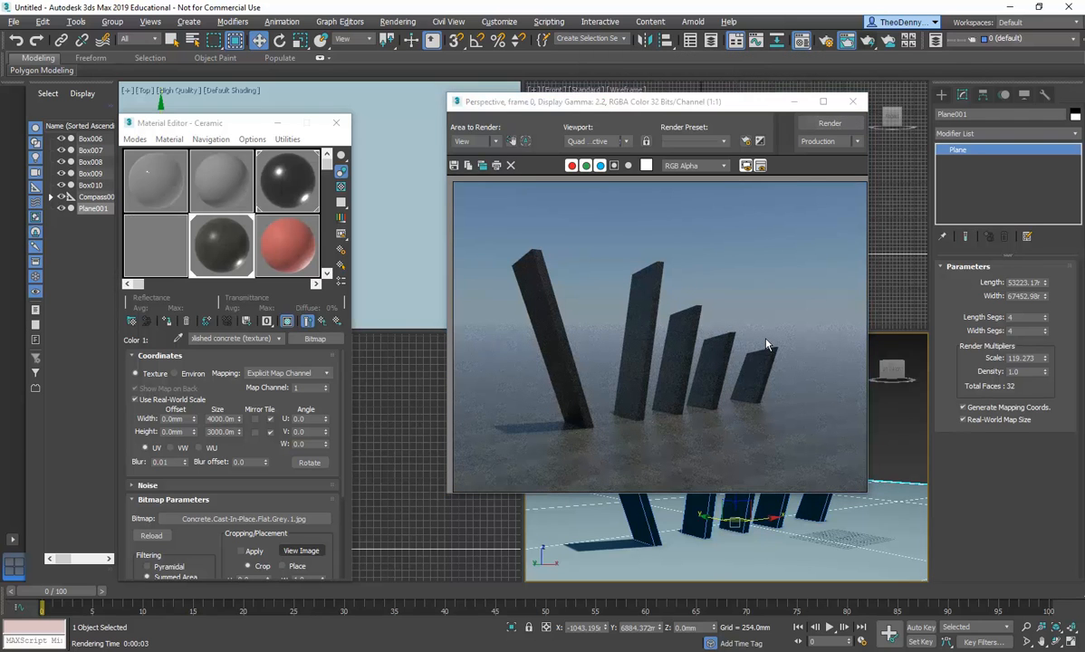
Brighten the scene by lowering the global Exposure Value to 13.98 EV in the exposure control, and re-render
{"action": "left_click_drag", "start_coordinate": [643, 104], "coordinate": [478, 147]}
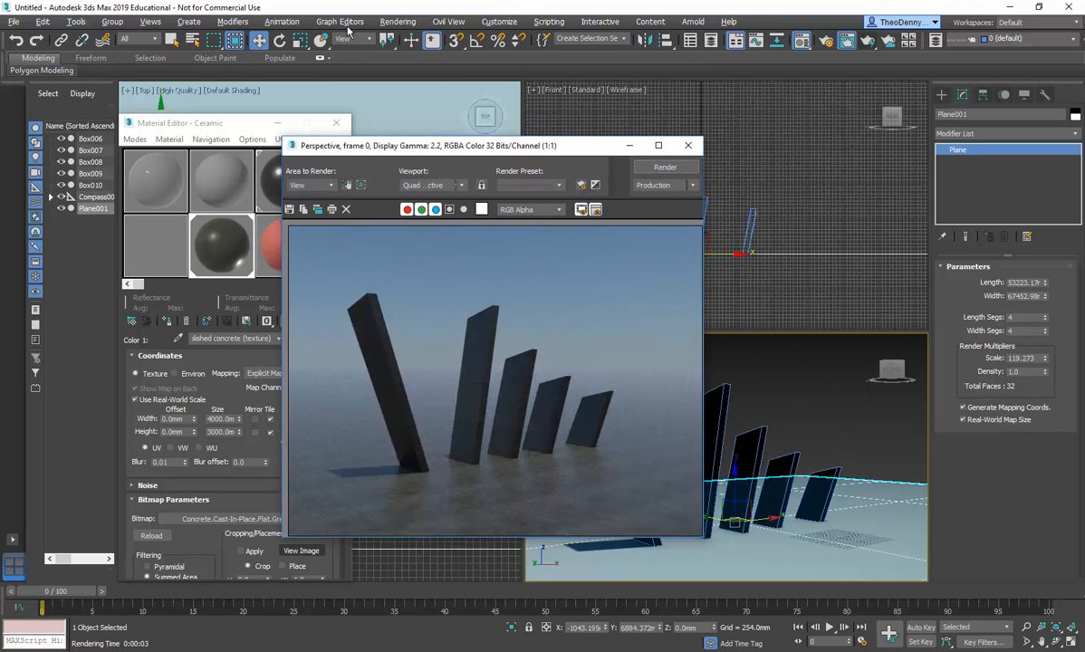
{"action": "left_click", "coordinate": [399, 21]}
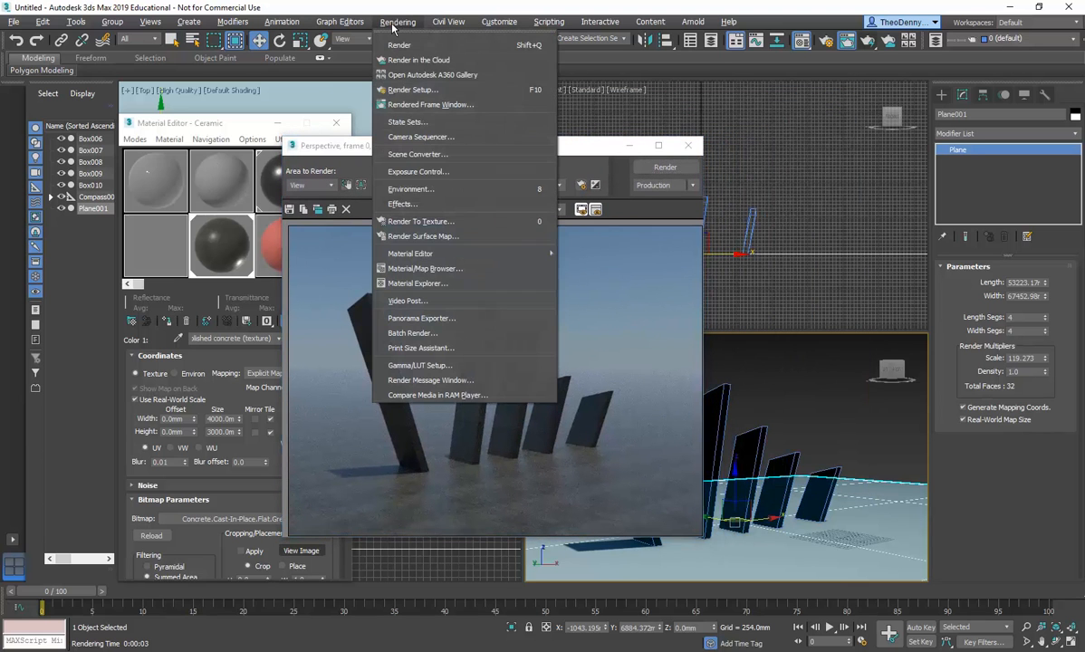
{"action": "left_click", "coordinate": [431, 170]}
{"action": "left_click", "coordinate": [462, 311]}
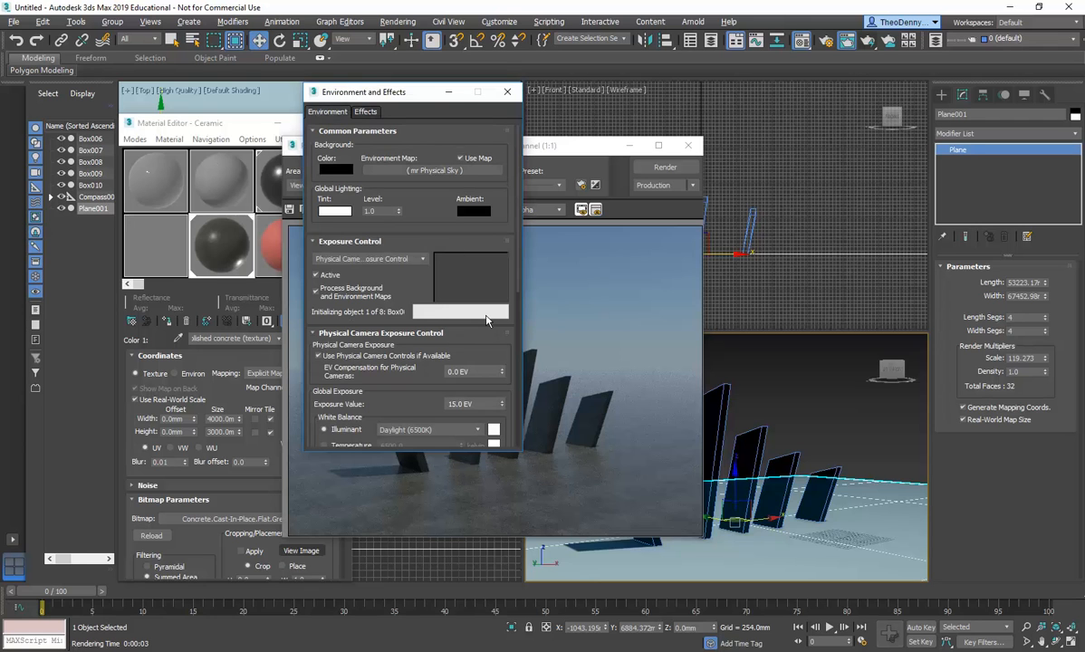
{"action": "left_click", "coordinate": [503, 406]}
{"action": "left_click", "coordinate": [501, 406]}
{"action": "left_click", "coordinate": [502, 405]}
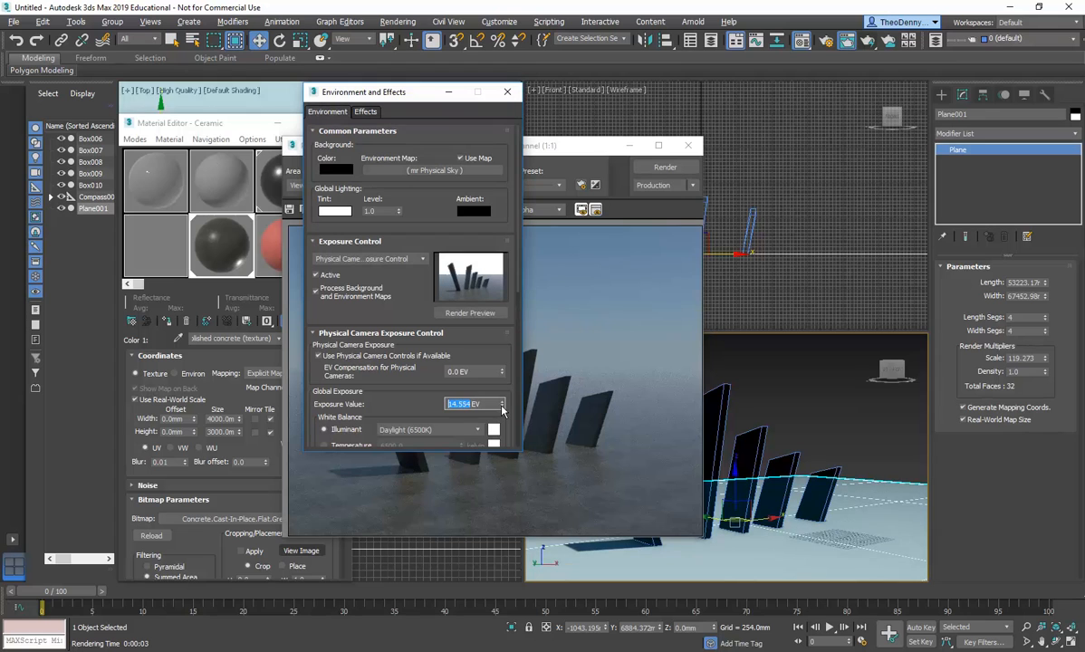
{"action": "left_click", "coordinate": [501, 408]}
{"action": "left_click", "coordinate": [501, 407]}
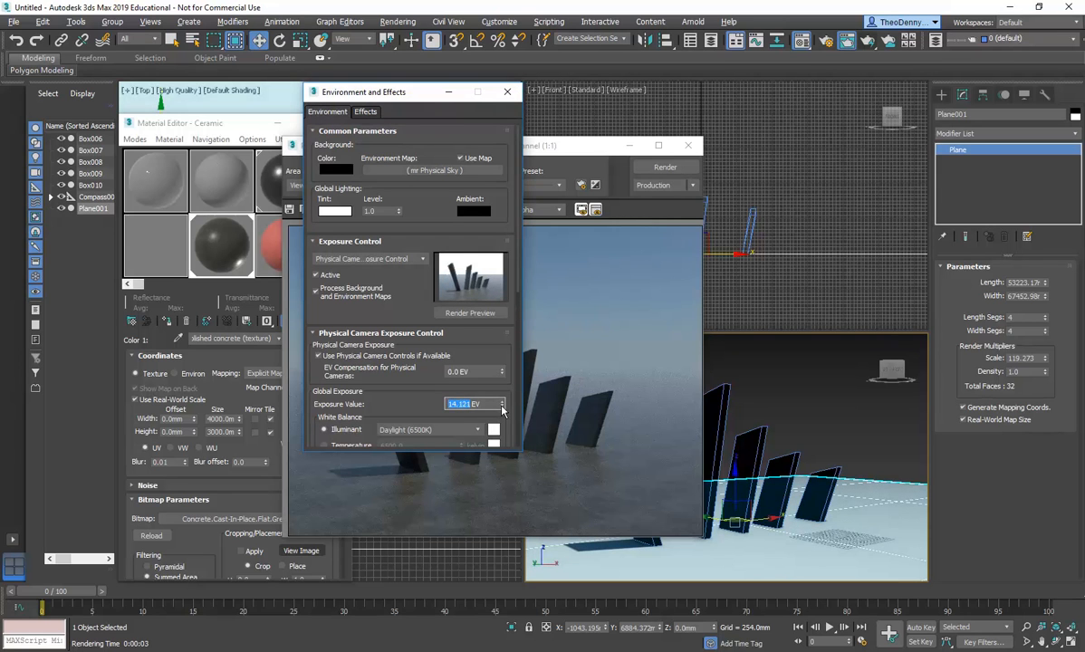
{"action": "left_click", "coordinate": [664, 167]}
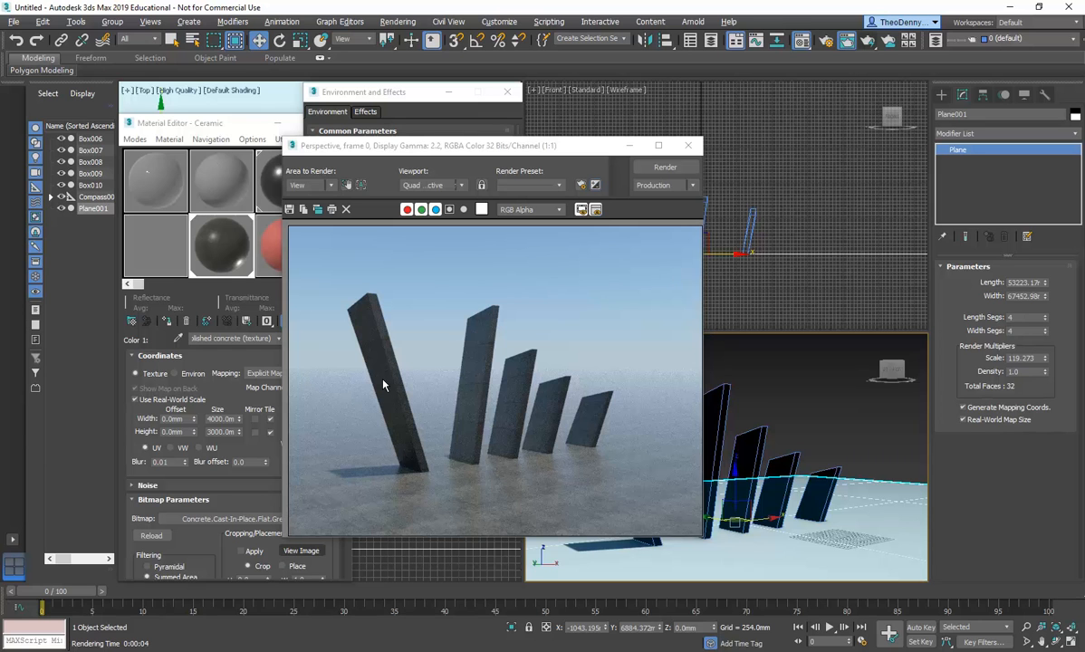
Return to the Ceramic material's top level and look through the Autodesk, General and Scanline materials in the Material/Map Browser
{"action": "left_click_drag", "start_coordinate": [467, 143], "coordinate": [697, 159]}
{"action": "left_click", "coordinate": [182, 124]}
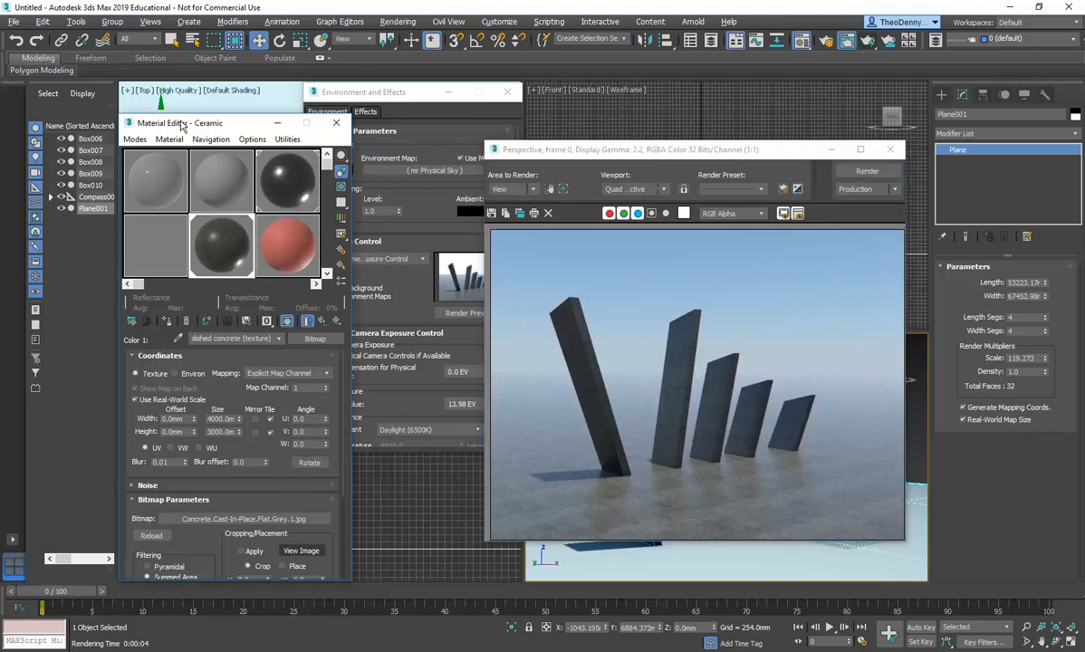
{"action": "left_click_drag", "start_coordinate": [181, 124], "coordinate": [158, 67]}
{"action": "left_click", "coordinate": [300, 262]}
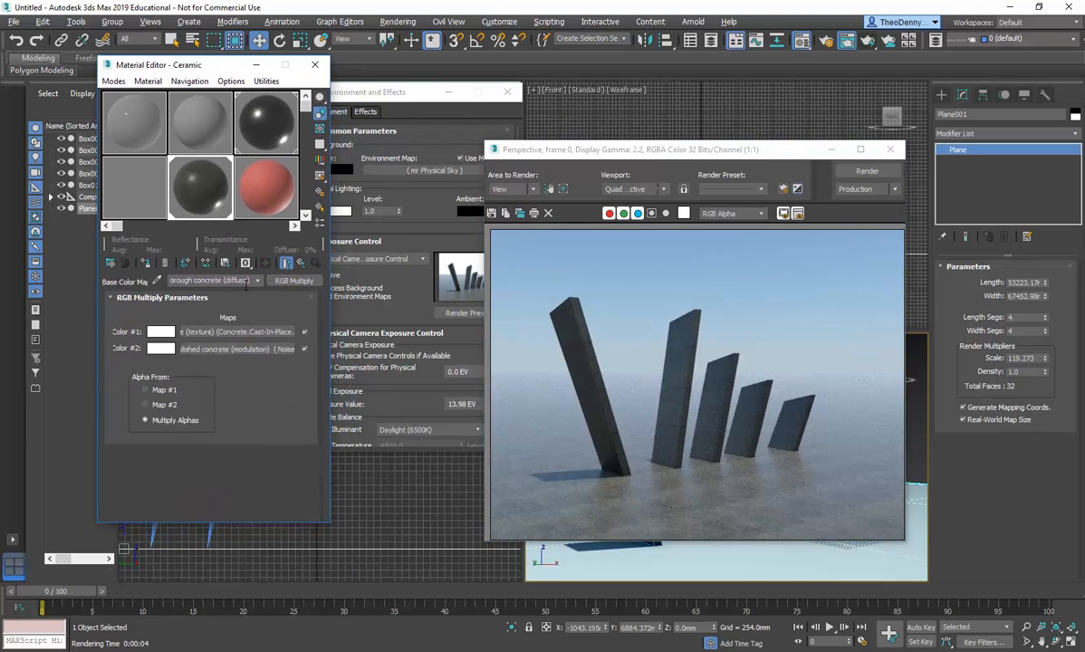
{"action": "left_click", "coordinate": [287, 263]}
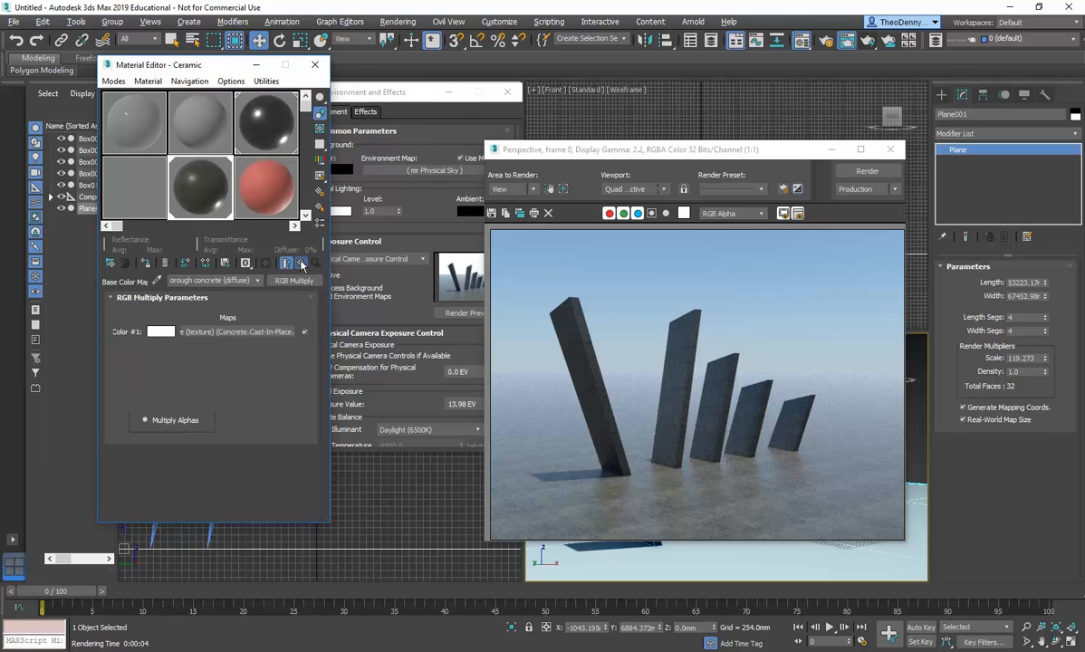
{"action": "left_click", "coordinate": [110, 264]}
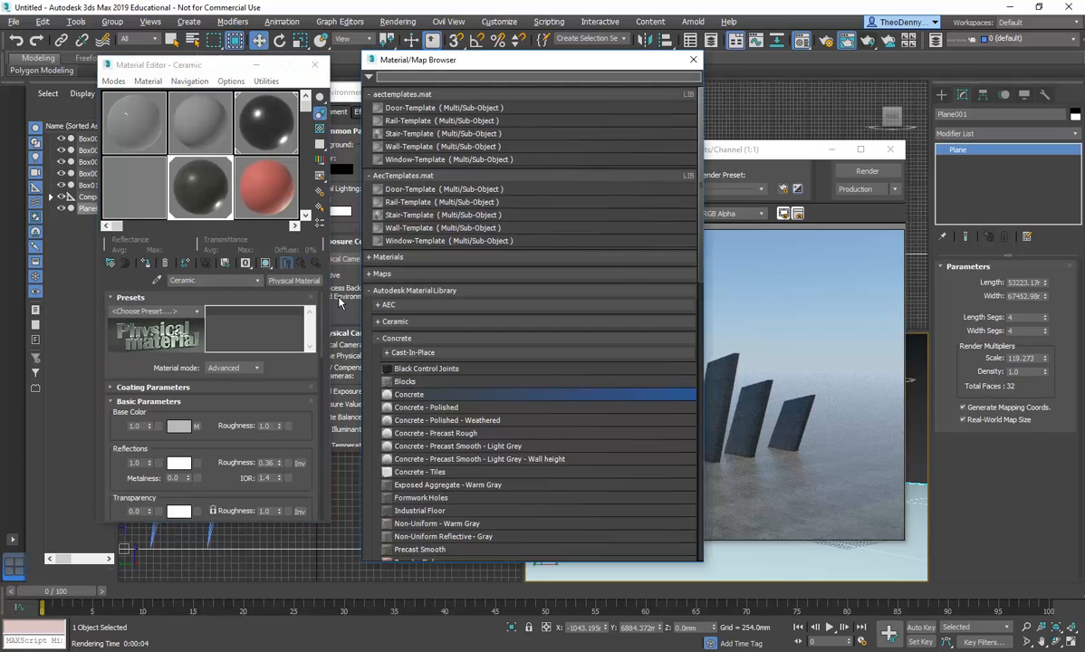
{"action": "left_click", "coordinate": [371, 292]}
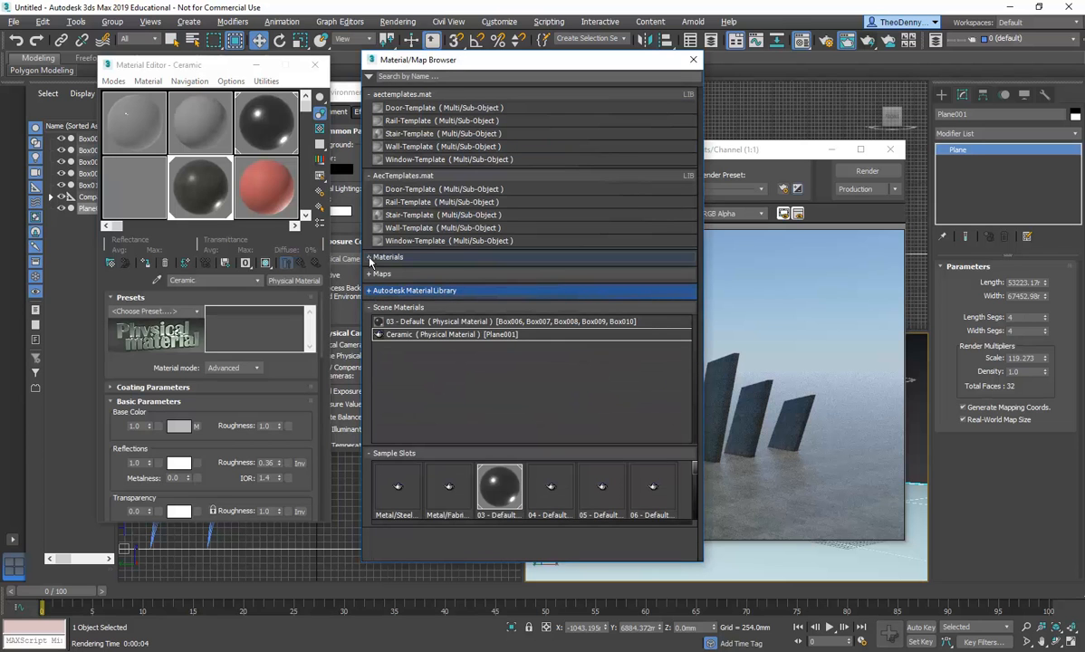
{"action": "left_click", "coordinate": [374, 258]}
{"action": "scroll", "coordinate": [417, 280], "scroll_direction": "down", "scroll_amount": 1}
{"action": "scroll", "coordinate": [418, 283], "scroll_direction": "down", "scroll_amount": 1}
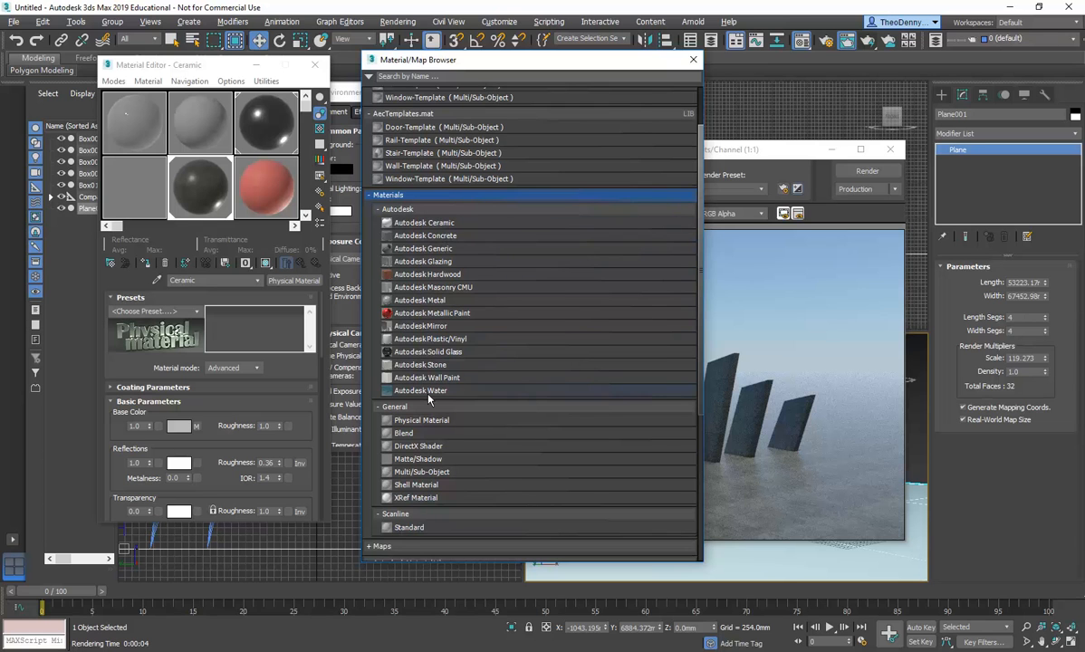
{"action": "scroll", "coordinate": [429, 400], "scroll_direction": "down", "scroll_amount": 2}
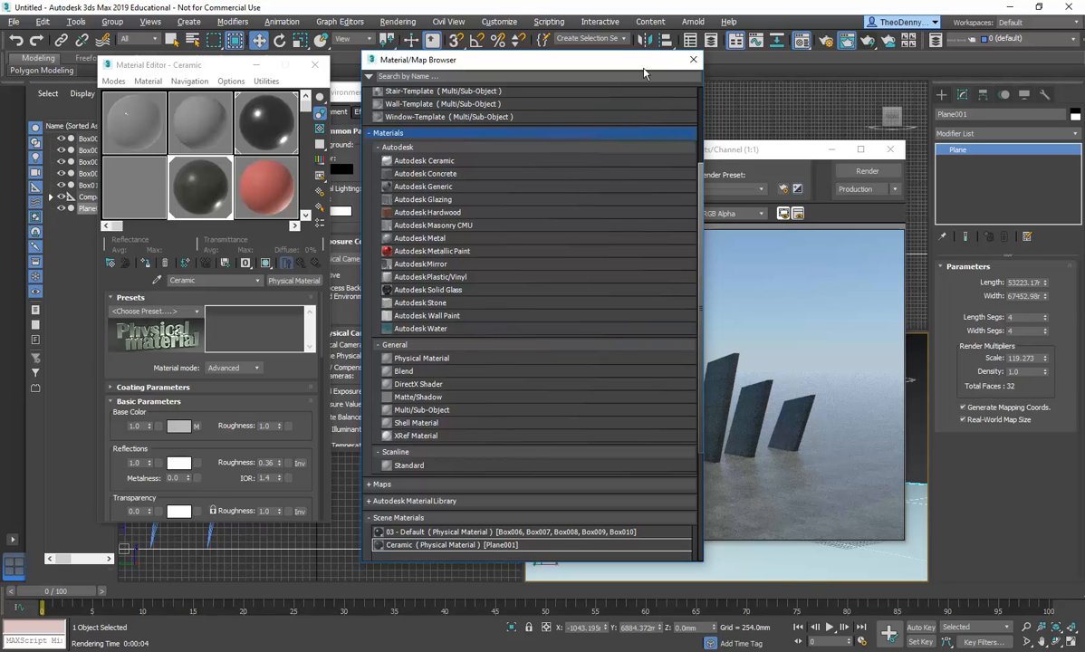
{"action": "left_click", "coordinate": [692, 62]}
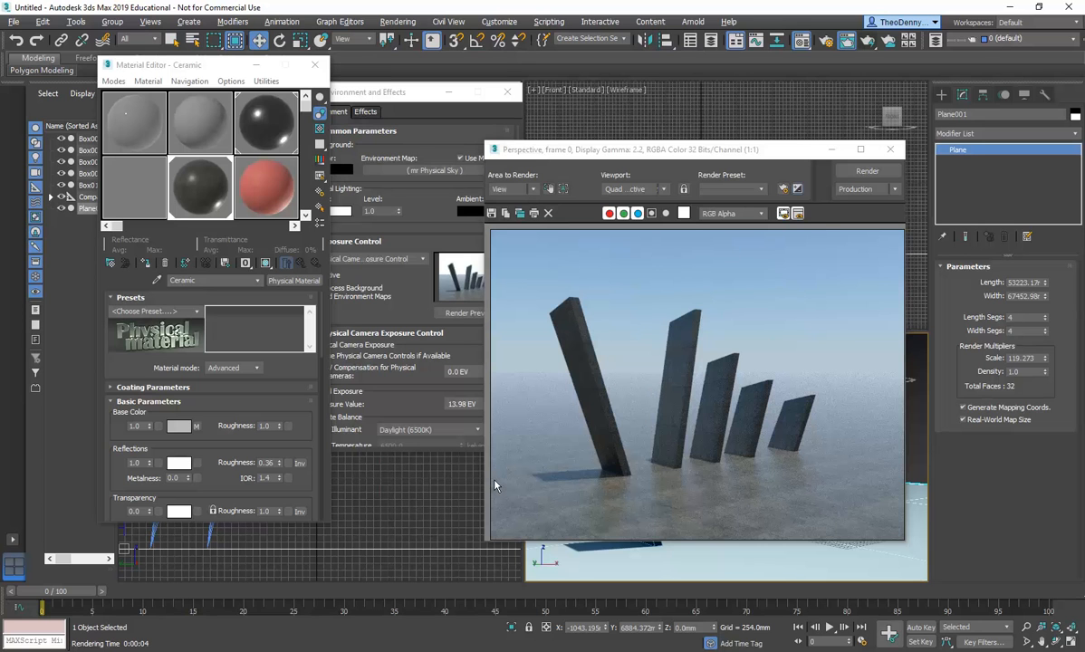
Close the rendered frame, Material Editor and Environment and Effects windows, and look over the spline and standard primitive object types
{"action": "left_click", "coordinate": [890, 150]}
{"action": "left_click", "coordinate": [941, 94]}
{"action": "left_click", "coordinate": [942, 112]}
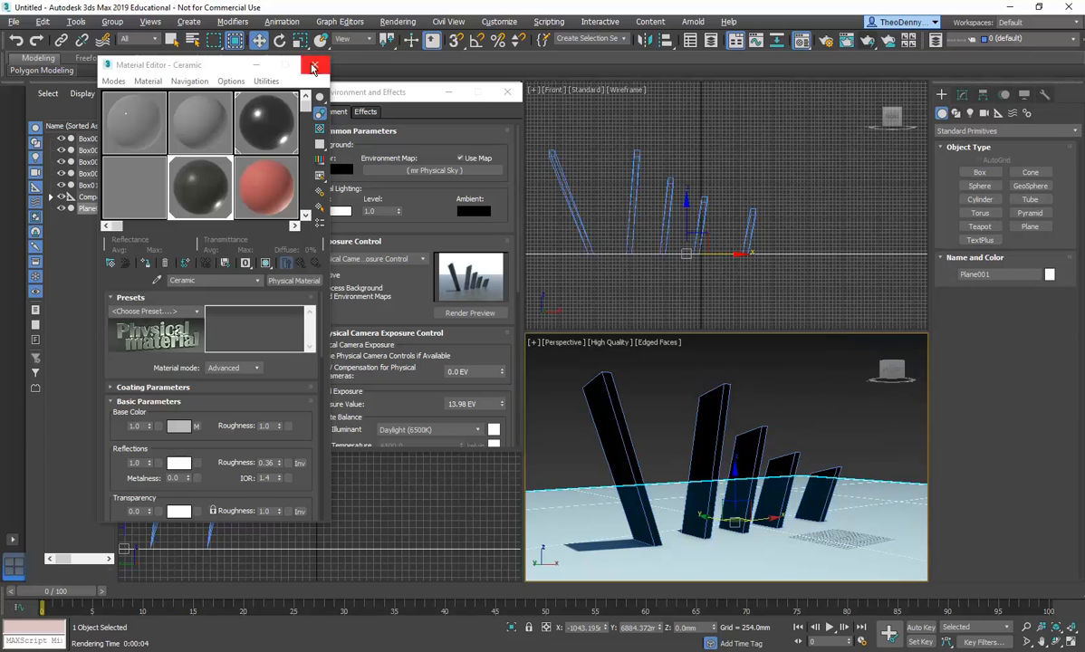
{"action": "left_click", "coordinate": [312, 67]}
{"action": "left_click", "coordinate": [507, 91]}
{"action": "left_click", "coordinate": [956, 114]}
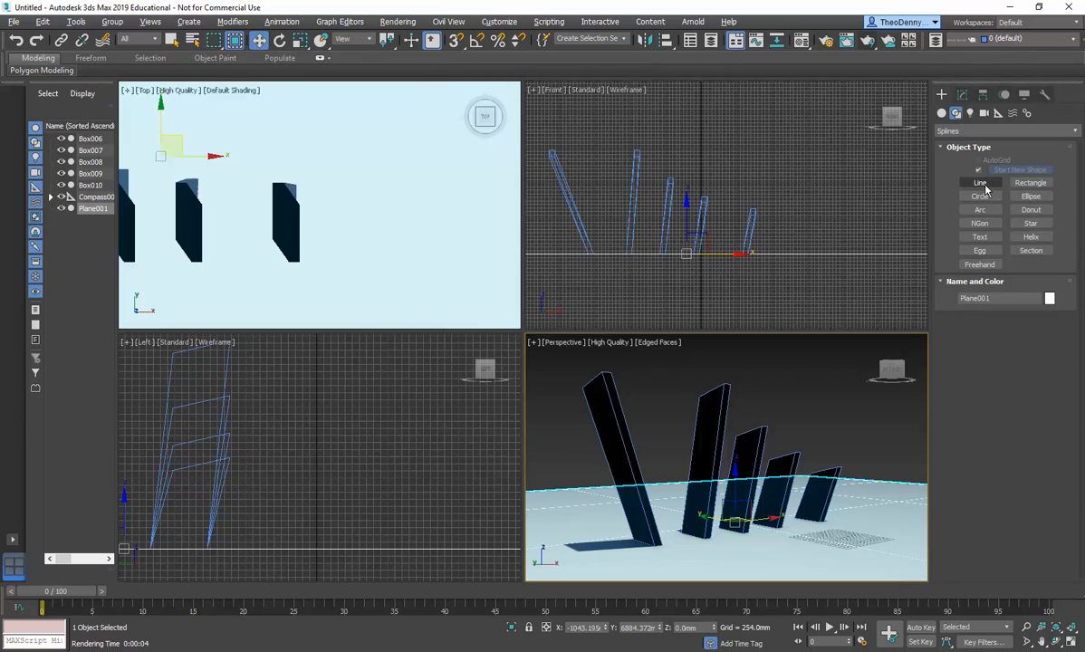
{"action": "left_click", "coordinate": [942, 113]}
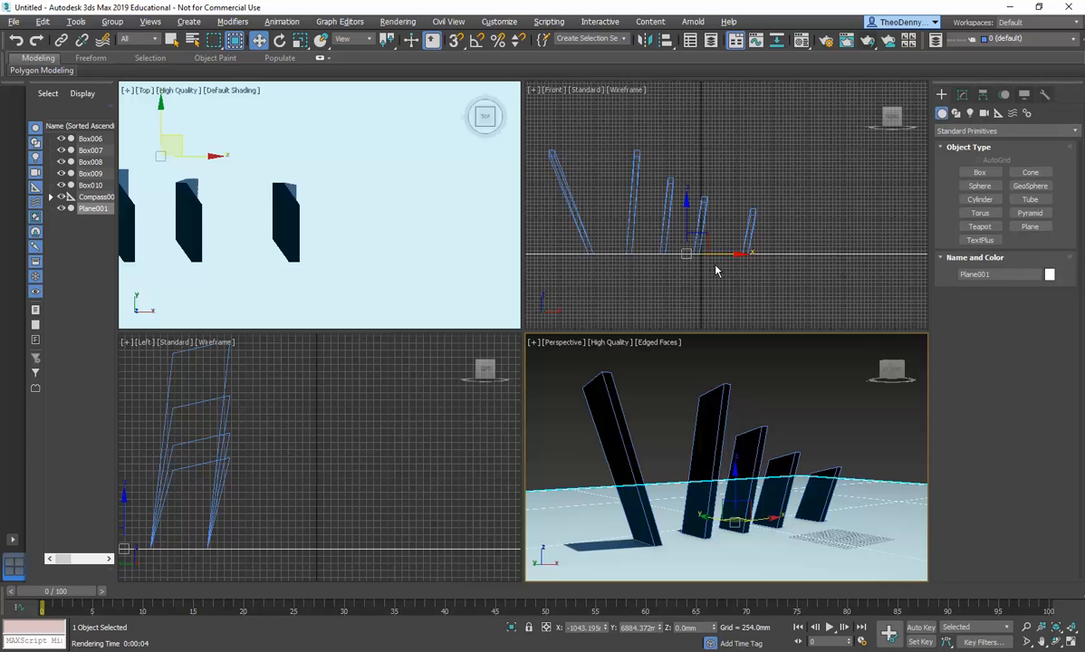
Examine the conversion options and the object-space modifiers available for the tallest leaning panel, and clear the selection
{"action": "left_click", "coordinate": [570, 204]}
{"action": "right_click", "coordinate": [593, 392]}
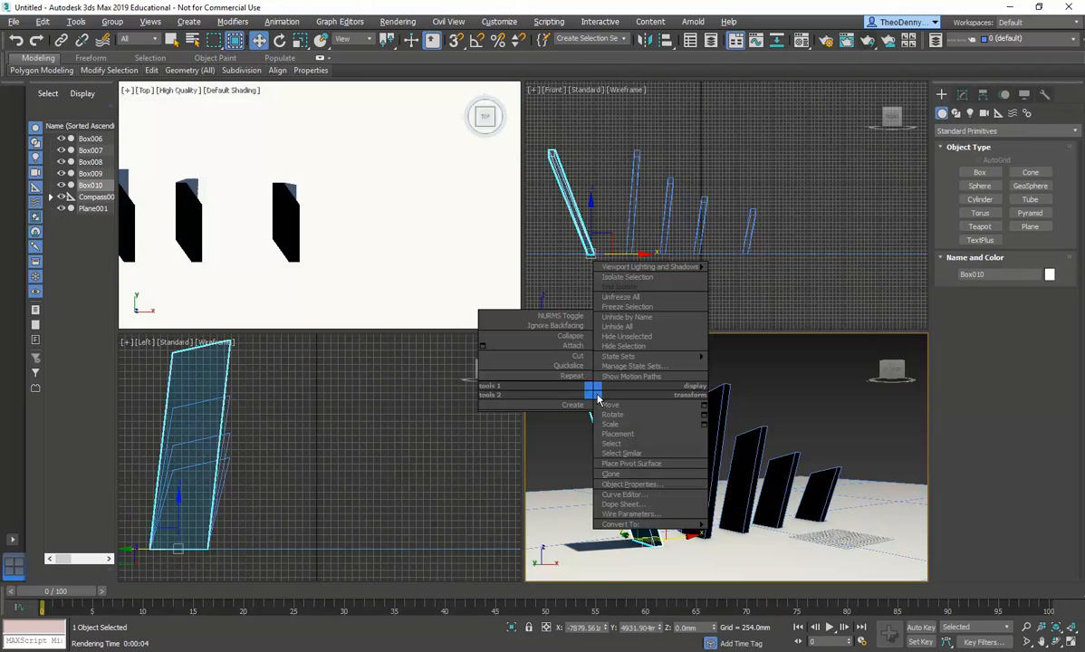
{"action": "mouse_move", "coordinate": [633, 524]}
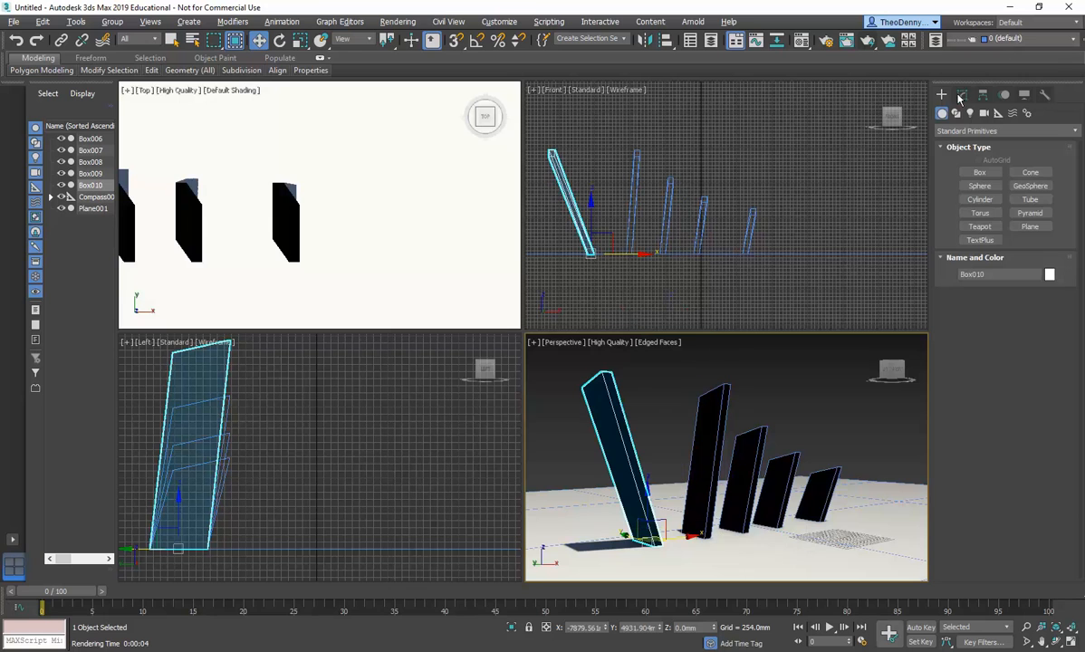
{"action": "left_click", "coordinate": [960, 98]}
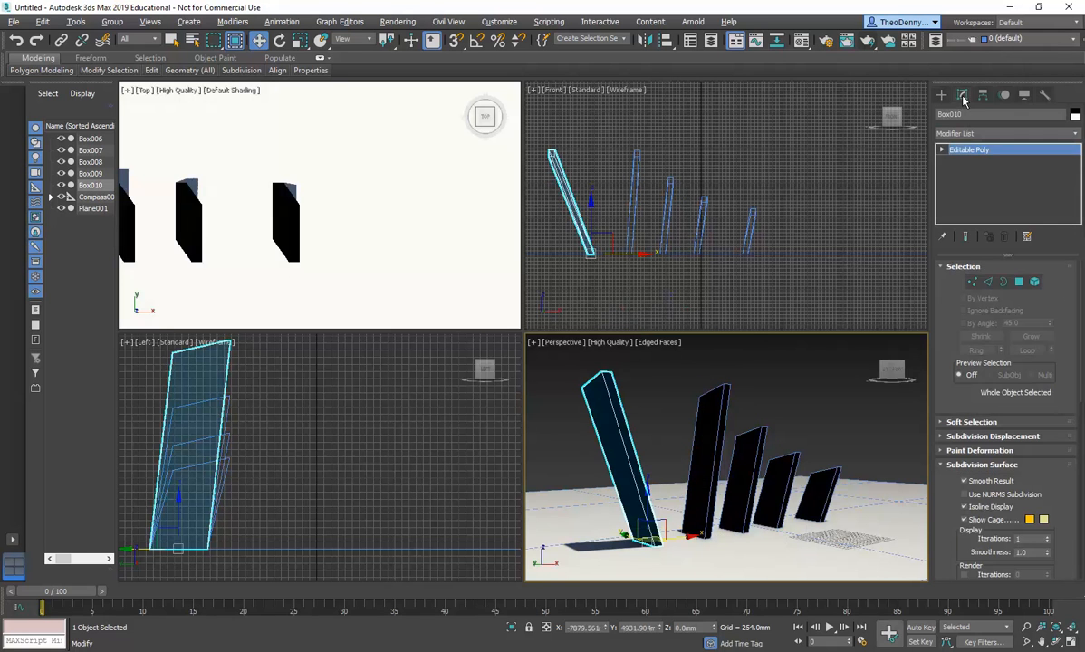
{"action": "left_click", "coordinate": [1075, 136]}
{"action": "scroll", "coordinate": [962, 399], "scroll_direction": "down", "scroll_amount": 5}
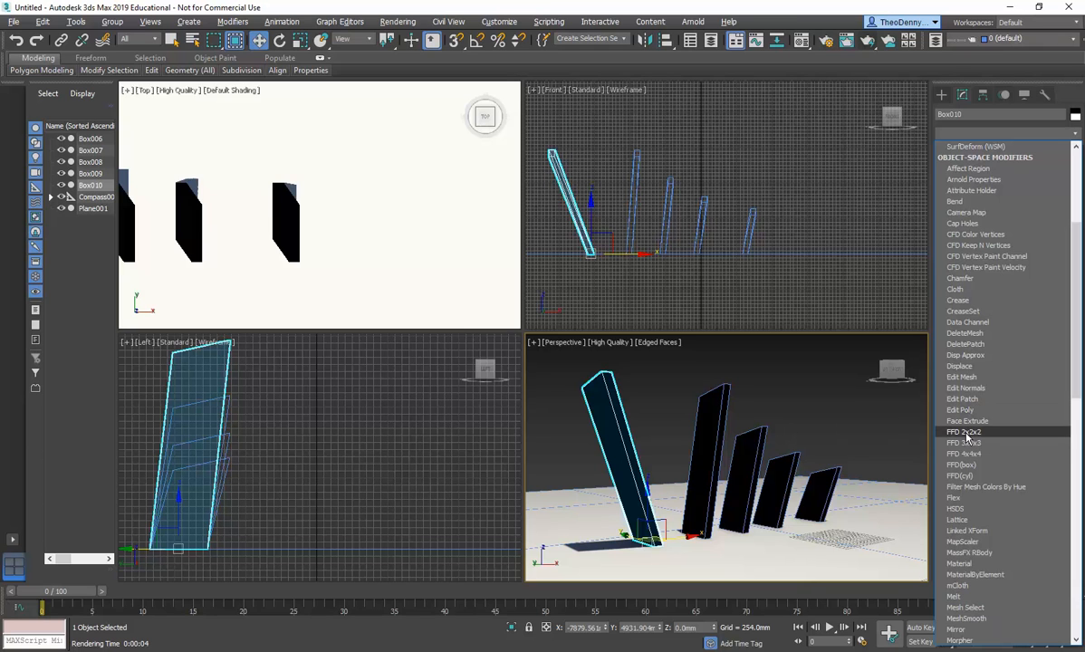
{"action": "left_click", "coordinate": [1036, 123]}
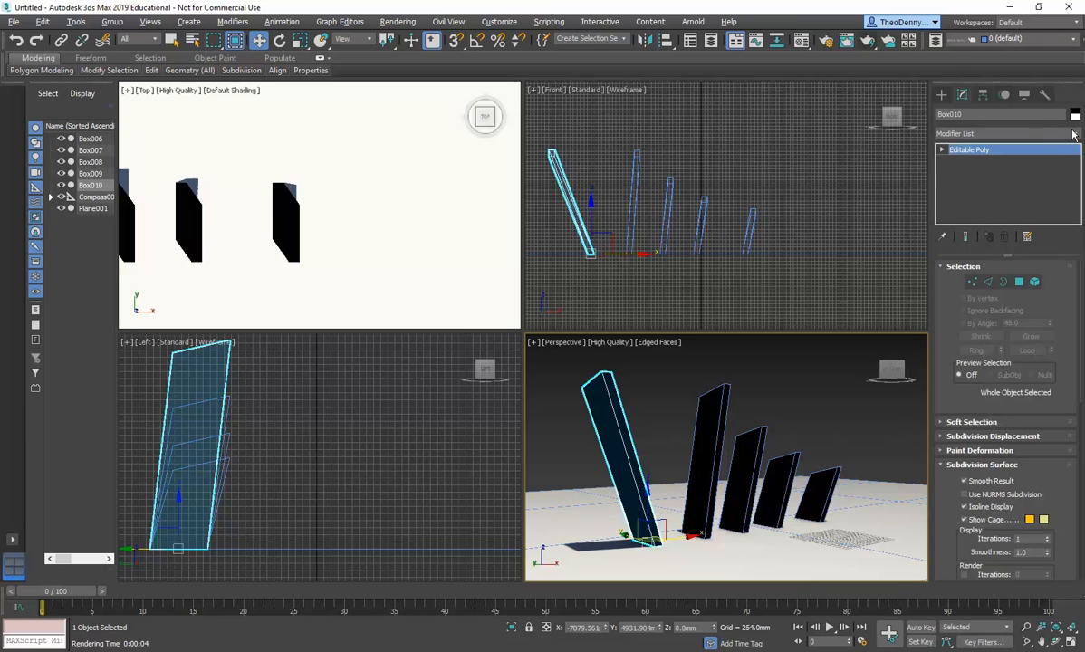
{"action": "left_click", "coordinate": [644, 394]}
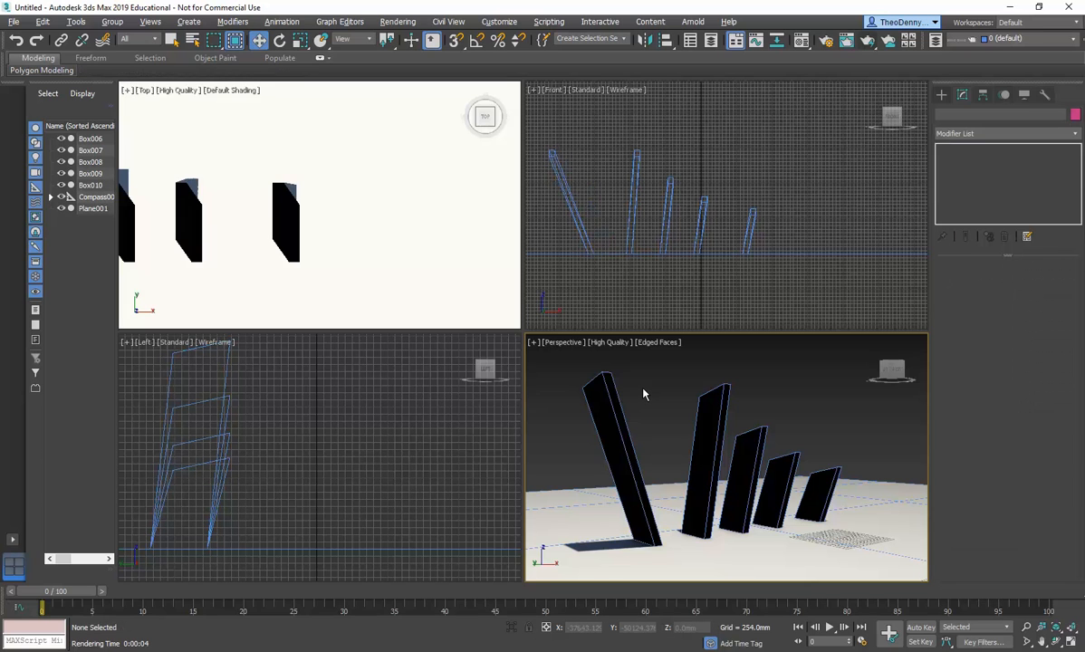